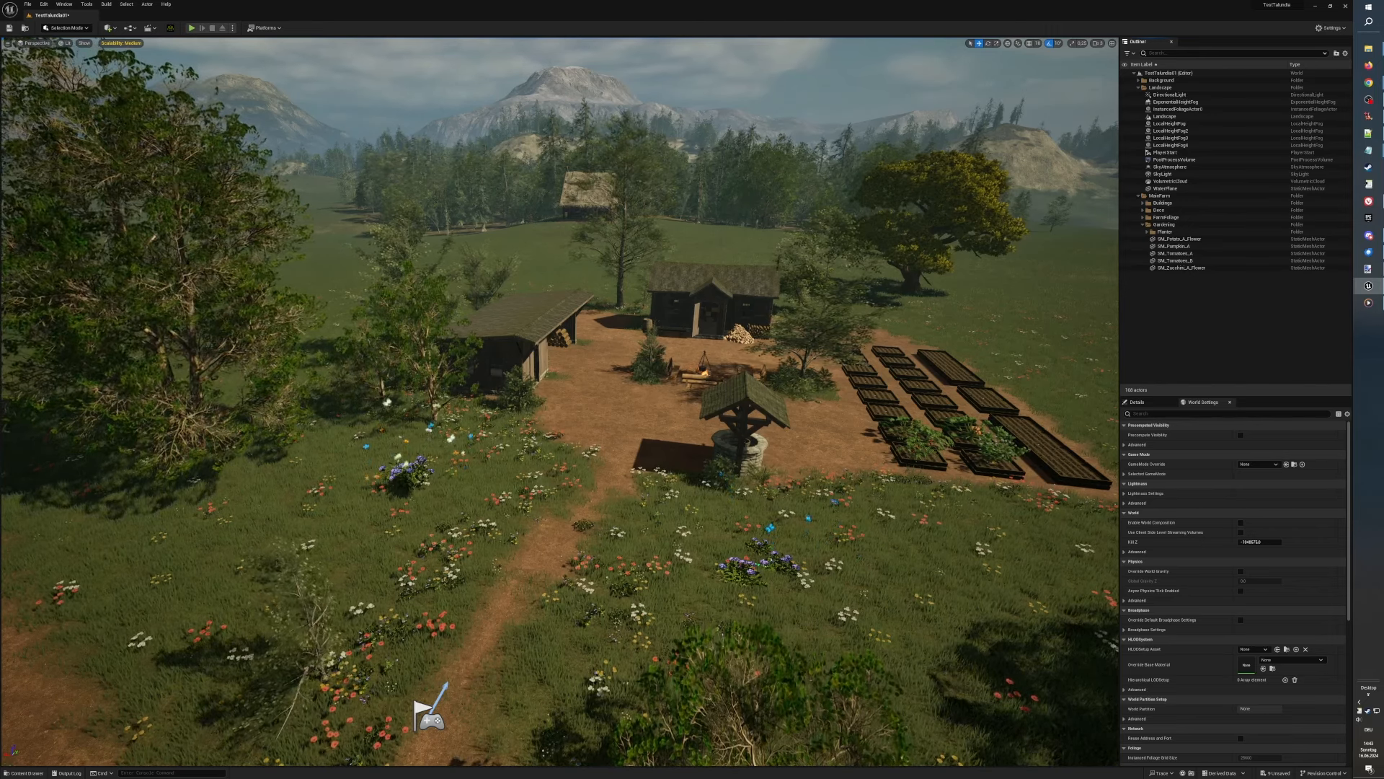
Step: Examine the farmyard from the flower meadow, moving in towards the well at its front edge
middle_click_drag(559, 401, 757, 528)
scroll(560, 400, "up", 2)
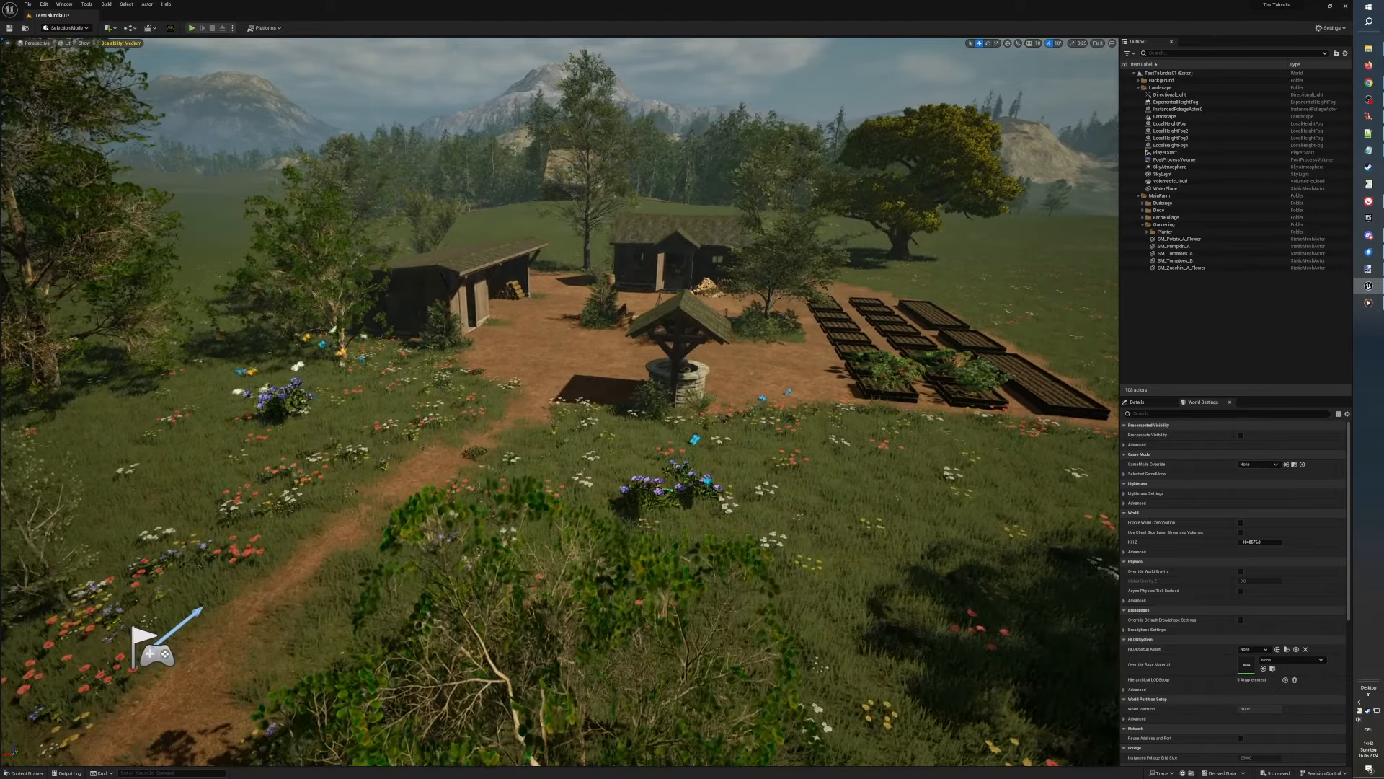
scroll(560, 401, "up", 4)
scroll(560, 401, "up", 3)
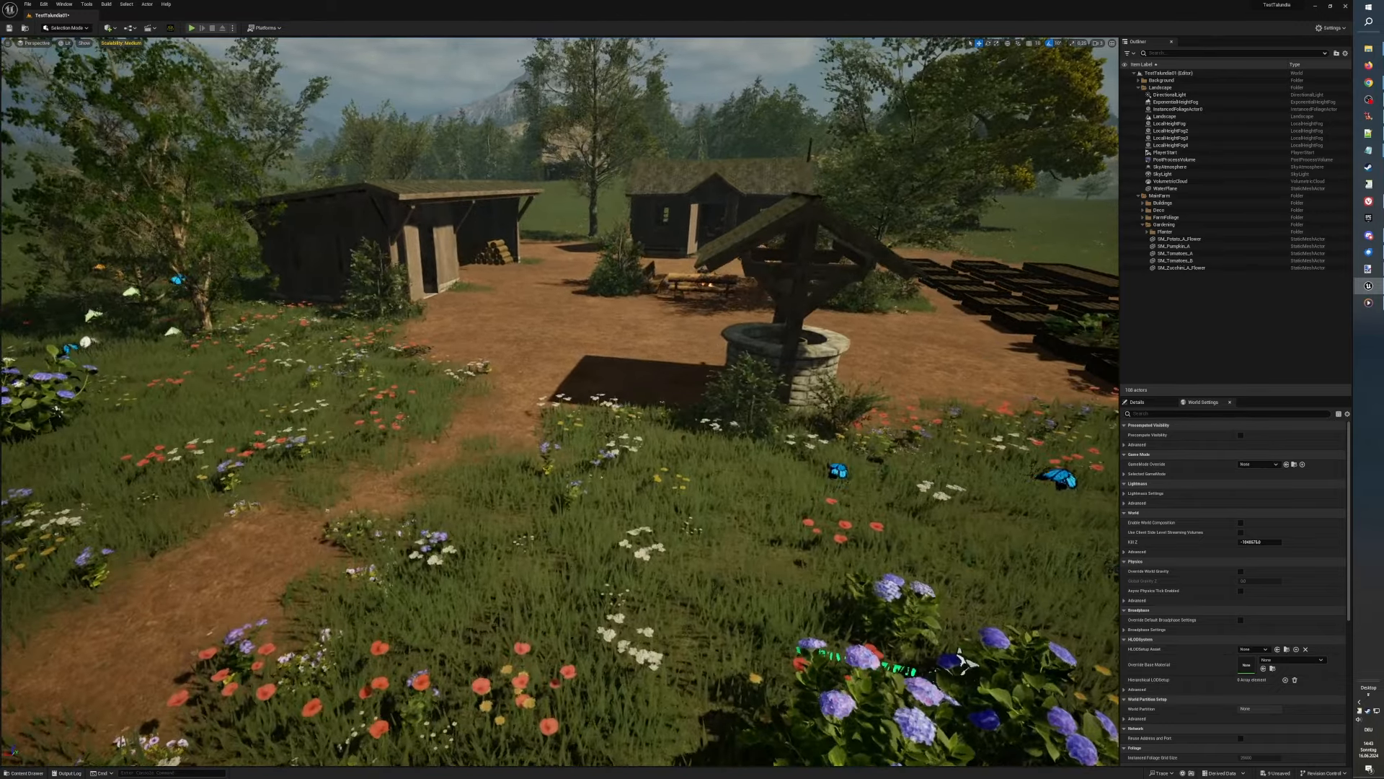
scroll(560, 401, "up", 1)
middle_click_drag(559, 401, 617, 392)
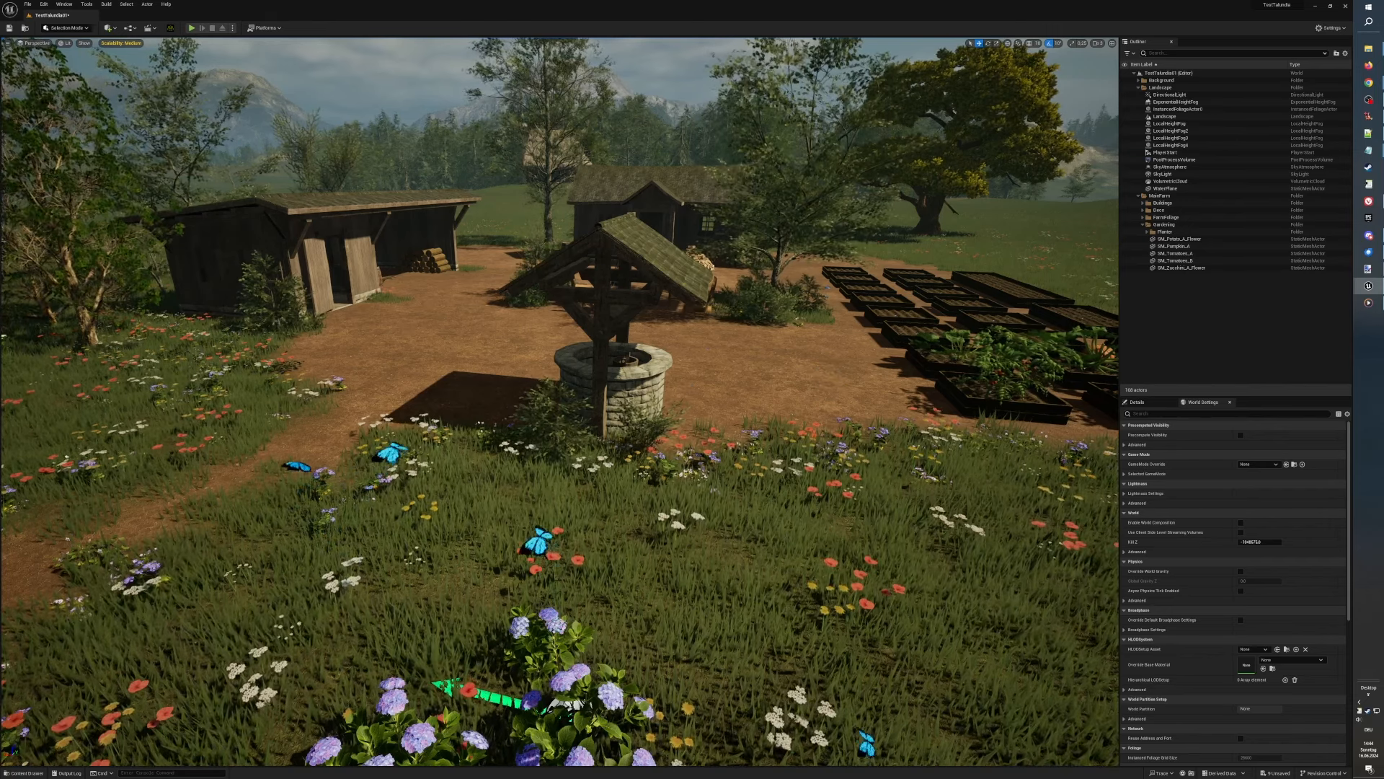
key("e")
key("a")
key("e")
key("a")
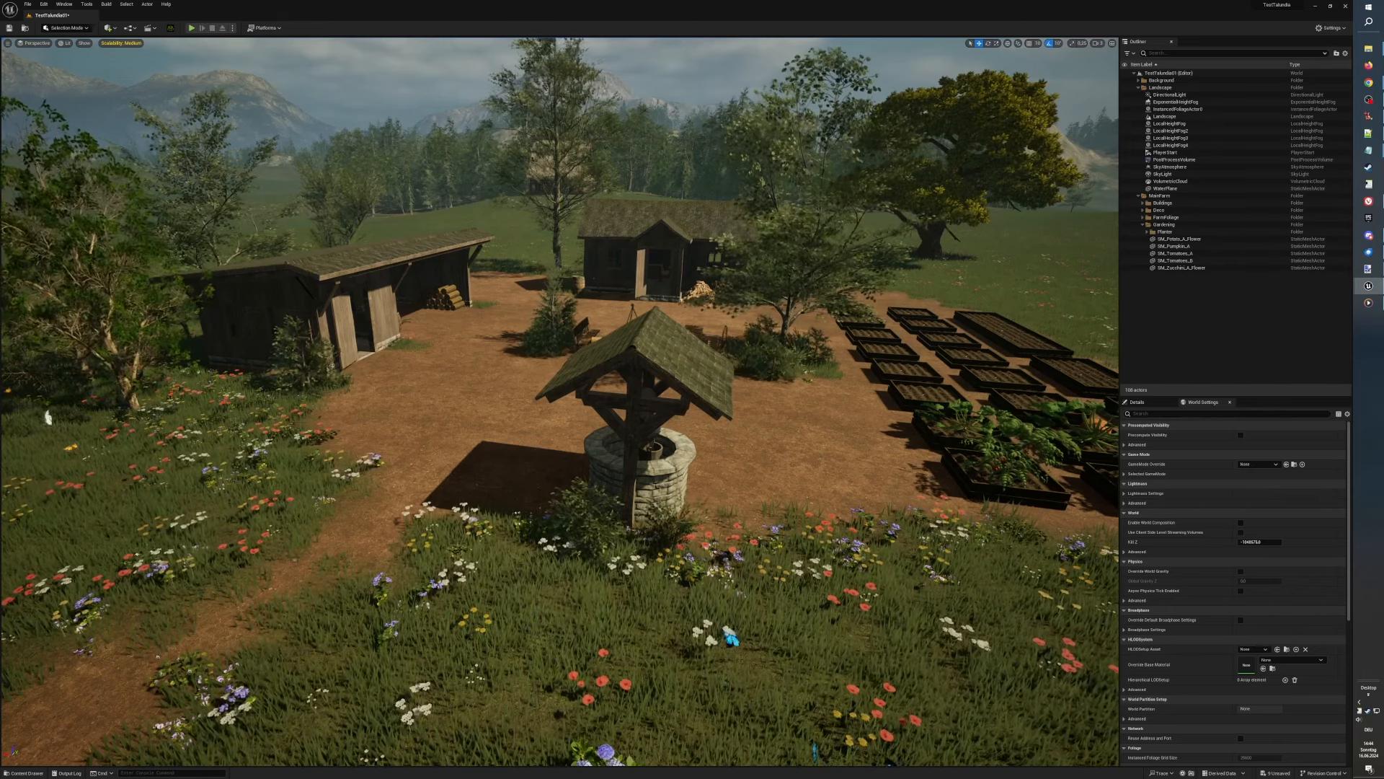
Step: Inspect the flower meadow with its butterflies, the trees and the dirt path leading into the farm
key("s")
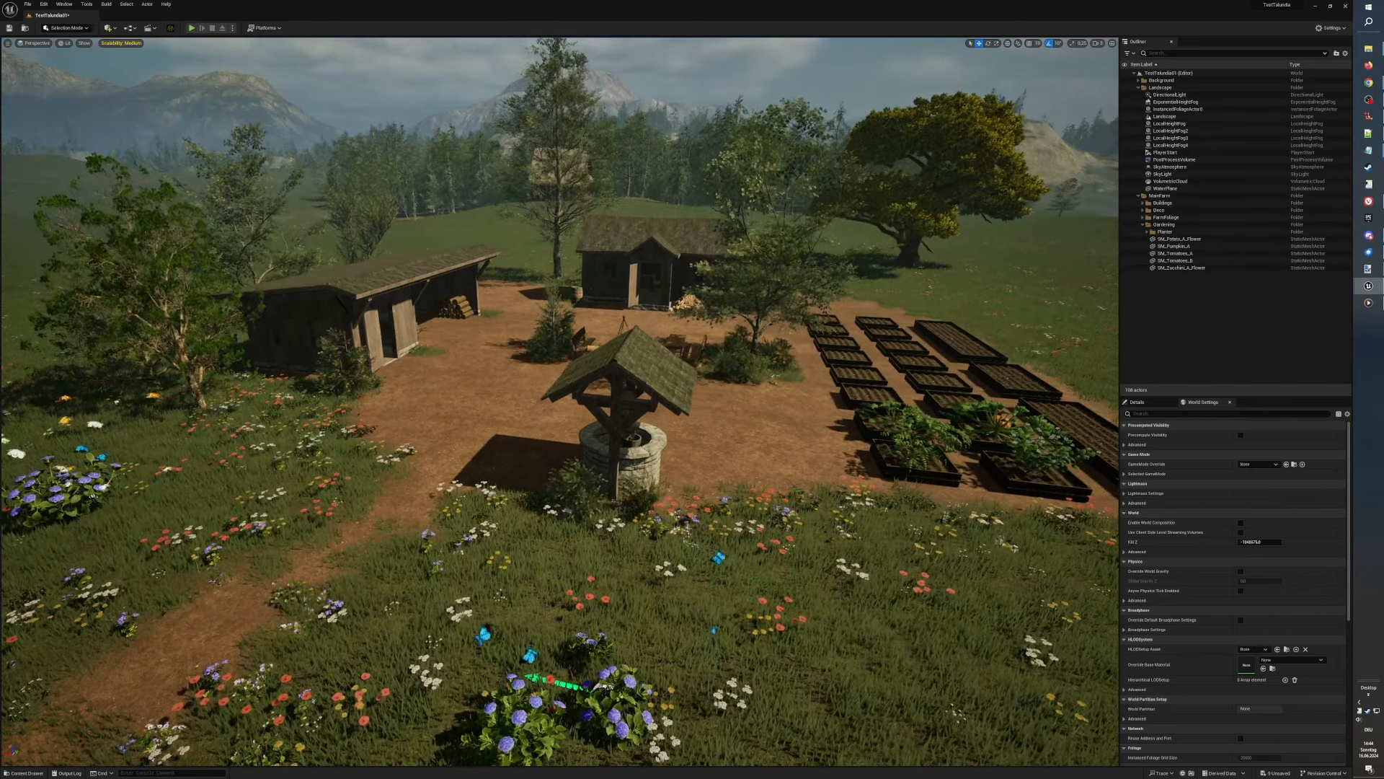
key("q")
key("a")
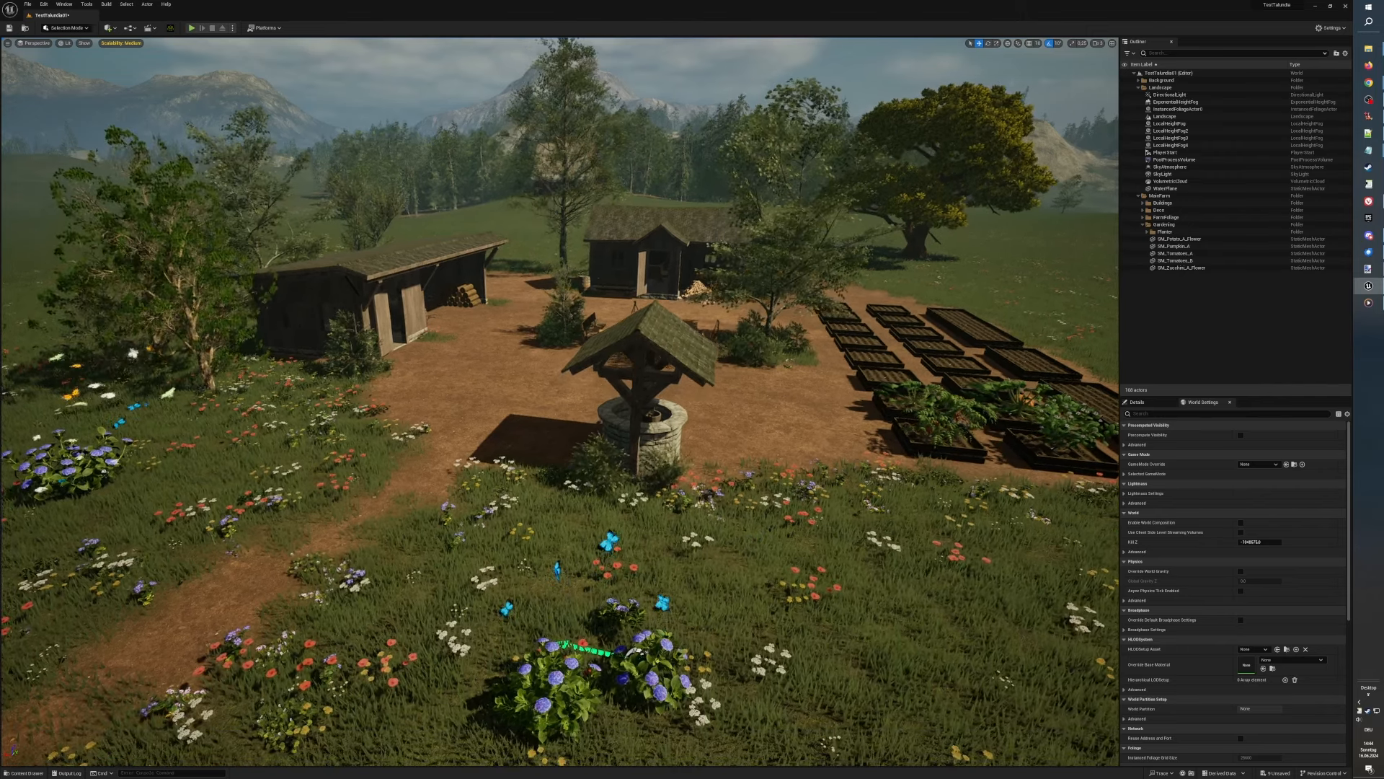
key("a")
key("a")
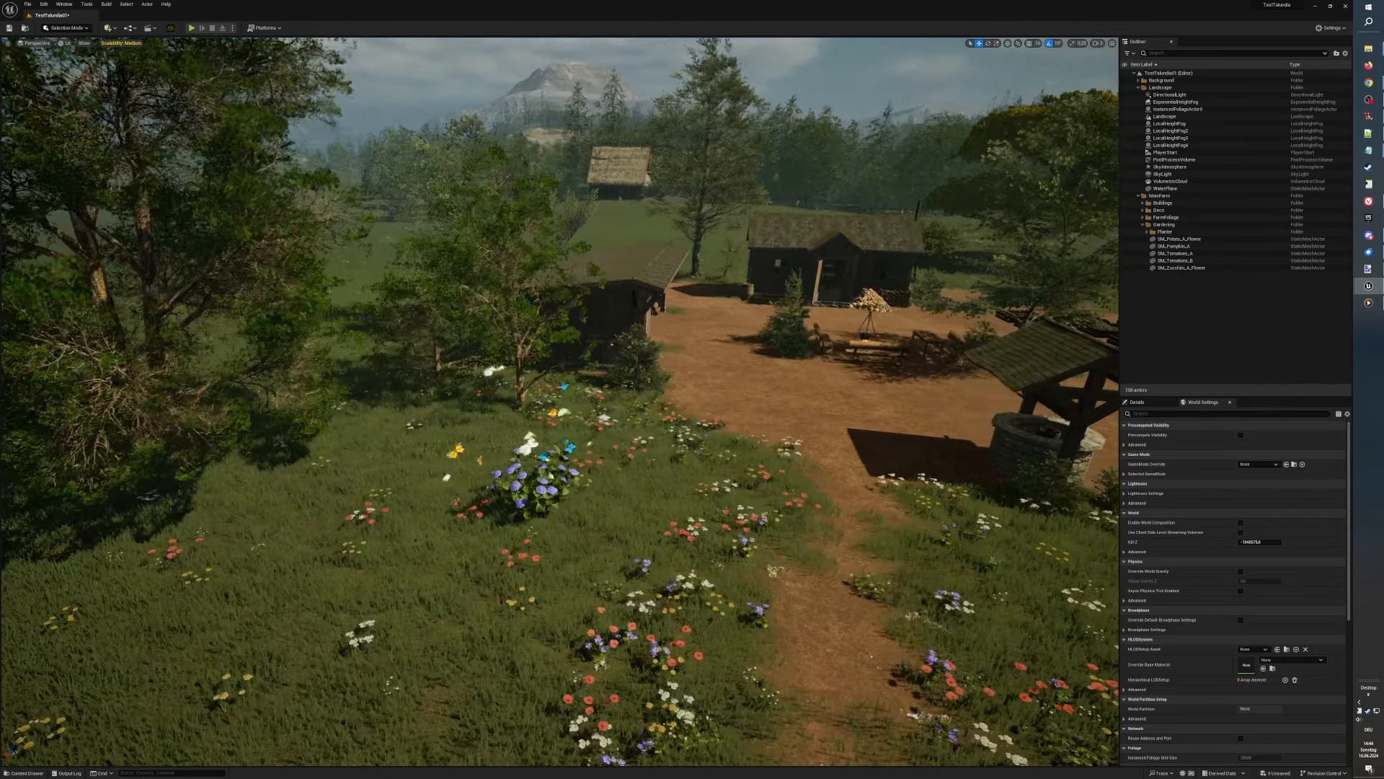
key("a")
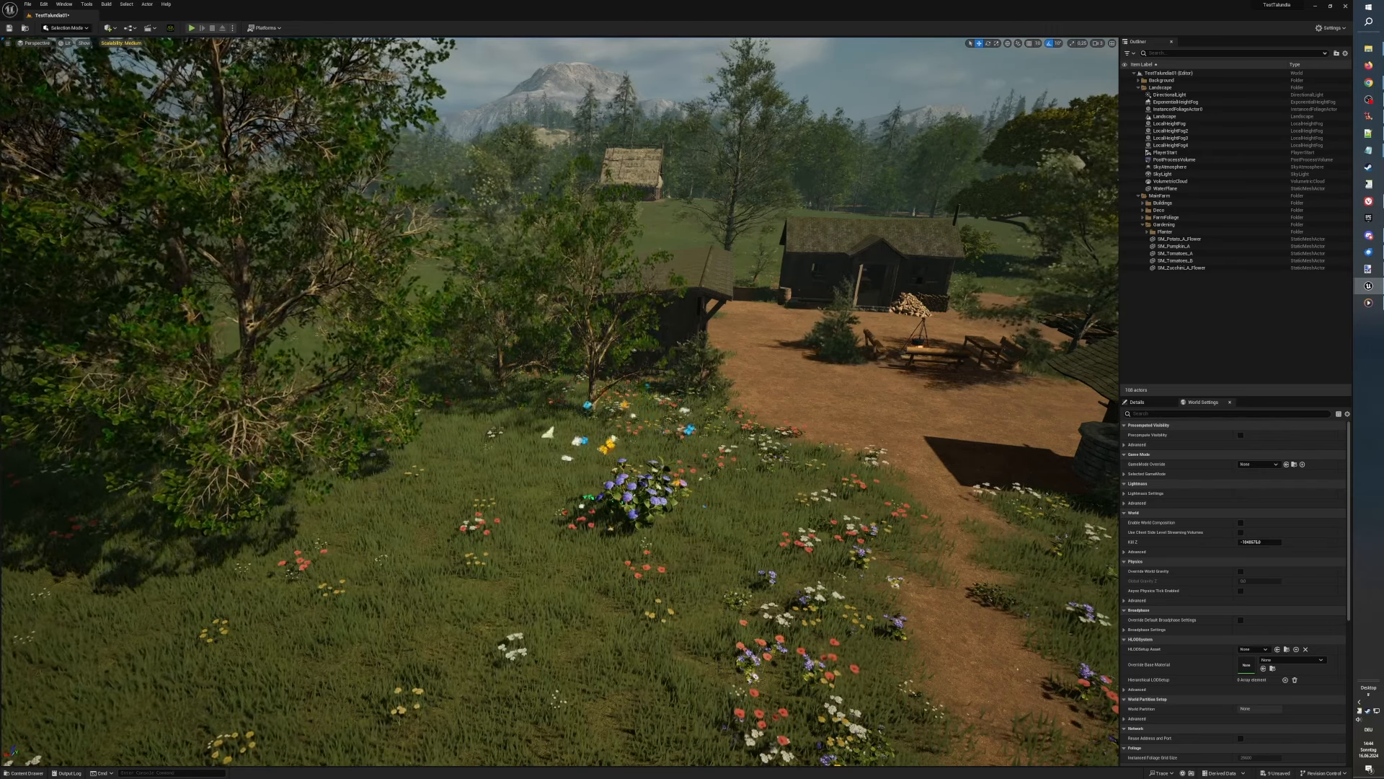
right_click_drag(1017, 669, 1017, 669)
key("d")
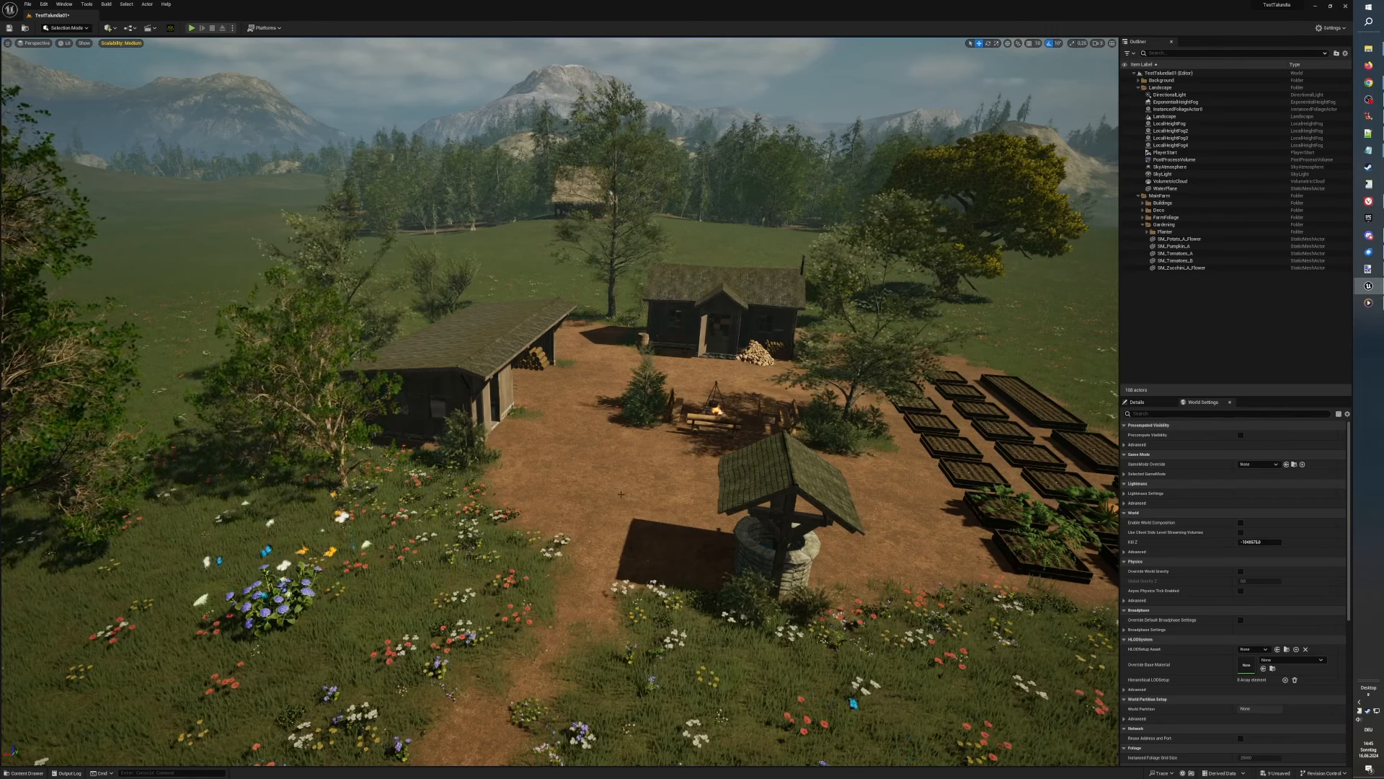
Step: Survey the farmyard from above the well, approaching the campfire between the shed and the house
middle_click_drag(622, 495, 651, 482)
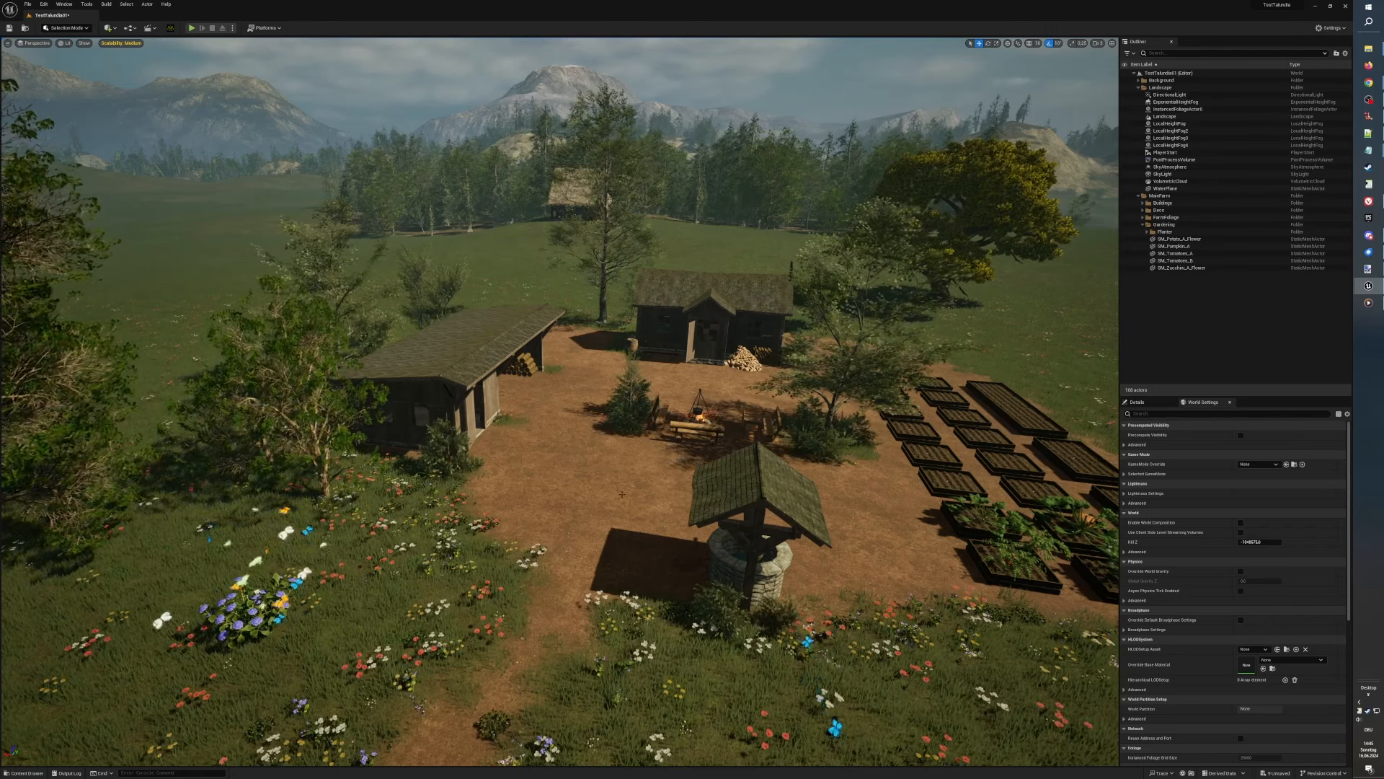
scroll(621, 495, "up", 2)
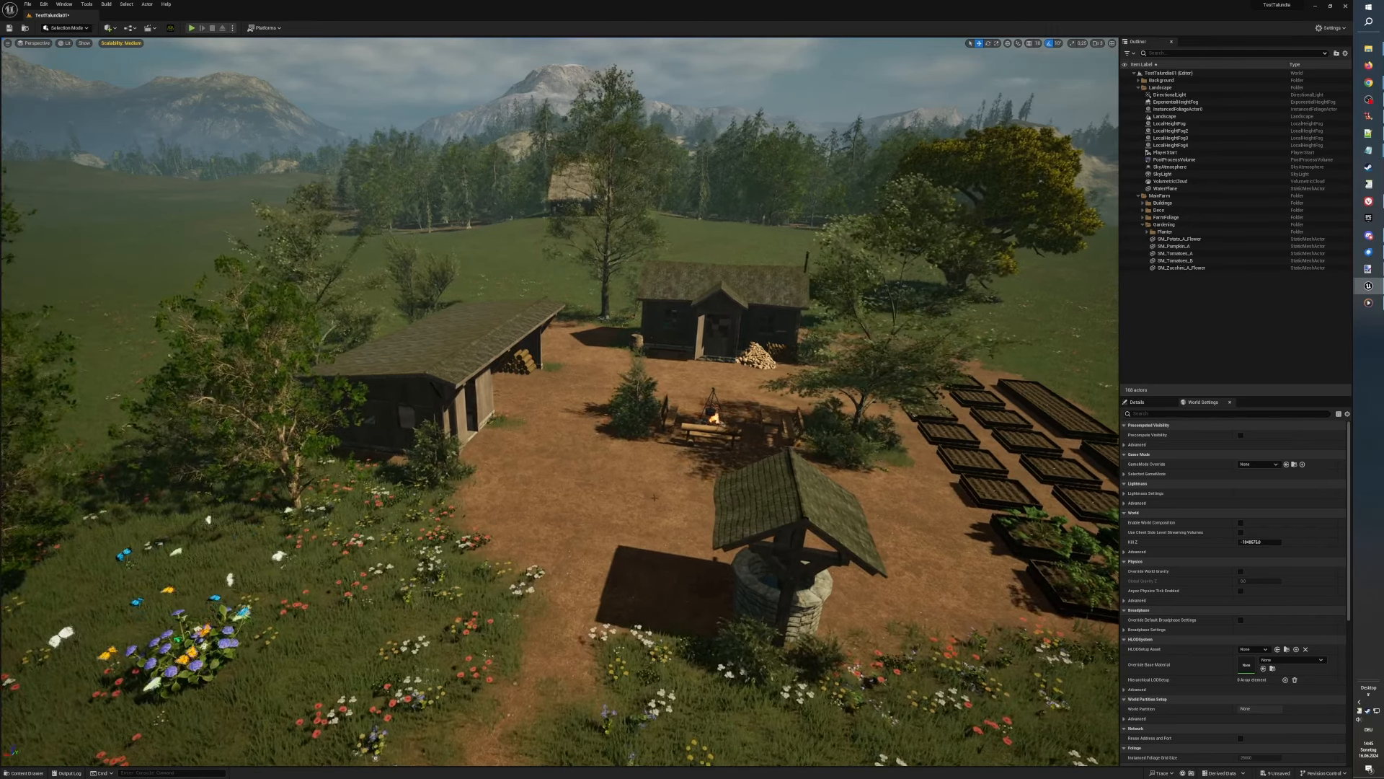
scroll(653, 498, "up", 2)
scroll(657, 497, "up", 3)
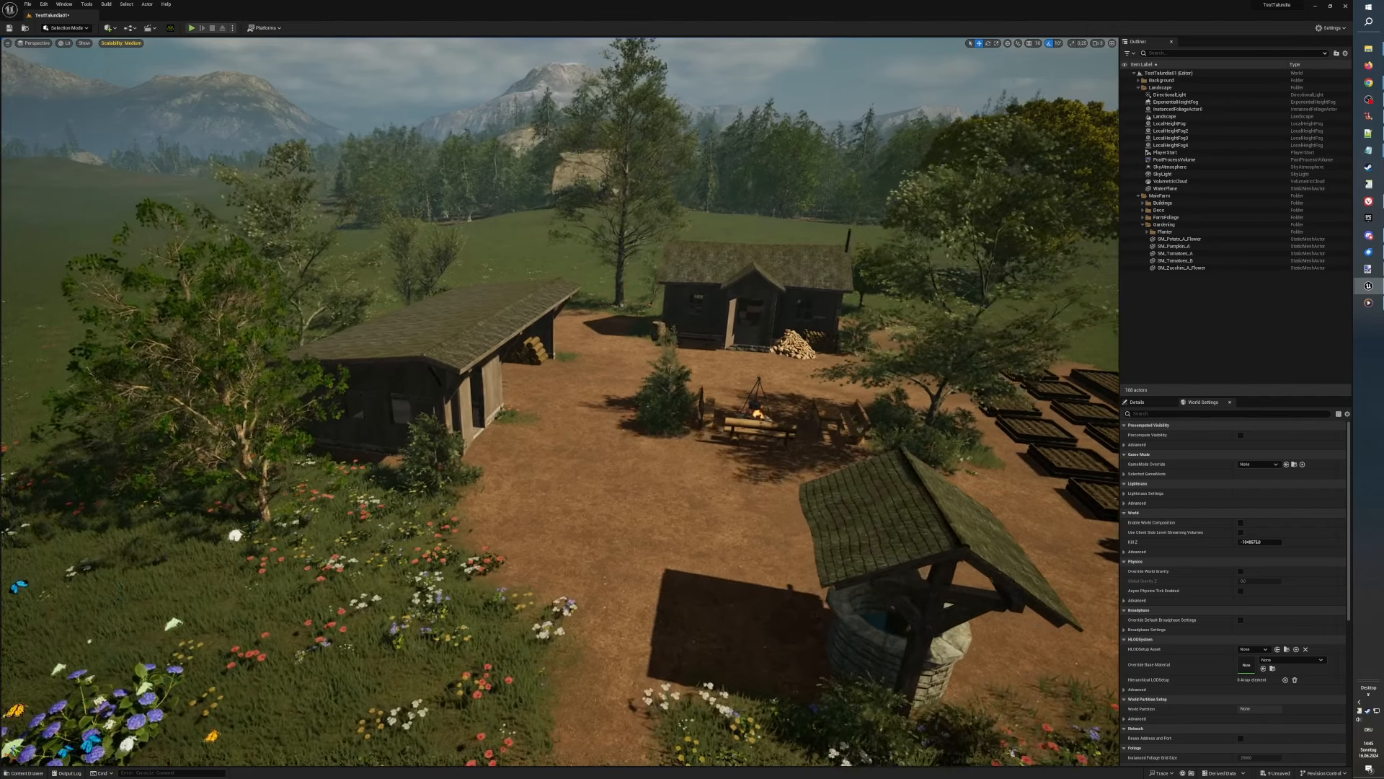
scroll(658, 498, "down", 4)
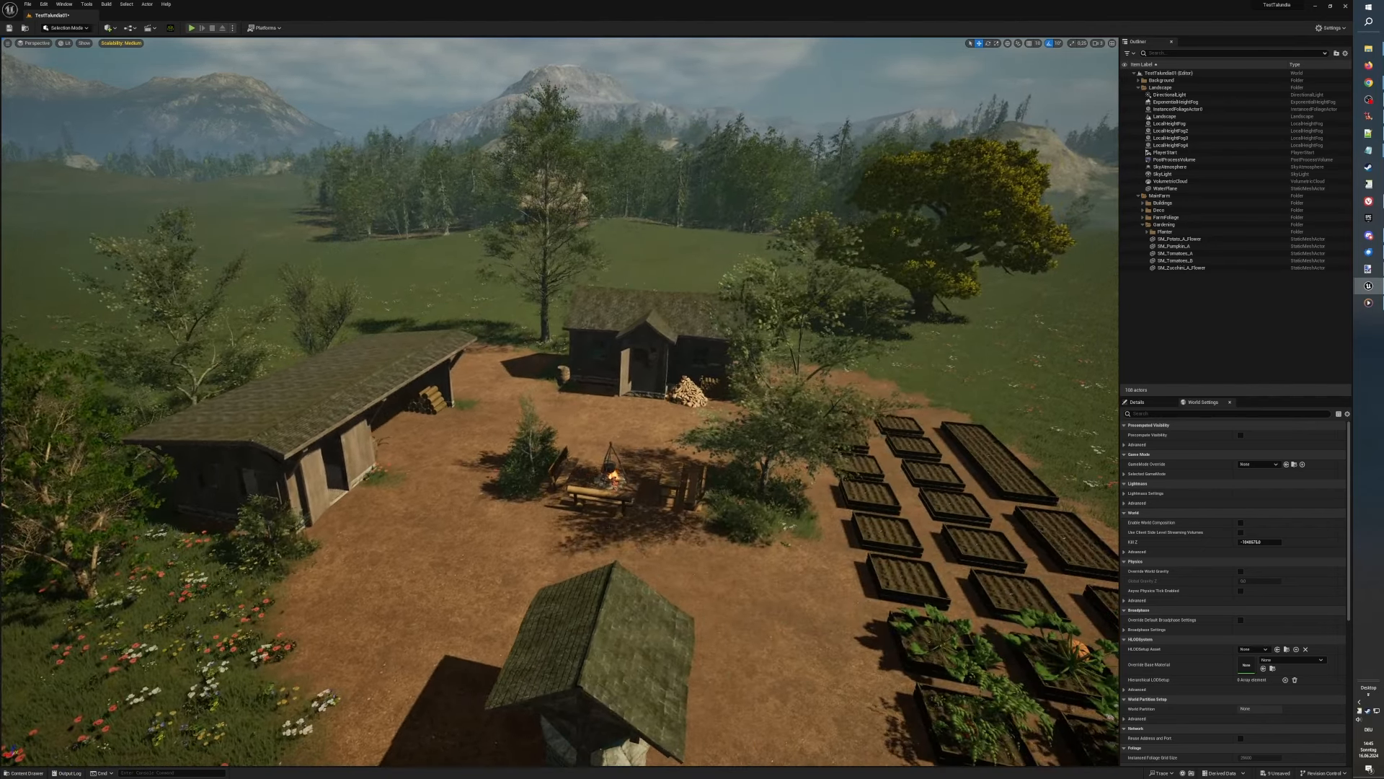
scroll(658, 497, "up", 5)
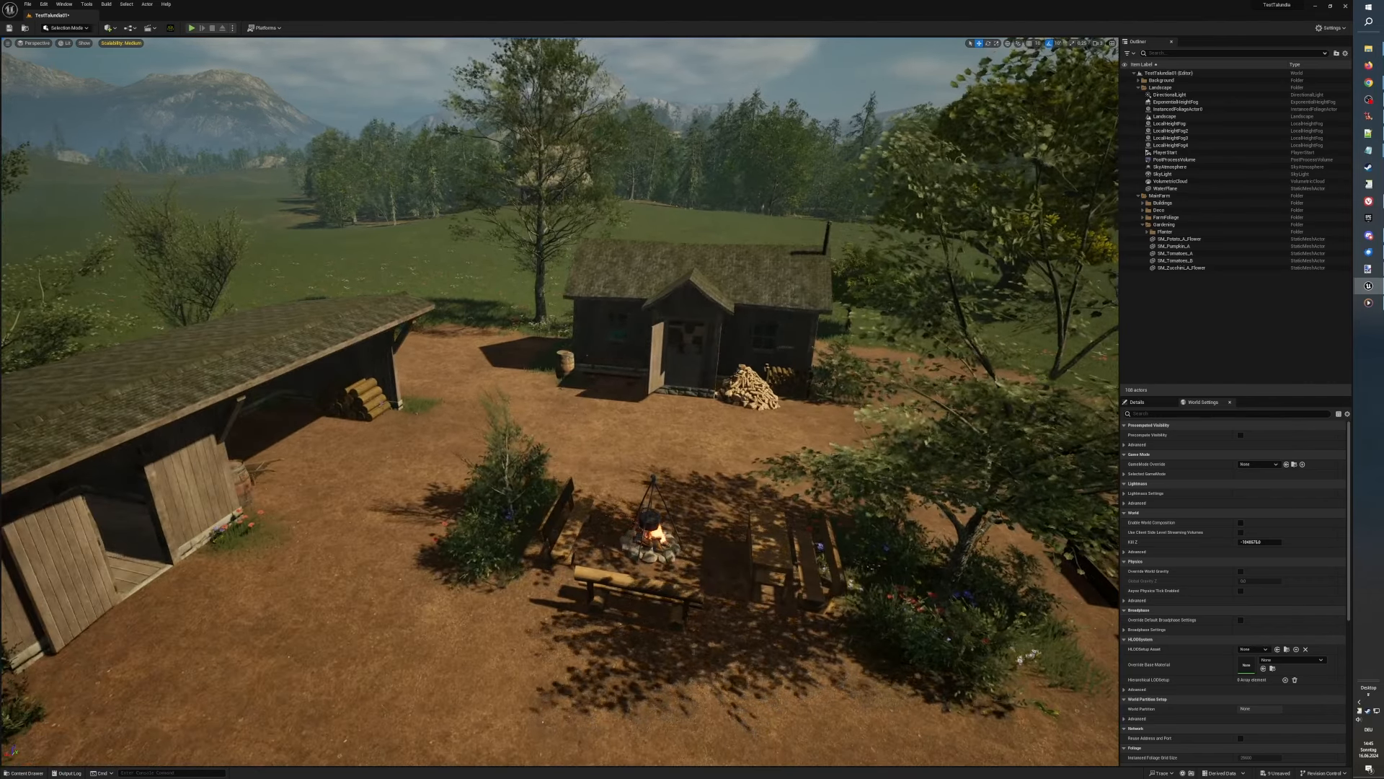
key("w")
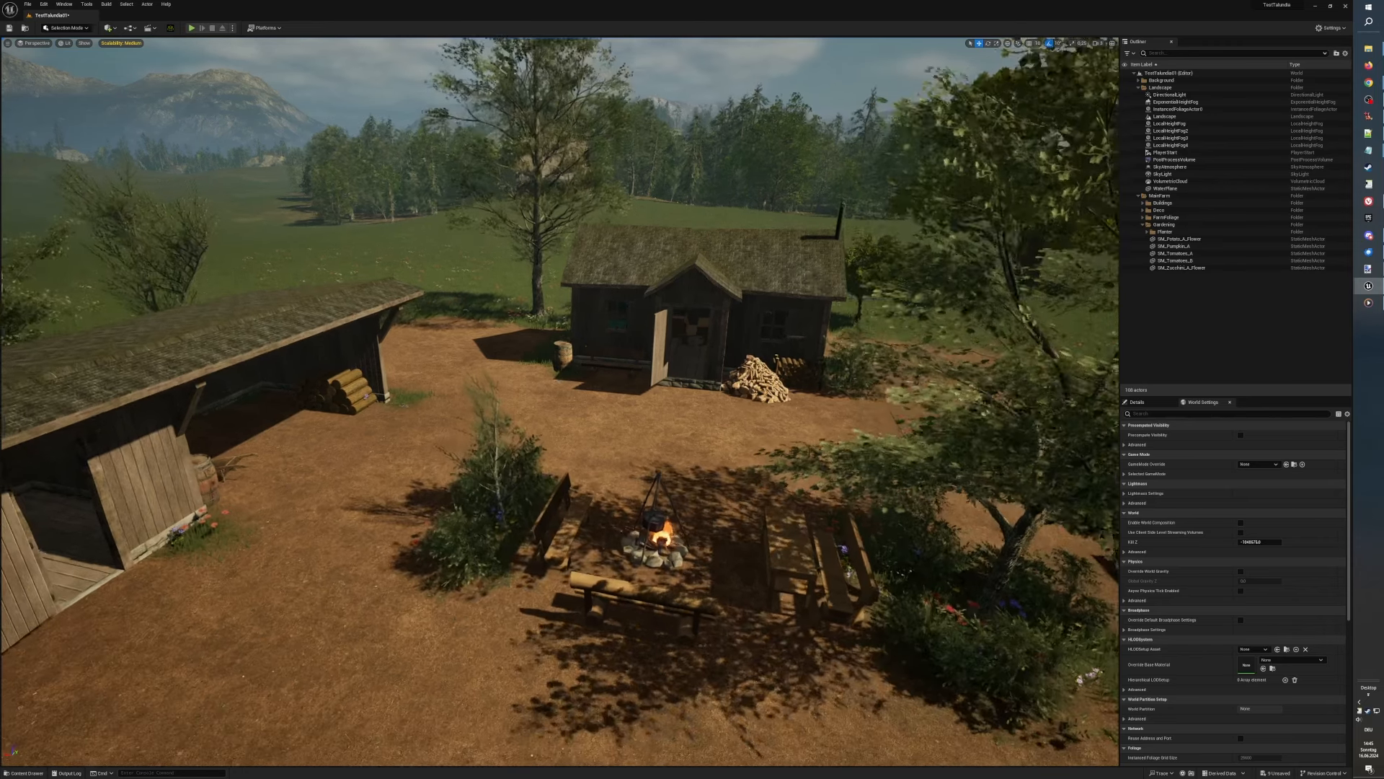
key("q")
middle_click_drag(746, 610, 751, 635)
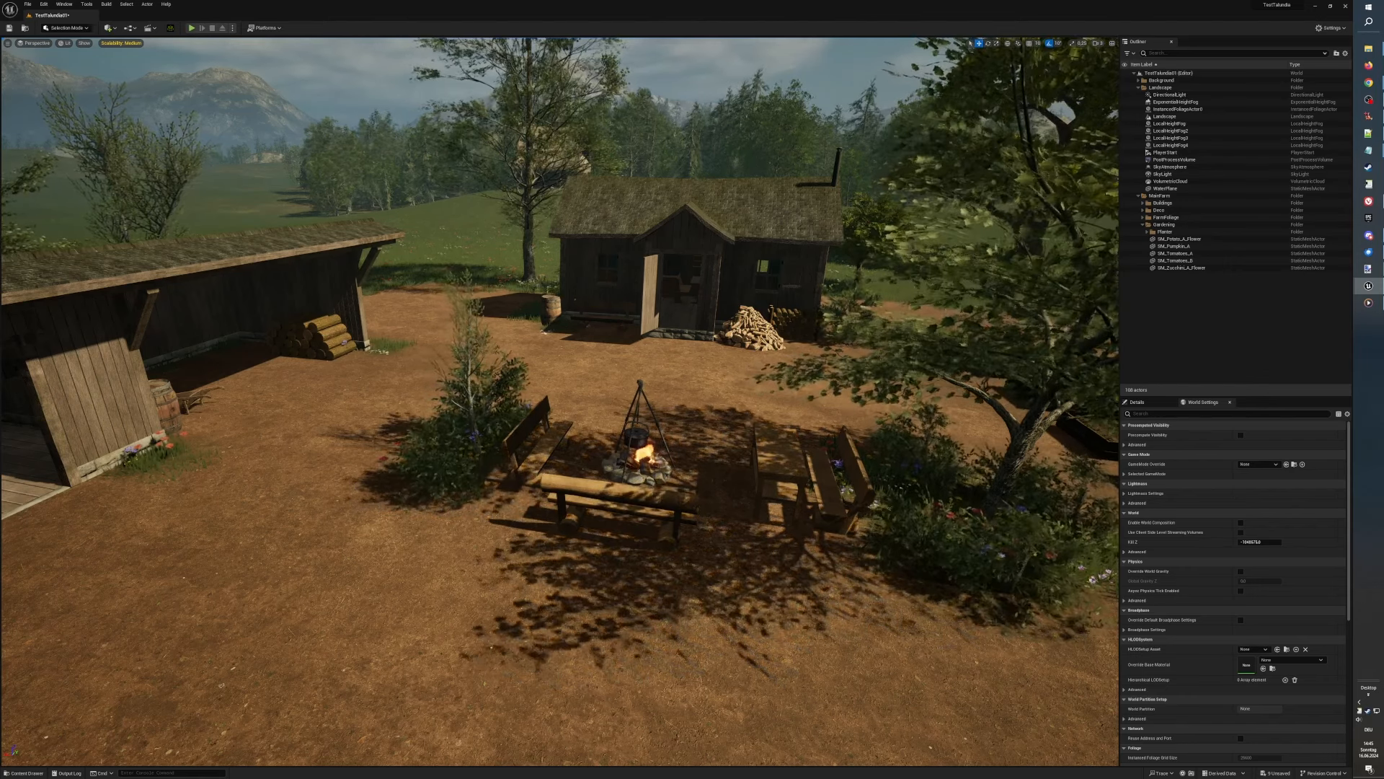
key("q")
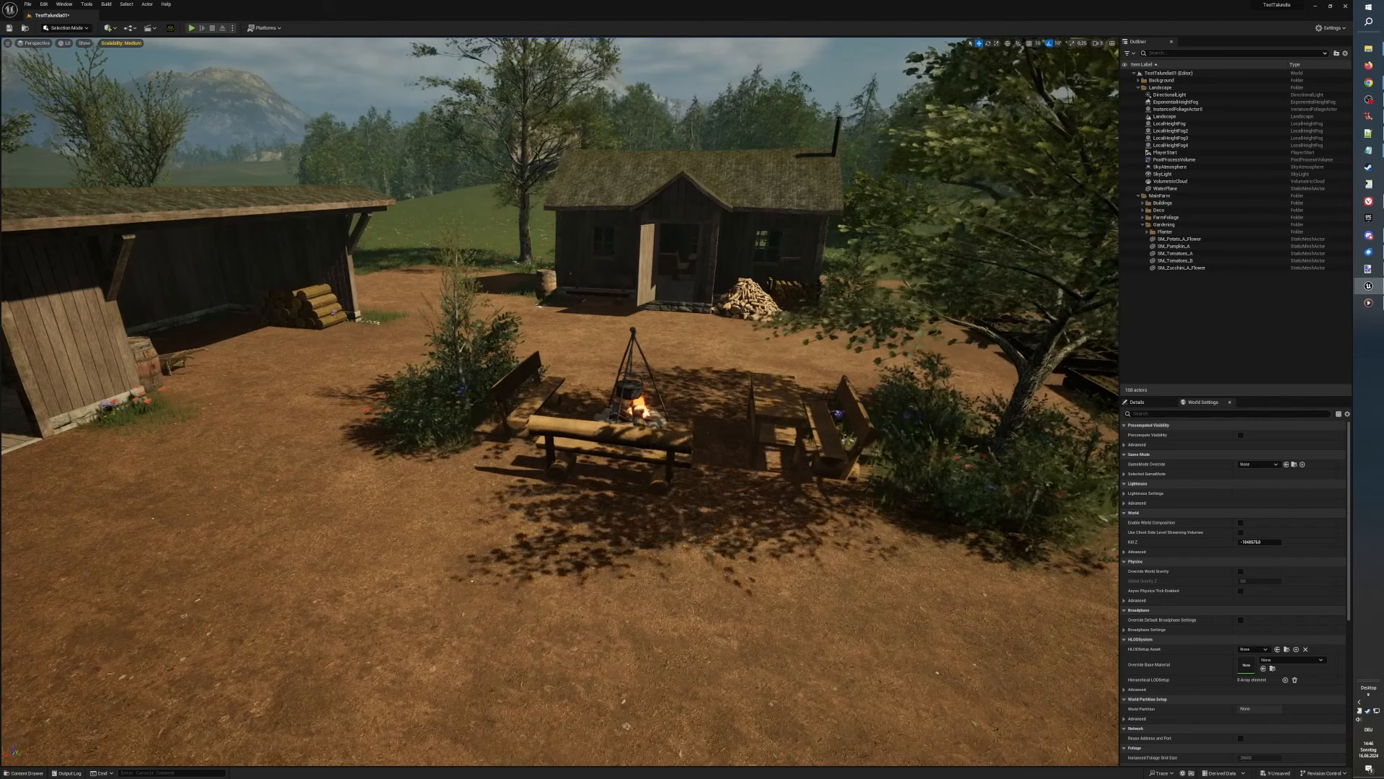
Step: Inspect the campfire area up close, including the cooking pot, log benches, table and surrounding bushes
key("w")
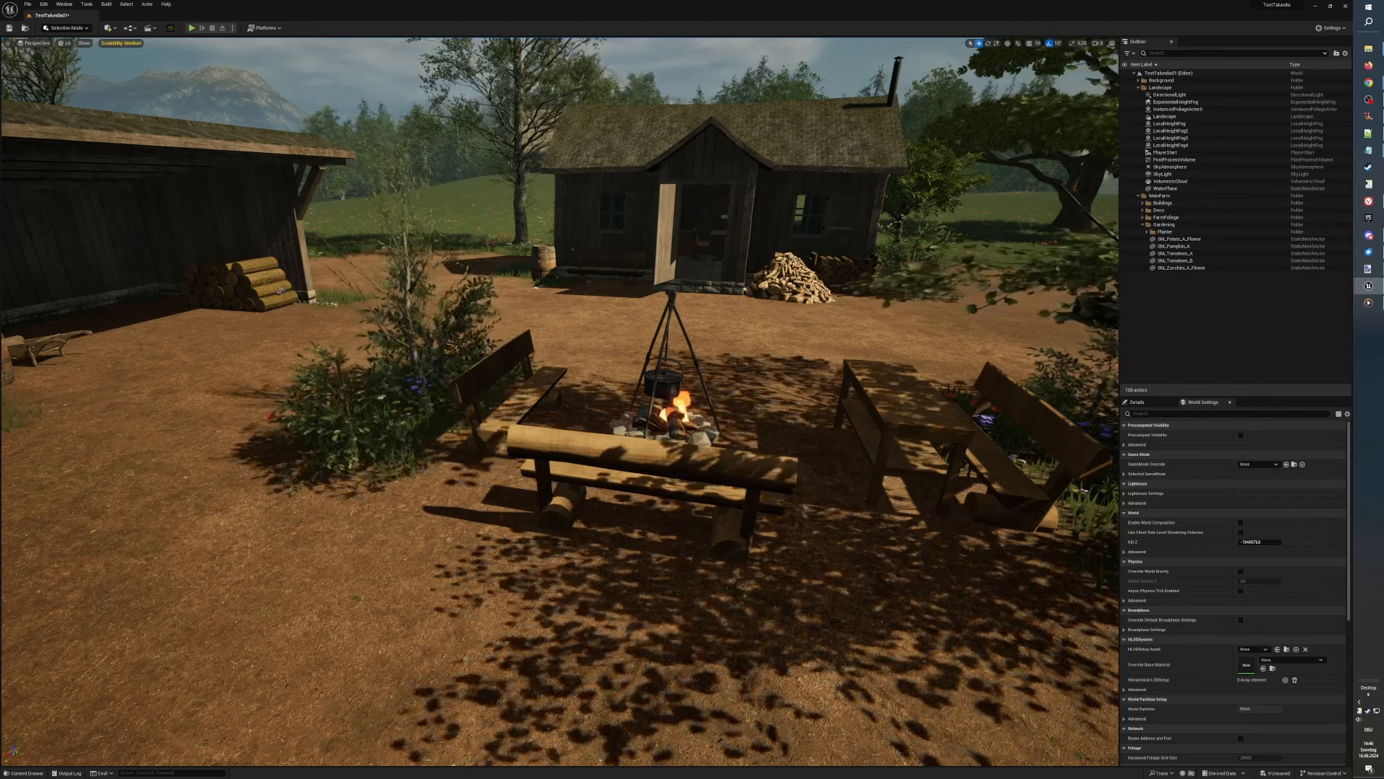
key("d")
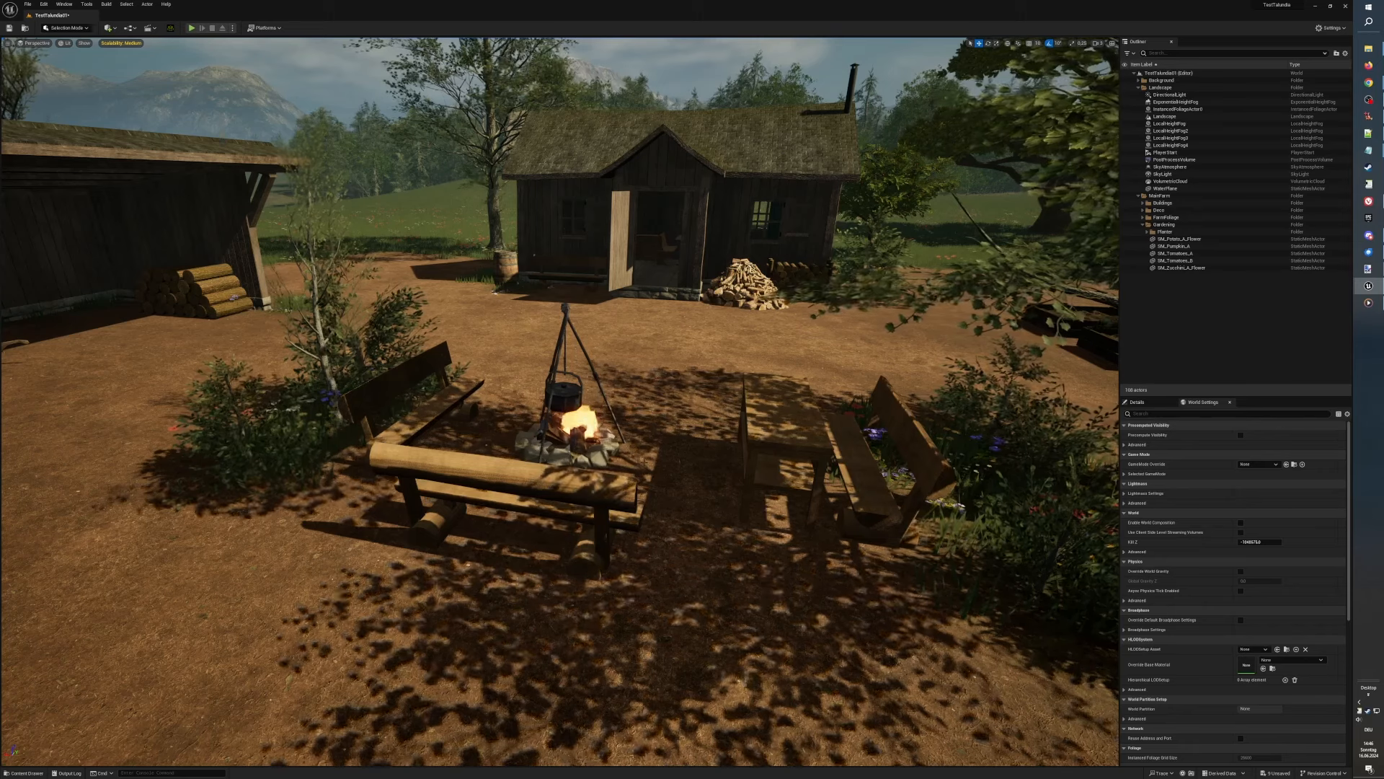
key("d")
key("q")
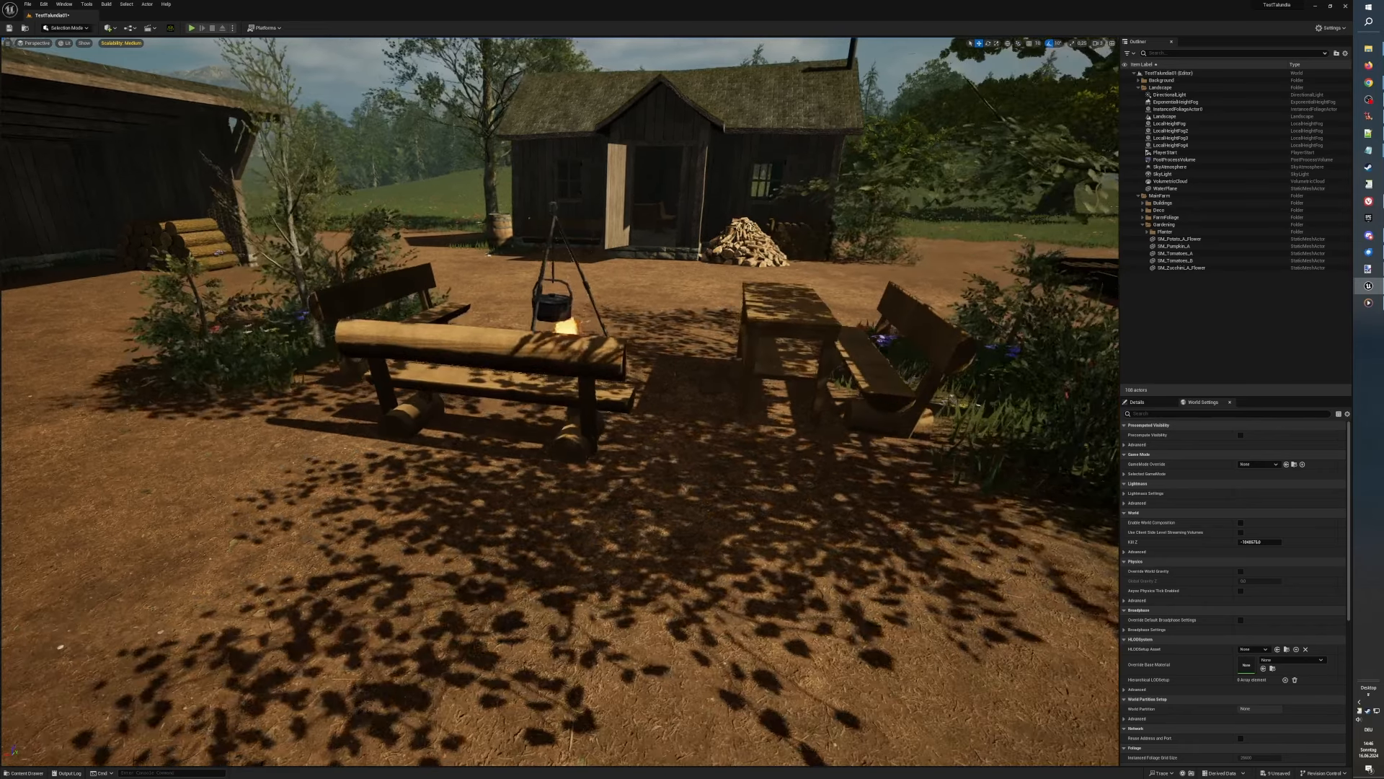
key("e")
key("e")
key("d")
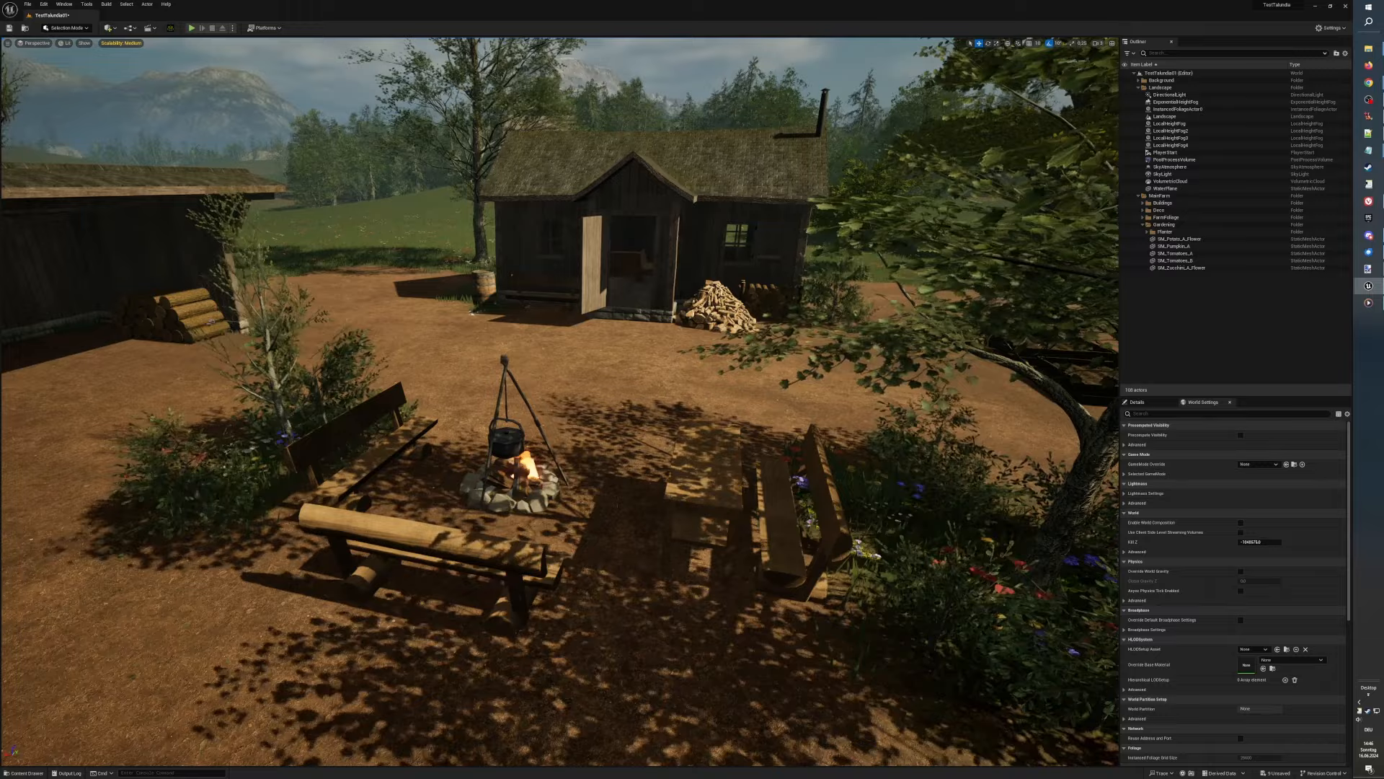
key("w")
key("e")
key("a")
key("q")
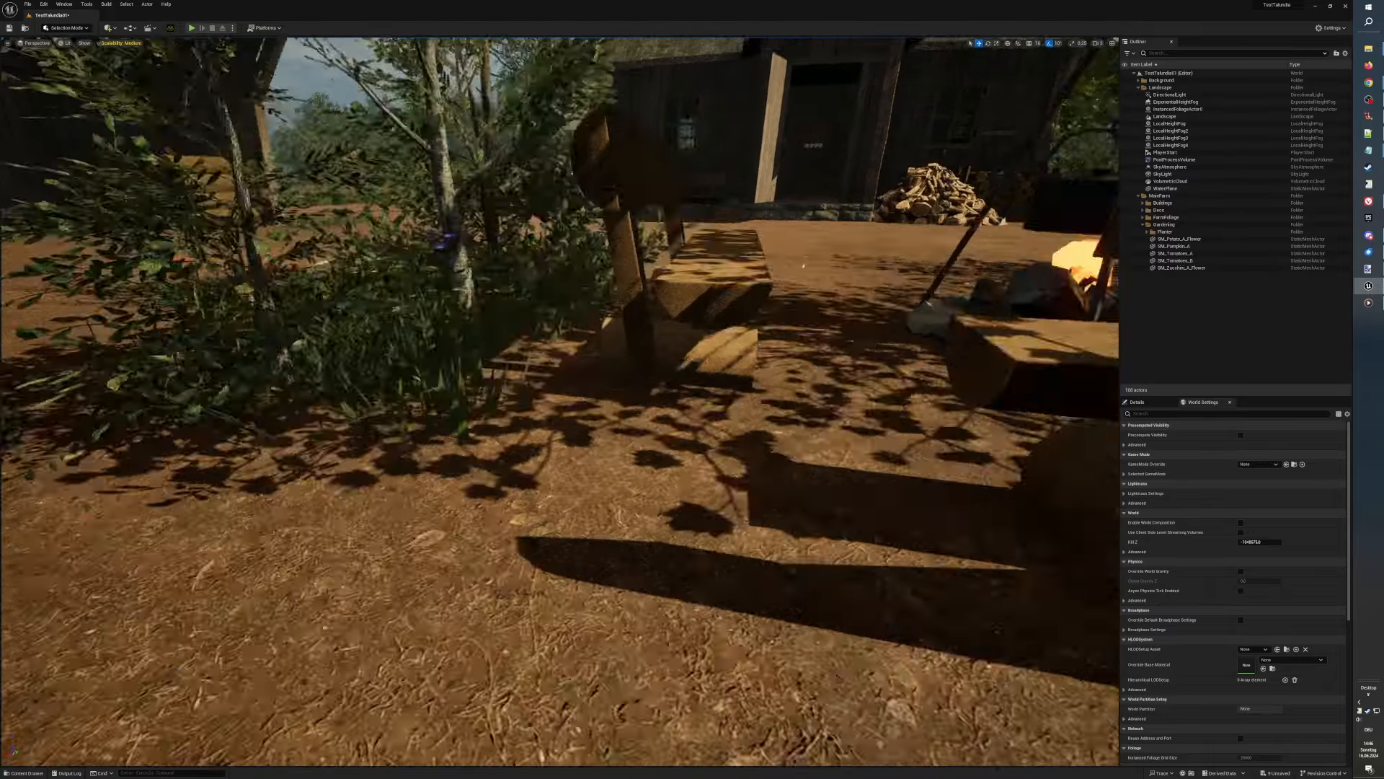
Step: Examine the front of the farmhouse, including its open door, windows, firewood pile and barrel
key("e")
key("d")
key("w")
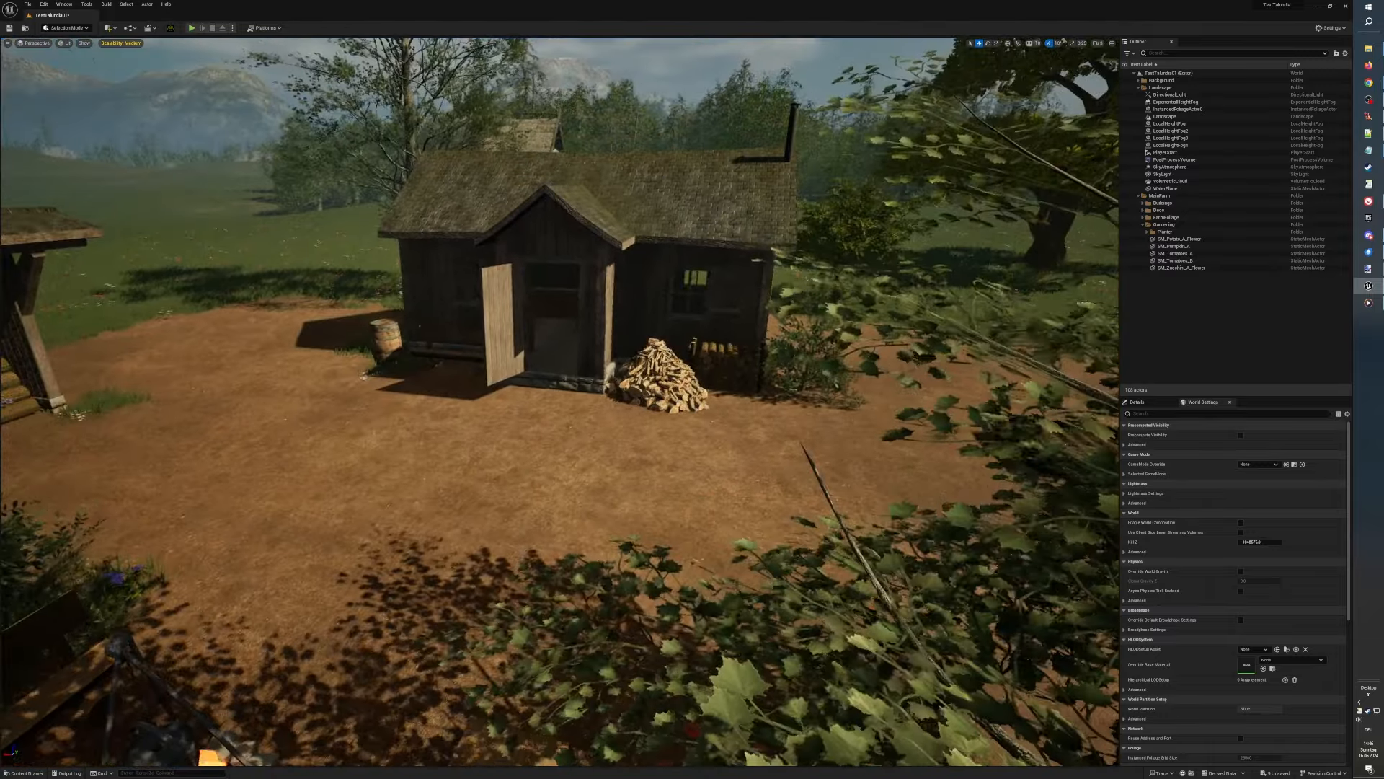
key("w")
key("w")
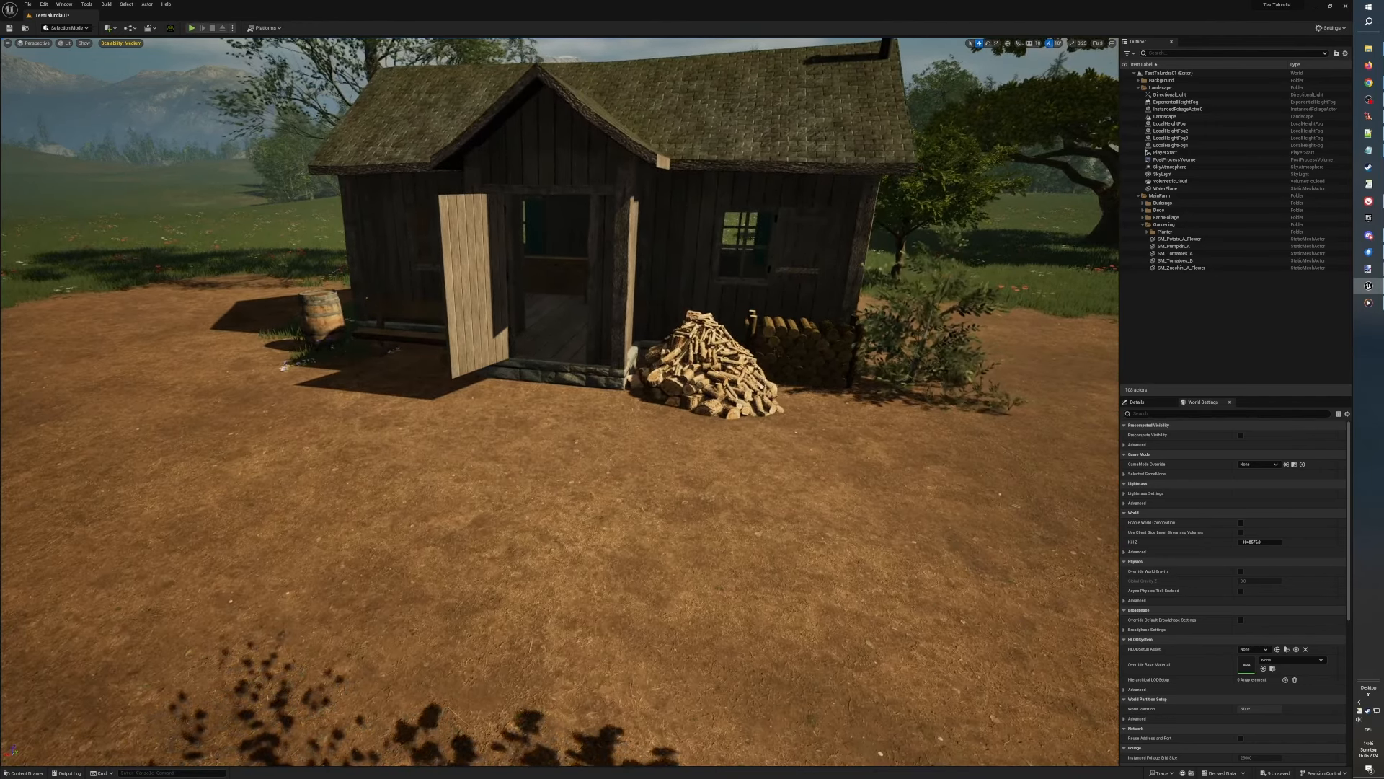
key("d")
key("e")
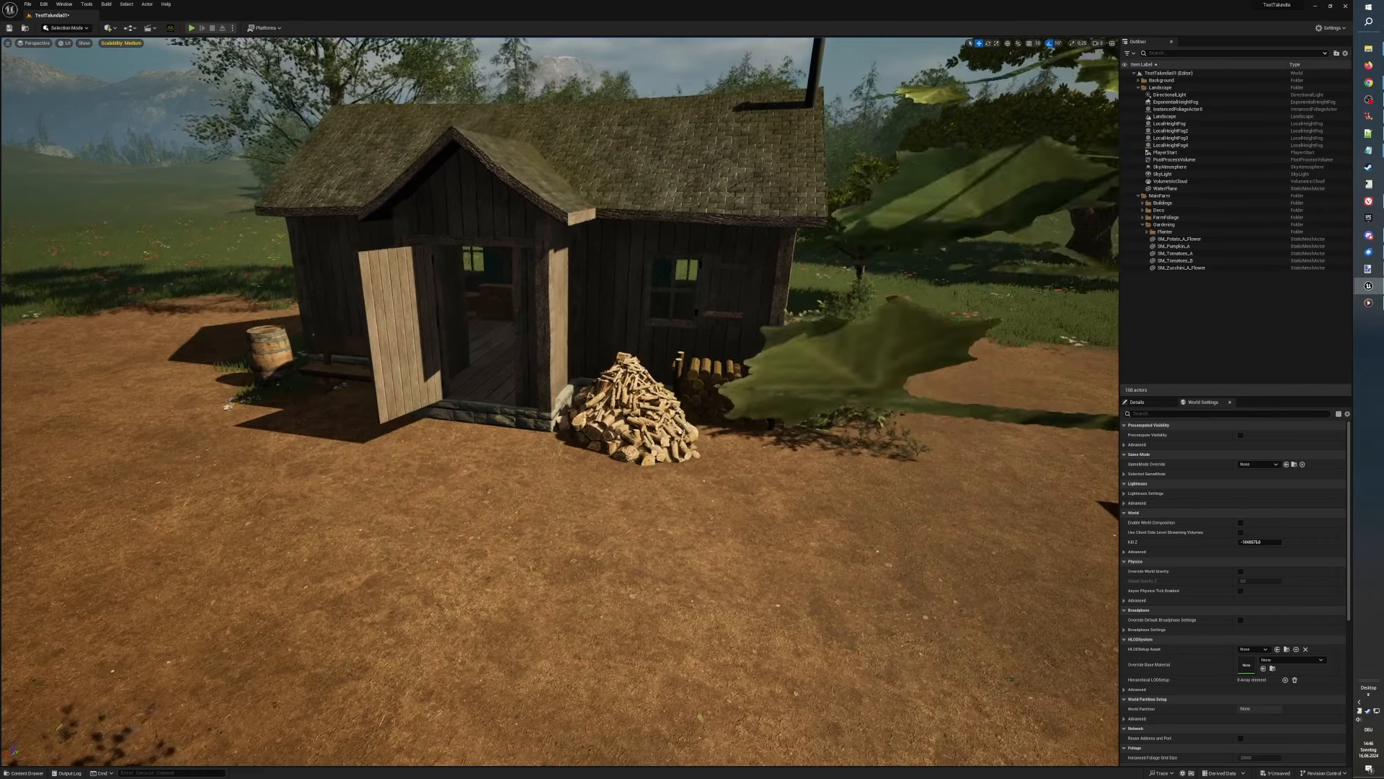
key("w")
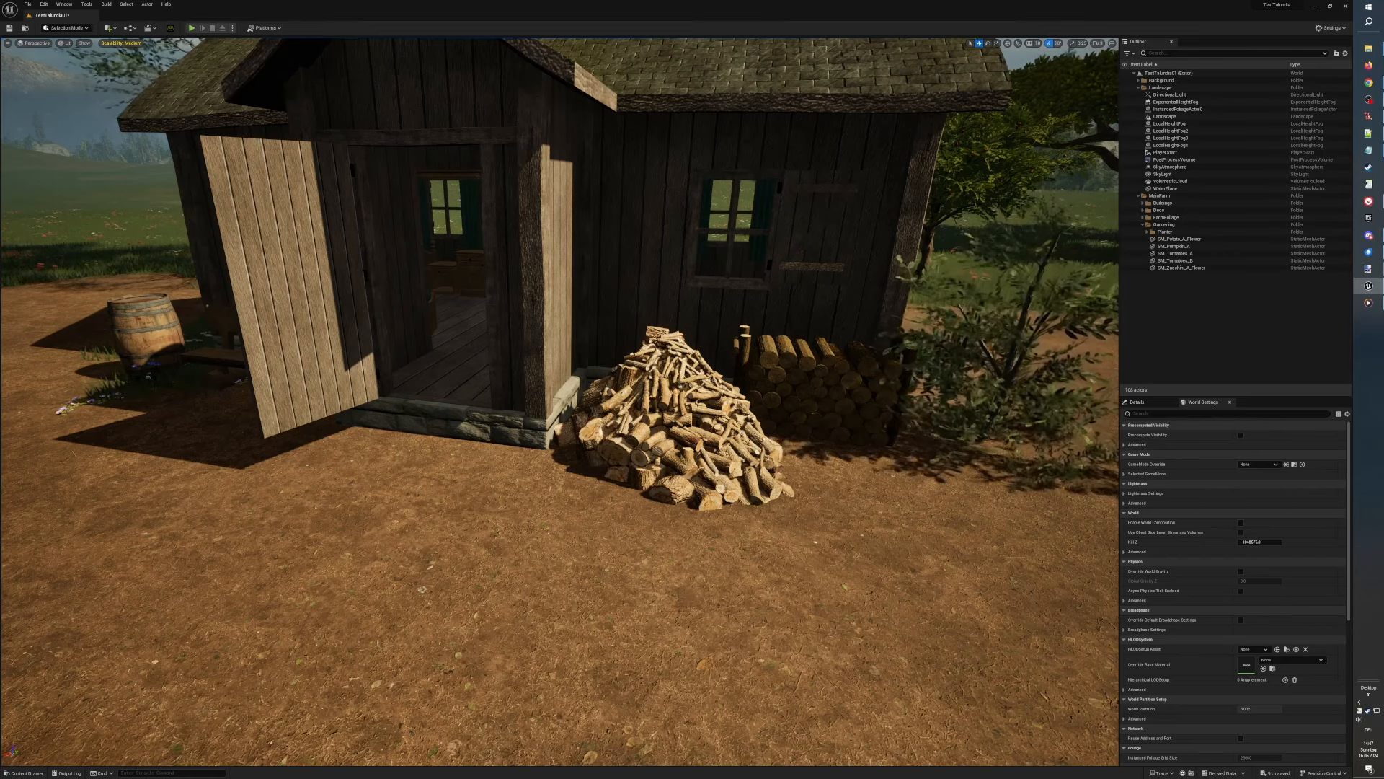
Step: Inspect the open shed with its stacked logs, barrels and wheelbarrow
key("s")
right_click_drag(559, 401, 314, 401)
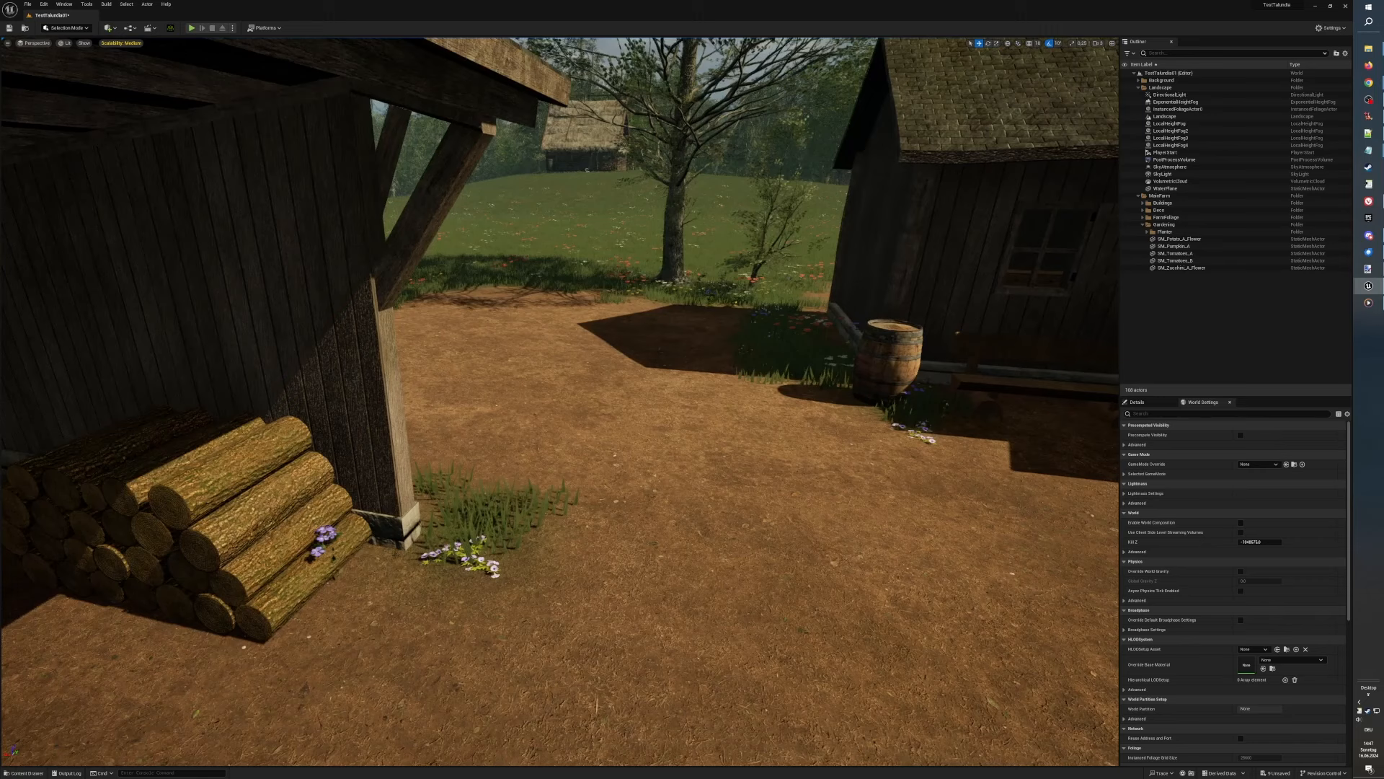
key("a")
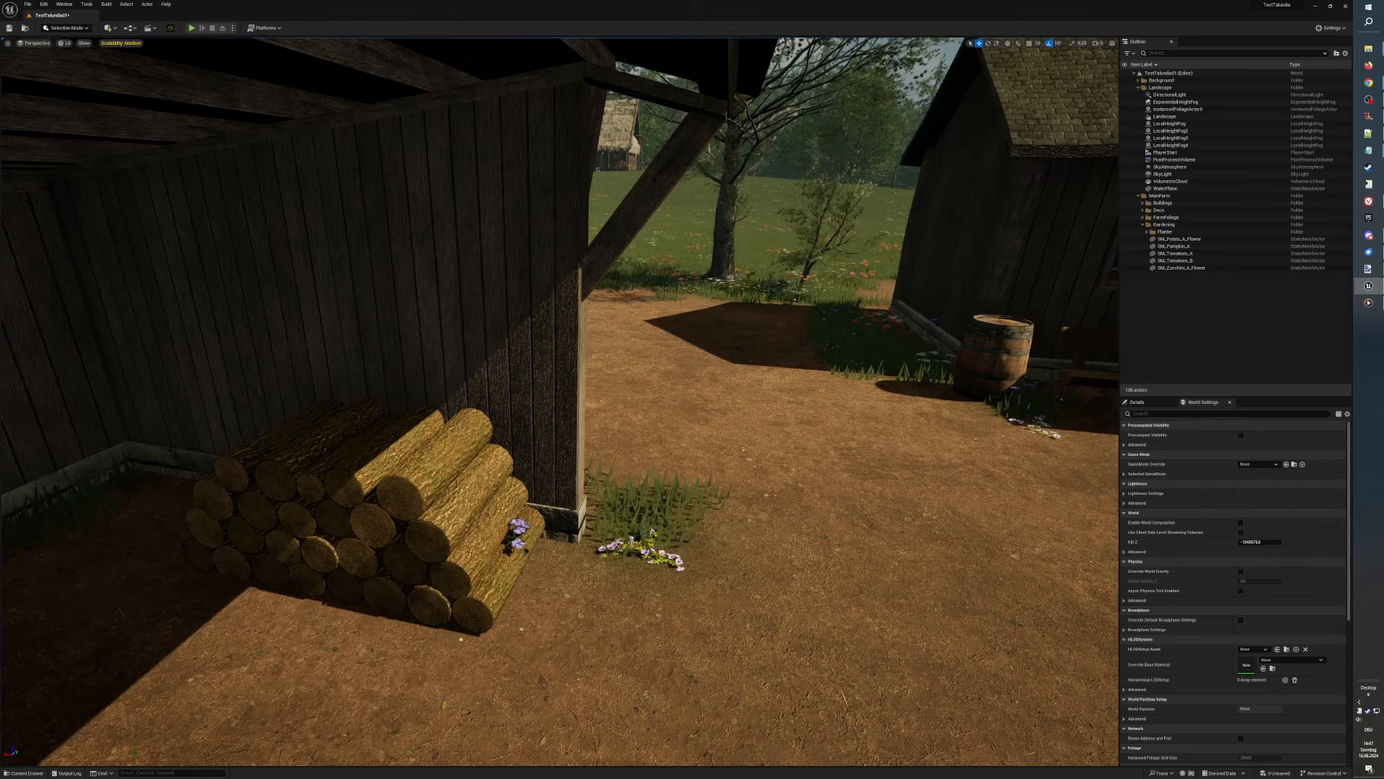
right_click_drag(560, 401, 163, 411)
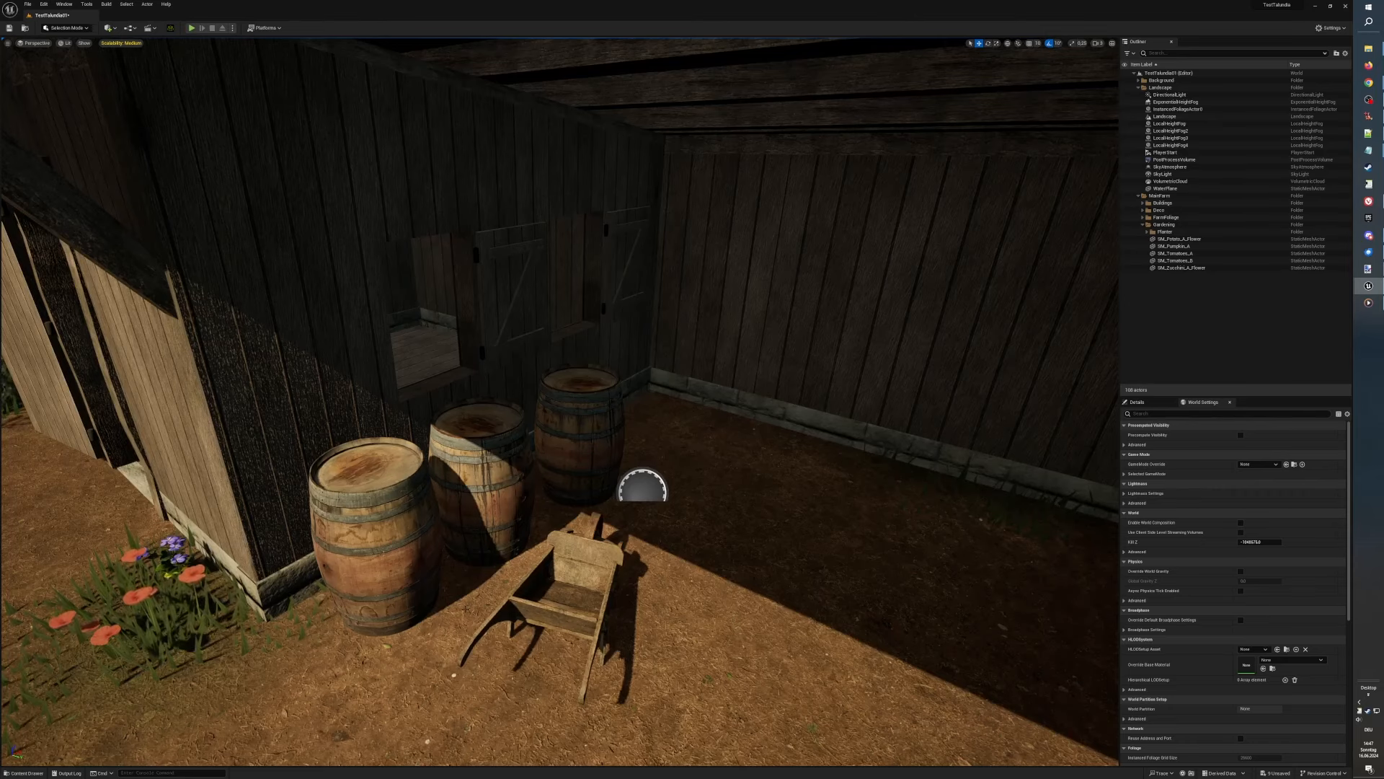
key("a")
right_click_drag(560, 401, 779, 349)
key("a")
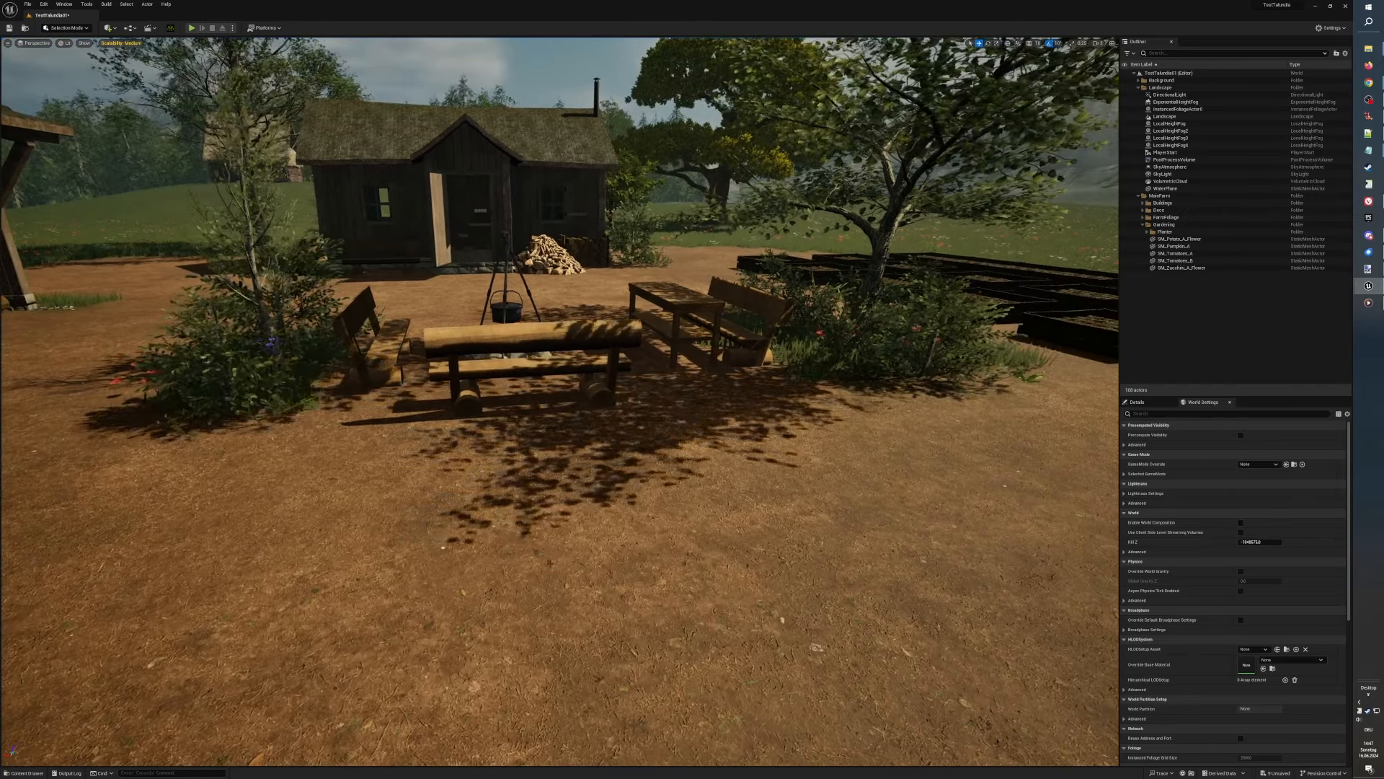
Step: View the whole farm from above, taking in the meadow, buildings, well and raised garden beds
key("s")
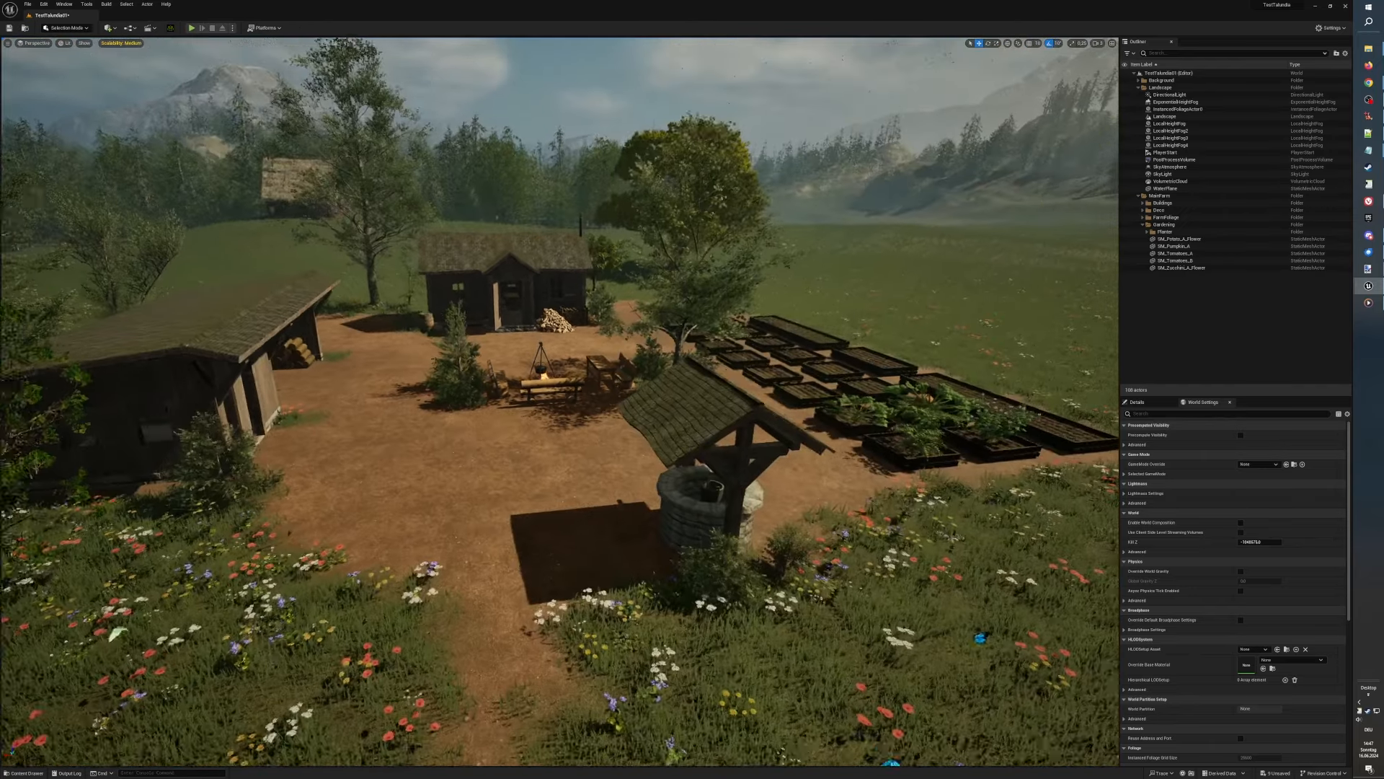
scroll(551, 554, "down", 8)
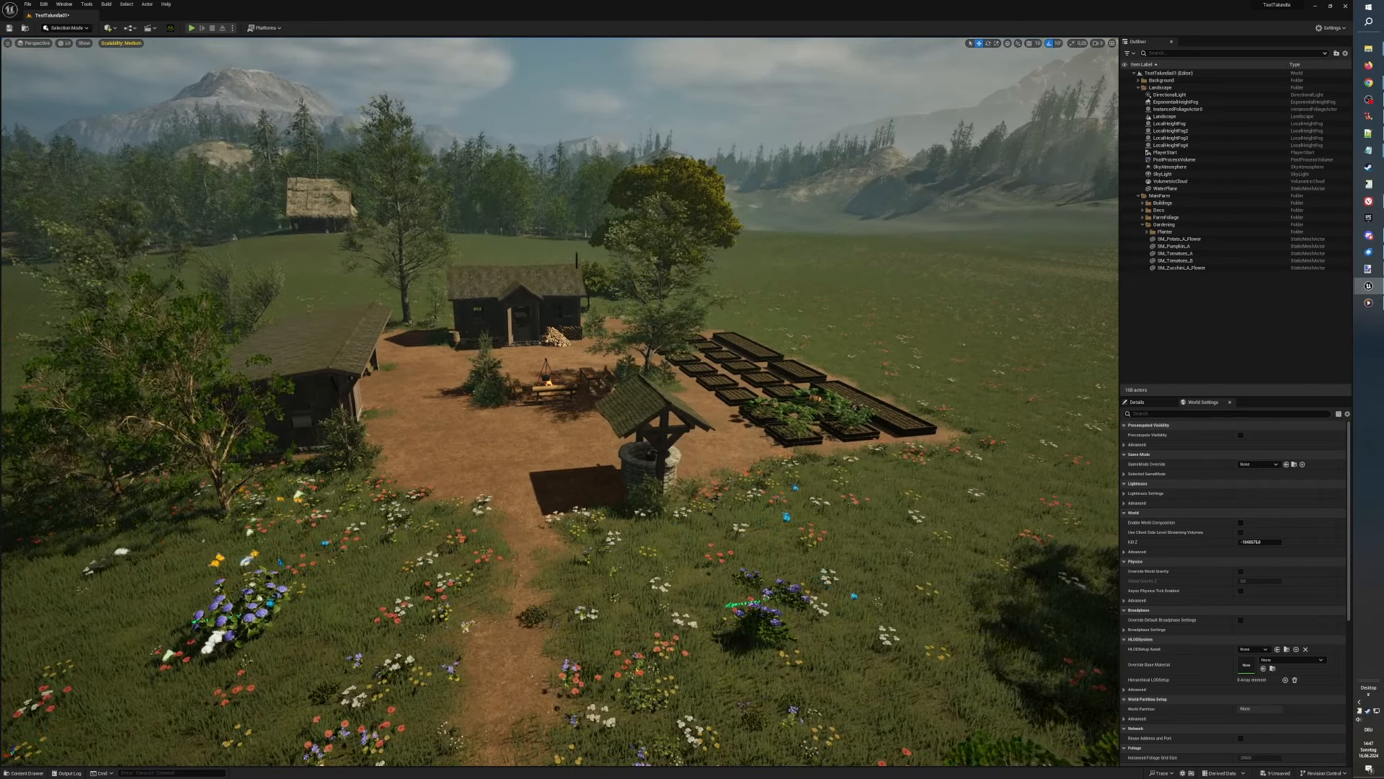
key("d")
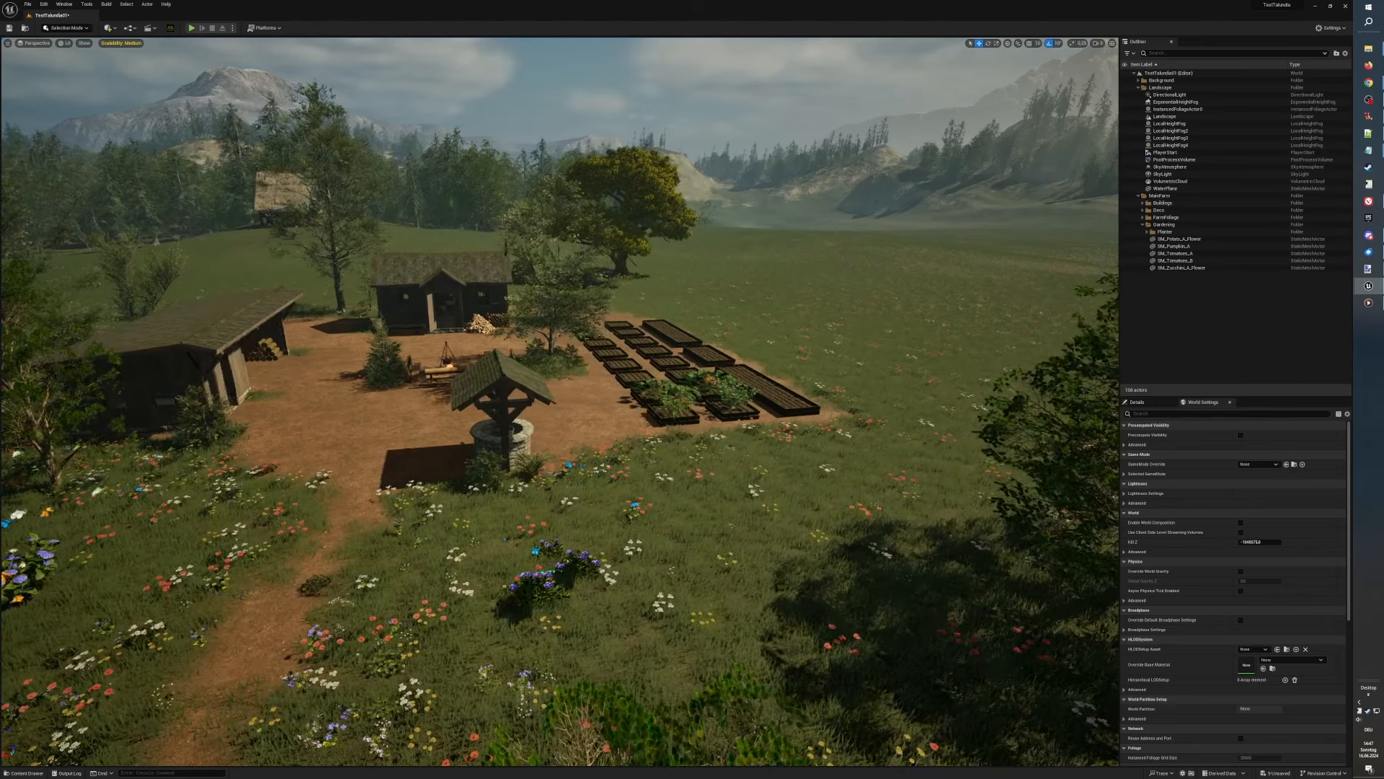
right_click_drag(560, 404, 476, 404)
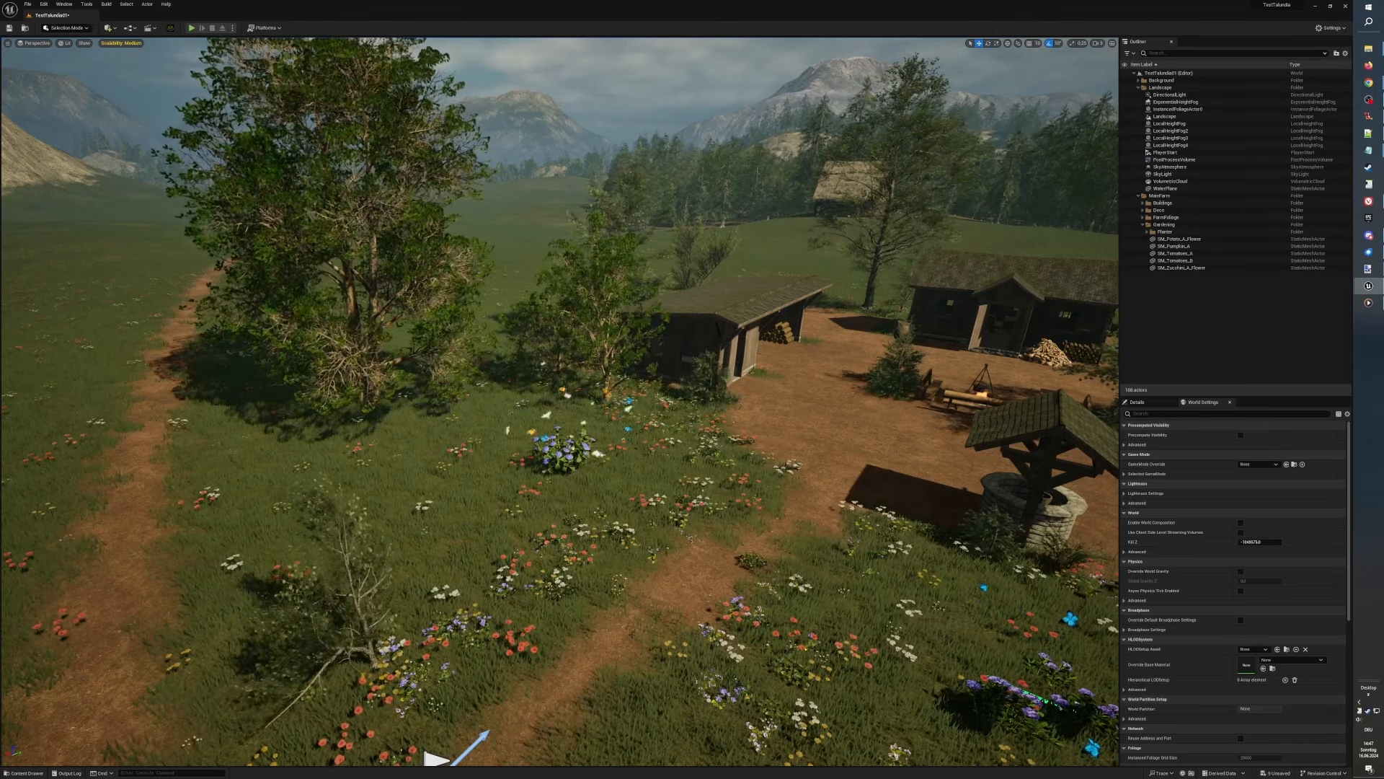
key("d")
key("d")
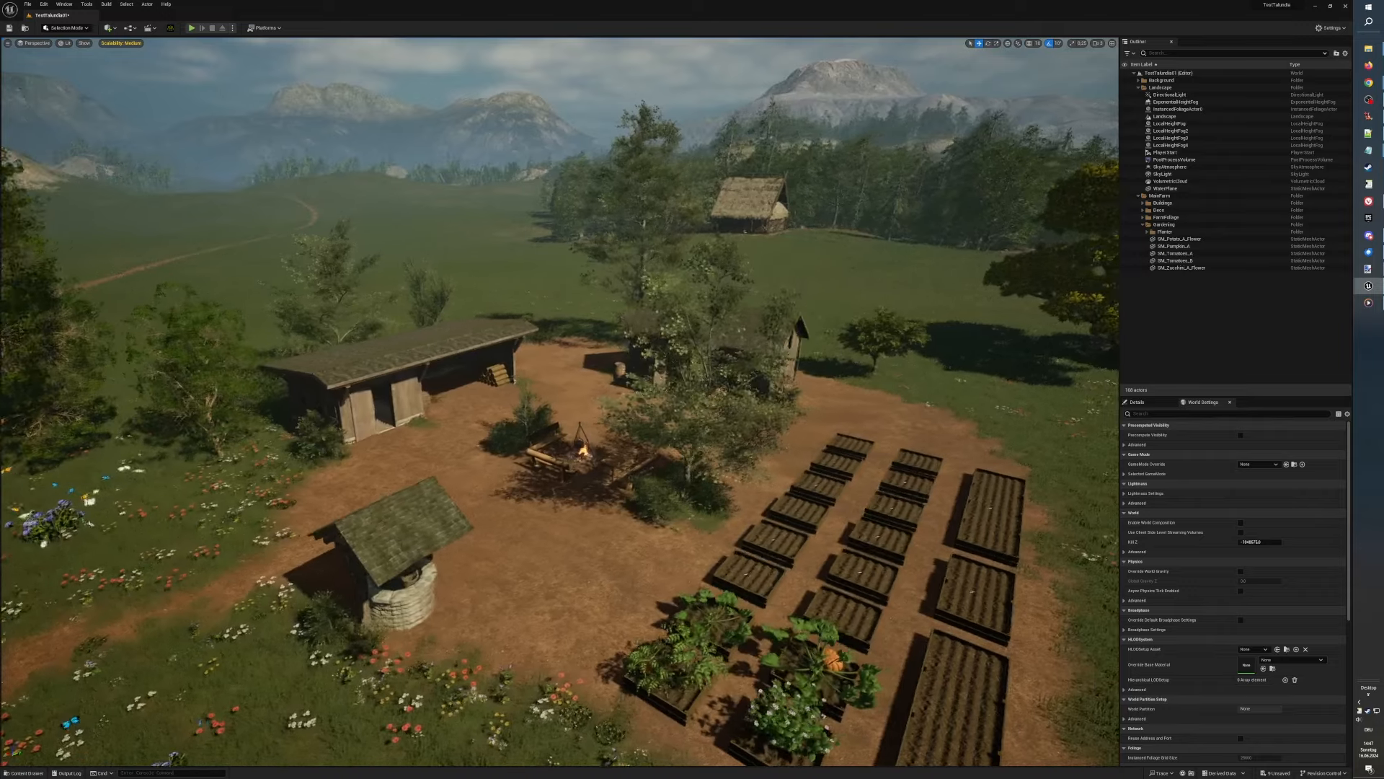
Step: Inspect the large yellow-leaved tree in the meadow beyond the garden beds and its surroundings
key("d")
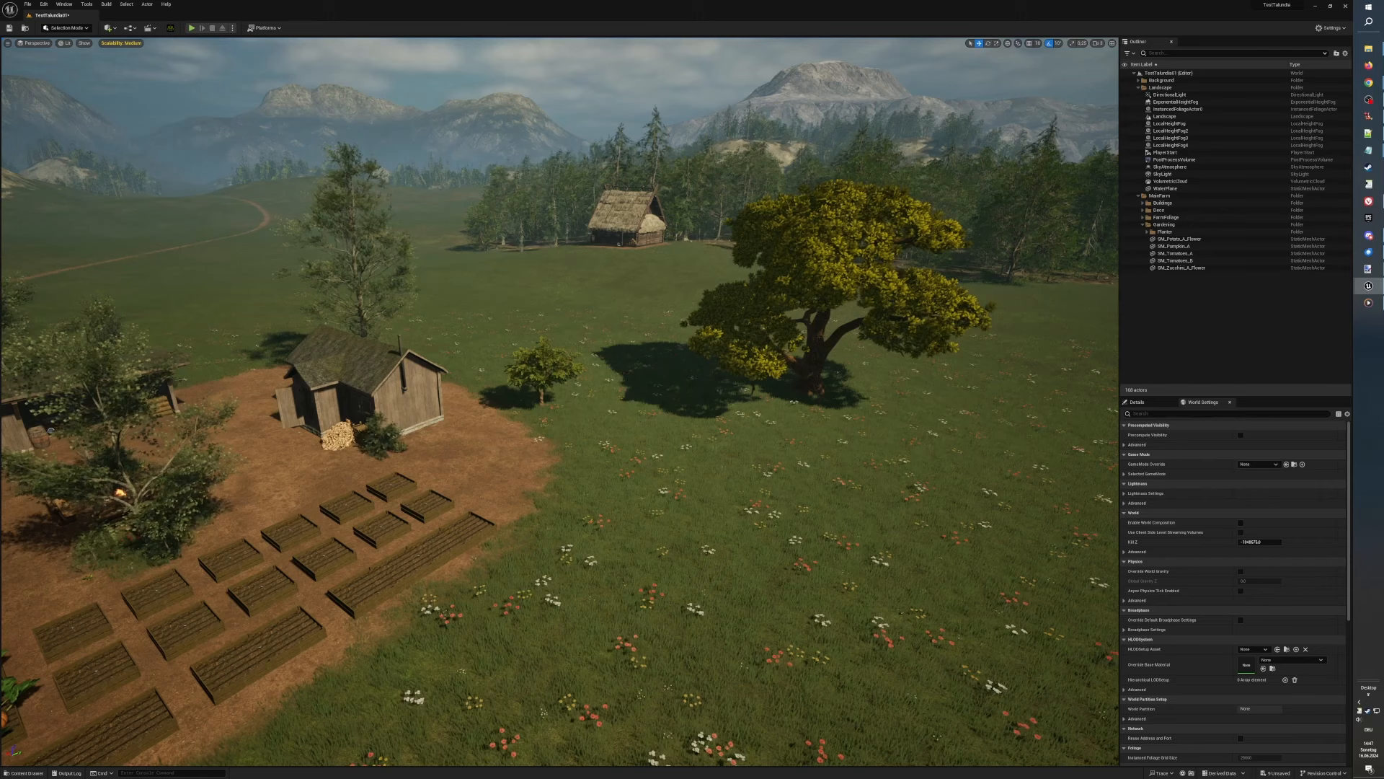
key("d")
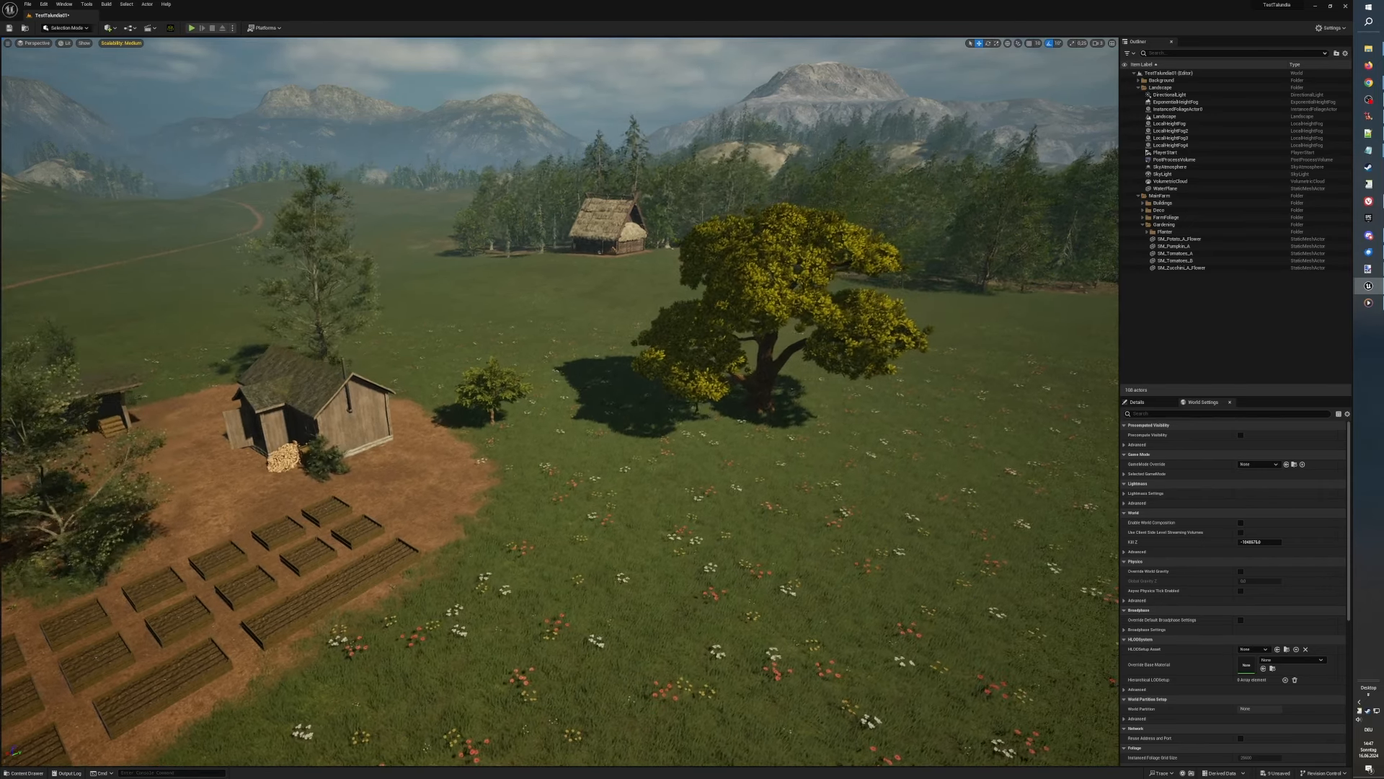
key("d")
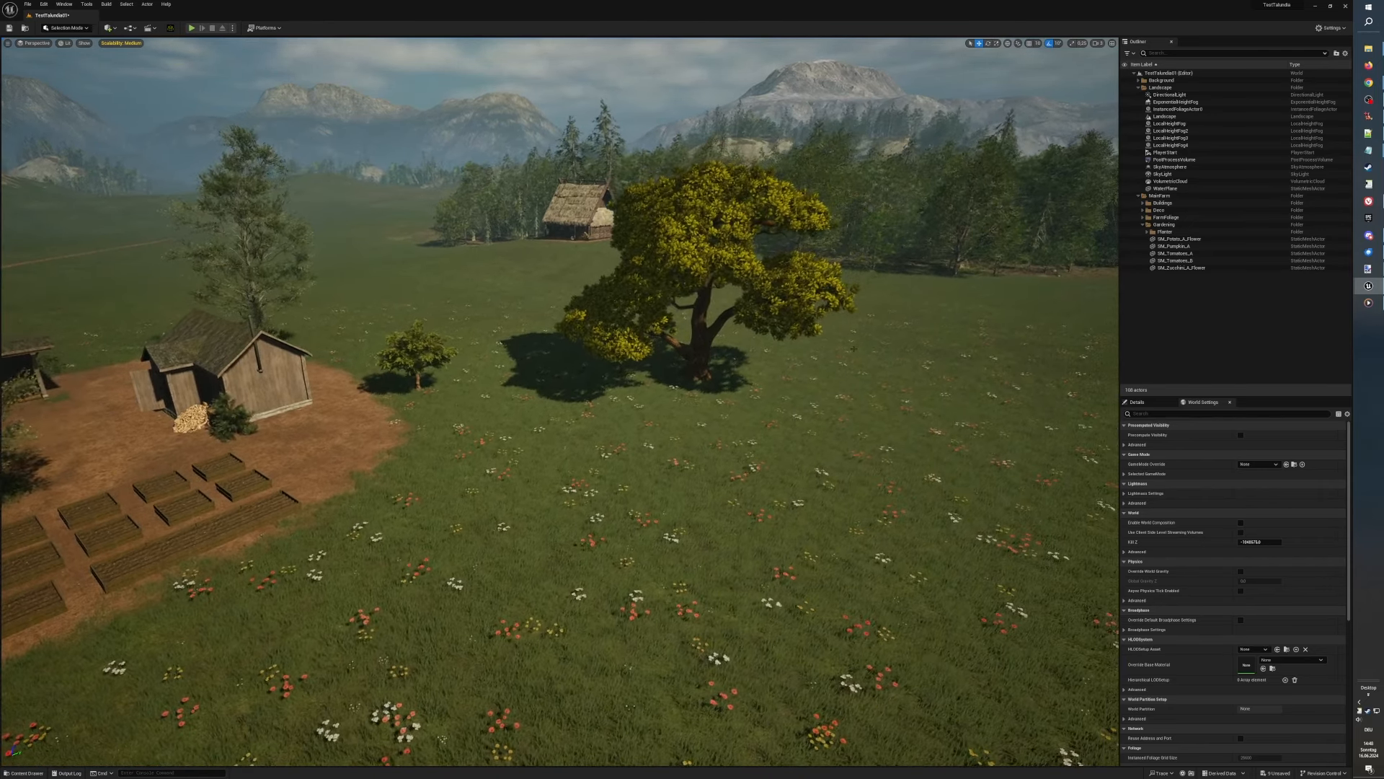
key("w")
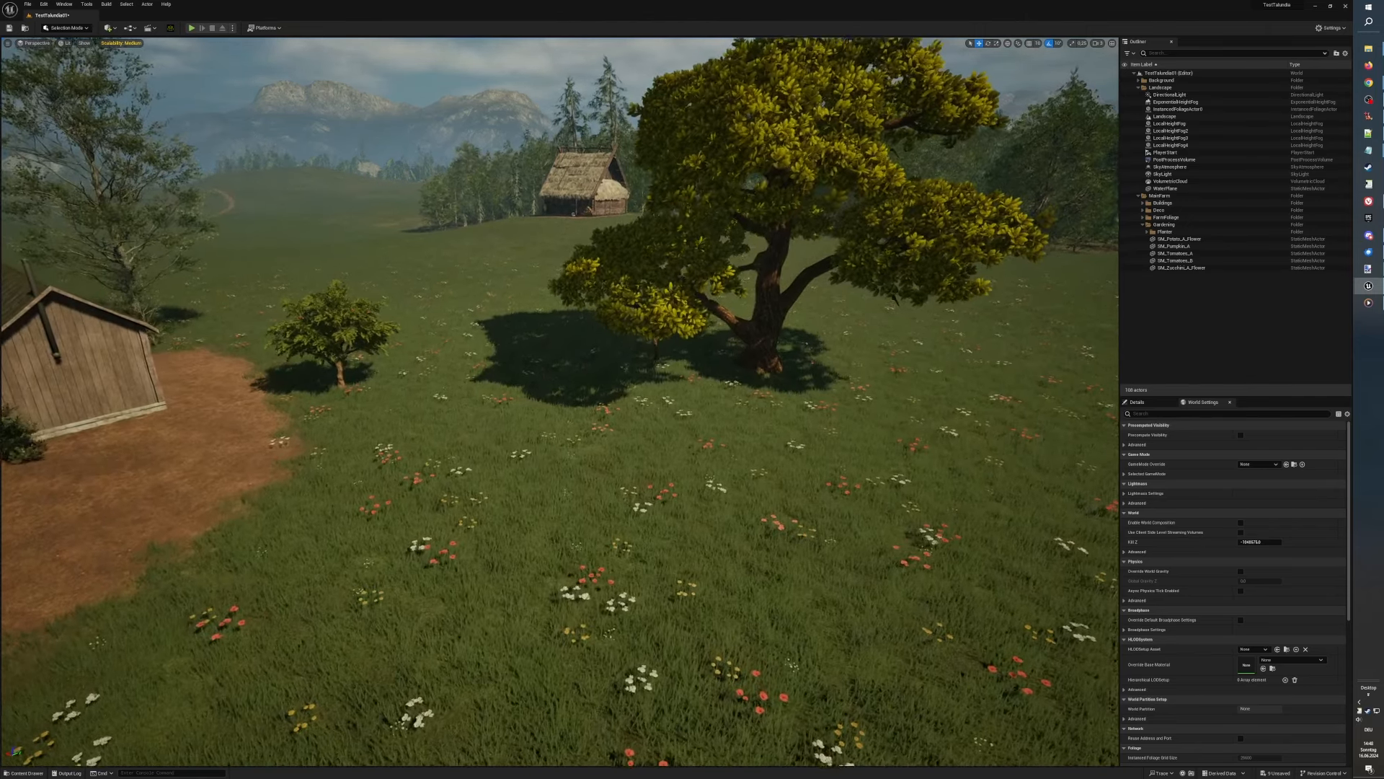
key("e")
right_click_drag(853, 349, 865, 318)
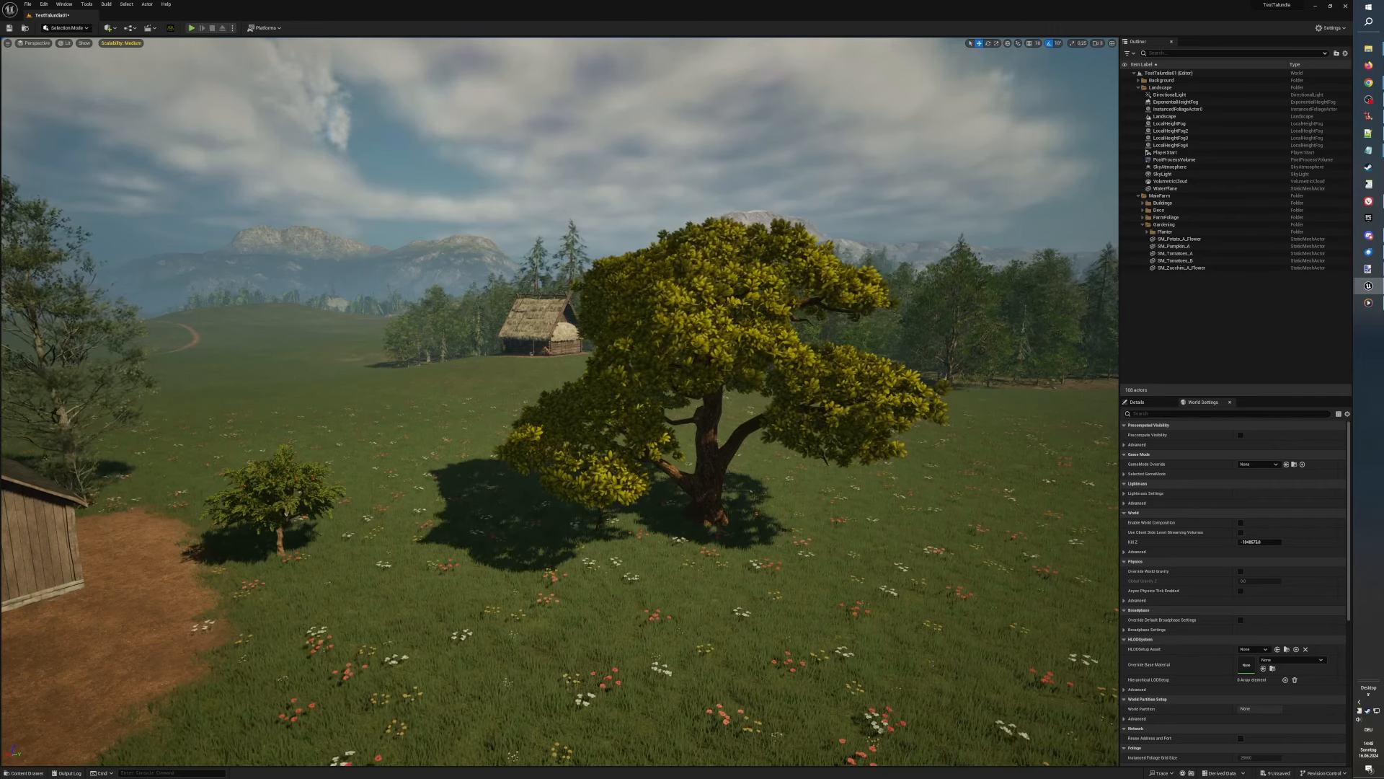
key("s")
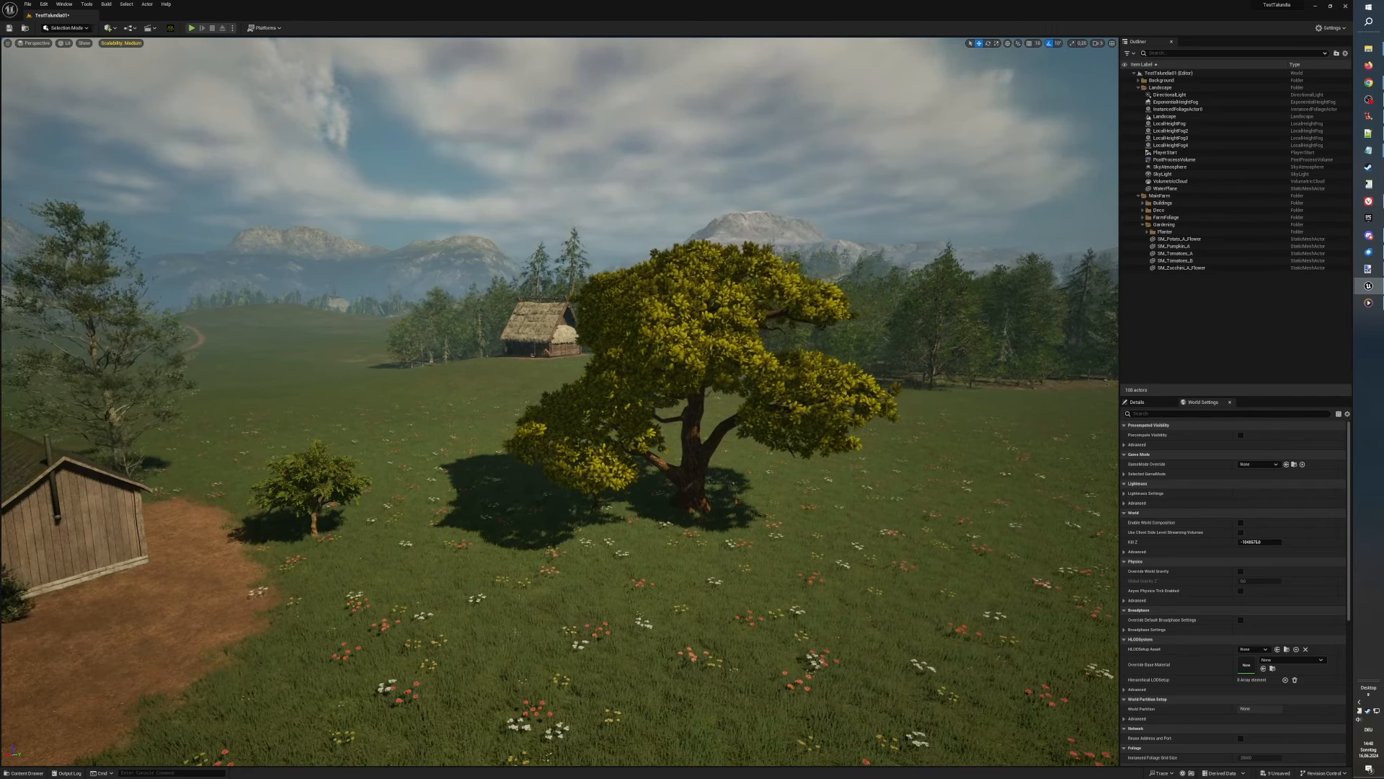
key("s")
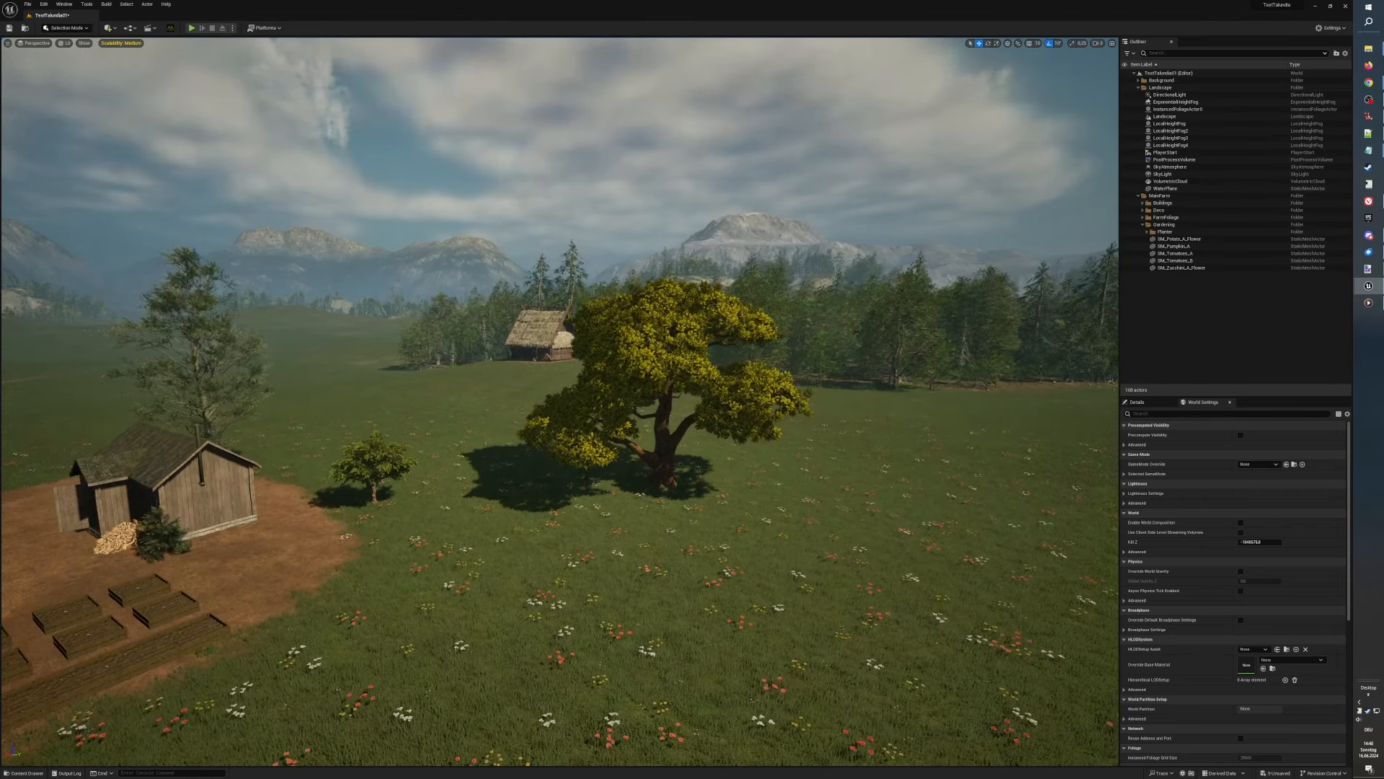
Step: Move the tall elm SM_ElmTree_1 from the flower meadow near the well to the open grass behind the large yellow tree
key("a")
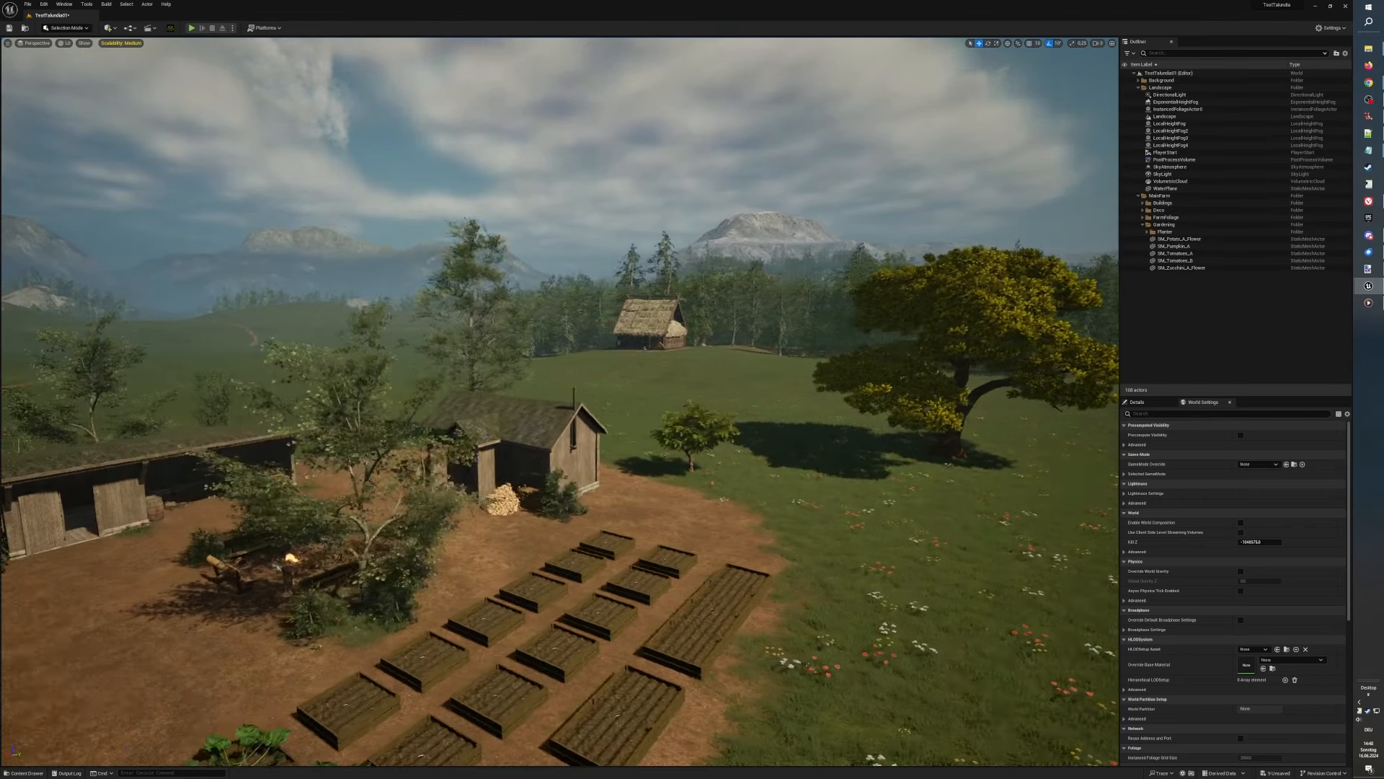
key("a")
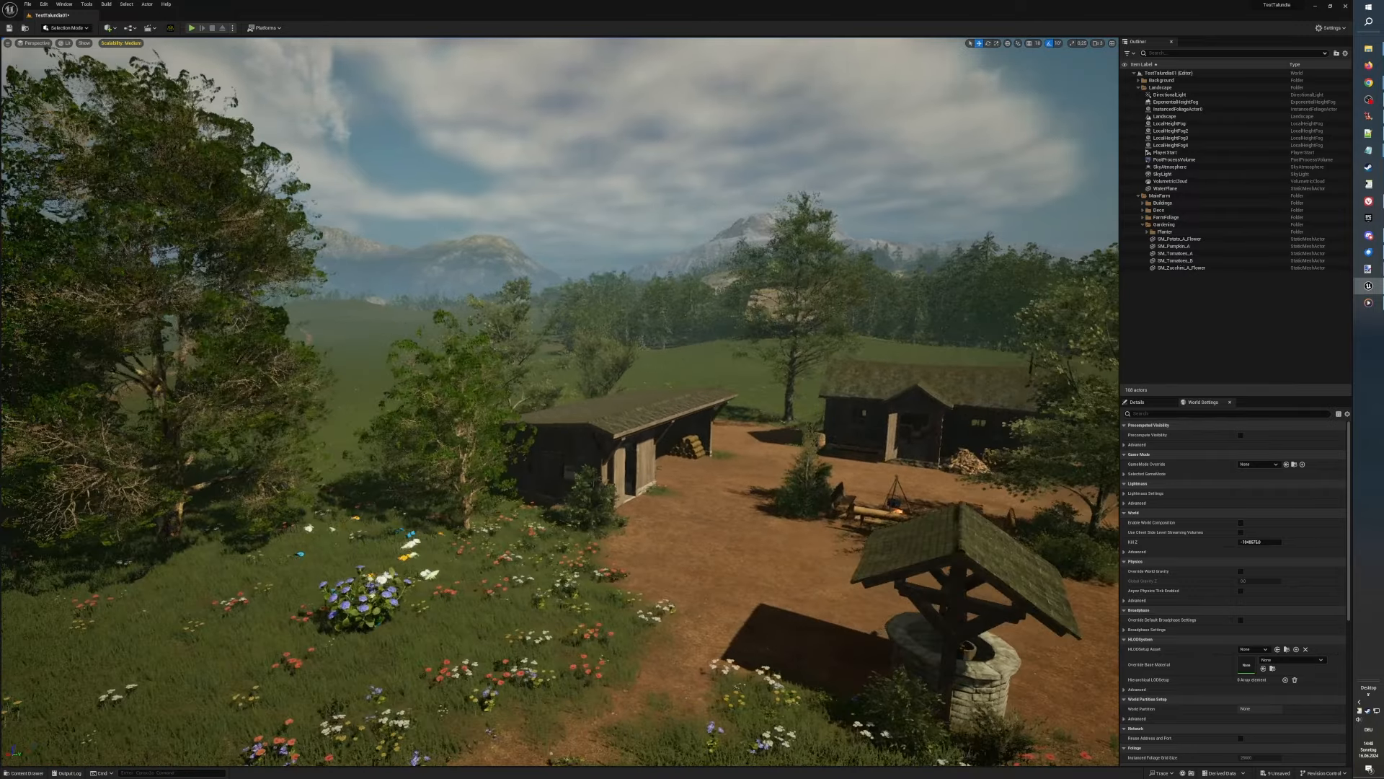
key("a")
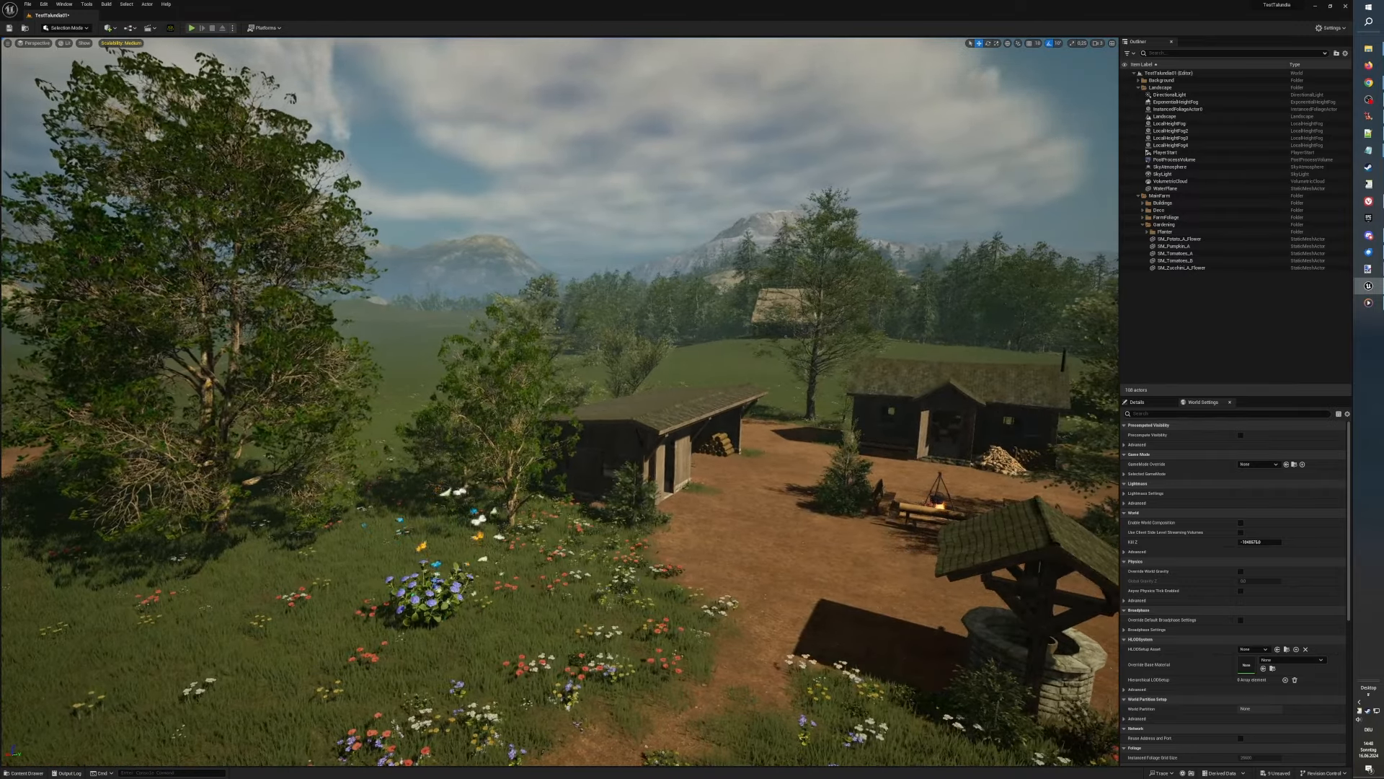
key("s")
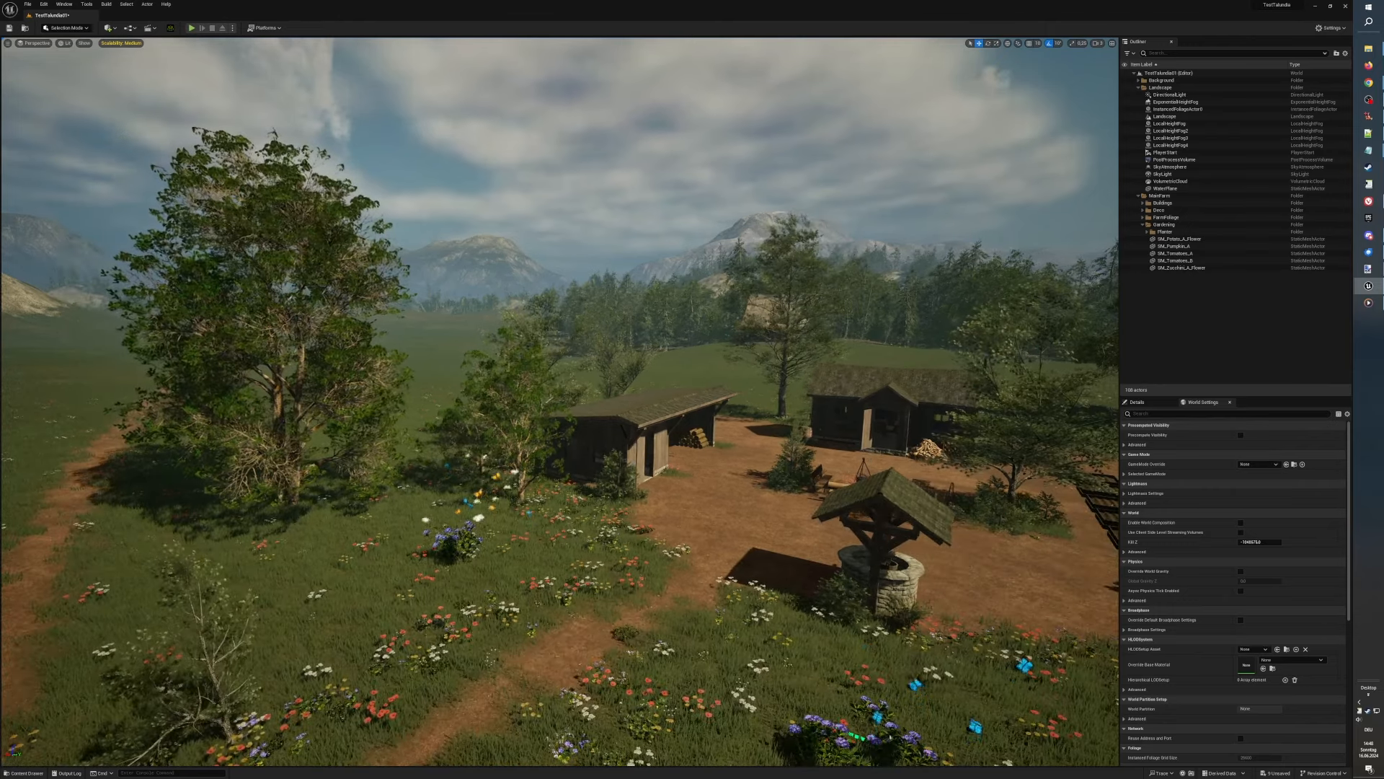
left_click(288, 403)
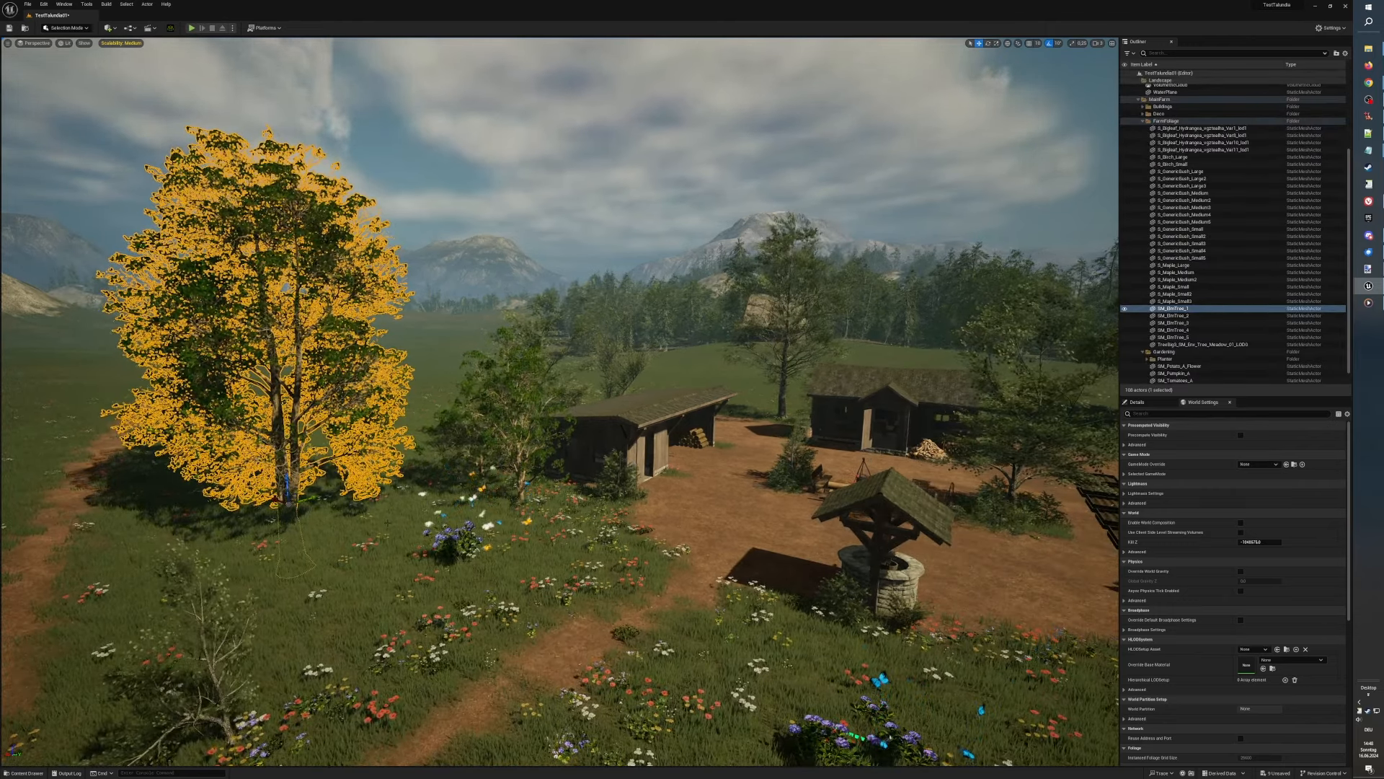
key("s")
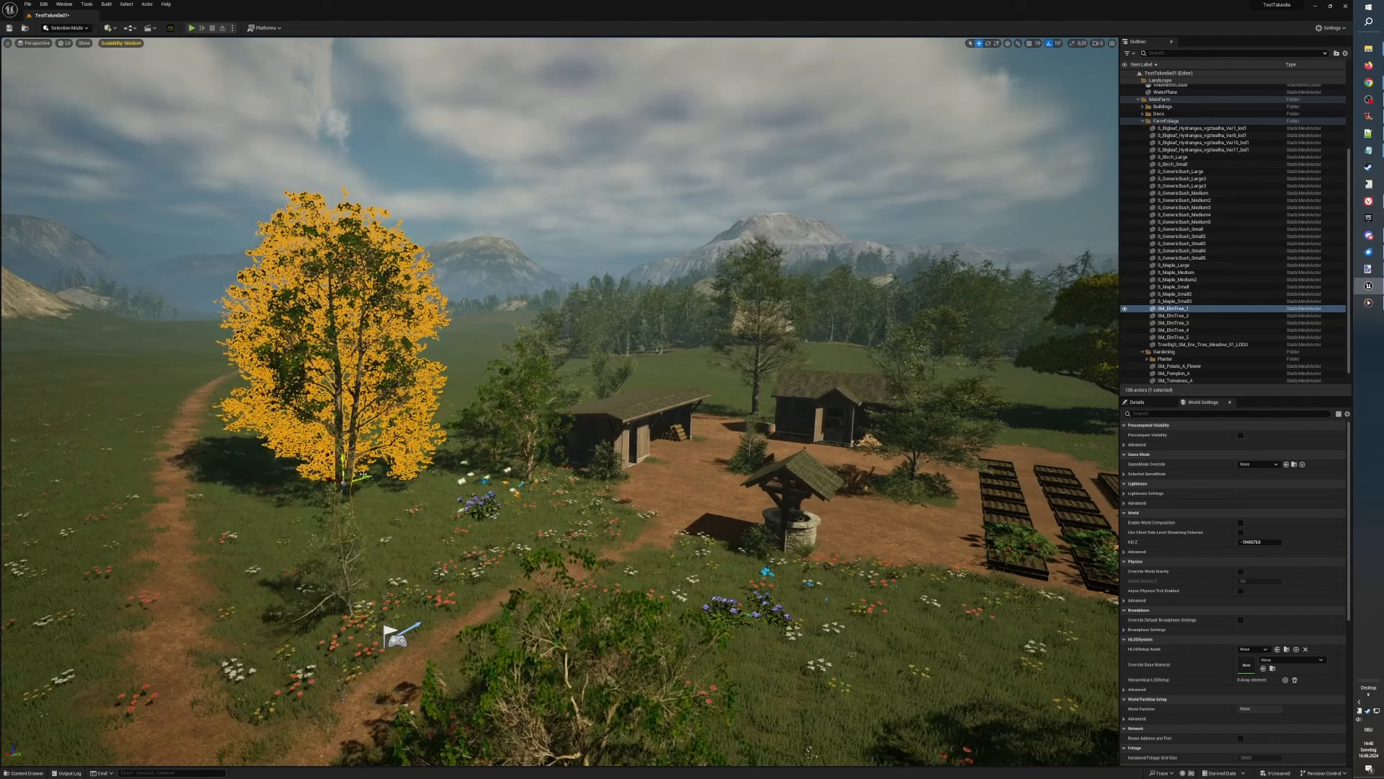
left_click_drag(364, 474, 755, 370)
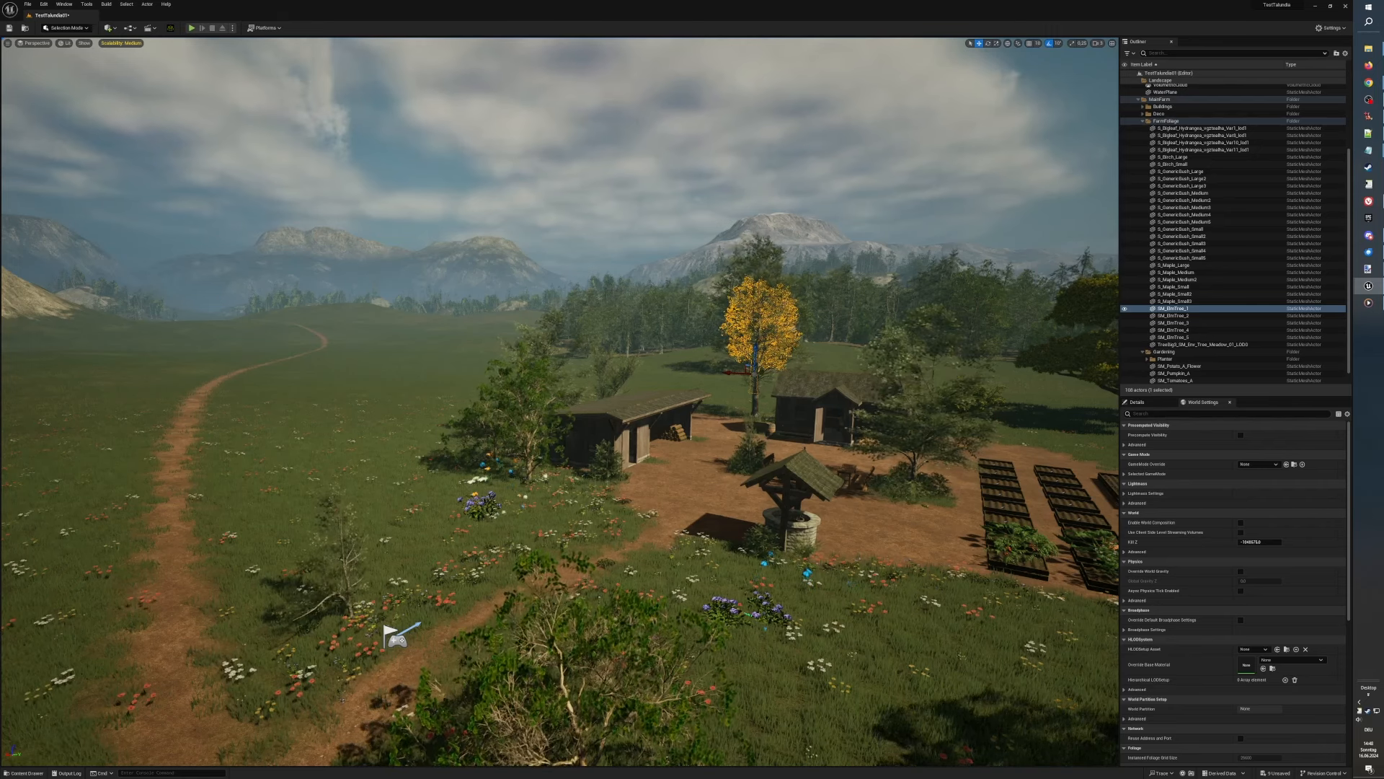
key("d")
key("e")
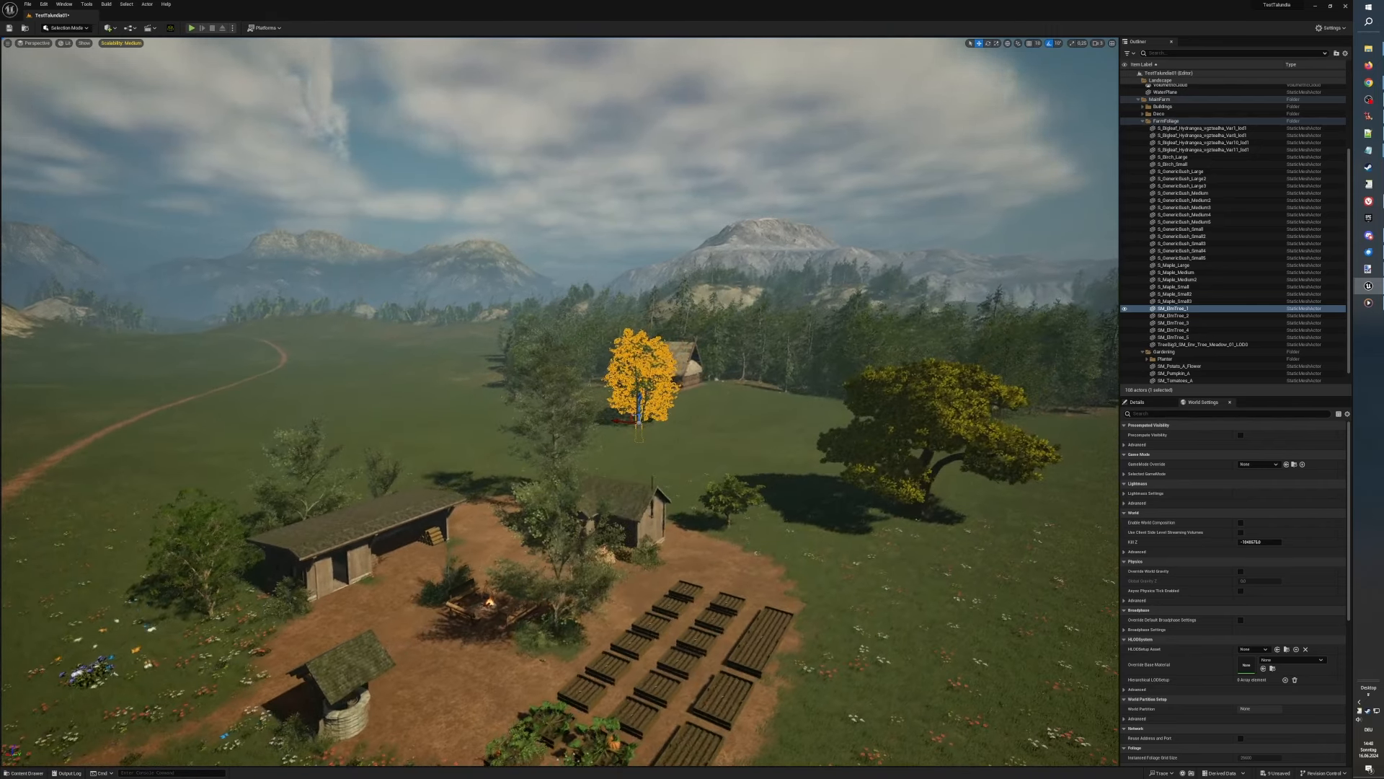
left_click_drag(618, 419, 821, 407)
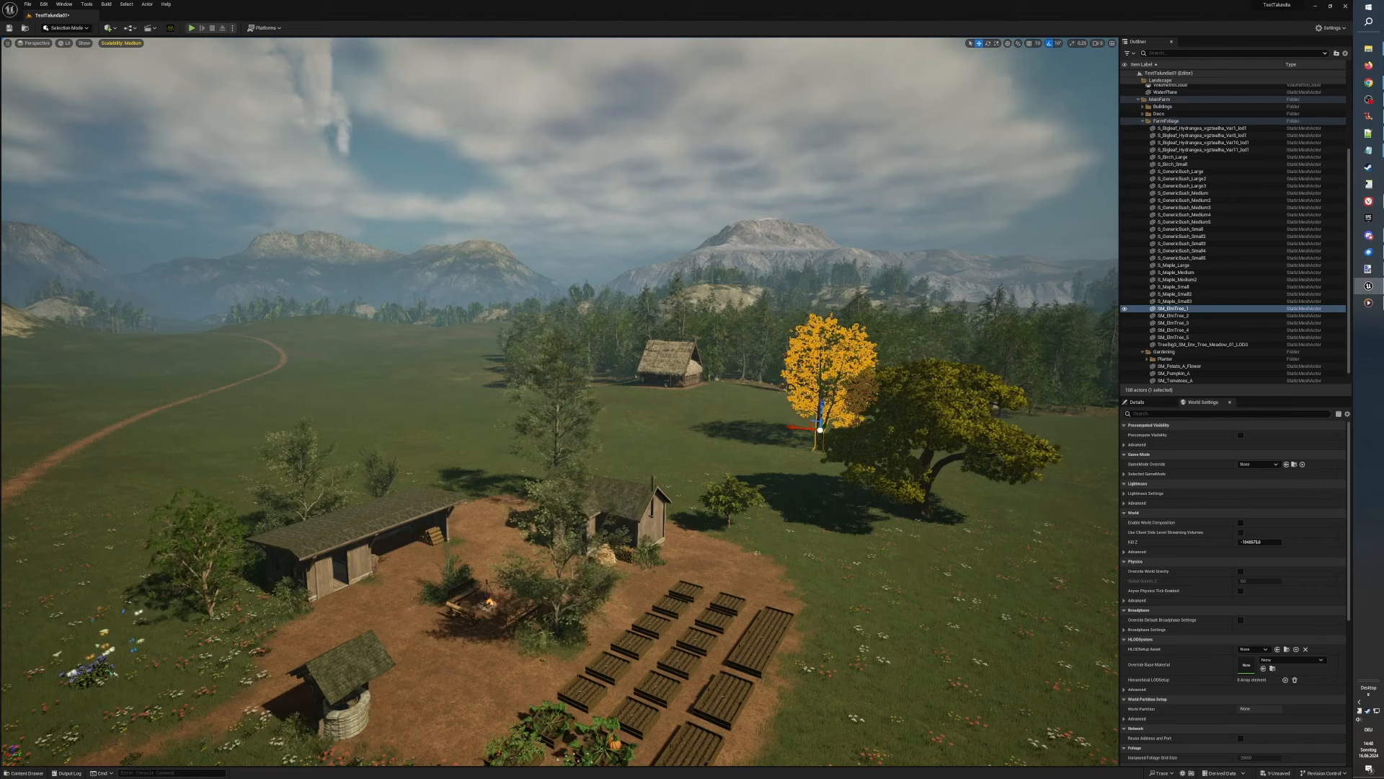
Step: Relocate the large yellow tree to the grass between the dirt path and the open shed, at the elm's former spot
left_click(915, 509)
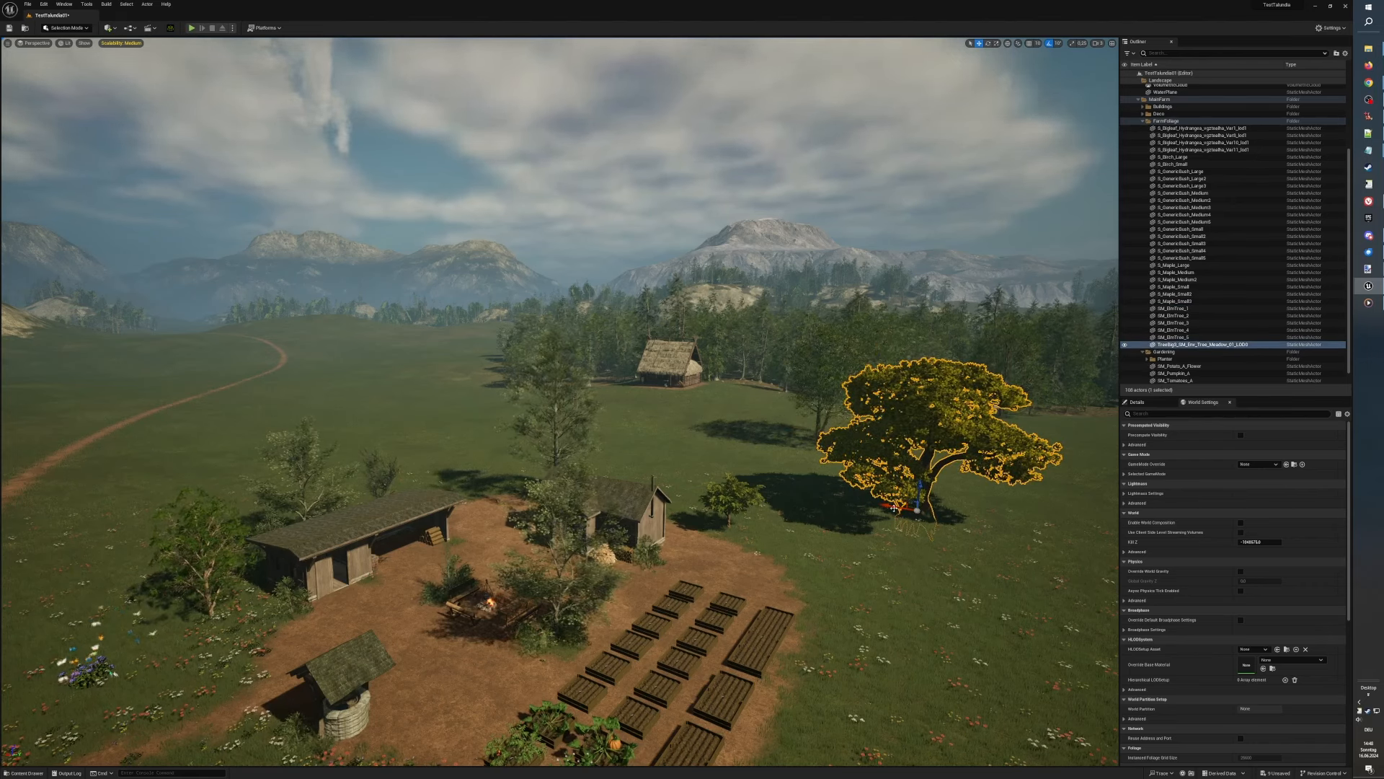
left_click_drag(894, 509, 173, 534)
key("a")
right_click_drag(173, 533, 173, 533)
key("a")
key("q")
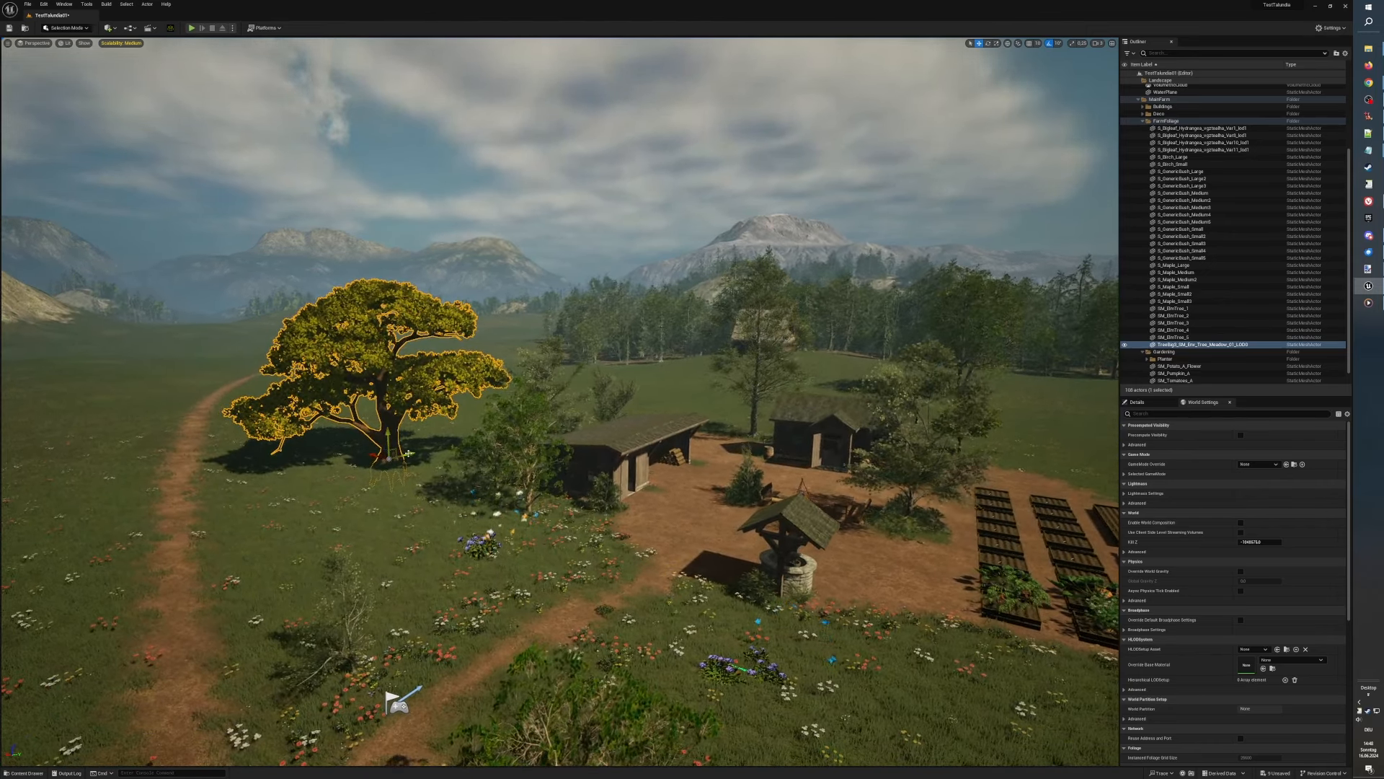
left_click_drag(408, 453, 342, 483)
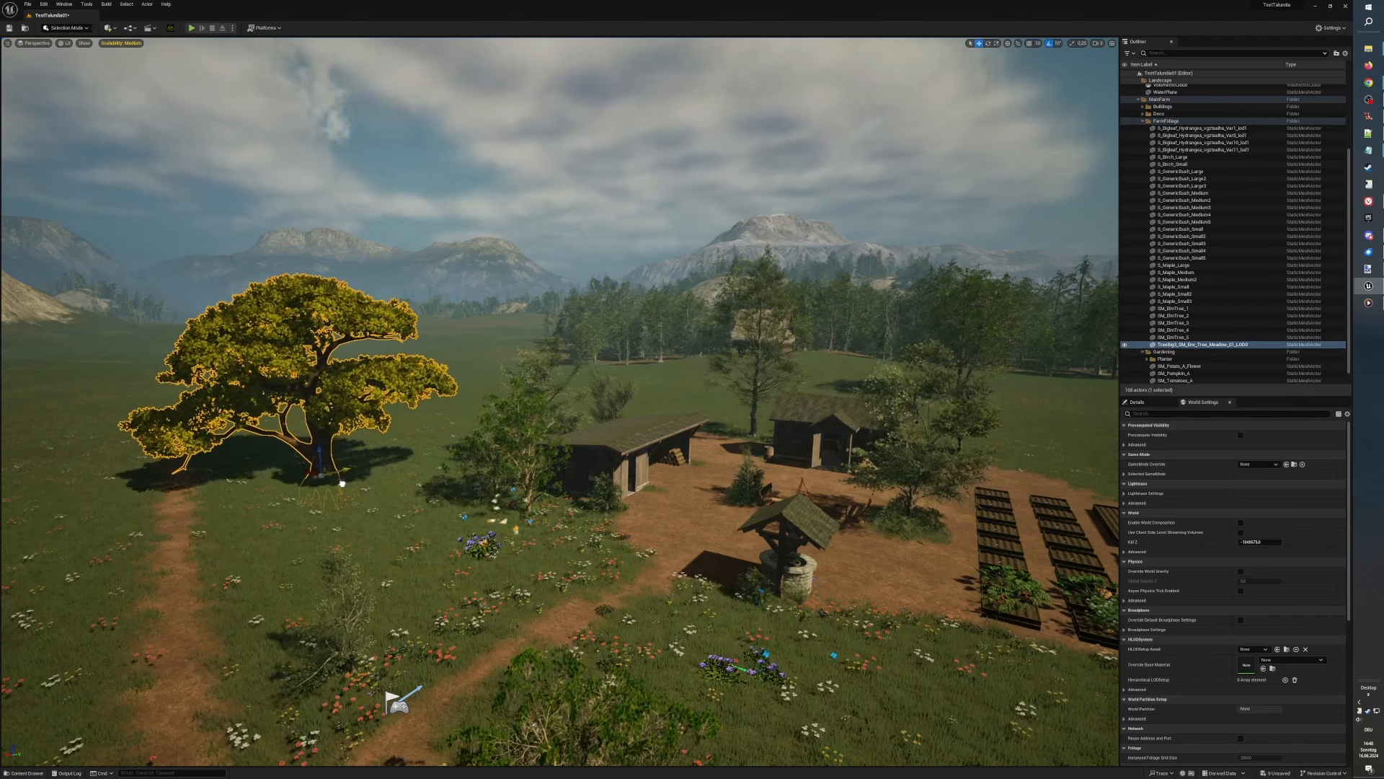
Step: Rotate the large yellow tree around its trunk and shift it off the dirt path, closer to the open shed
key("e")
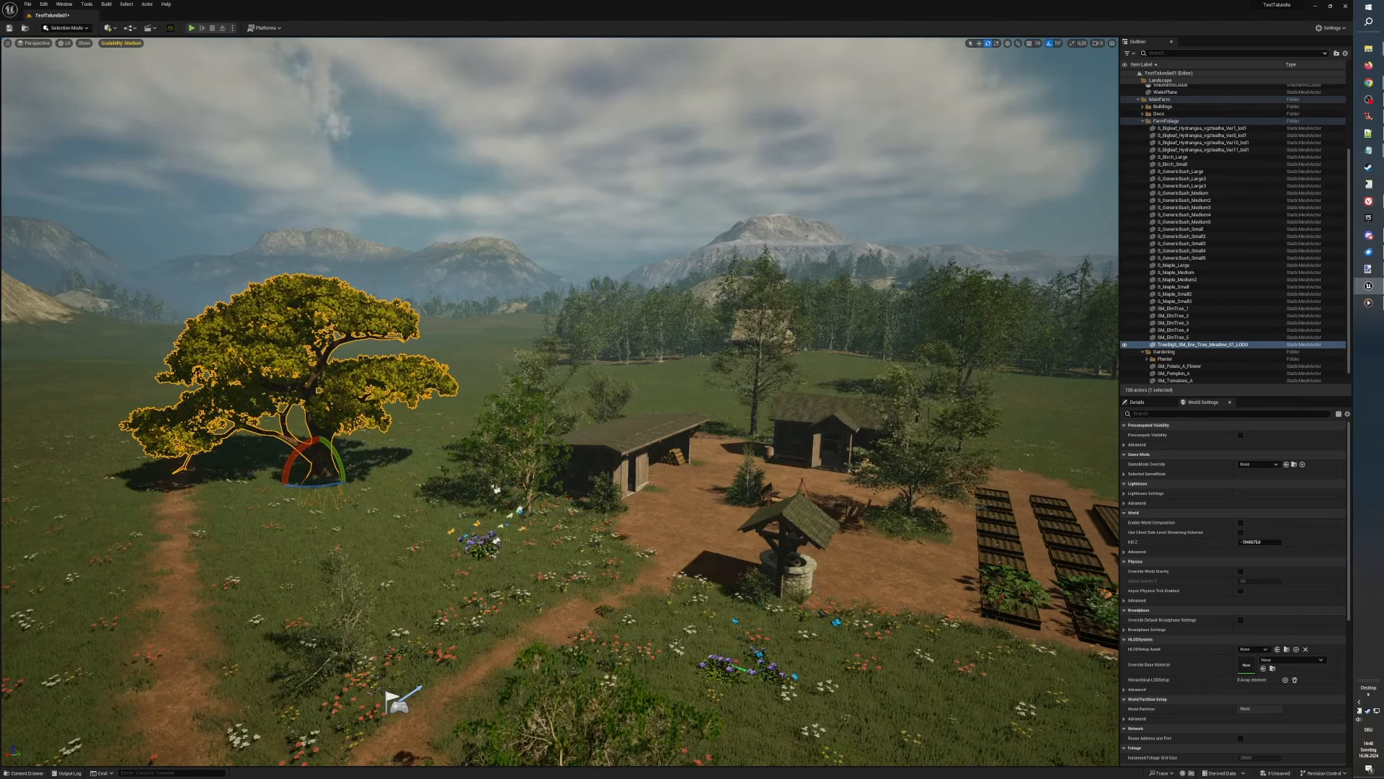
left_click_drag(292, 469, 339, 464)
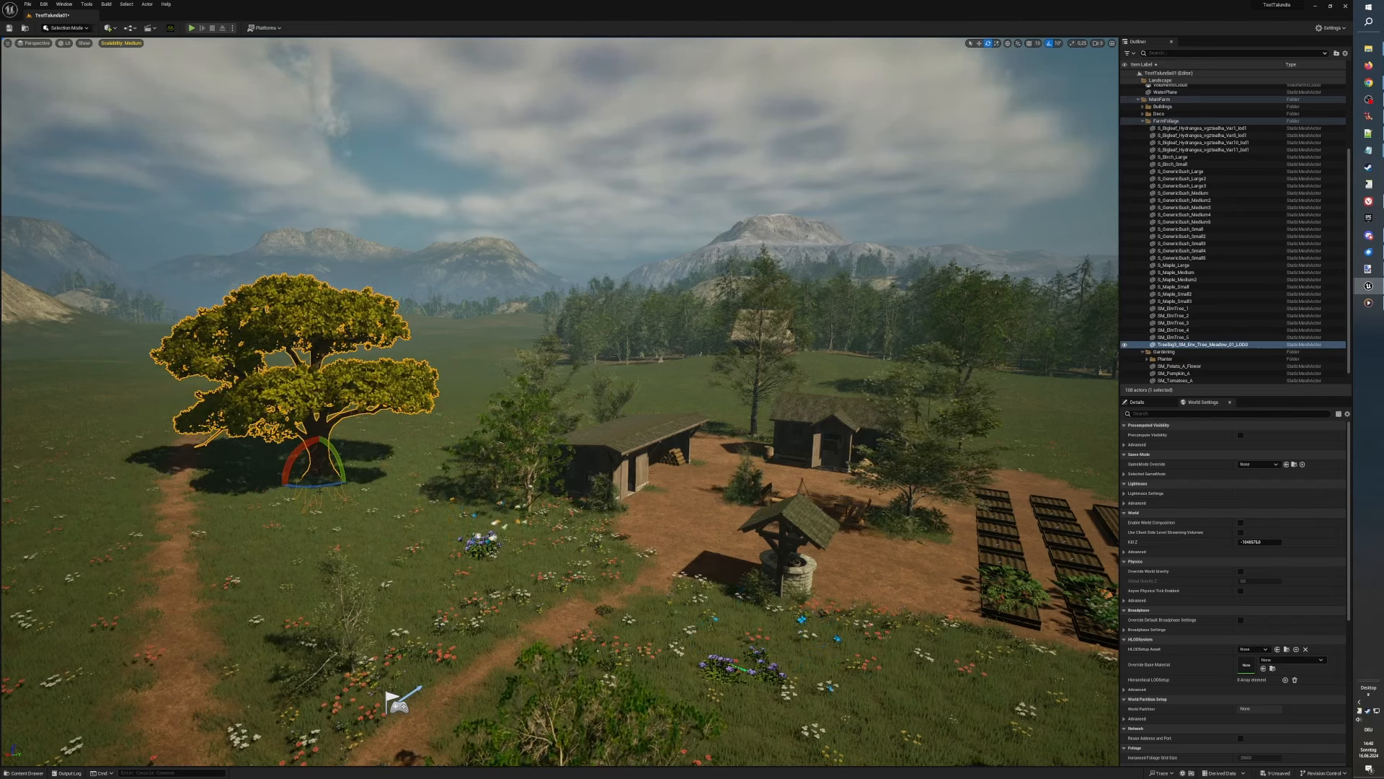
key("w")
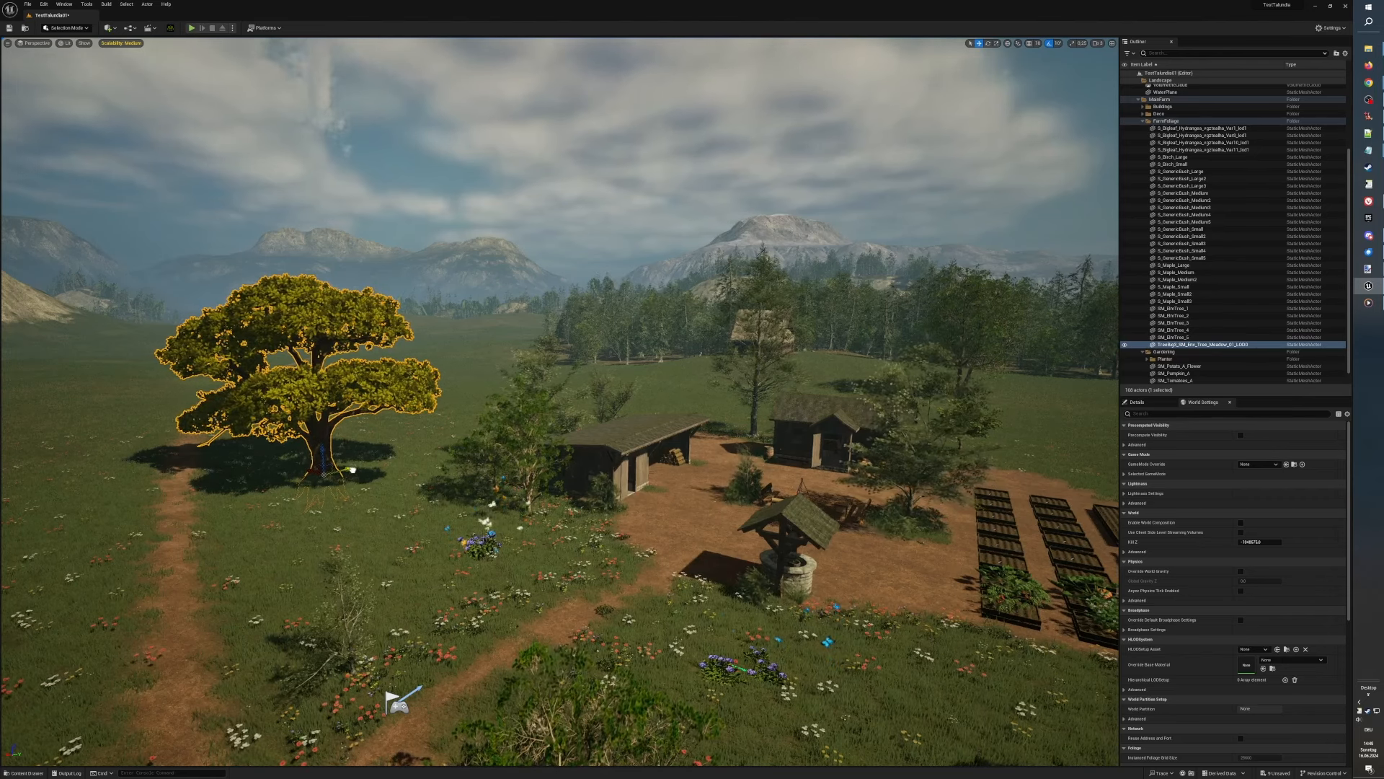
left_click_drag(353, 470, 346, 496)
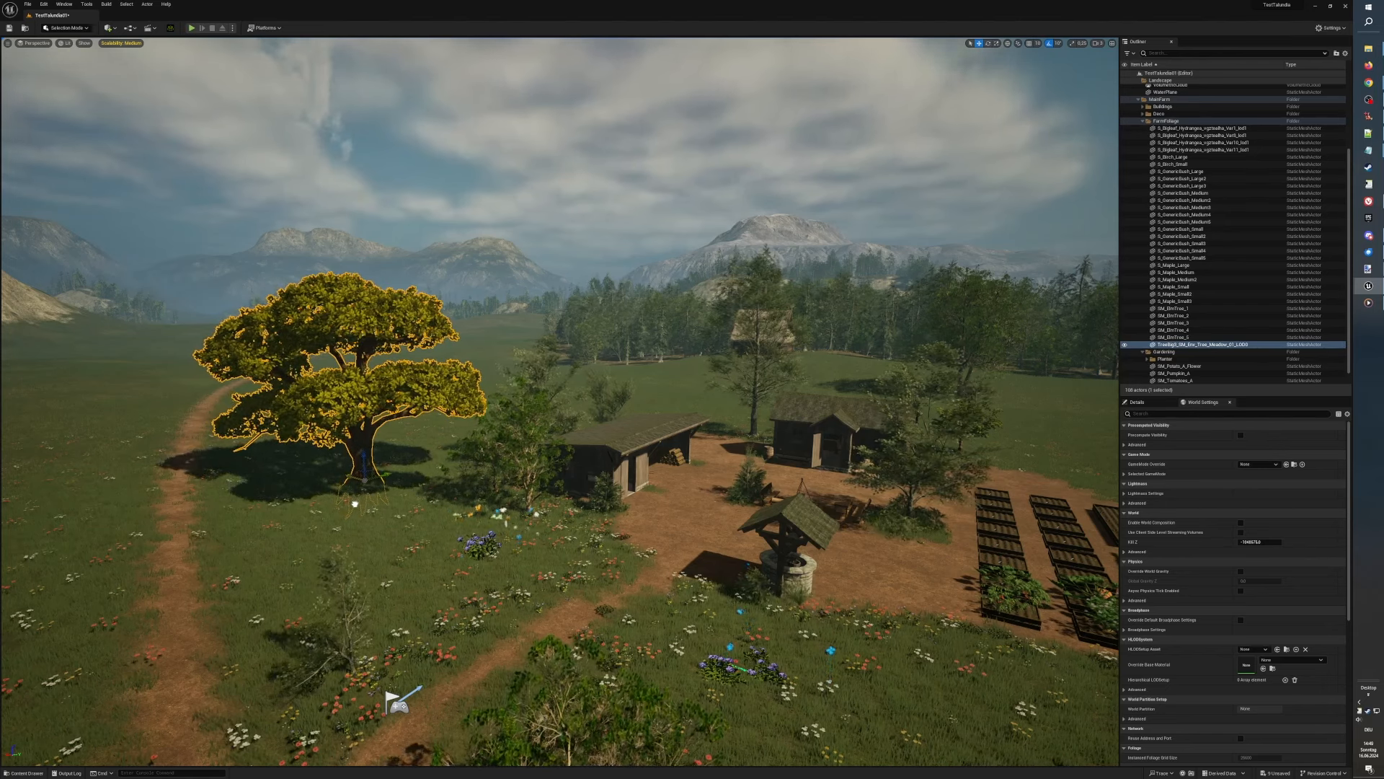
left_click_drag(387, 474, 387, 495)
key("e")
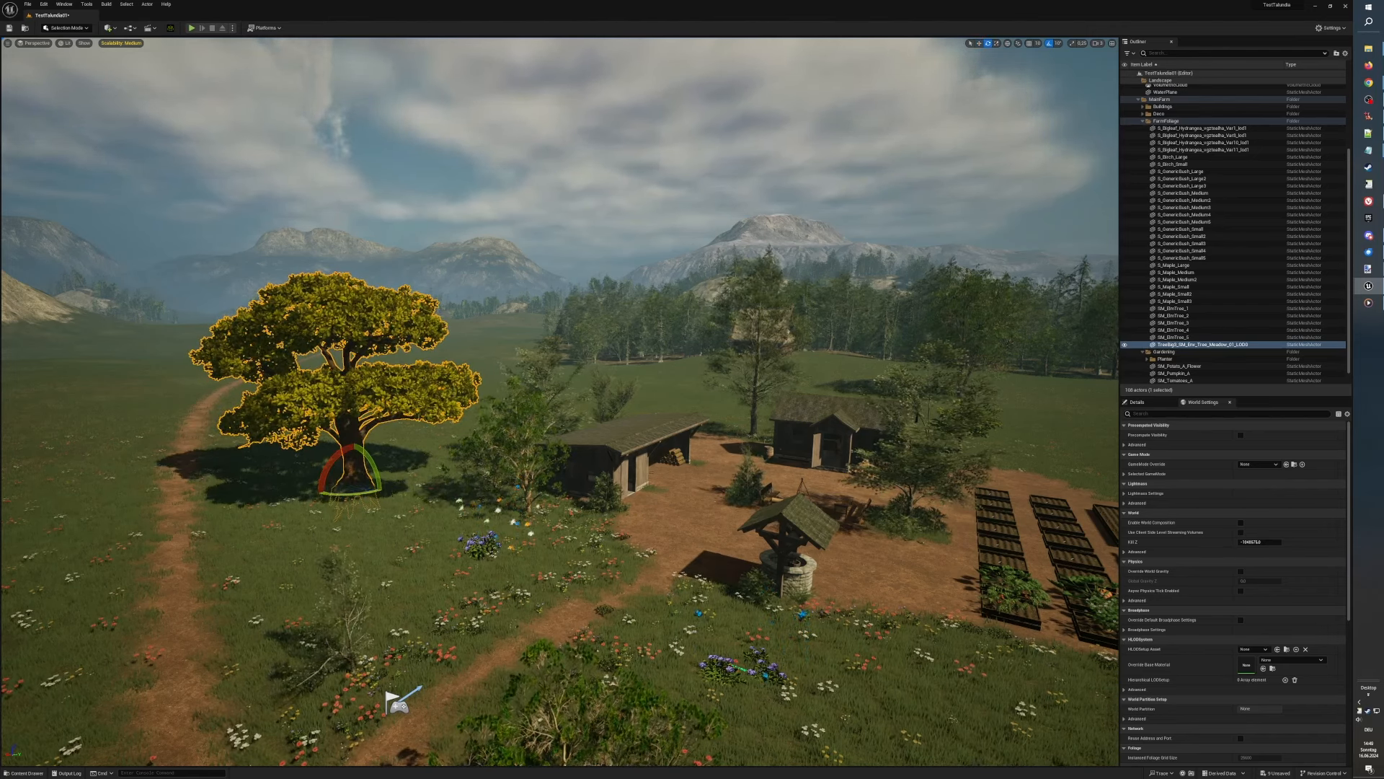
Step: Check the yellow tree's placement beside the path, raise it slightly from the ground, and deselect it
key("f")
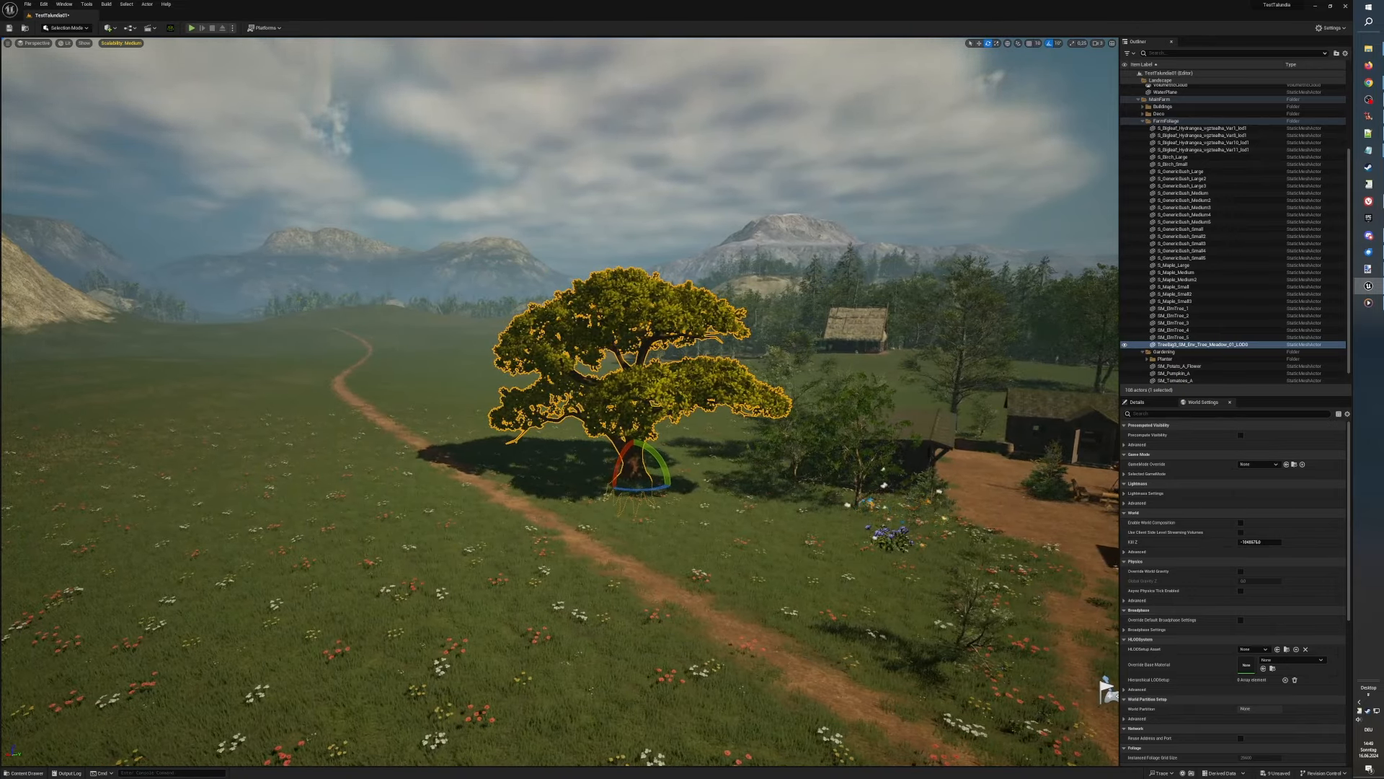
right_click_drag(404, 507, 478, 508)
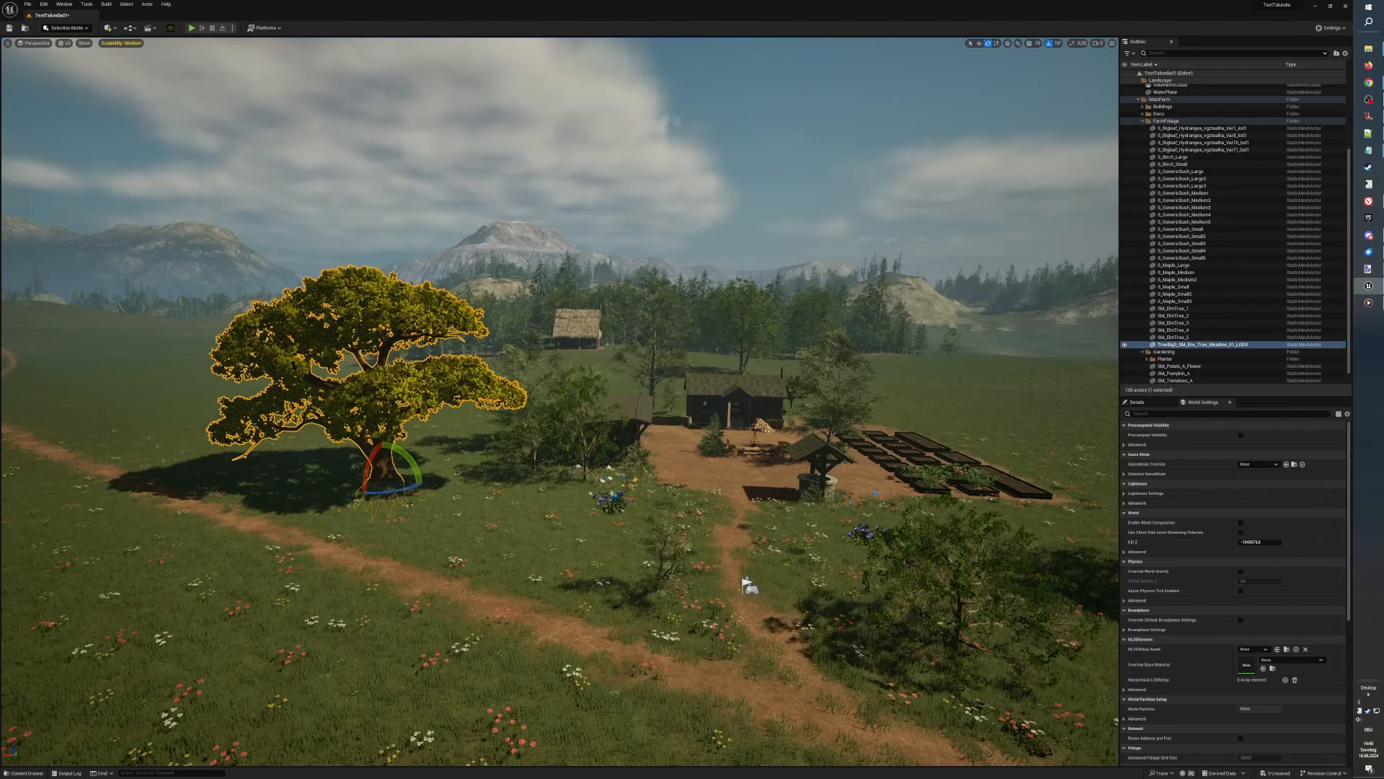
key("Escape")
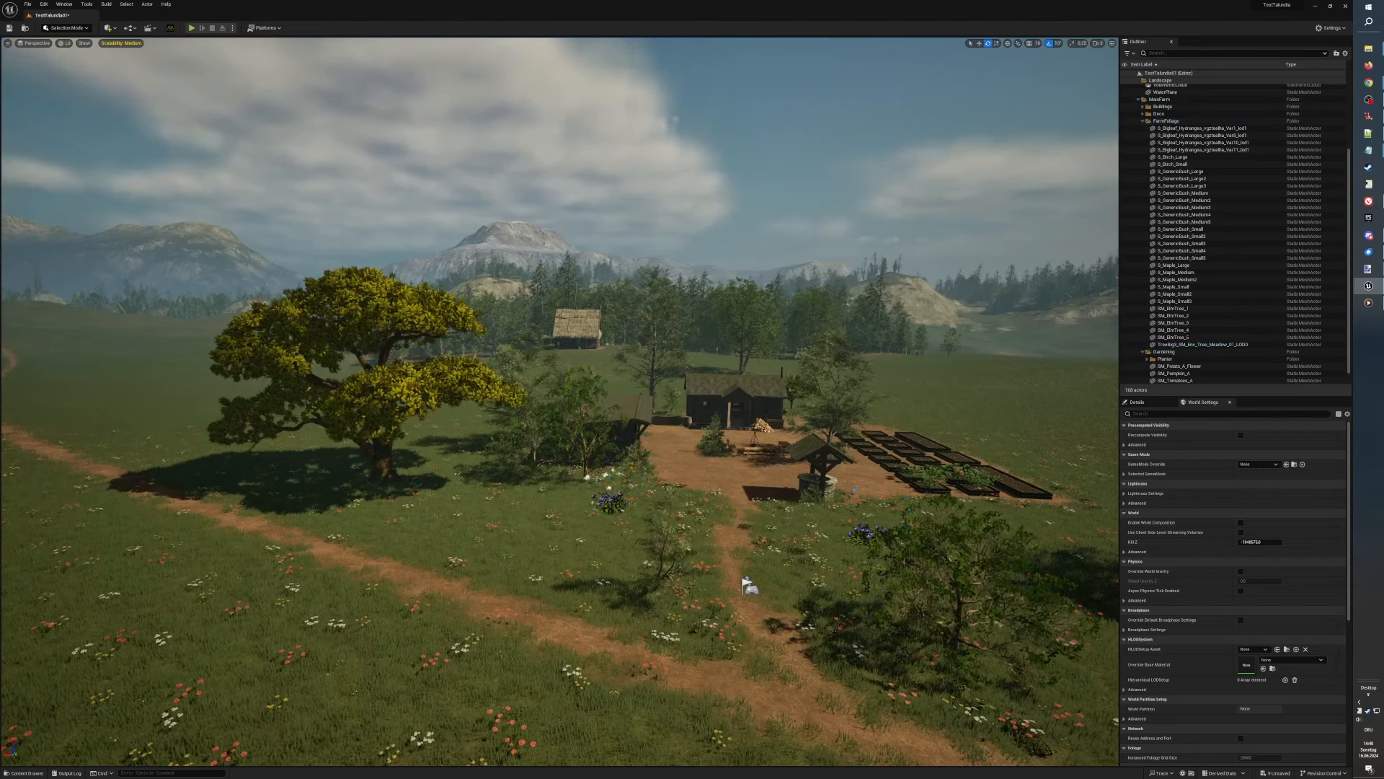
middle_click_drag(561, 433, 461, 472)
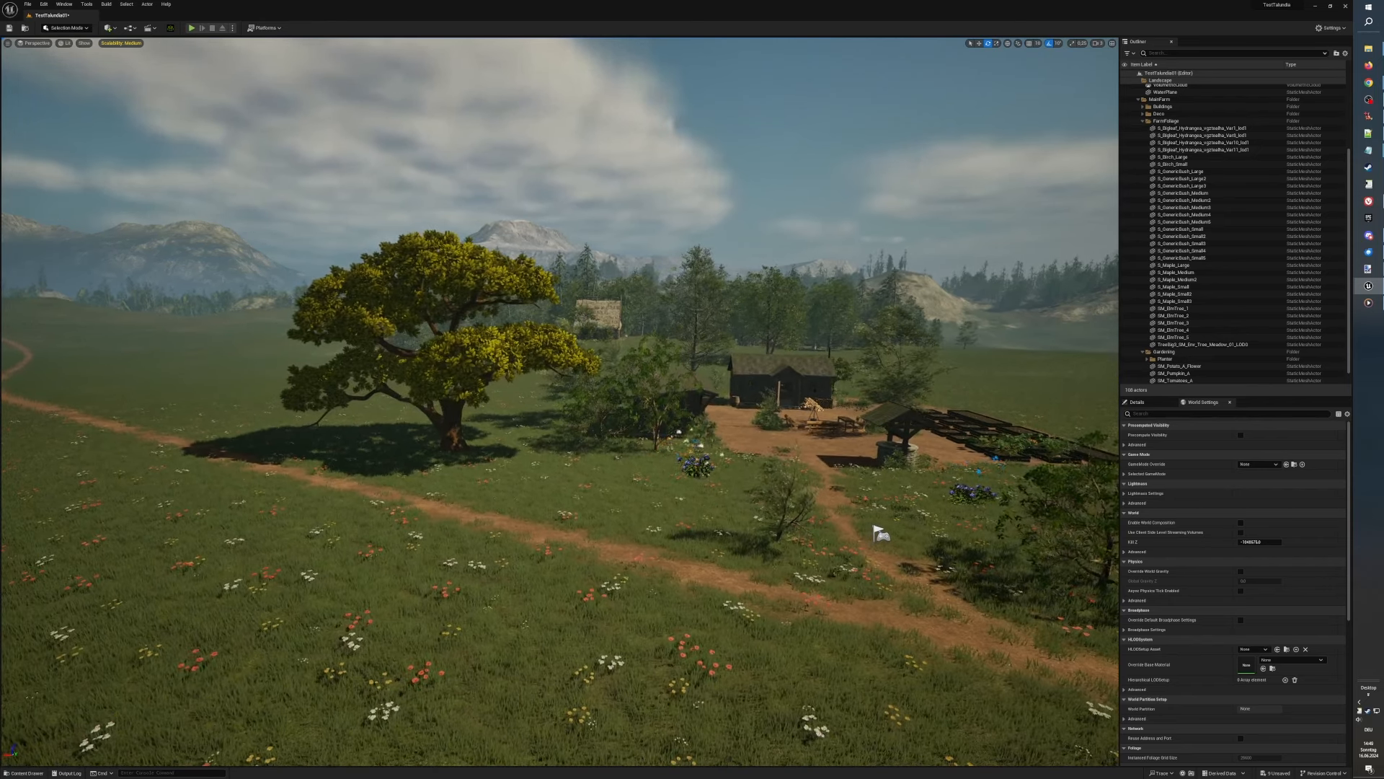
left_click(448, 364)
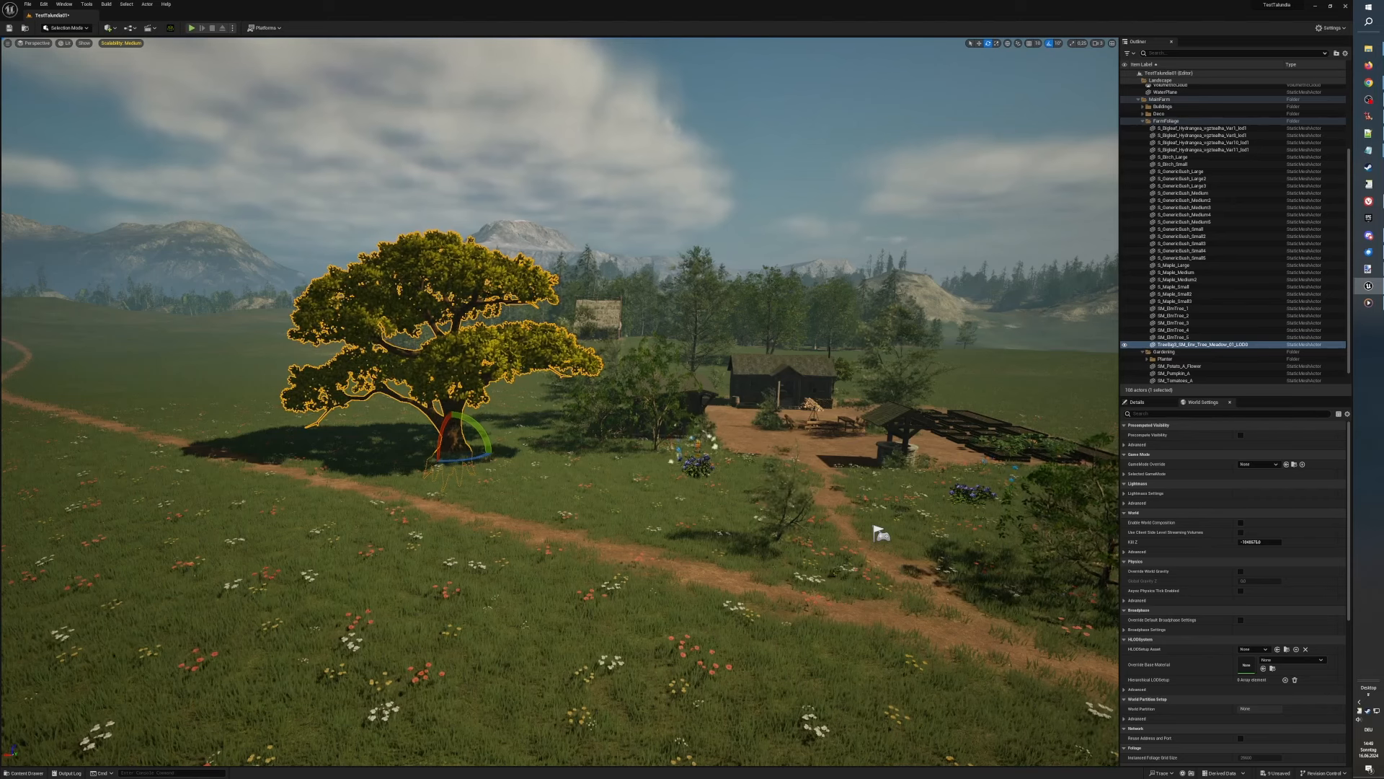
key("w")
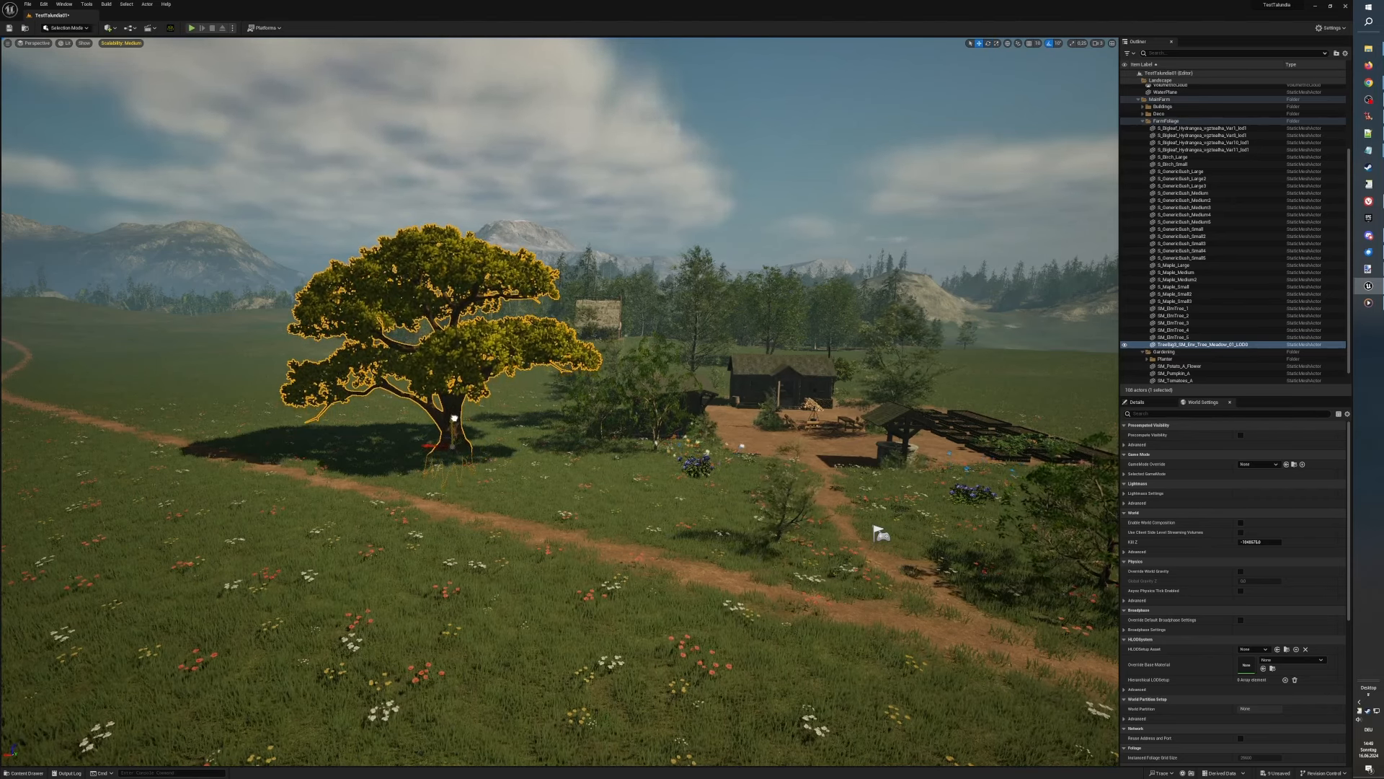
left_click_drag(454, 418, 455, 413)
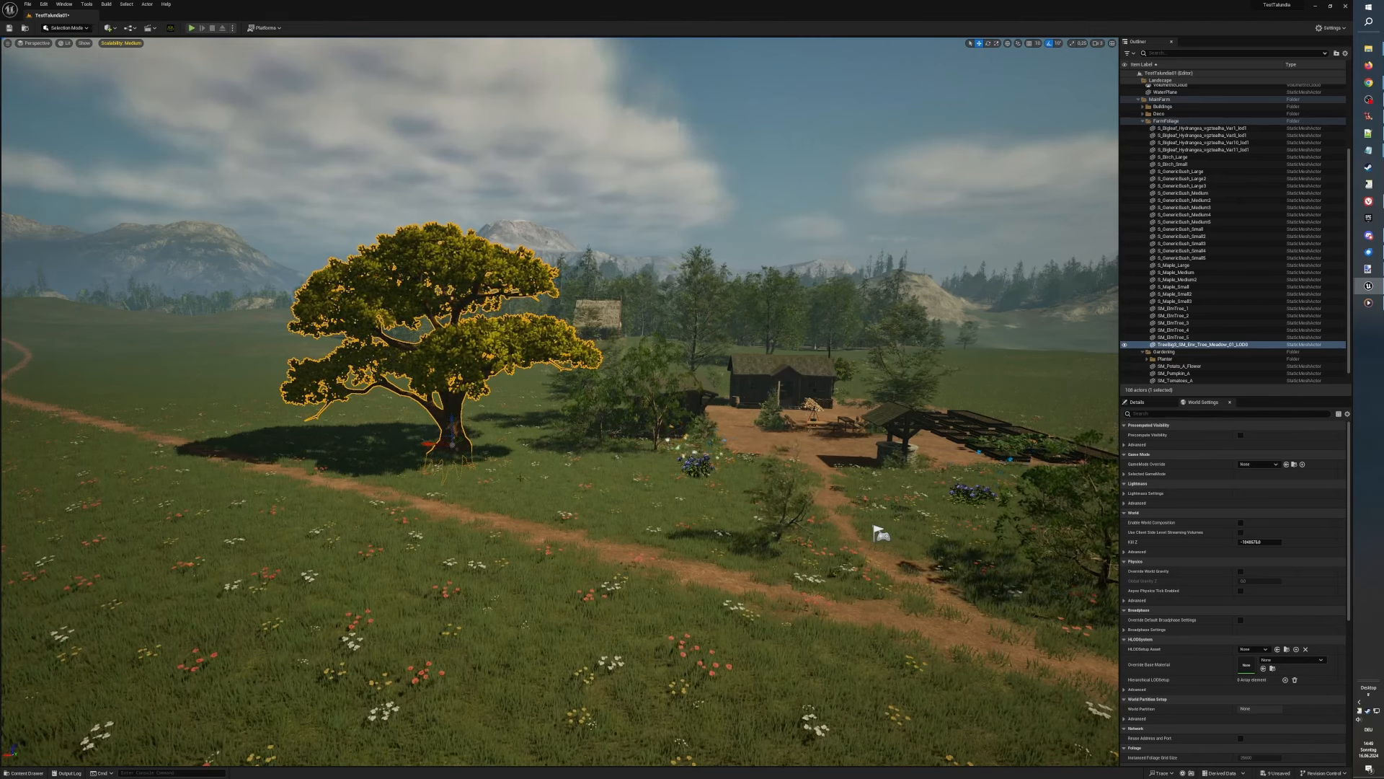
left_click(786, 183)
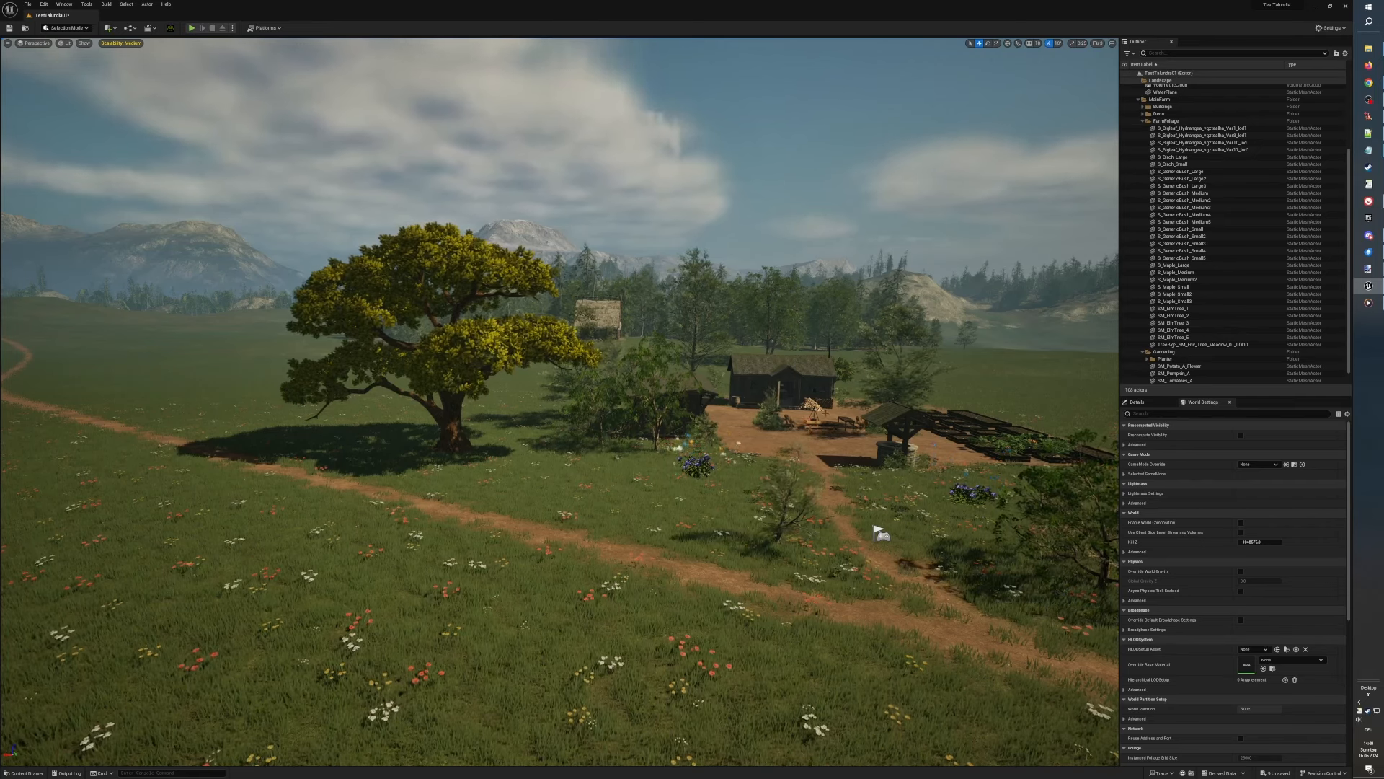
Step: Review the rearranged farm from above and from the meadow in front of the well and garden beds
middle_click_drag(559, 401, 703, 345)
middle_click_drag(404, 723, 368, 760)
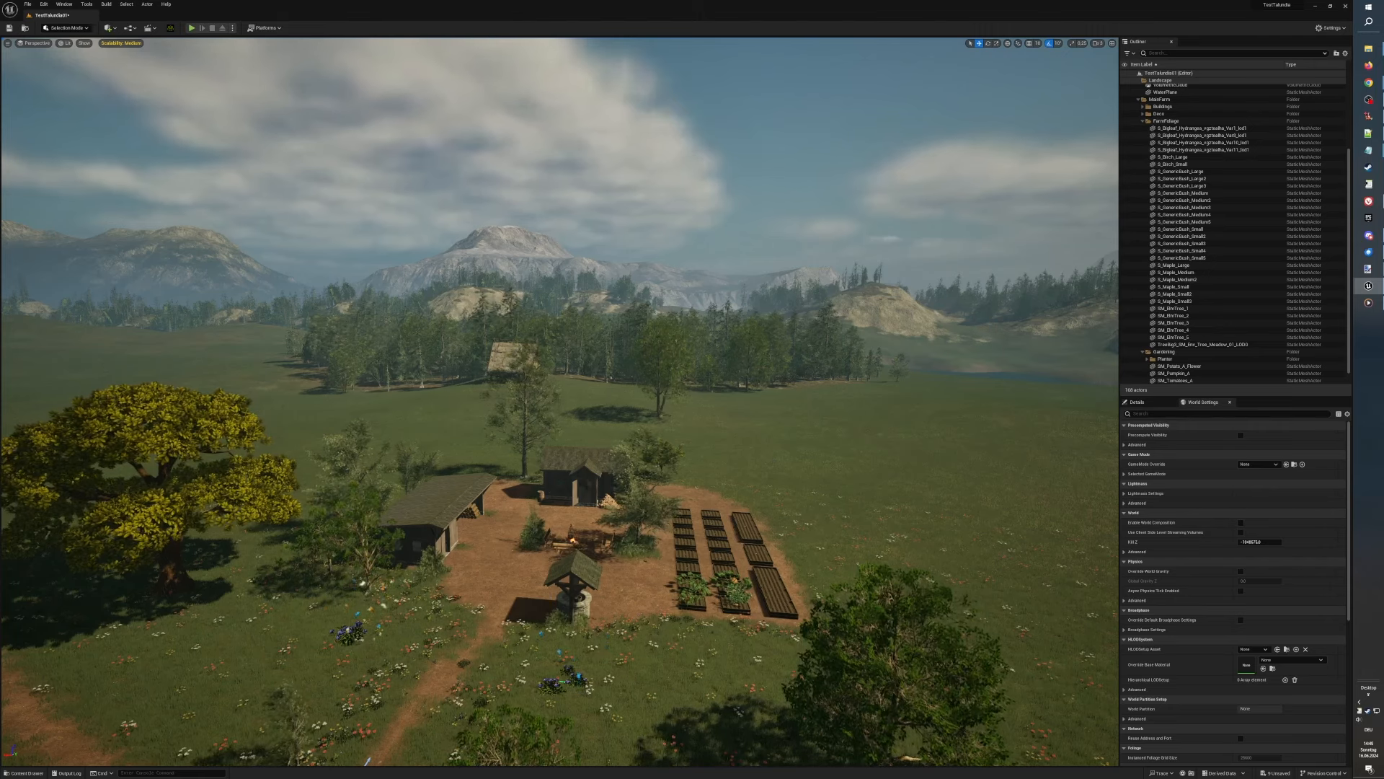
key("q")
key("d")
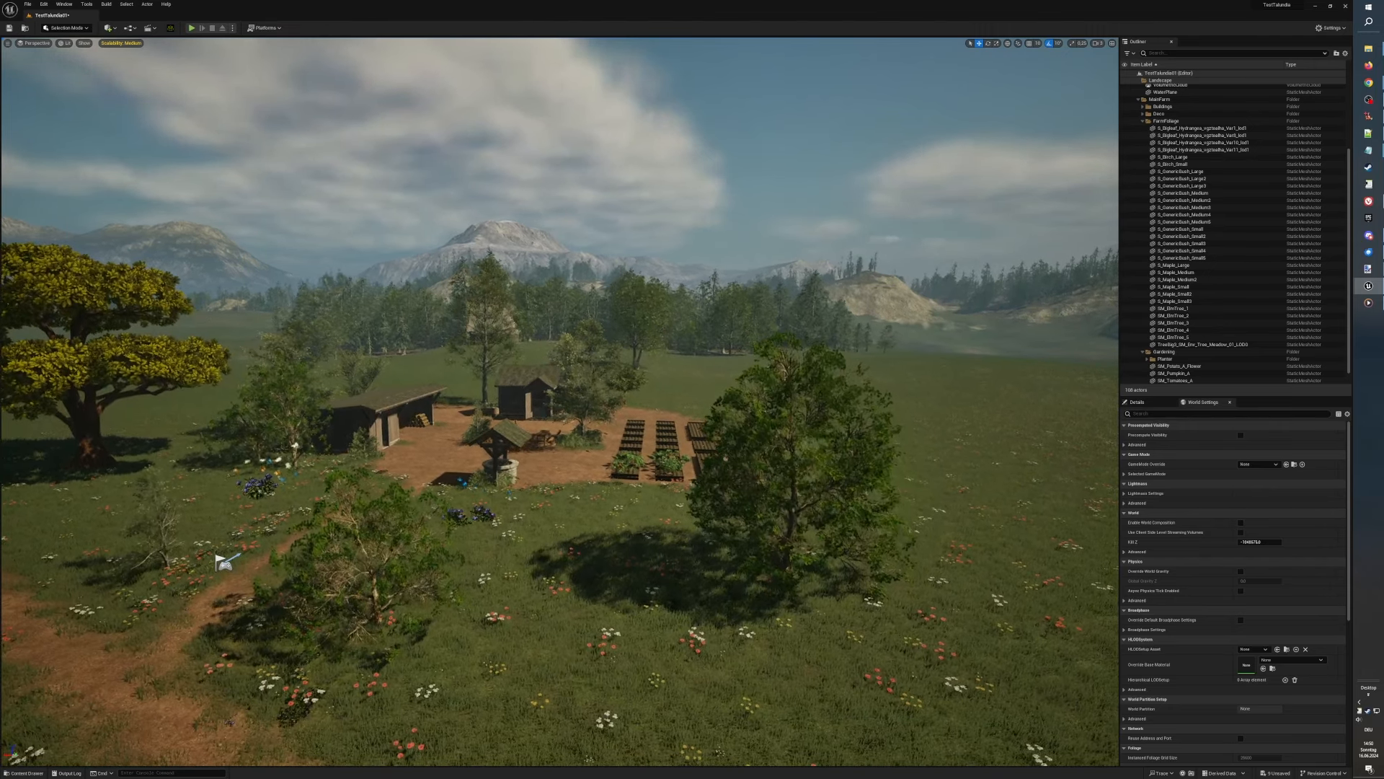
key("w")
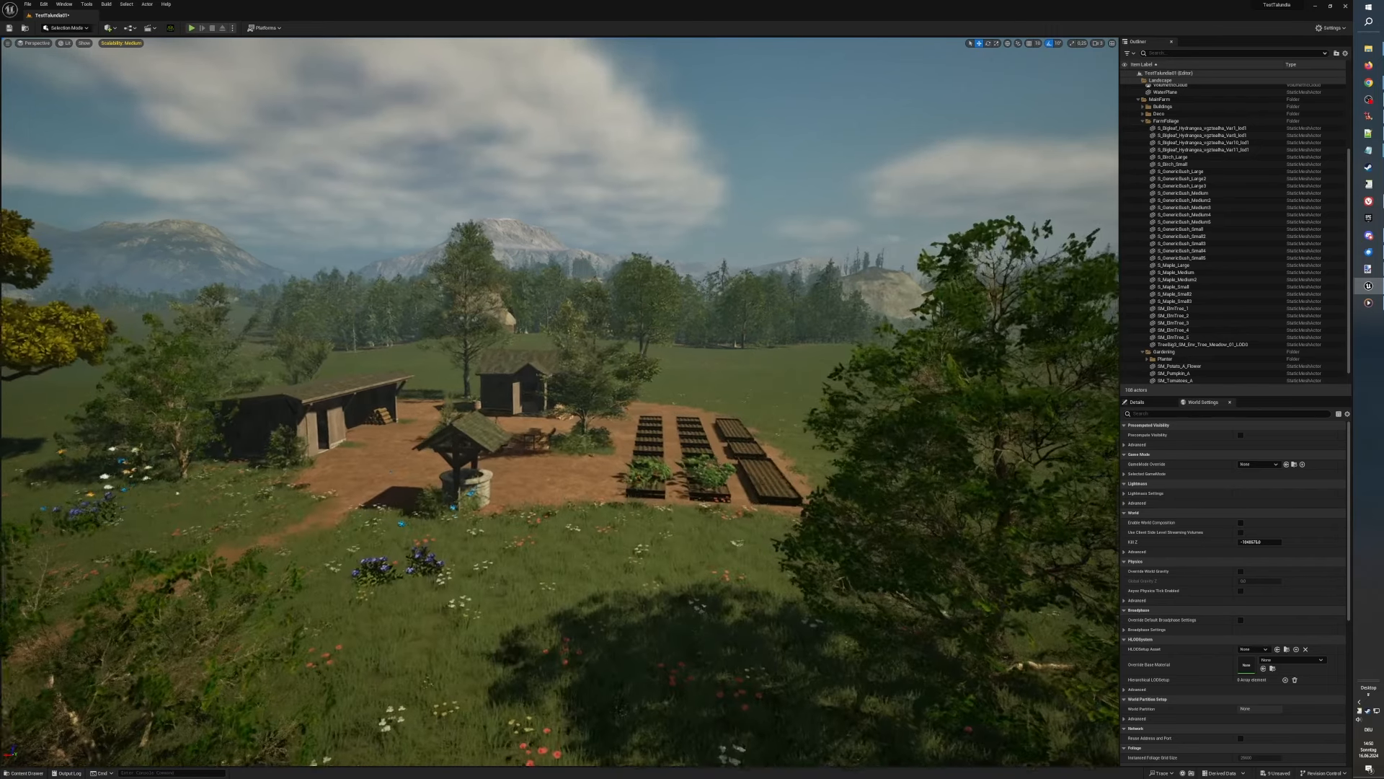
Step: Review the farmyard from the meadow, passing the well, the sheds and the garden beds from the front and the side
key("w")
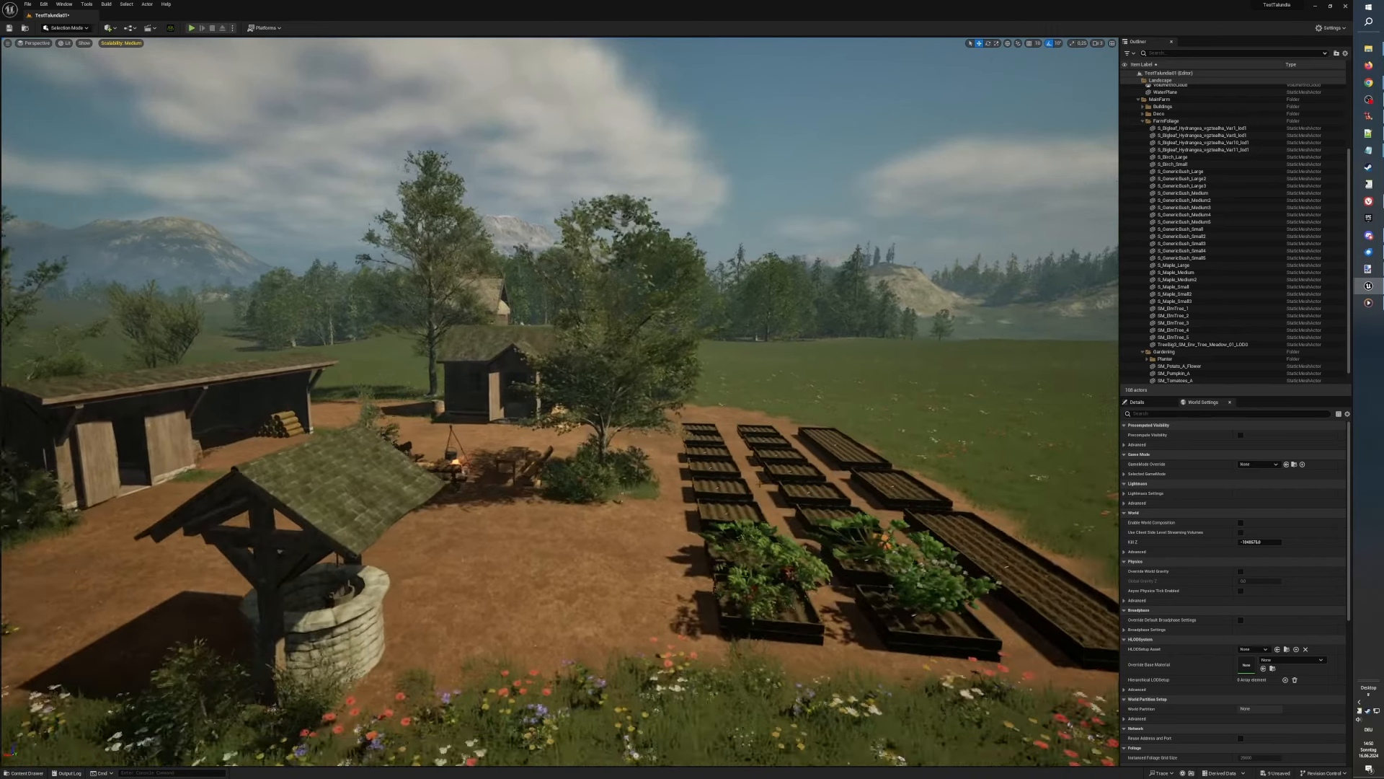
key("e")
key("a")
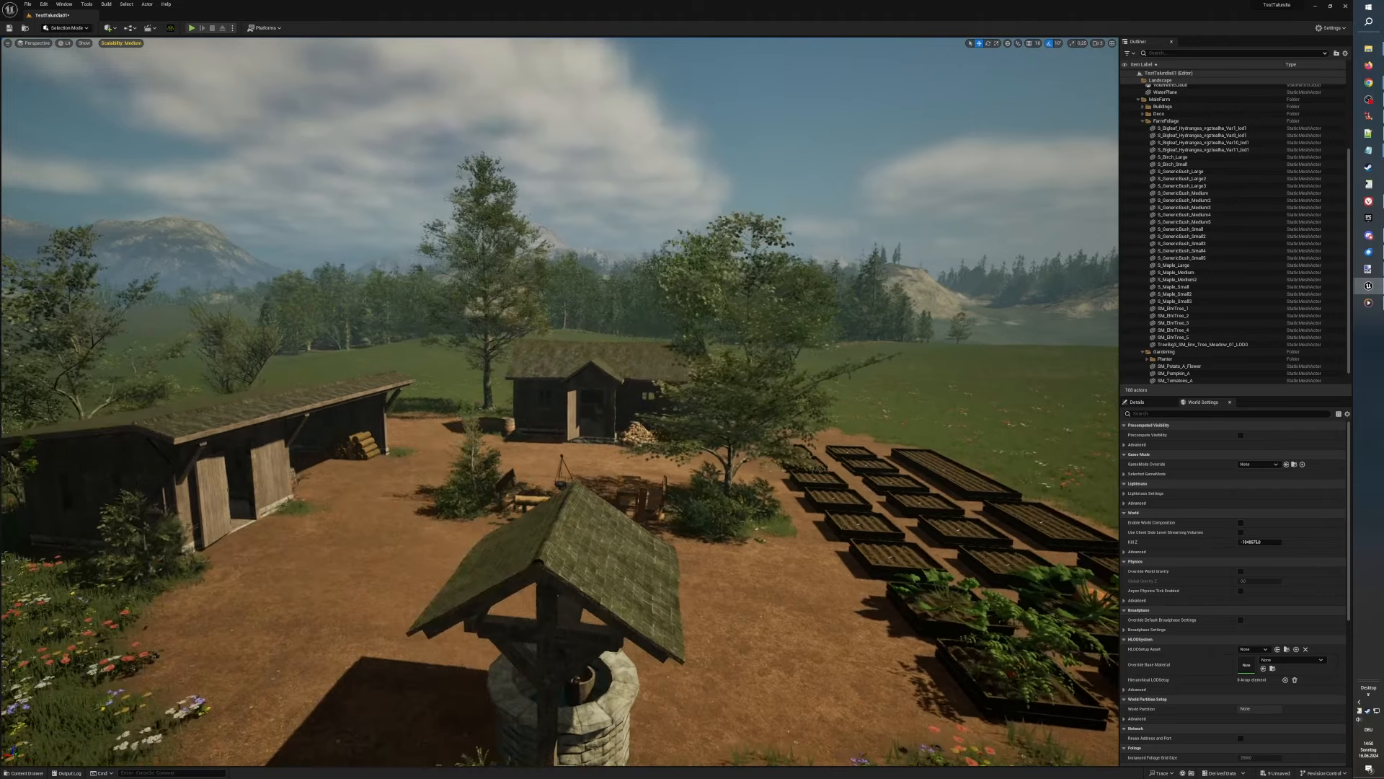
key("d")
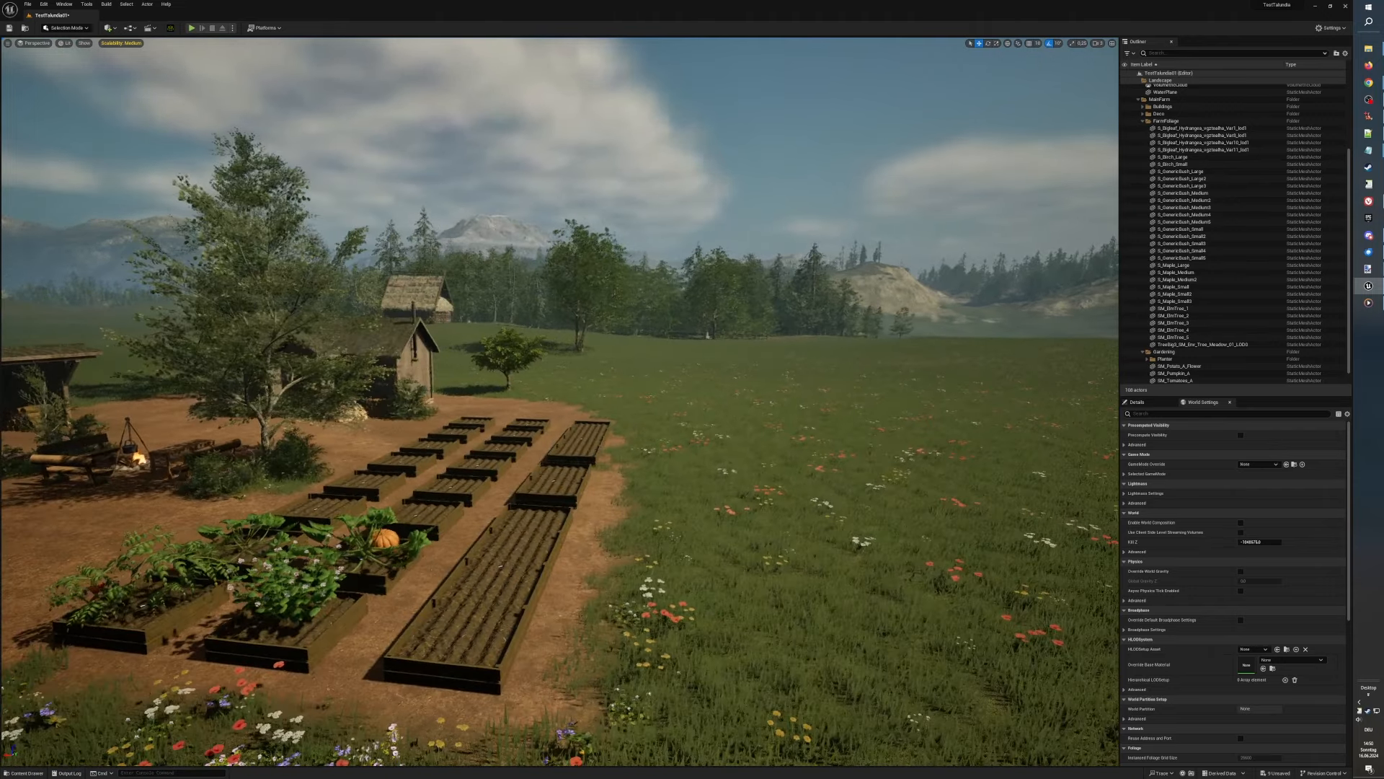
right_click_drag(561, 401, 386, 420)
key("d")
key("q")
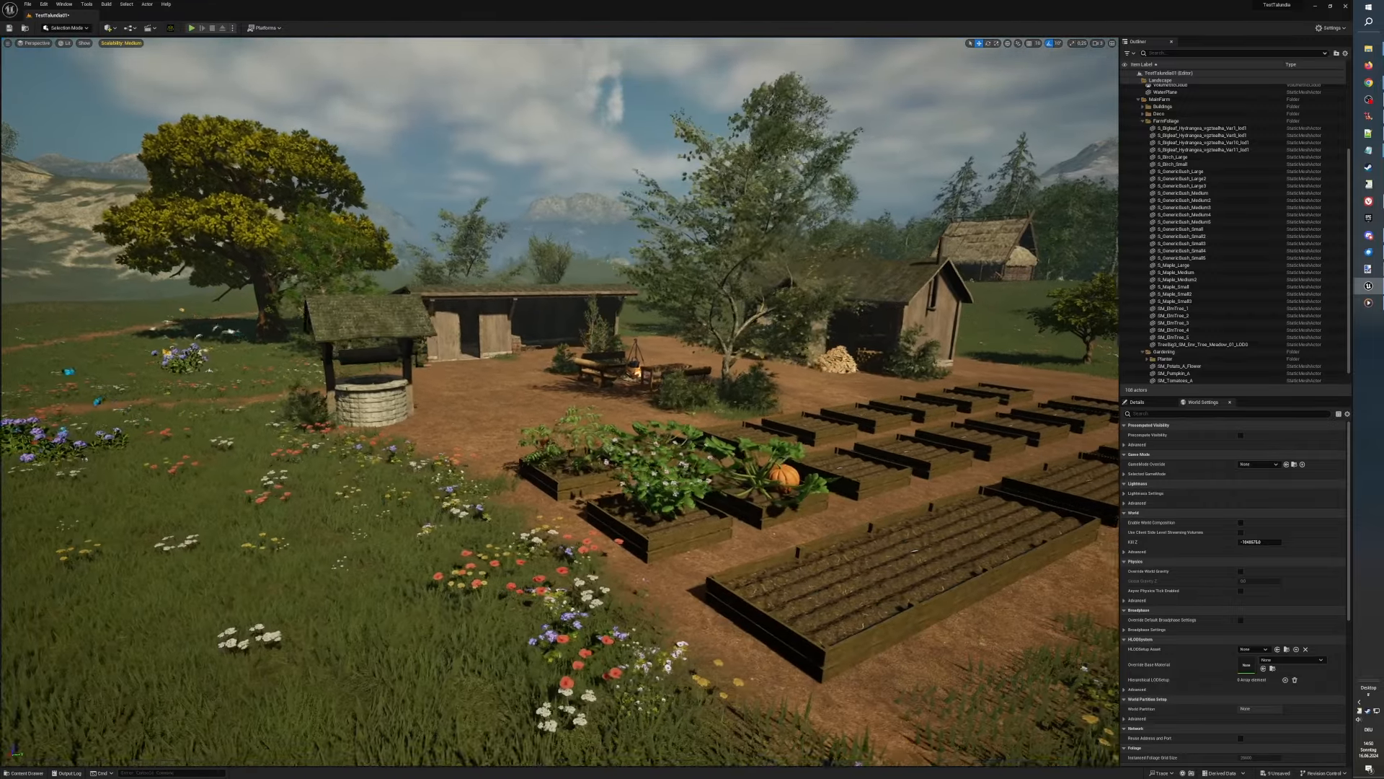
key("d")
key("q")
key("d")
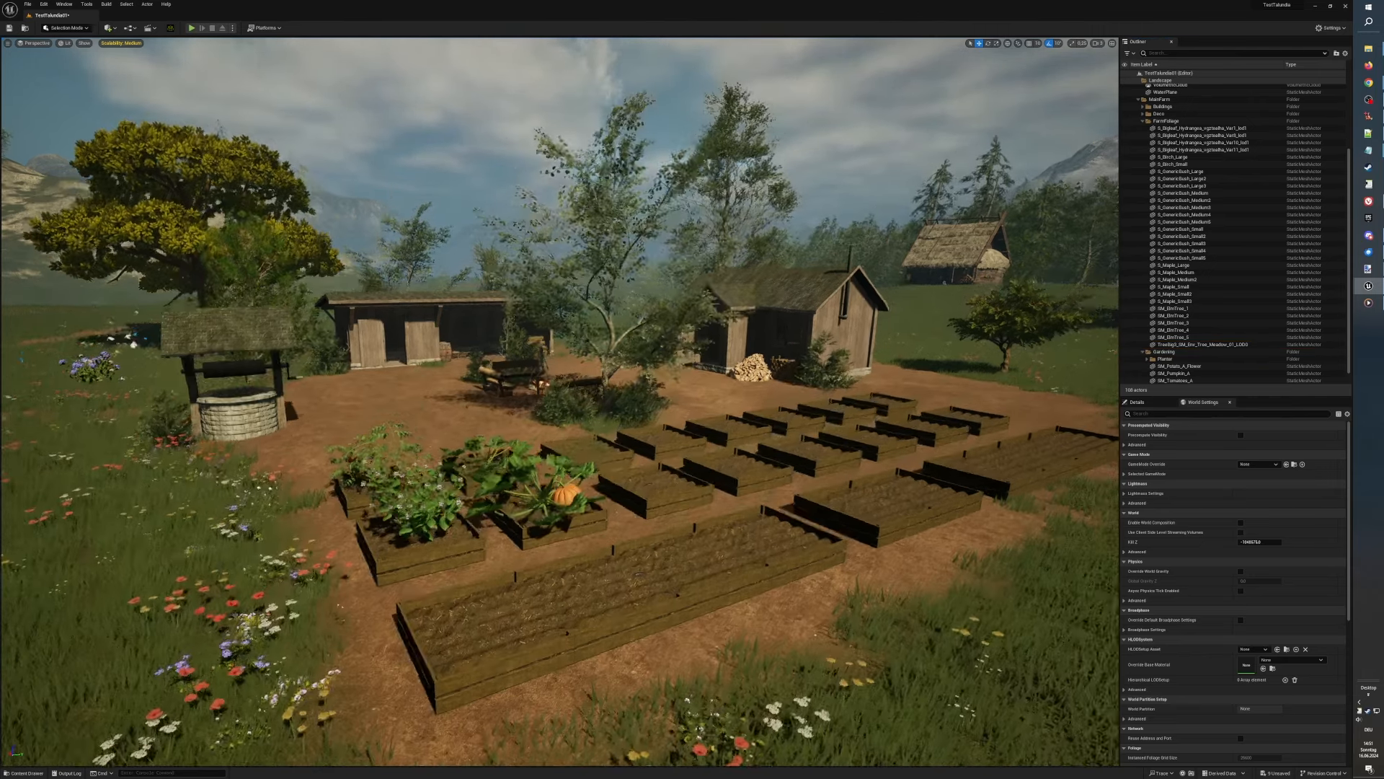
Step: Delete the distant thatched house at the forest edge beyond the farm
key("e")
key("d")
right_click_drag(310, 349, 310, 349)
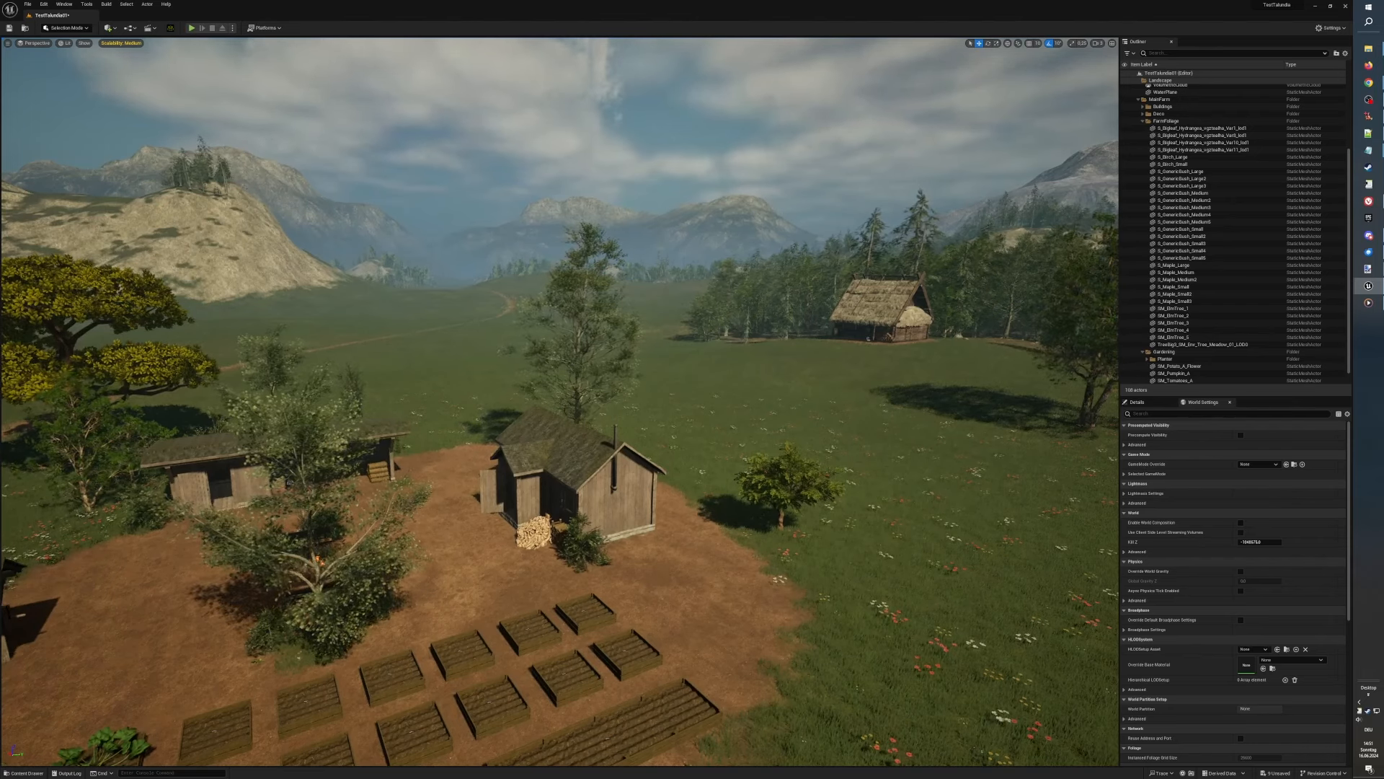
left_click(881, 306)
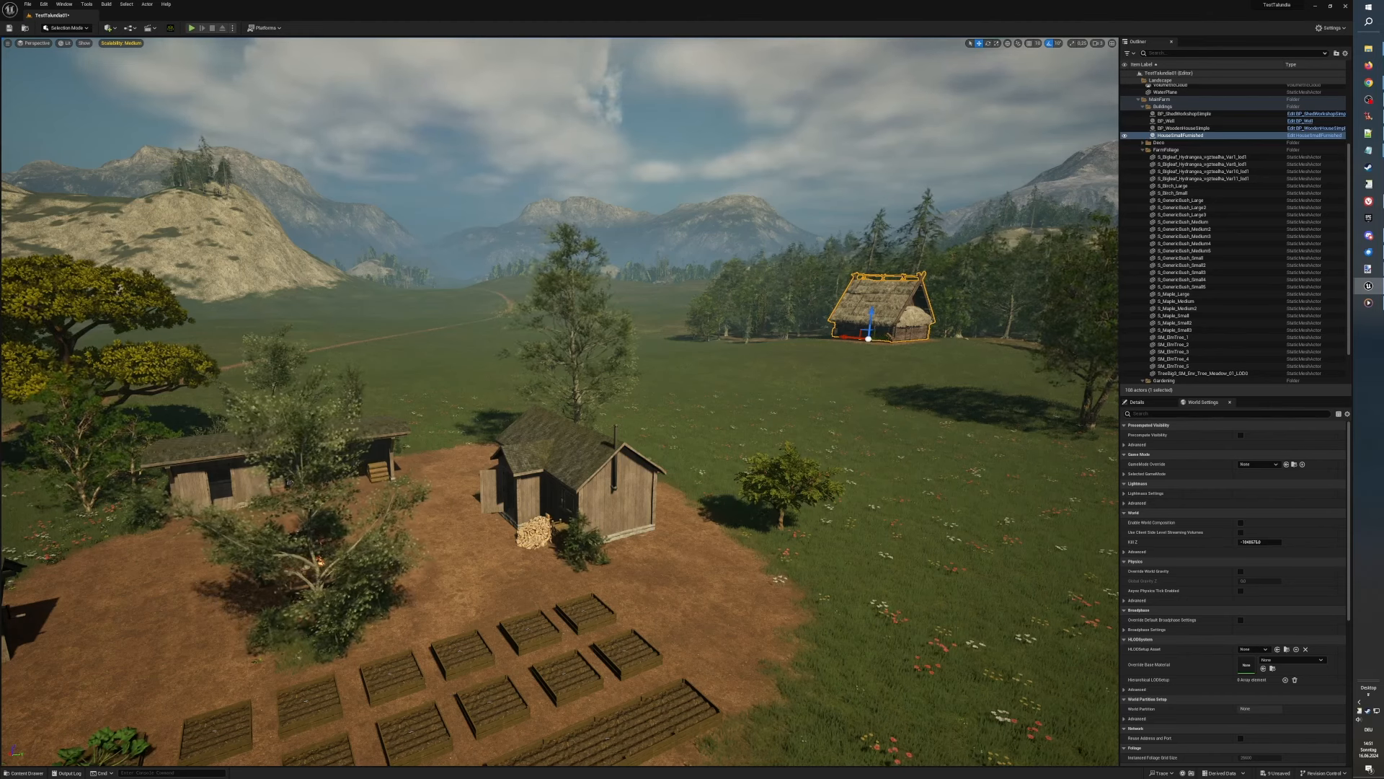
key("Delete")
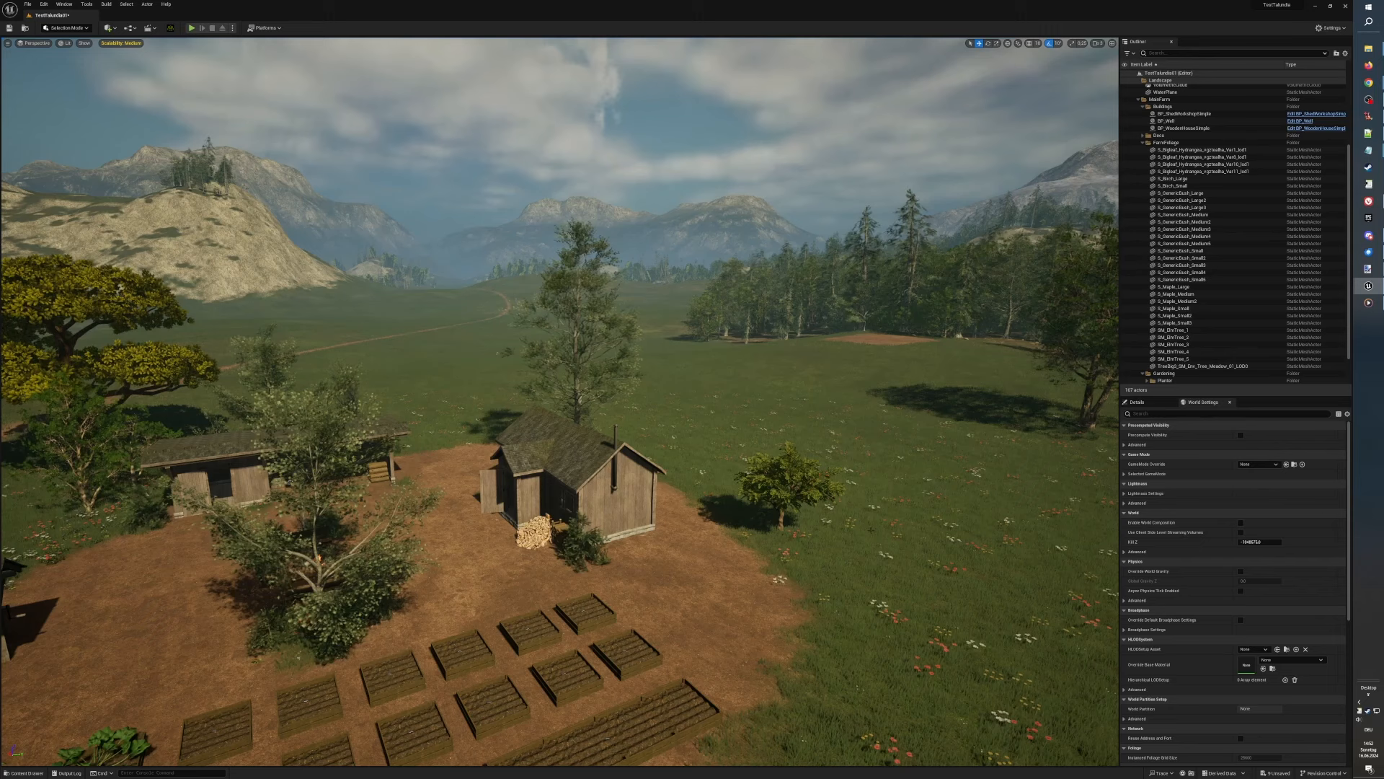
Step: Review the farm without the thatched house, from above the yard and from the meadow in front of the garden beds
key("a")
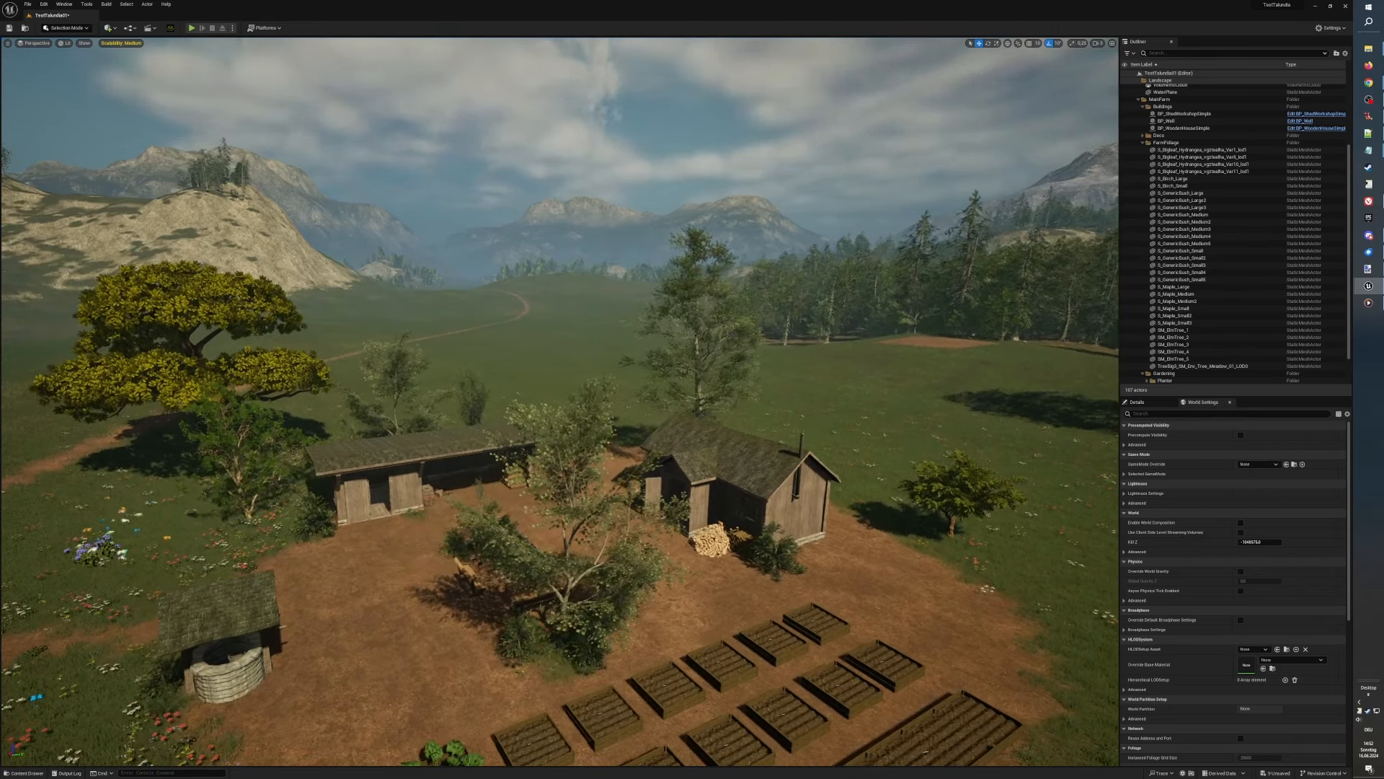
key("e")
key("d")
key("w")
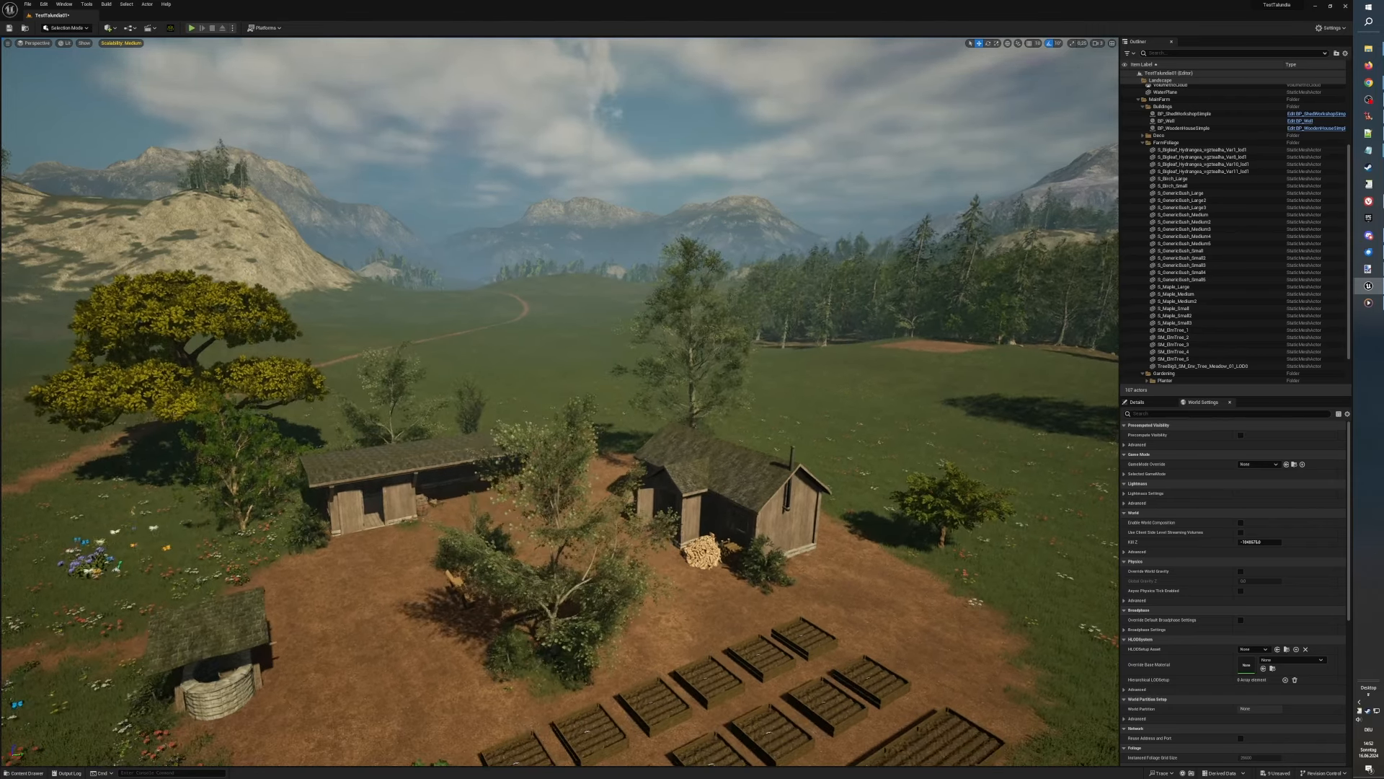
key("a")
key("q")
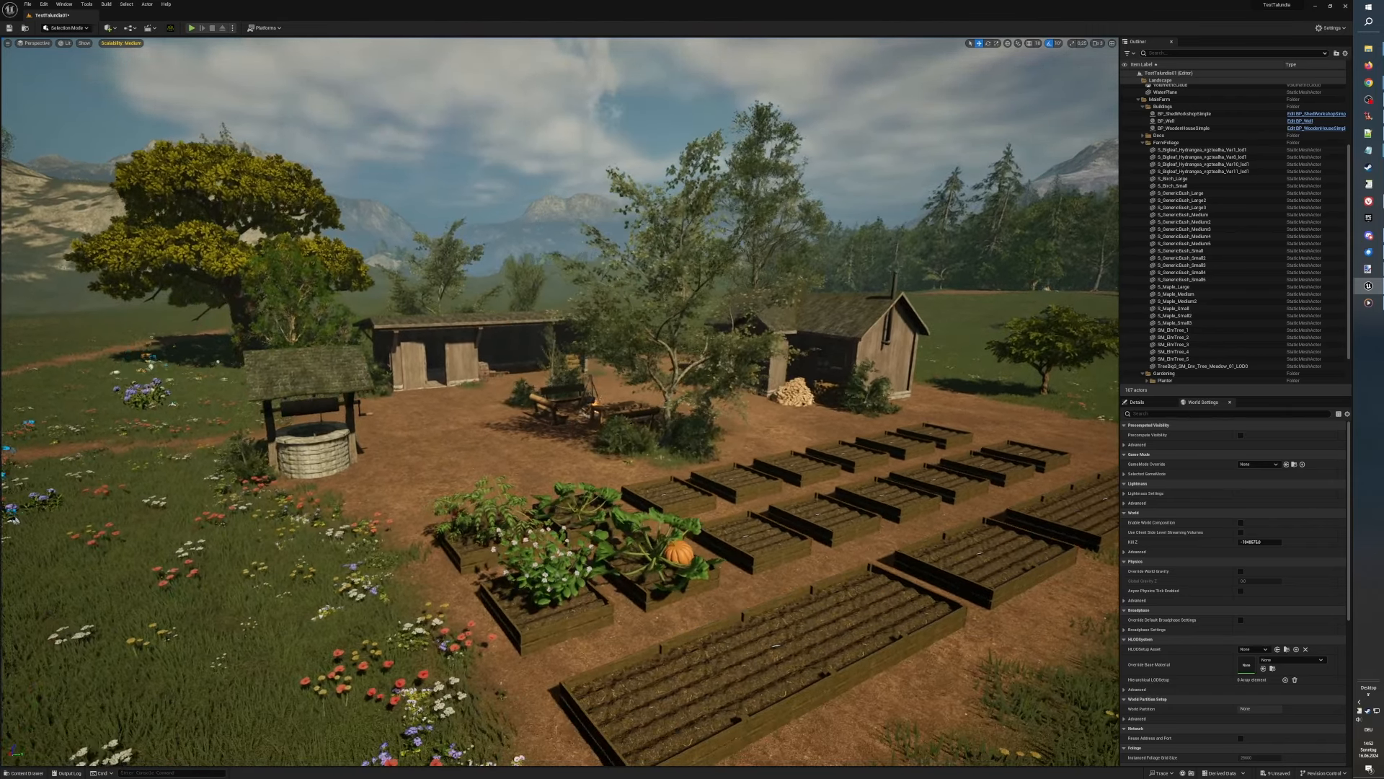
key("s")
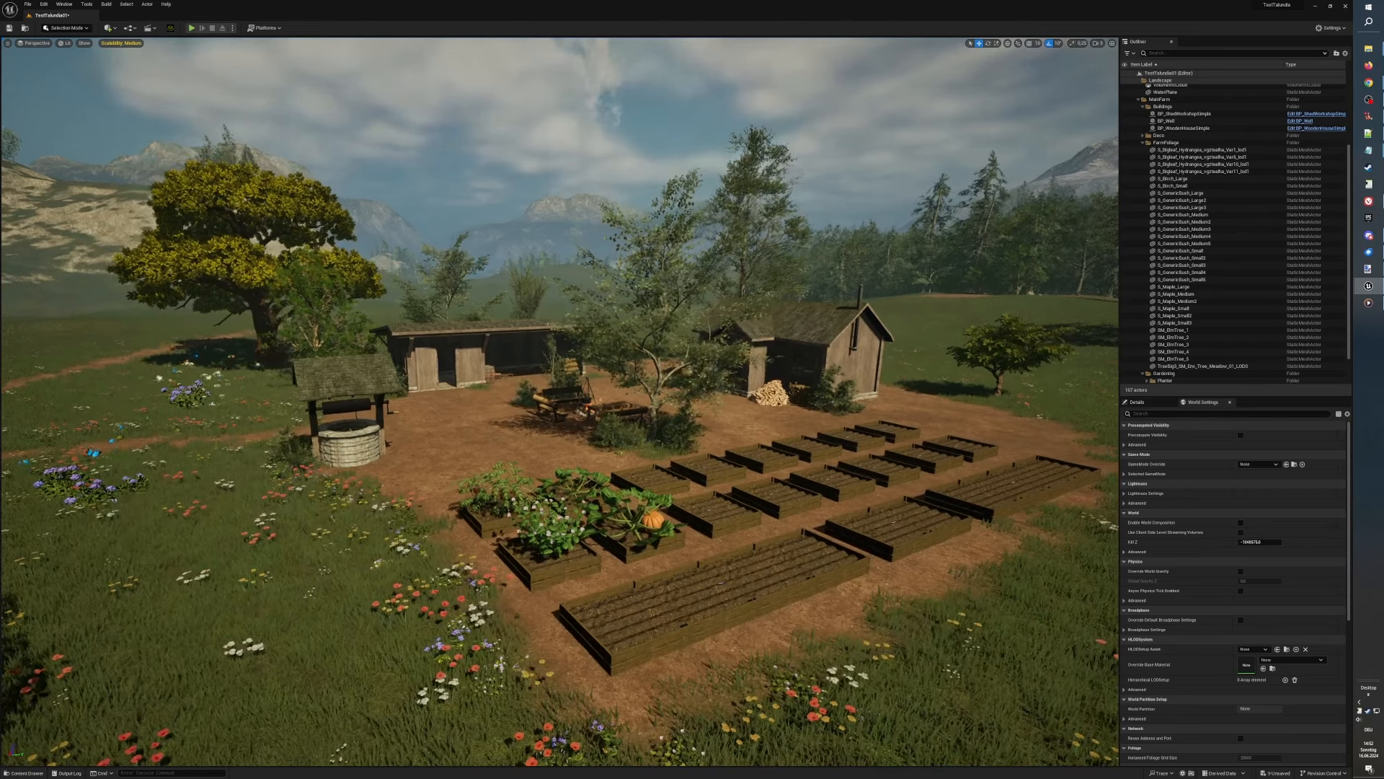
key("s")
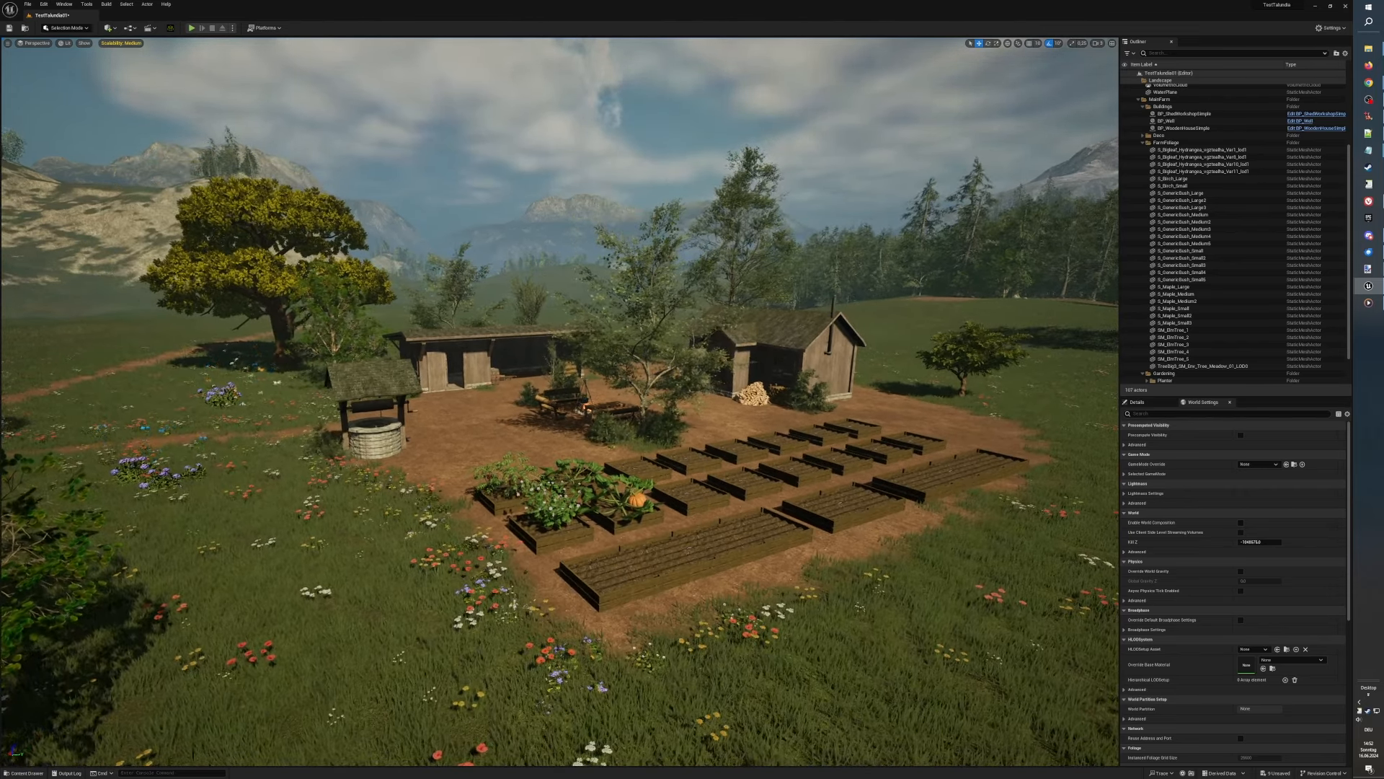
right_click_drag(559, 400, 472, 401)
key("d")
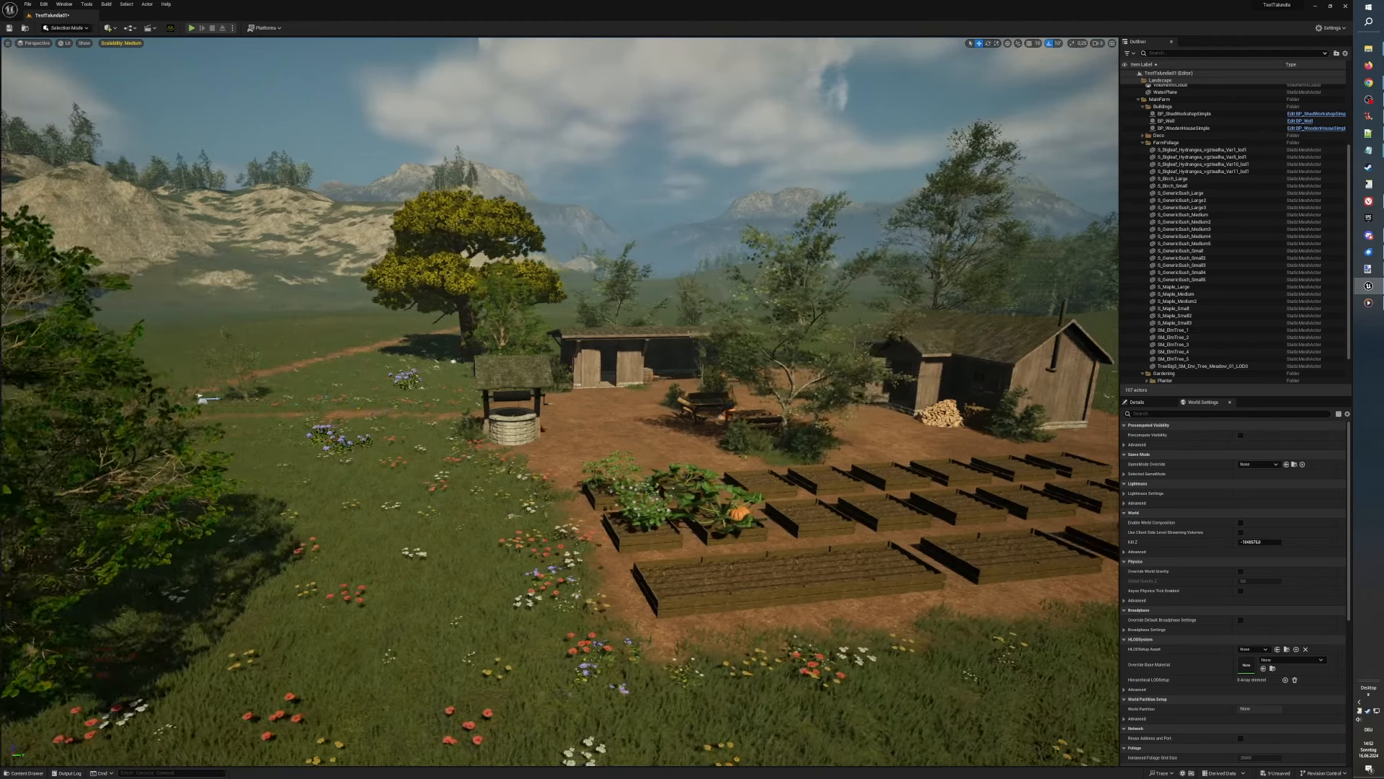
key("d")
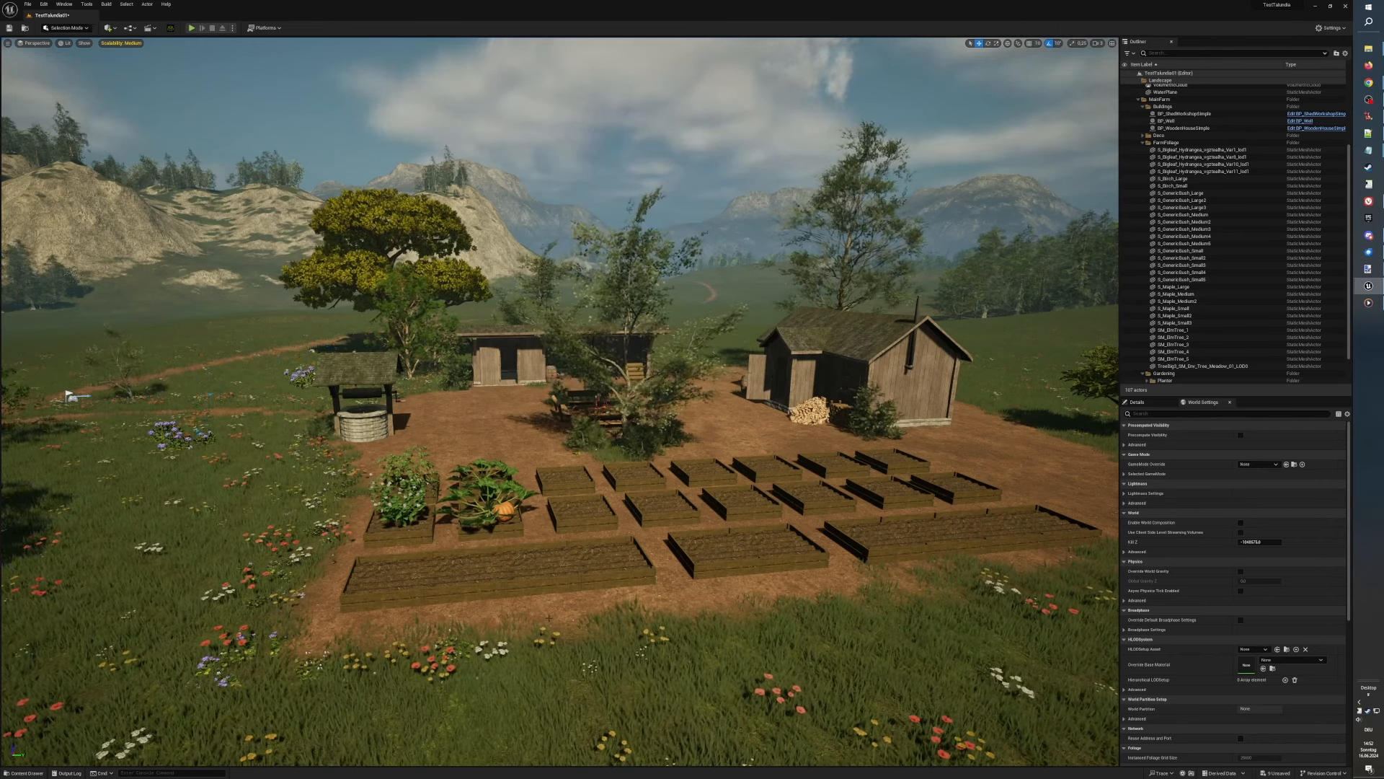
Step: Examine the planted garden beds beside the well up close, approaching them from the flower-covered corner of the meadow
scroll(548, 617, "up", 9)
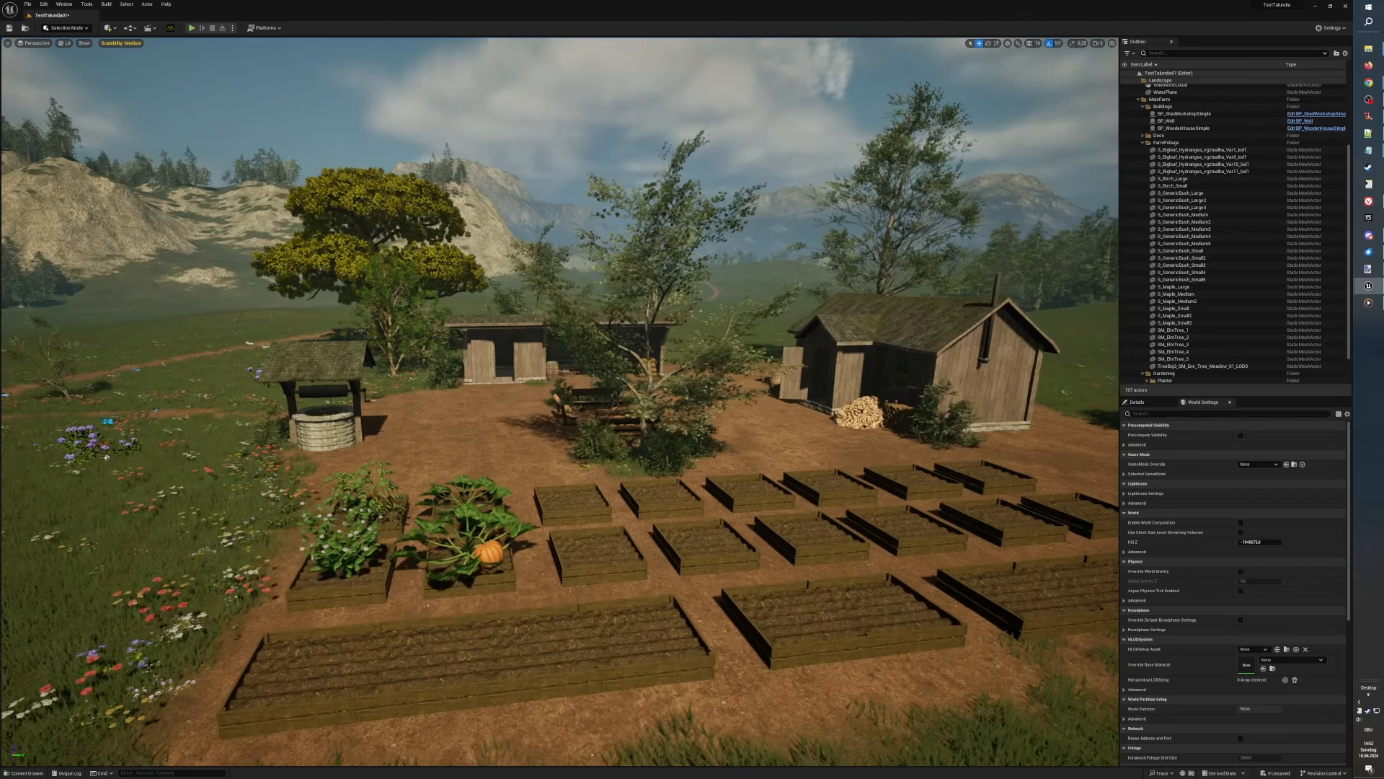
scroll(549, 617, "up", 3)
scroll(548, 617, "up", 2)
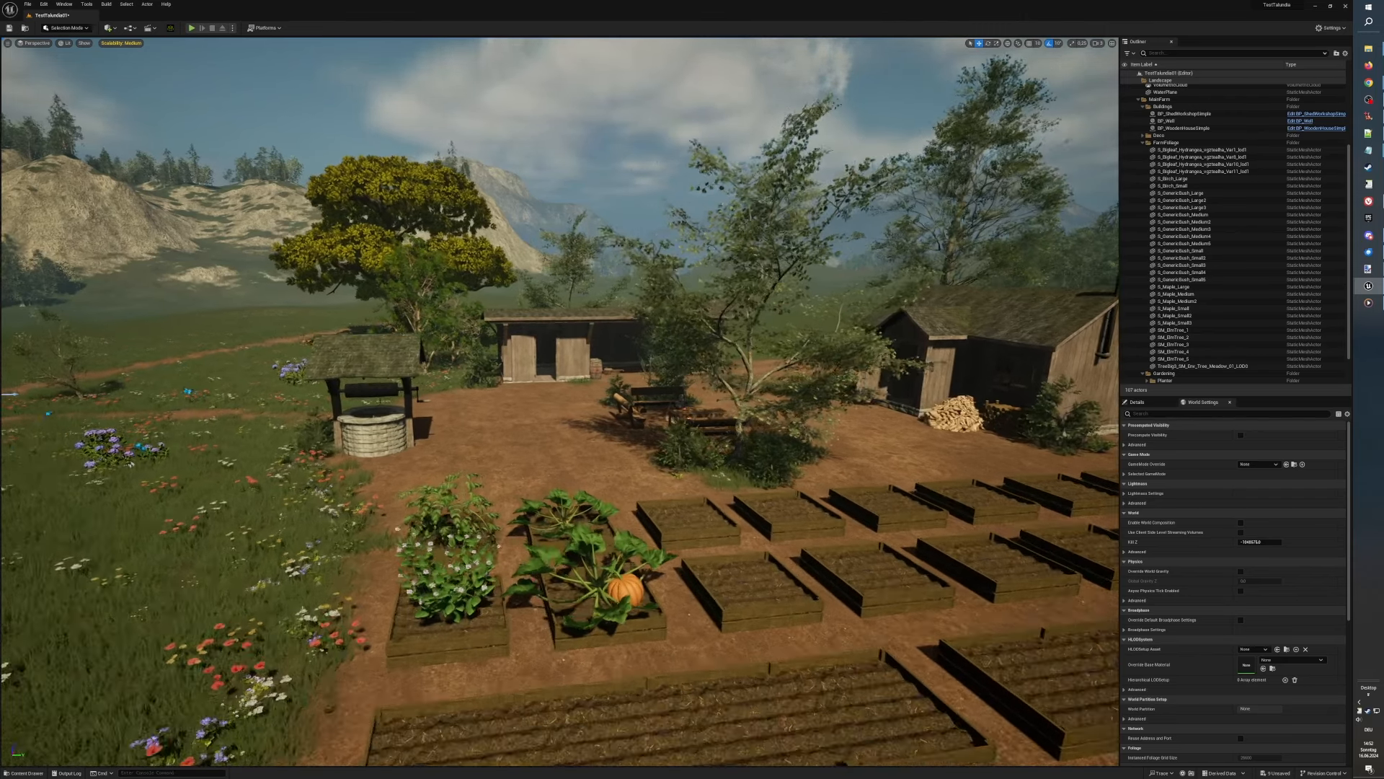
scroll(549, 617, "up", 1)
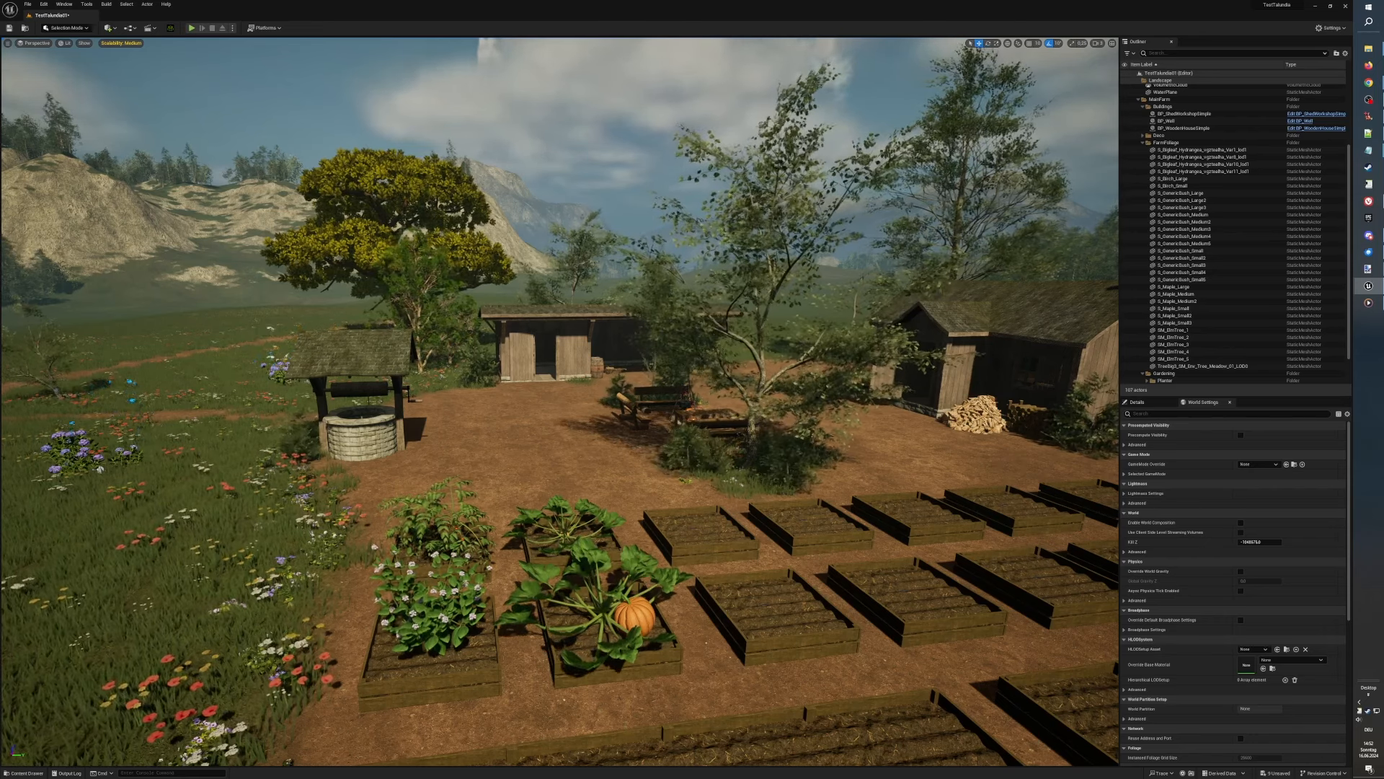
middle_click_drag(560, 401, 396, 451)
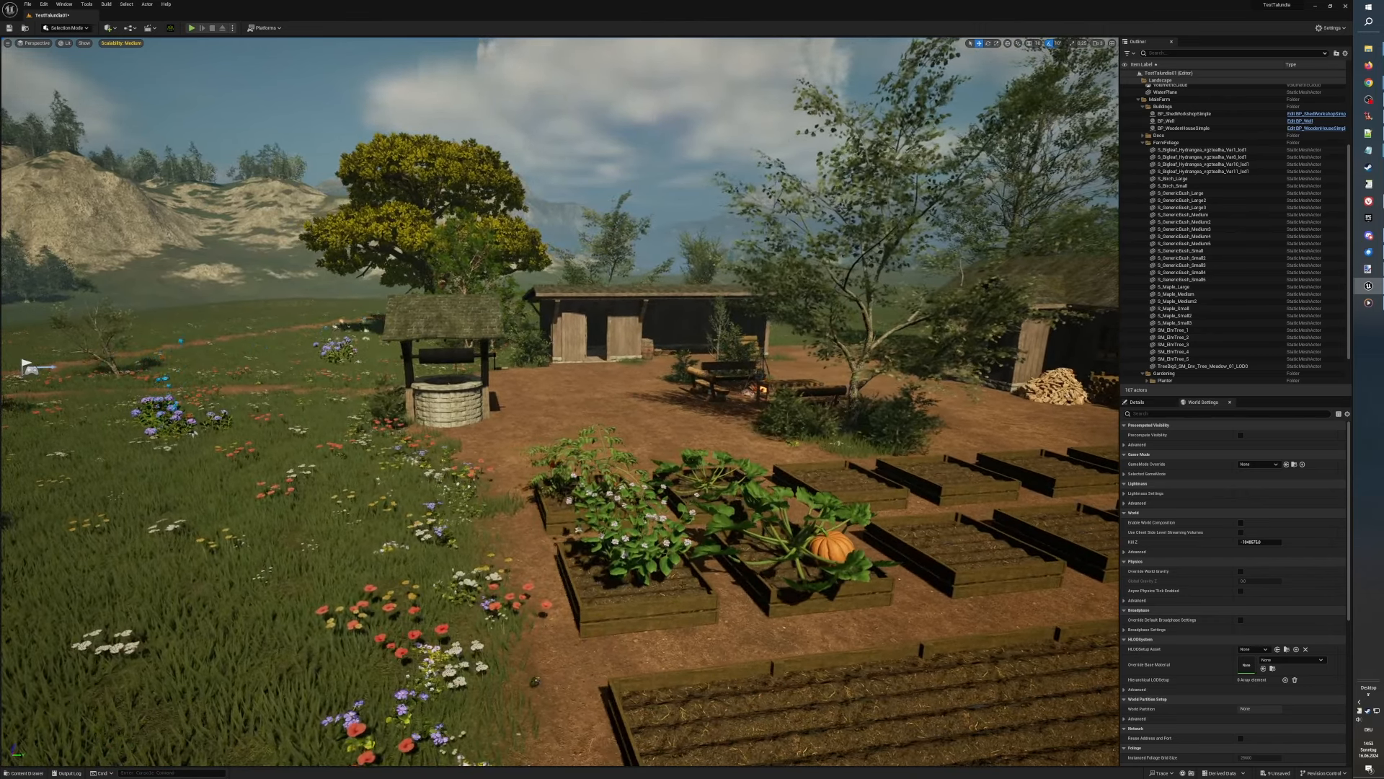
right_click_drag(641, 660, 775, 679)
key("a")
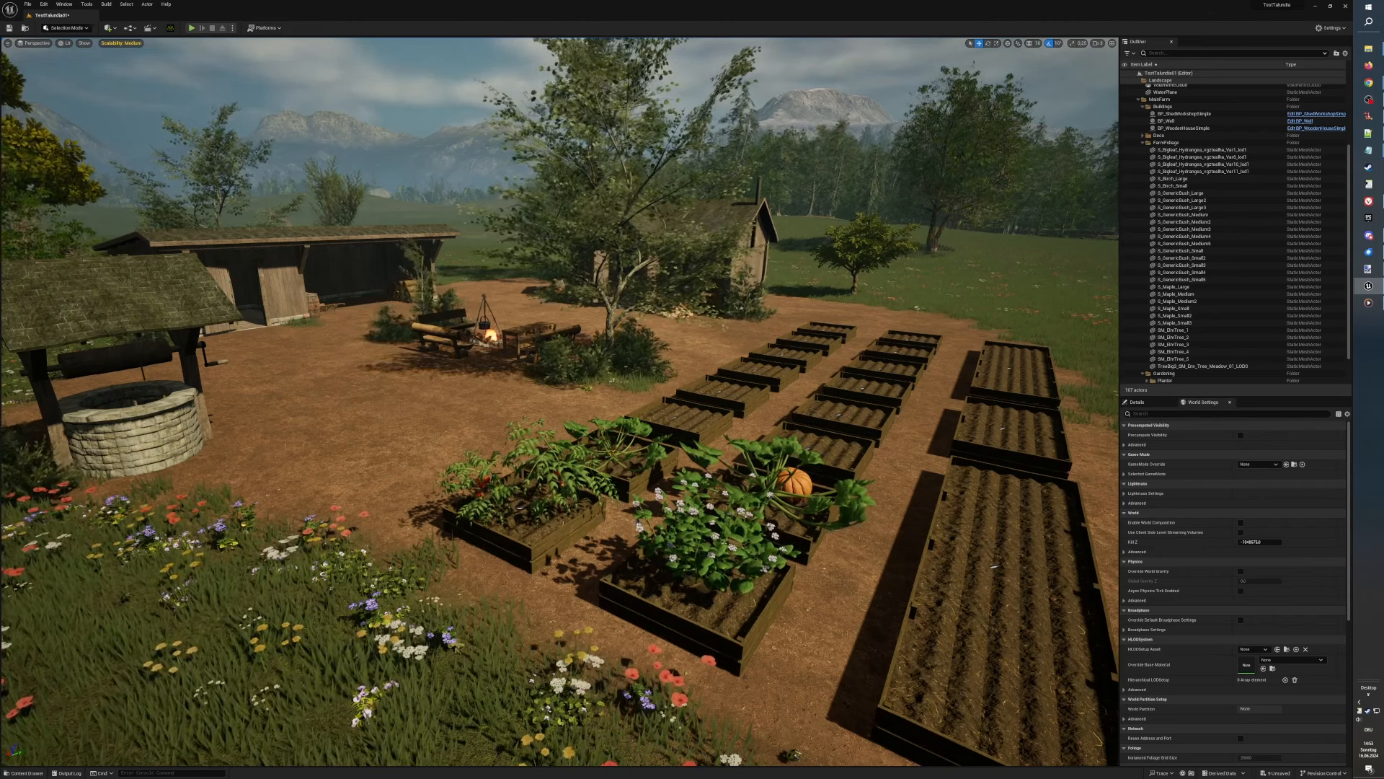
right_click_drag(560, 401, 657, 542)
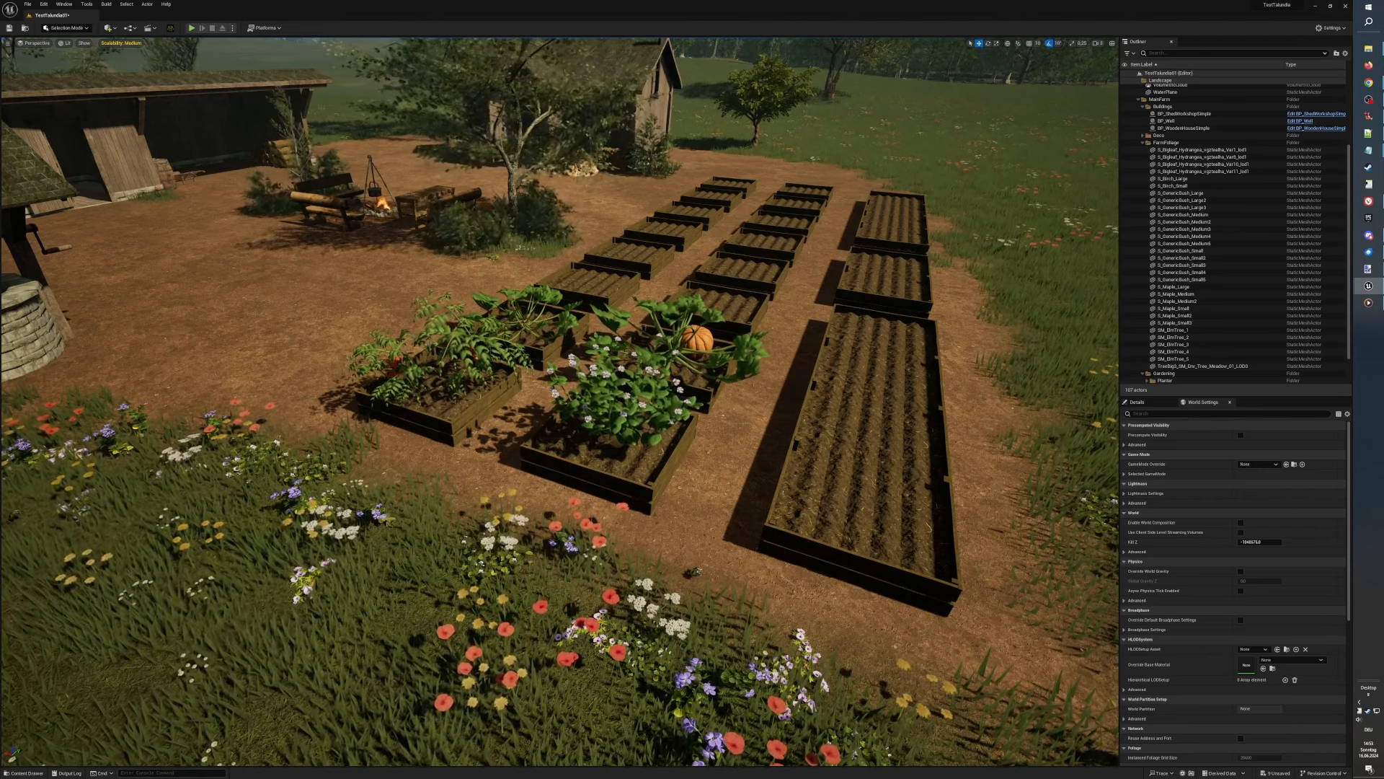
middle_click_drag(559, 401, 530, 371)
scroll(560, 401, "up", 5)
scroll(561, 401, "up", 2)
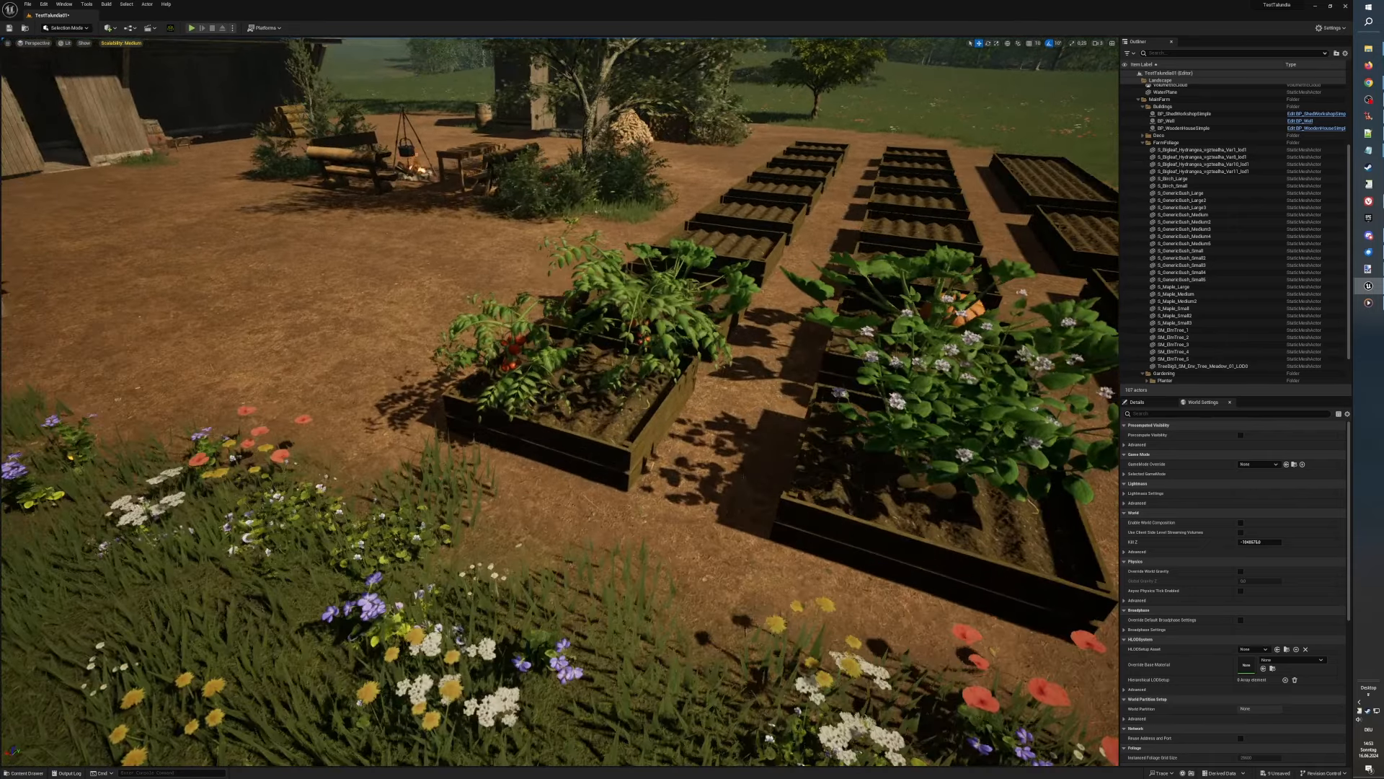
Step: Examine the rows of planted and empty garden beds from above, from the flower edge round to their long side
right_click_drag(560, 401, 623, 391)
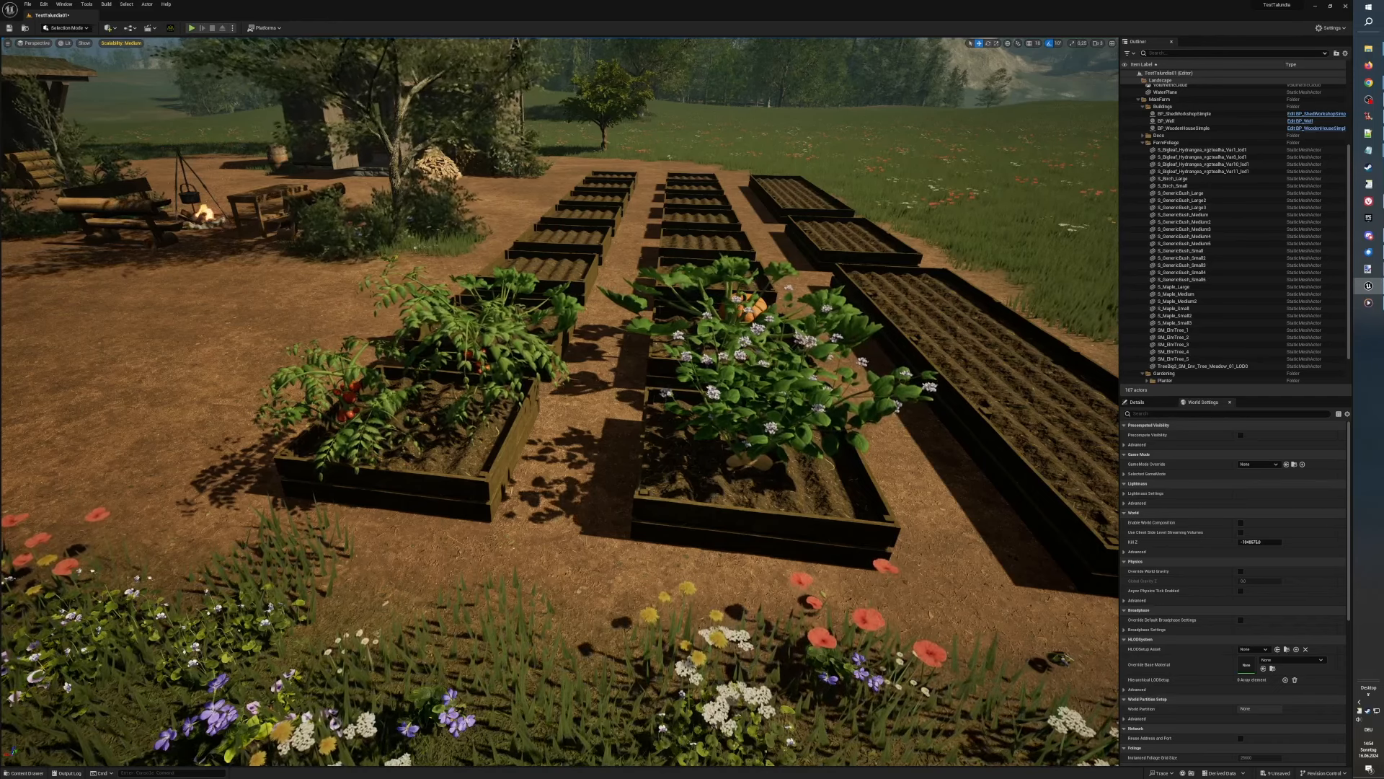
right_click_drag(560, 401, 648, 424)
key("w")
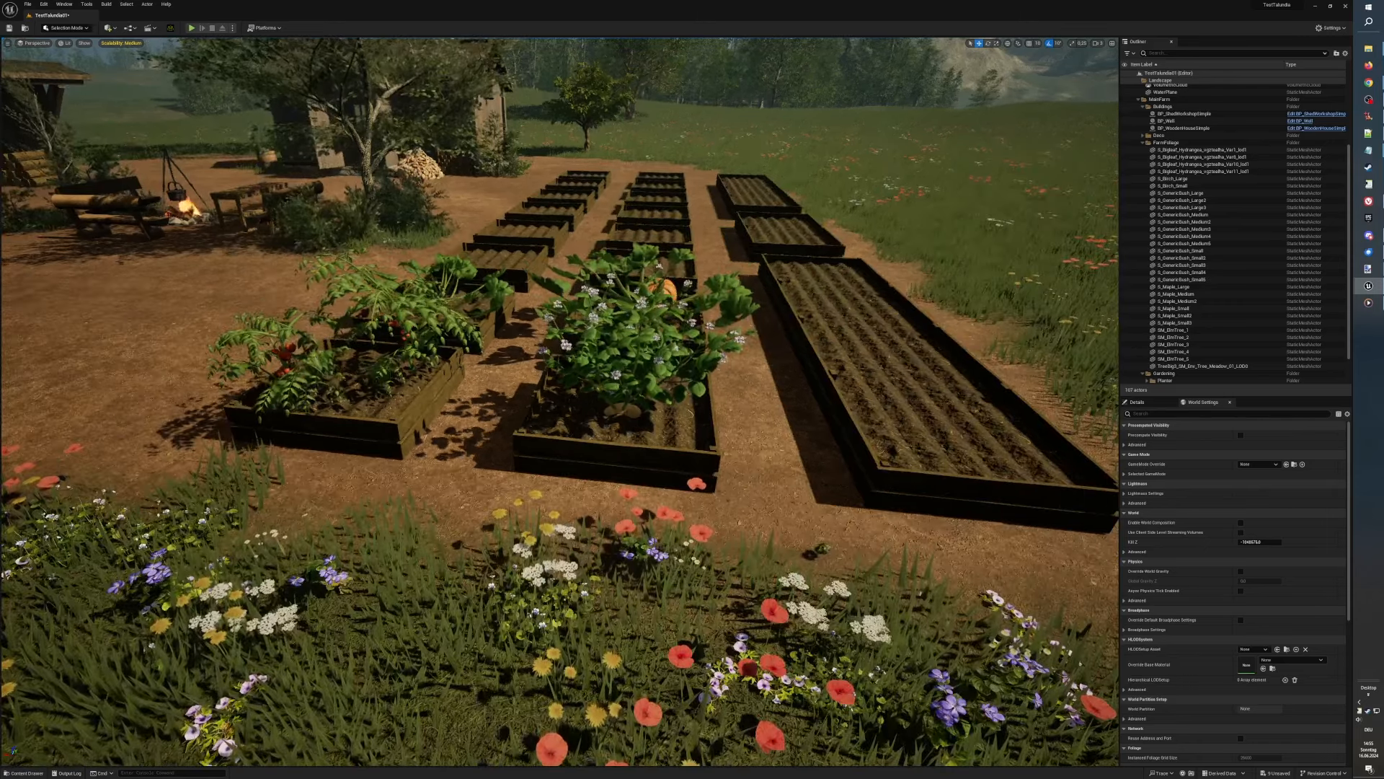
key("e")
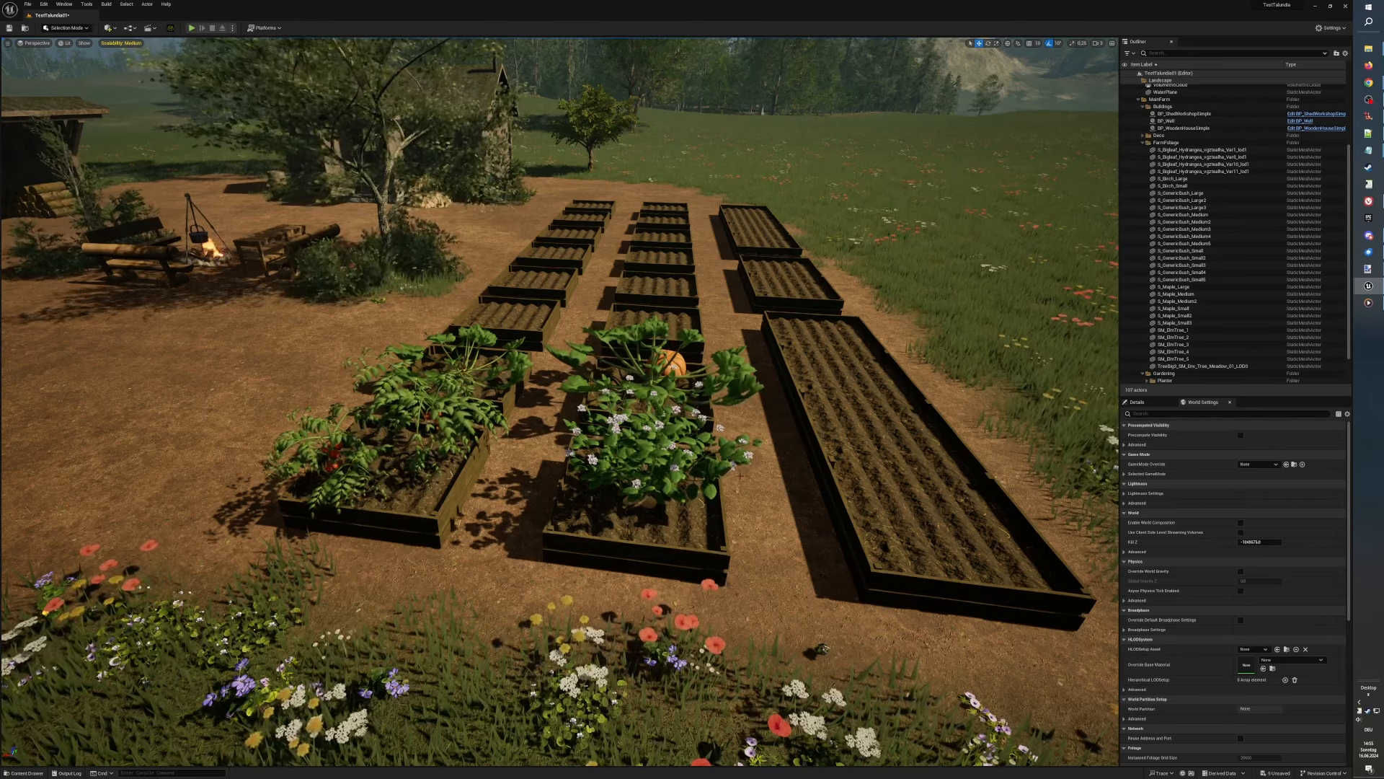
right_click_drag(740, 476, 562, 509)
key("d")
key("d")
key("d")
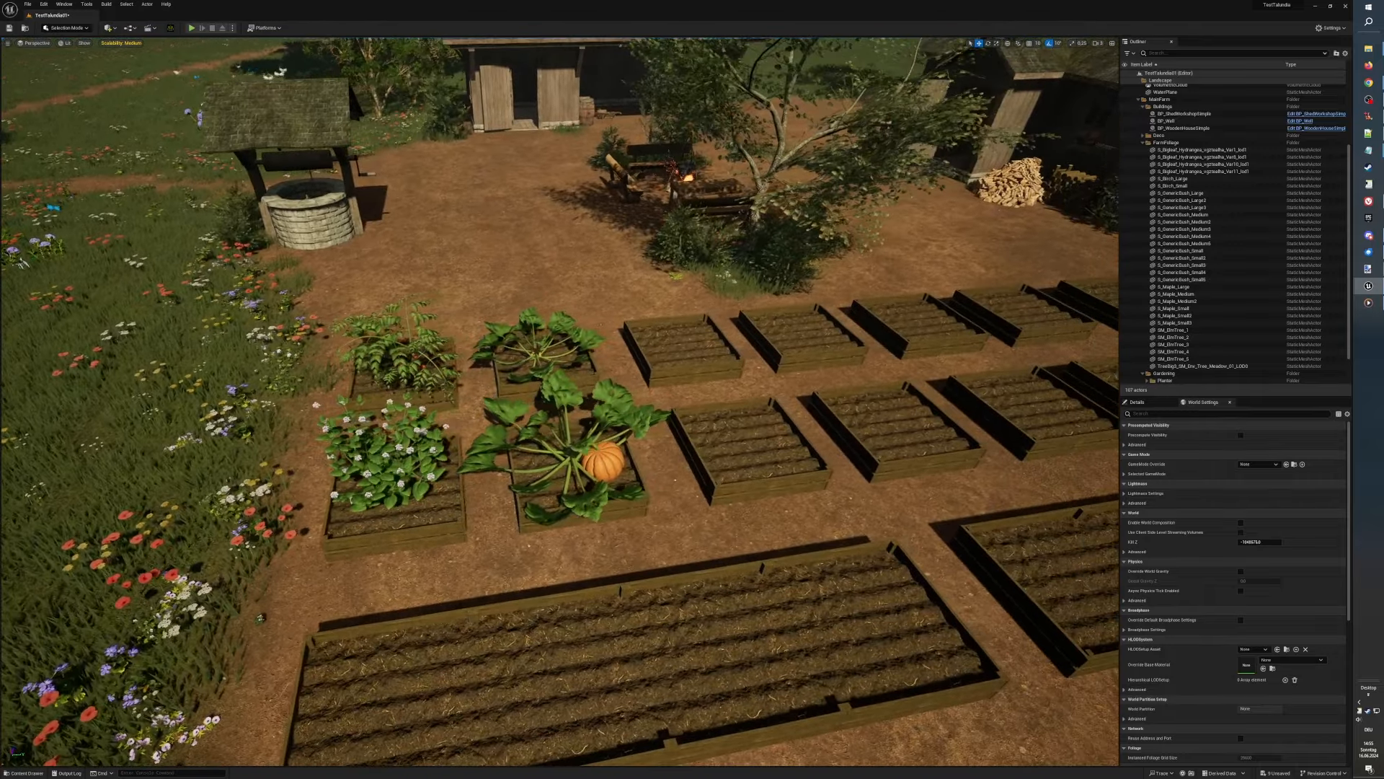
key("d")
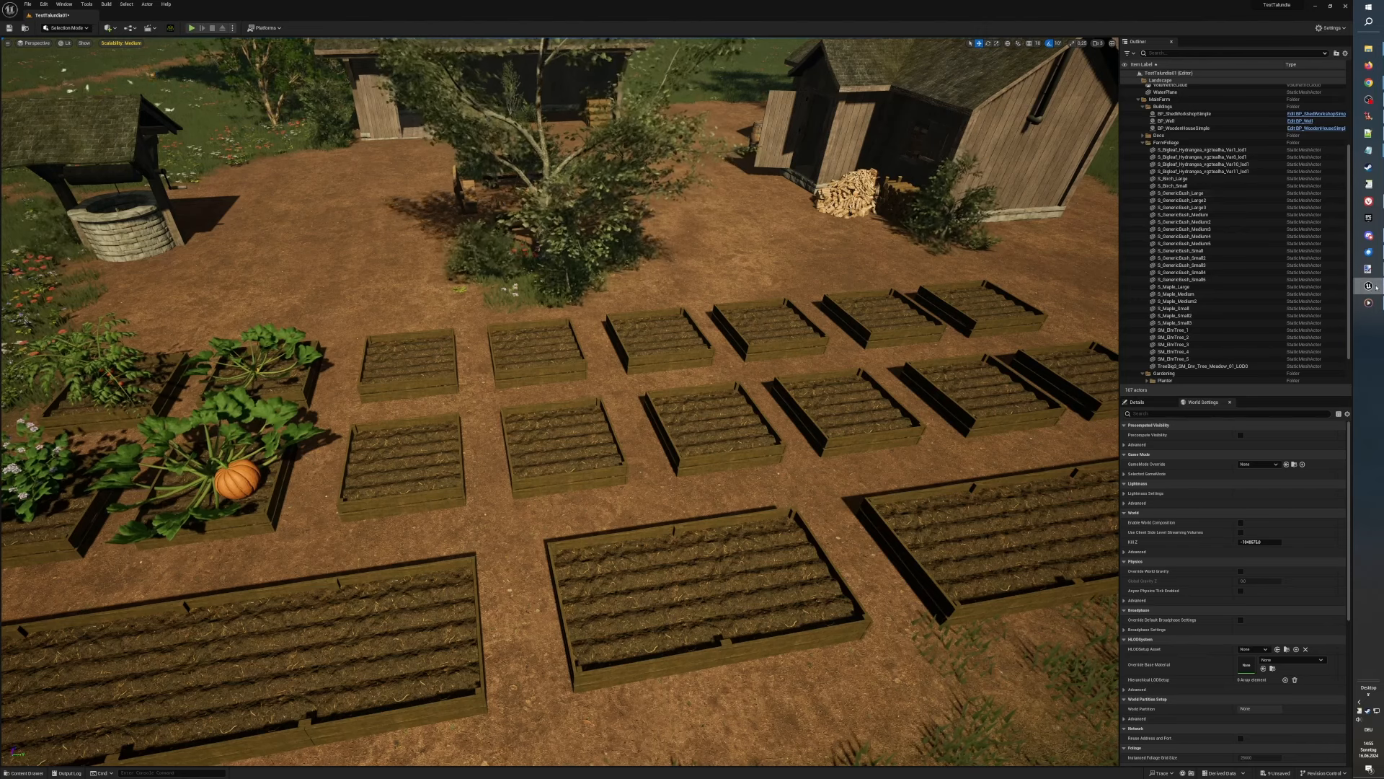
Step: Bring up the Content Browser clear of the garden beds and open the Meshes folder of UltimateFarming
mouse_move(1376, 288)
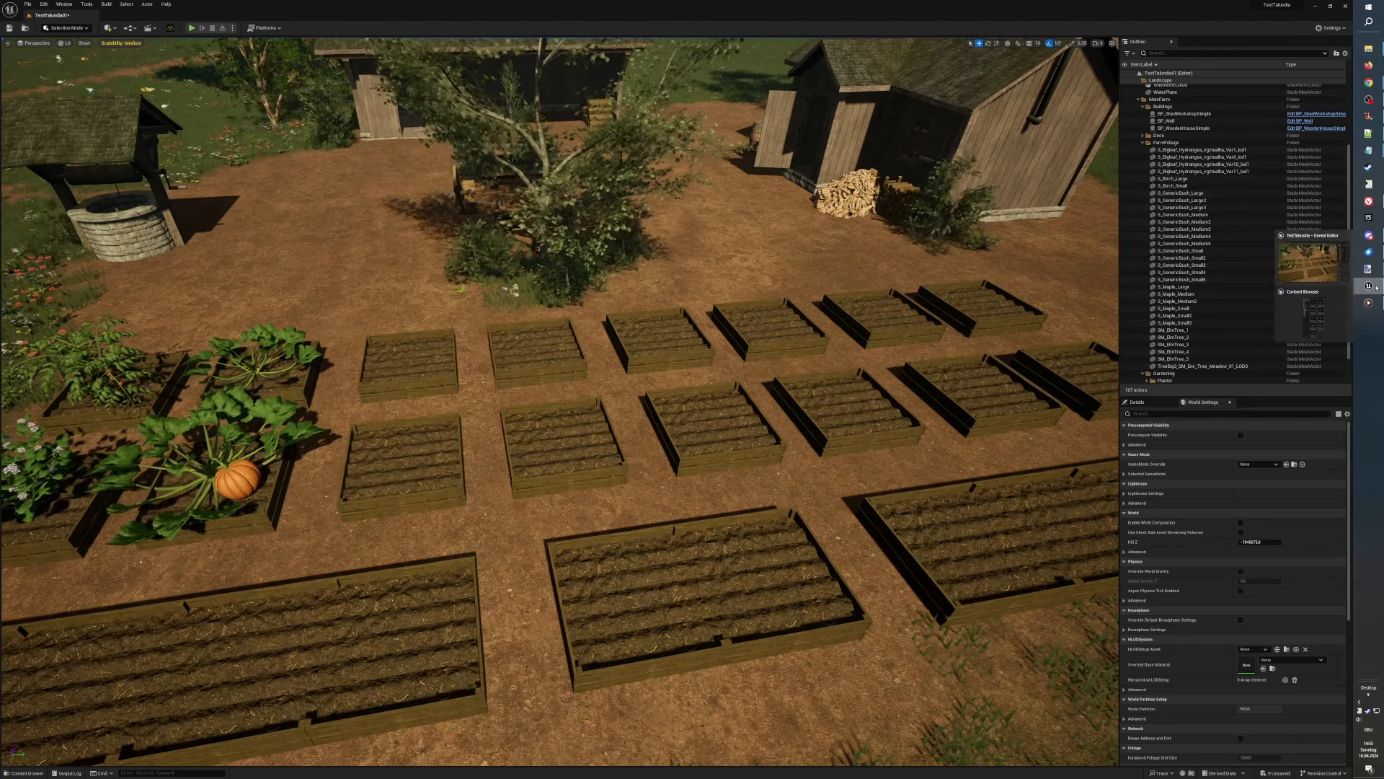
left_click(1340, 311)
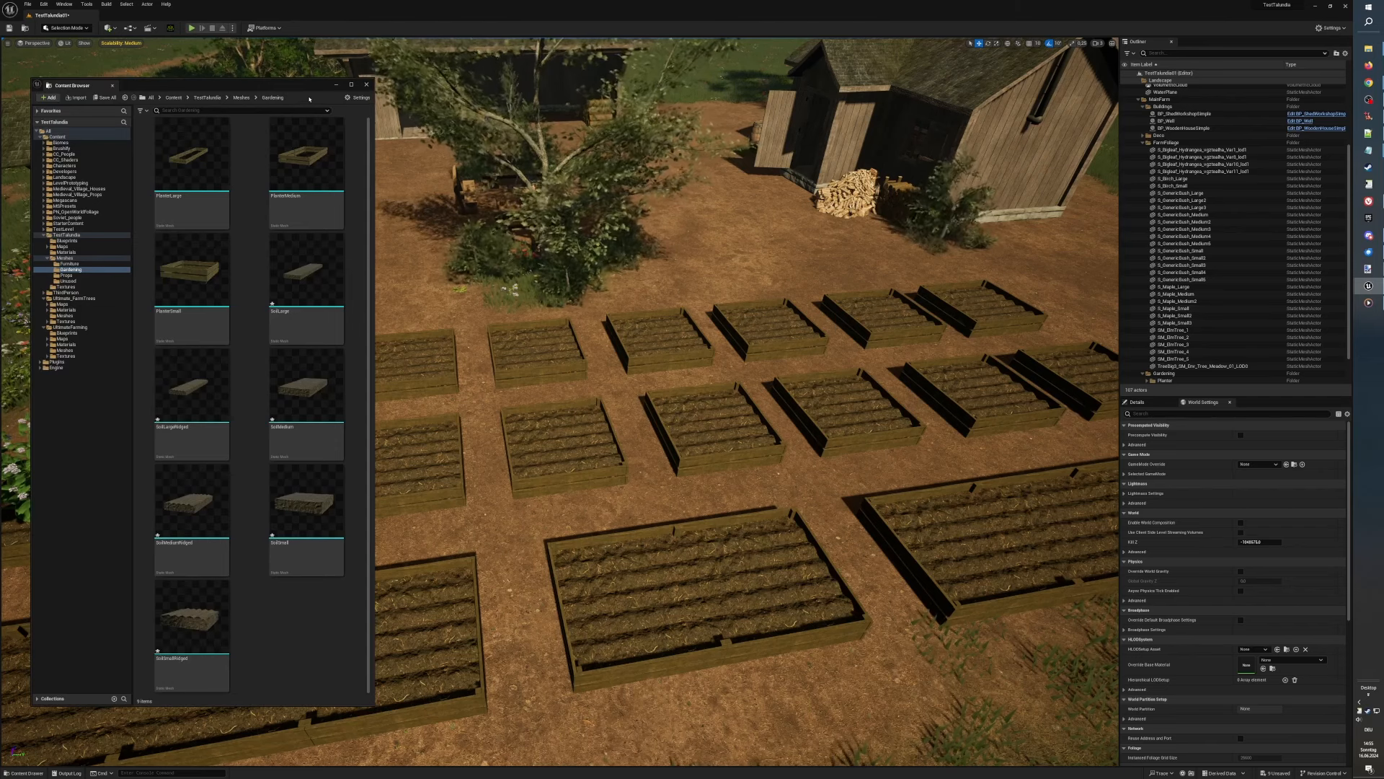
mouse_move(305, 85)
left_mouse_down()
mouse_move(272, 86)
mouse_move(287, 87)
mouse_move(281, 75)
left_mouse_up()
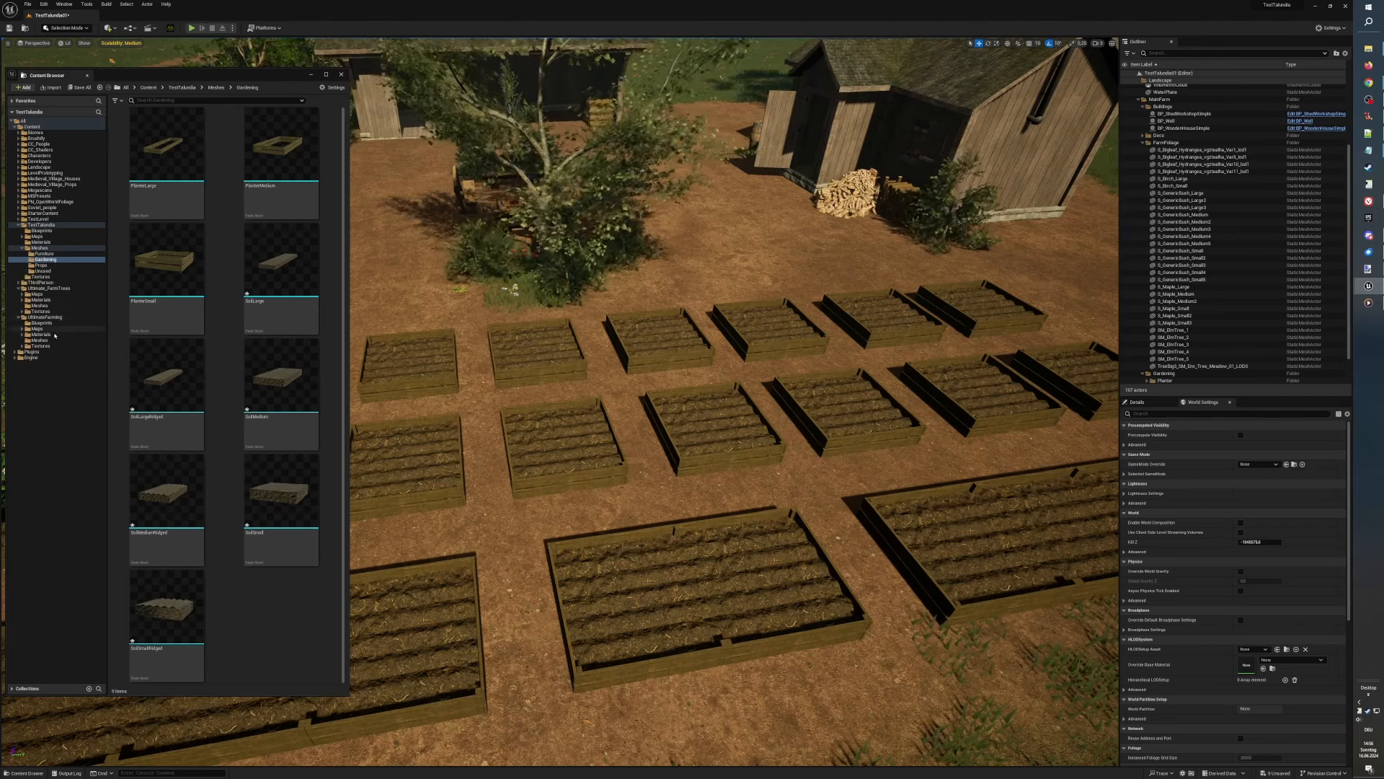
left_click(52, 341)
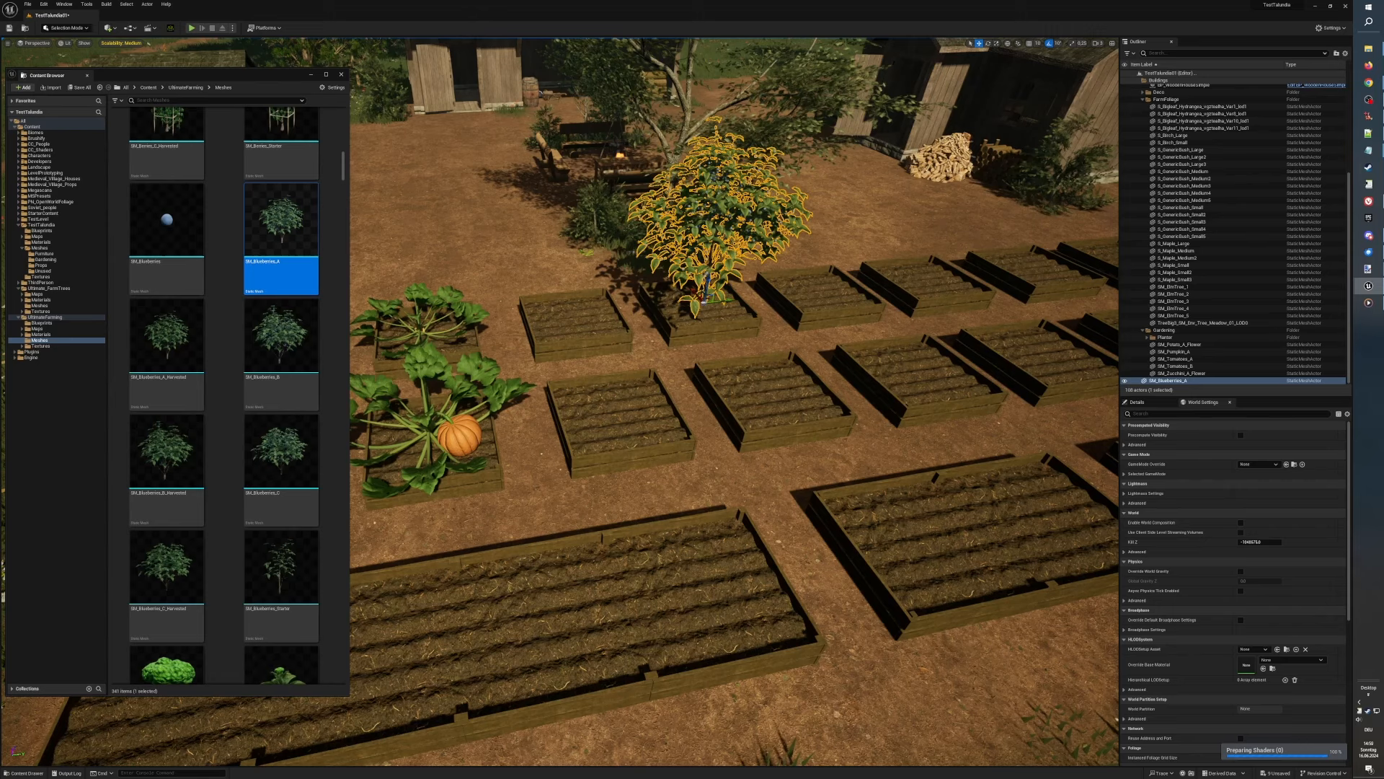
Step: Plant SM_Broccoli_A and SM_Broccoli_B side by side in the small empty bed next to the blueberry bush
right_click_drag(706, 299, 676, 302)
key("d")
key("a")
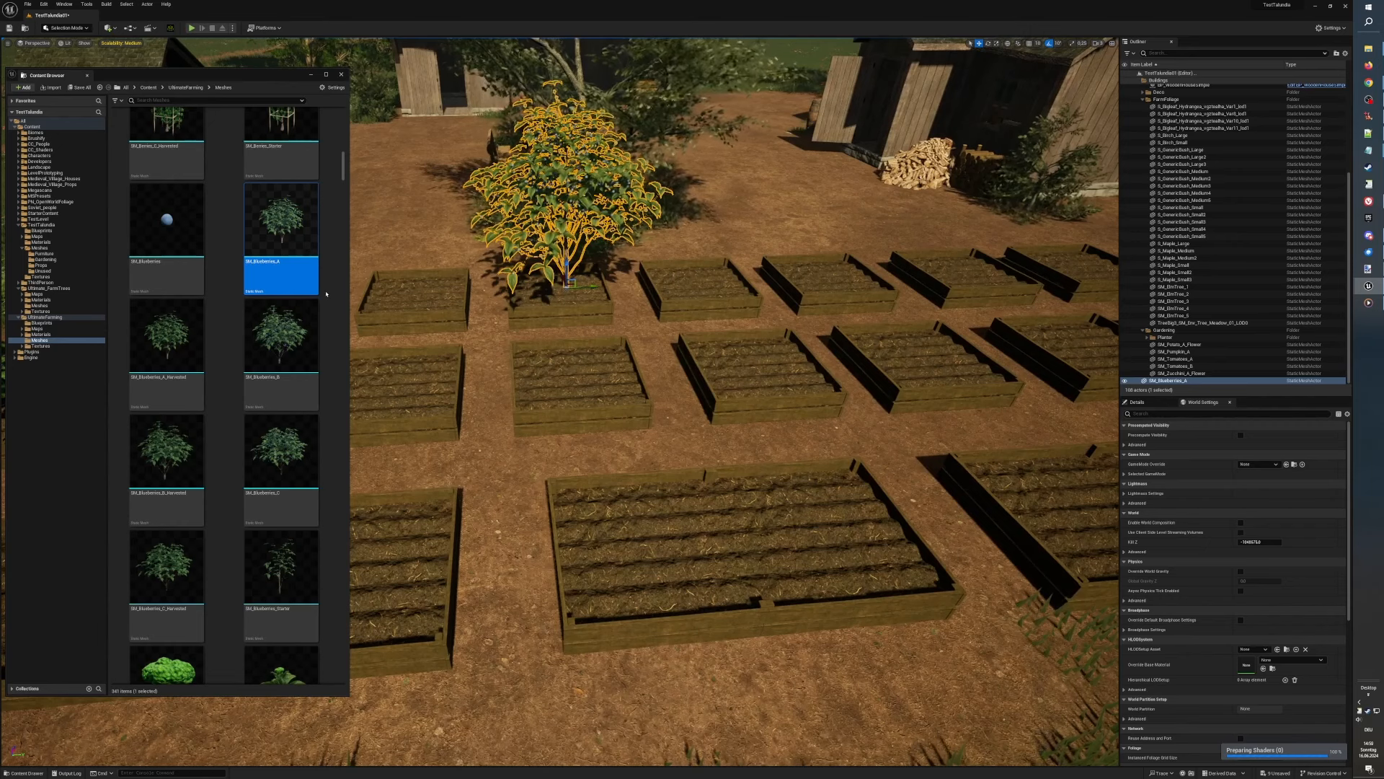
left_click_drag(343, 167, 346, 180)
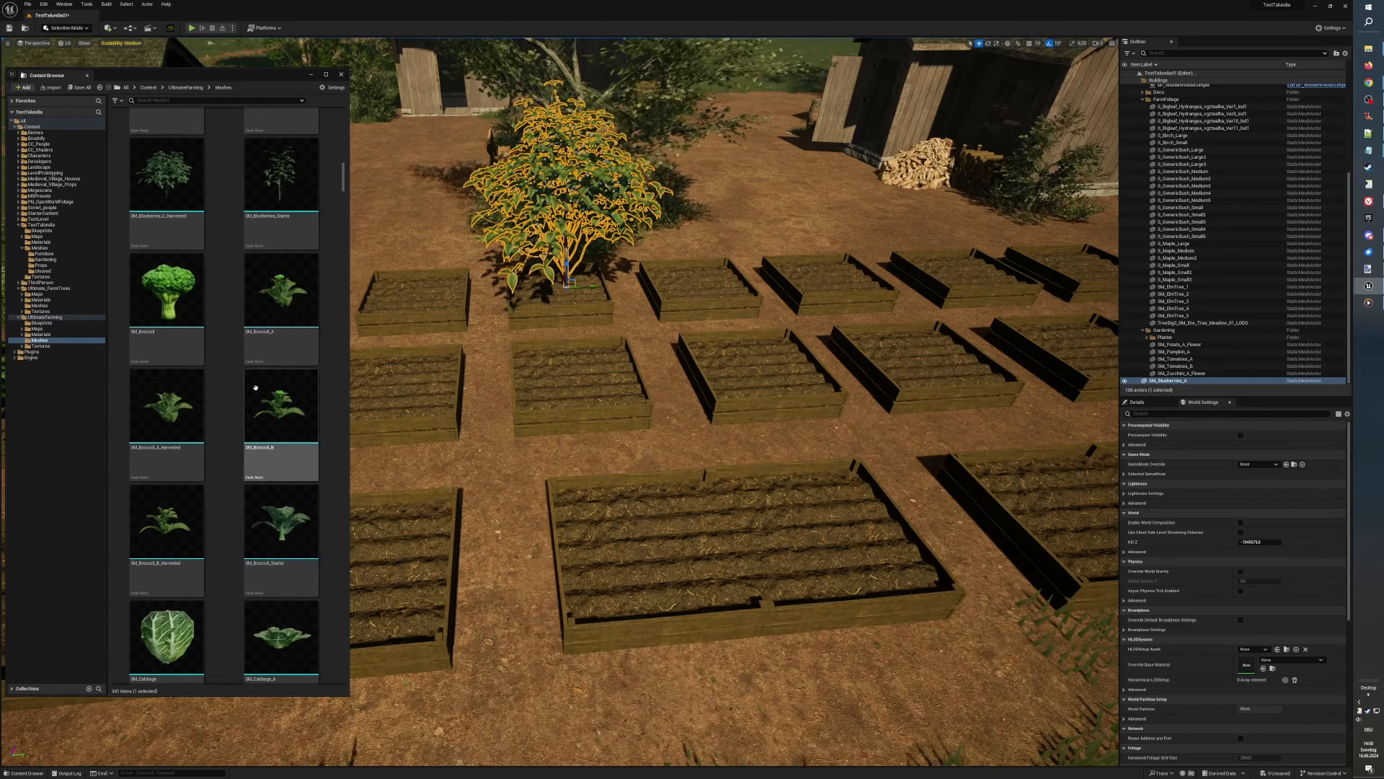
mouse_move(164, 409)
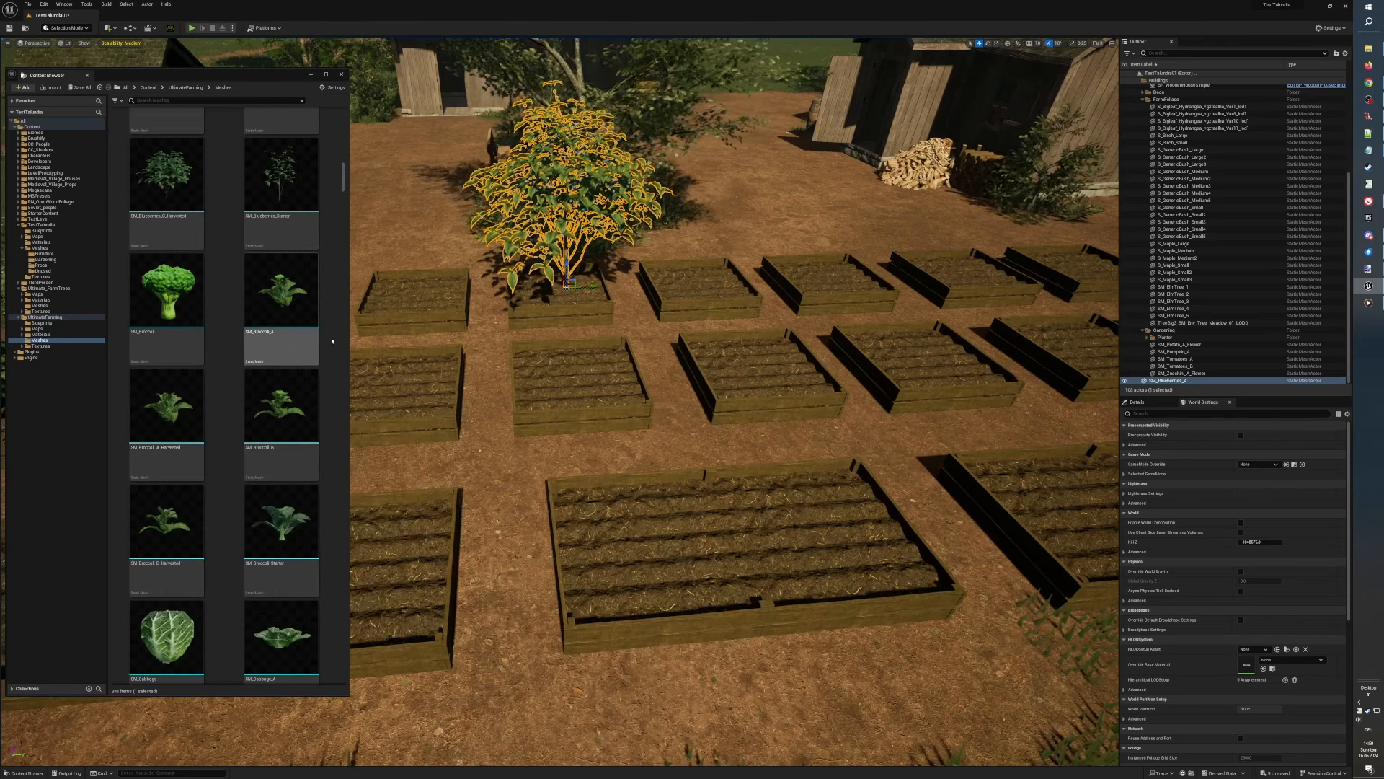
key("a")
right_click_drag(472, 360, 465, 365)
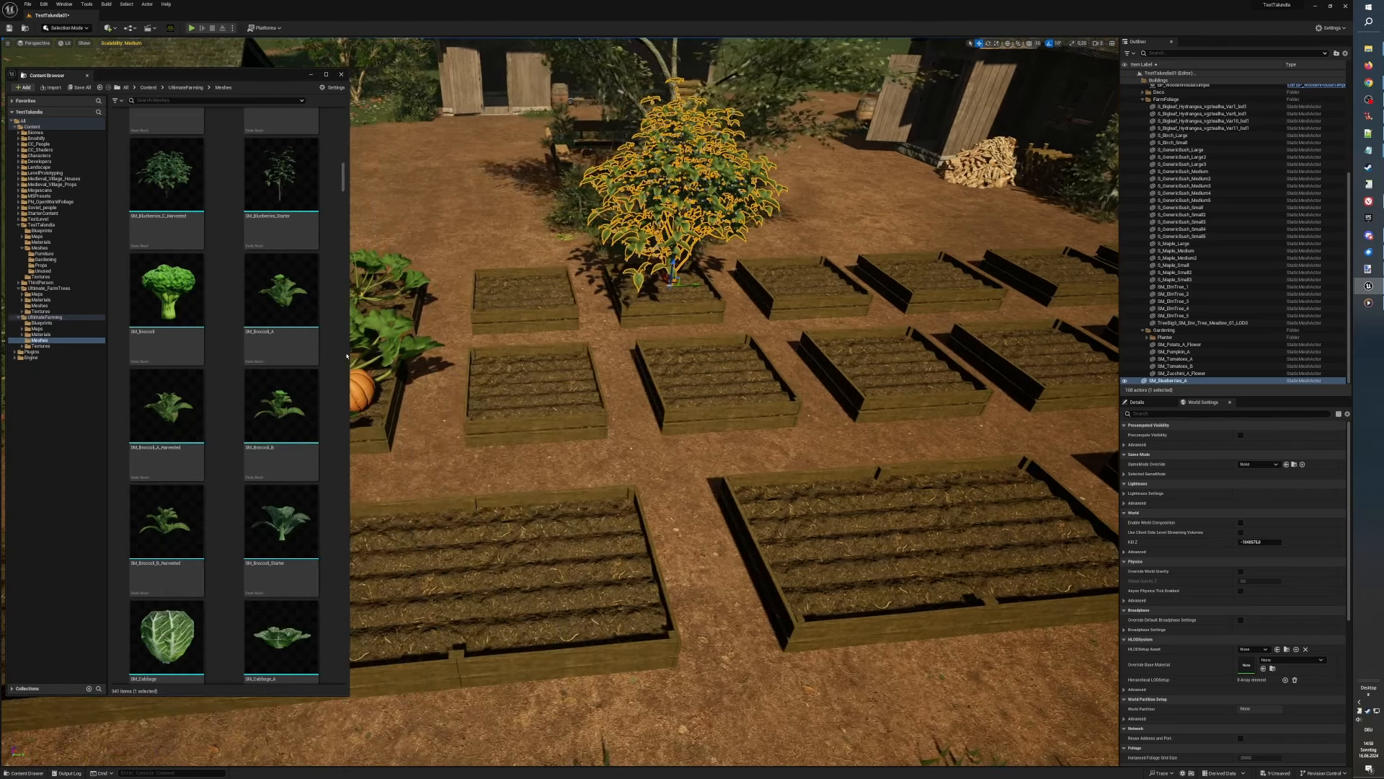
mouse_move(279, 302)
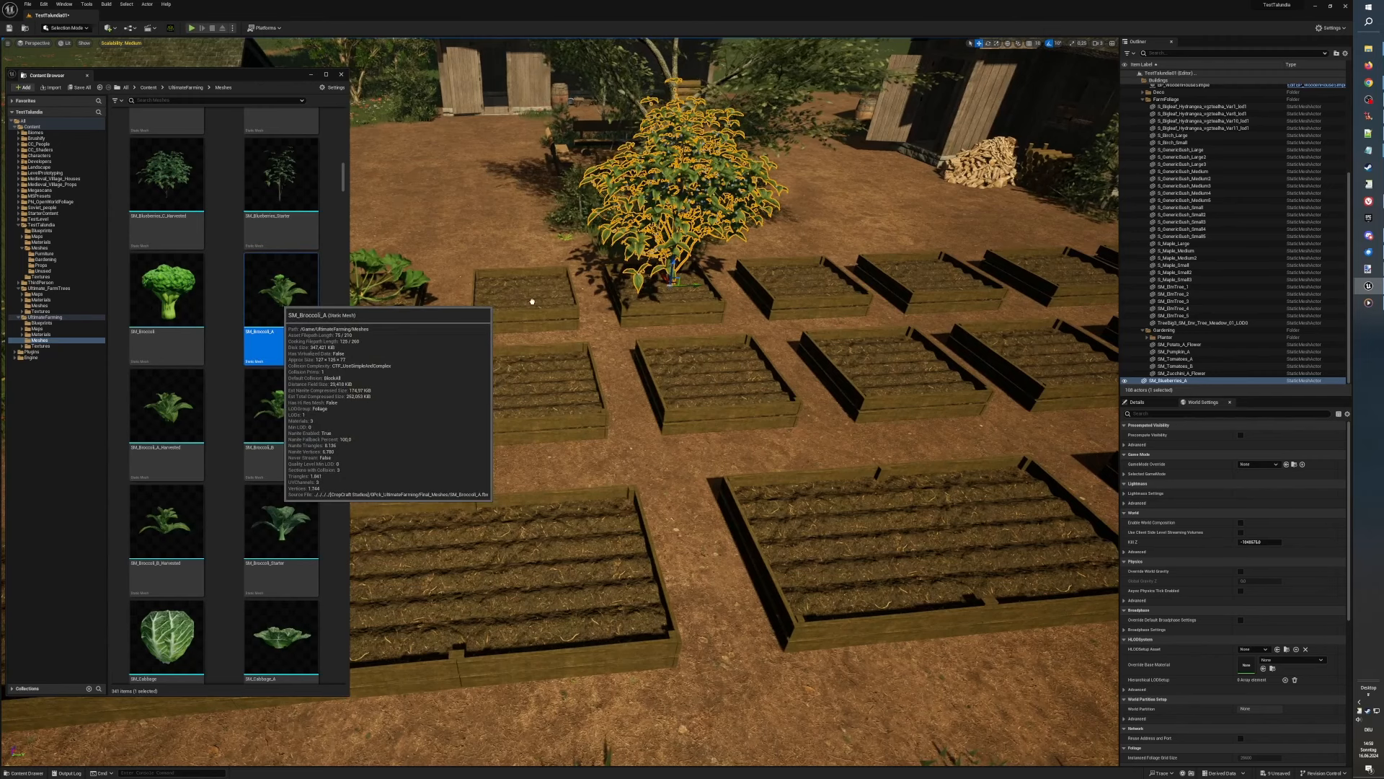
left_click_drag(532, 302, 527, 295)
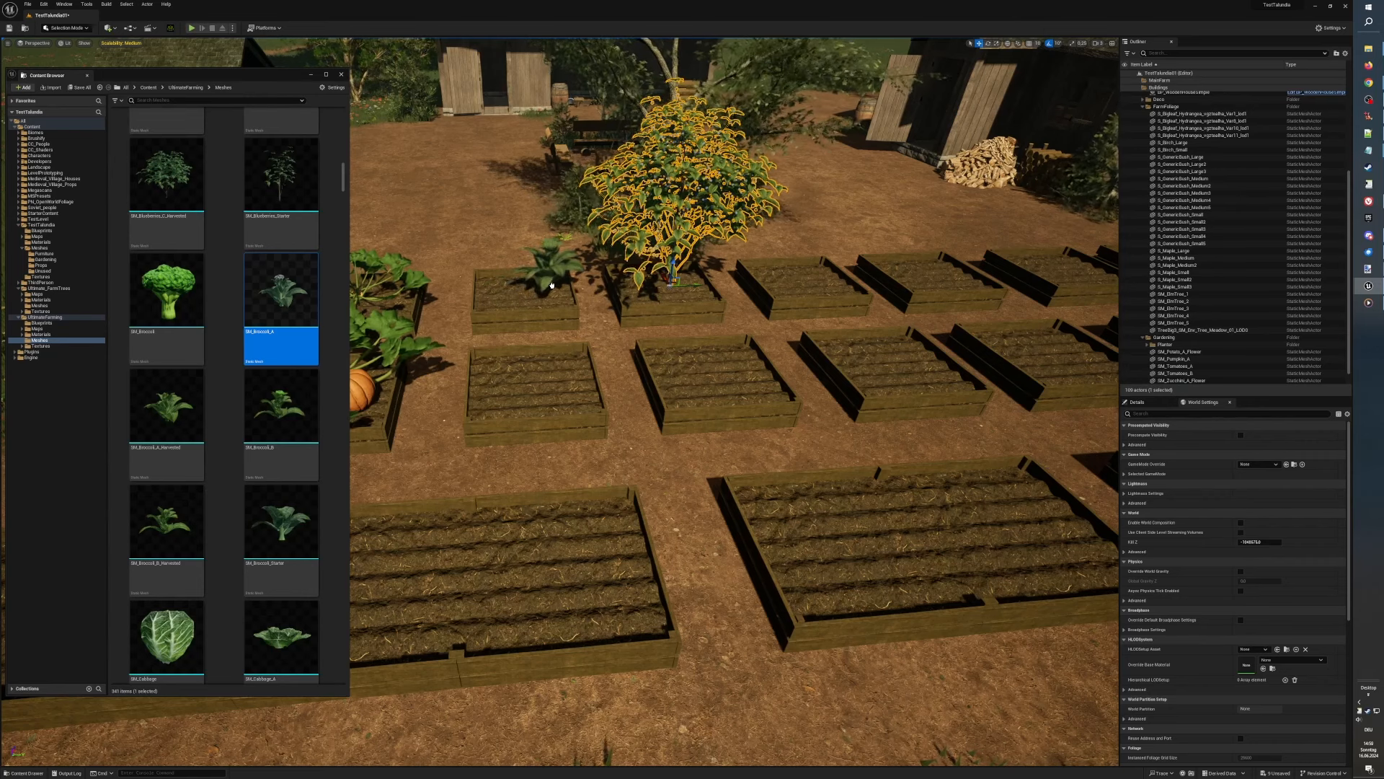
left_click(551, 285)
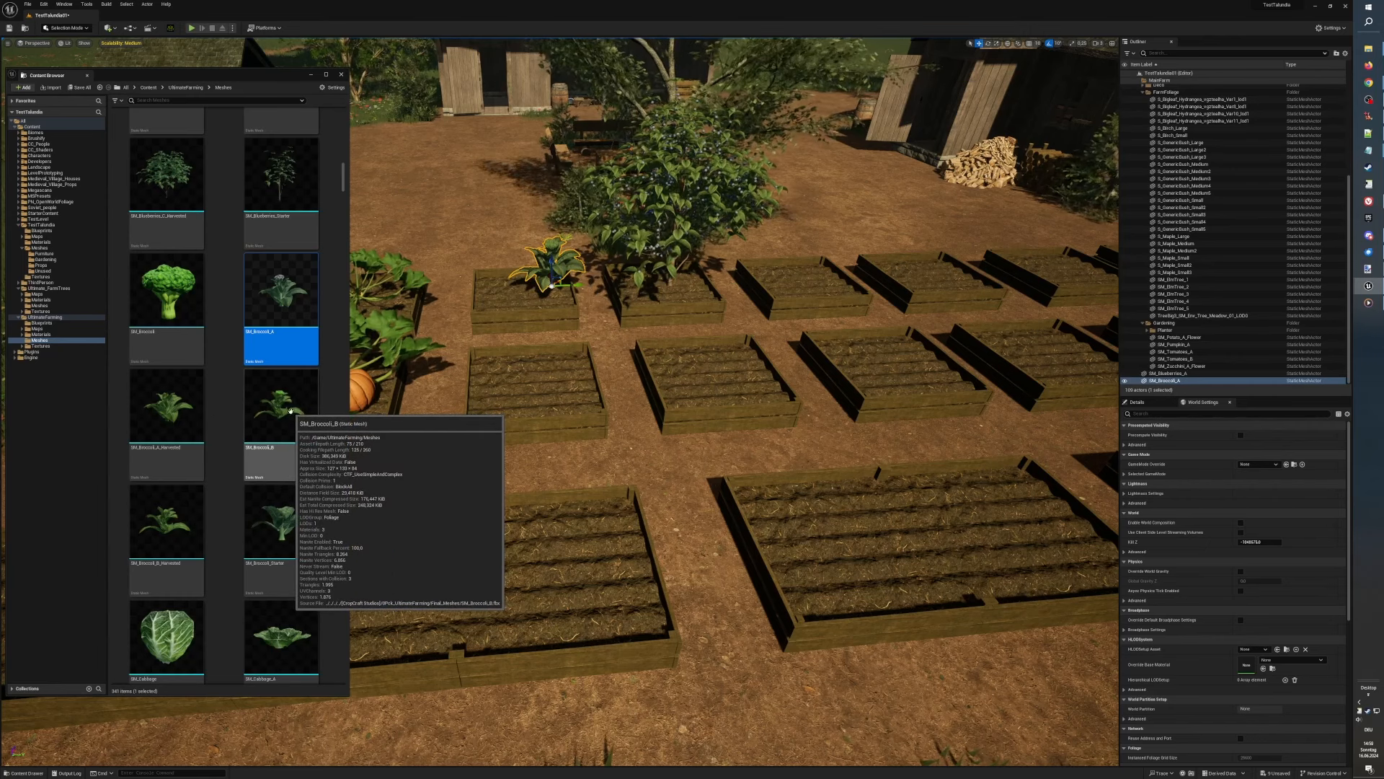
left_click_drag(291, 409, 496, 302)
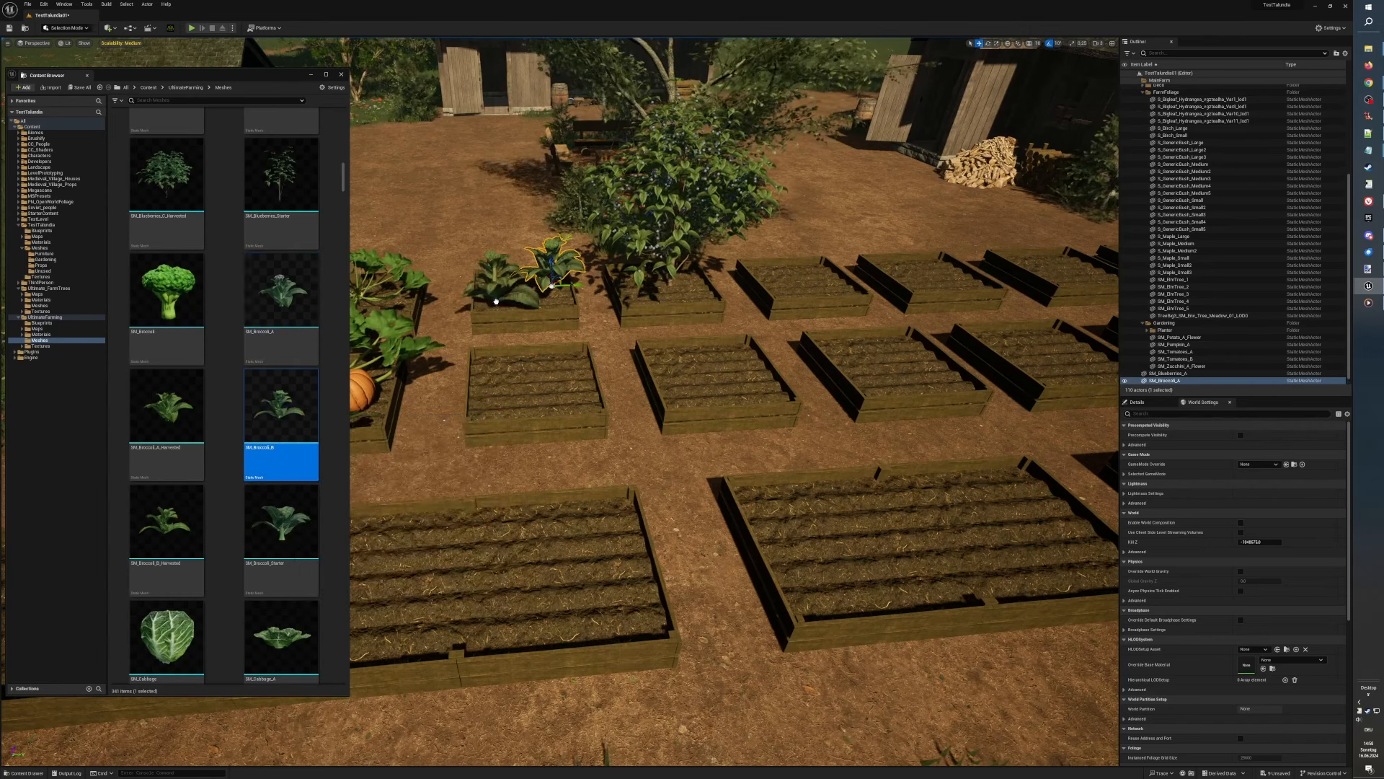
left_click(501, 301)
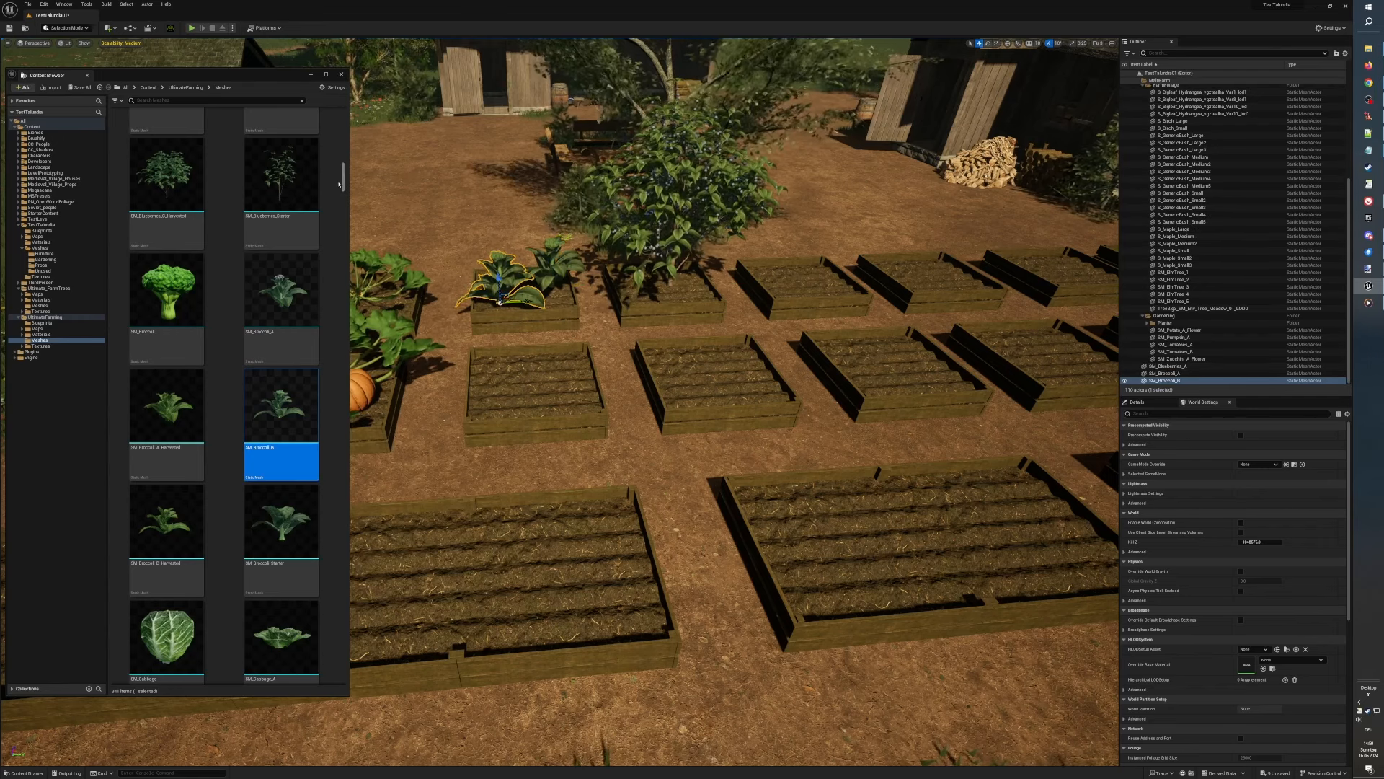
Step: Plant SM_Cabbage_A in the small bed next to the pumpkin and SM_Cabbage_B in the bed beside it
scroll(347, 191, "down", 6)
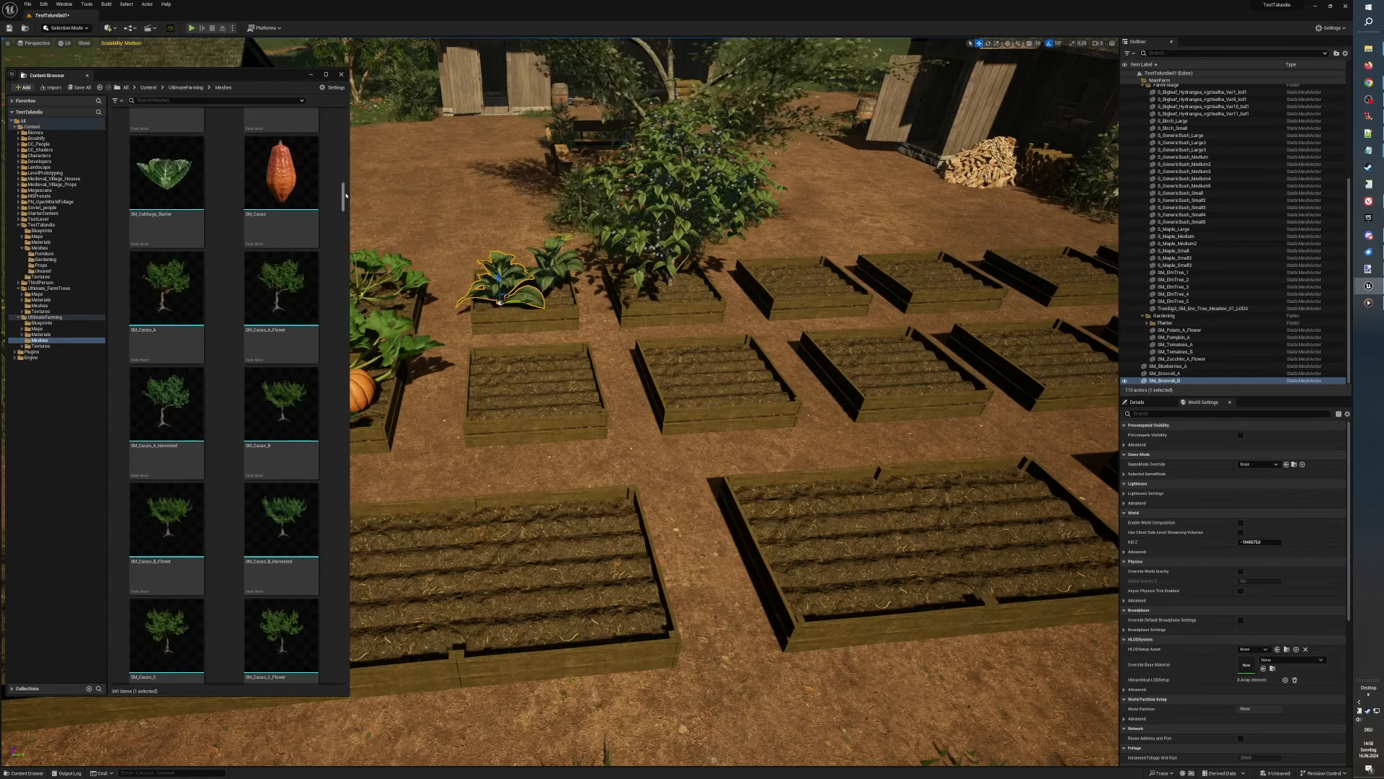
scroll(346, 190, "up", 2)
scroll(346, 190, "up", 1)
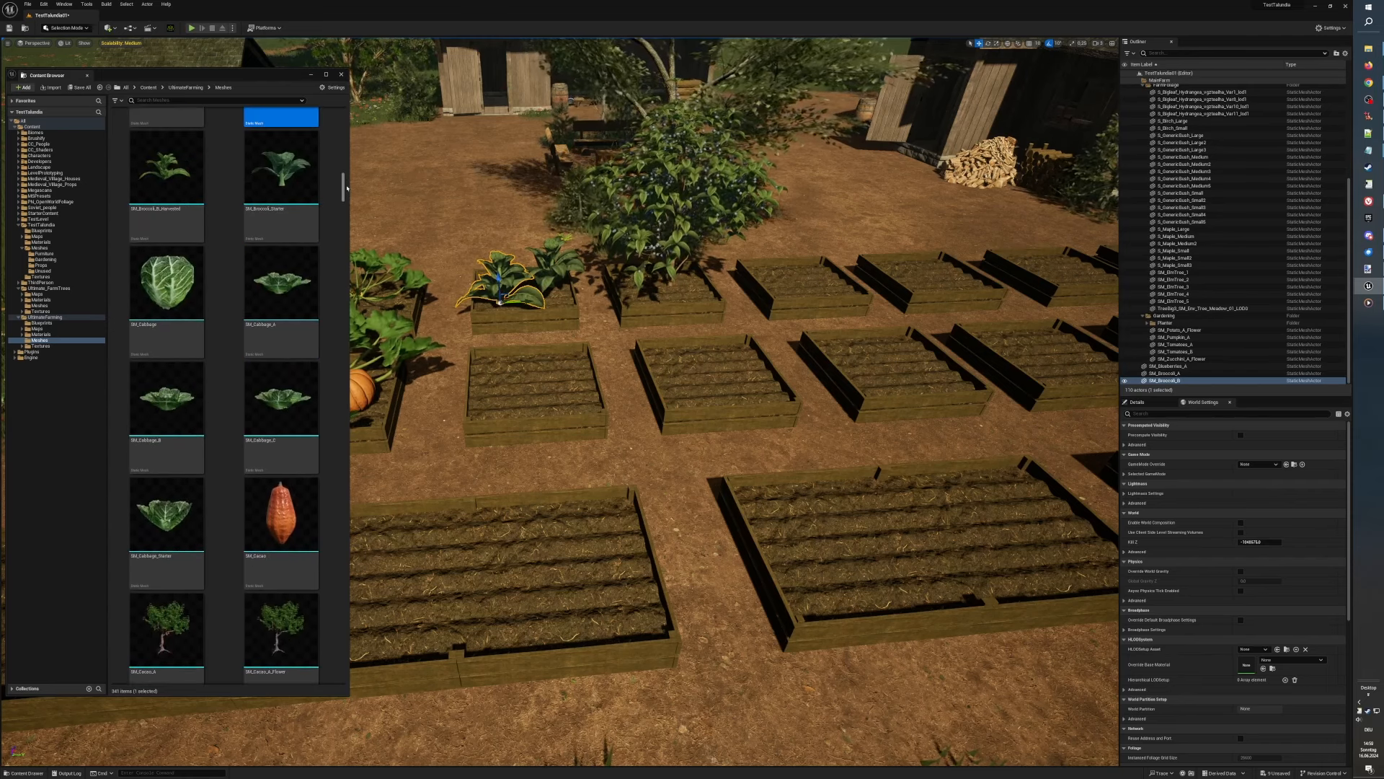
left_click(281, 285)
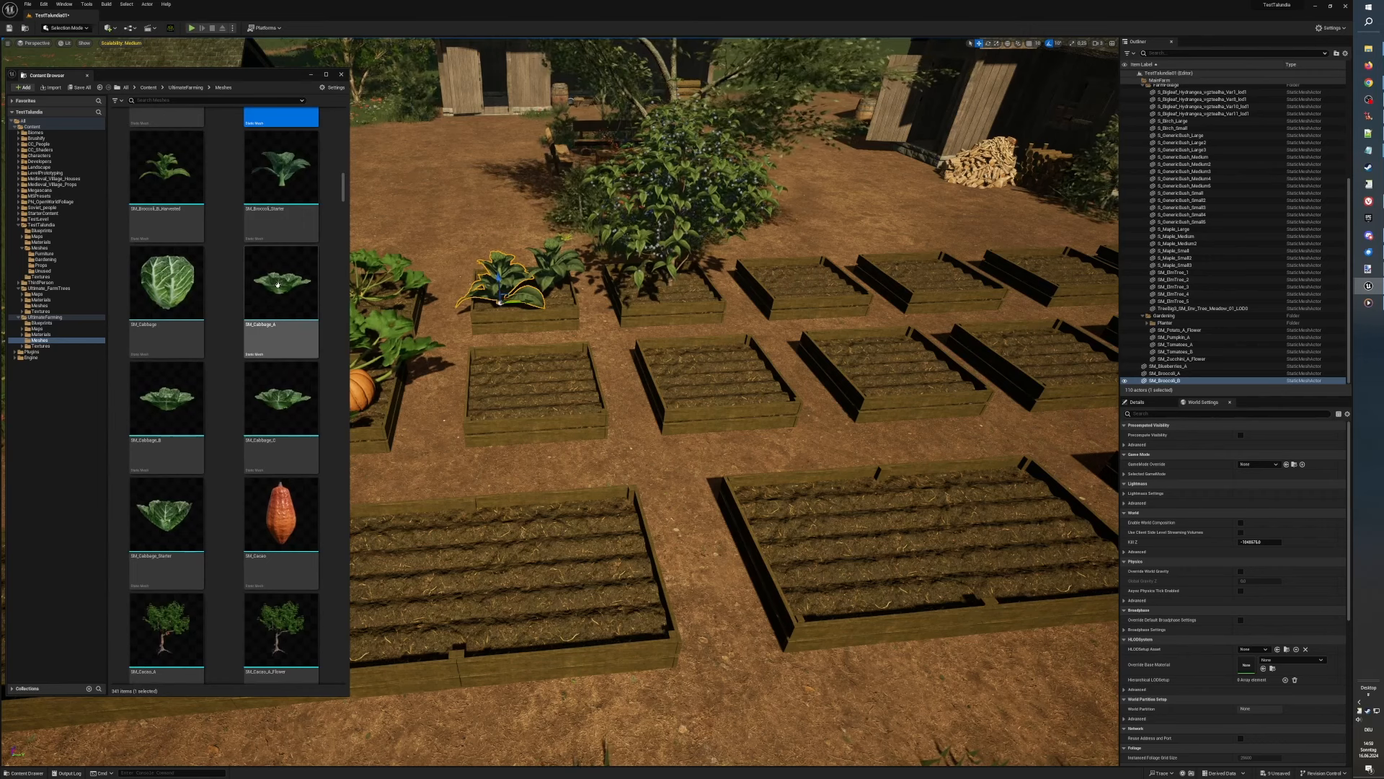
left_click_drag(513, 377, 535, 392)
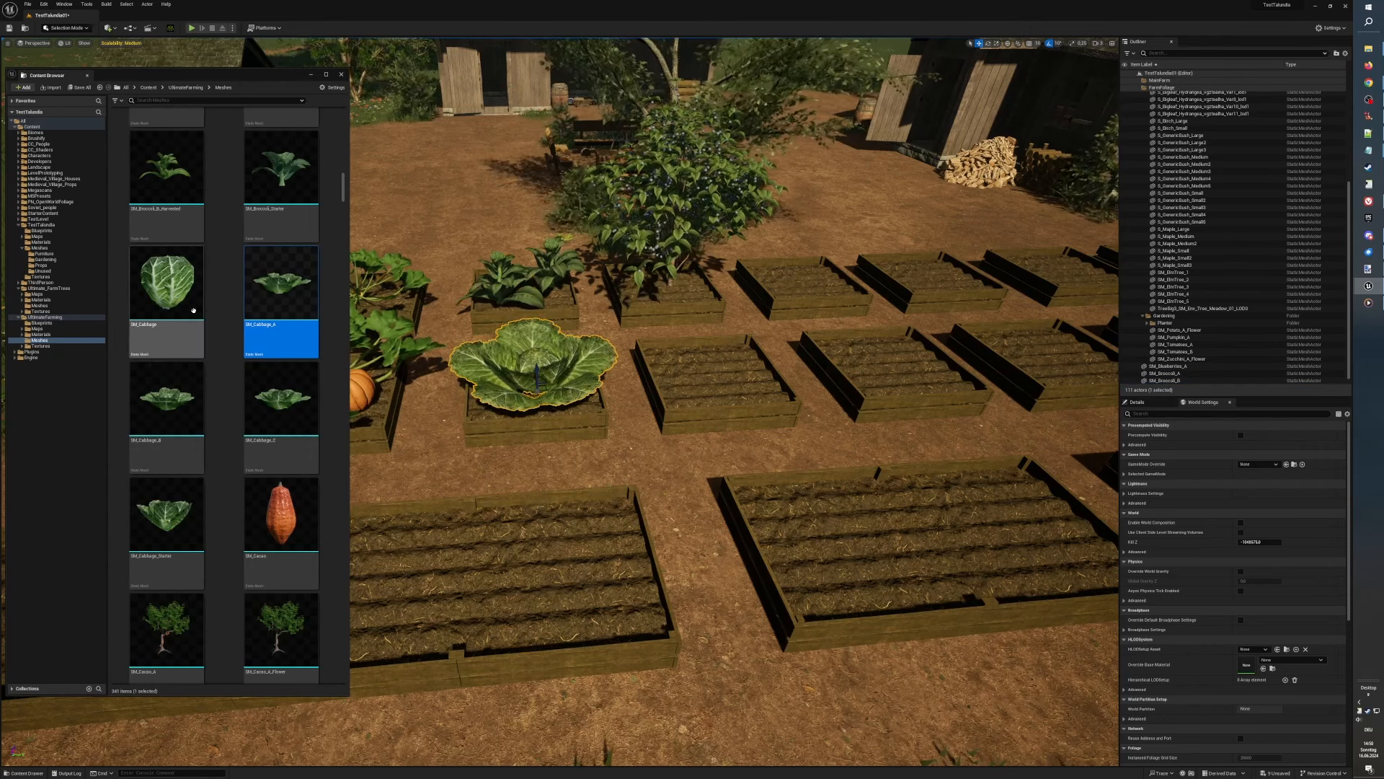
left_click(164, 398)
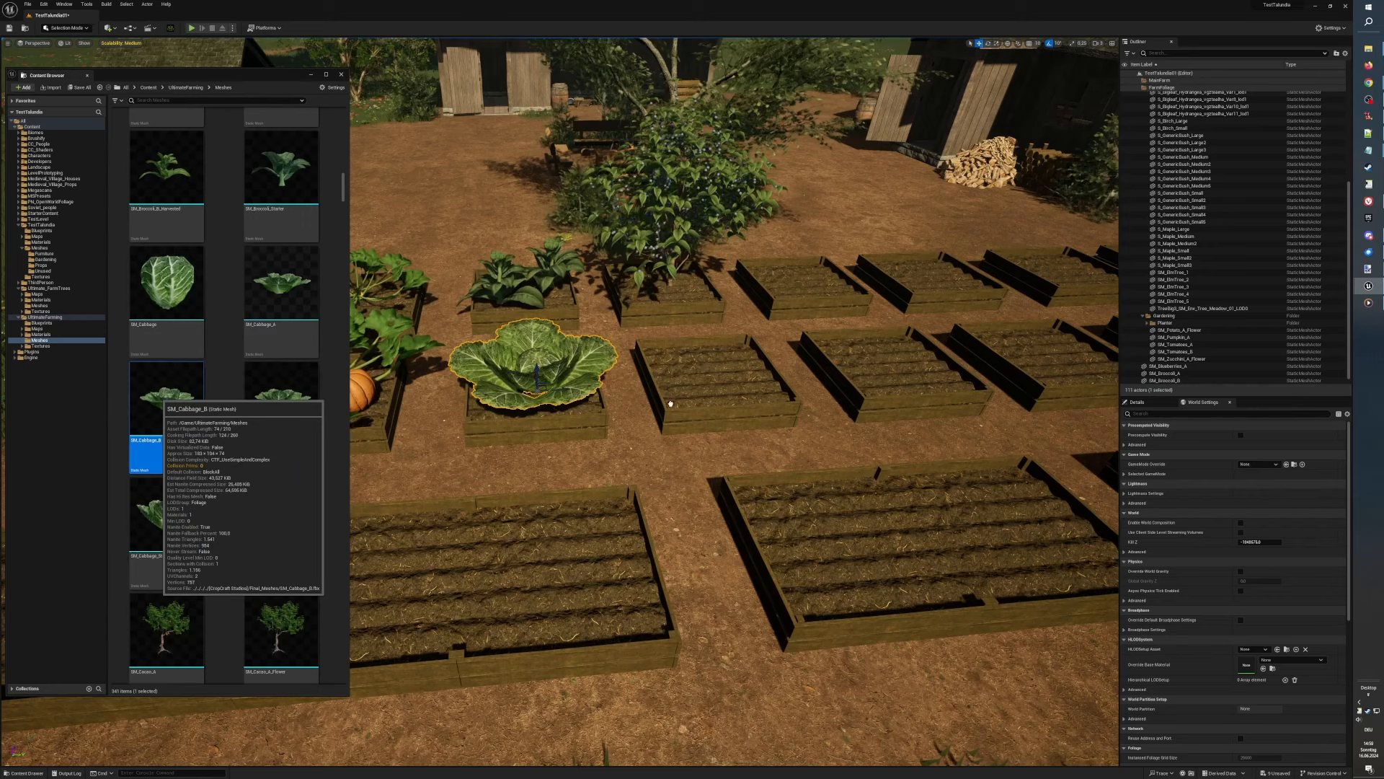
left_click(716, 381)
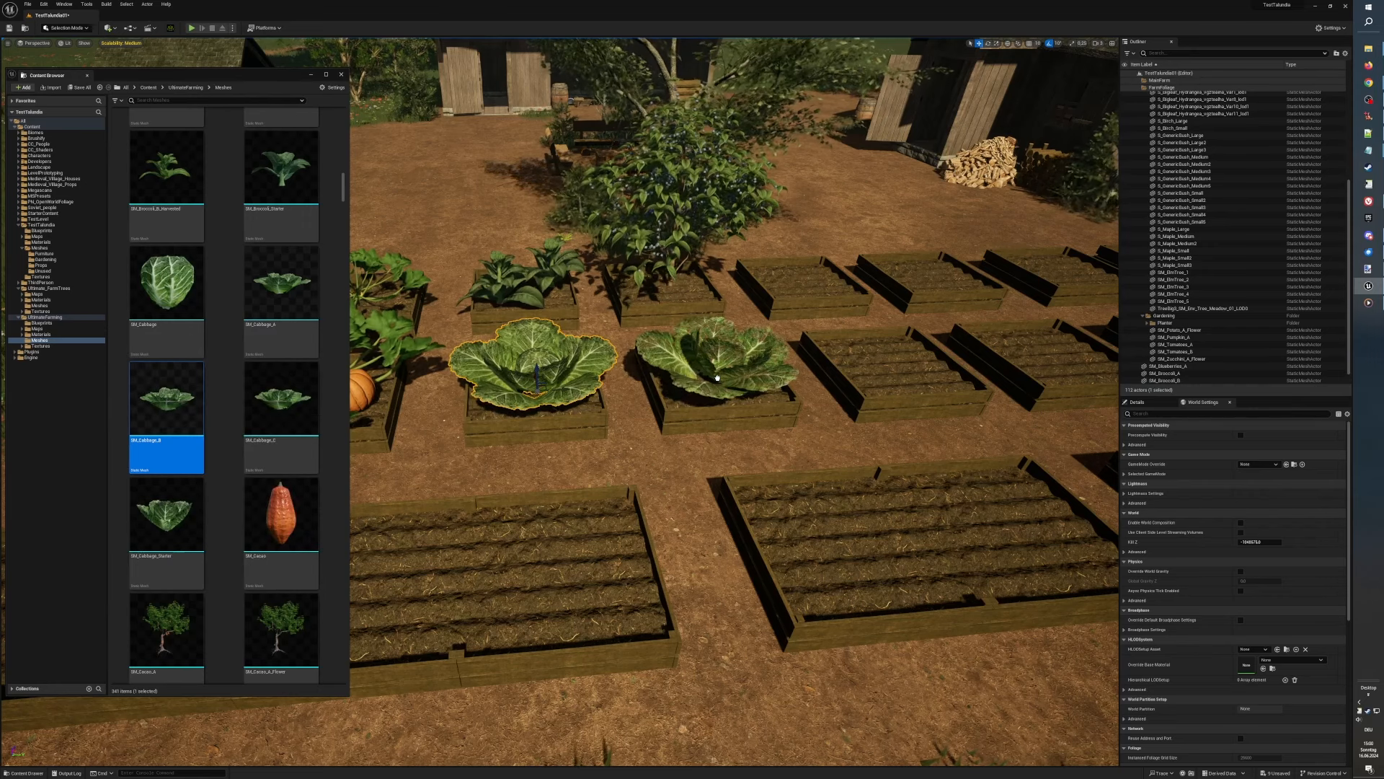
Step: Fill the long bed in front of the pumpkin with a row of cabbages: SM_Cabbage_C, SM_Cabbage_B, SM_Cabbage_A and another SM_Cabbage_C
right_click_drag(752, 441, 717, 440)
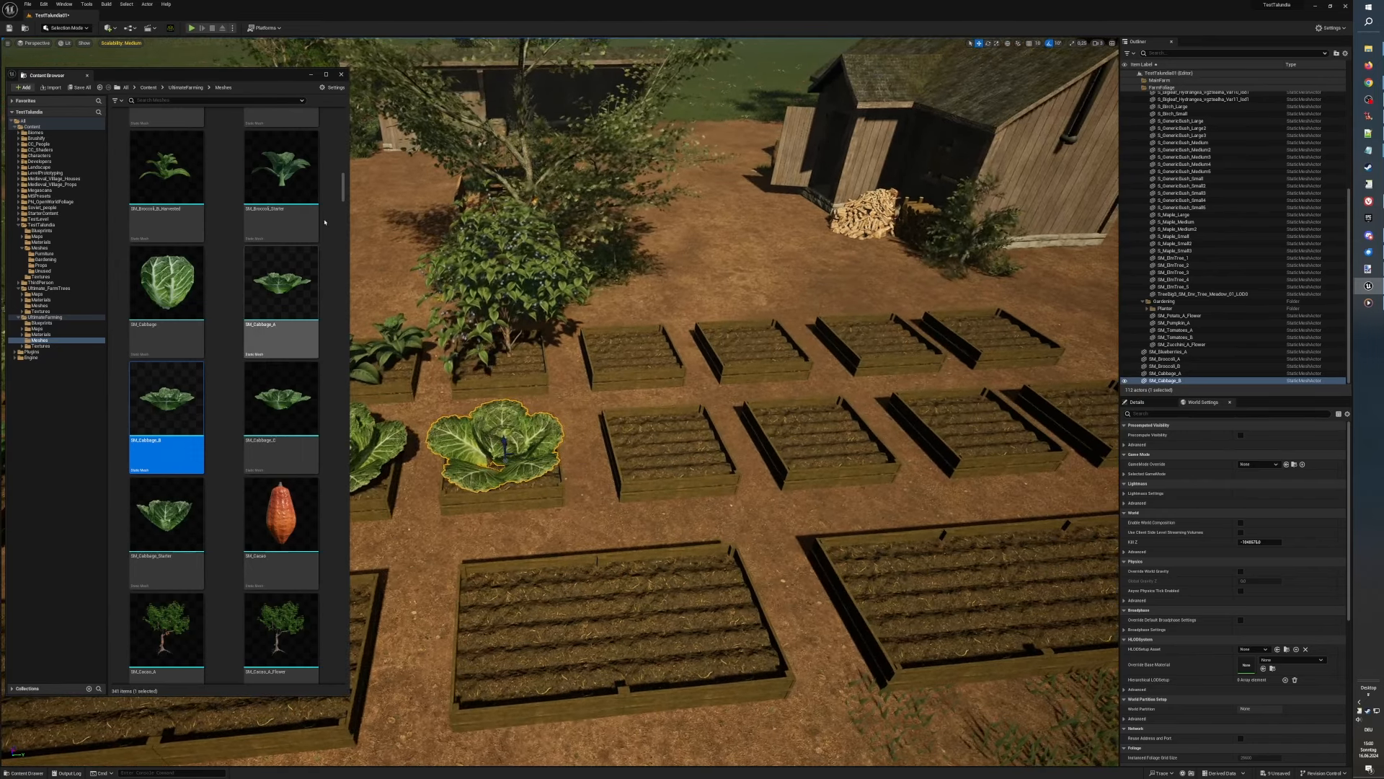
right_click_drag(515, 526, 396, 525)
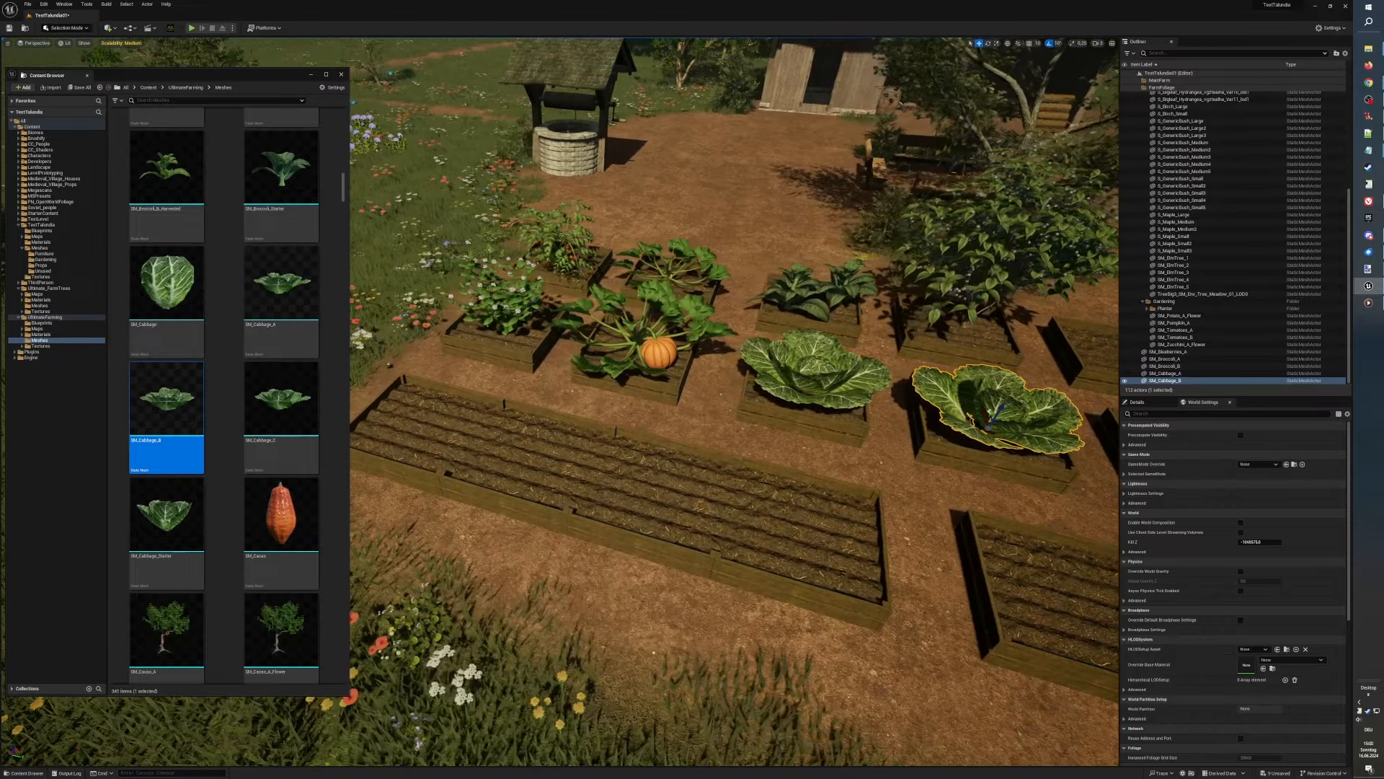
left_click(281, 400)
left_click_drag(419, 422, 426, 432)
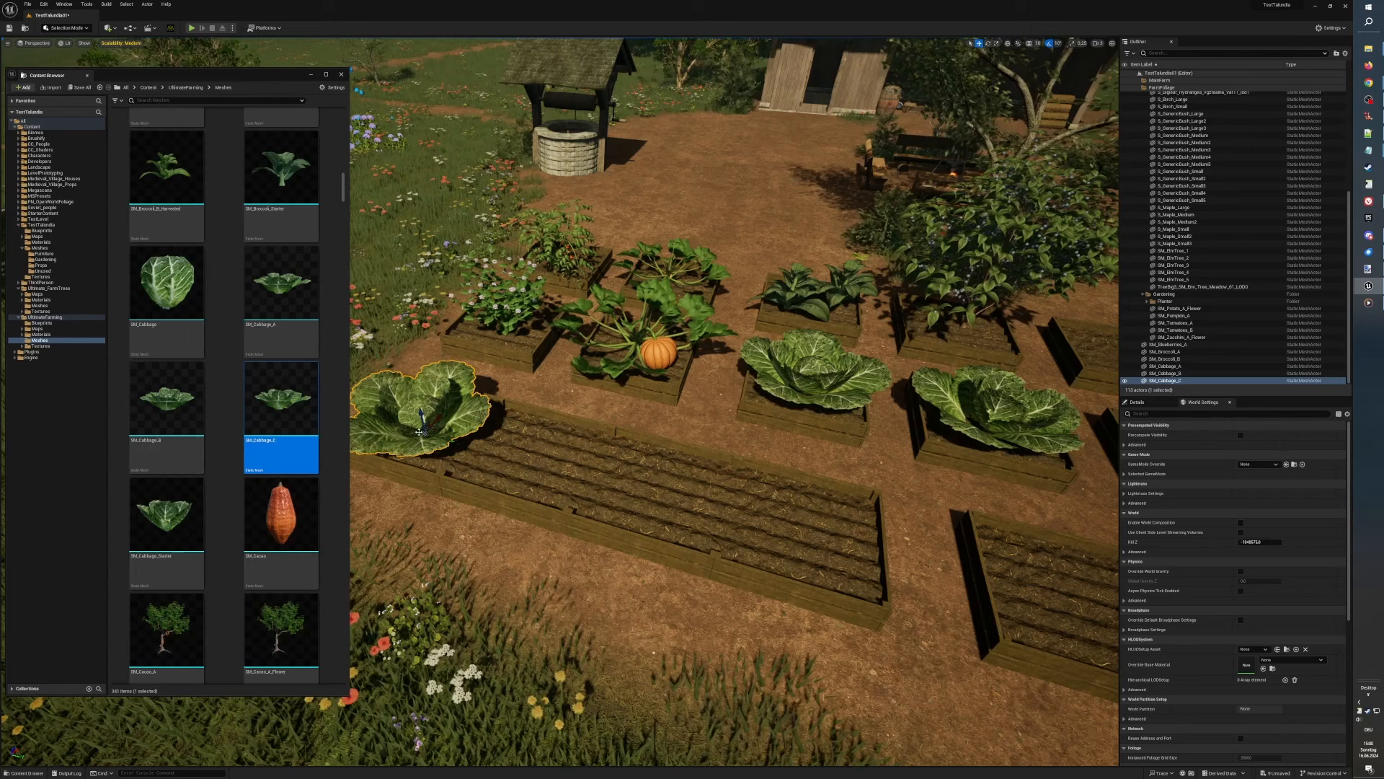
left_click(161, 393)
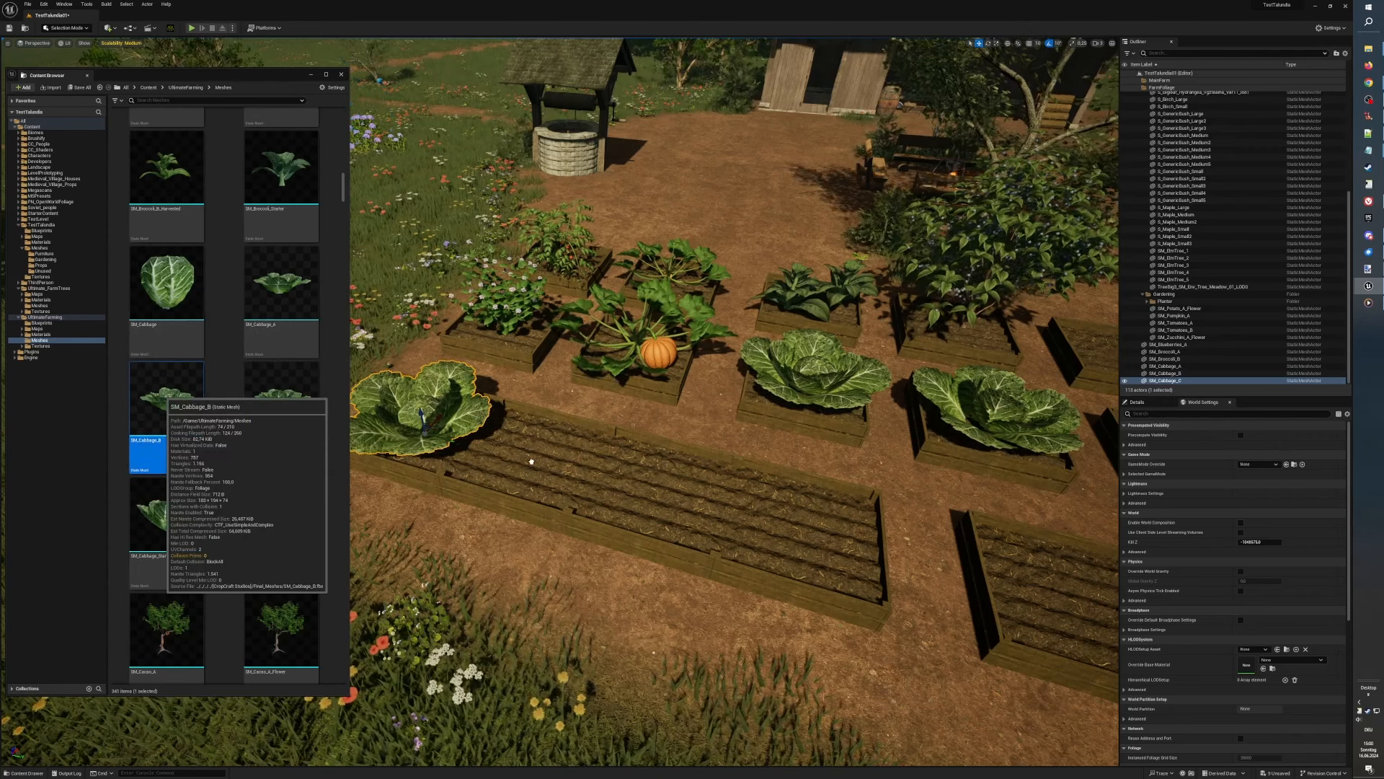
left_click_drag(532, 462, 543, 466)
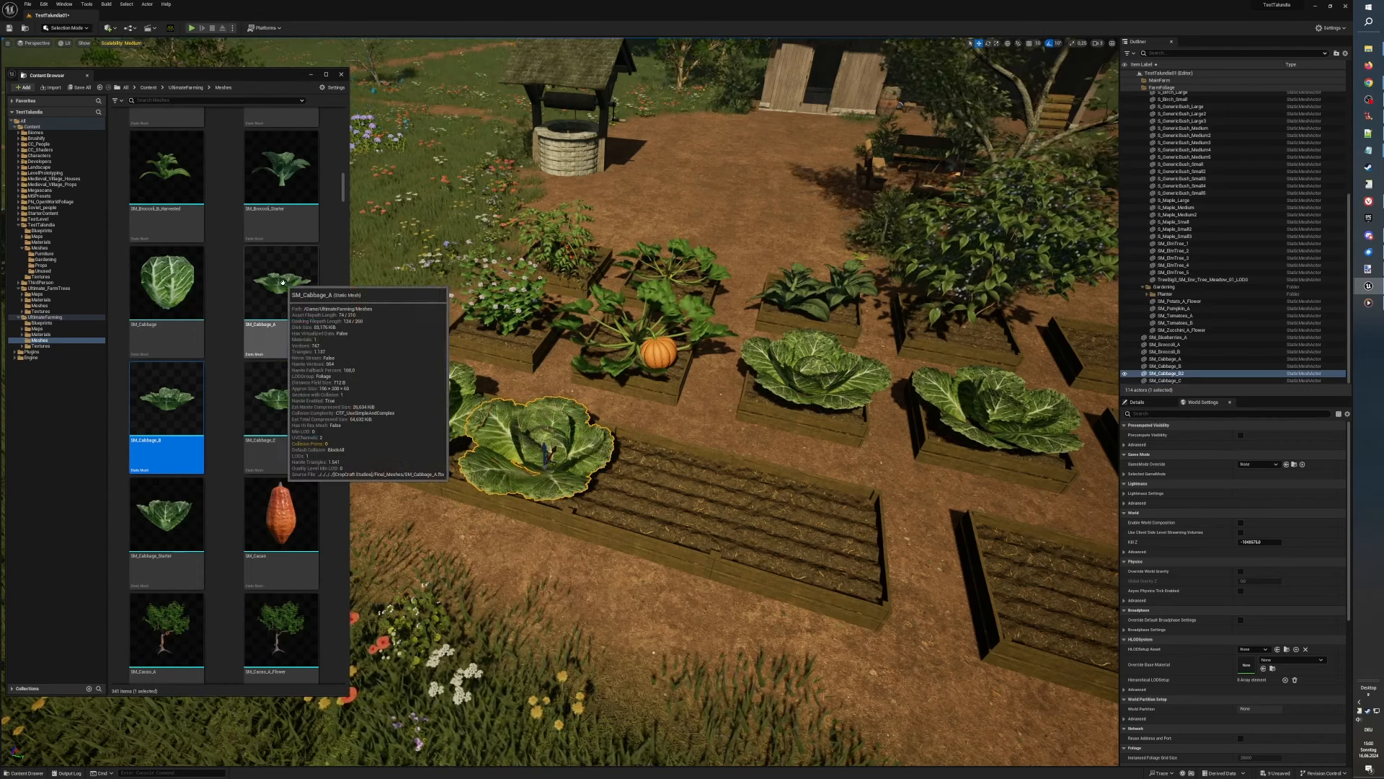
left_click(282, 281)
left_click_drag(638, 507, 669, 497)
left_click(283, 404)
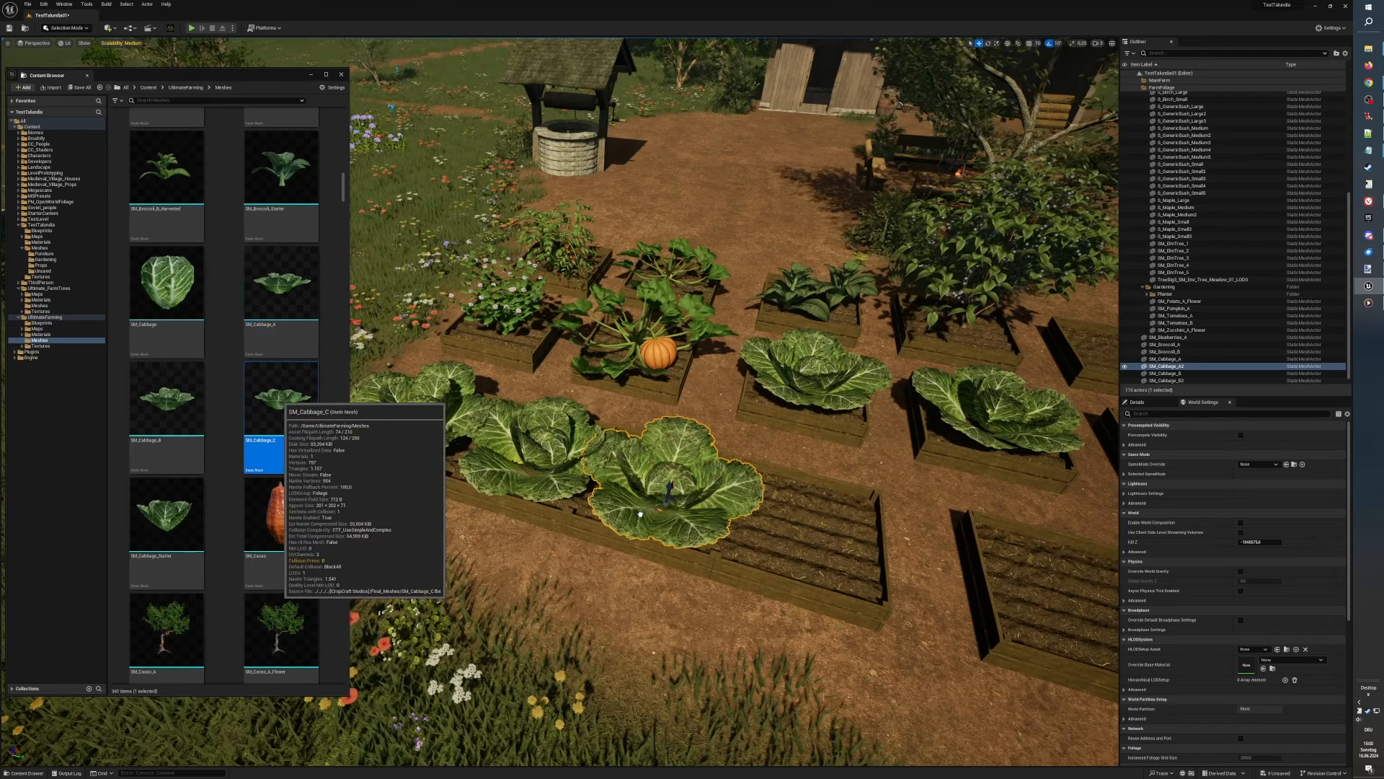
left_click_drag(773, 534, 804, 541)
Step: Start a carrot row along the rear edge of the empty bed beside the cabbages with SM_Carrot_A, SM_Carrot_B and SM_Carrot_C
right_click_drag(804, 541, 897, 498)
key("d")
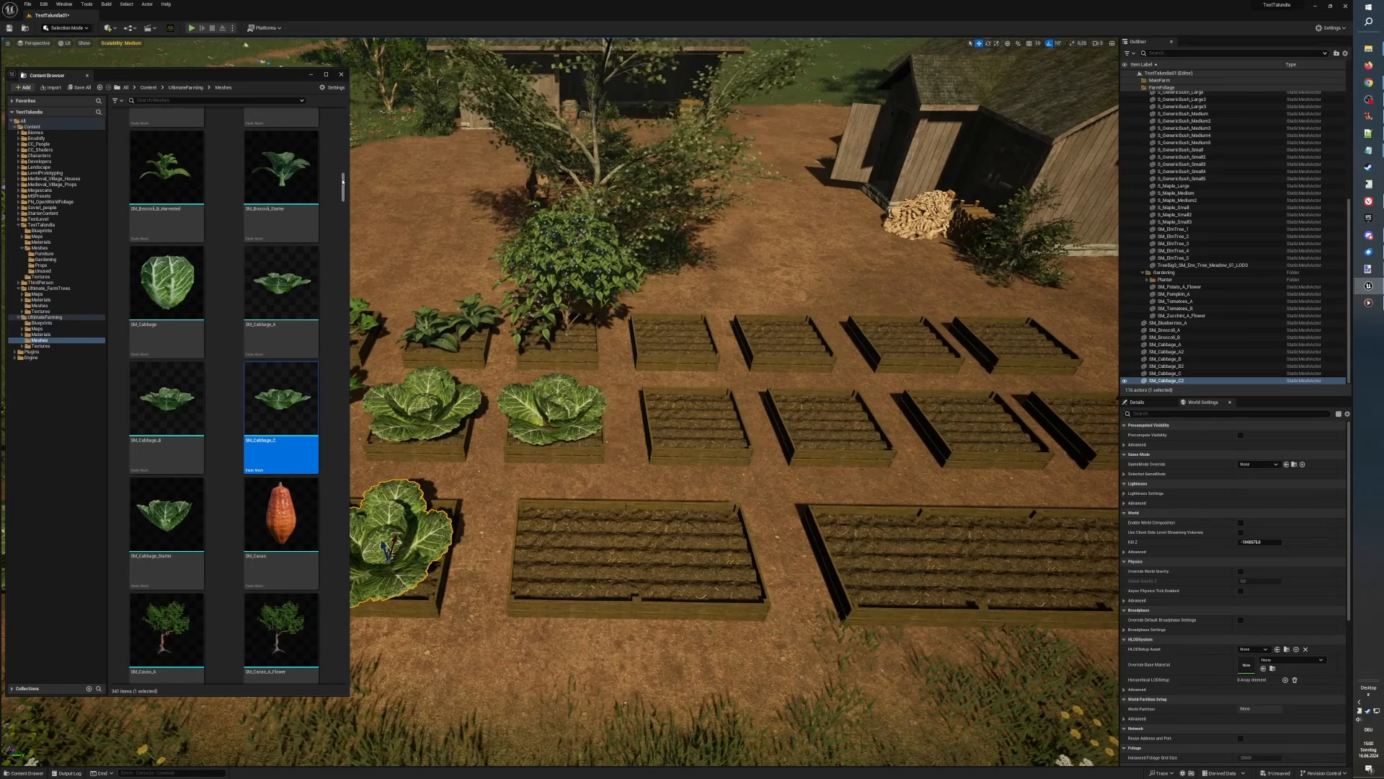
scroll(344, 181, "up", 2)
left_click_drag(344, 187, 344, 216)
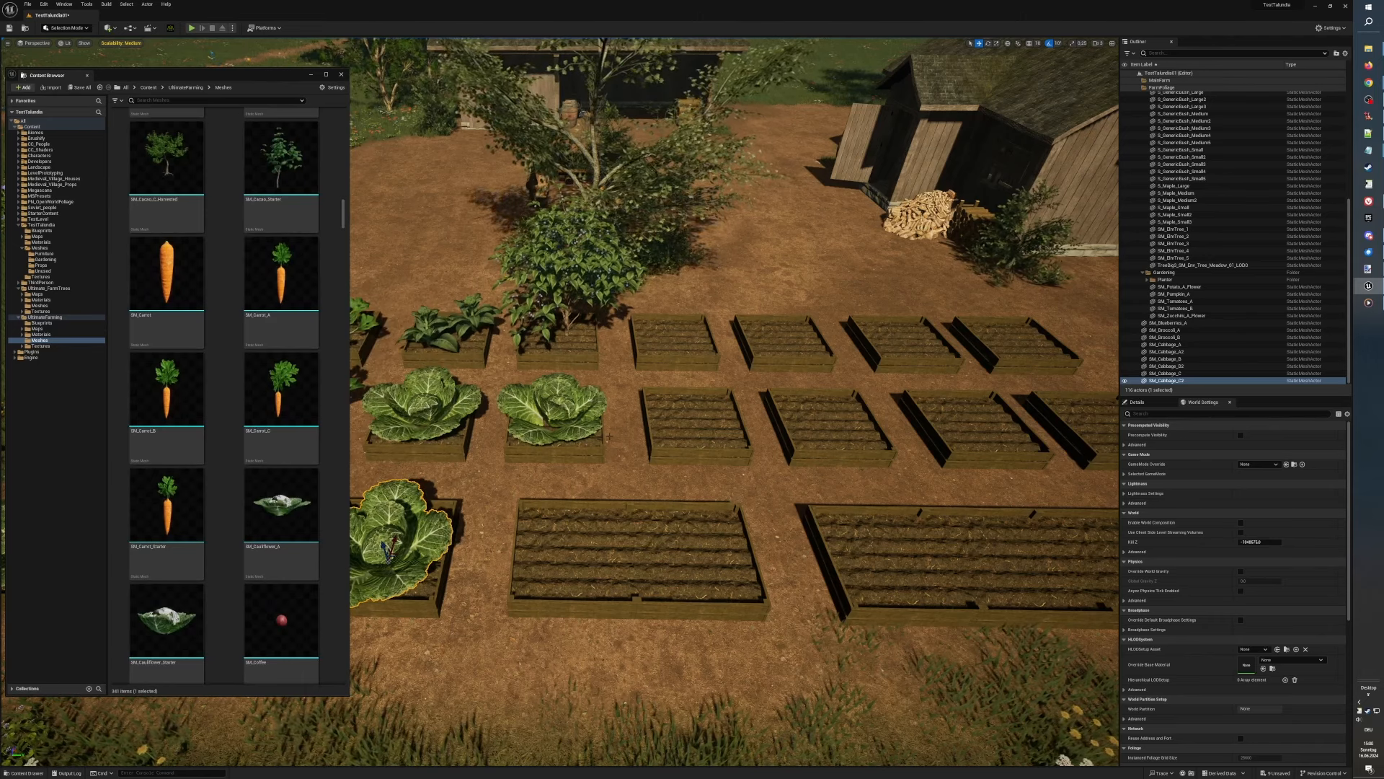
right_click_drag(609, 437, 681, 404)
scroll(611, 450, "up", 3)
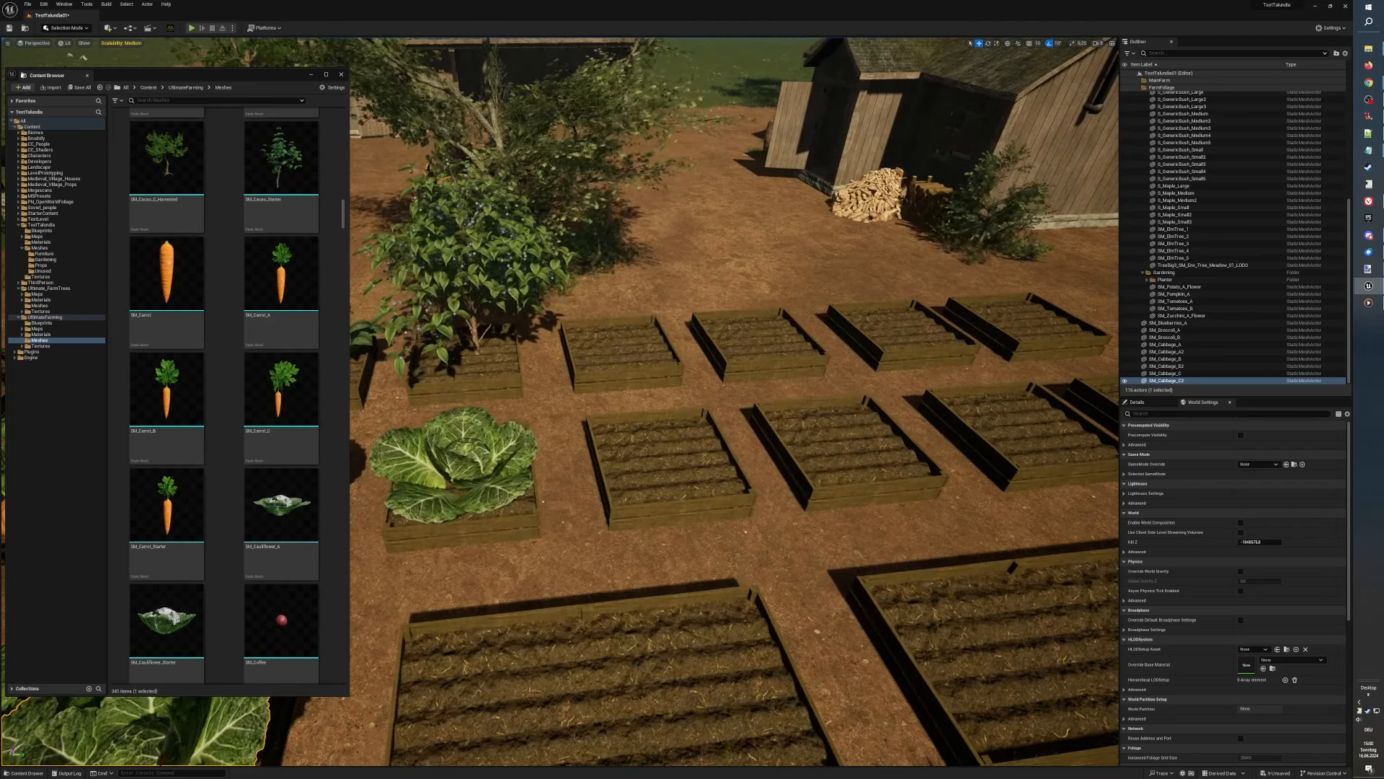
scroll(610, 450, "up", 4)
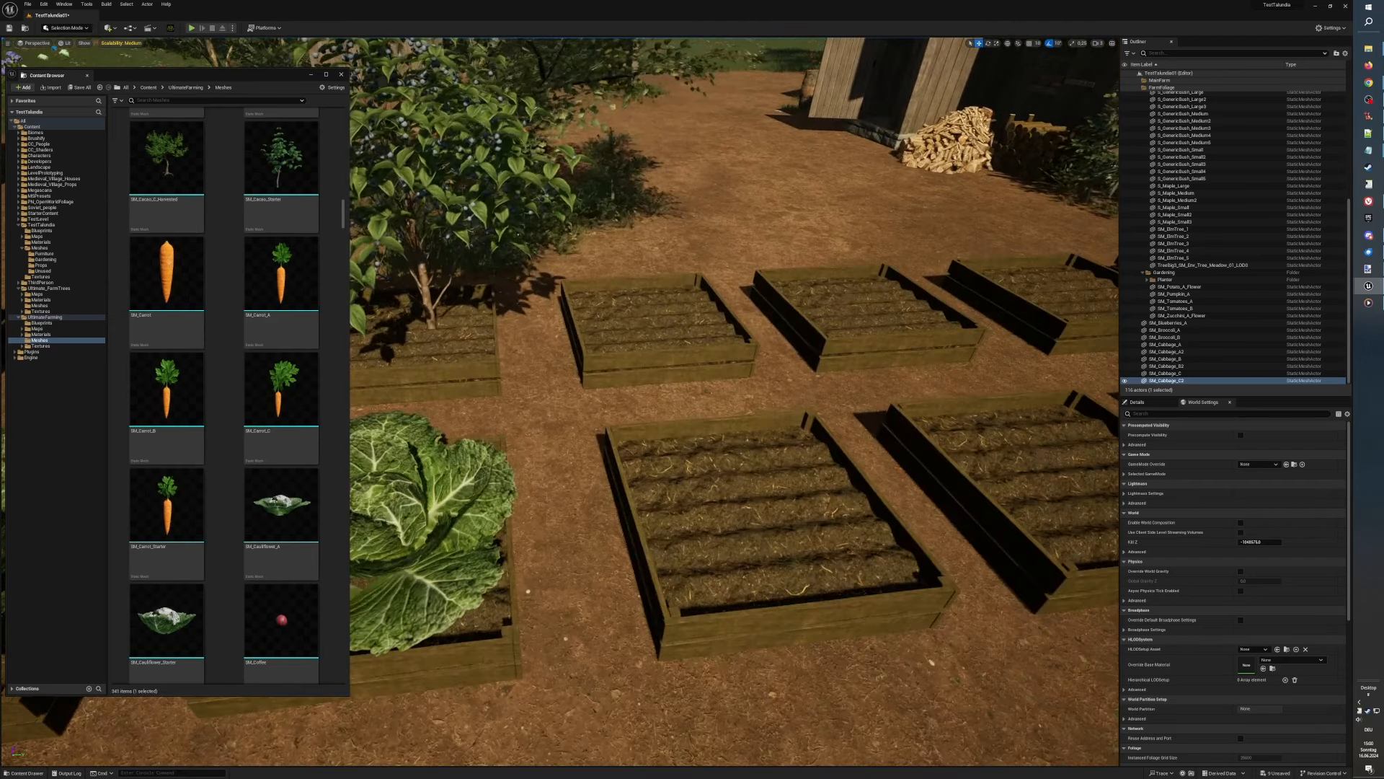
left_click(282, 296)
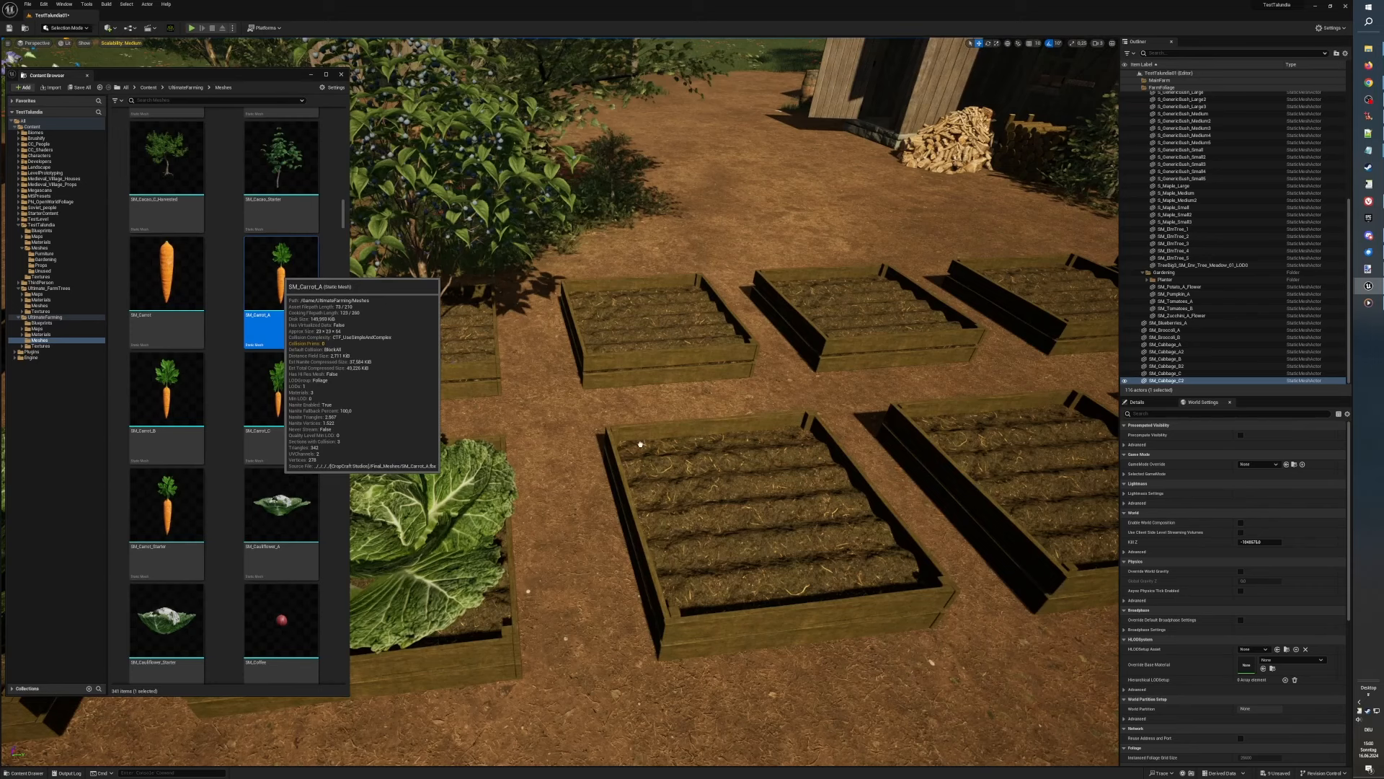
left_click_drag(661, 459, 661, 460)
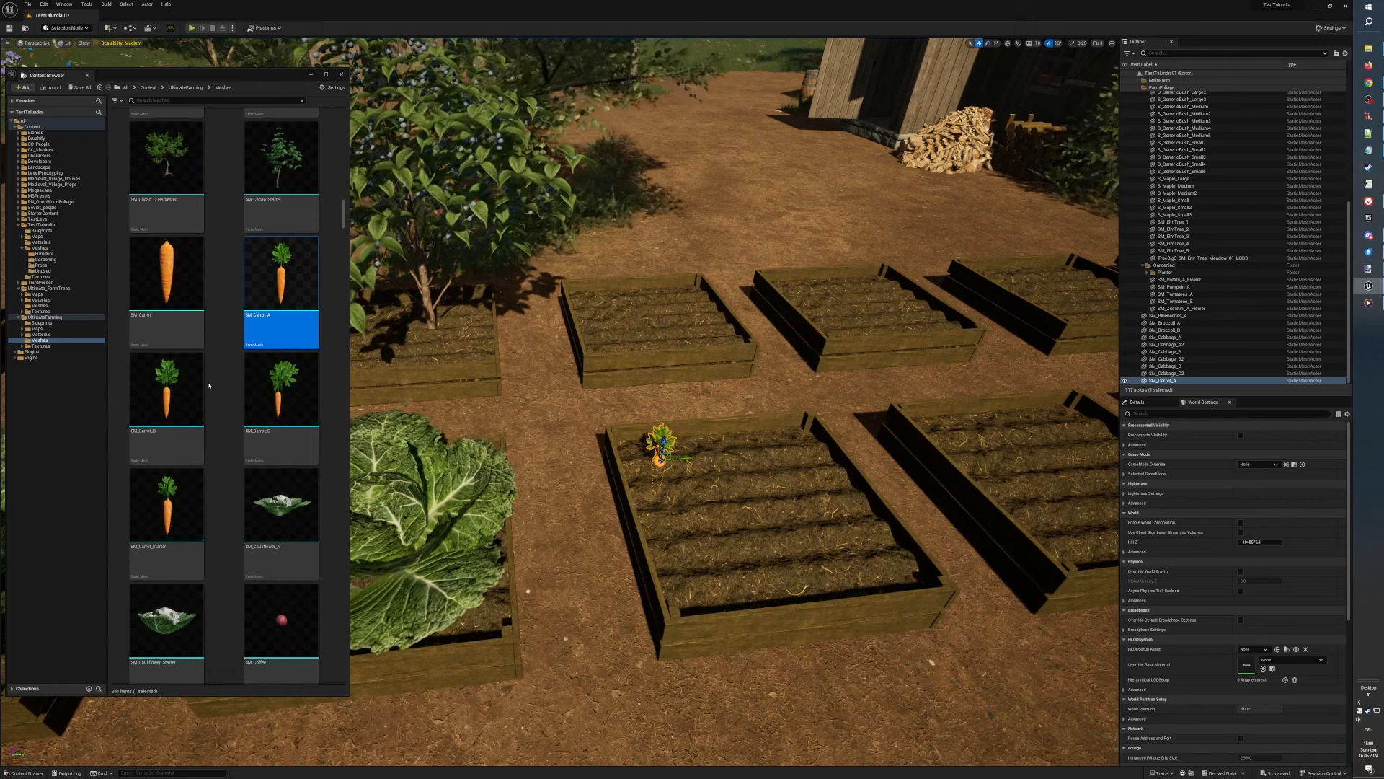
left_click(168, 385)
left_click_drag(167, 385, 706, 462)
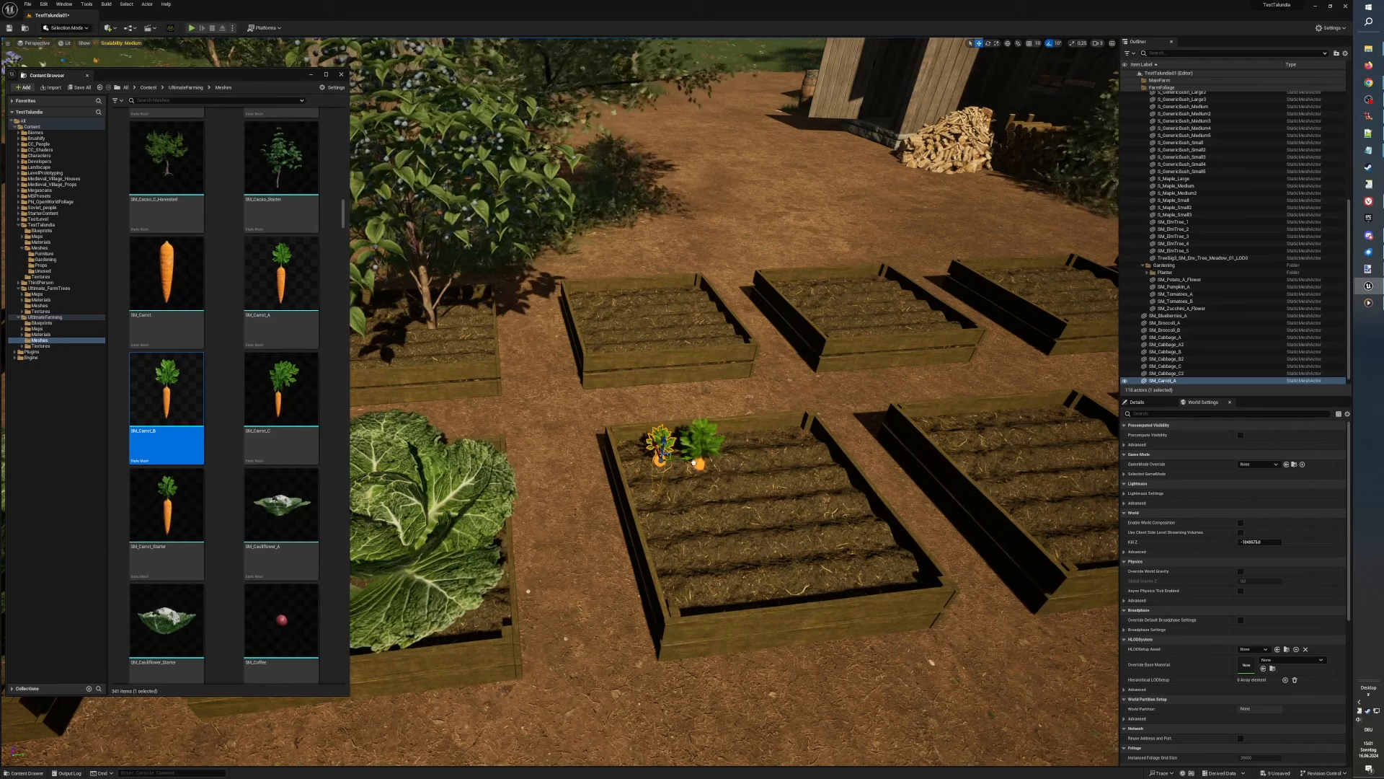
left_click(307, 407)
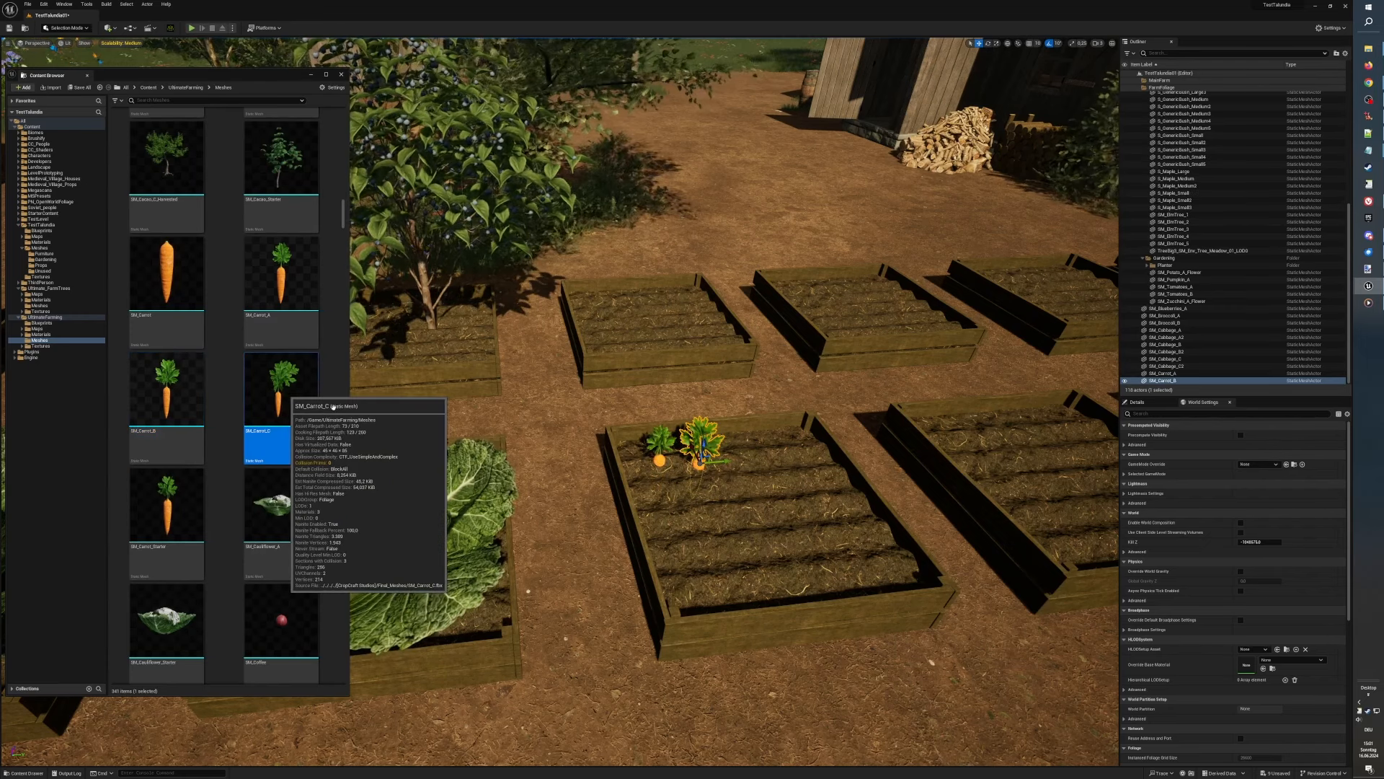
left_click_drag(734, 458, 736, 459)
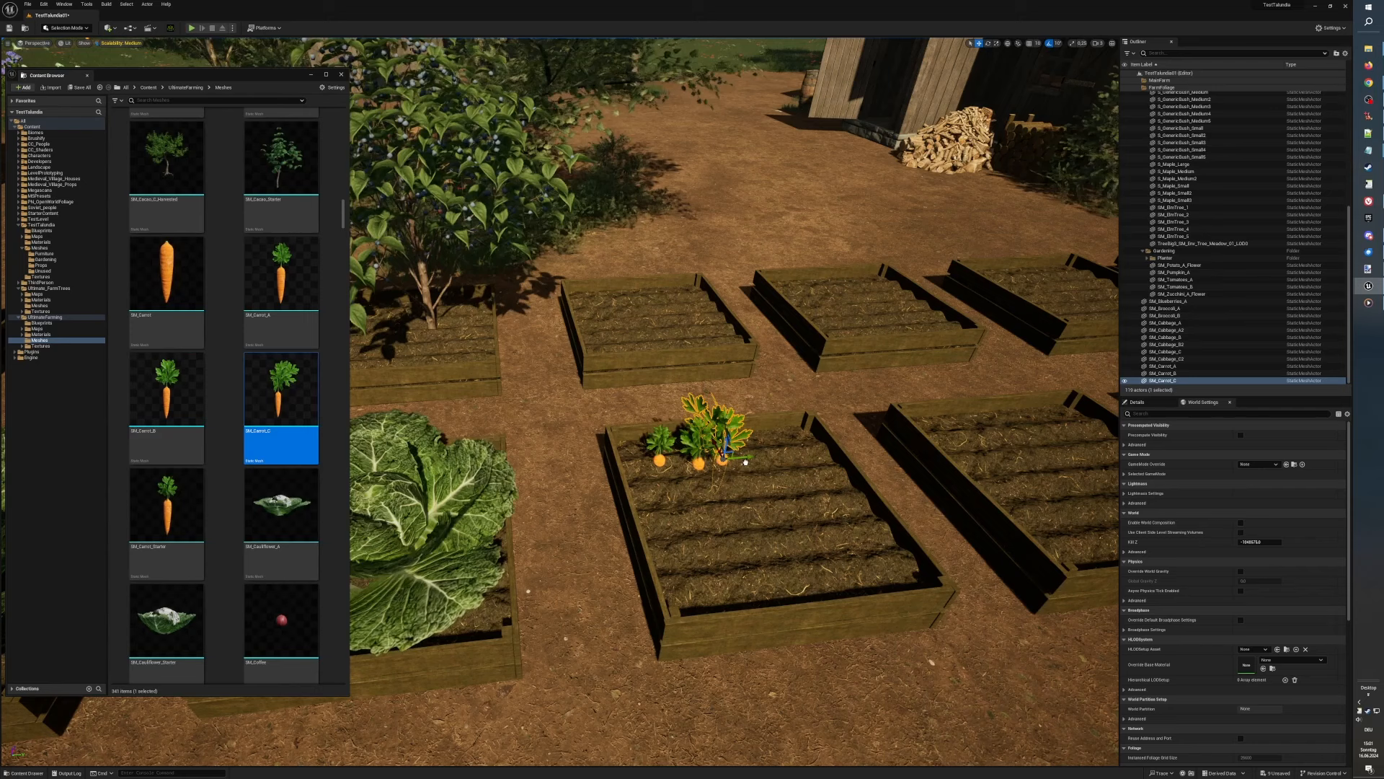
Step: Extend the carrot row with a copy of SM_Carrot_C, an SM_Carrot_Starter at its far end and an SM_Carrot_A between them
left_click_drag(750, 460, 778, 460, "alt")
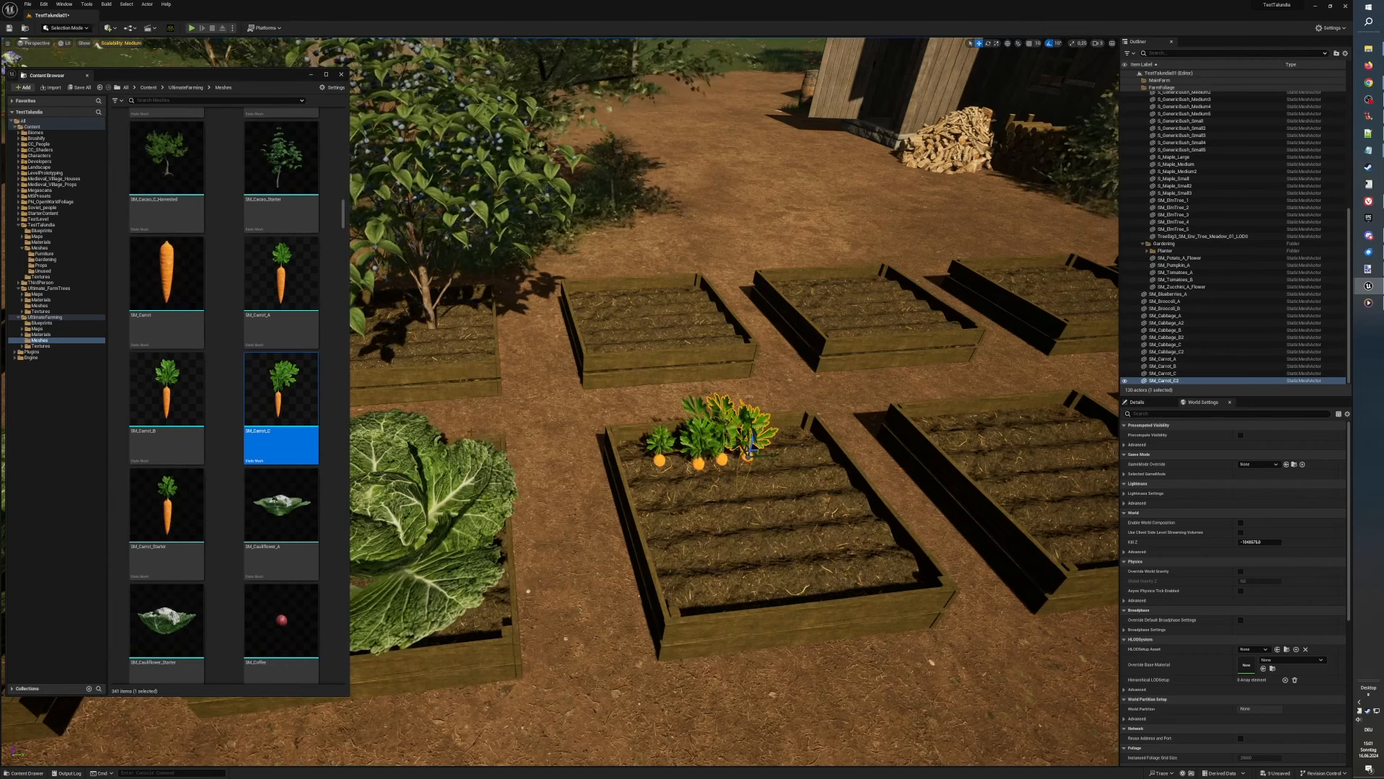
left_click_drag(166, 499, 461, 514)
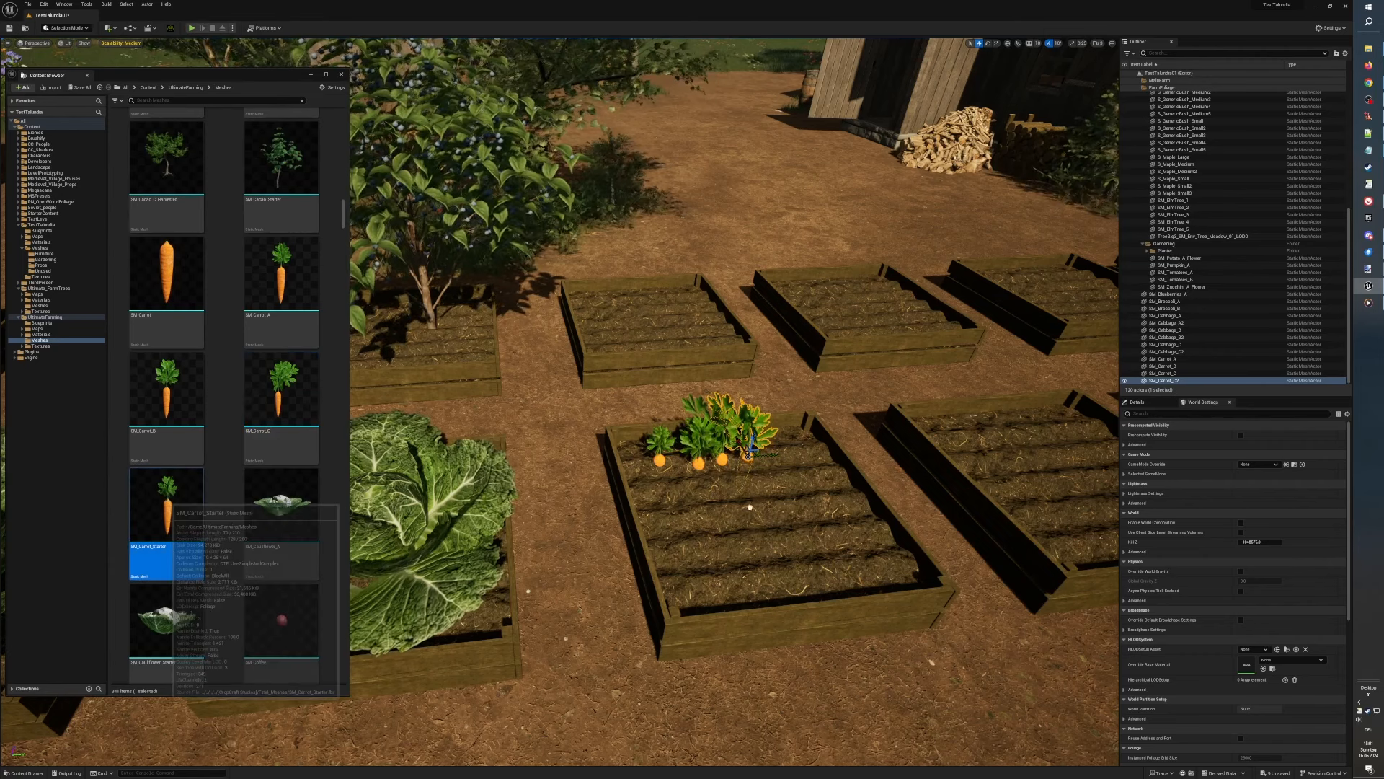
left_click_drag(750, 507, 809, 452)
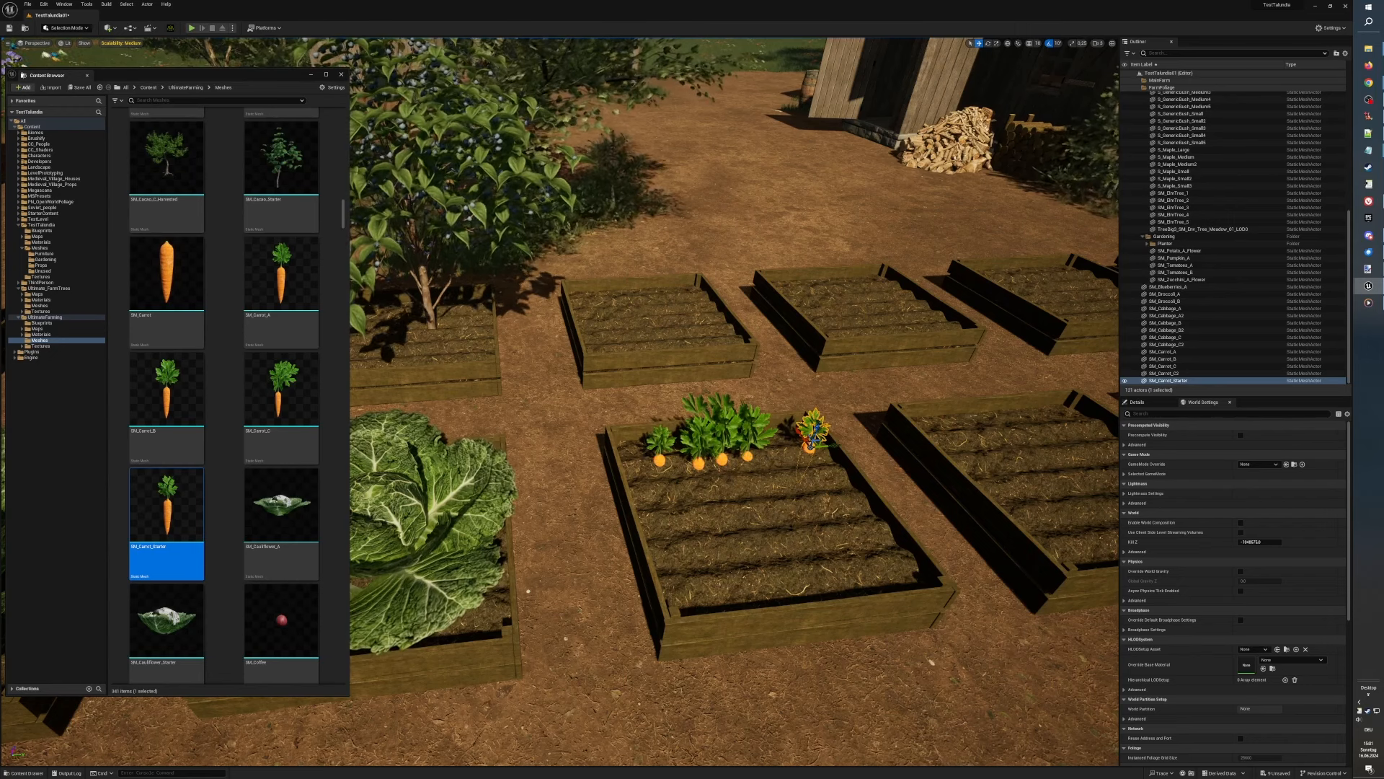
left_click(247, 264)
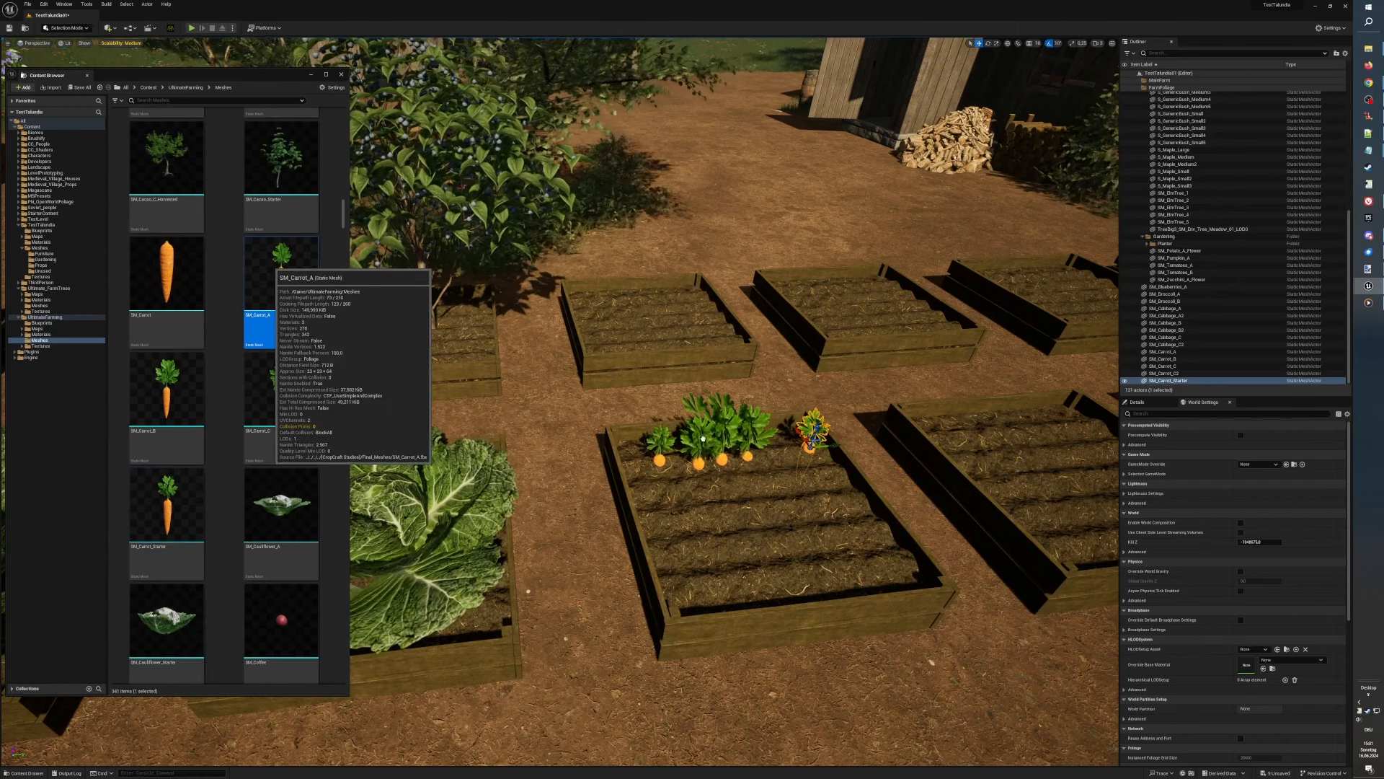
left_click_drag(267, 260, 768, 453)
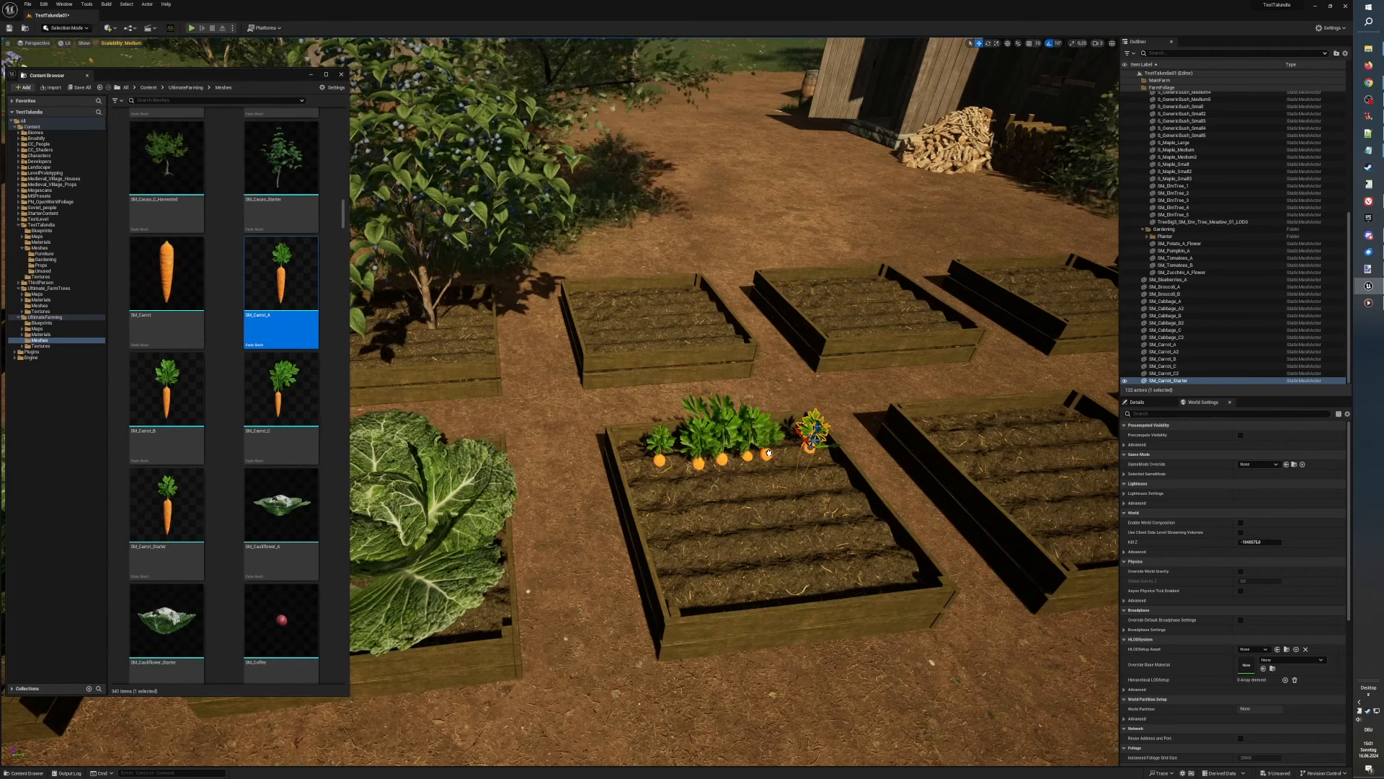
Step: Fill the gap in the carrot row between the last SM_Carrot_A and the SM_Carrot_Starter with an SM_Carrot_B
left_click(167, 393)
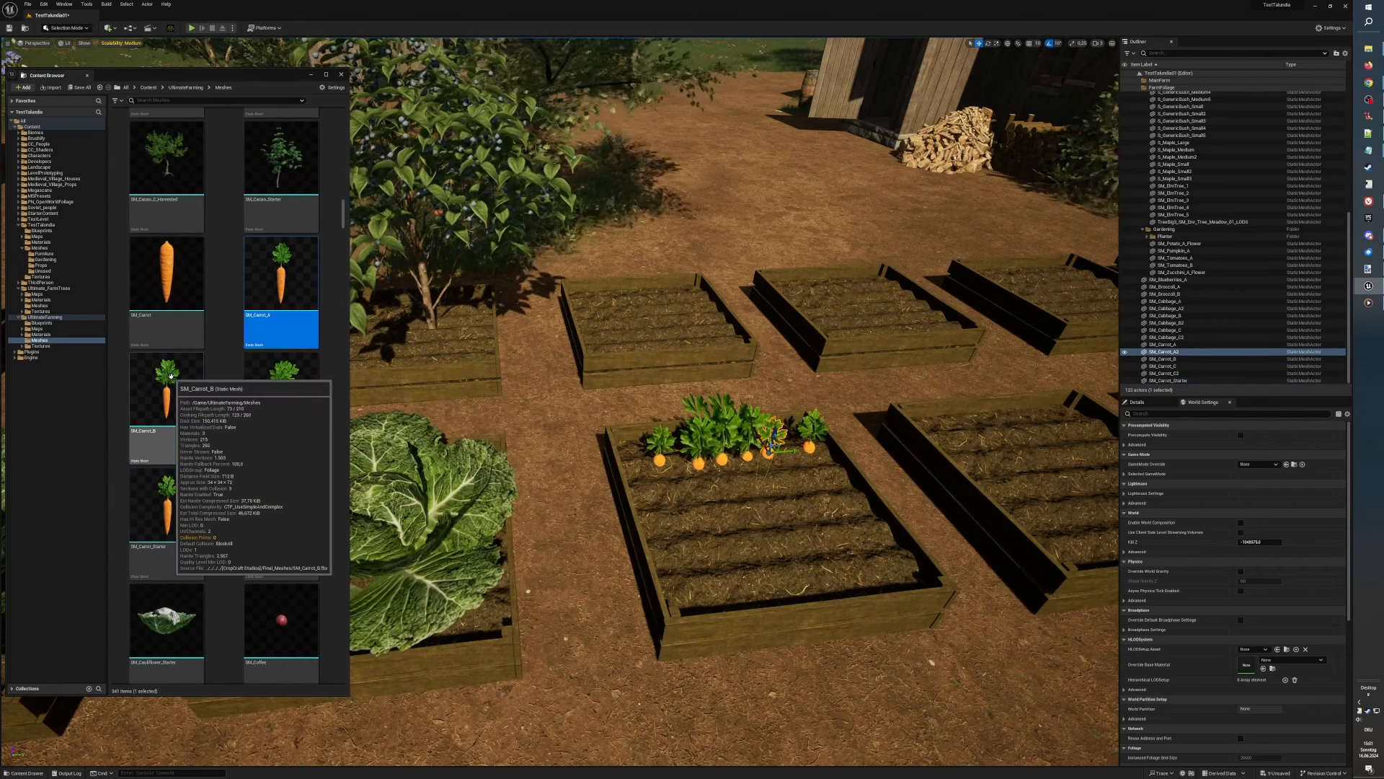
left_click_drag(731, 450, 797, 443)
Step: Duplicate the complete seven-plant carrot row twice, placing one copy across the middle of the bed and one near its front edge
left_click(661, 448)
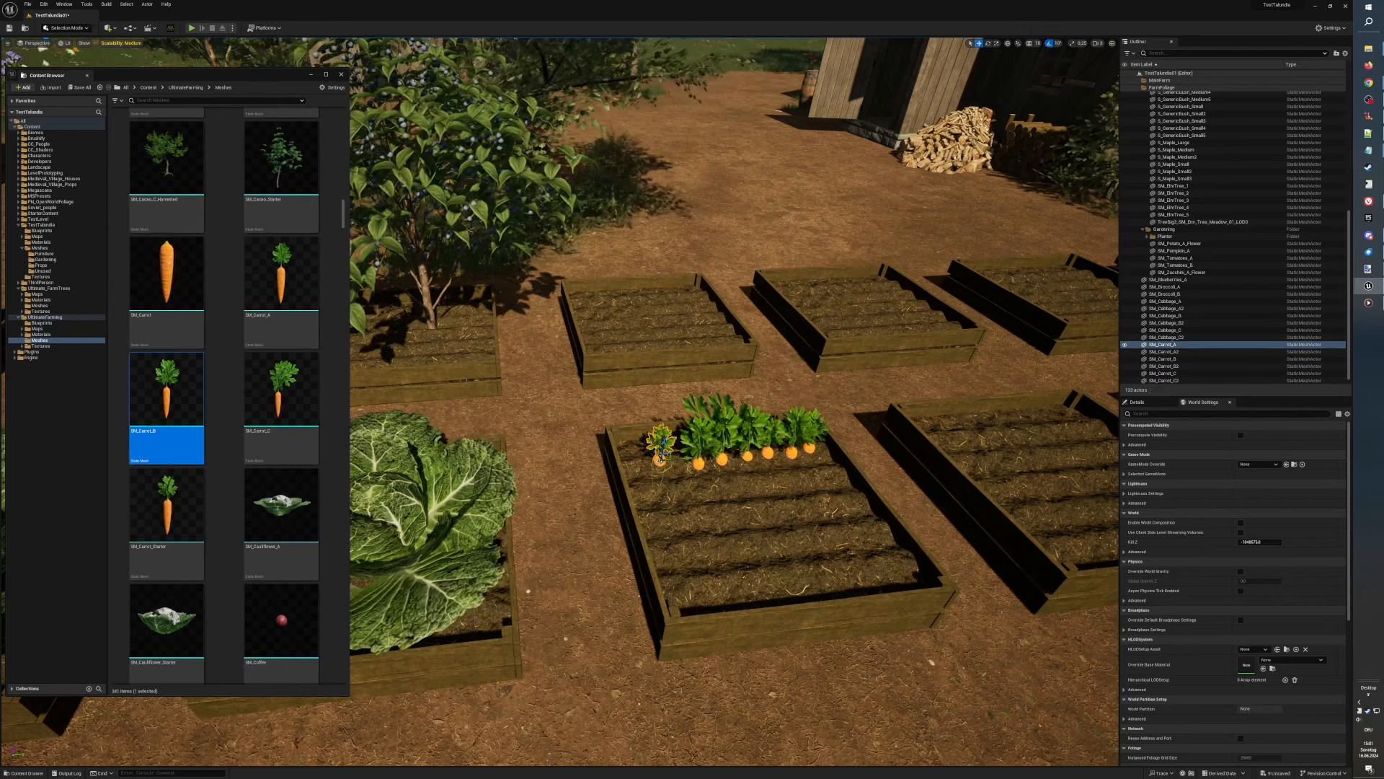
left_click(700, 454, "ctrl")
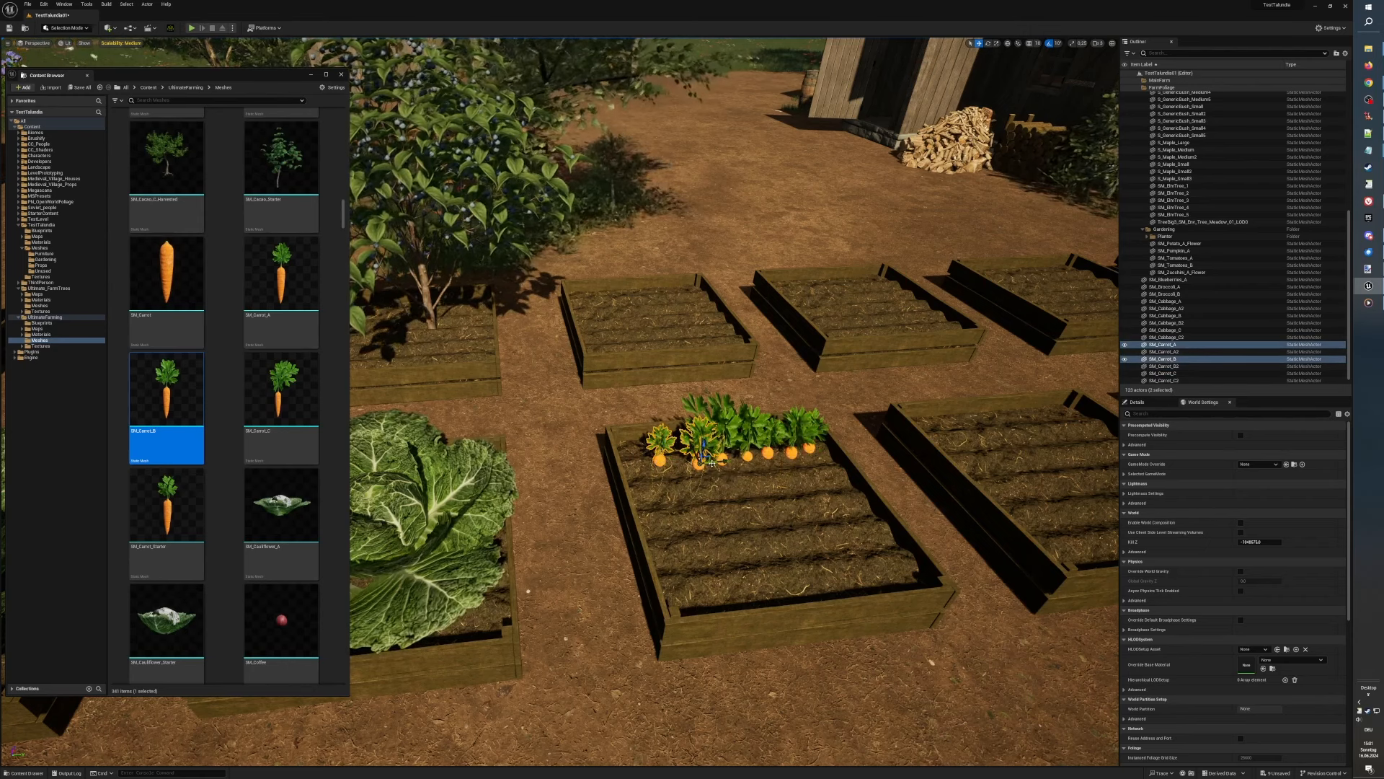
left_click(724, 455, "ctrl")
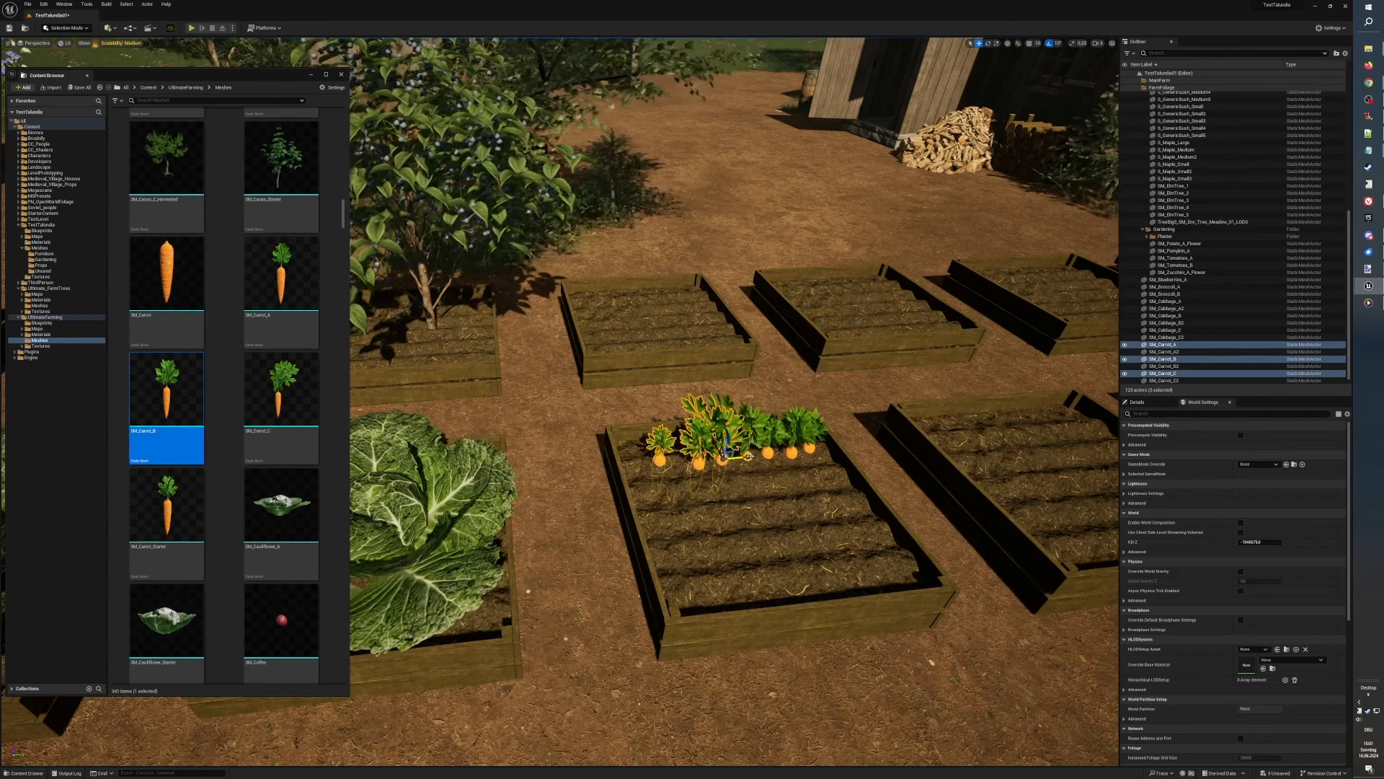
left_click(768, 456, "ctrl")
left_click(792, 453, "ctrl")
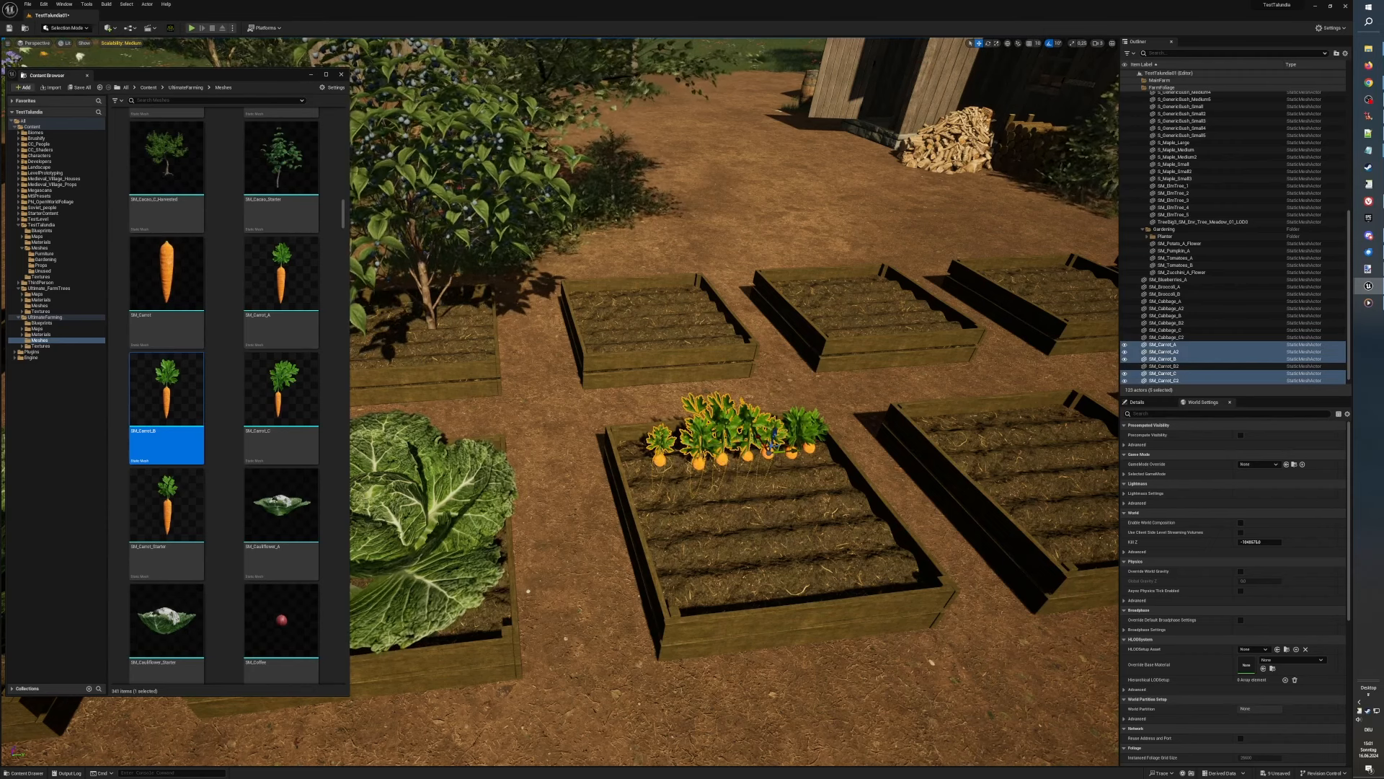
left_click(809, 448, "ctrl")
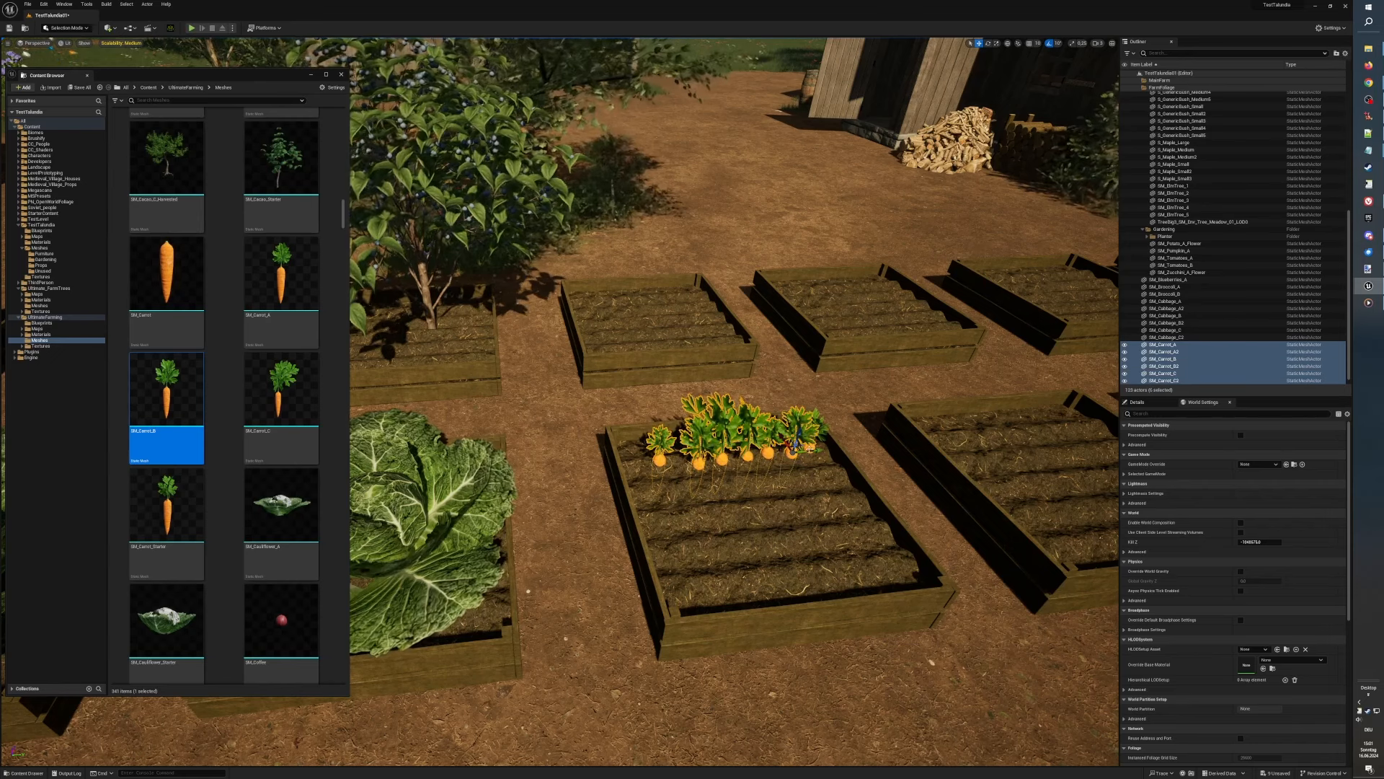
left_click(812, 441, "ctrl")
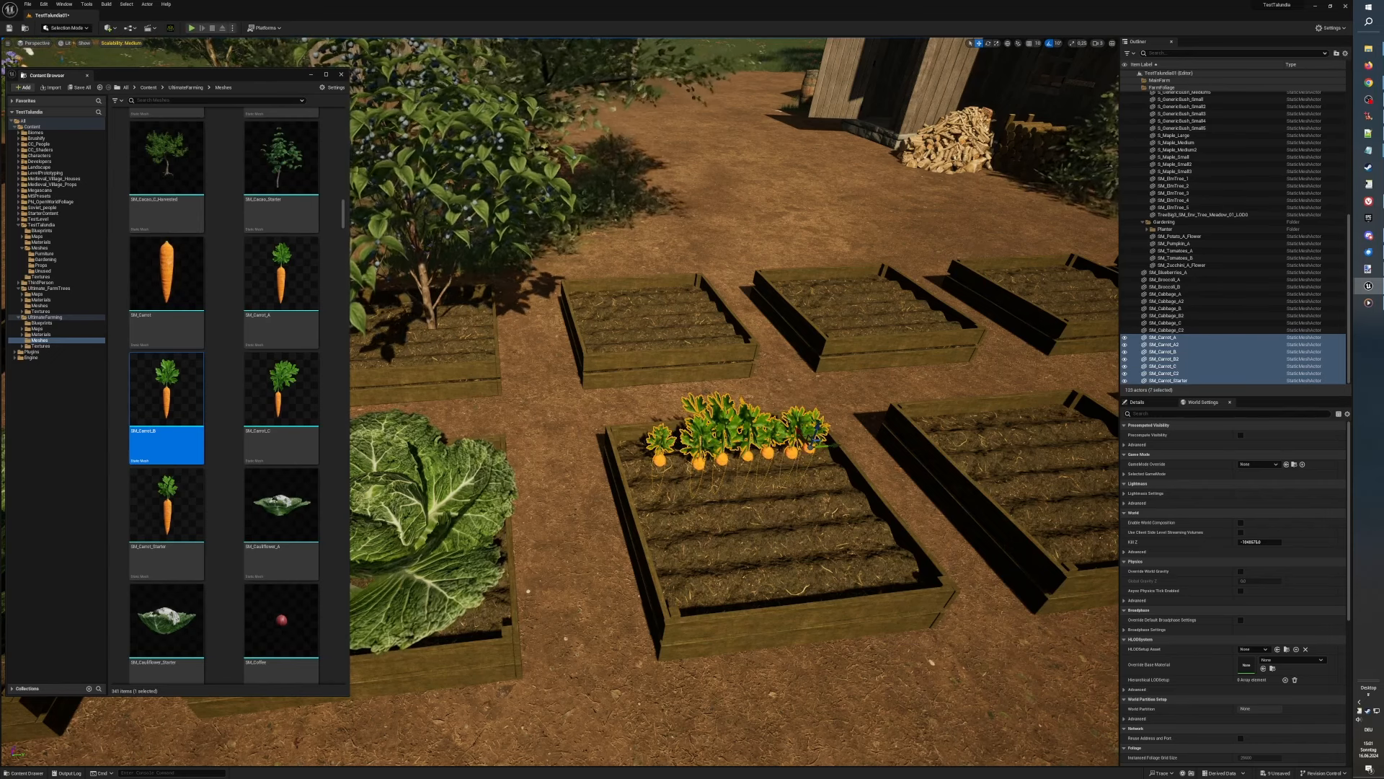
key("ctrl+d")
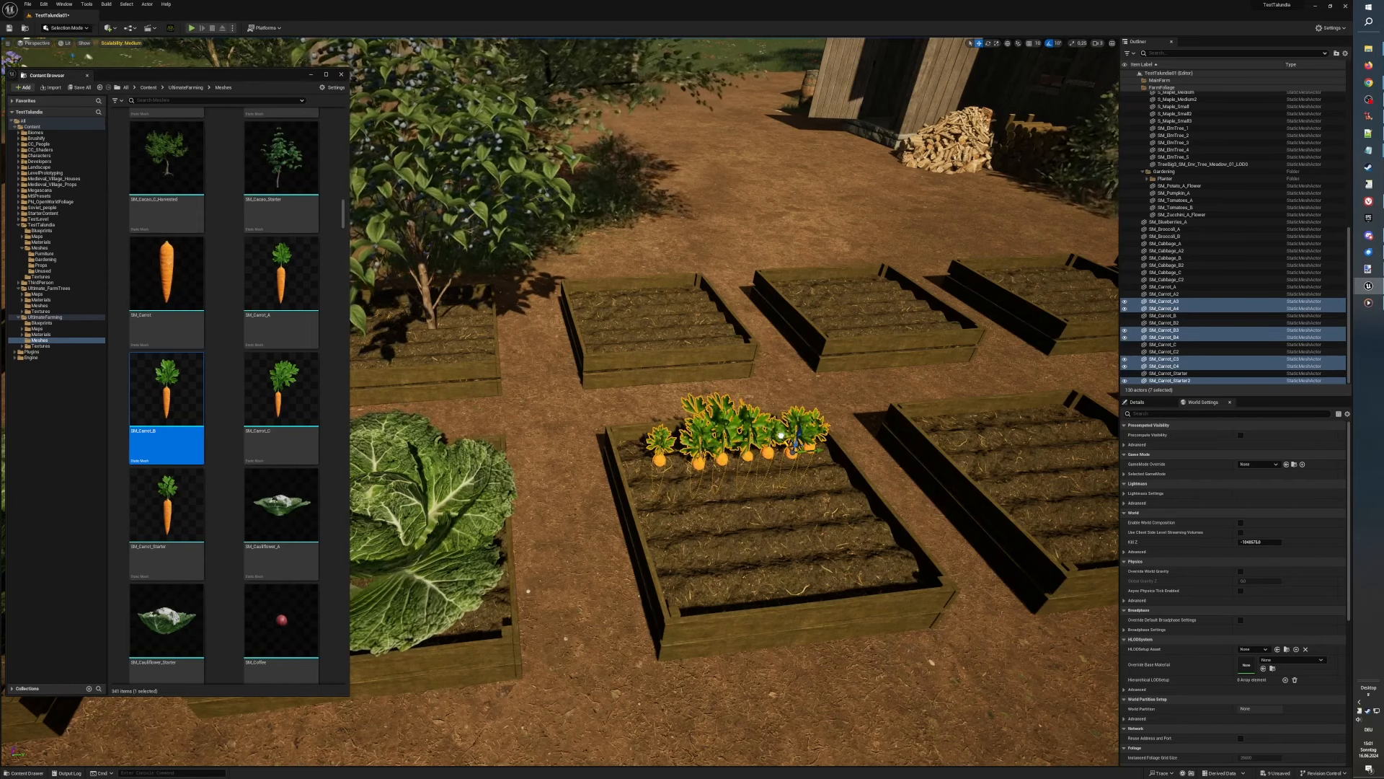
left_click_drag(796, 445, 873, 553)
right_click_drag(839, 538, 941, 537)
key("a")
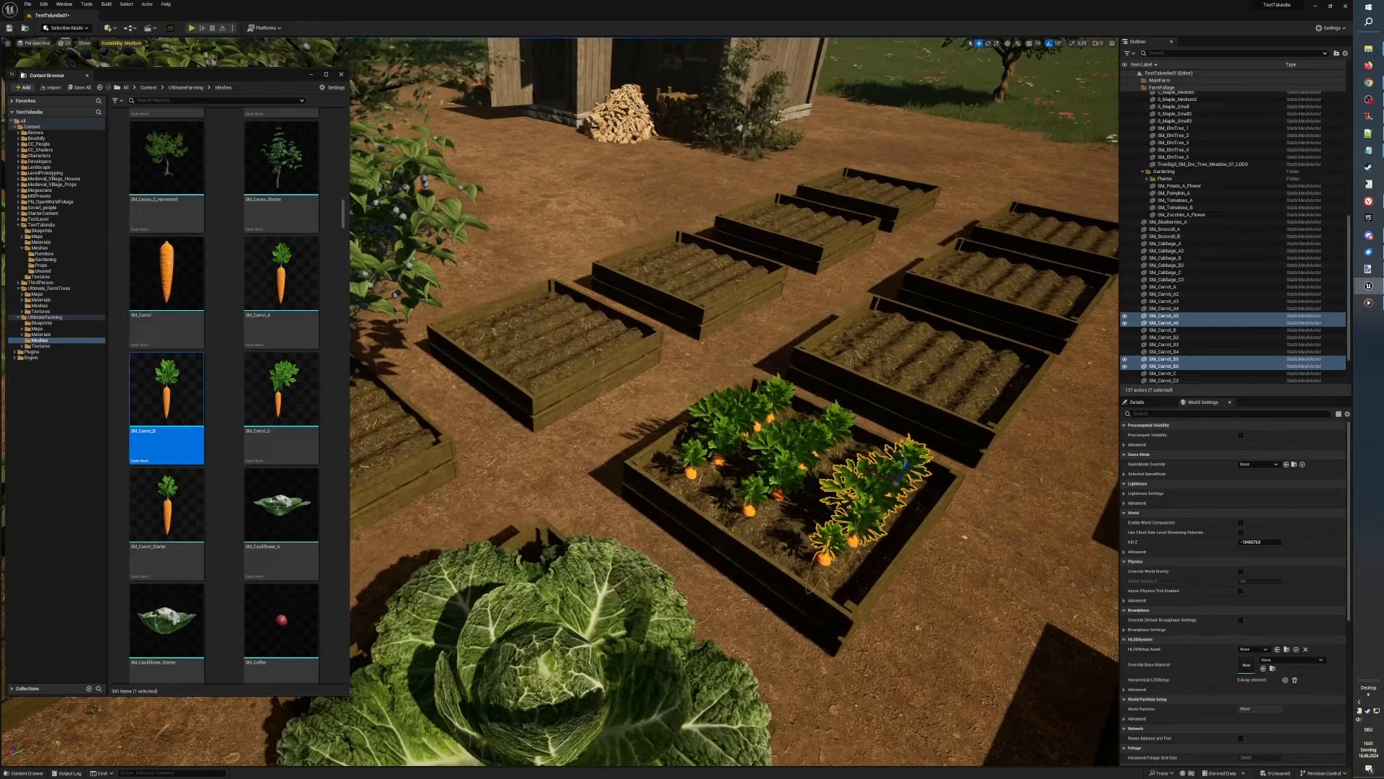
Step: Duplicate the front carrot row, rotate the copy to reverse its order, and set it between the middle and front rows
key("ctrl+d")
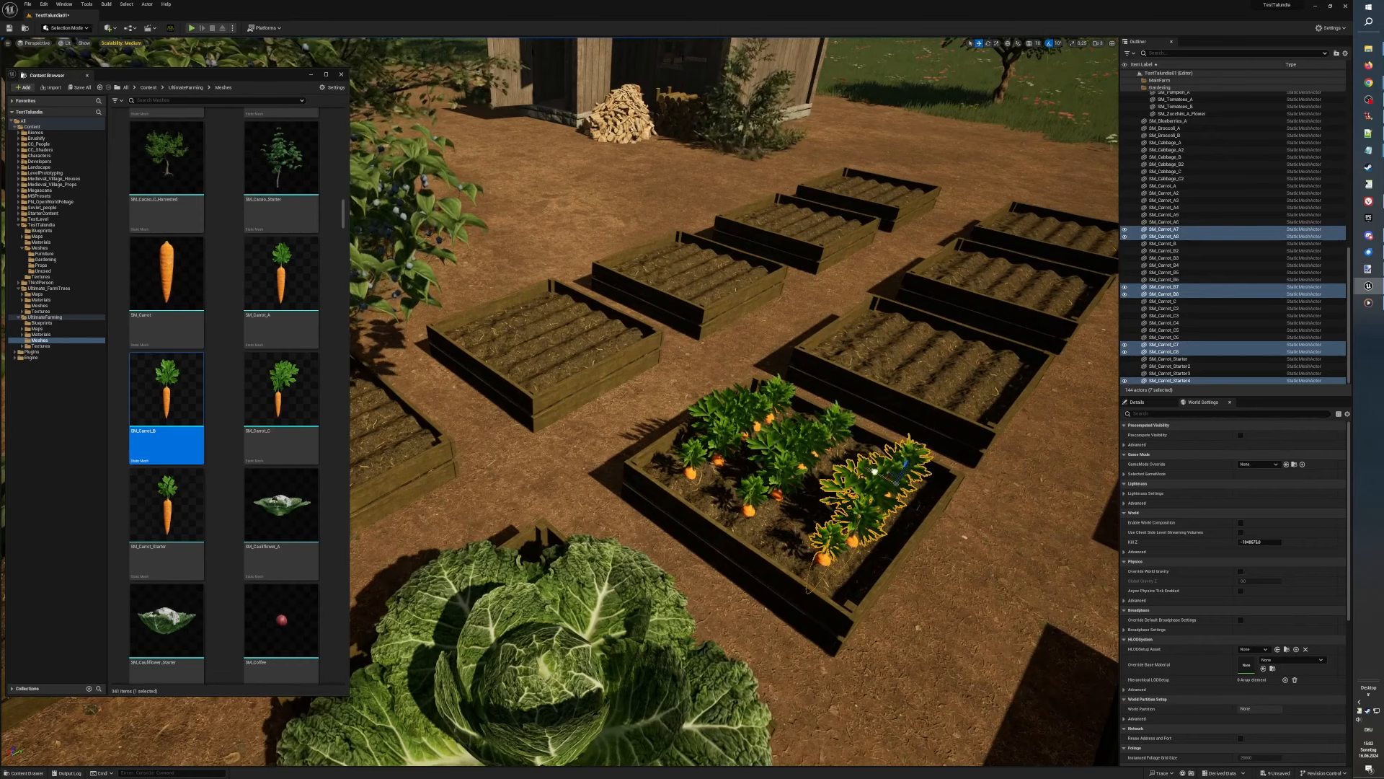
left_click_drag(866, 471, 844, 455)
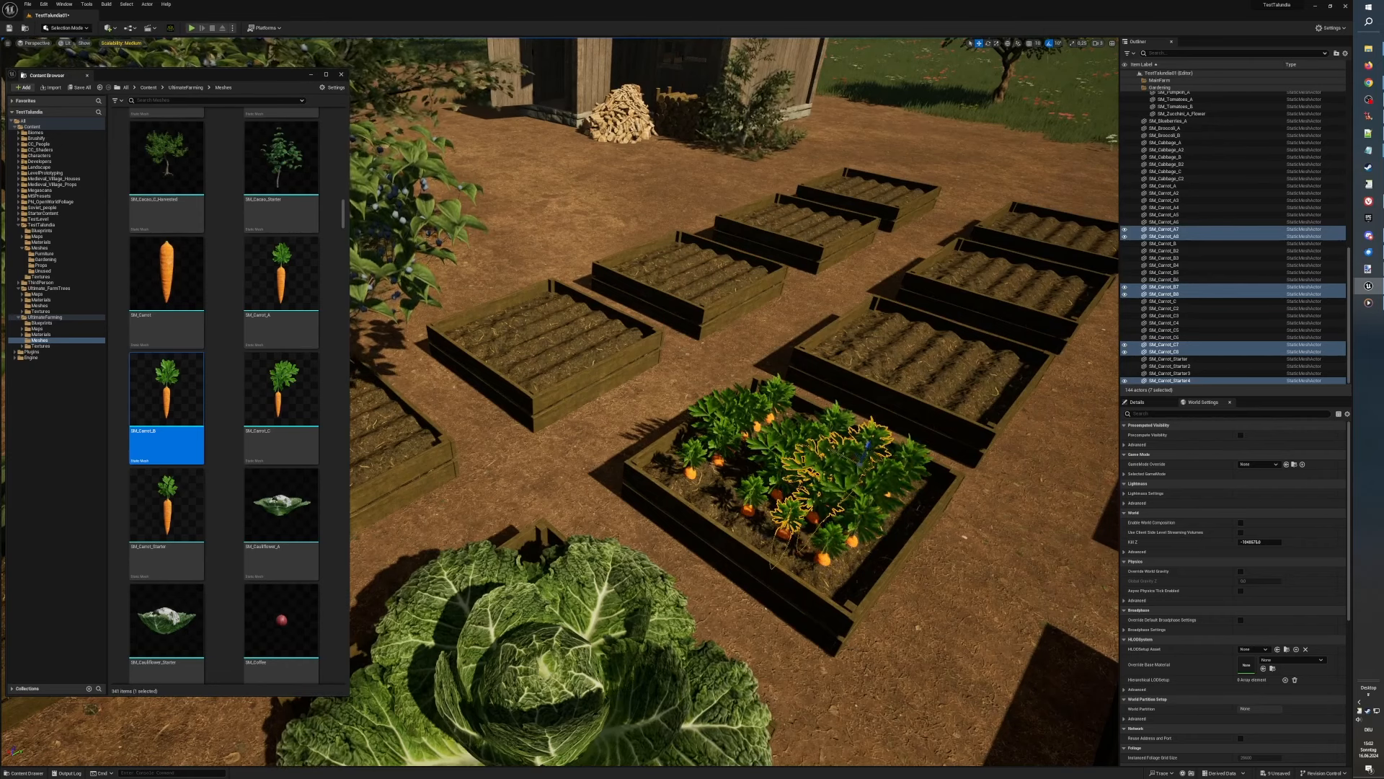
key("e")
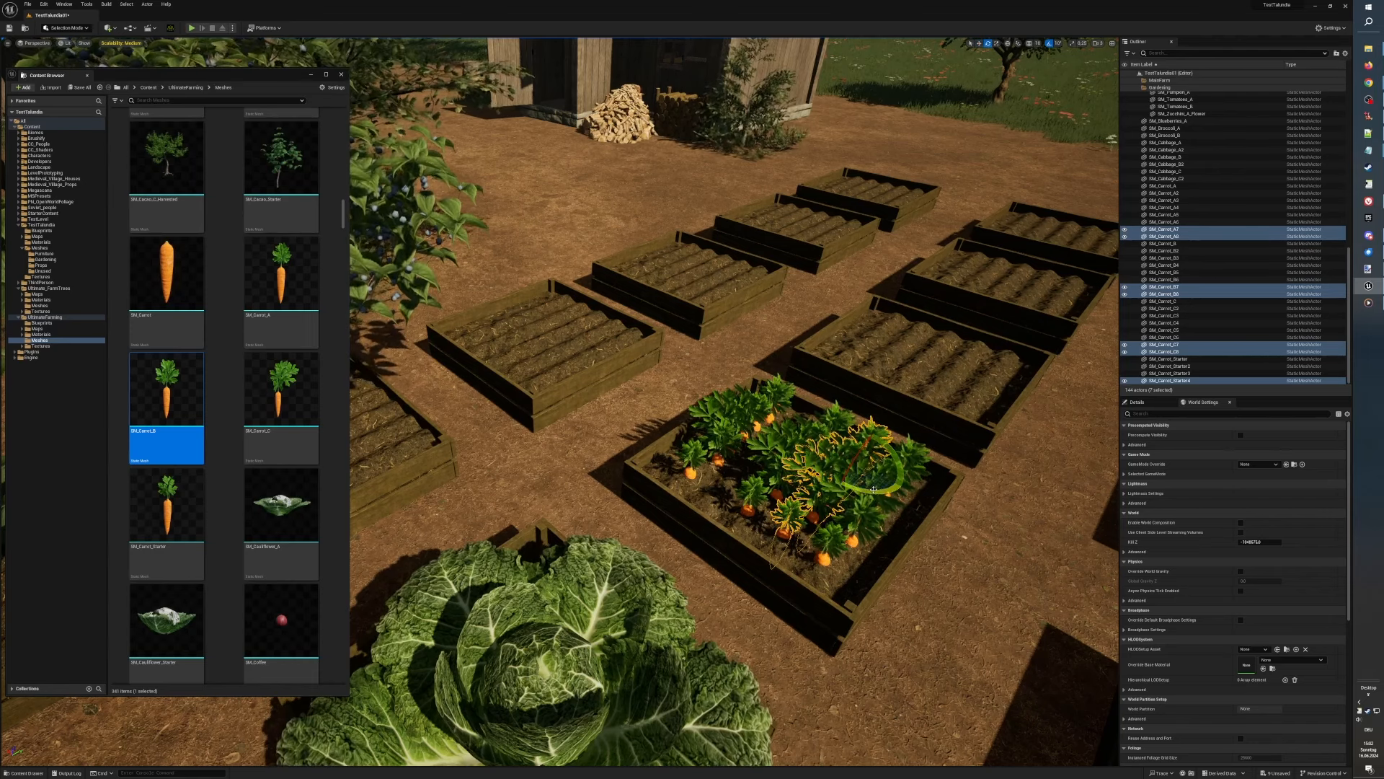
left_click_drag(877, 485, 835, 482)
left_click_drag(836, 432, 919, 498)
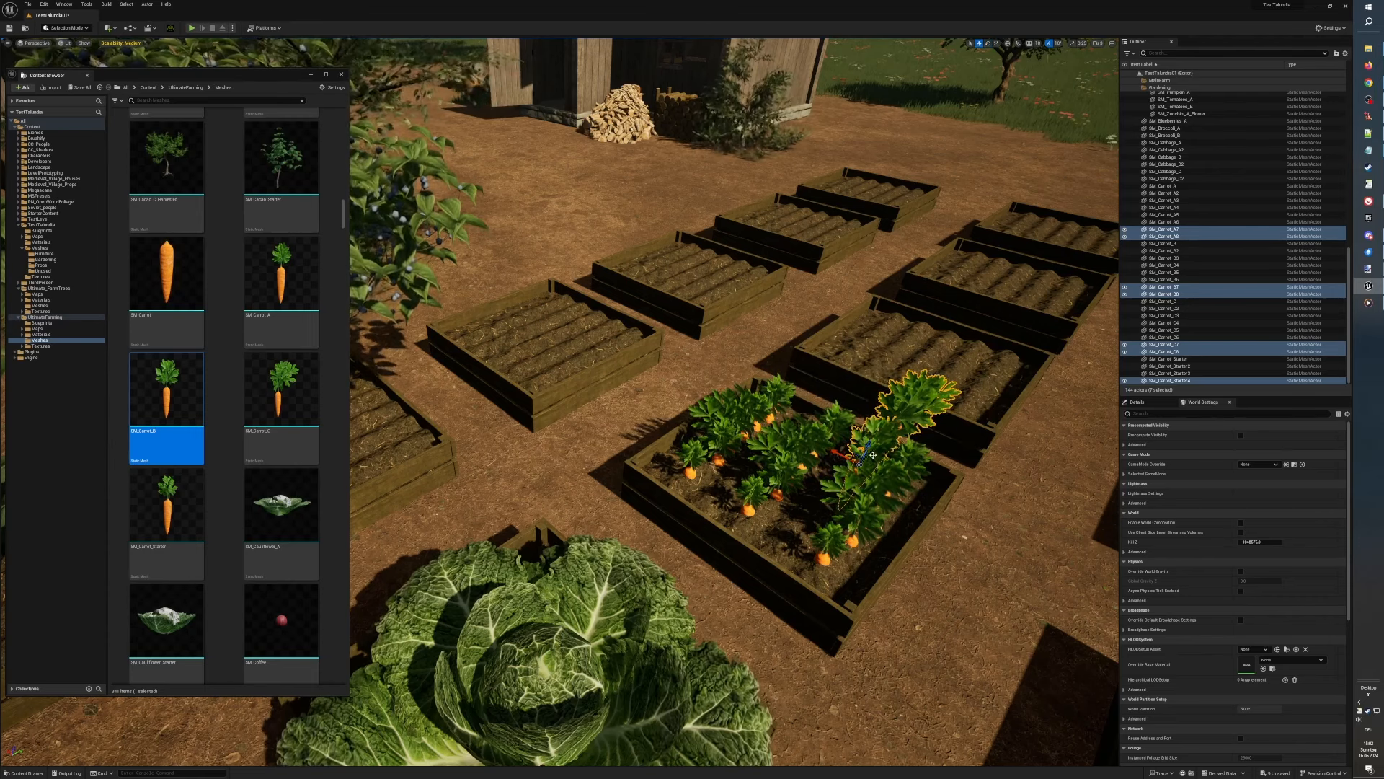
left_click_drag(872, 455, 812, 504)
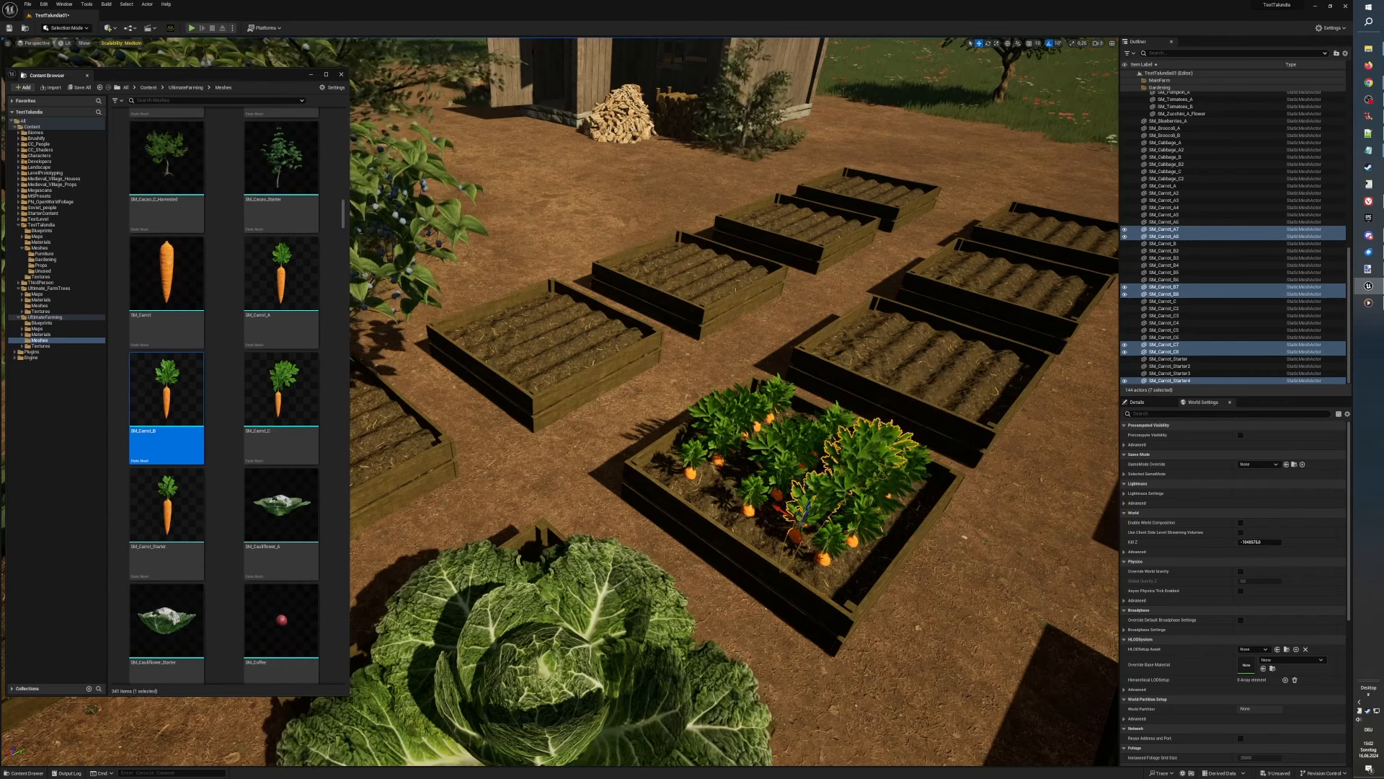
Step: Duplicate the rotated carrot row and position the copy between the rear and middle rows of the bed
key("ctrl+d")
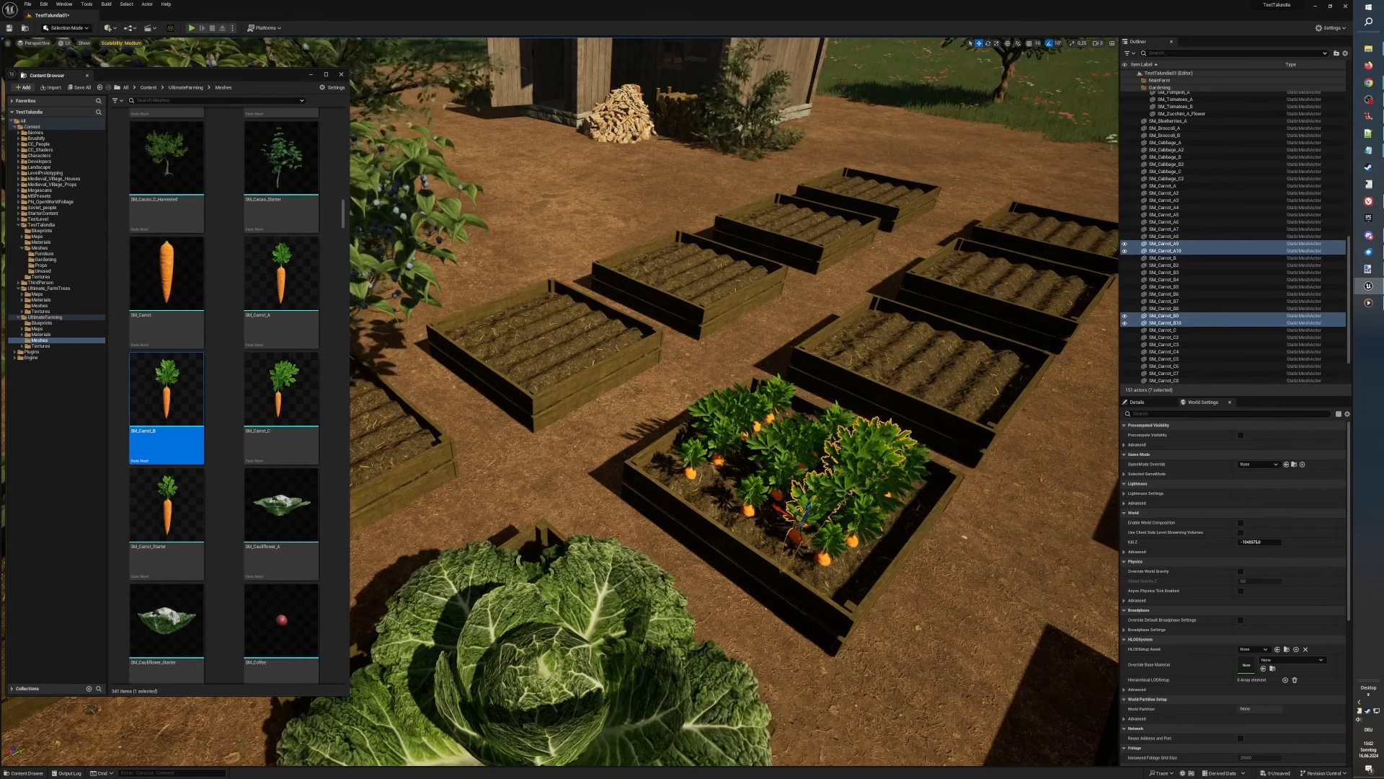
left_click_drag(784, 509, 716, 460)
key("d")
right_click_drag(809, 558, 809, 558)
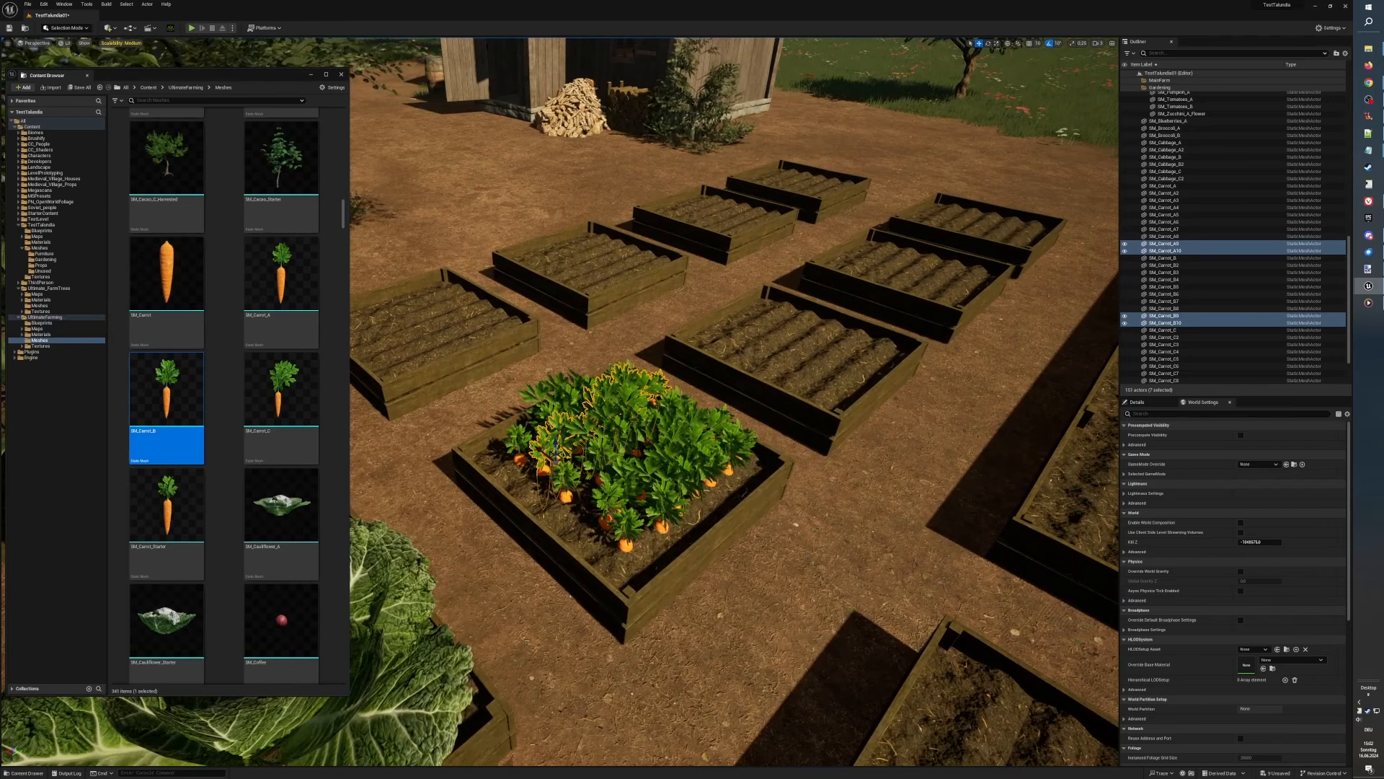
right_click_drag(809, 557, 700, 559)
key("d")
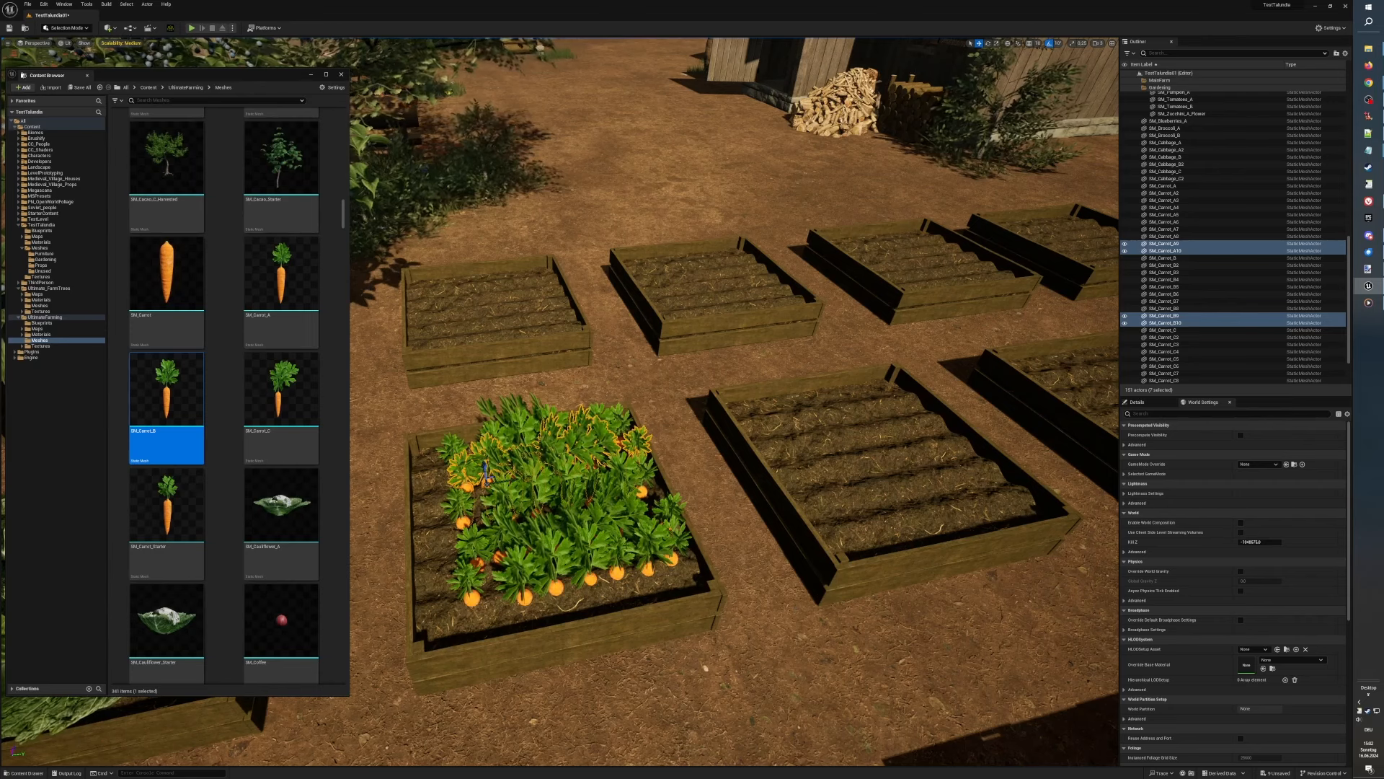
left_click_drag(502, 483, 485, 489)
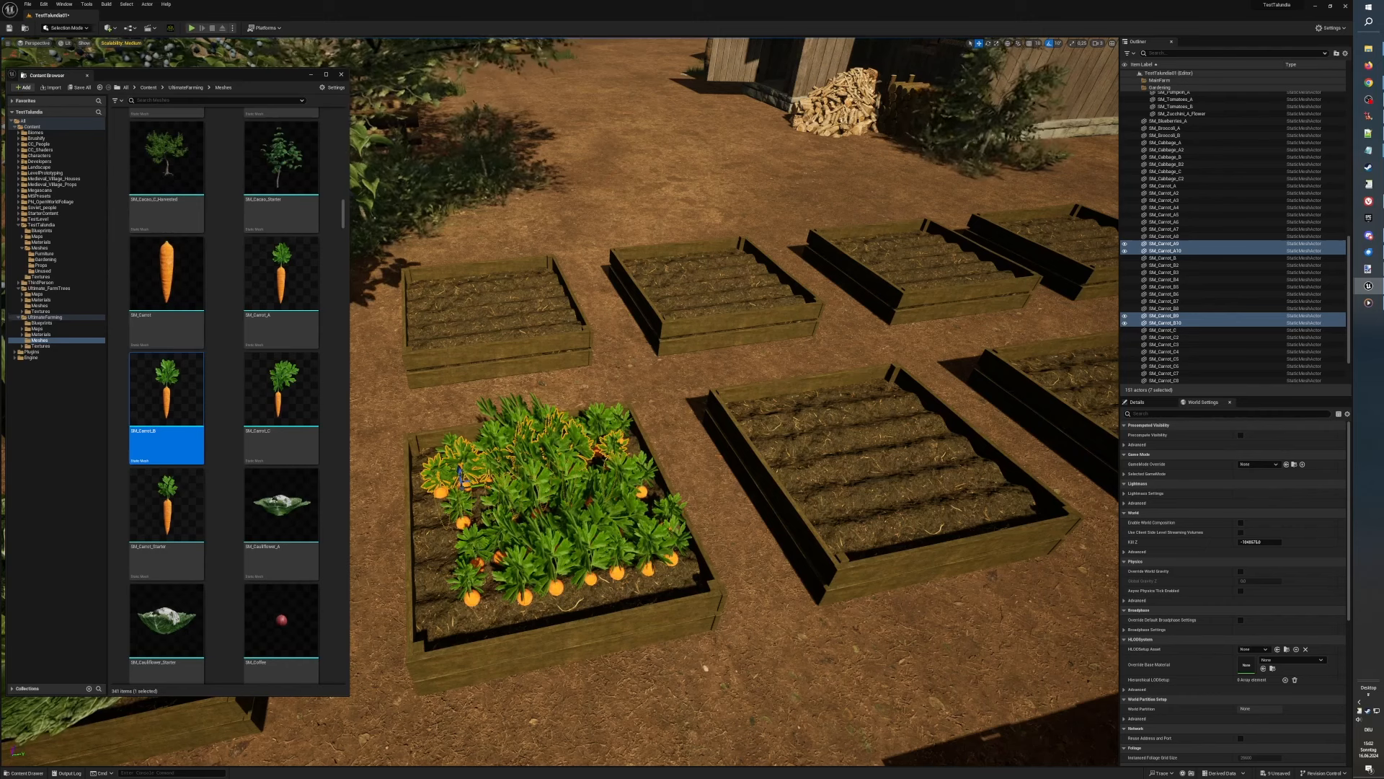
left_click(474, 554)
left_click(502, 543, "ctrl")
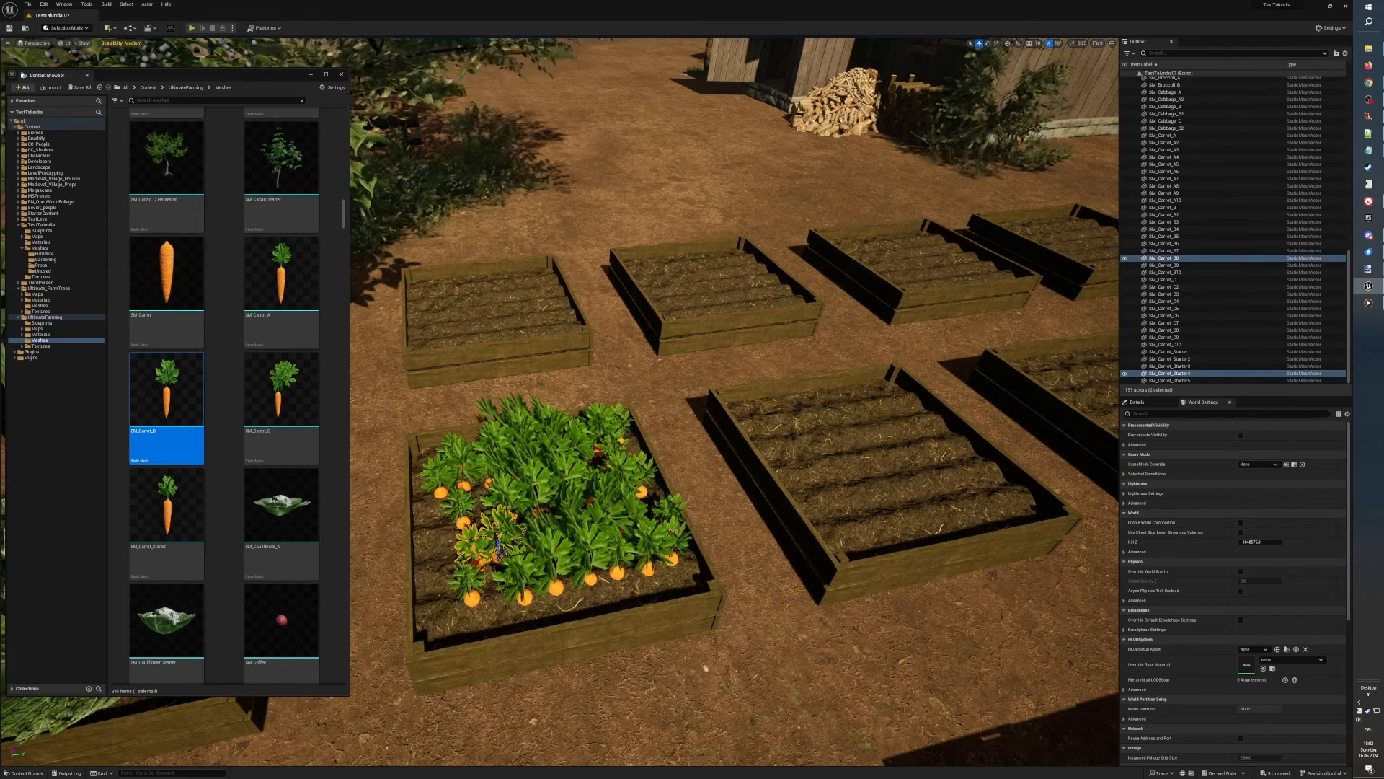
left_click(557, 573, "ctrl")
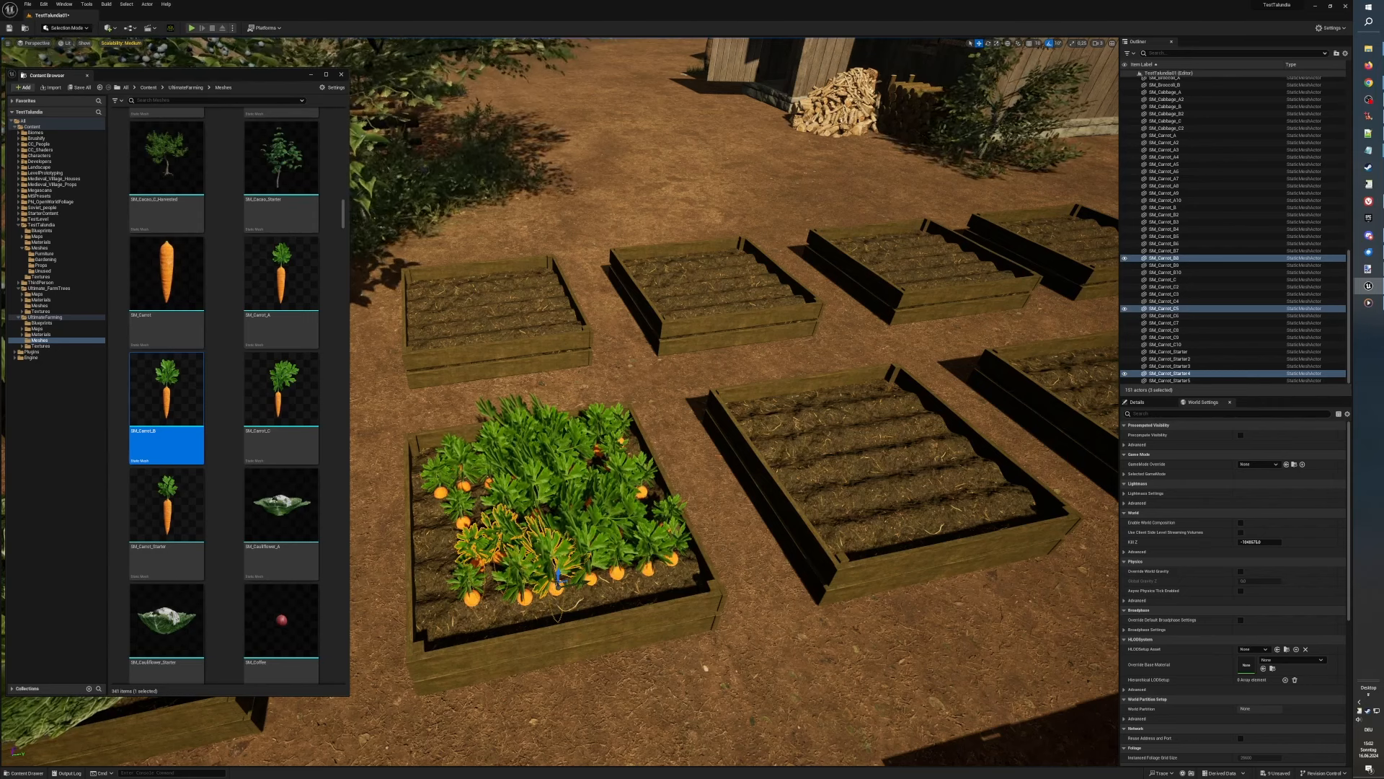
left_click(557, 575, "ctrl")
left_click(591, 573, "ctrl")
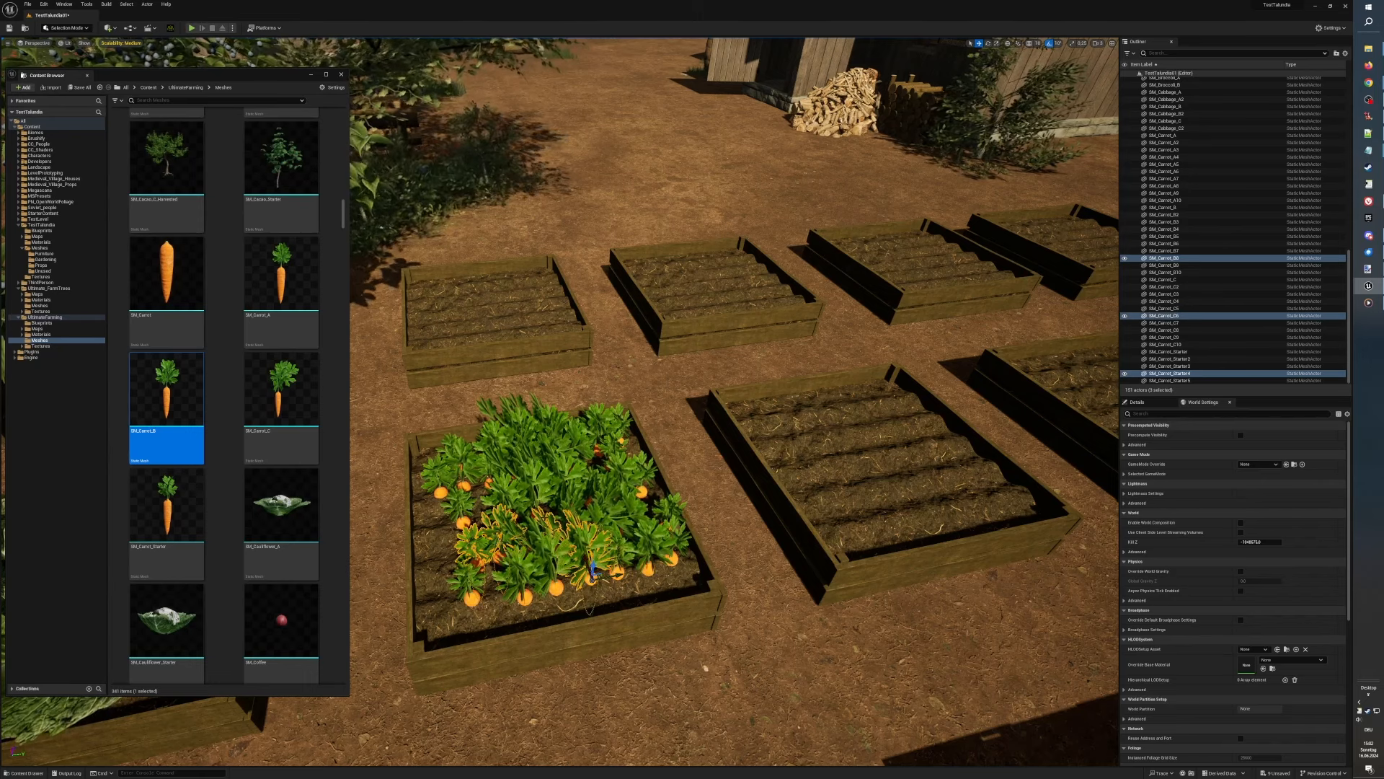
Step: Select five carrots of the rotated row behind the front row and shift them slightly sideways within the bed
right_click_drag(592, 573, 789, 595)
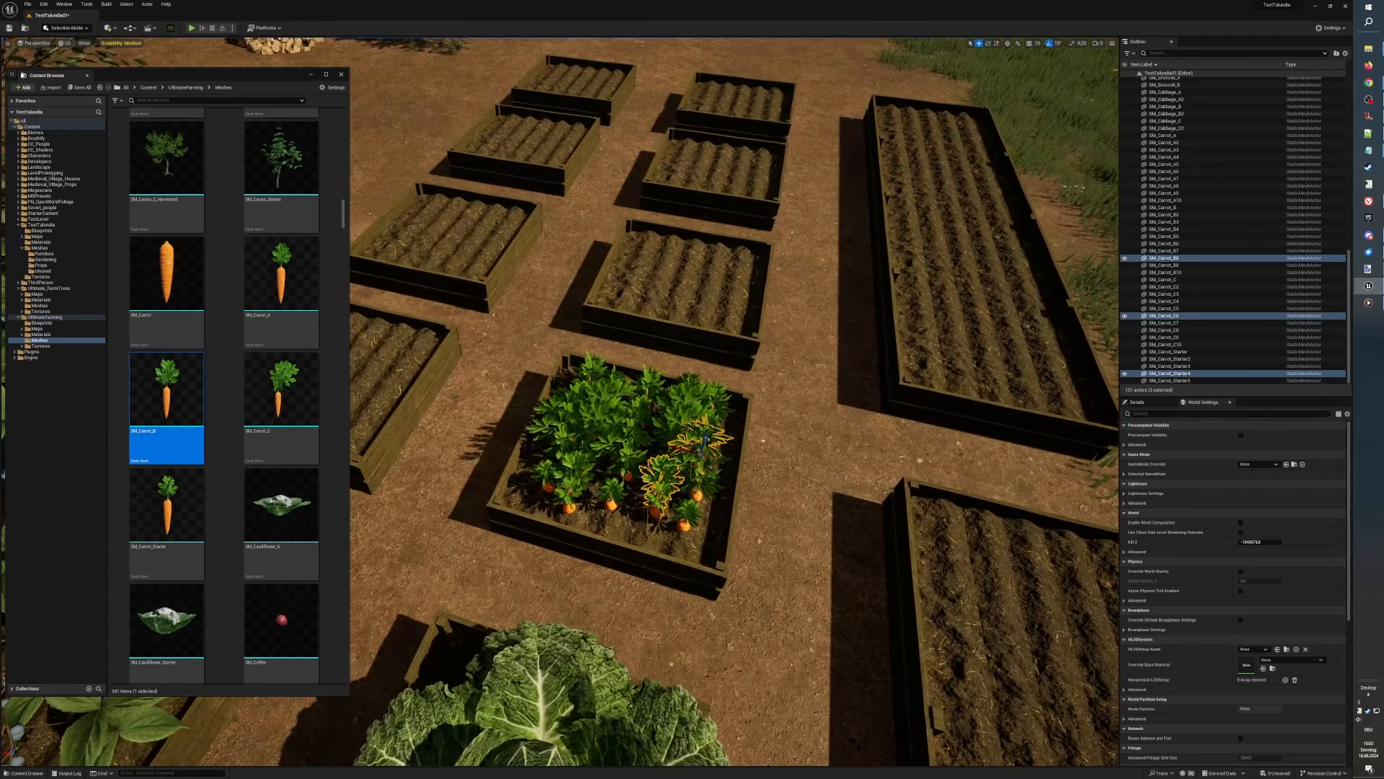
left_click(689, 380)
left_click(683, 410, "ctrl")
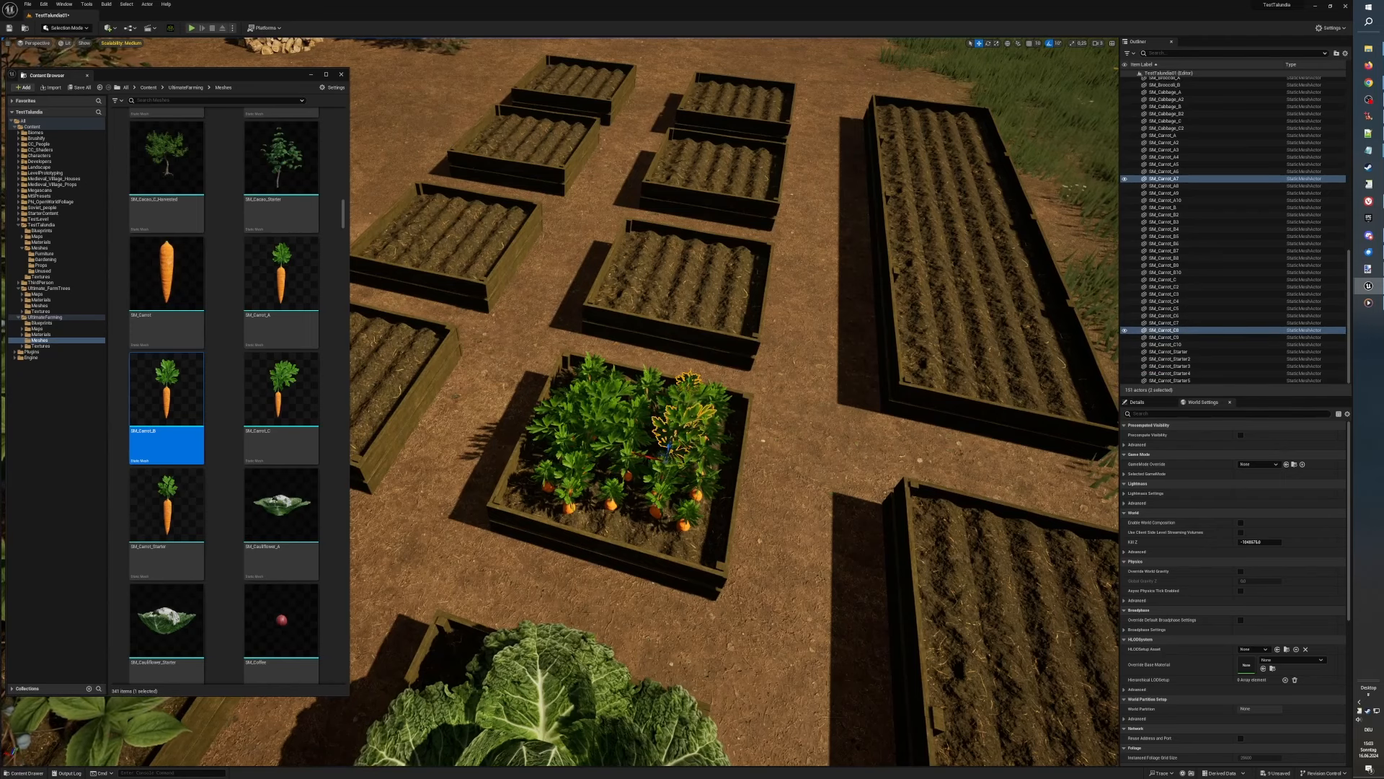
left_click(669, 438, "ctrl")
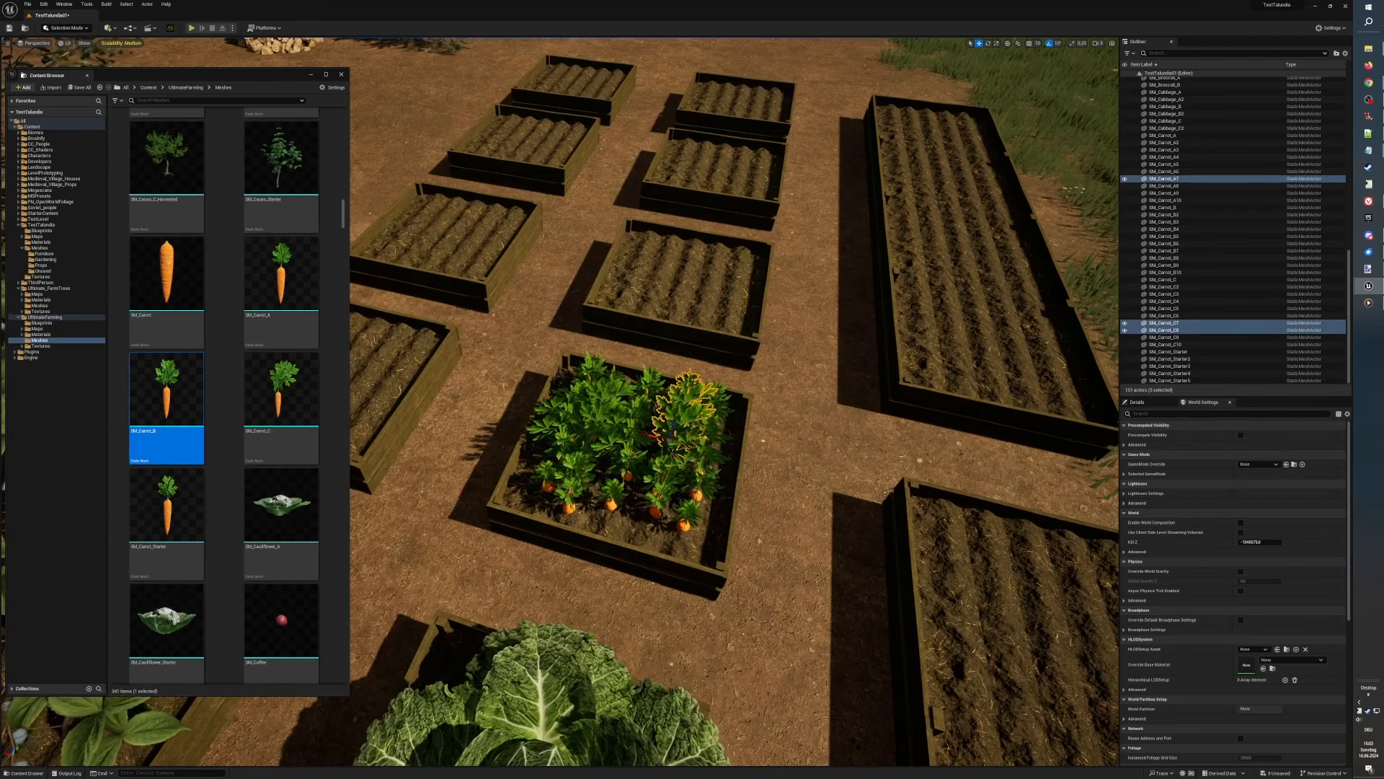
left_click(658, 485, "ctrl")
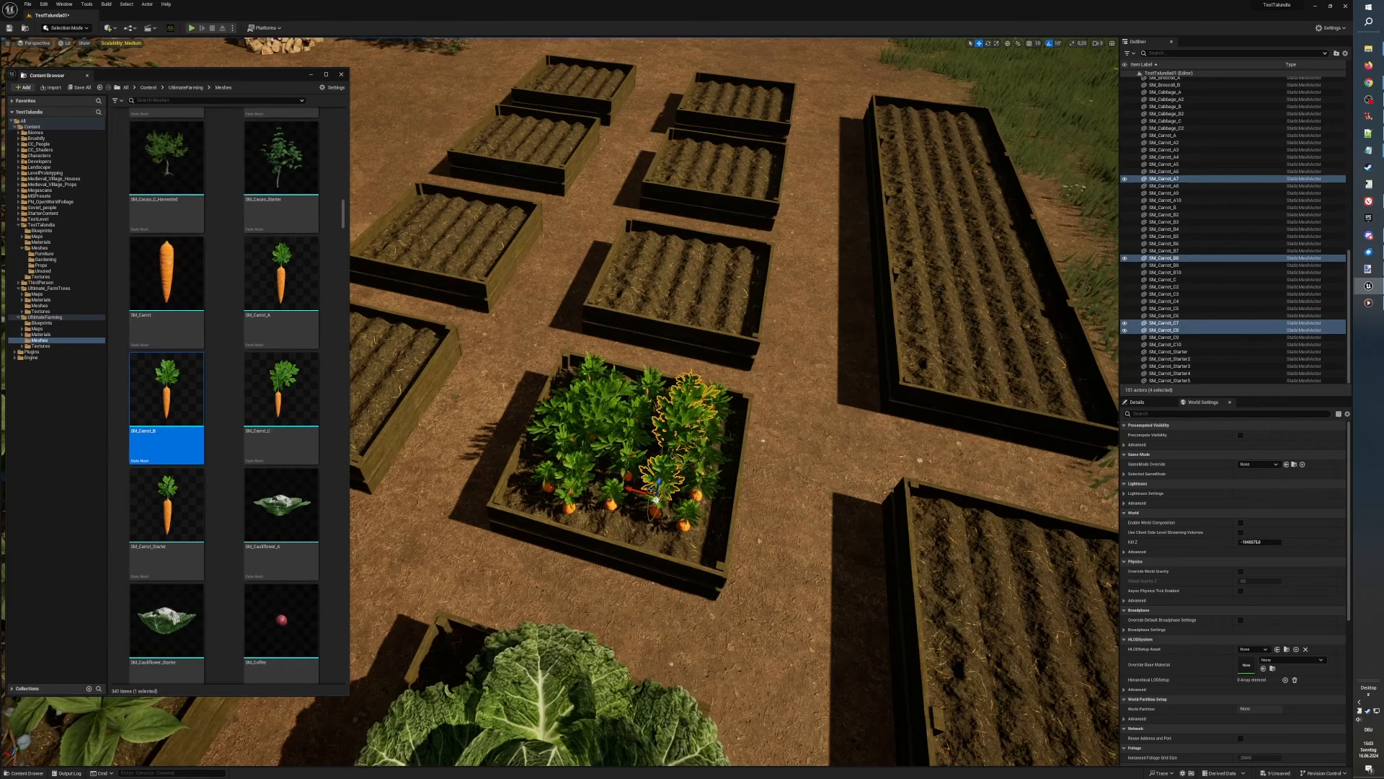
left_click(654, 497, "ctrl")
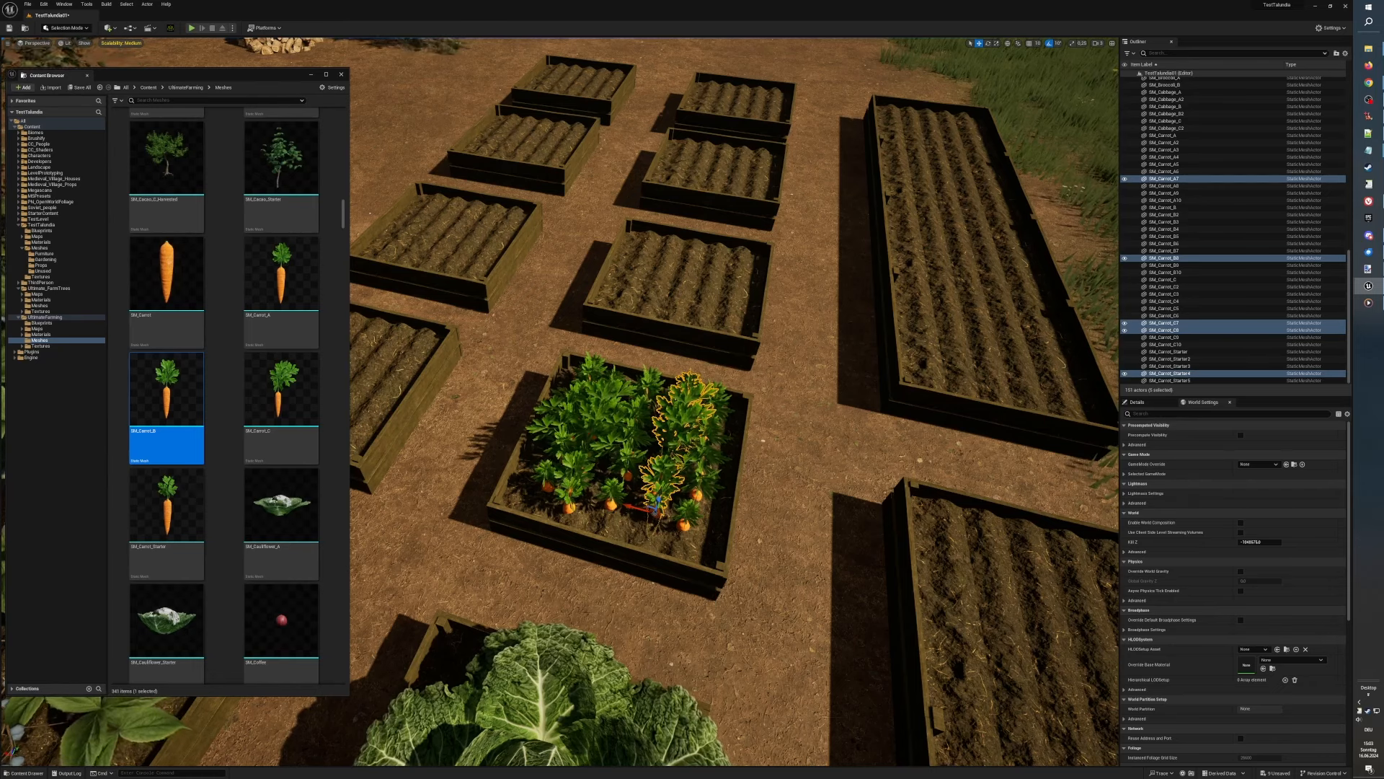
key("d")
right_click_drag(655, 497, 505, 497)
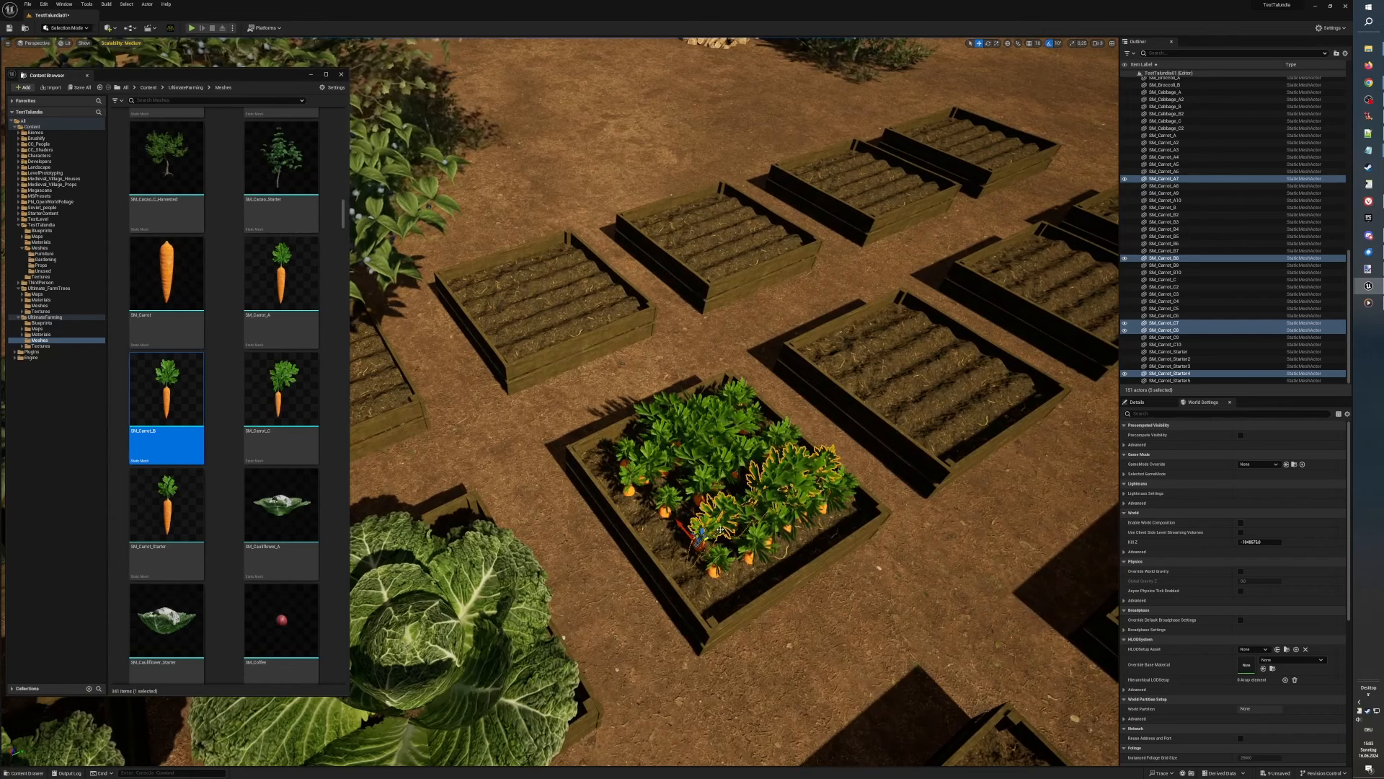
left_click_drag(721, 530, 695, 537)
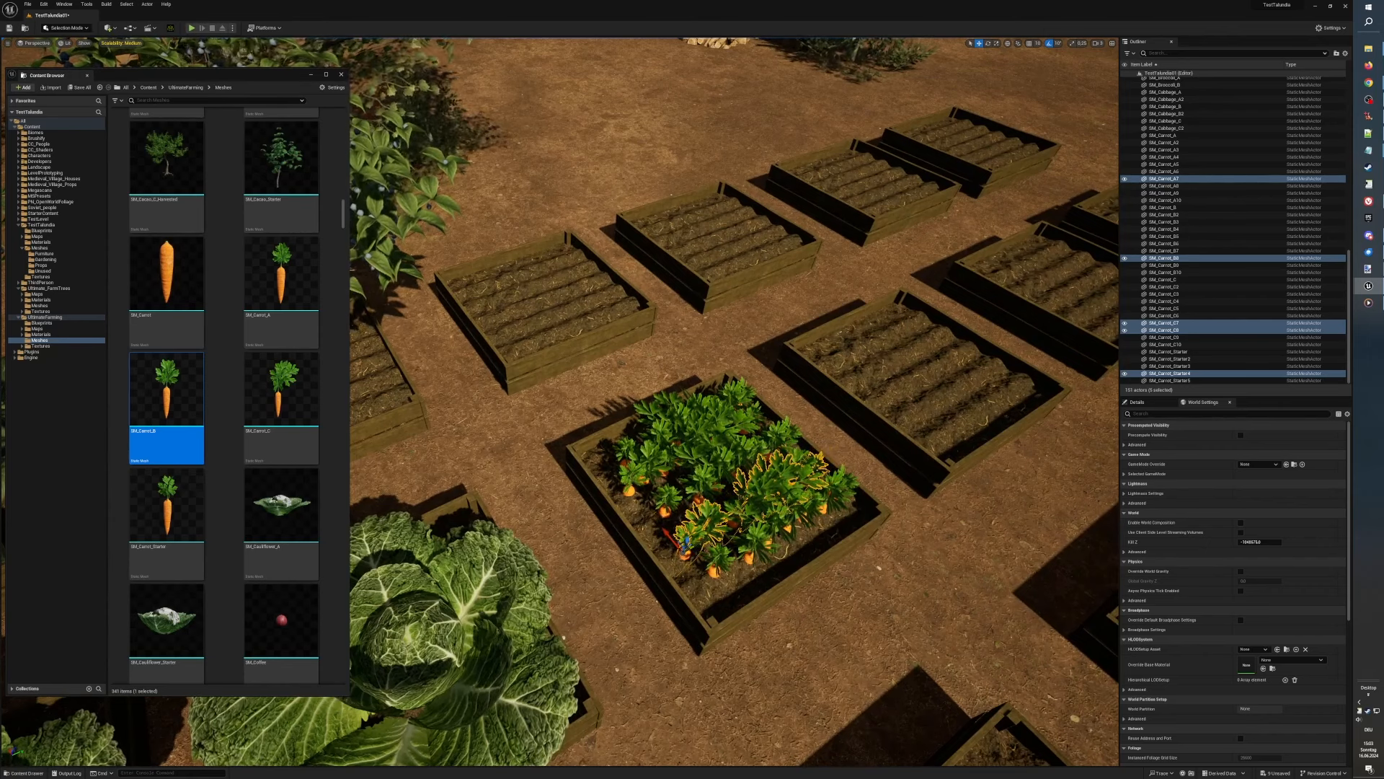
Step: Place an SM_Cauliflower_A in the middle of the empty bed beside the carrots
key("w")
mouse_move(685, 547)
right_mouse_down()
mouse_move(644, 524)
mouse_move(758, 553)
mouse_move(667, 532)
right_mouse_up()
key("s")
key("w")
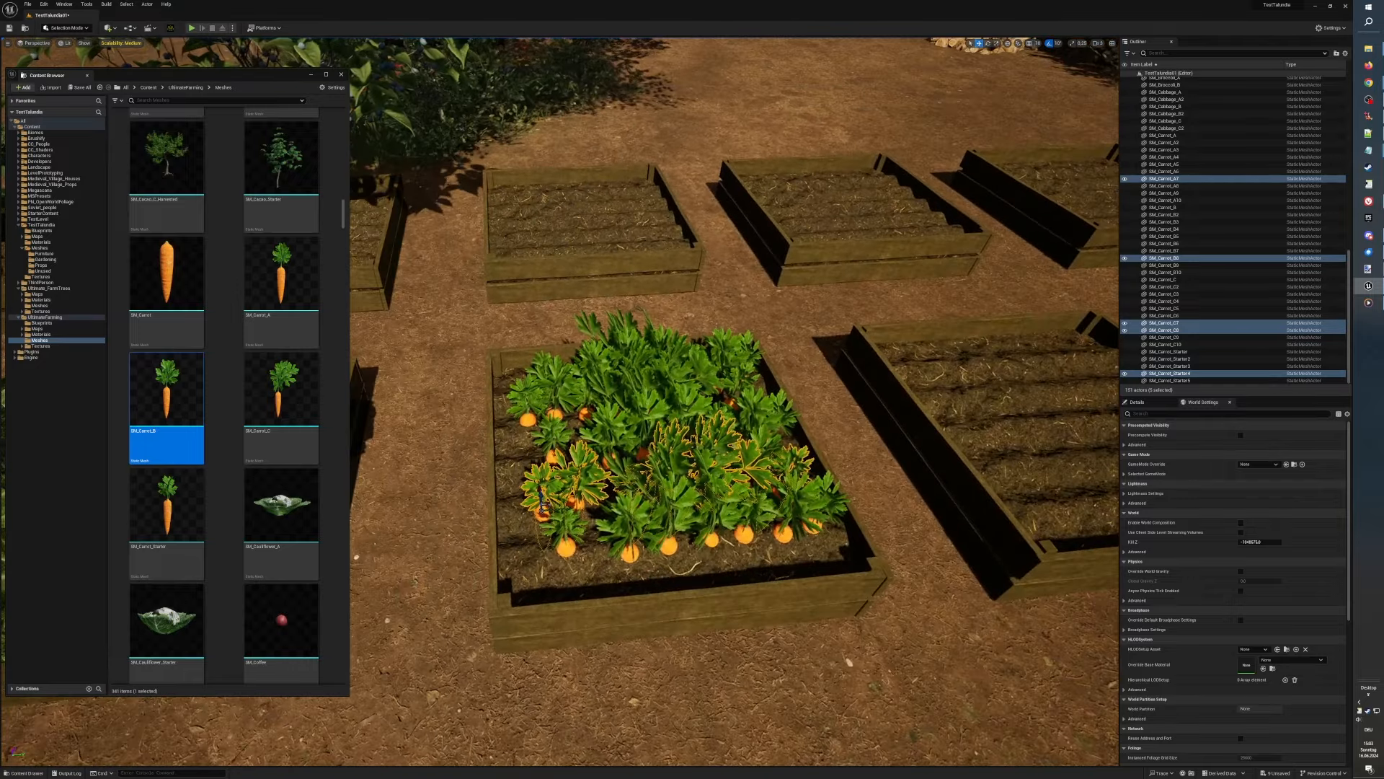
scroll(775, 550, "down", 4)
key("d")
right_click_drag(775, 550, 786, 544)
key("a")
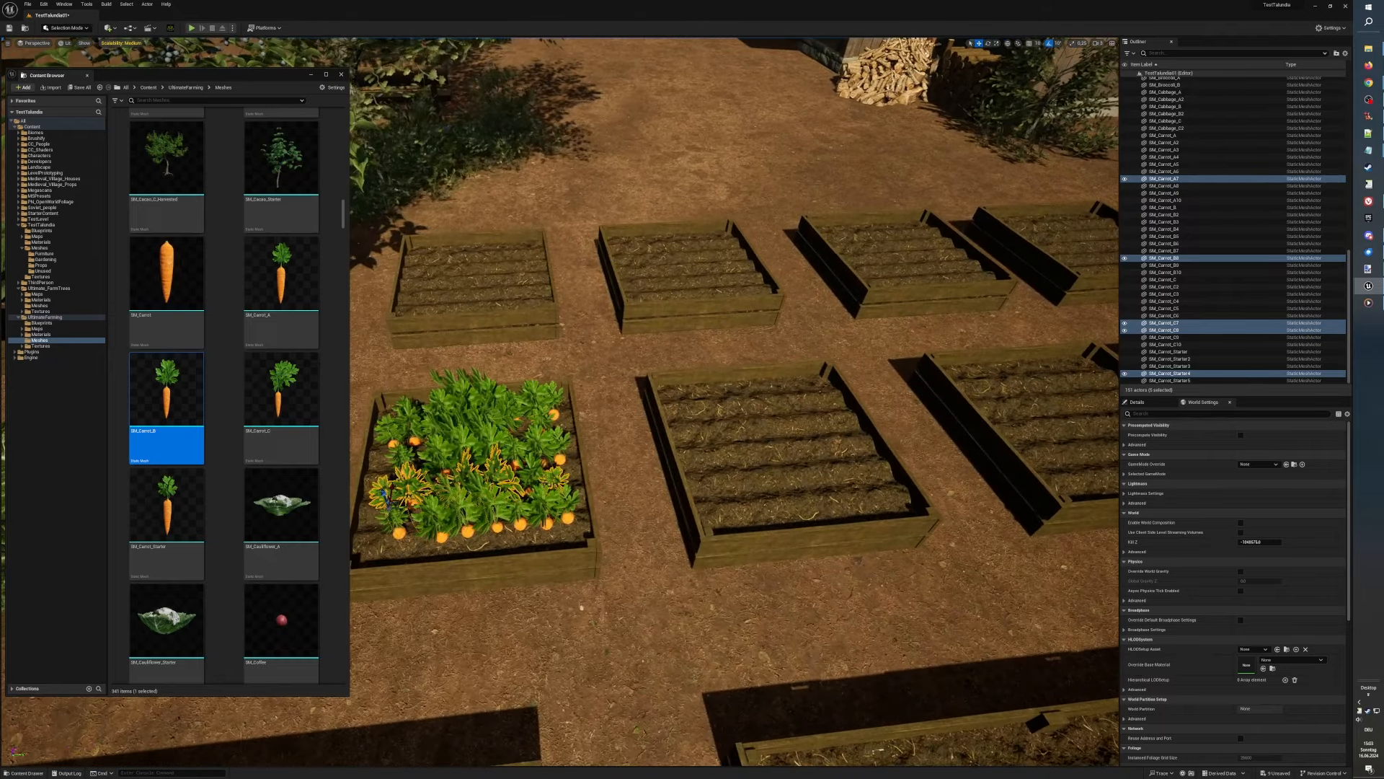
left_click(282, 504)
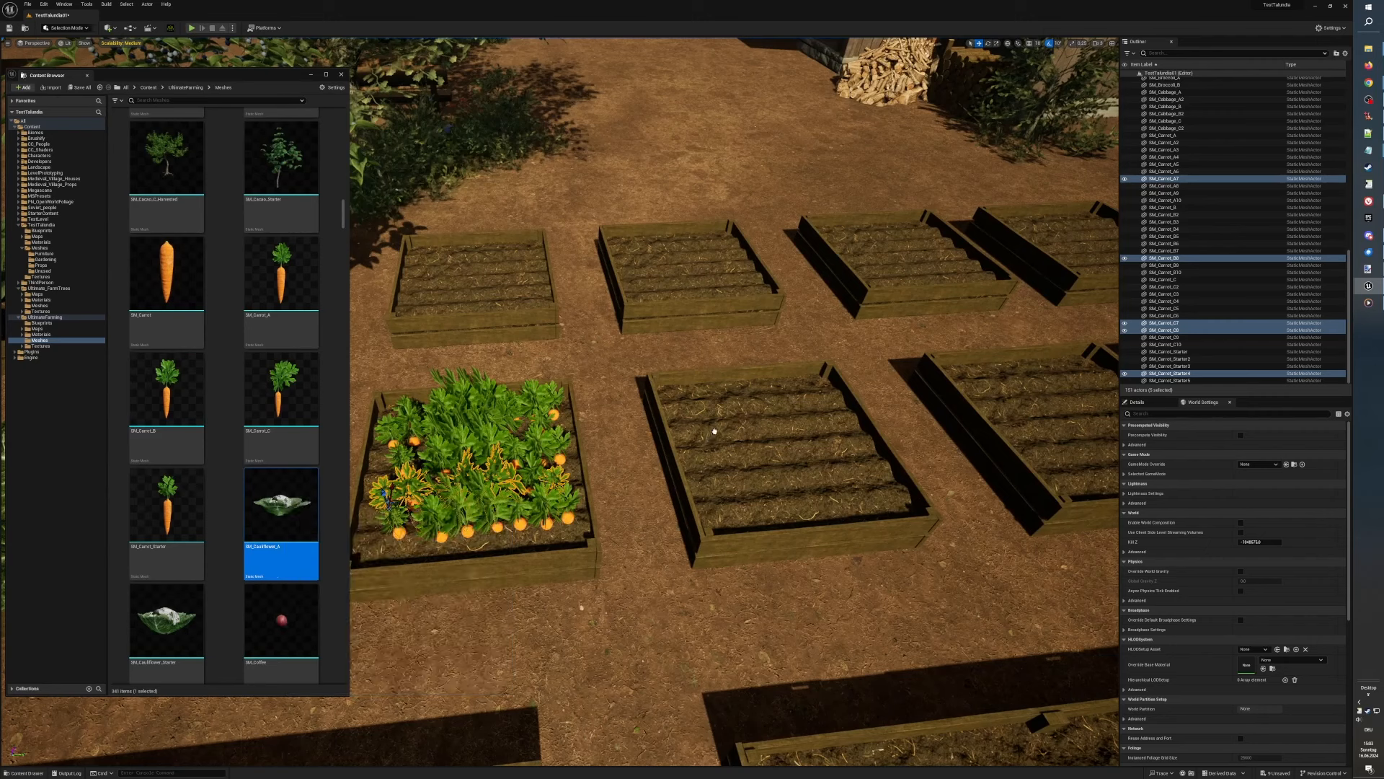
left_click_drag(715, 431, 778, 460)
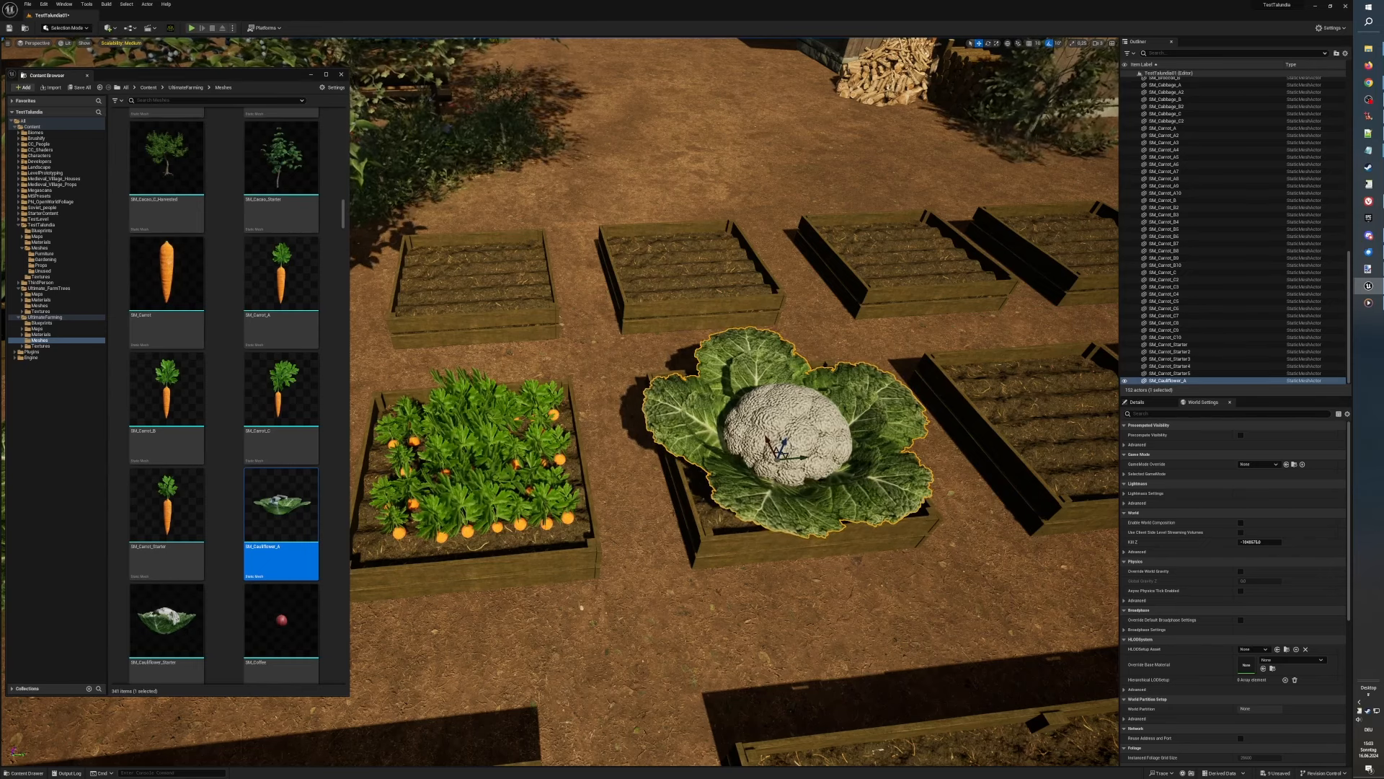
Step: Scale the oversized SM_Cauliflower_A down uniformly to about a quarter of the bed and set it in the bed's front-right corner
right_click_drag(777, 460, 569, 429)
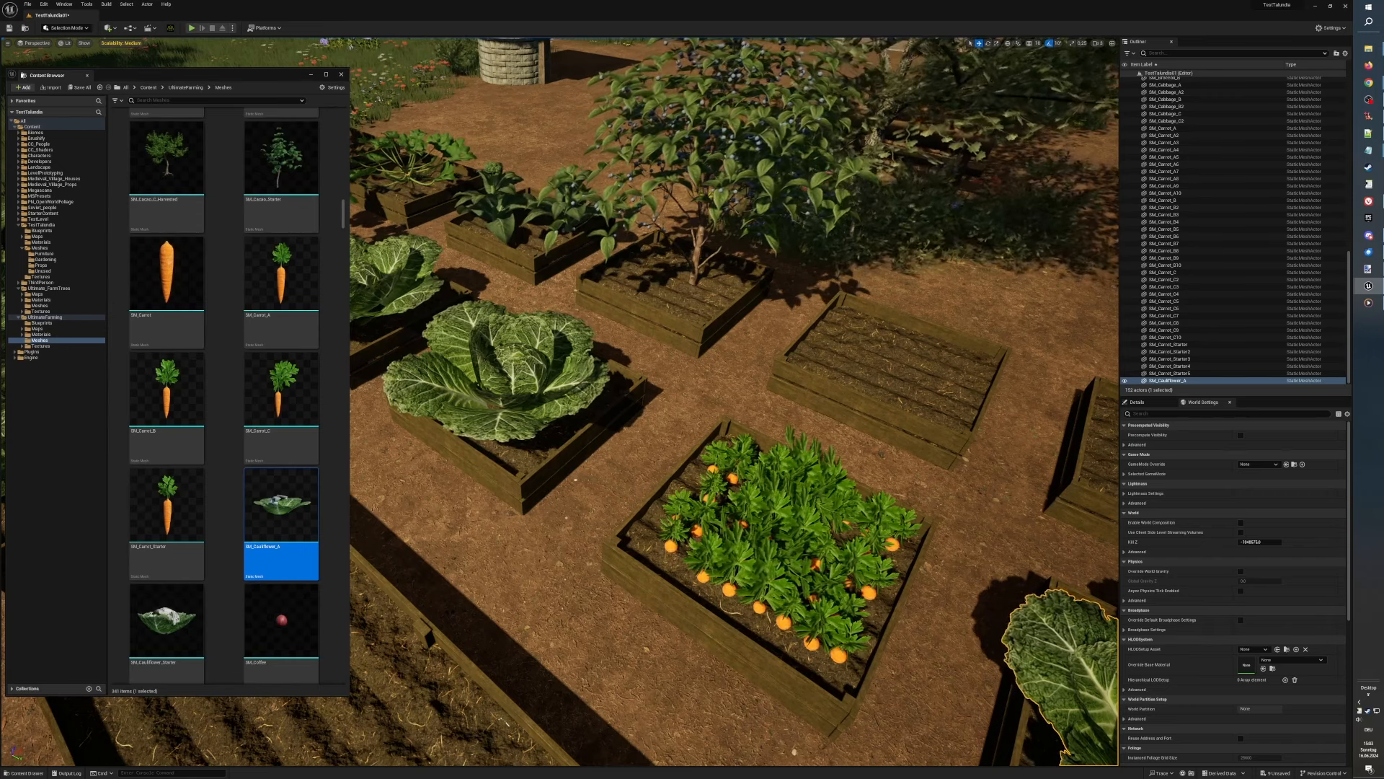
right_click_drag(721, 433, 894, 494)
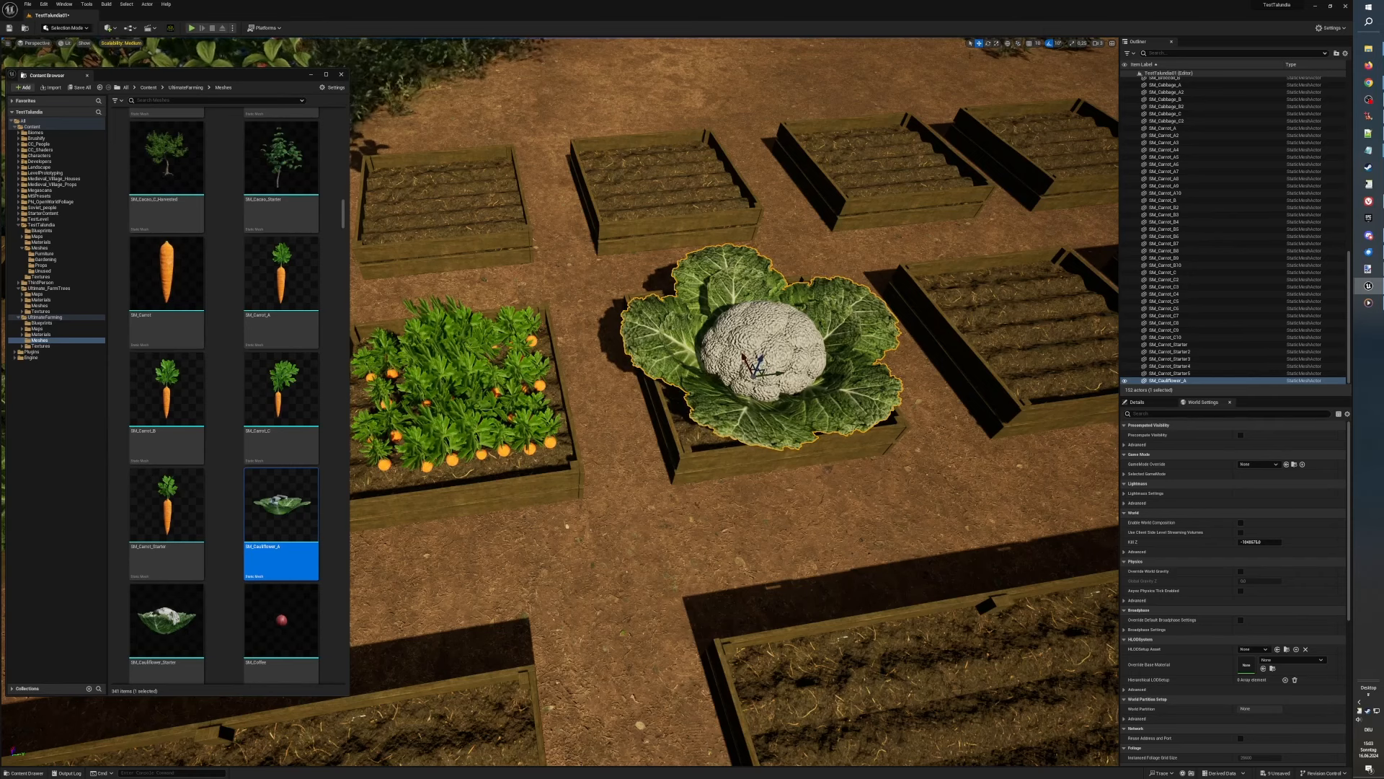
left_click(997, 44)
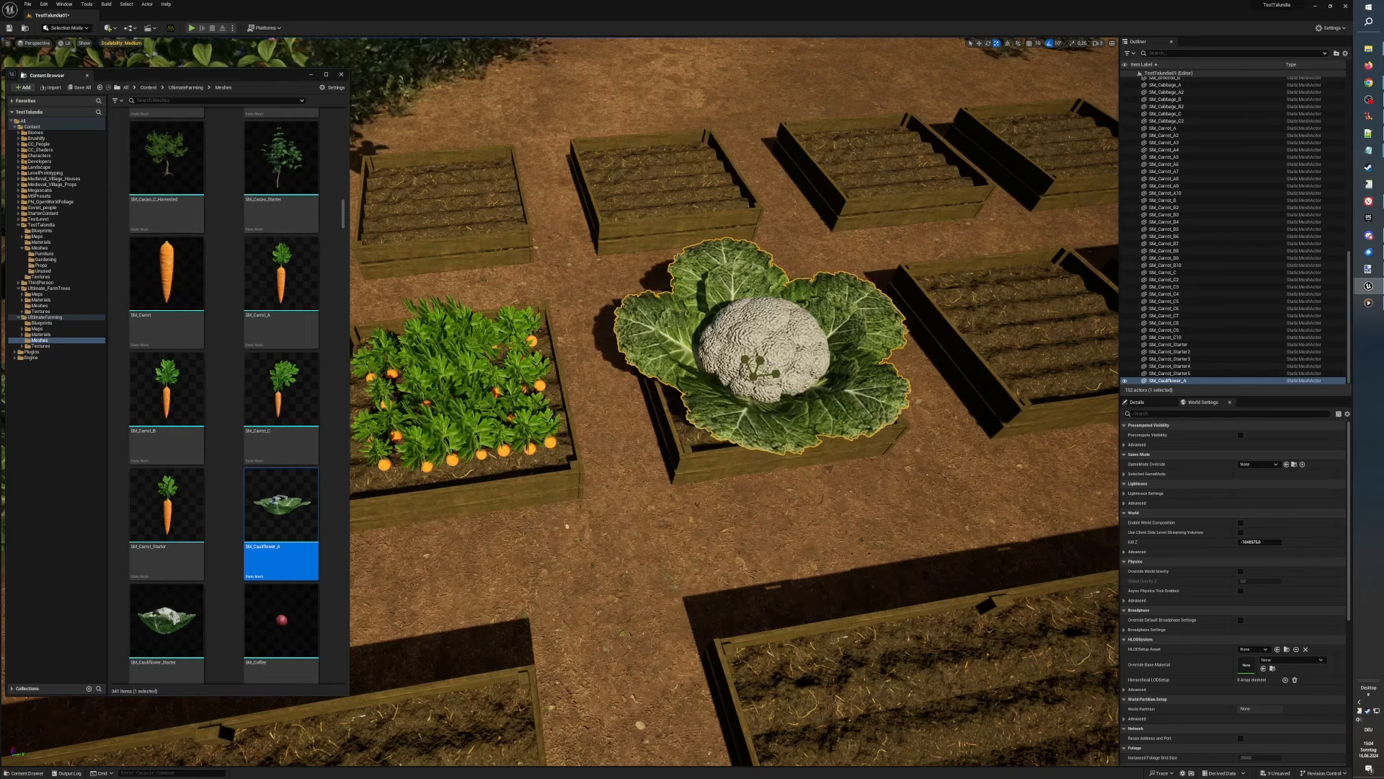
left_click_drag(754, 375, 710, 387)
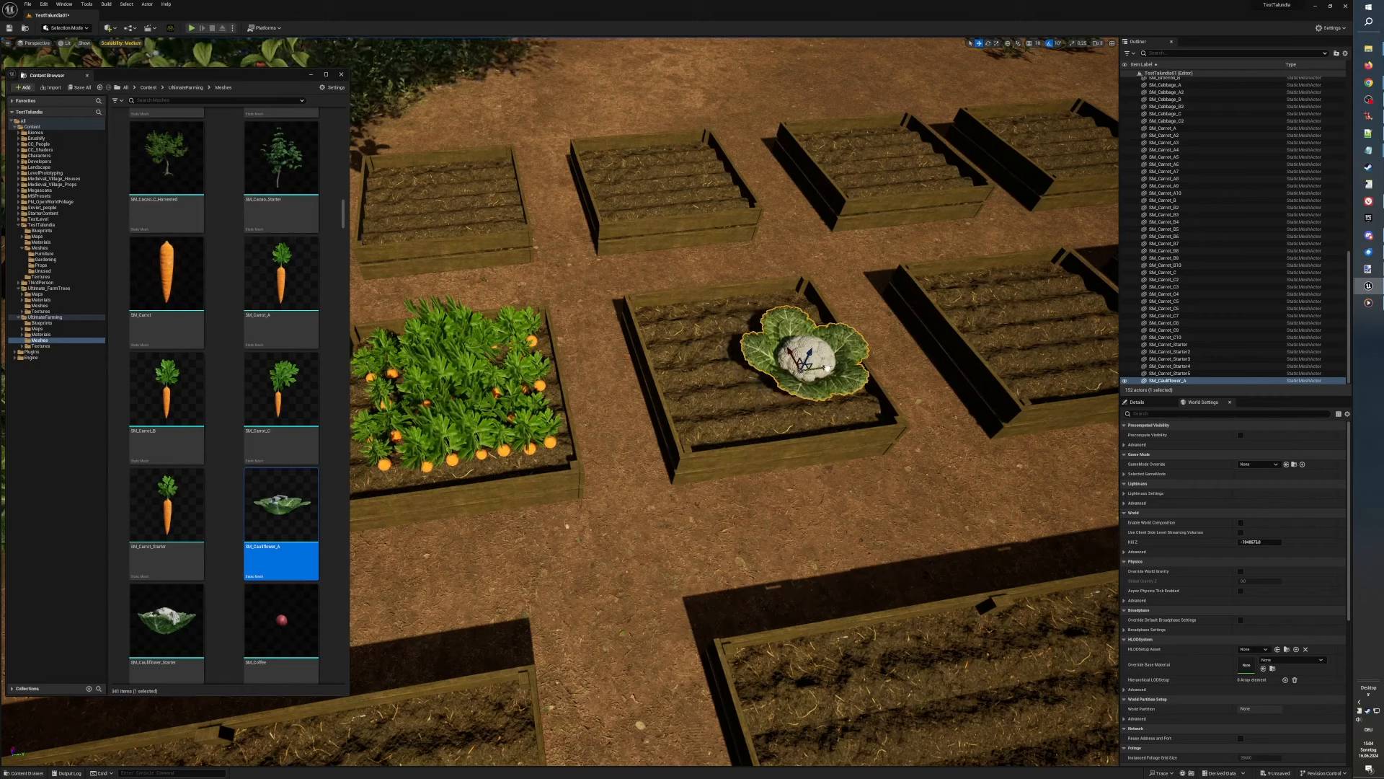
left_click_drag(835, 367, 810, 381)
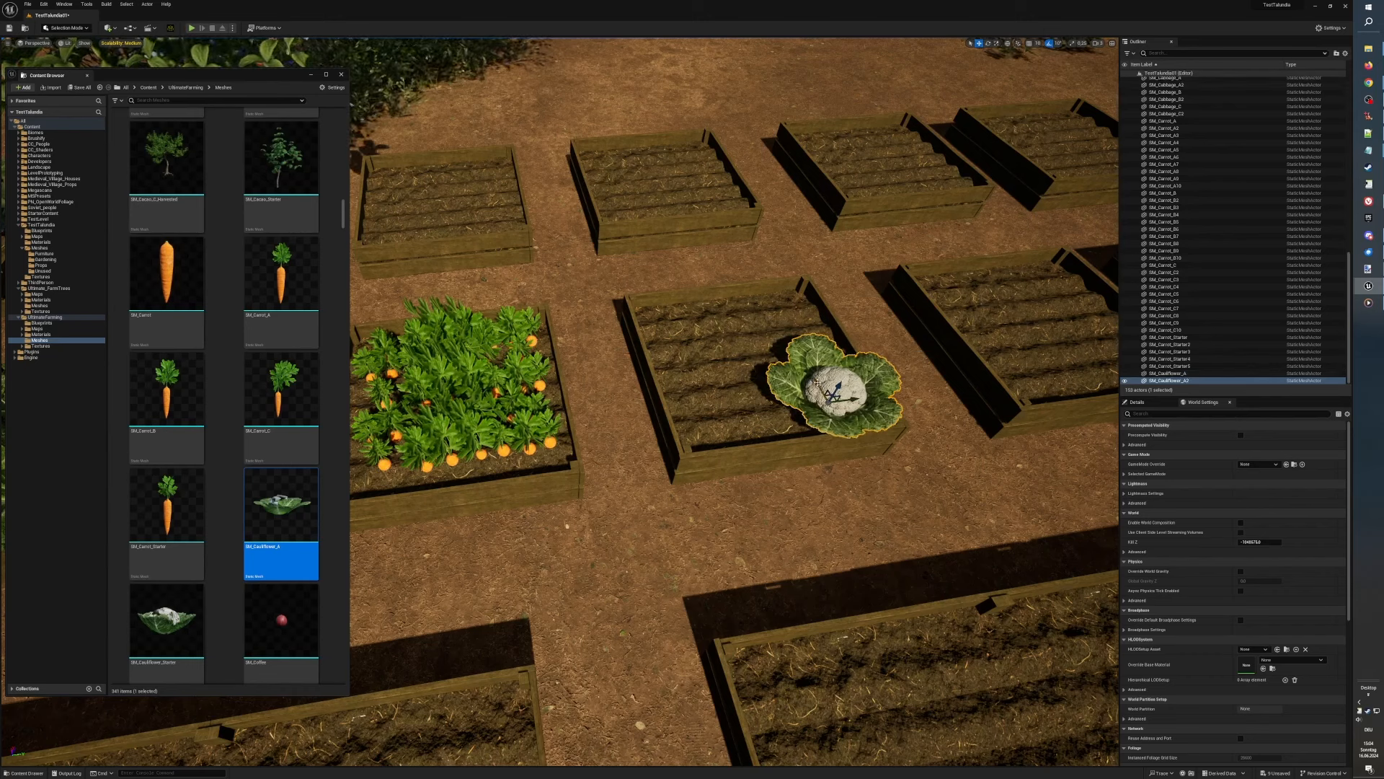
Step: Duplicate the cauliflower into the rear-left corner of the same bed and rotate the copy slightly around its vertical axis
left_click_drag(817, 382, 686, 316, "alt")
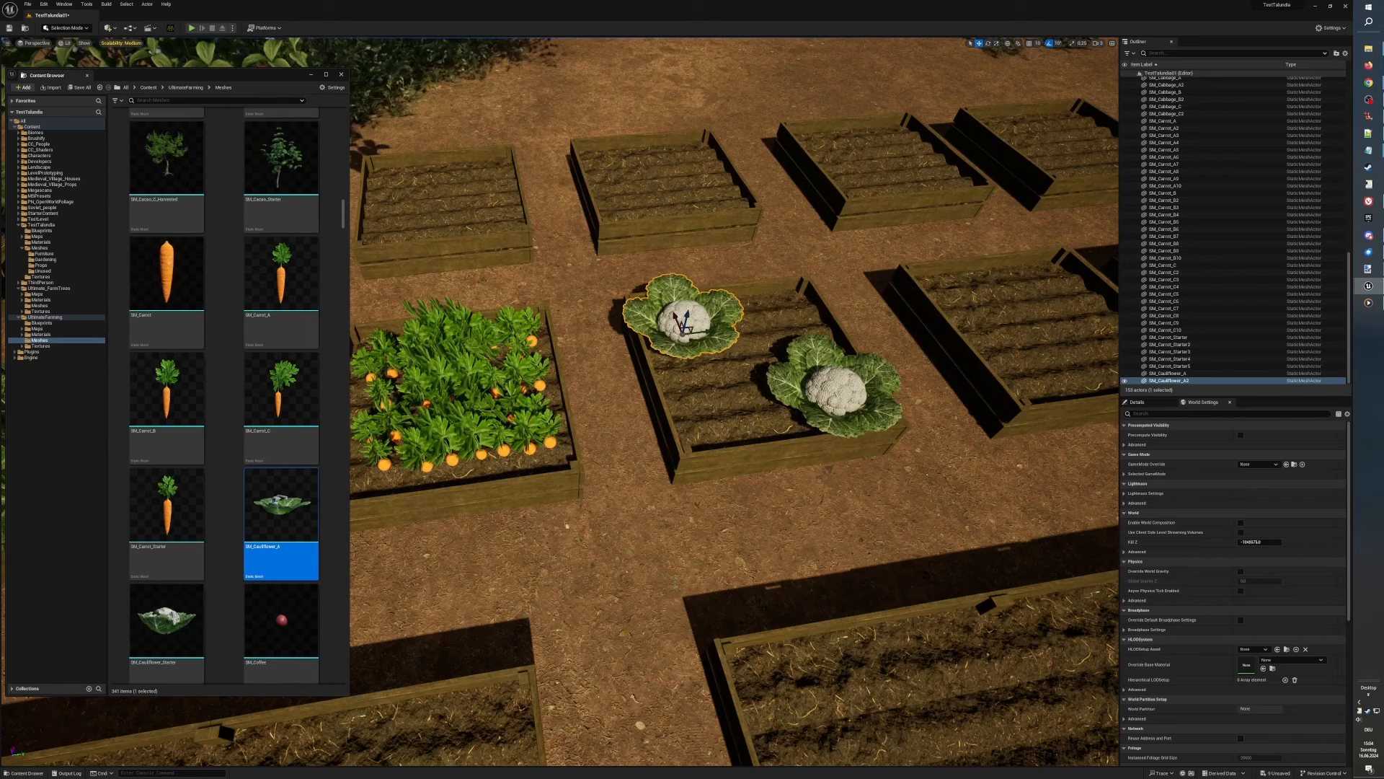
key("e")
left_click_drag(671, 318, 712, 315)
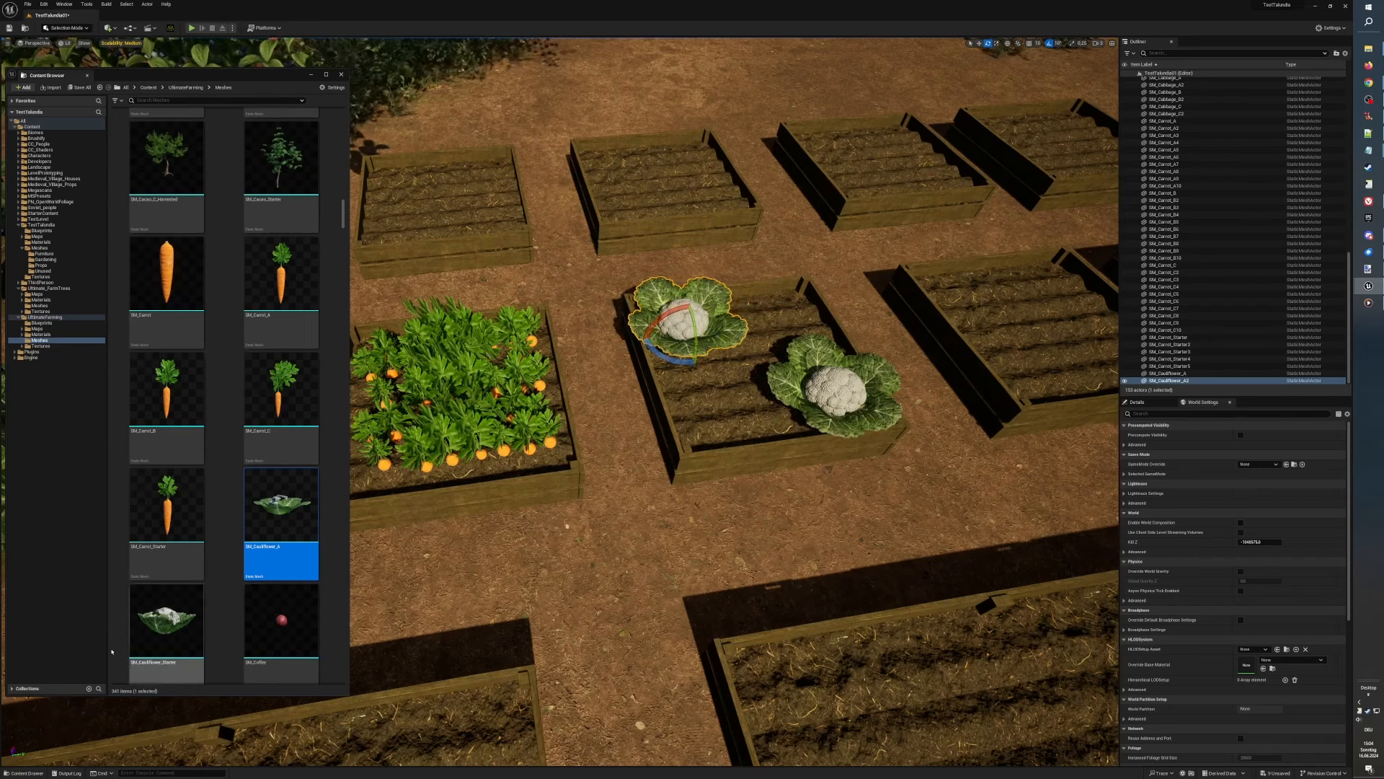
Step: Try an SM_Cauliflower_Starter in the cauliflower bed, shift it to the front-left corner, and delete it
left_click(979, 44)
left_click(186, 627)
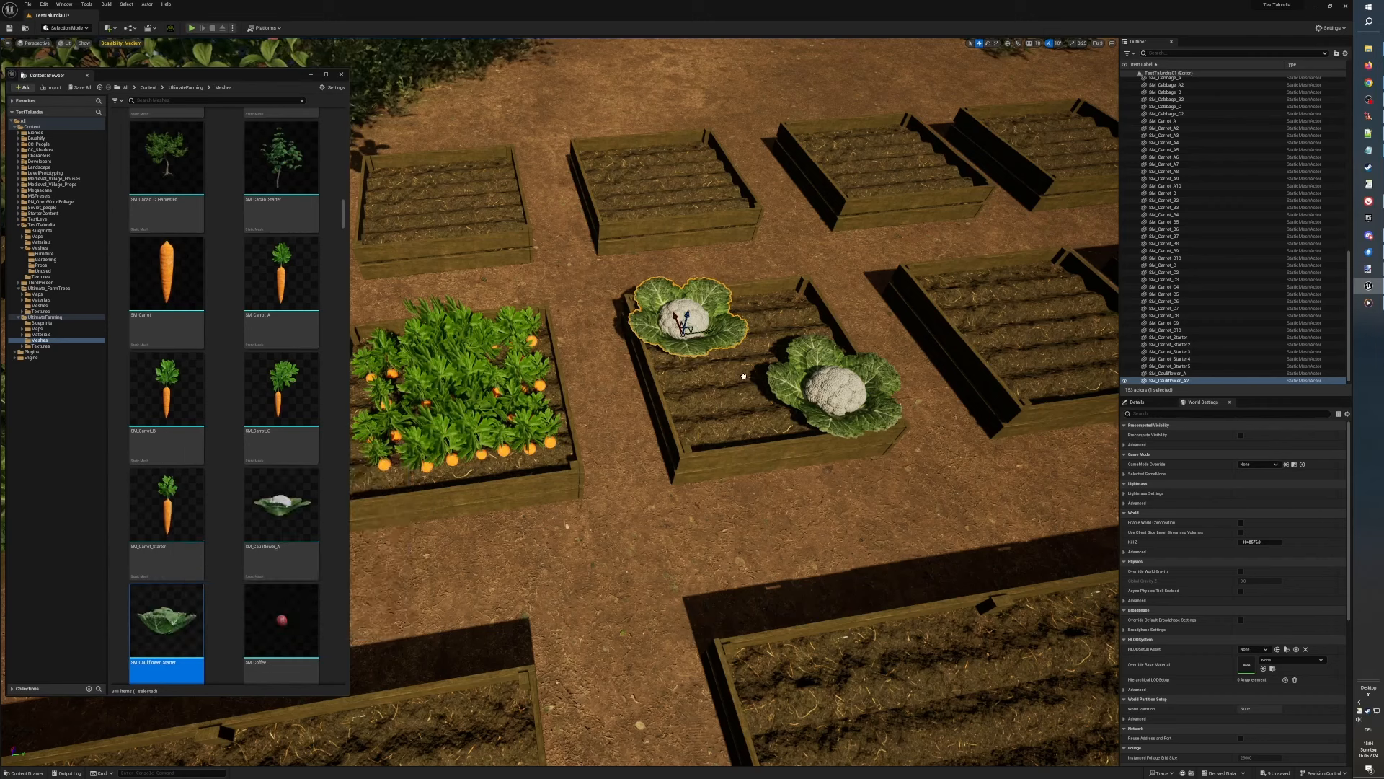
left_click_drag(750, 365, 752, 366)
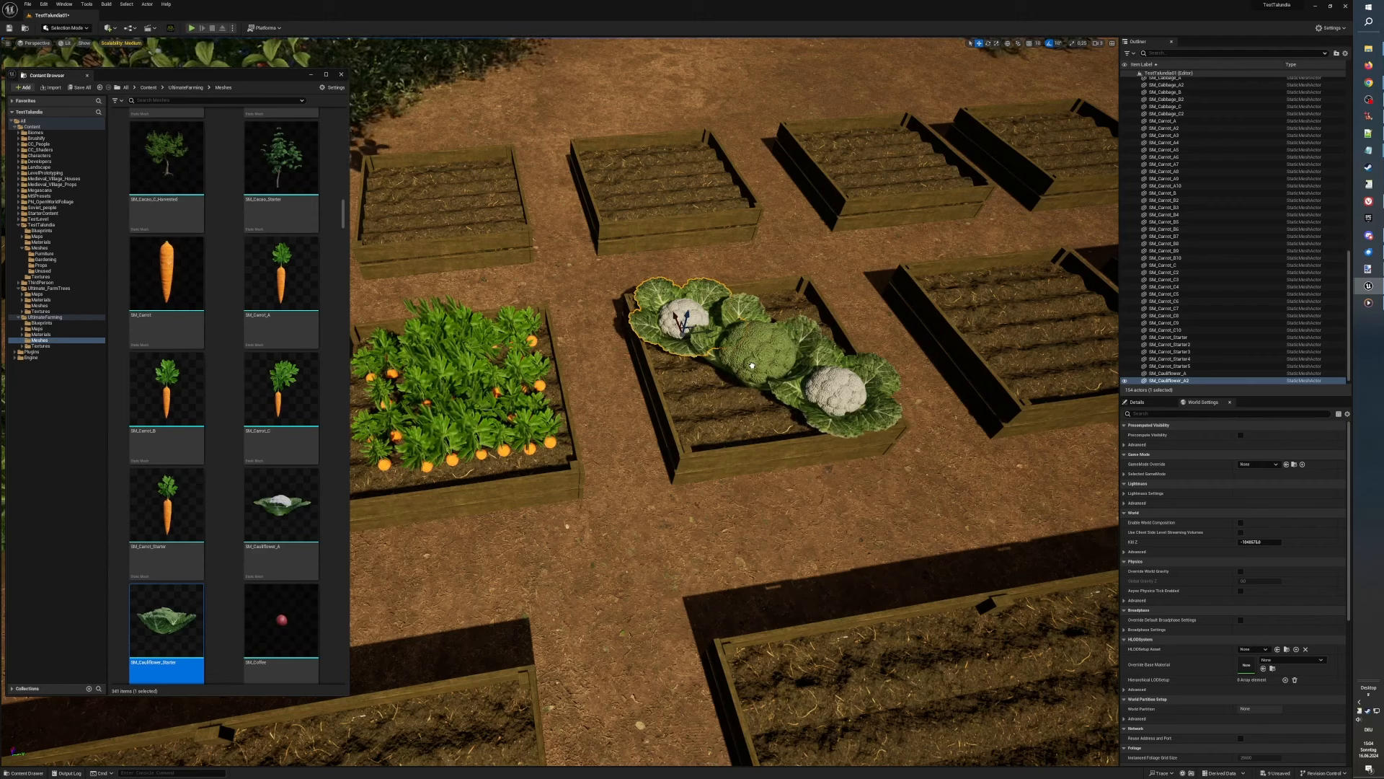
left_click_drag(716, 398, 715, 411)
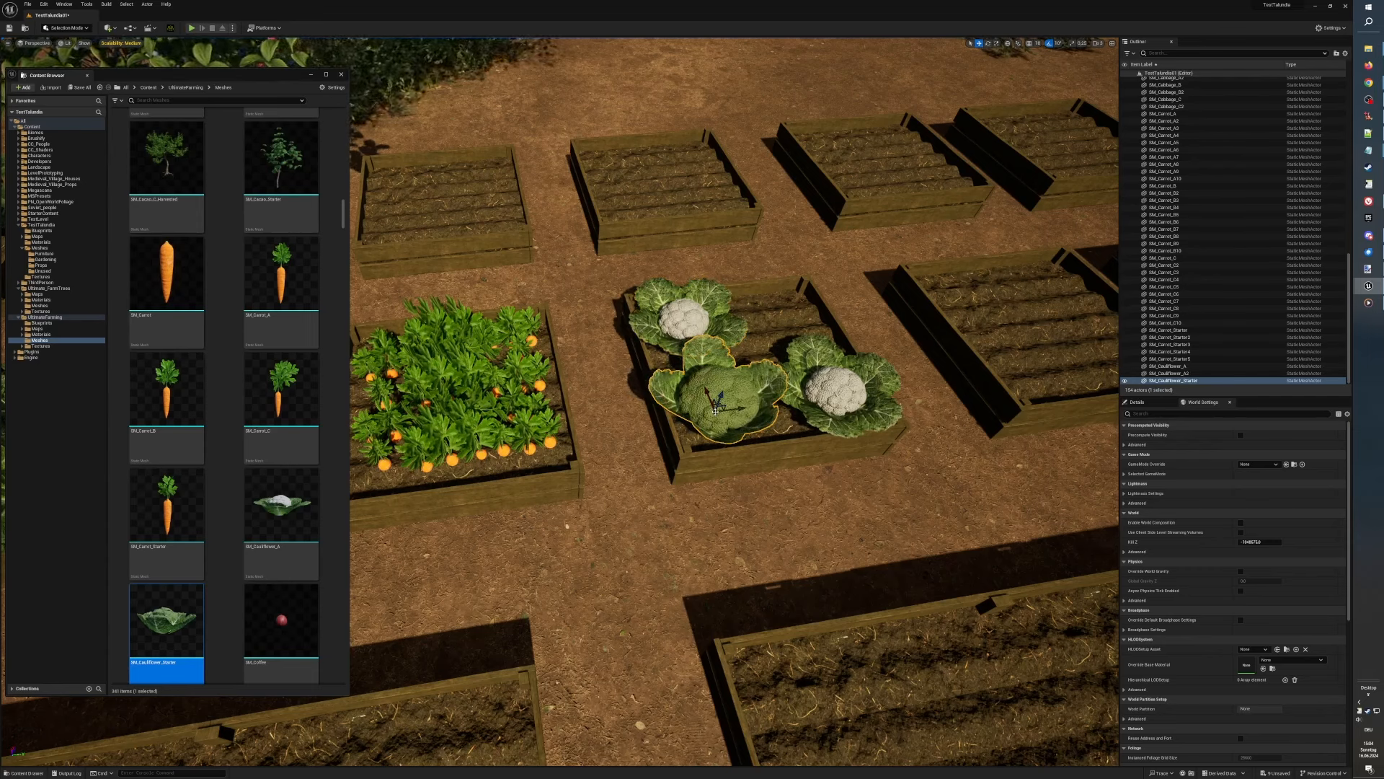
key("Delete")
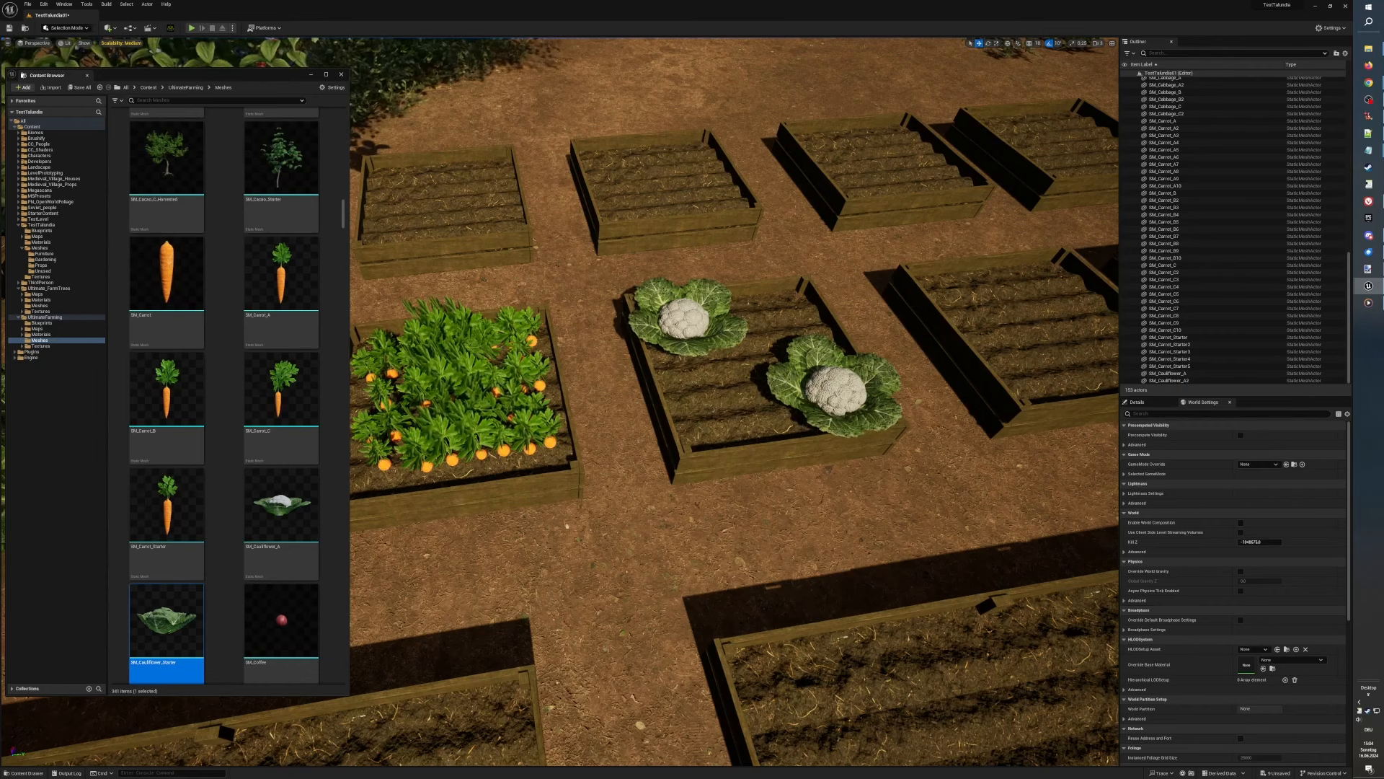
Step: Duplicate the front-right cauliflower and set the copy in the bed's front-left corner
left_click(840, 389)
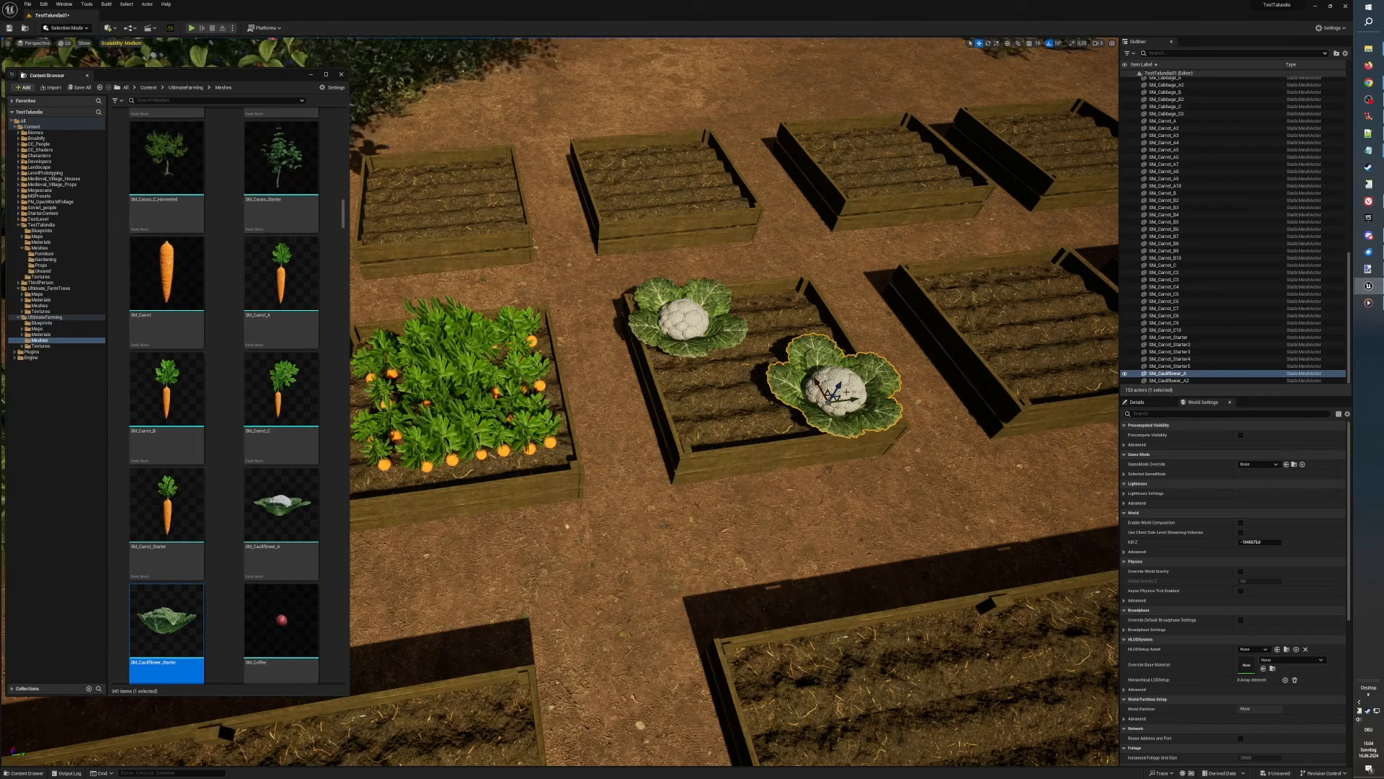
key("ctrl+d")
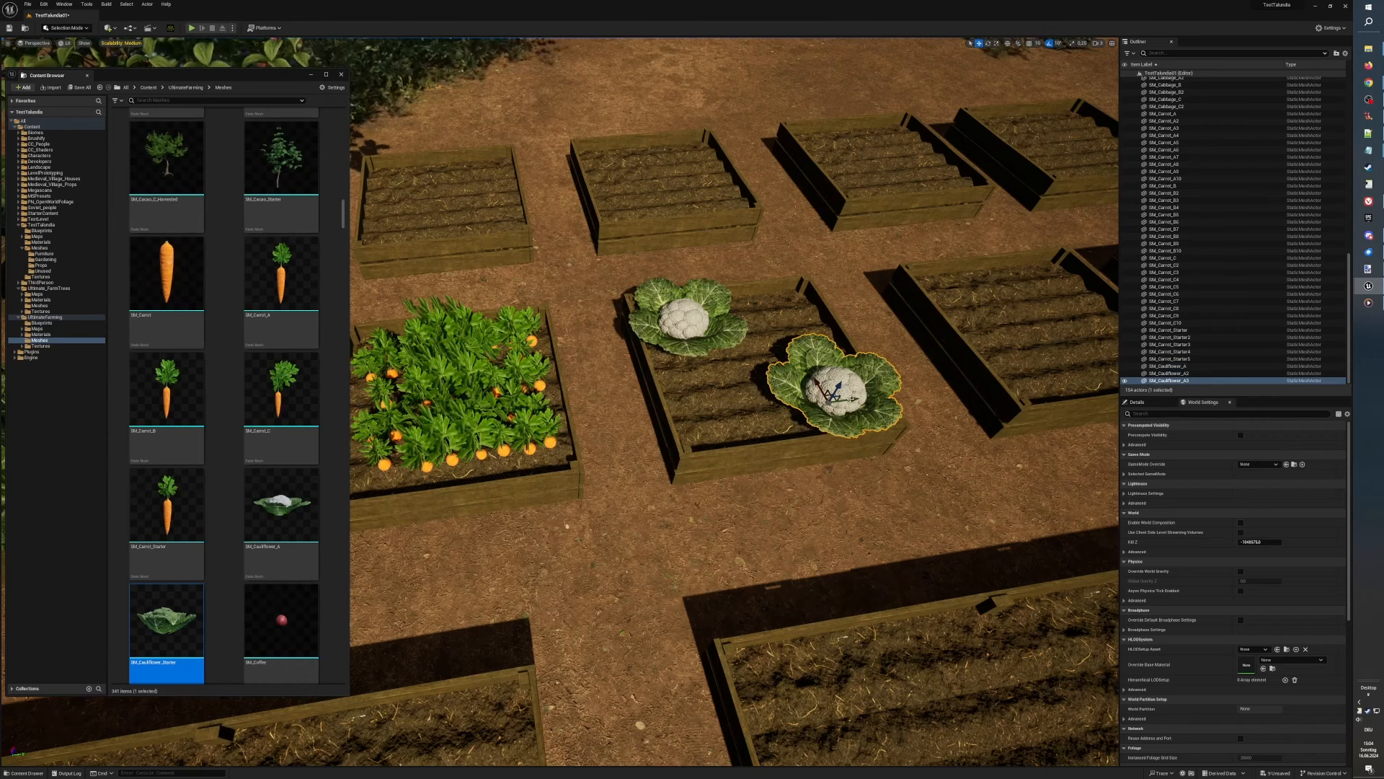
left_click_drag(836, 395, 717, 388)
key("e")
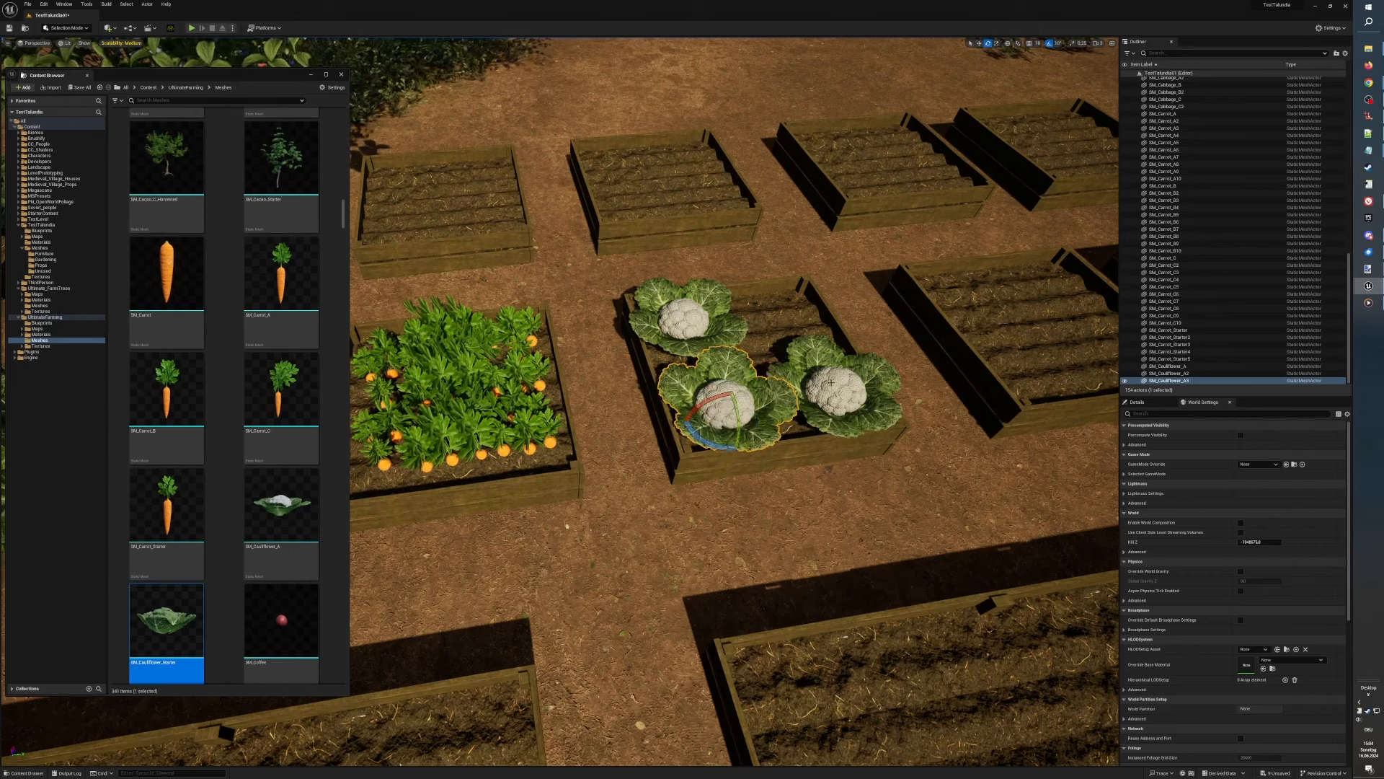
Step: Duplicate the front-right cauliflower into the bed's rear-right corner and rotate the copy slightly around its vertical axis
left_click(840, 393)
key("ctrl+d")
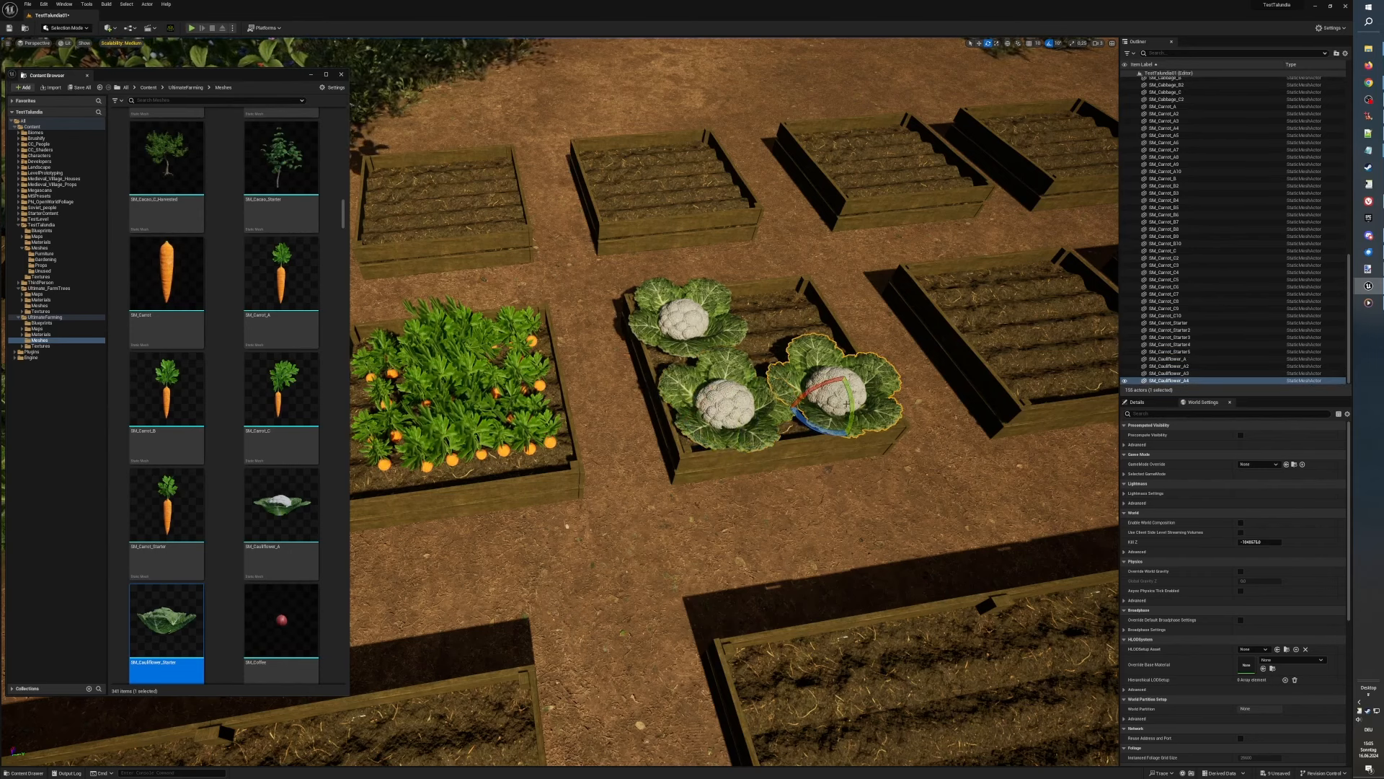
key("w")
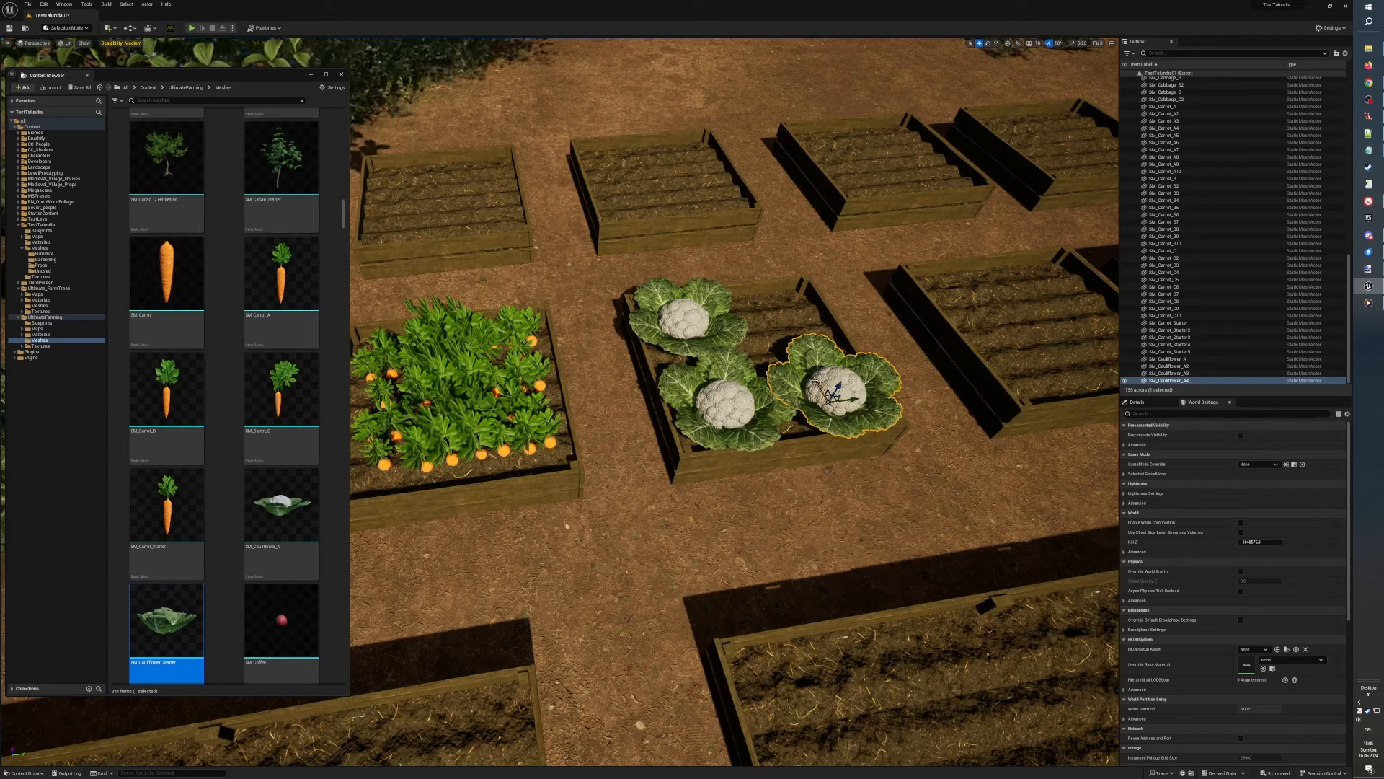
left_click_drag(815, 380, 768, 299)
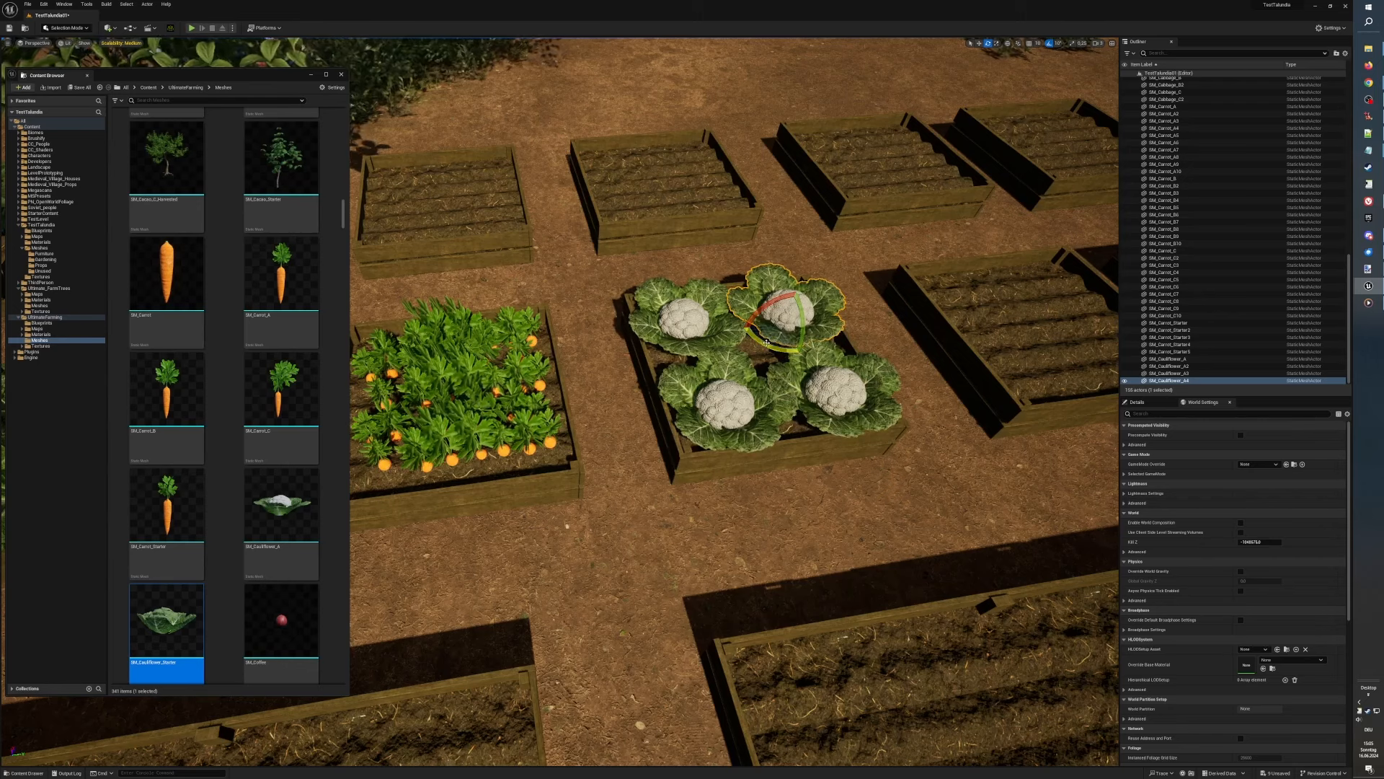
key("e")
left_click_drag(776, 349, 796, 351)
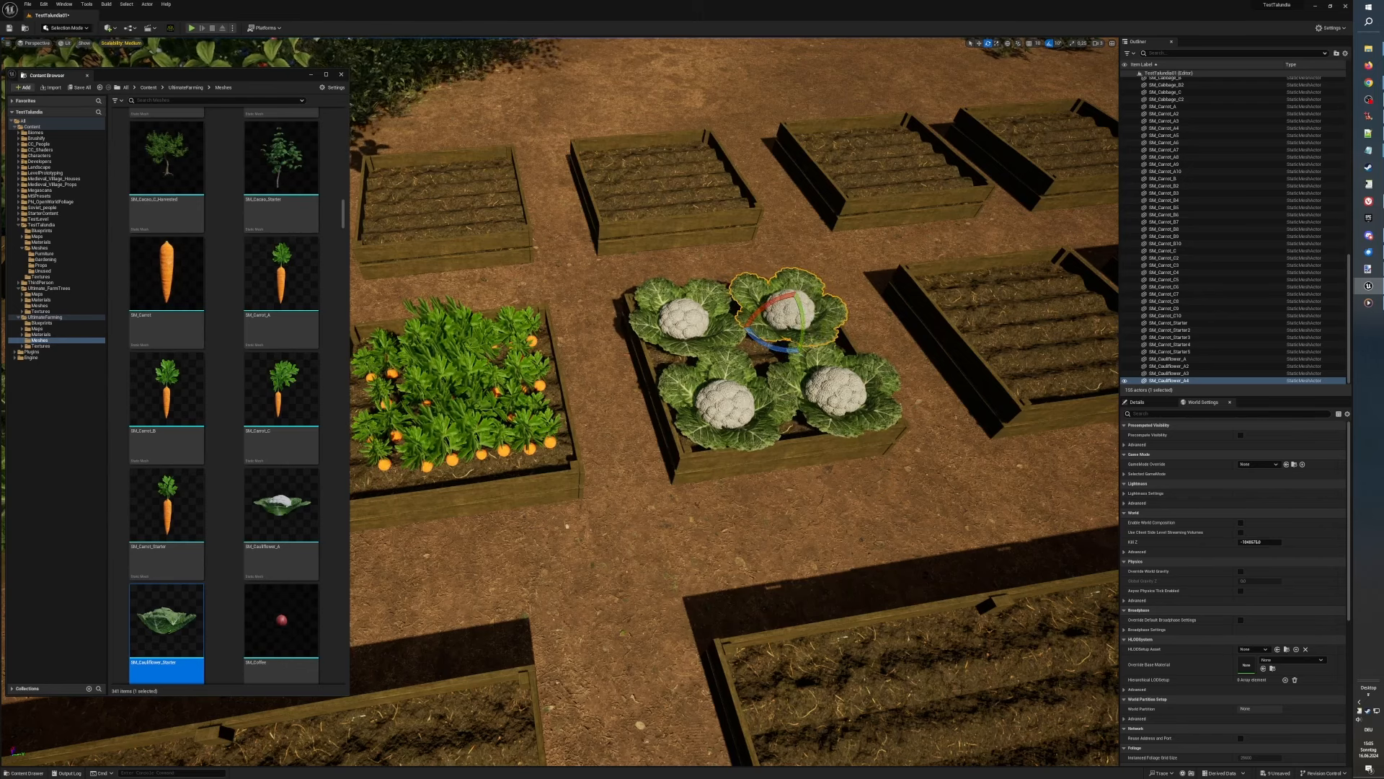
Step: Find SM_Cucumber_A among the UltimateFarming meshes and place it in the empty rear-row bed behind the carrots
scroll(691, 355, "down", 3)
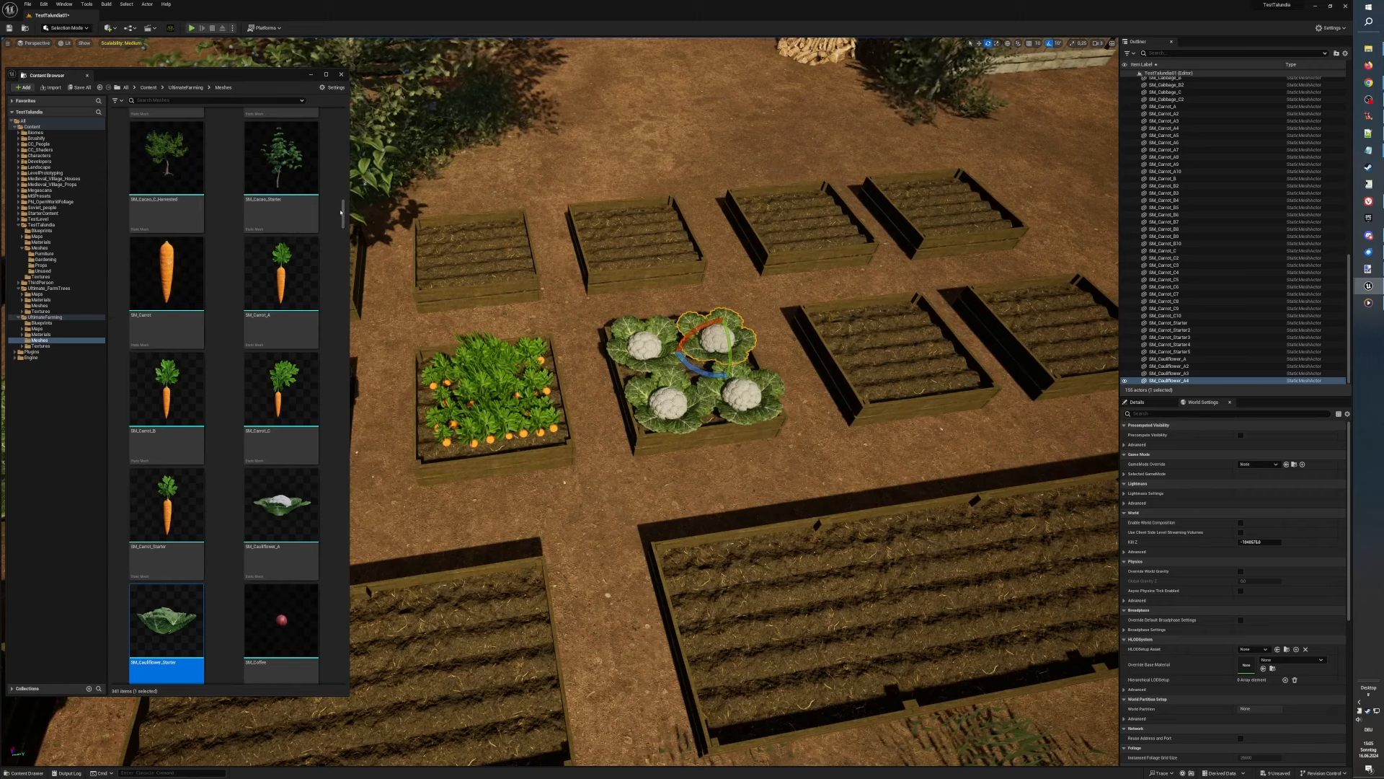
right_click_drag(512, 409, 368, 353)
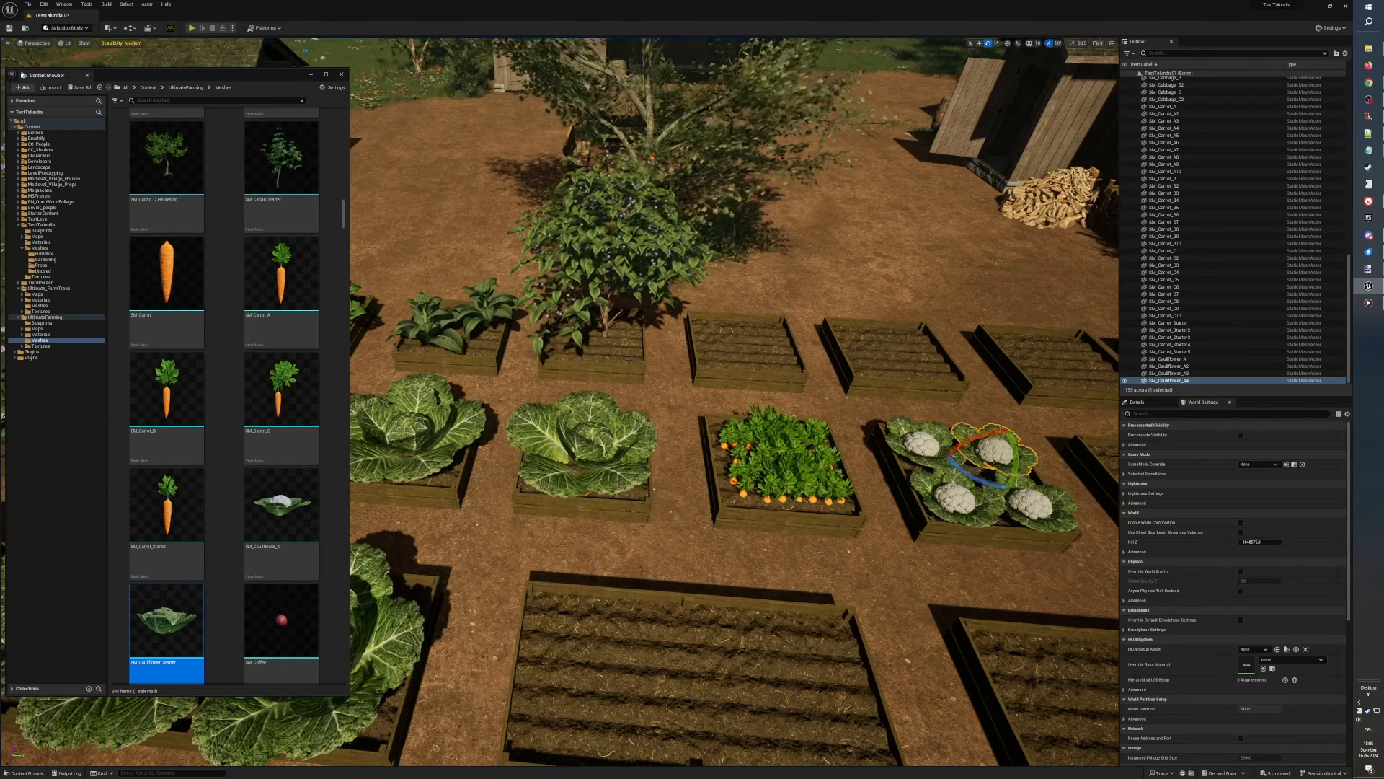
right_click_drag(629, 360, 606, 342)
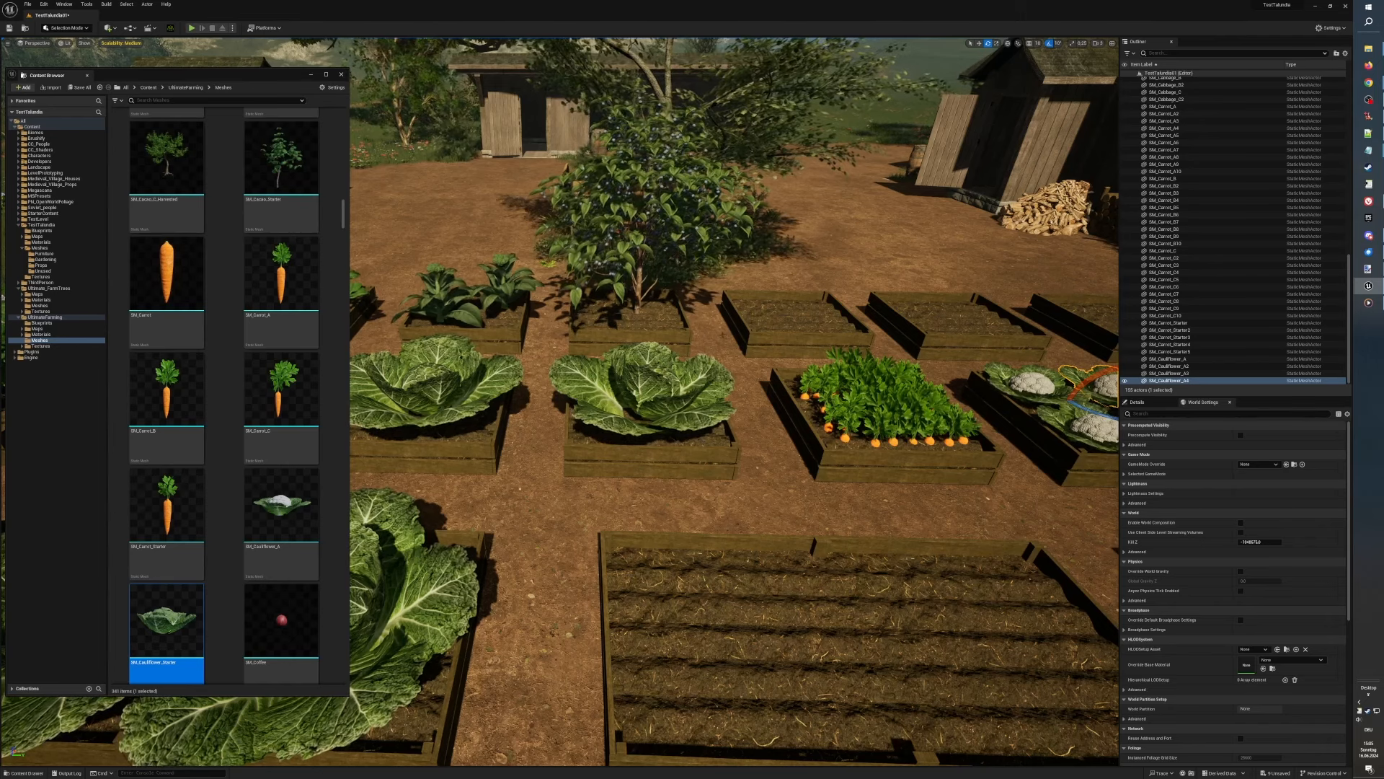
right_click_drag(735, 432, 764, 396)
right_click_drag(794, 462, 800, 447)
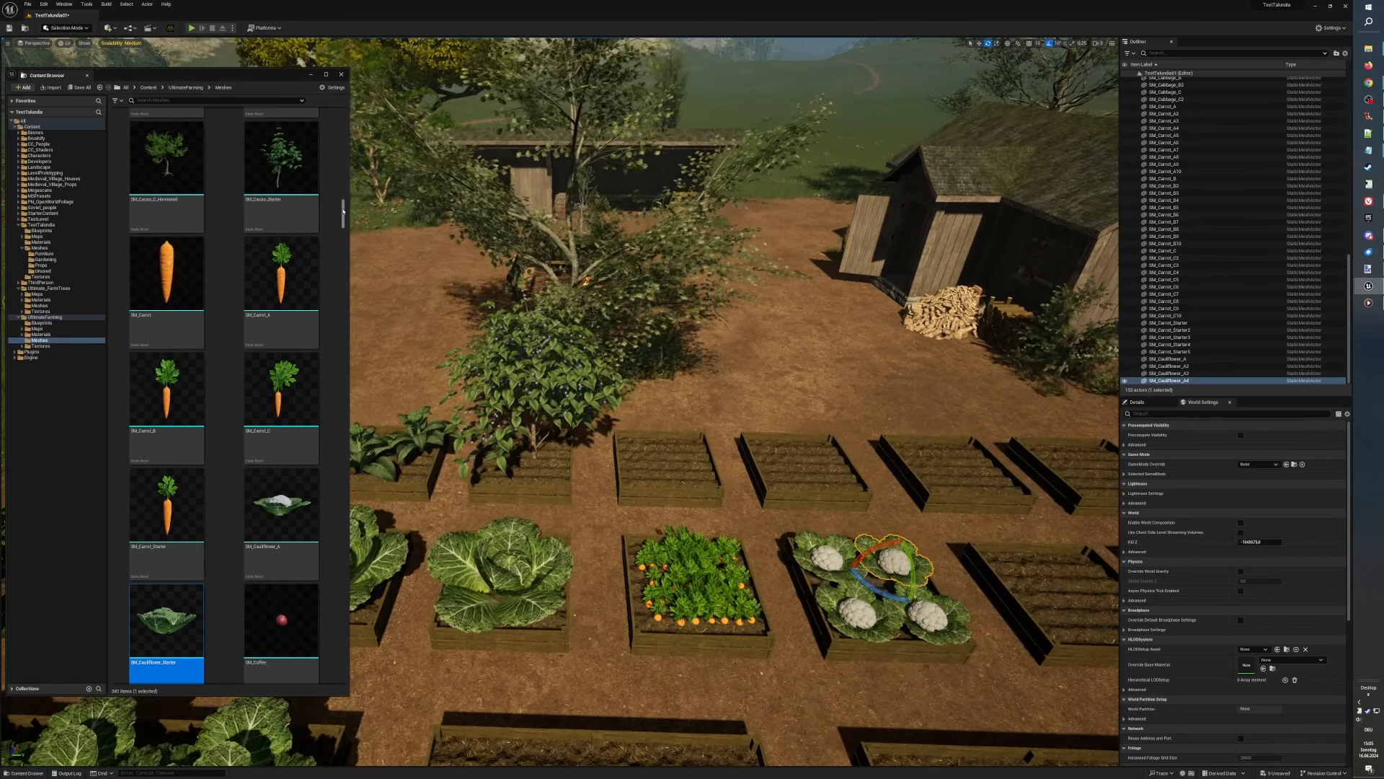
left_click_drag(343, 212, 344, 224)
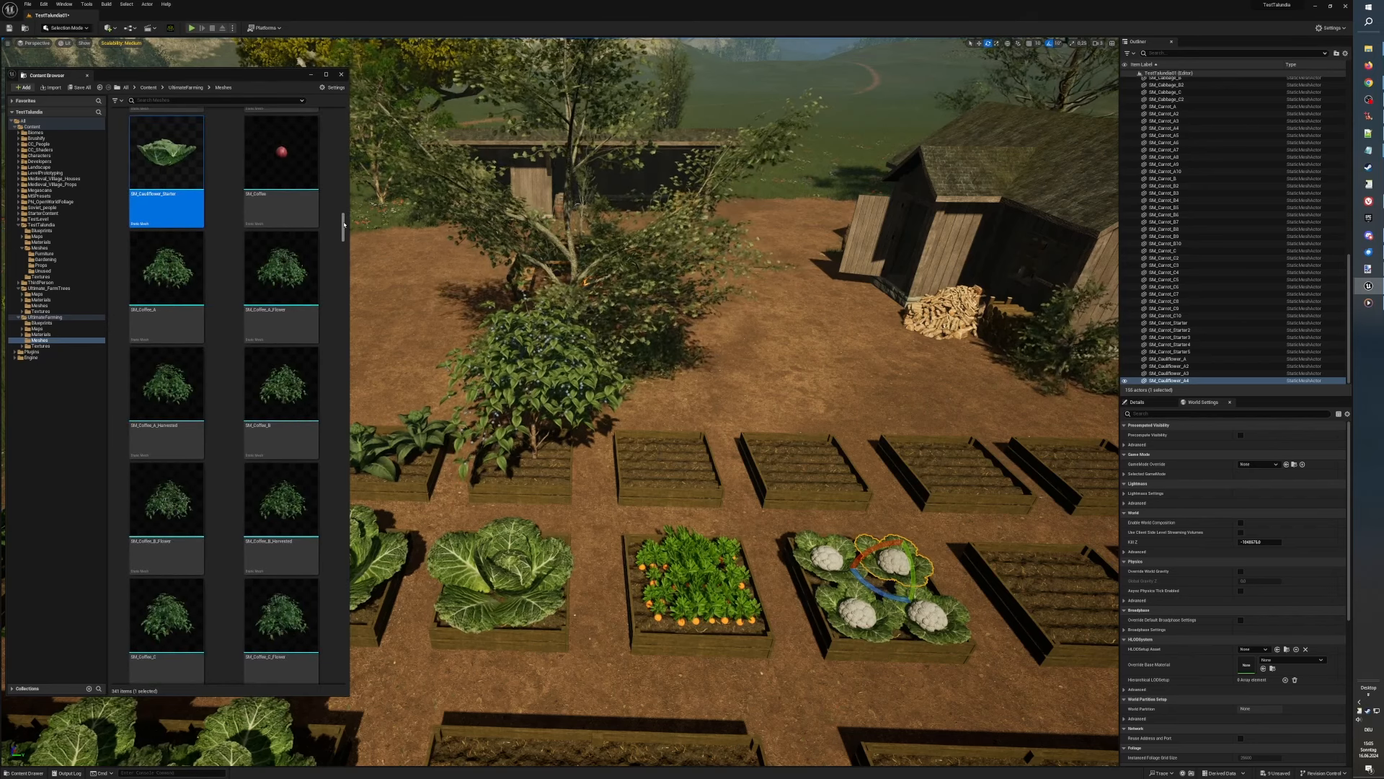
left_click_drag(343, 225, 344, 263)
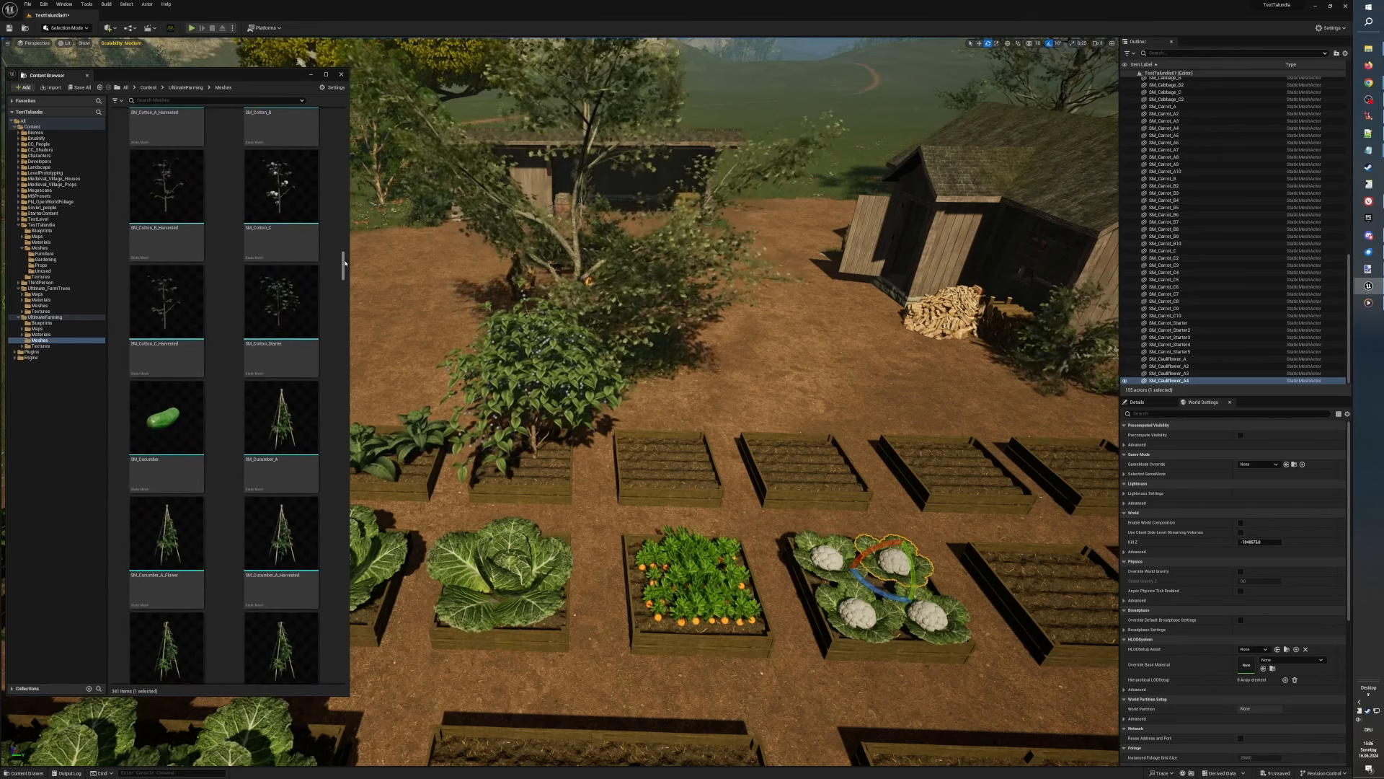
left_click_drag(345, 263, 344, 266)
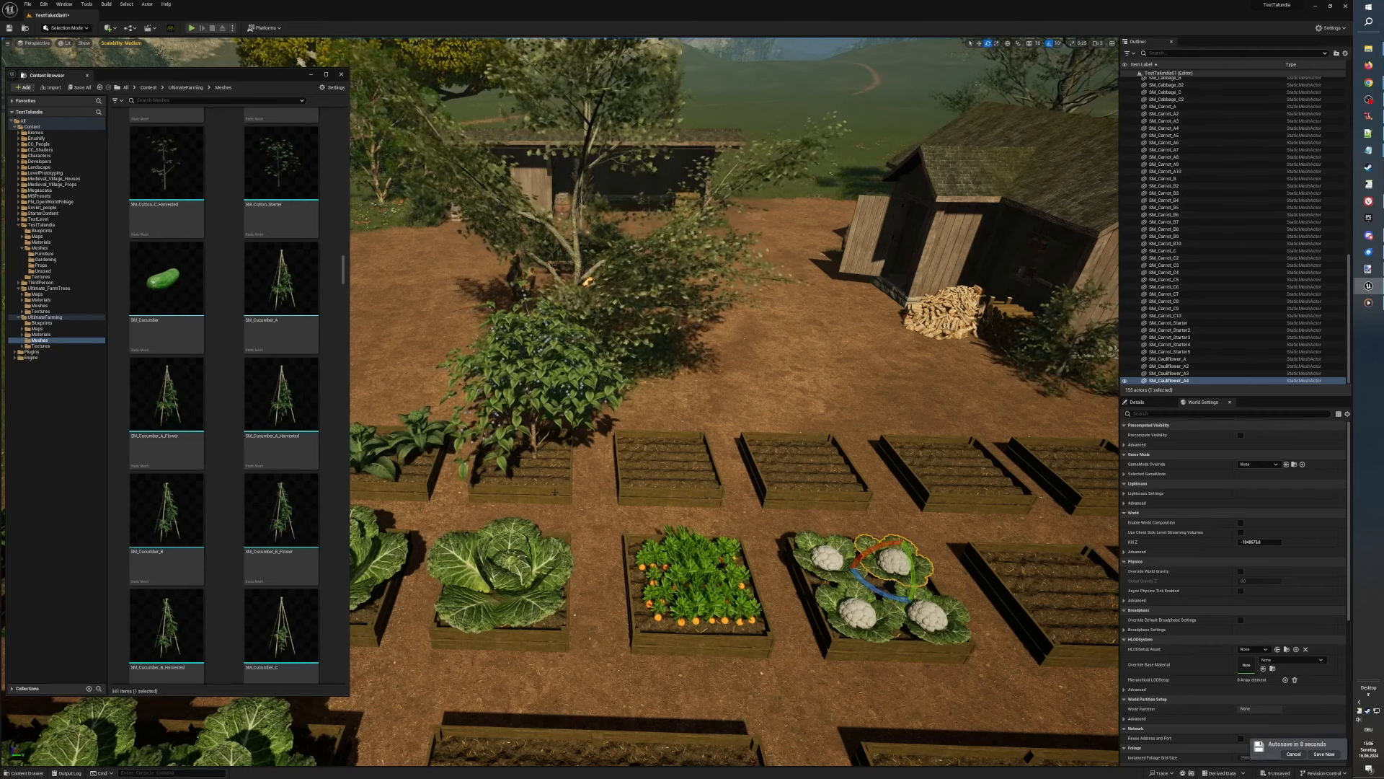
left_click(282, 288)
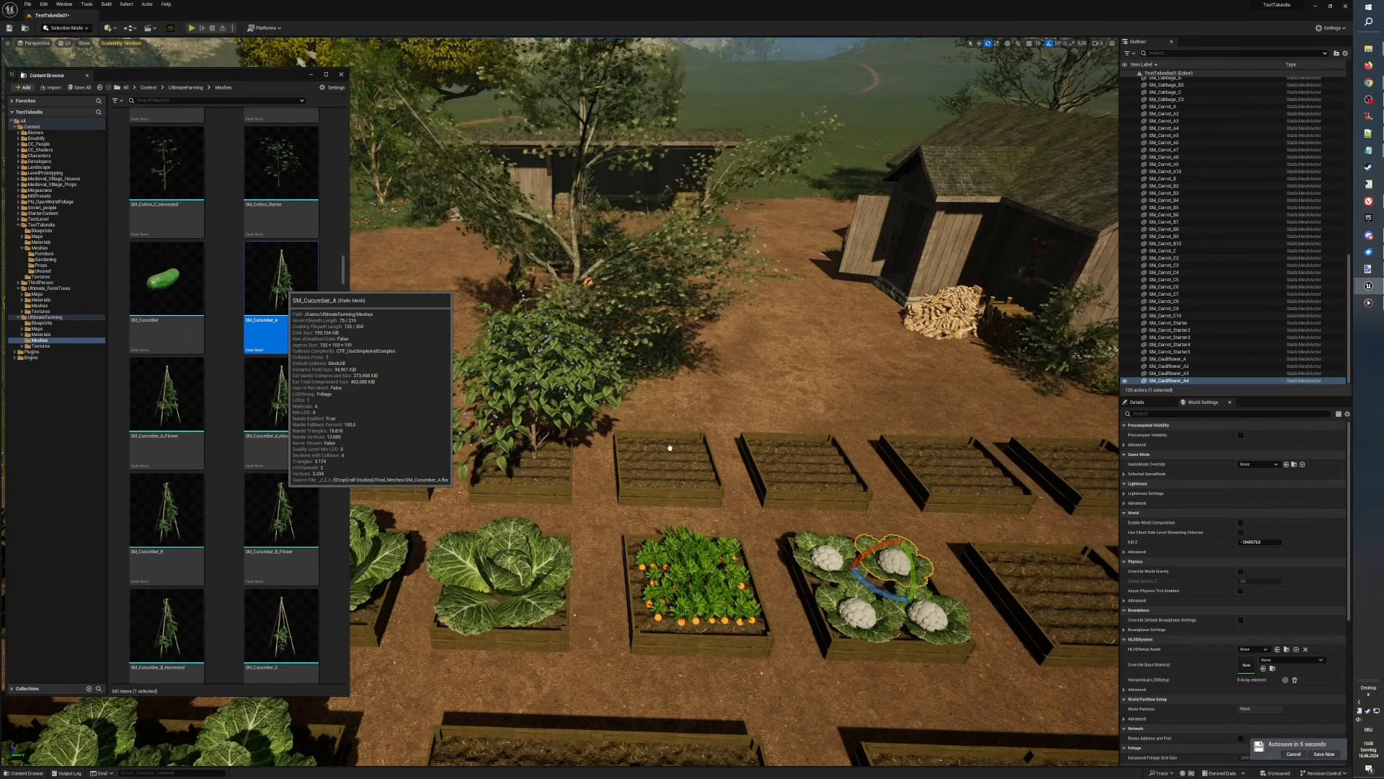
left_click_drag(669, 448, 668, 466)
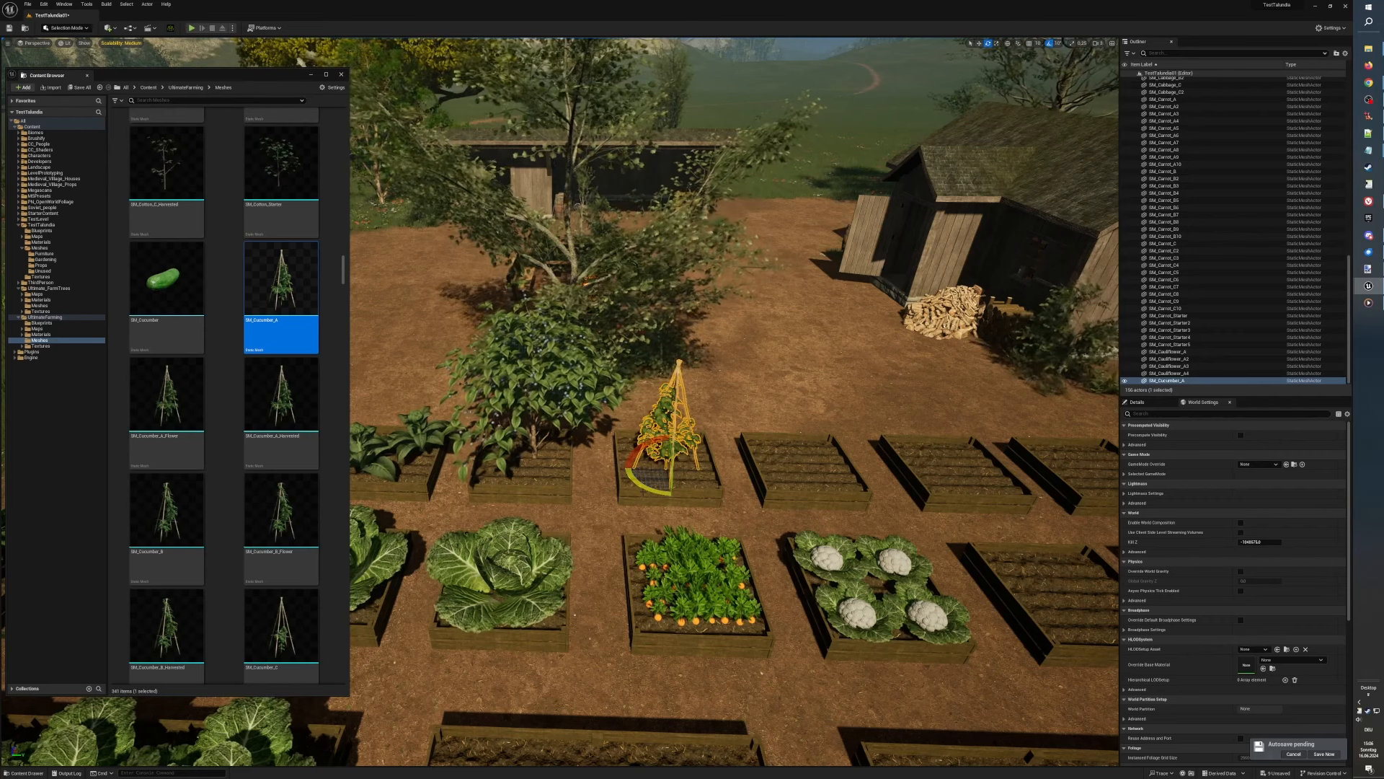
Step: Place an SM_Cucumber_B in the empty rear-row bed beside the SM_Cucumber_A bed
mouse_move(290, 450)
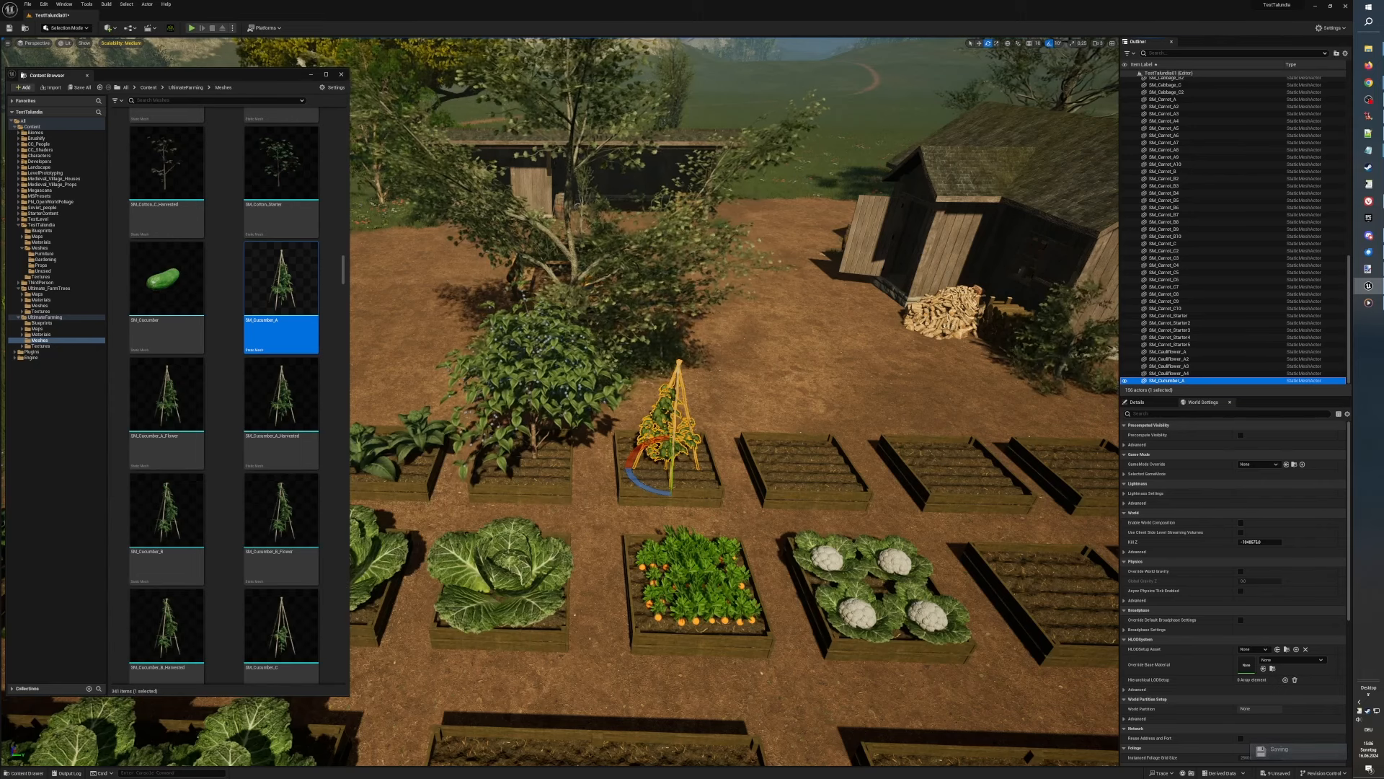
right_click_drag(692, 432, 692, 432)
key("d")
key("d")
right_click_drag(604, 507, 604, 508)
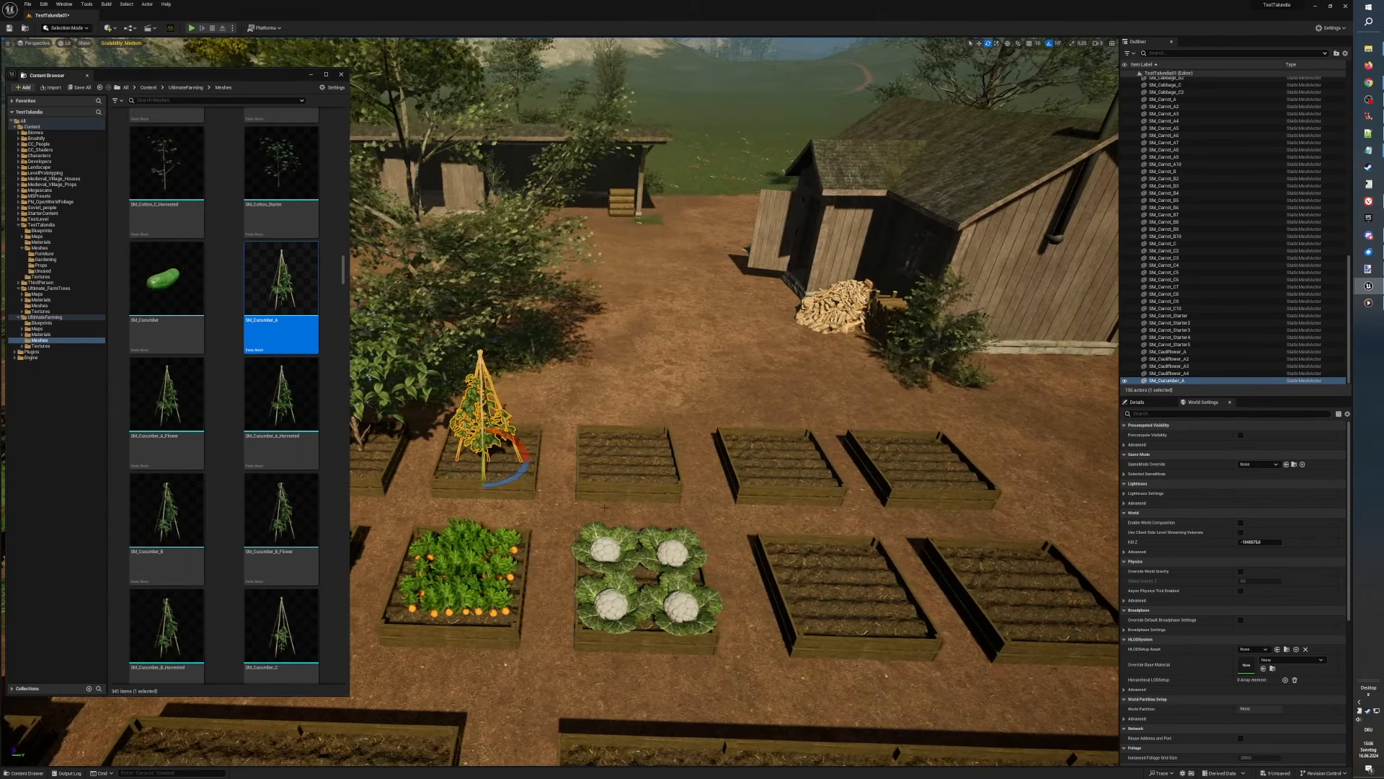
left_click(170, 510)
left_click_drag(552, 465, 626, 468)
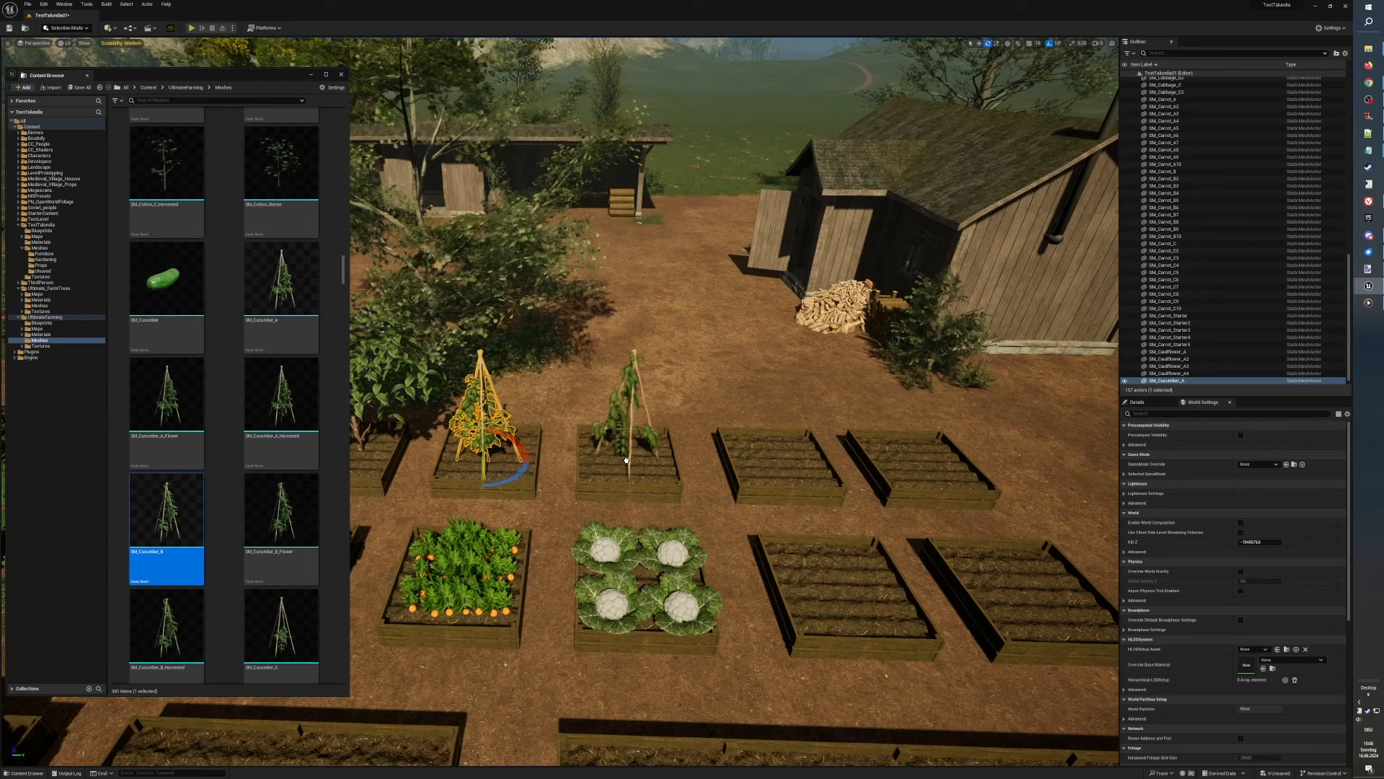
left_click(625, 459)
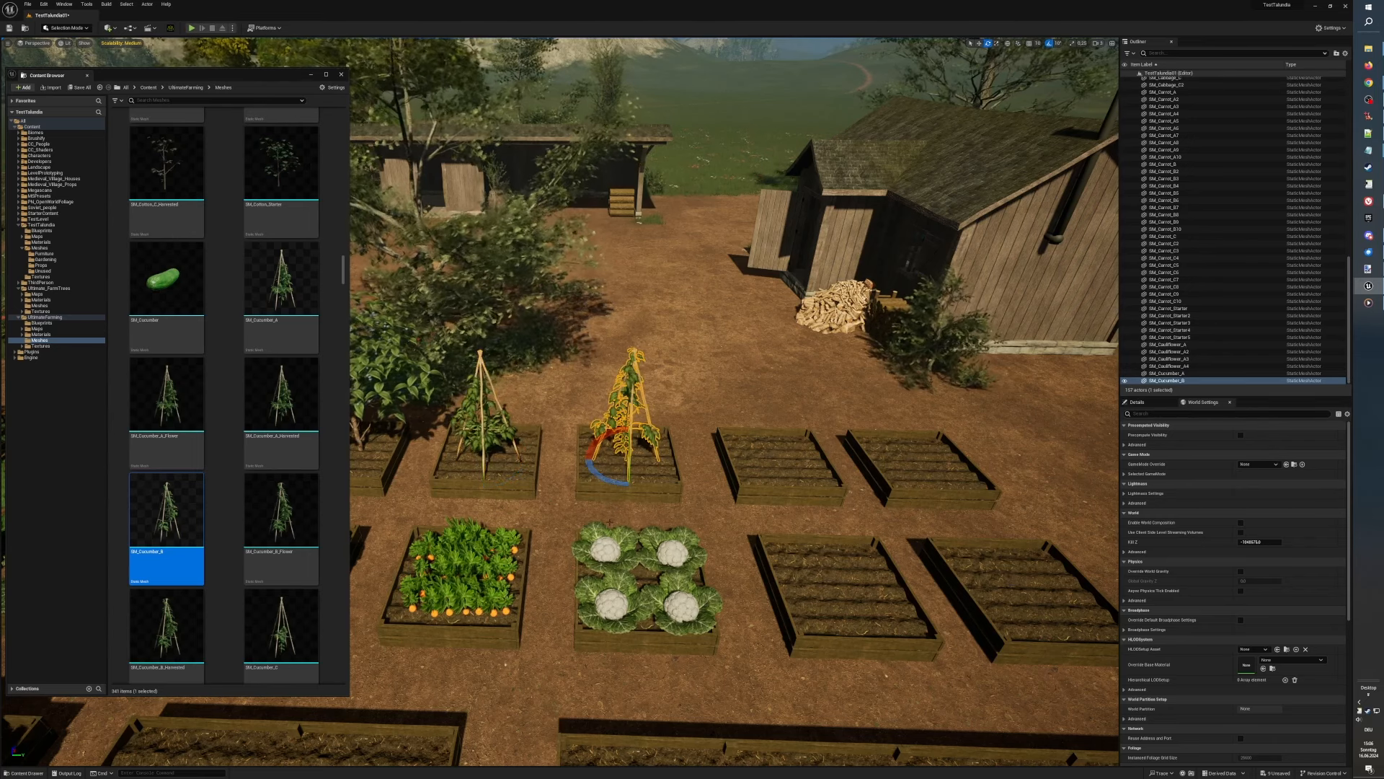
Step: Examine the newly placed SM_Cucumber_B trellis up close and the neighbouring empty rear-row beds
scroll(610, 521, "up", 5)
scroll(610, 521, "up", 3)
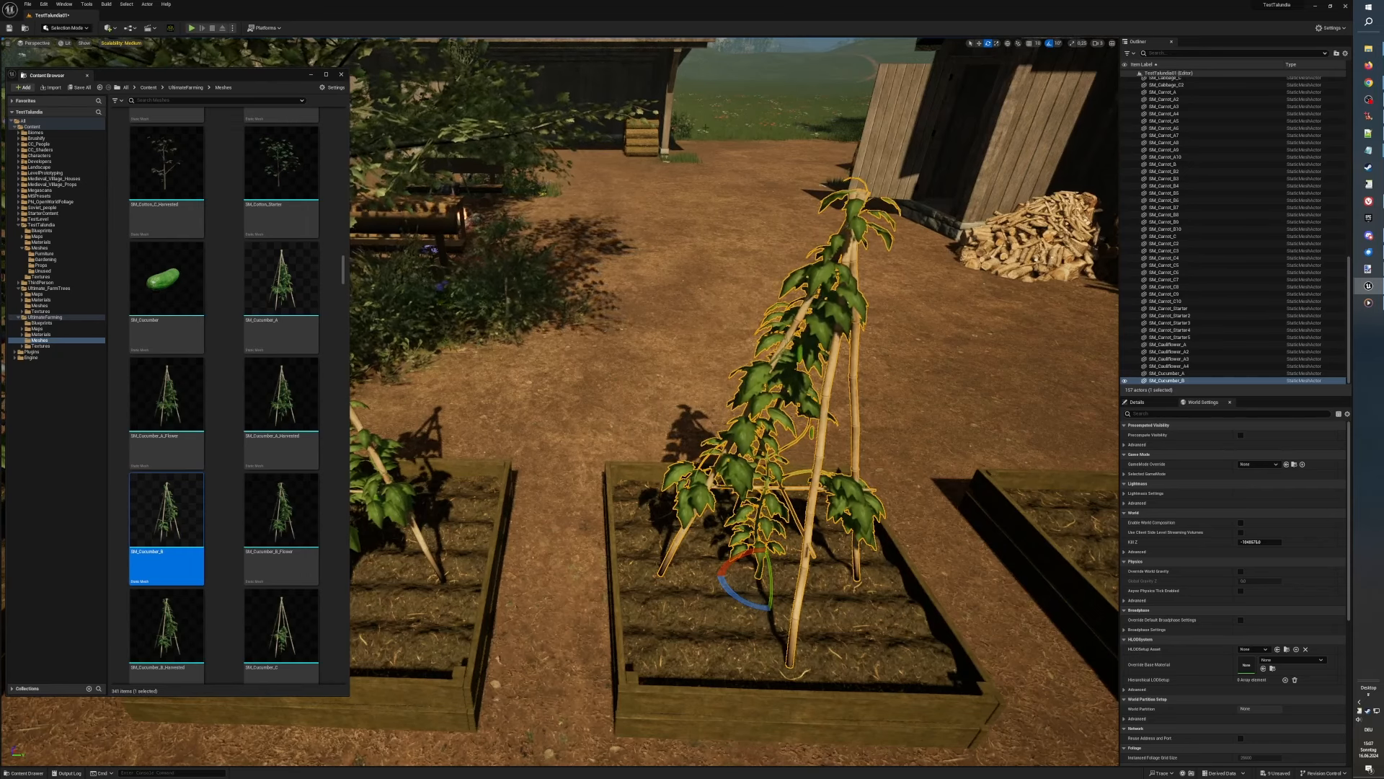
left_click(758, 164)
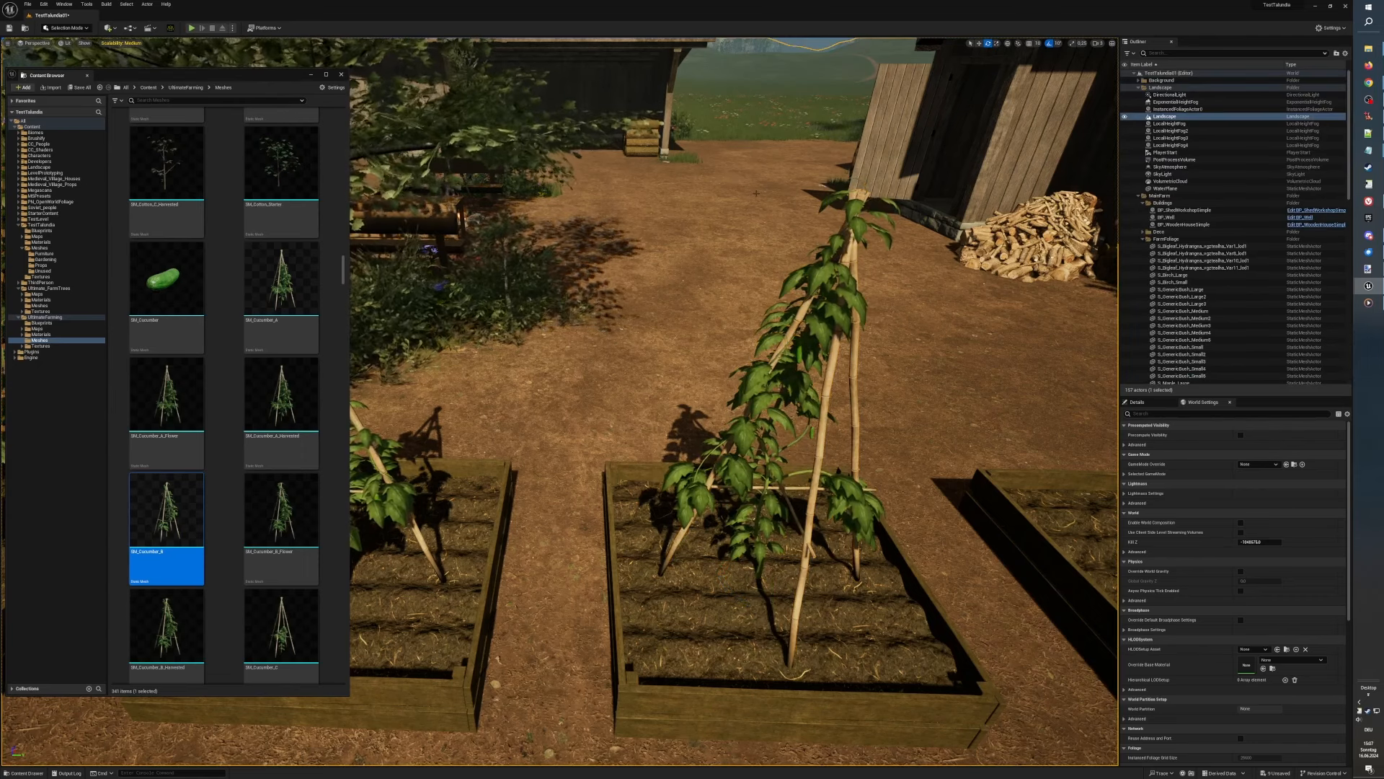
key("a")
right_click_drag(724, 211, 710, 225)
key("d")
key("e")
key("d")
scroll(683, 337, "down", 5)
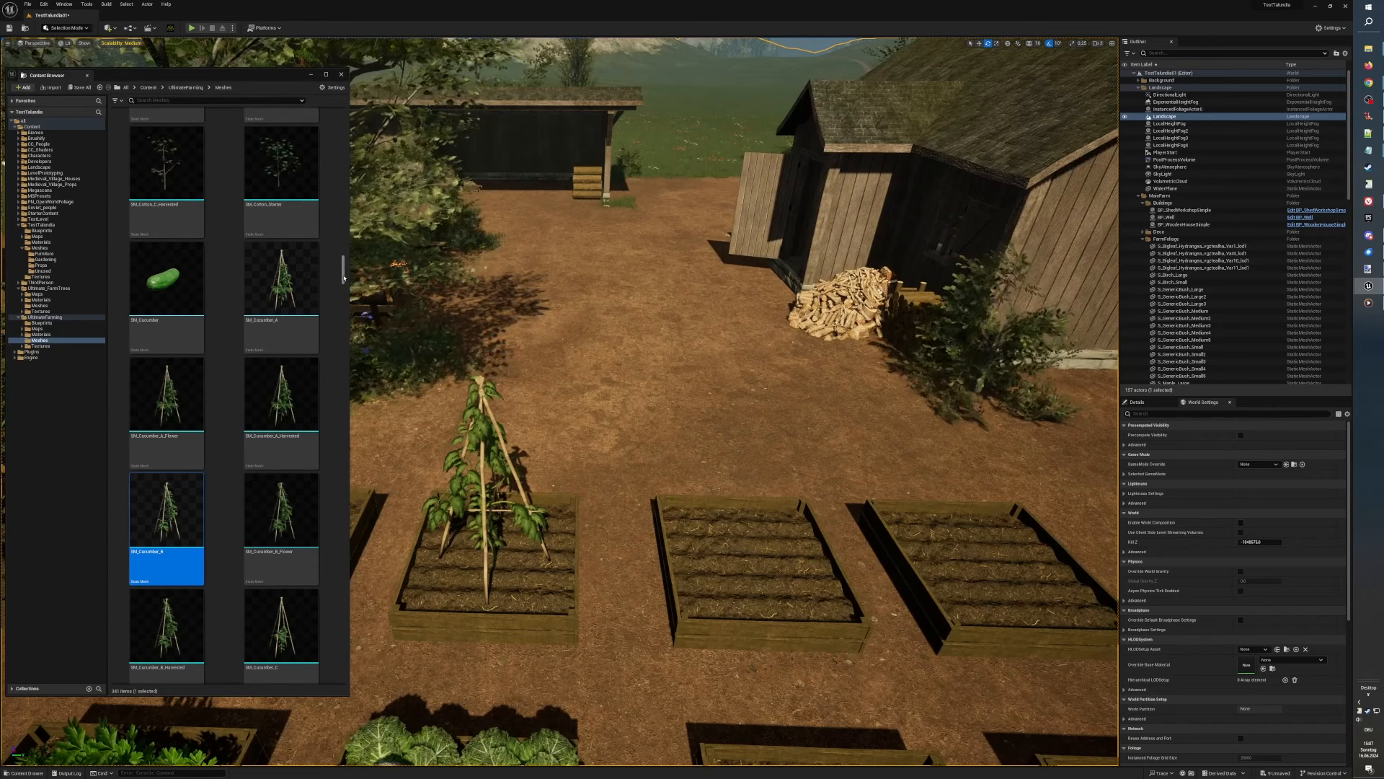
Step: Place one SM_Eggplant_A and two SM_Eggplant_B plants in the empty rear-row bed beside the SM_Cucumber_B bed
mouse_move(344, 268)
left_mouse_down()
mouse_move(344, 307)
mouse_move(344, 293)
left_mouse_up()
scroll(344, 303, "up", 3)
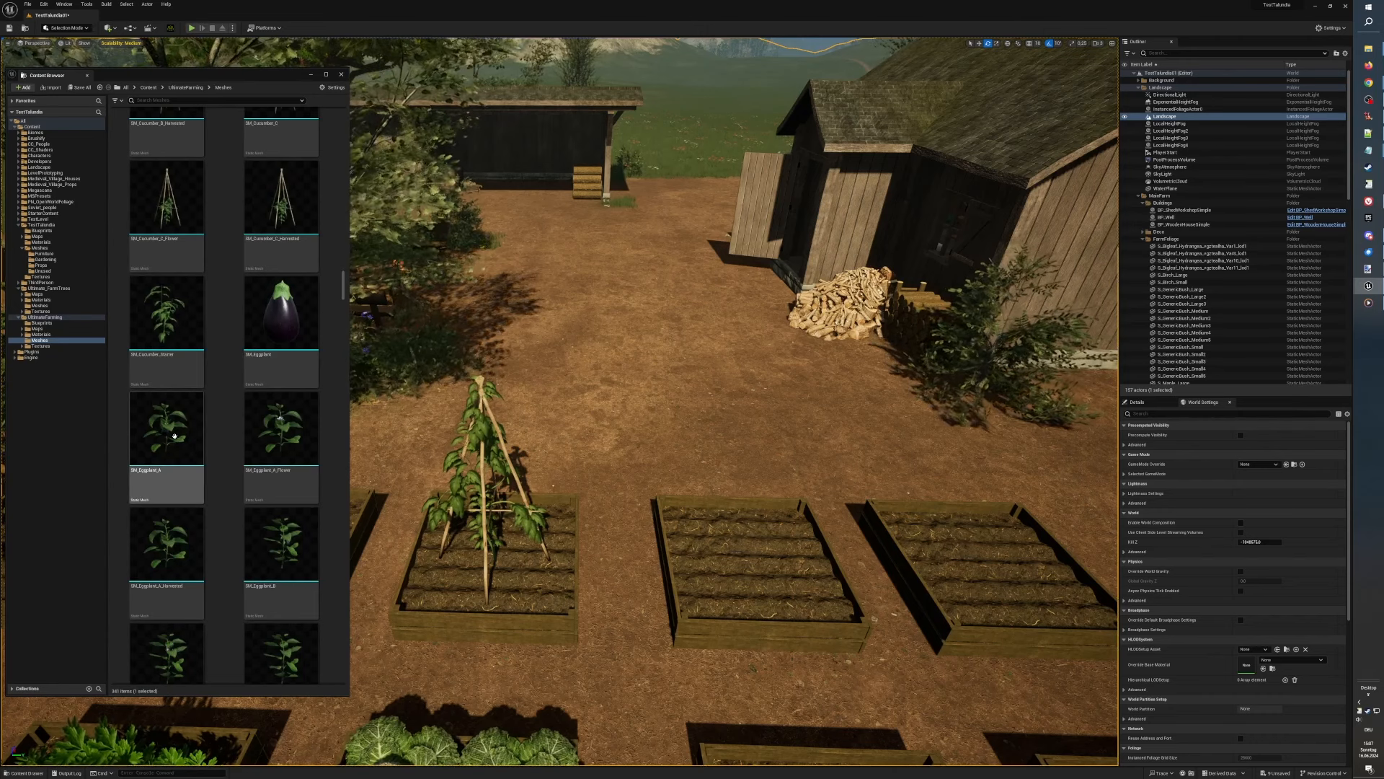
left_click_drag(165, 432, 790, 545)
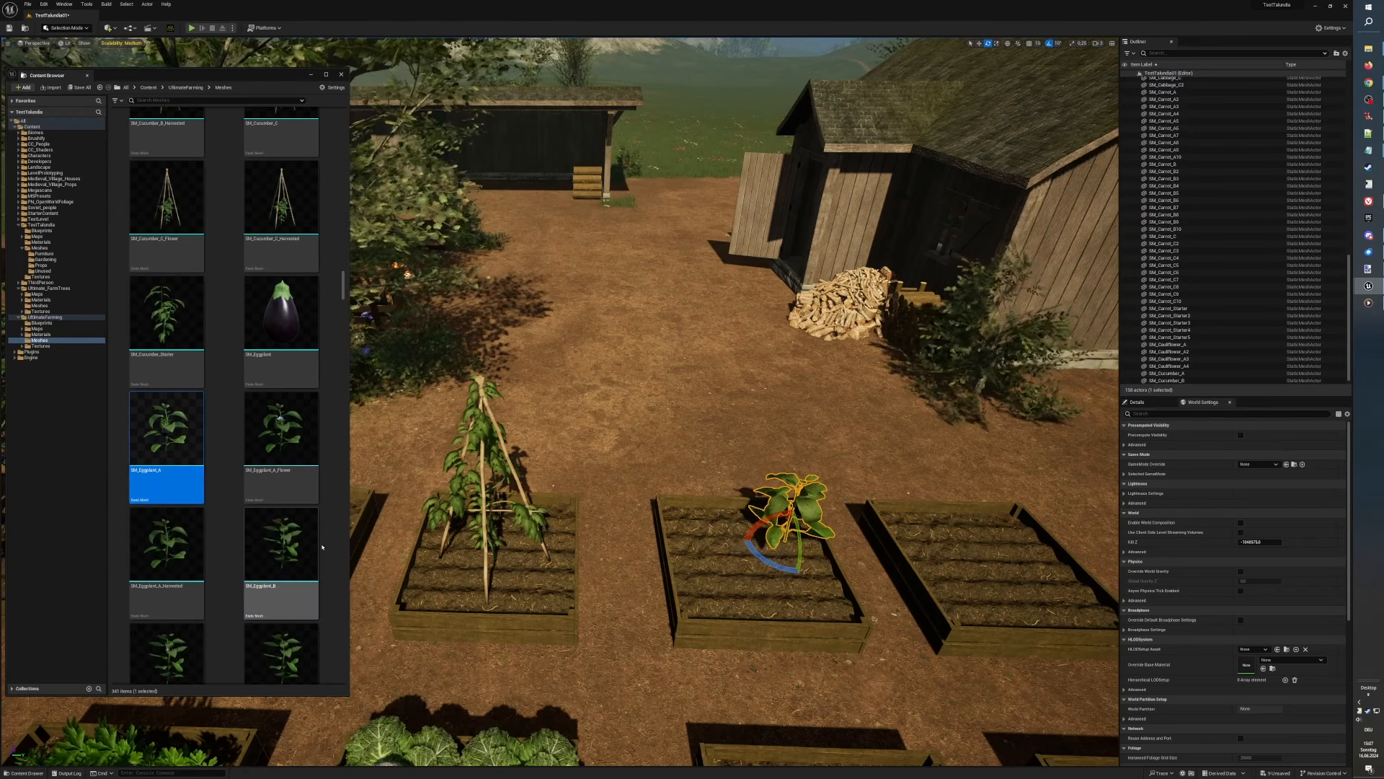
left_click(282, 542)
left_click_drag(717, 577, 721, 600)
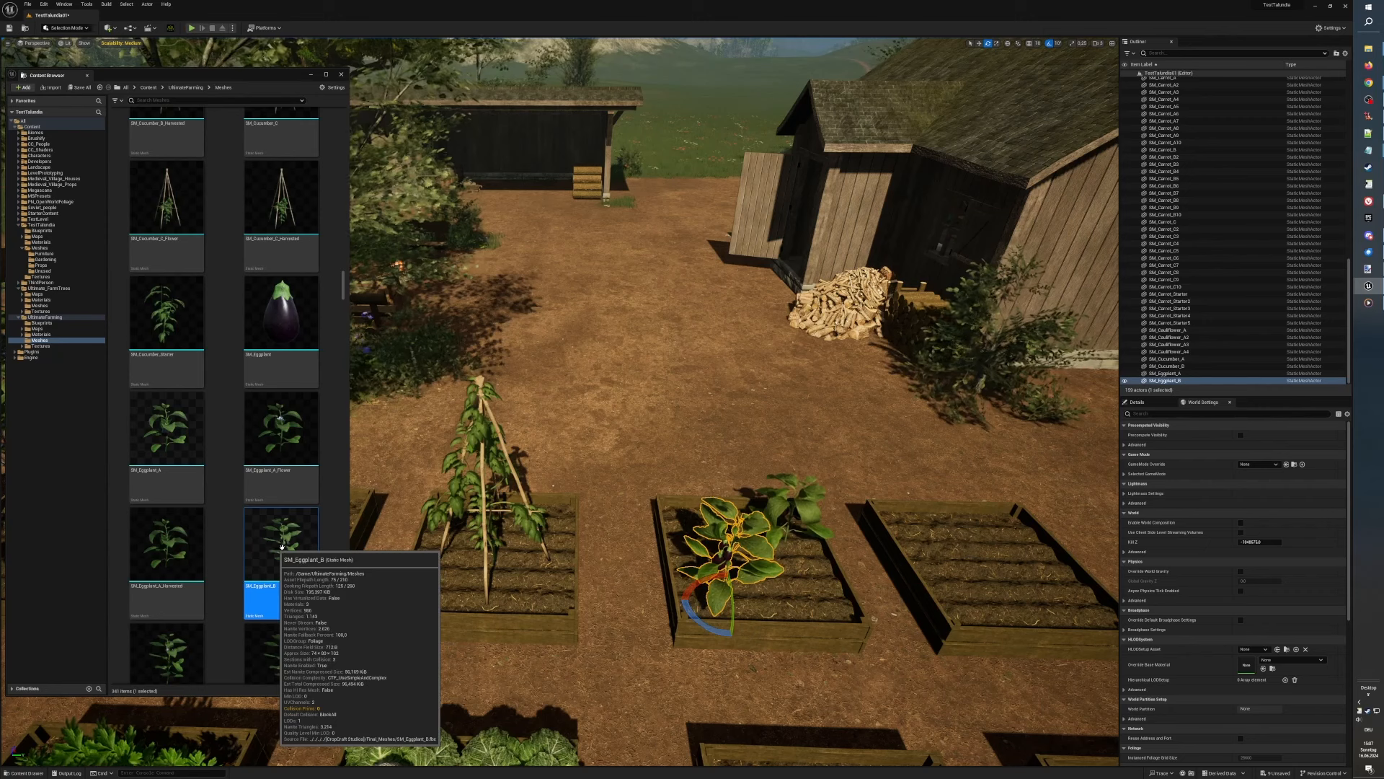
left_click_drag(685, 535, 718, 546)
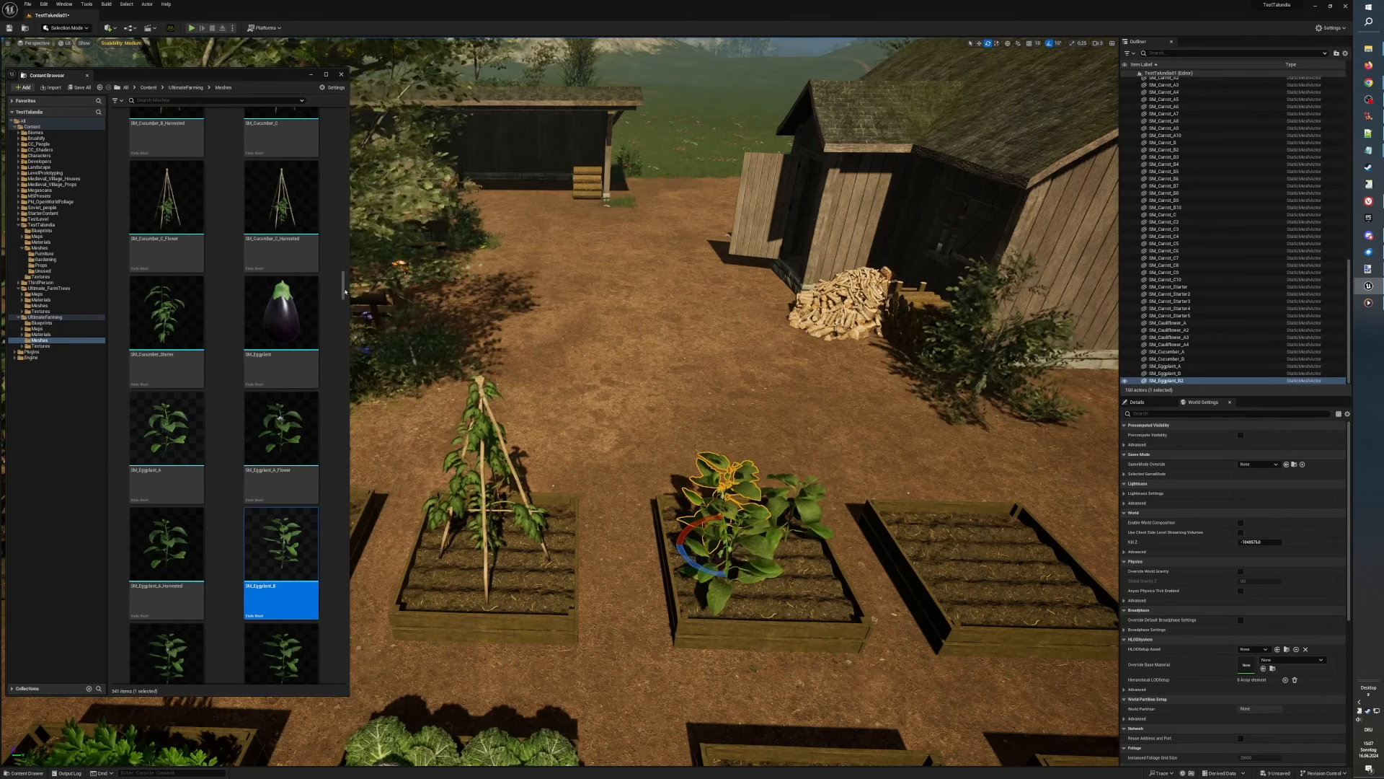
Step: Place the SM_Eggplant_C mesh at the front right of the raised bed that already holds eggplants
left_click_drag(344, 294, 344, 297)
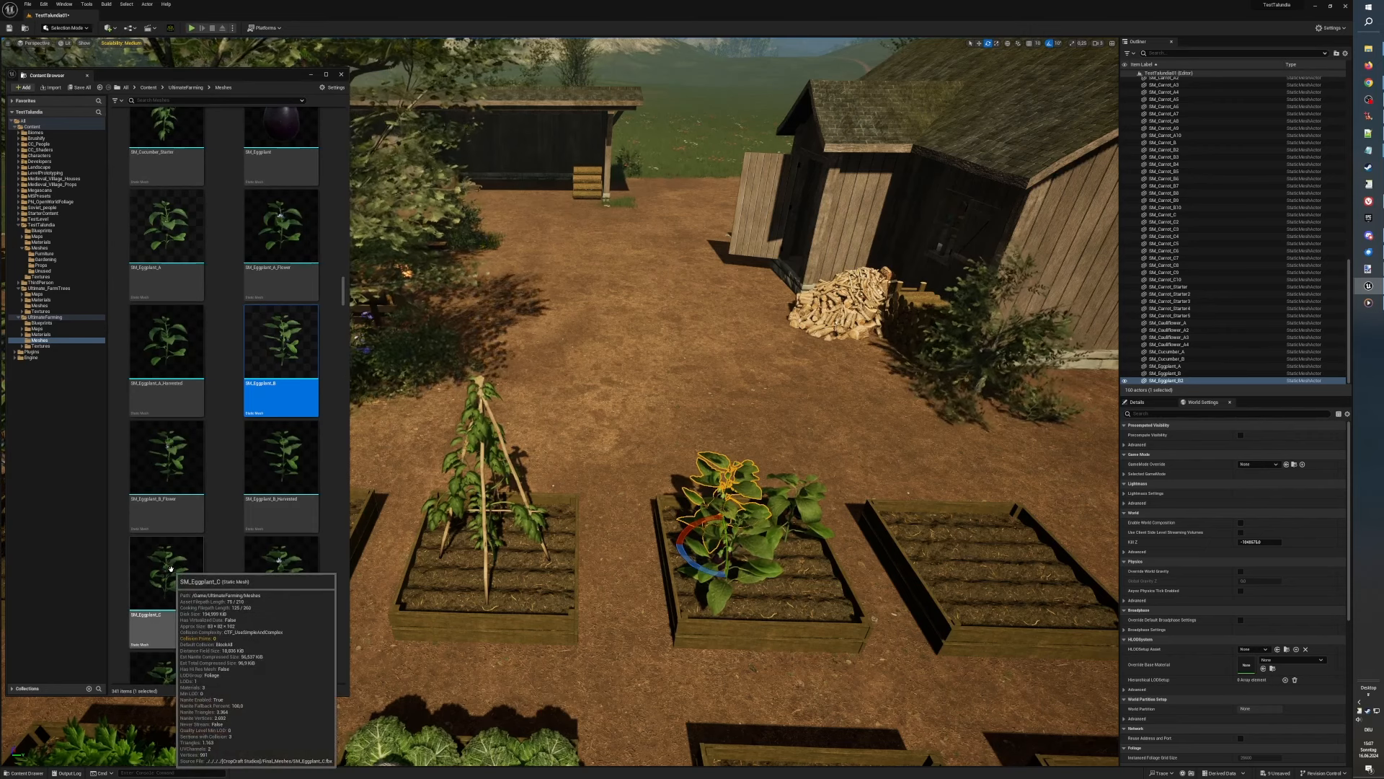
left_click_drag(168, 569, 805, 602)
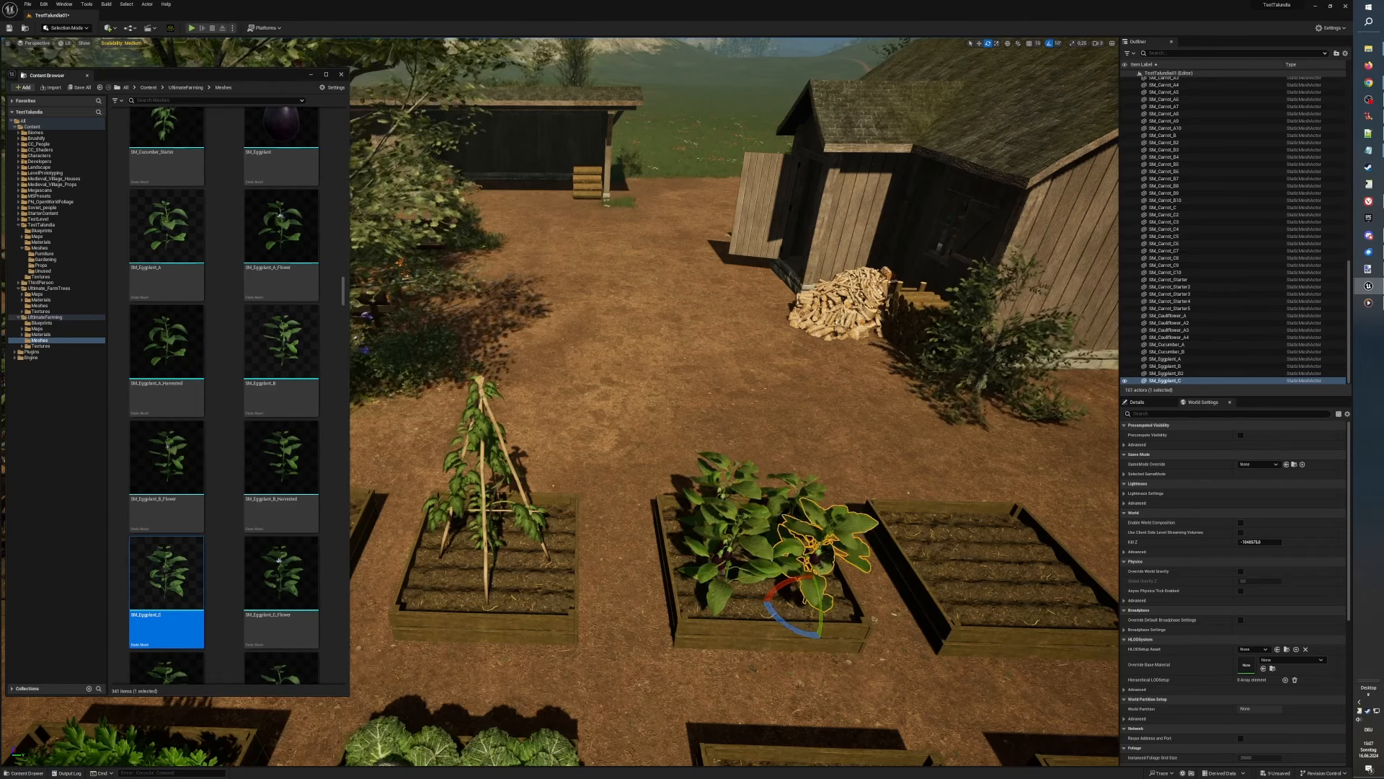
scroll(764, 591, "down", 3)
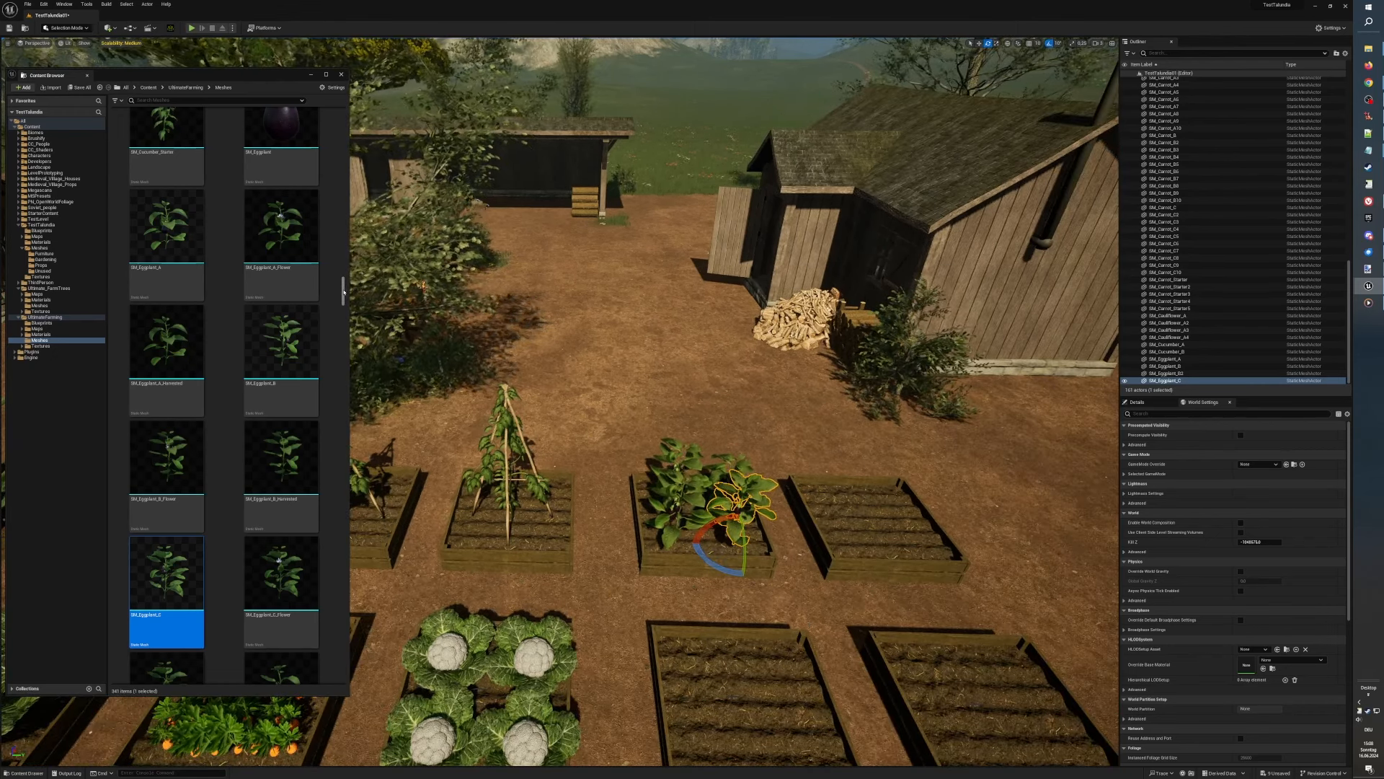
Step: Place the SM_Garlic_A mesh at the back left corner of the empty bed beside the cauliflowers and activate the Move tool
left_click_drag(344, 292, 344, 309)
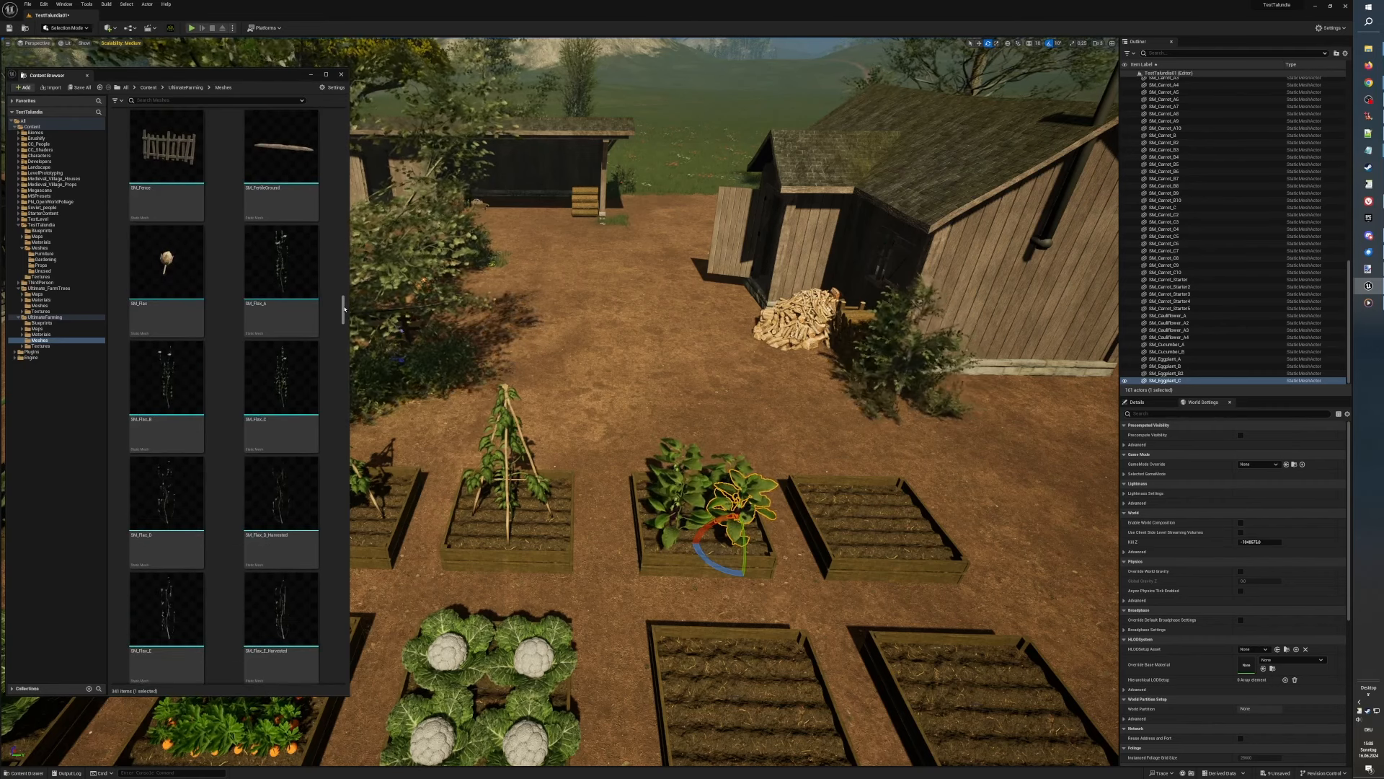
mouse_move(291, 282)
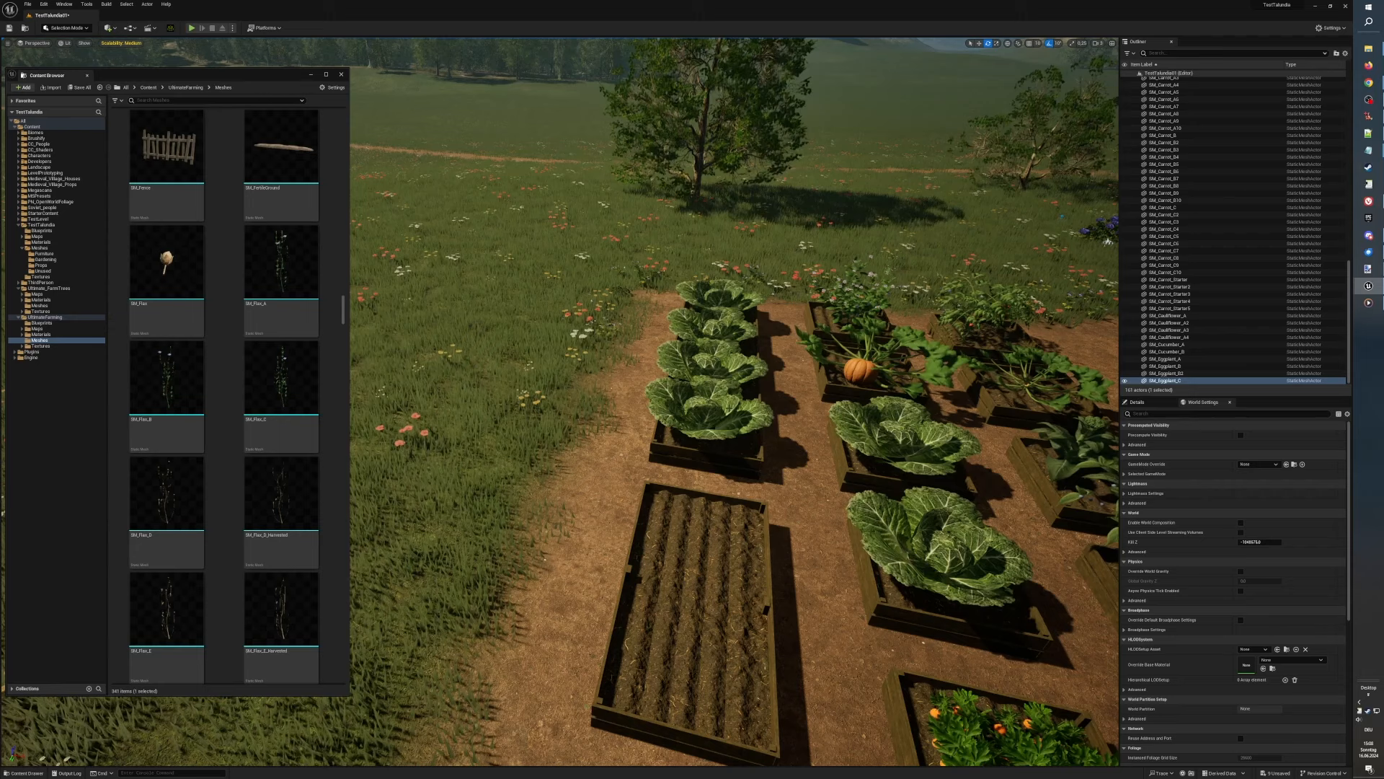
right_click_drag(750, 466, 931, 562)
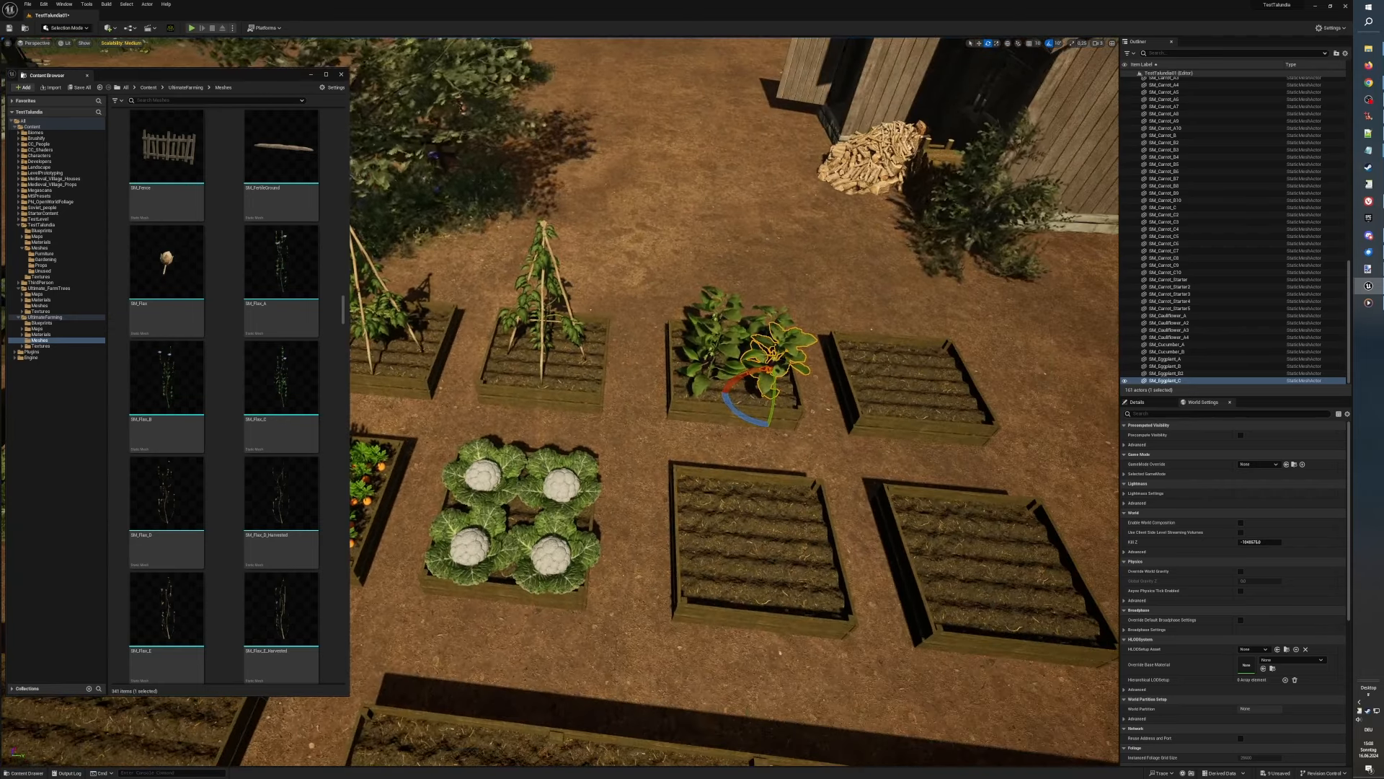
left_click_drag(343, 303, 344, 322)
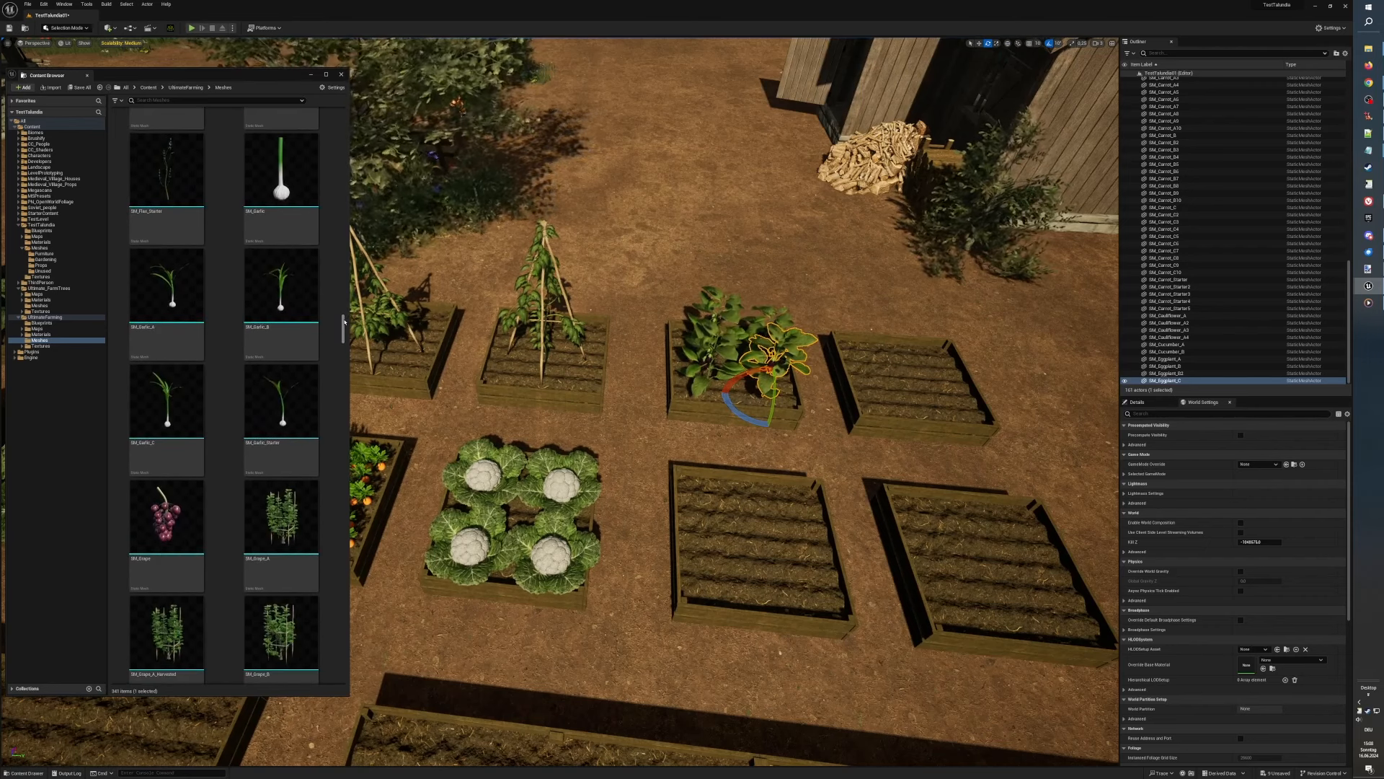
mouse_move(176, 298)
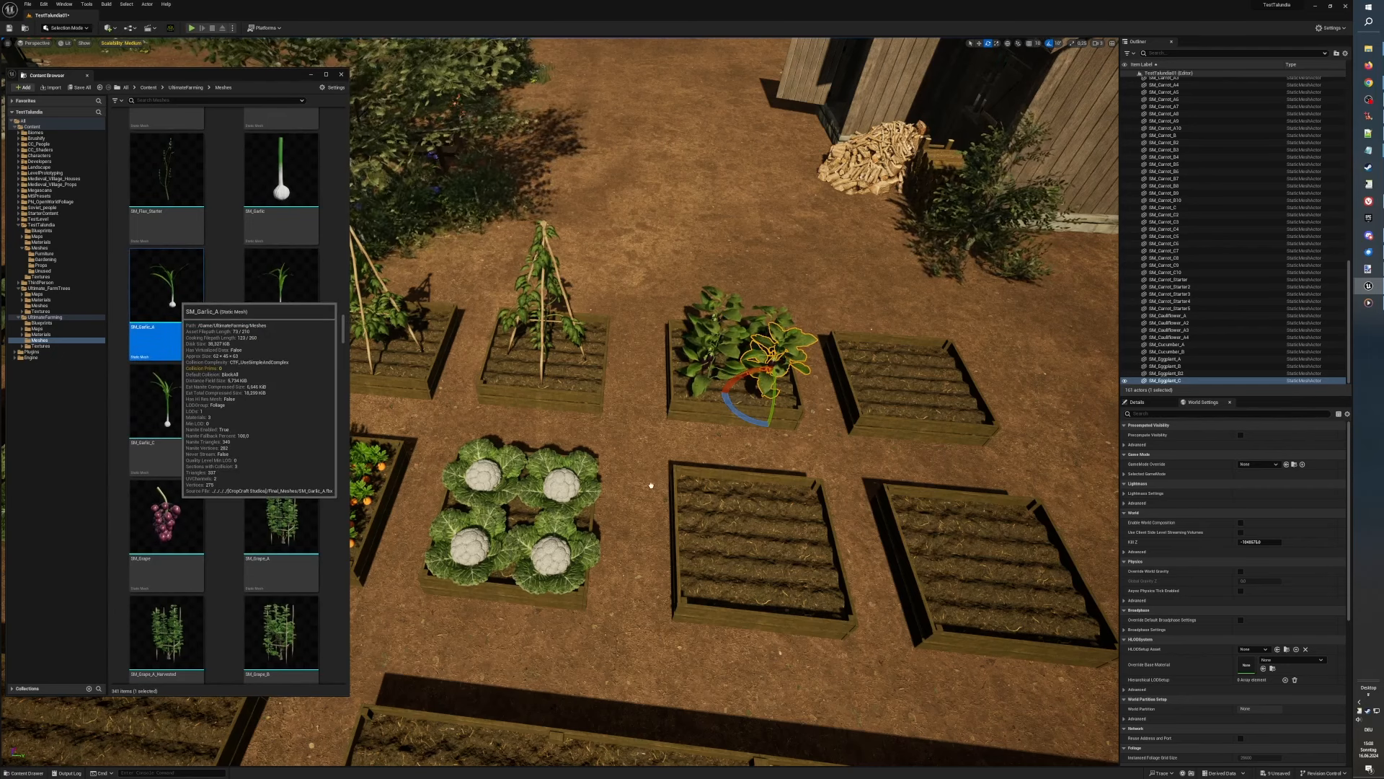
left_click_drag(692, 496, 703, 499)
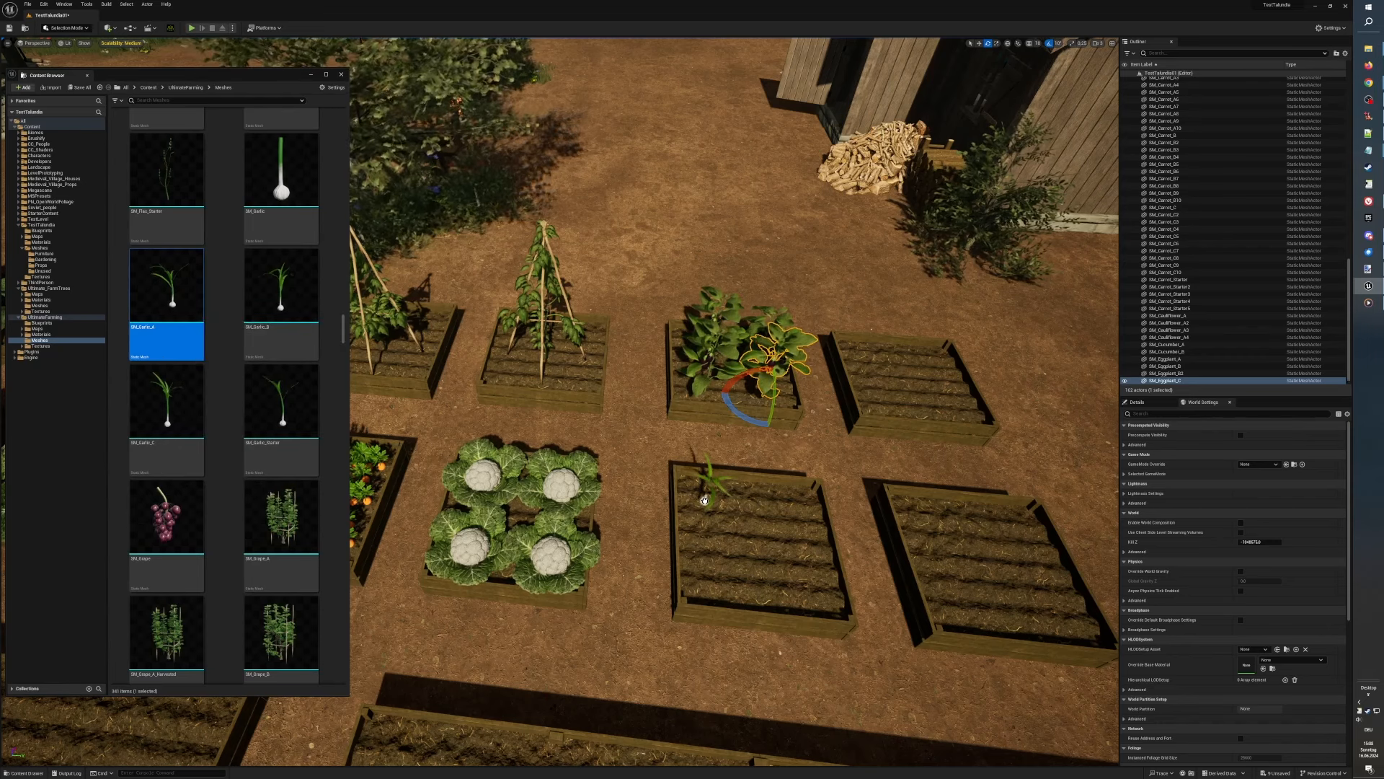
left_click(674, 524)
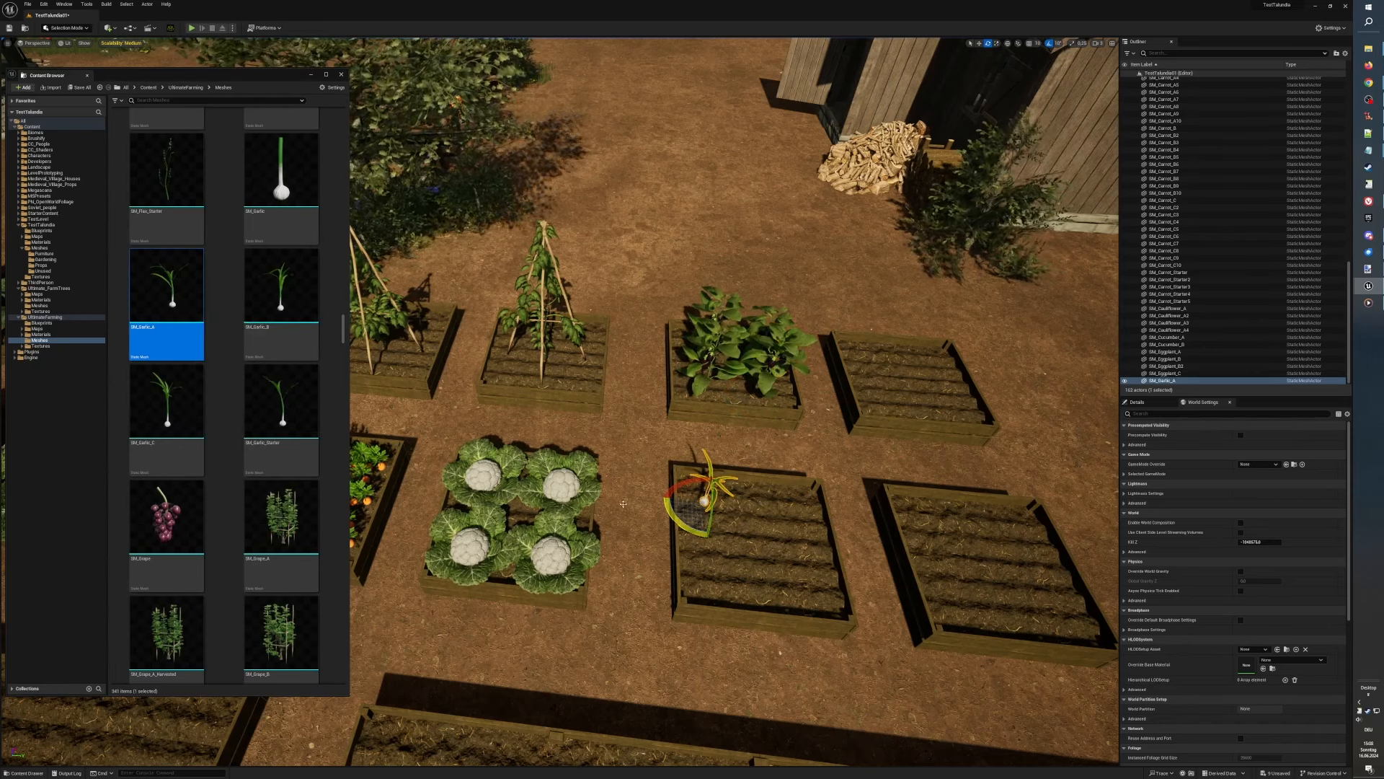
key("w")
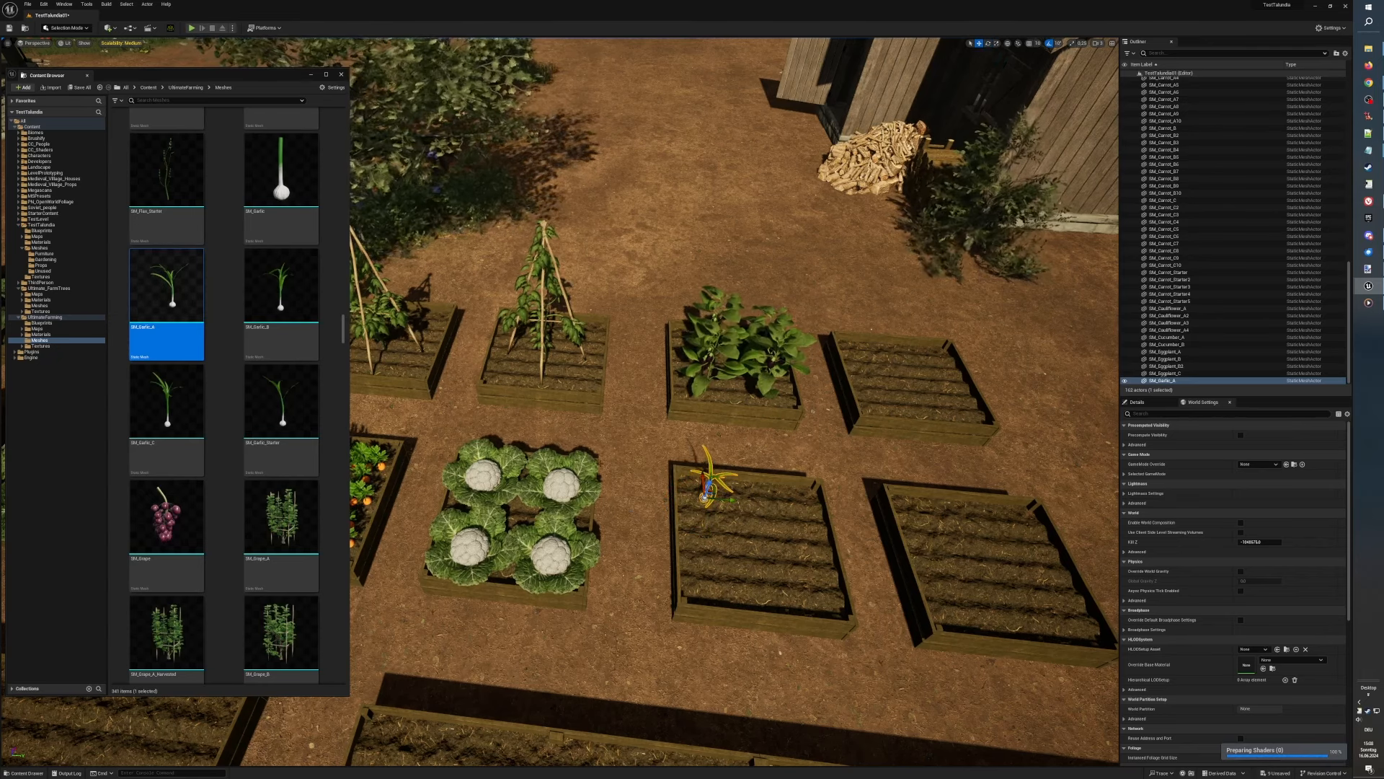
Step: Place the SM_Garlic_B mesh beside the first garlic plant in the back row of the same bed
left_click(276, 297)
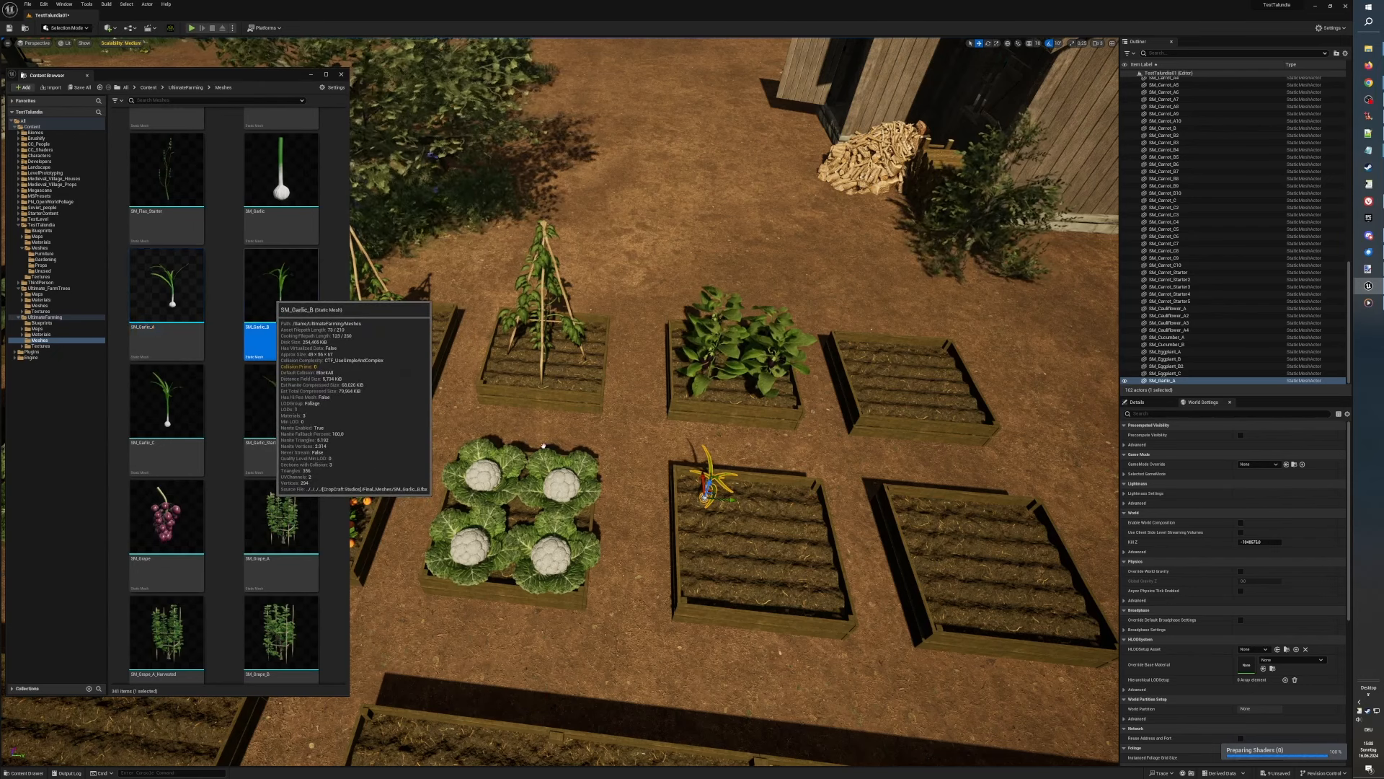
left_click_drag(712, 507, 734, 506)
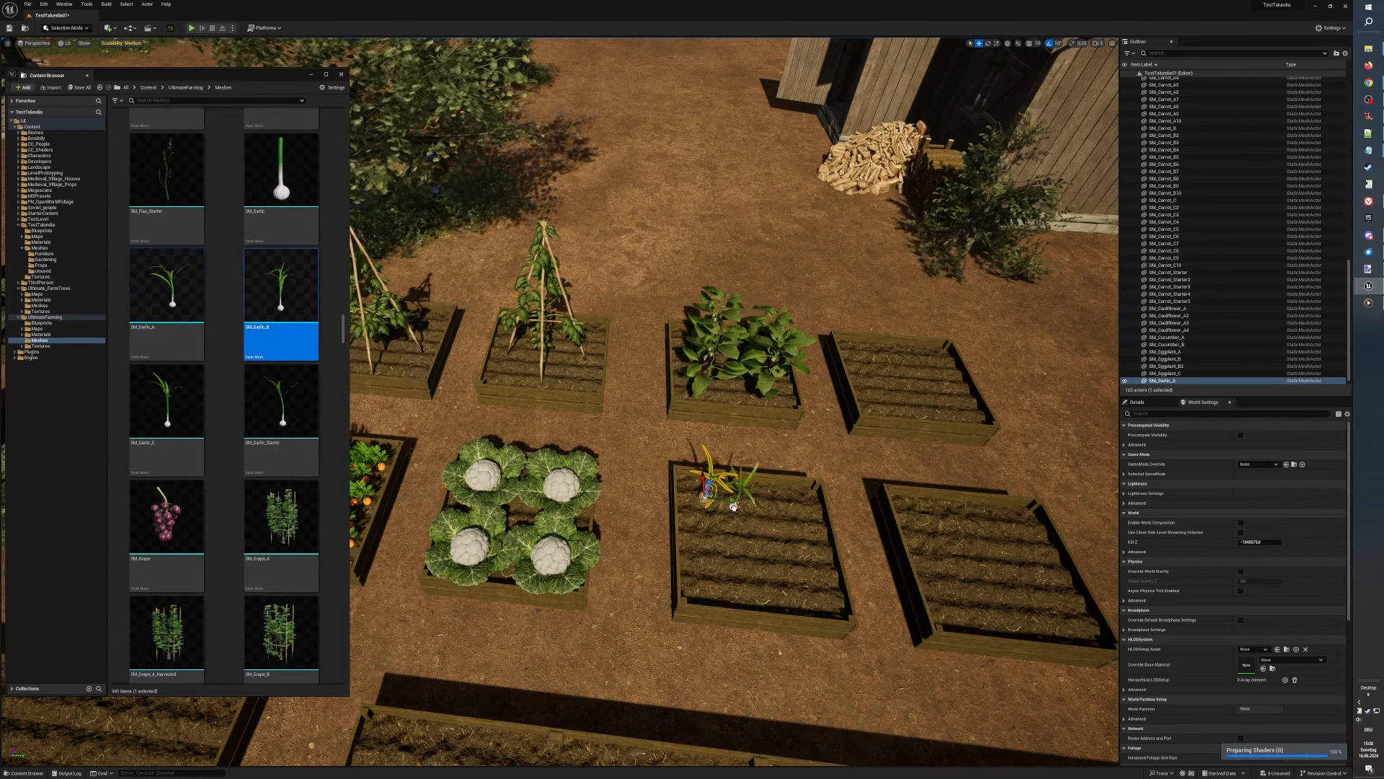
left_click(734, 506)
scroll(737, 506, "up", 3)
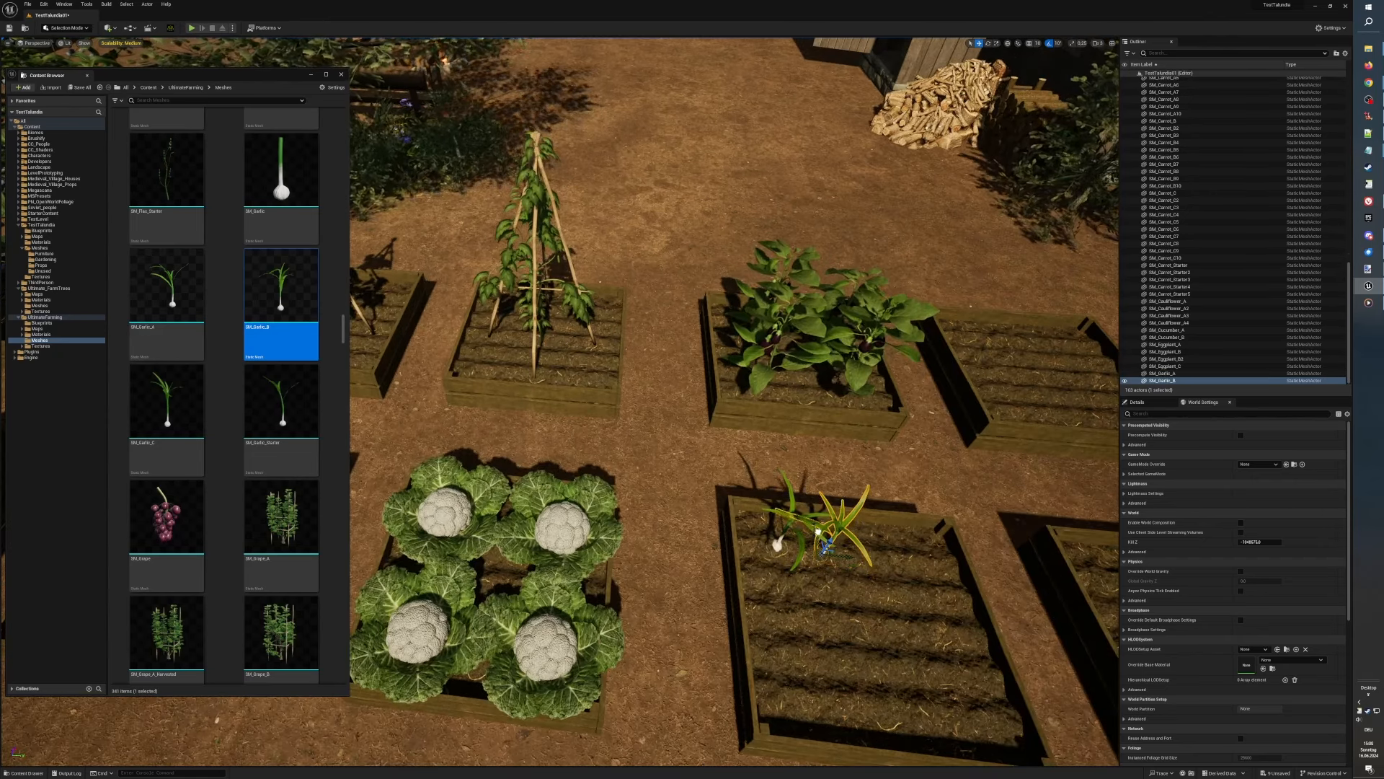
Step: Continue the back garlic row with SM_Garlic_C, adjusting its position slightly, and place SM_Garlic_Starter beside it
left_click(166, 400)
left_click_drag(856, 555, 853, 558)
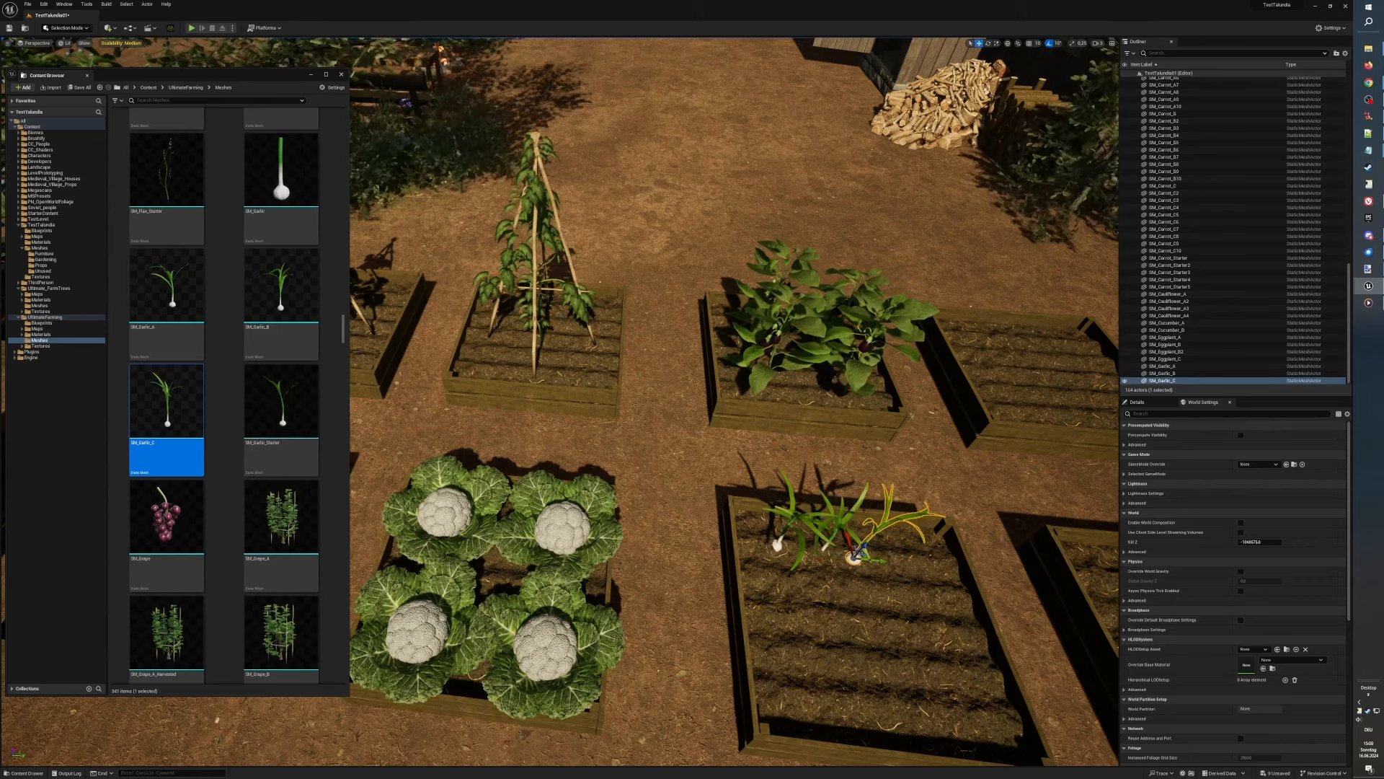
key("d")
right_click_drag(853, 557, 853, 584)
key("w")
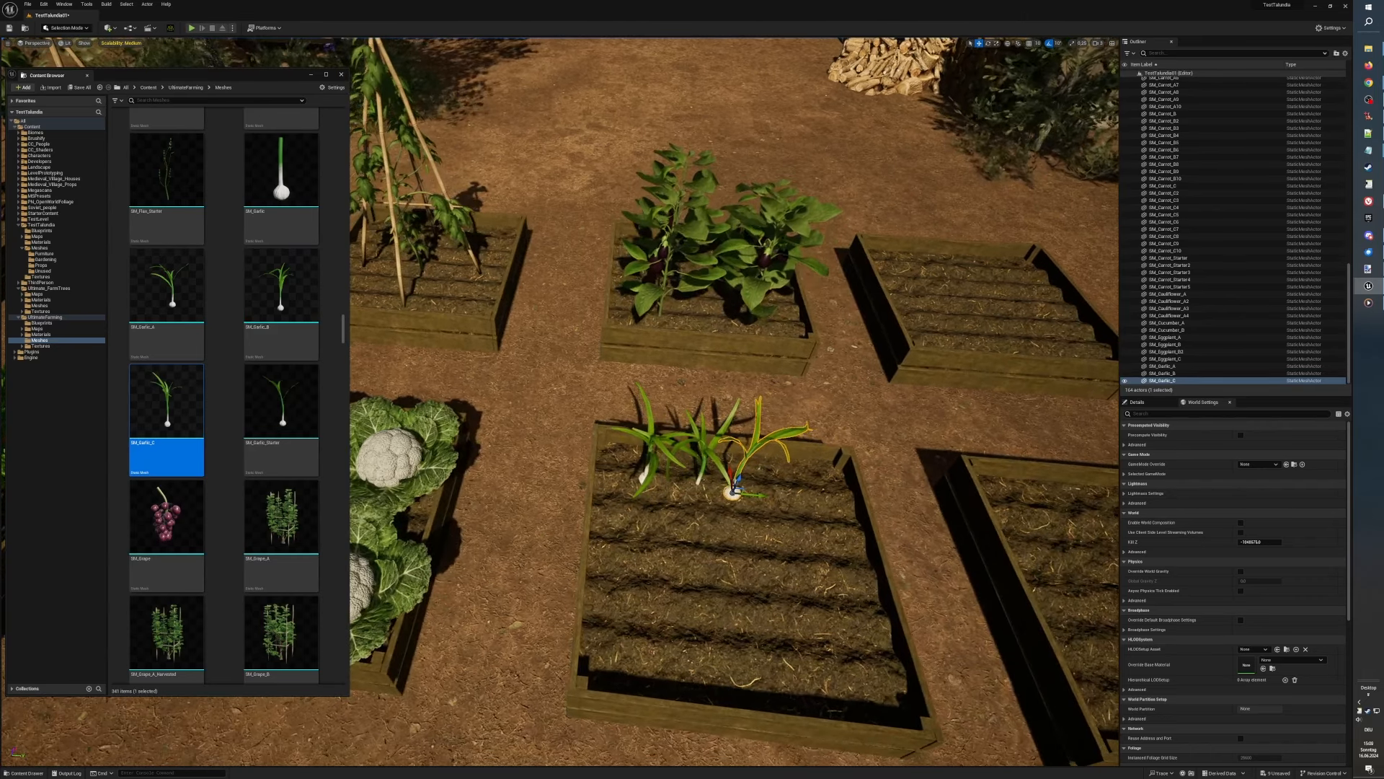
left_click_drag(728, 468, 728, 465)
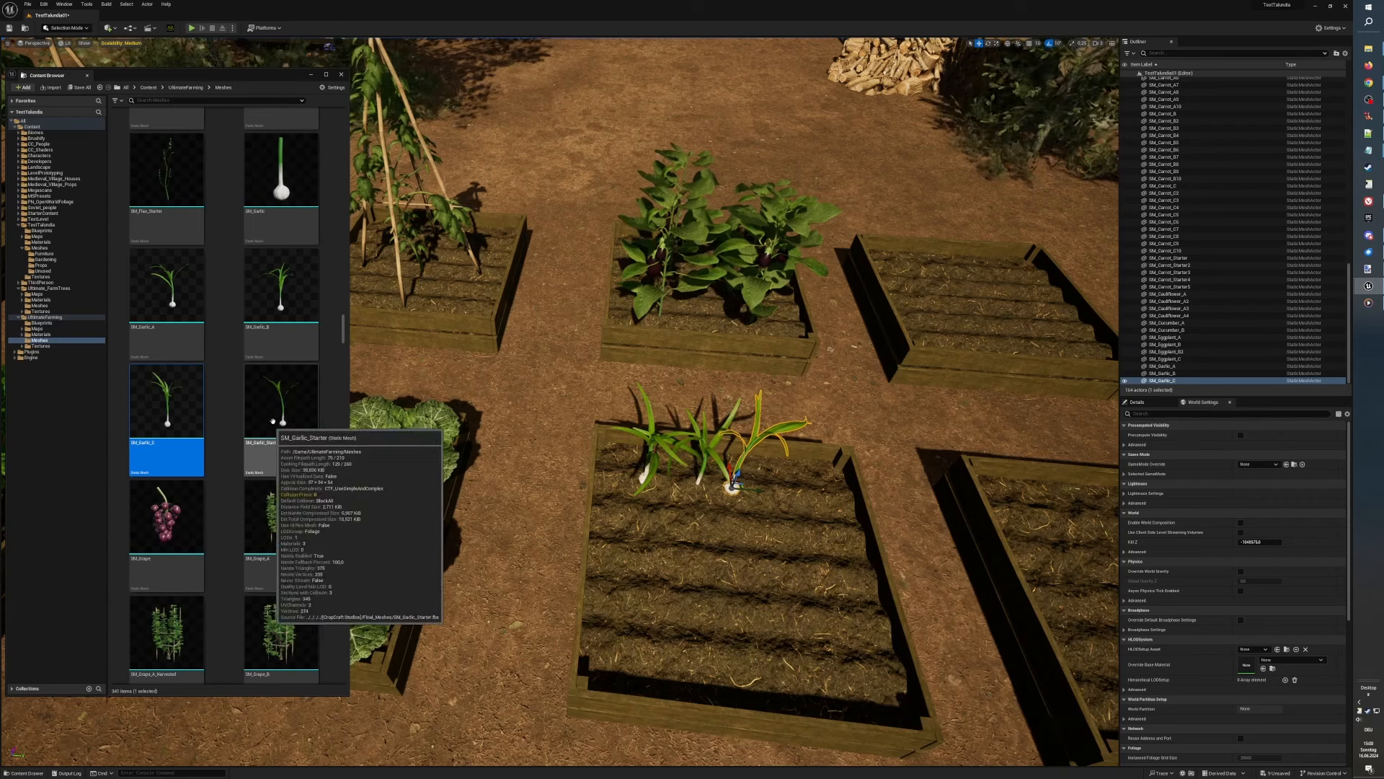
left_click(260, 457)
left_click_drag(766, 502, 770, 493)
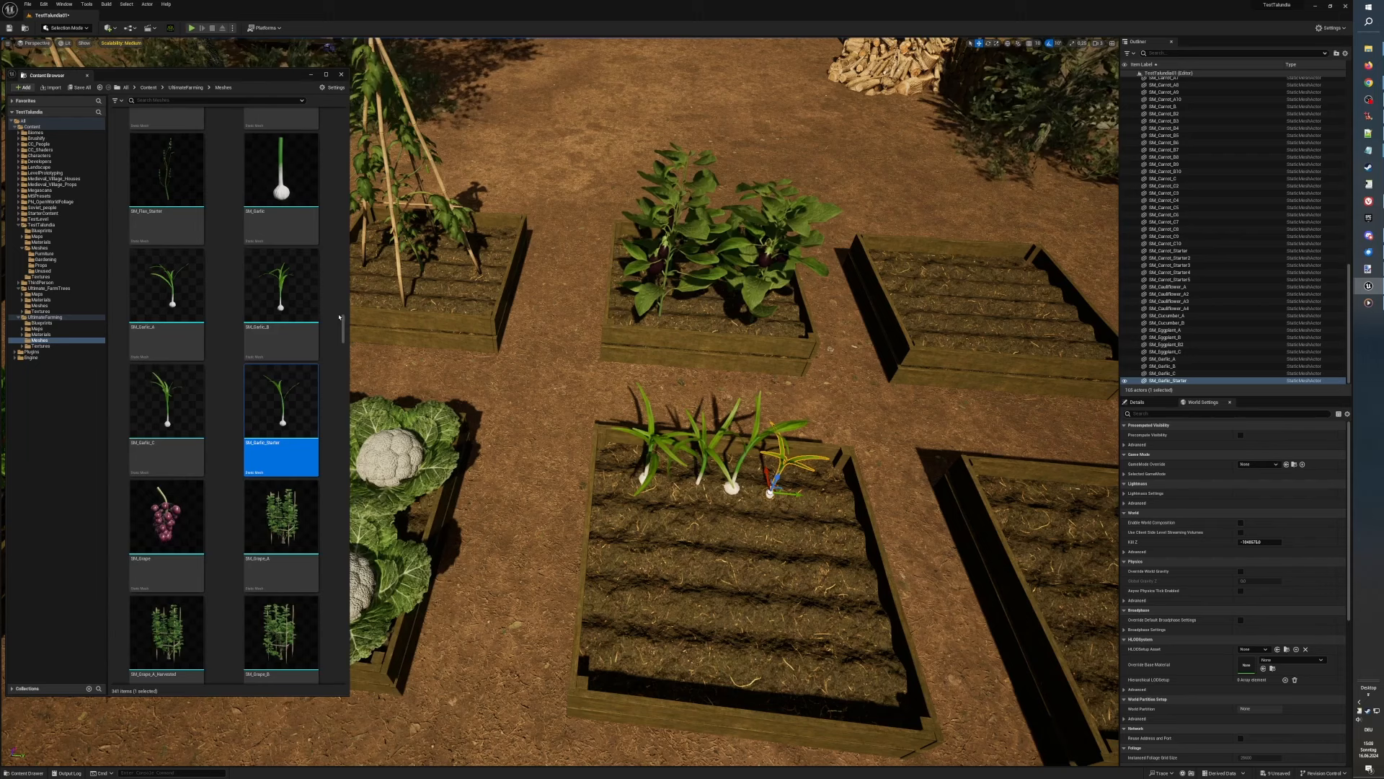
Step: Look through the grape and greenhouse meshes and survey the yard around the garden beds and sheds
left_click_drag(343, 323, 343, 331)
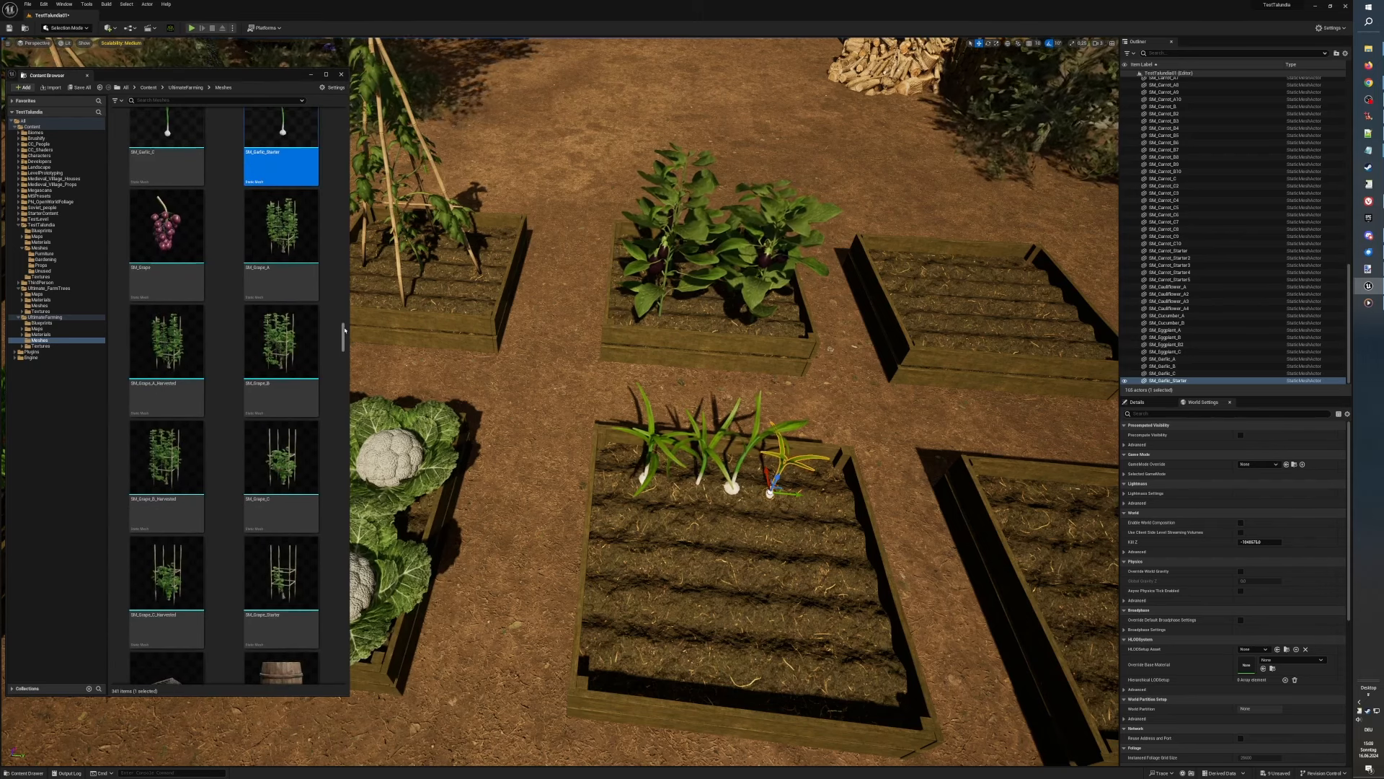
scroll(423, 383, "down", 2)
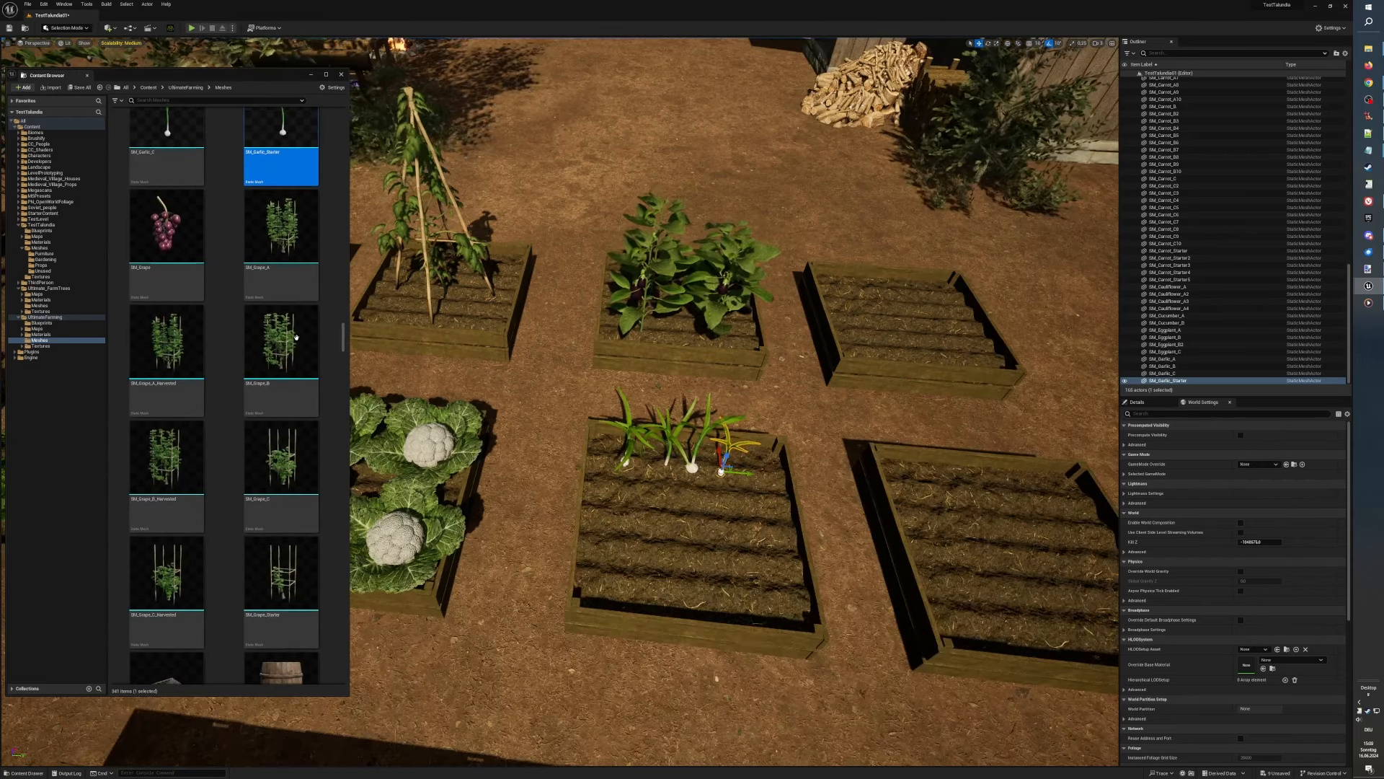
left_click_drag(343, 341, 343, 349)
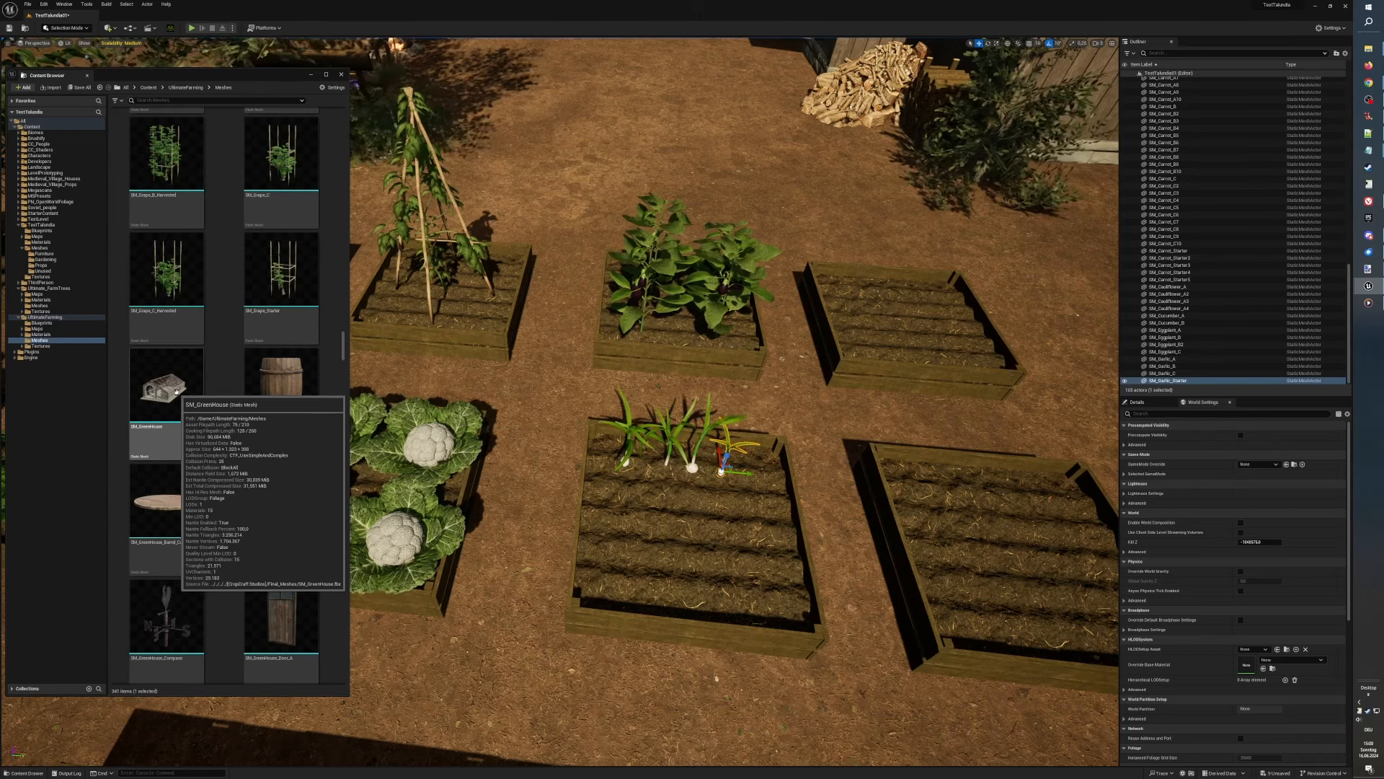
right_click_drag(548, 462, 555, 345)
key("d")
right_click_drag(598, 427, 525, 432)
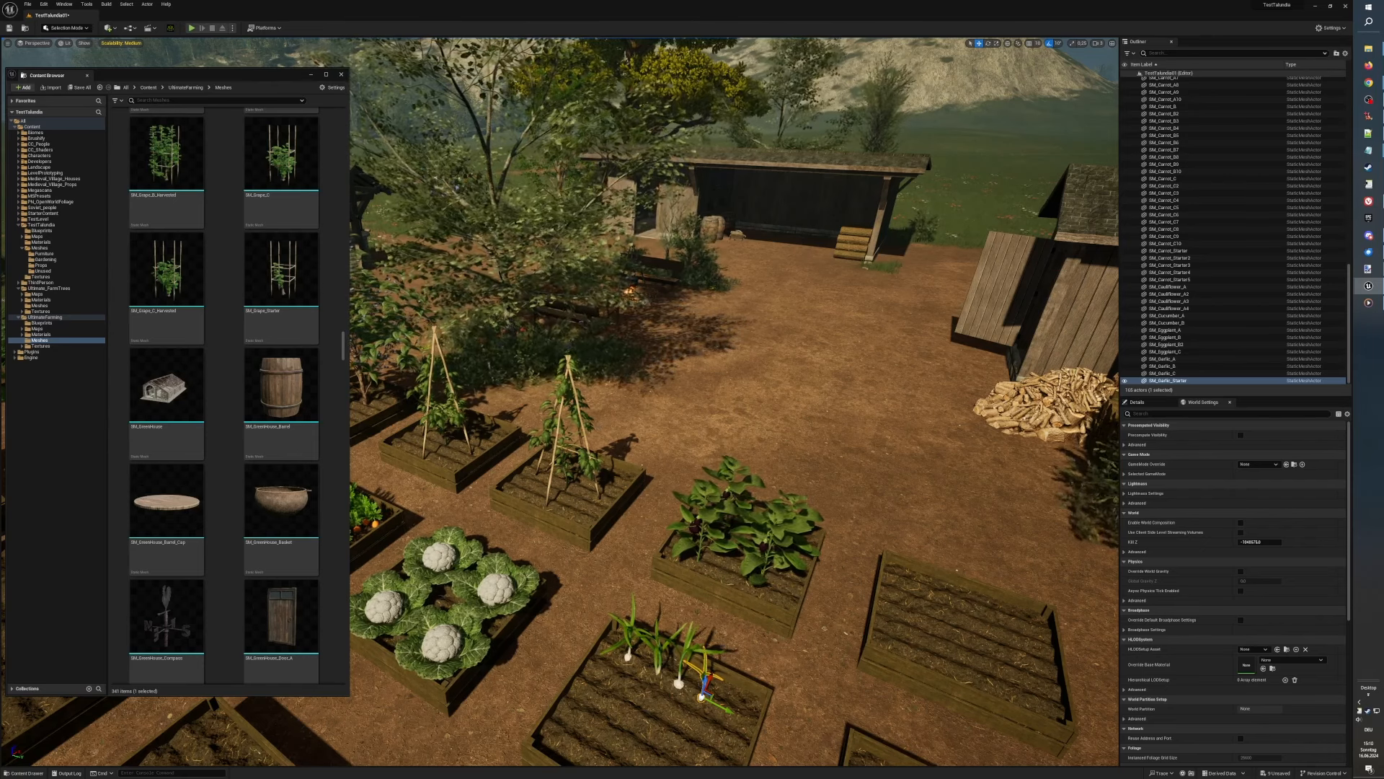
right_click_drag(854, 316, 988, 310)
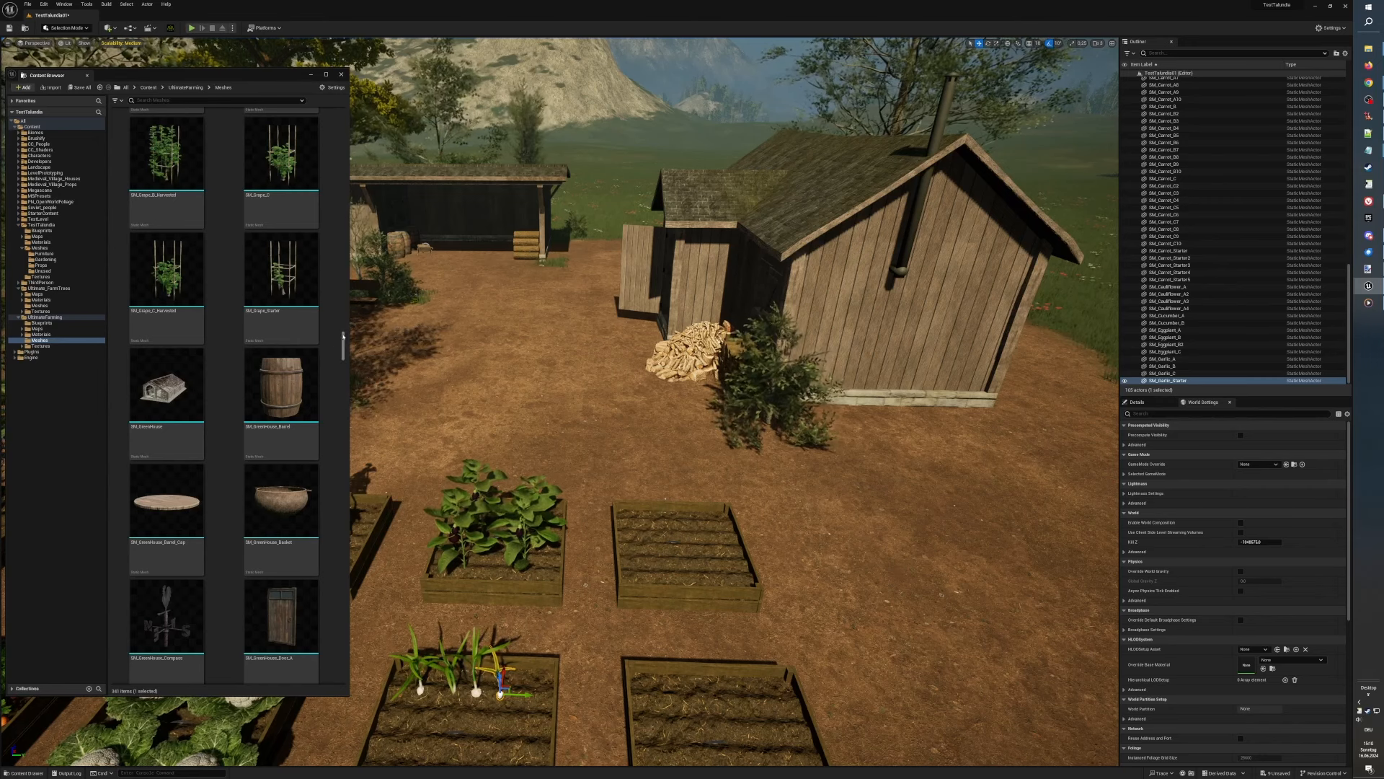
Step: Place SM_Lettuce_A at the back left and SM_Lettuce_B at the back right of the empty bed beside the eggplants
scroll(345, 350, "down", 3)
scroll(346, 352, "down", 3)
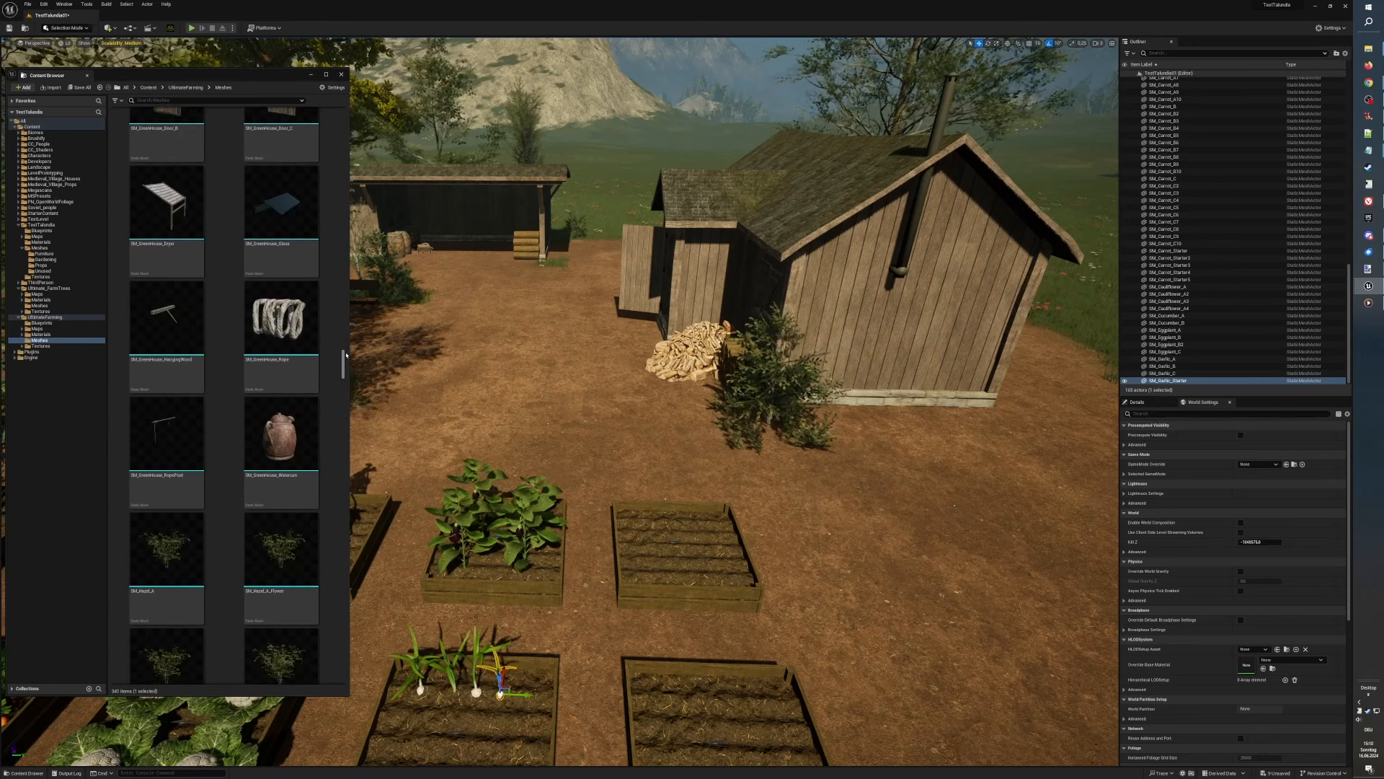
scroll(346, 354, "down", 3)
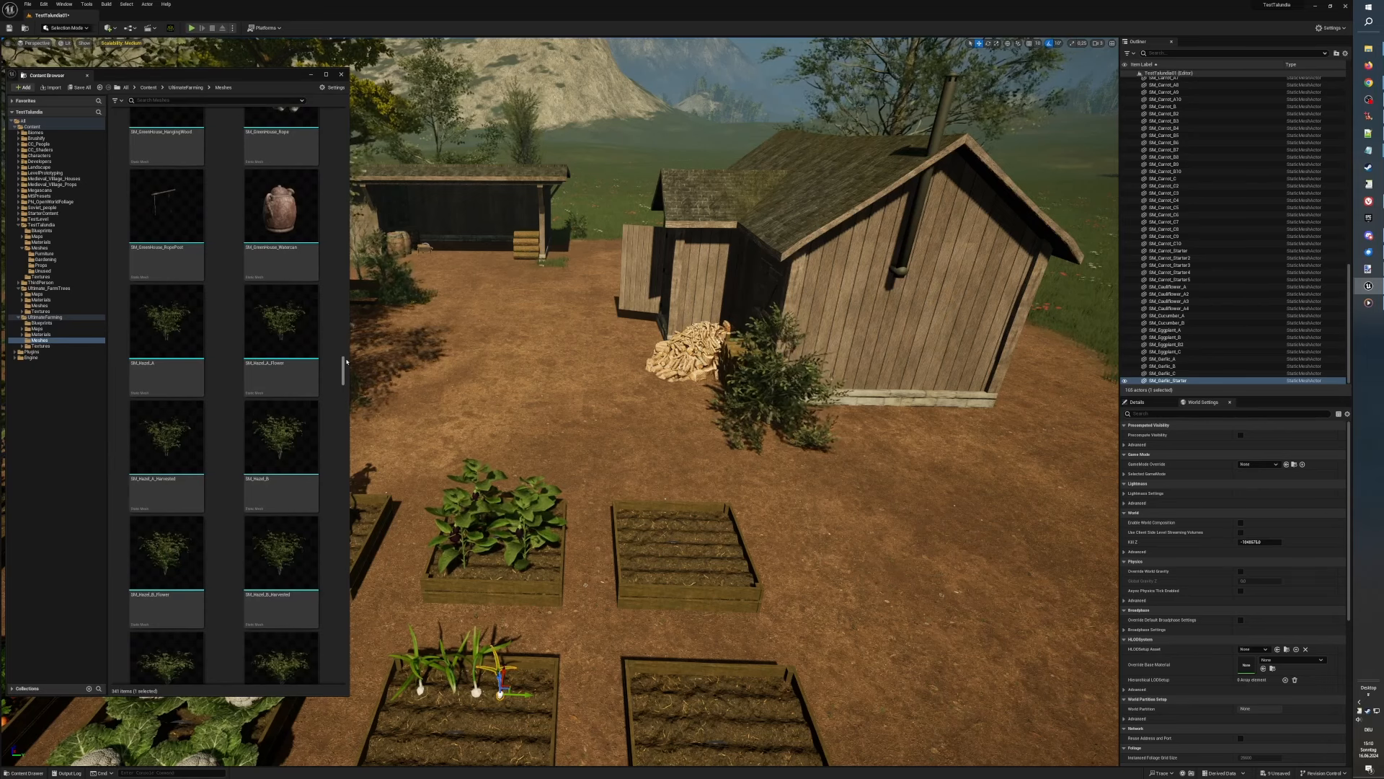
left_click_drag(346, 361, 341, 387)
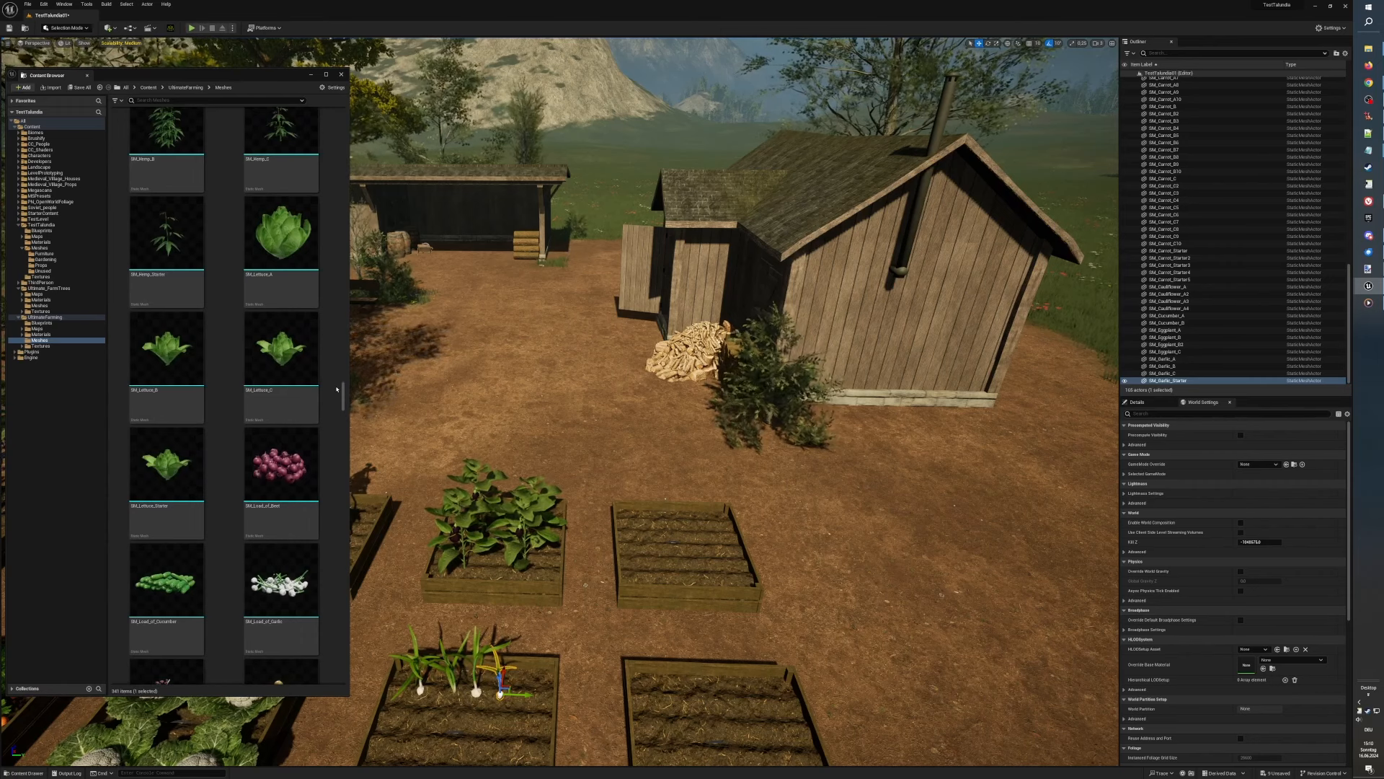
mouse_move(306, 273)
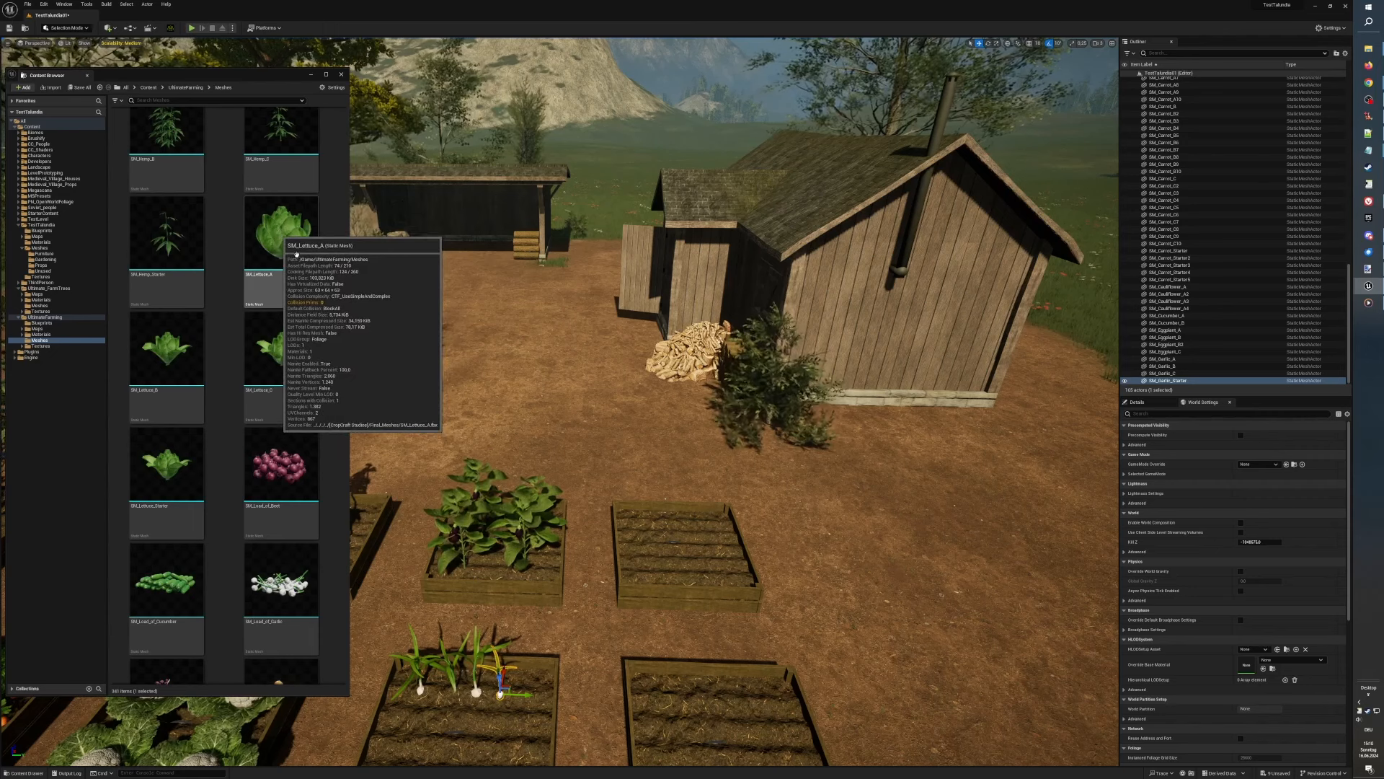
left_click_drag(529, 449, 649, 540)
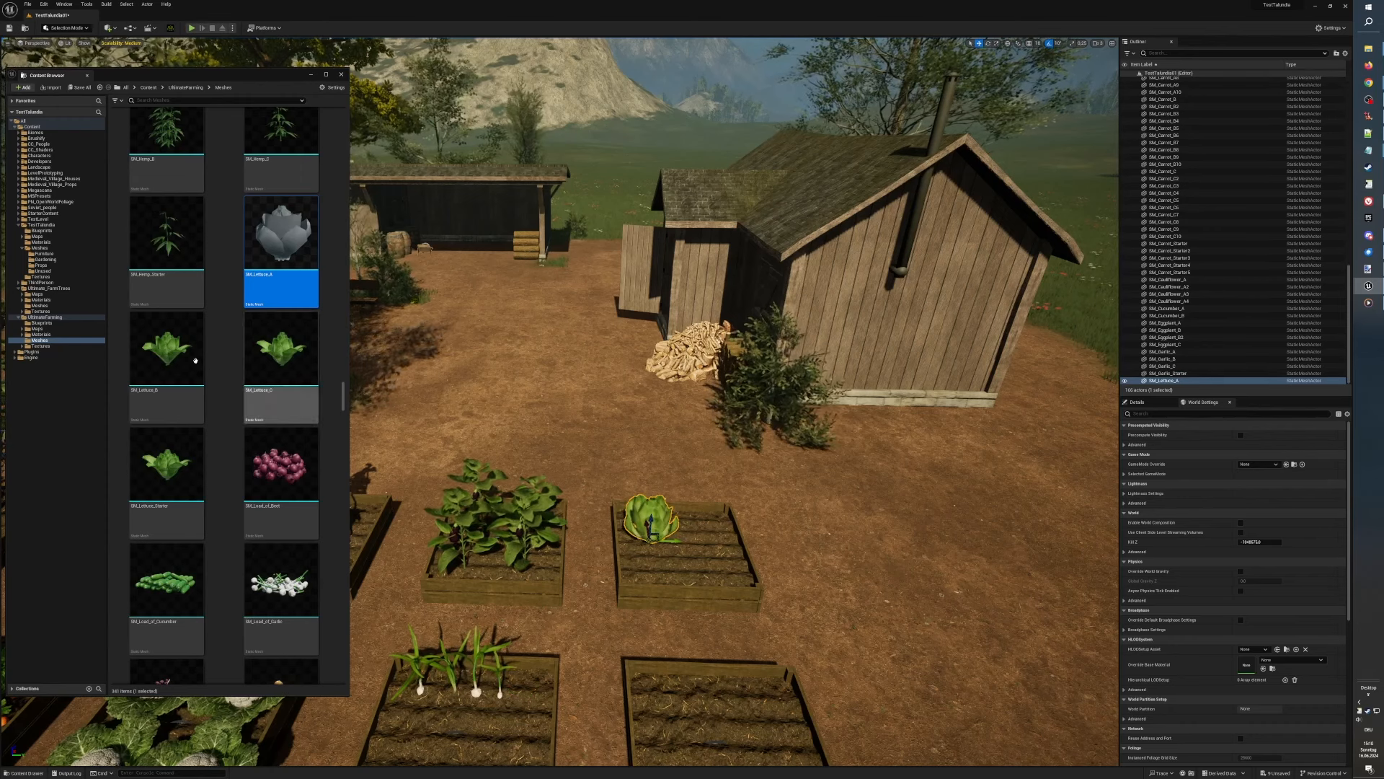
left_click(160, 356)
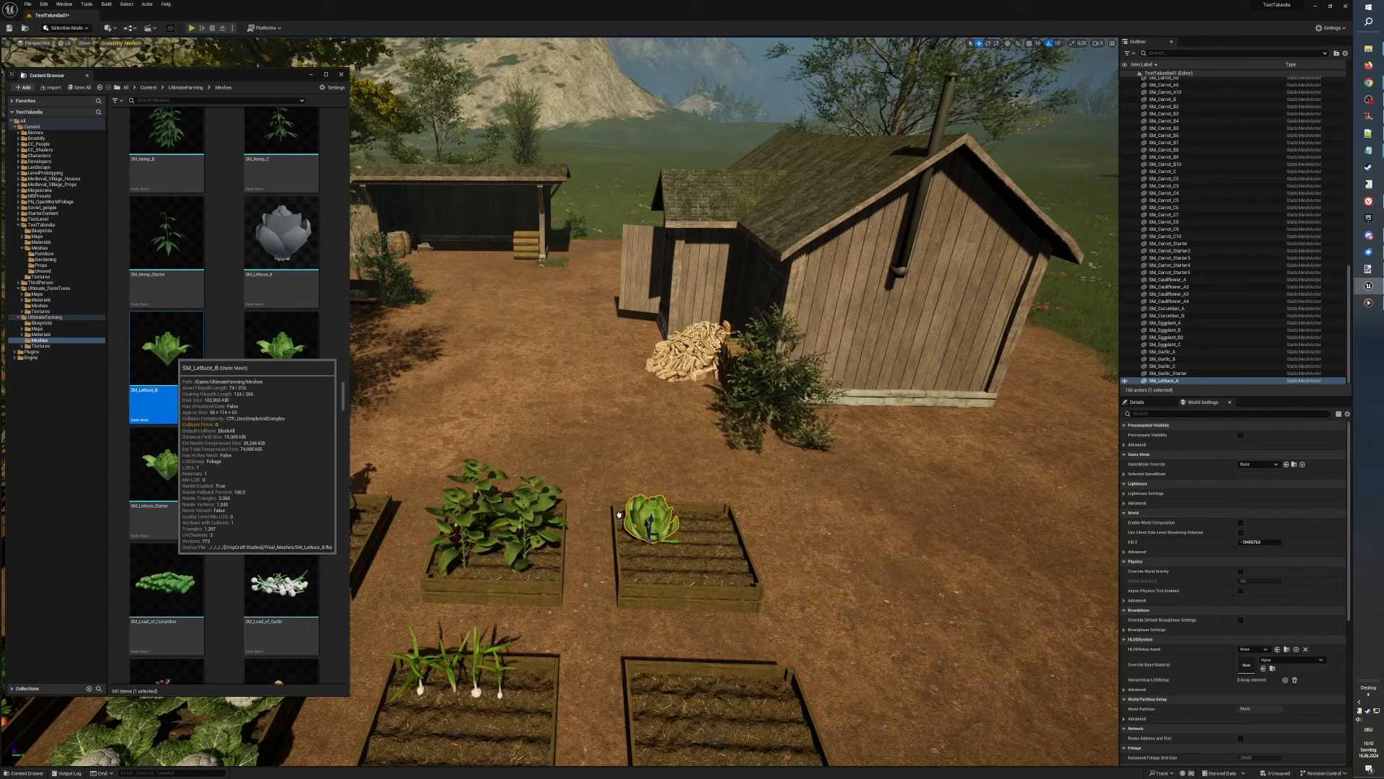
left_click_drag(700, 537, 707, 536)
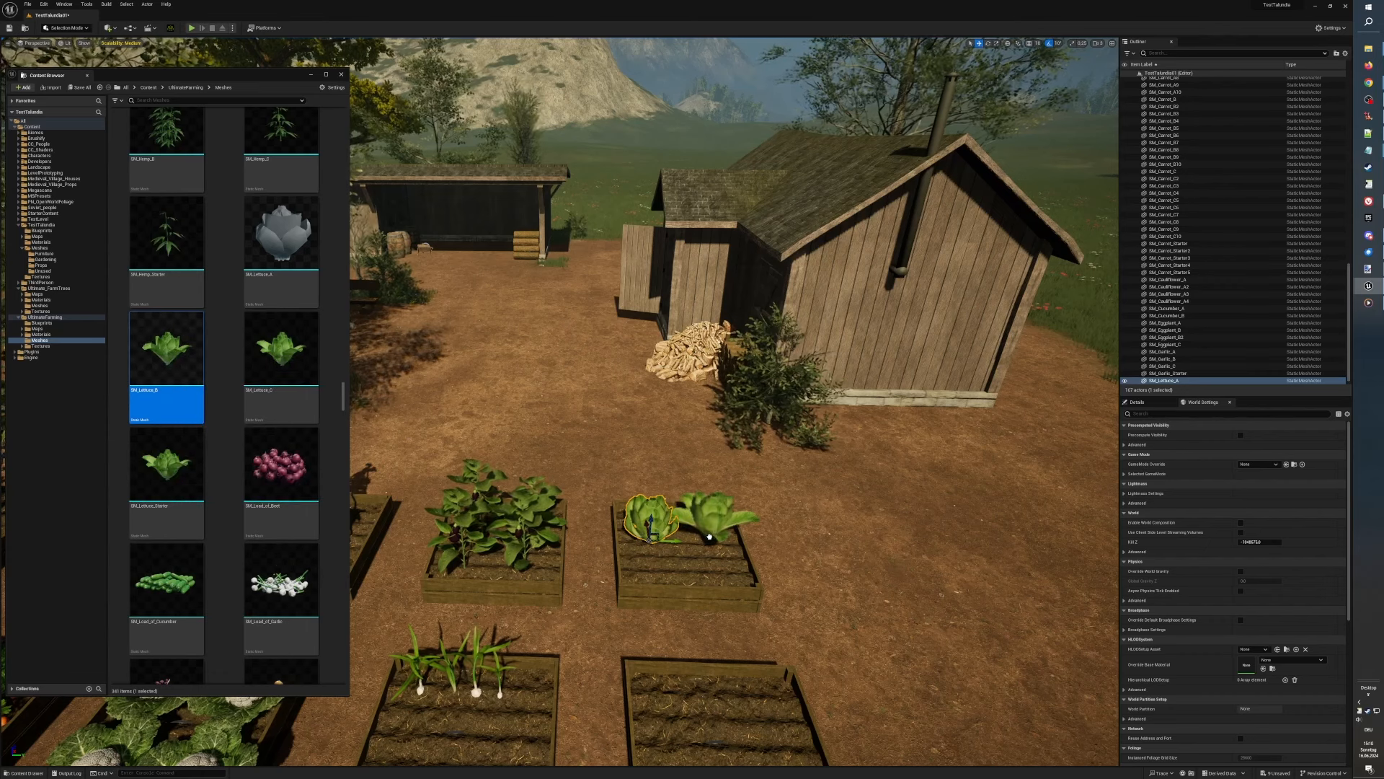
Step: Fill the front of the lettuce bed with SM_Lettuce_C at the left and SM_Lettuce_Starter plants at the left and right
left_click(281, 348)
left_click_drag(658, 562, 658, 570)
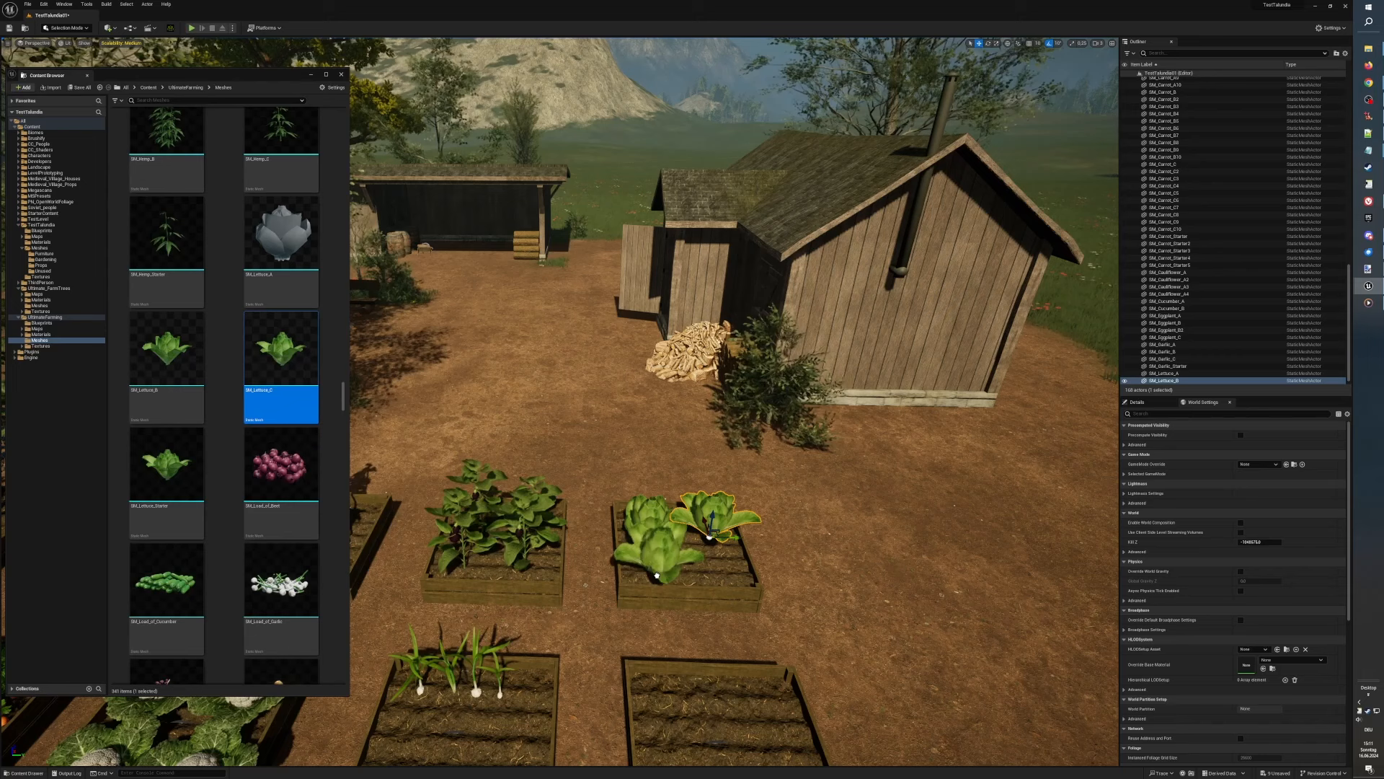
left_click(164, 465)
left_click_drag(671, 571, 670, 570)
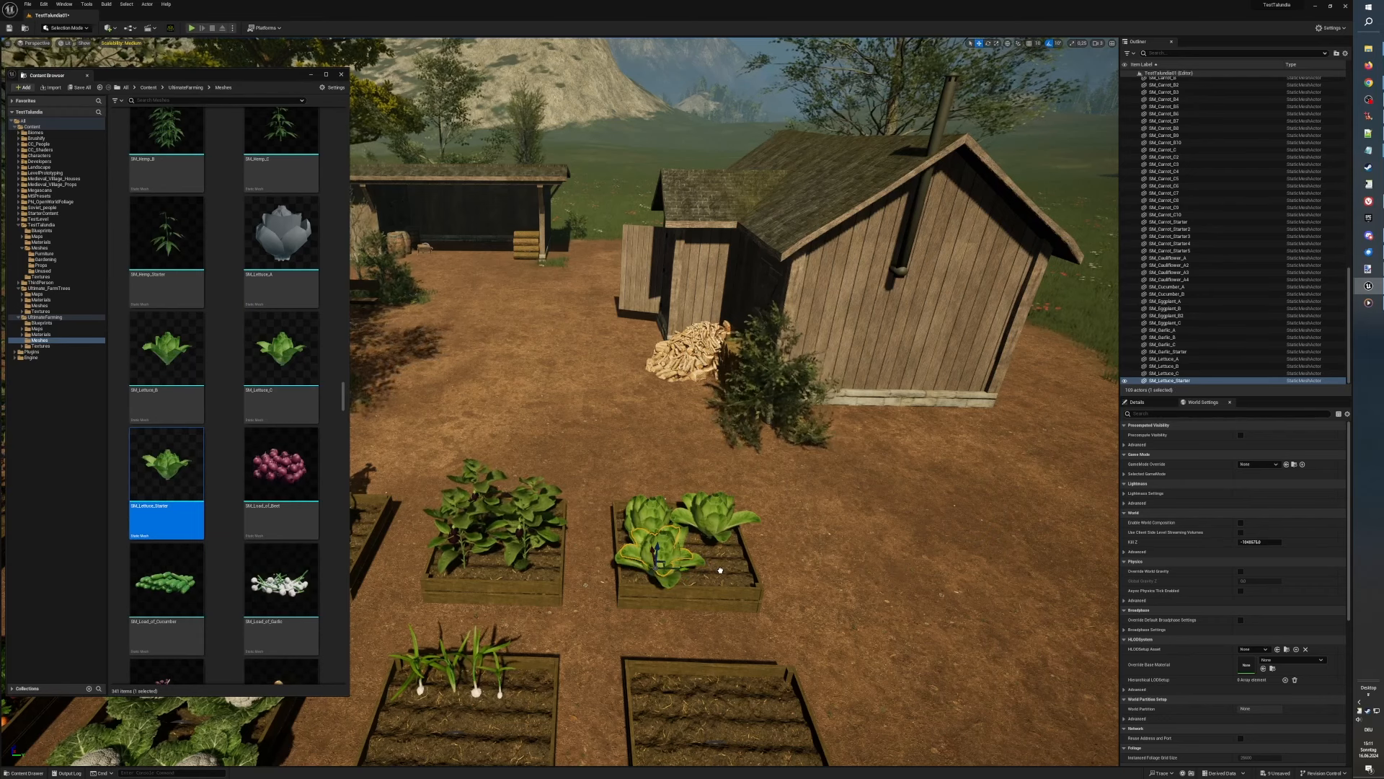
left_click_drag(727, 569, 729, 569)
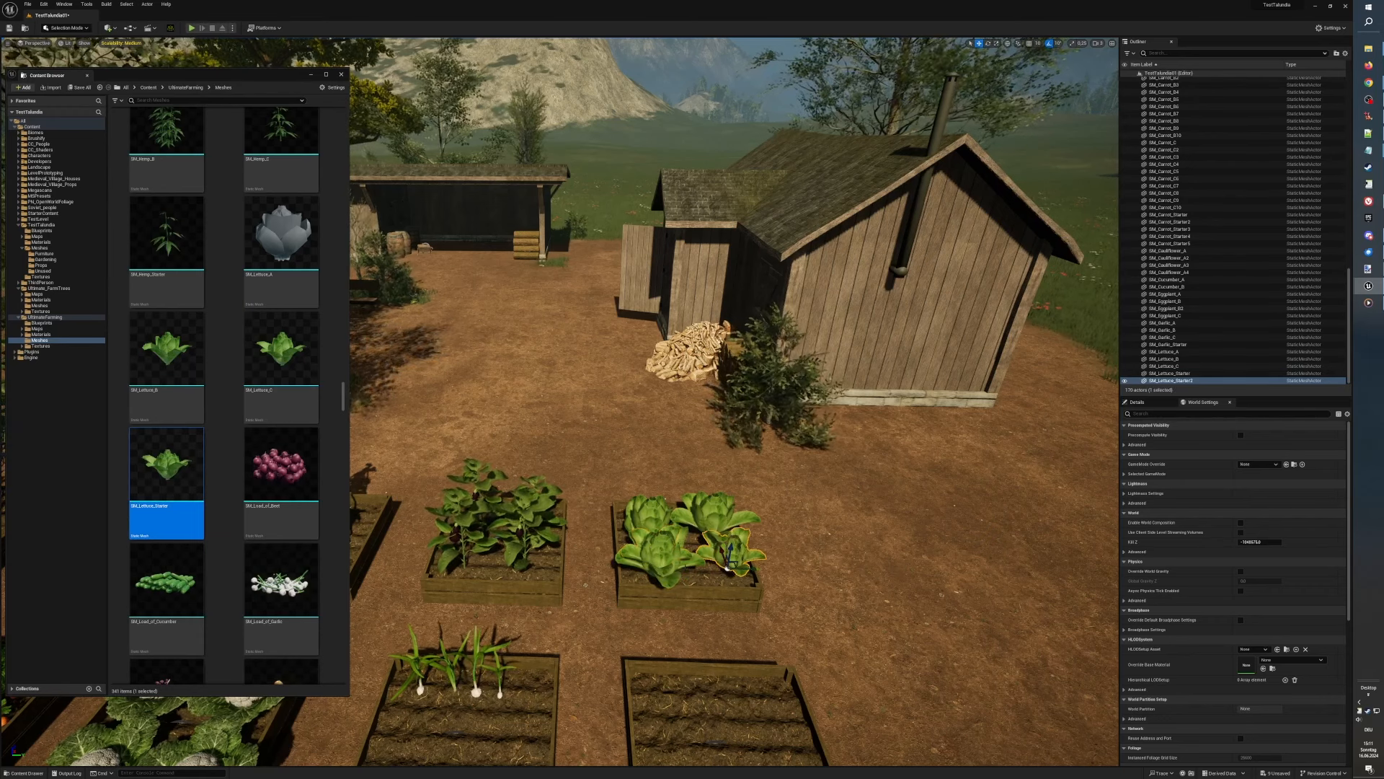
Step: Adjust the position of the front right lettuce starter inside its bed and check the planting up close
right_click_drag(728, 569, 638, 568)
left_click_drag(821, 567, 786, 551)
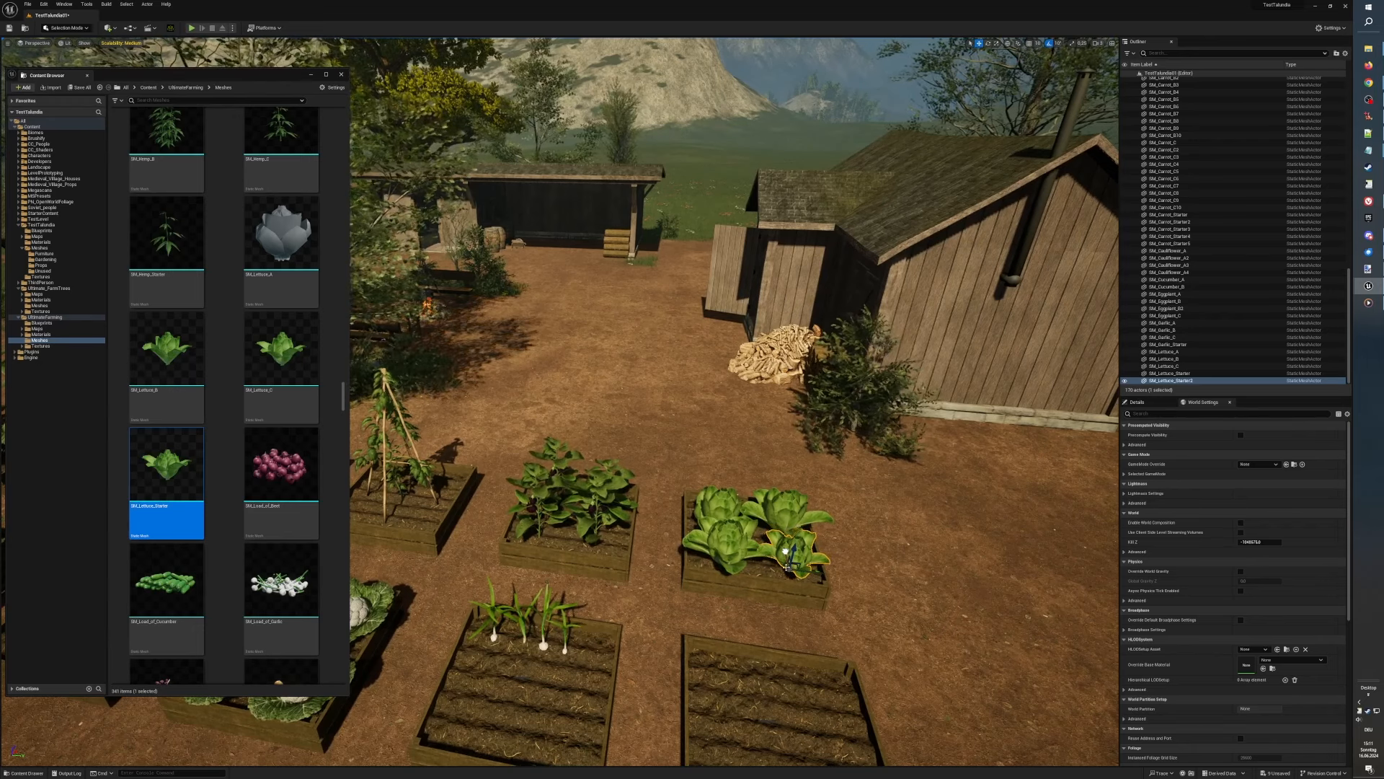
key("d")
right_click_drag(786, 552, 745, 566)
key("w")
key("w")
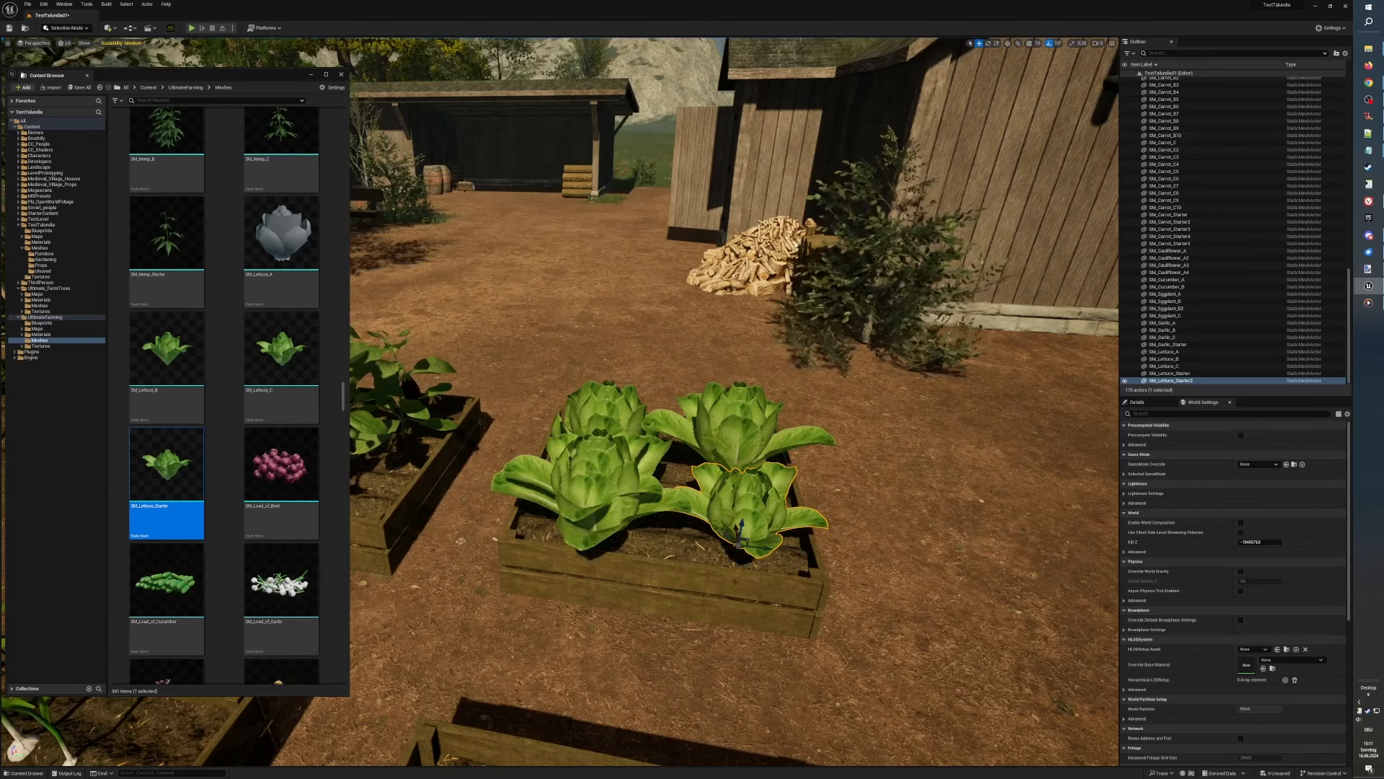
Step: Place SM_Onion_A and SM_Onion_B in the left half of the back row of the empty bed in front of the lettuces
scroll(734, 591, "down", 3)
scroll(734, 591, "down", 2)
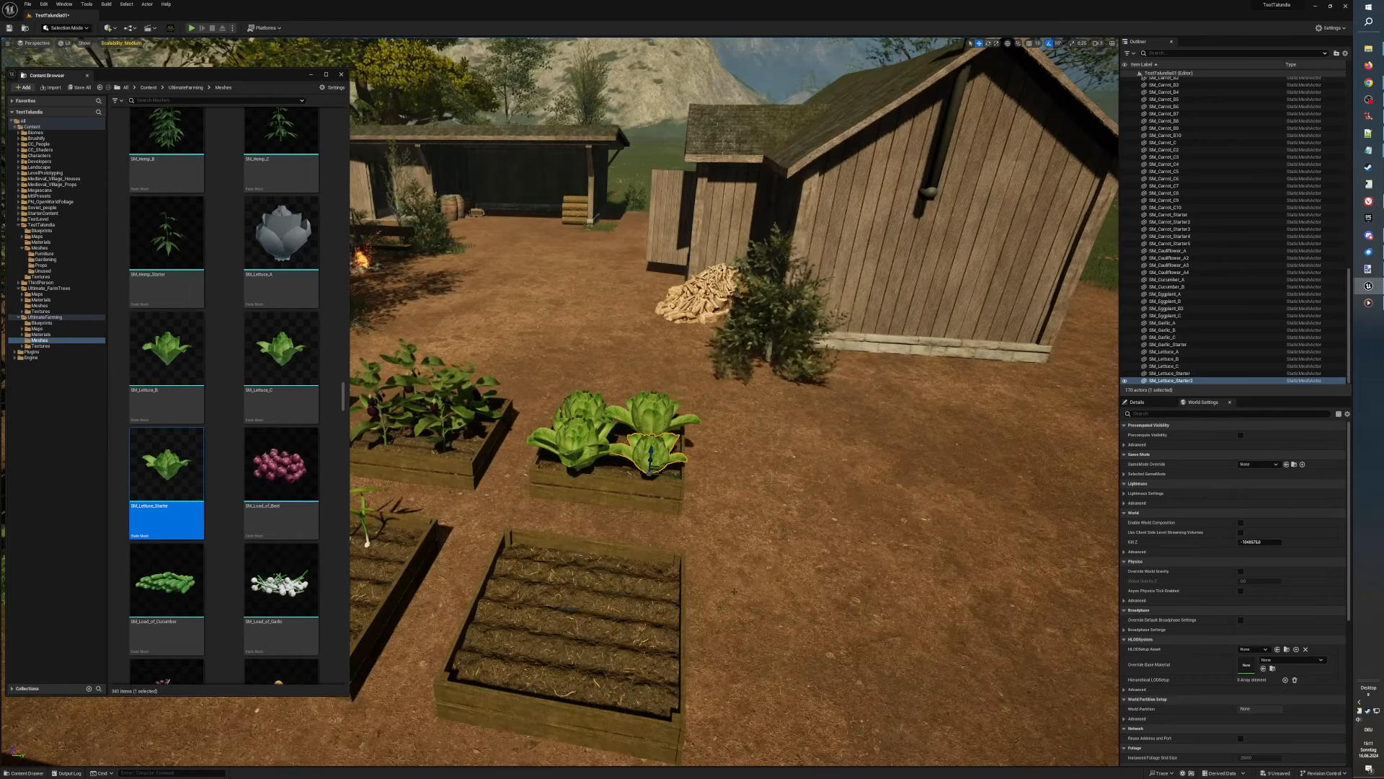
middle_click_drag(559, 563, 466, 617)
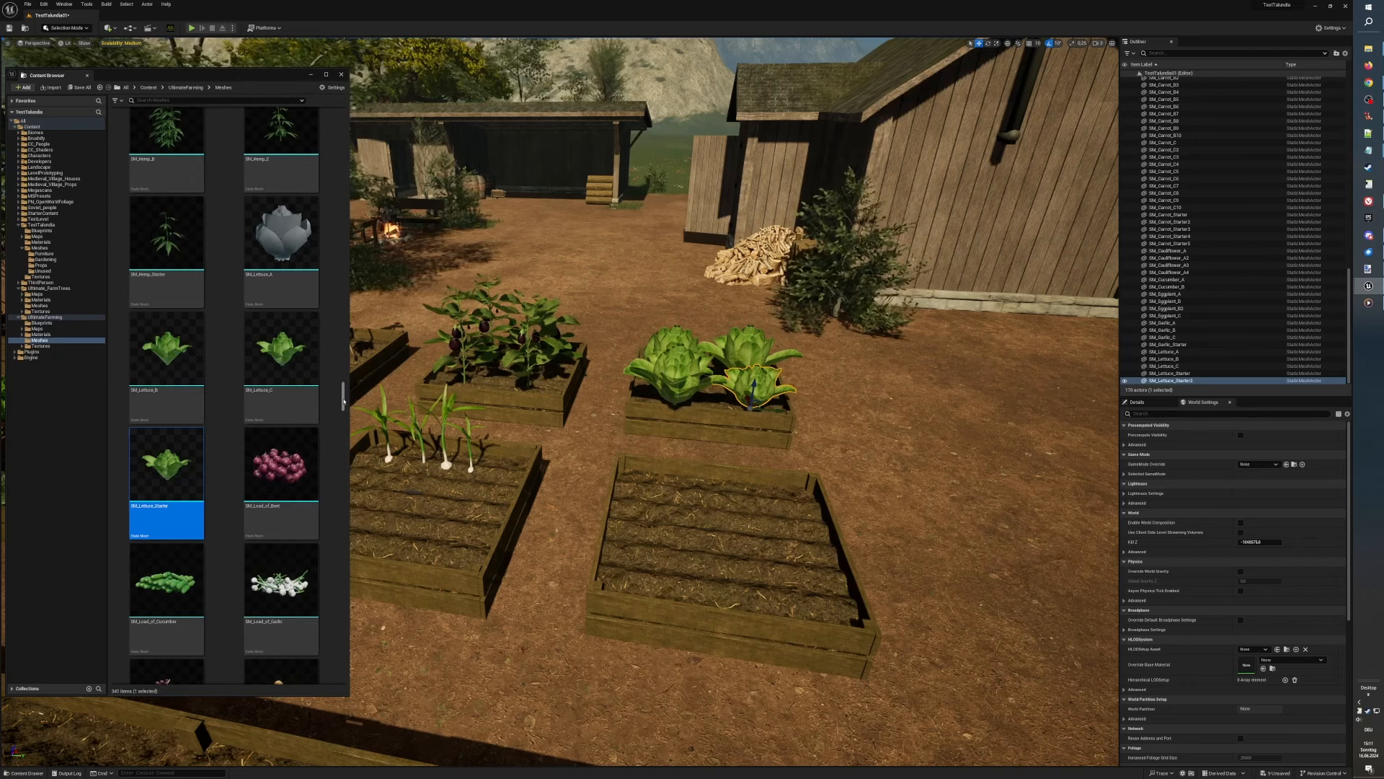
left_click_drag(344, 402, 343, 415)
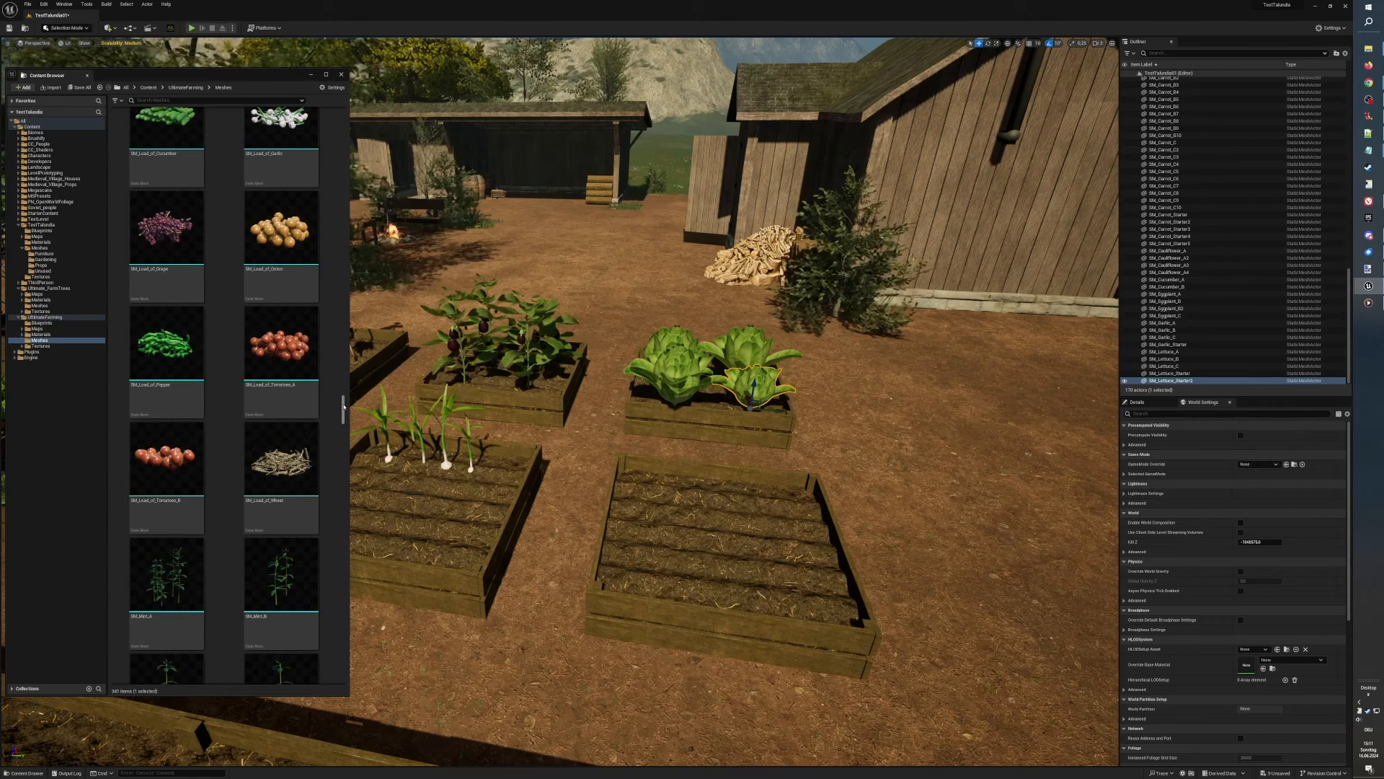
left_click_drag(344, 405, 344, 414)
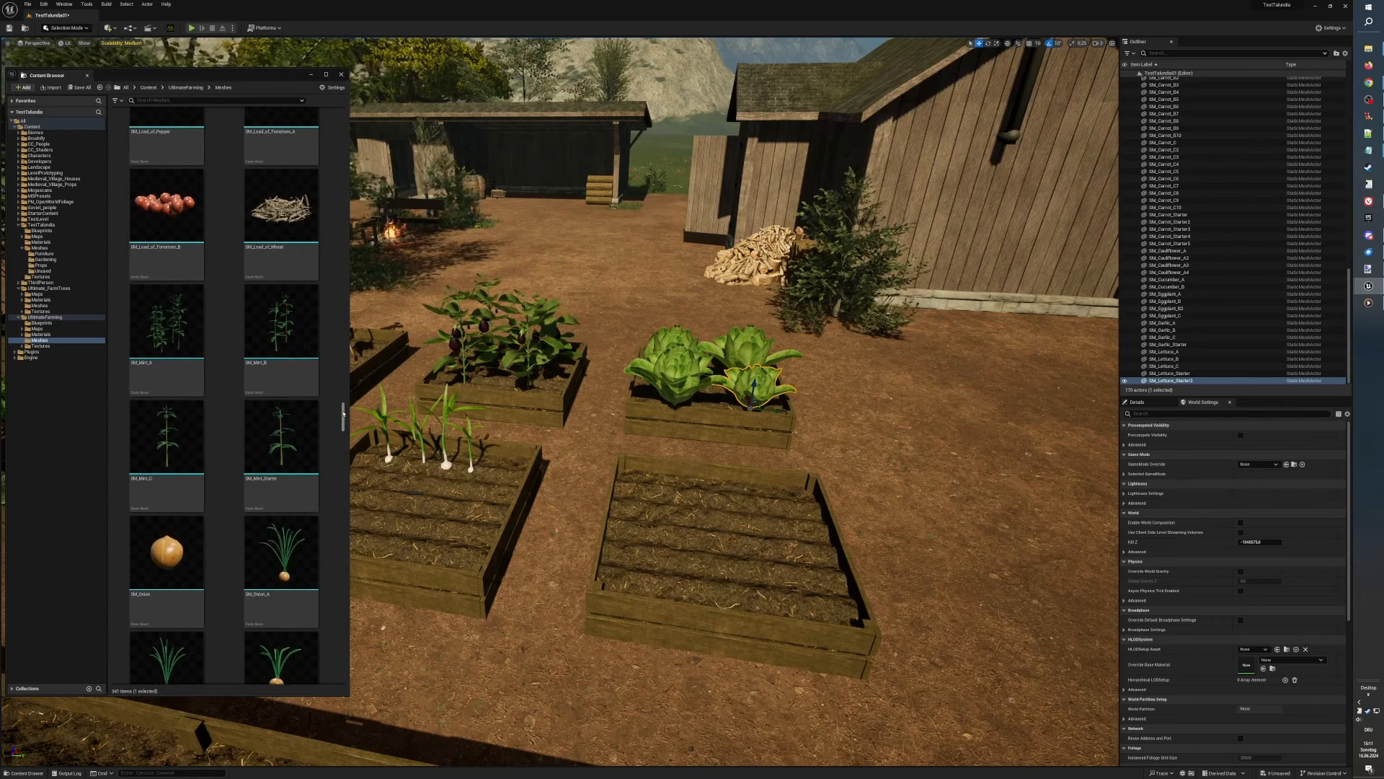
scroll(344, 413, "down", 1)
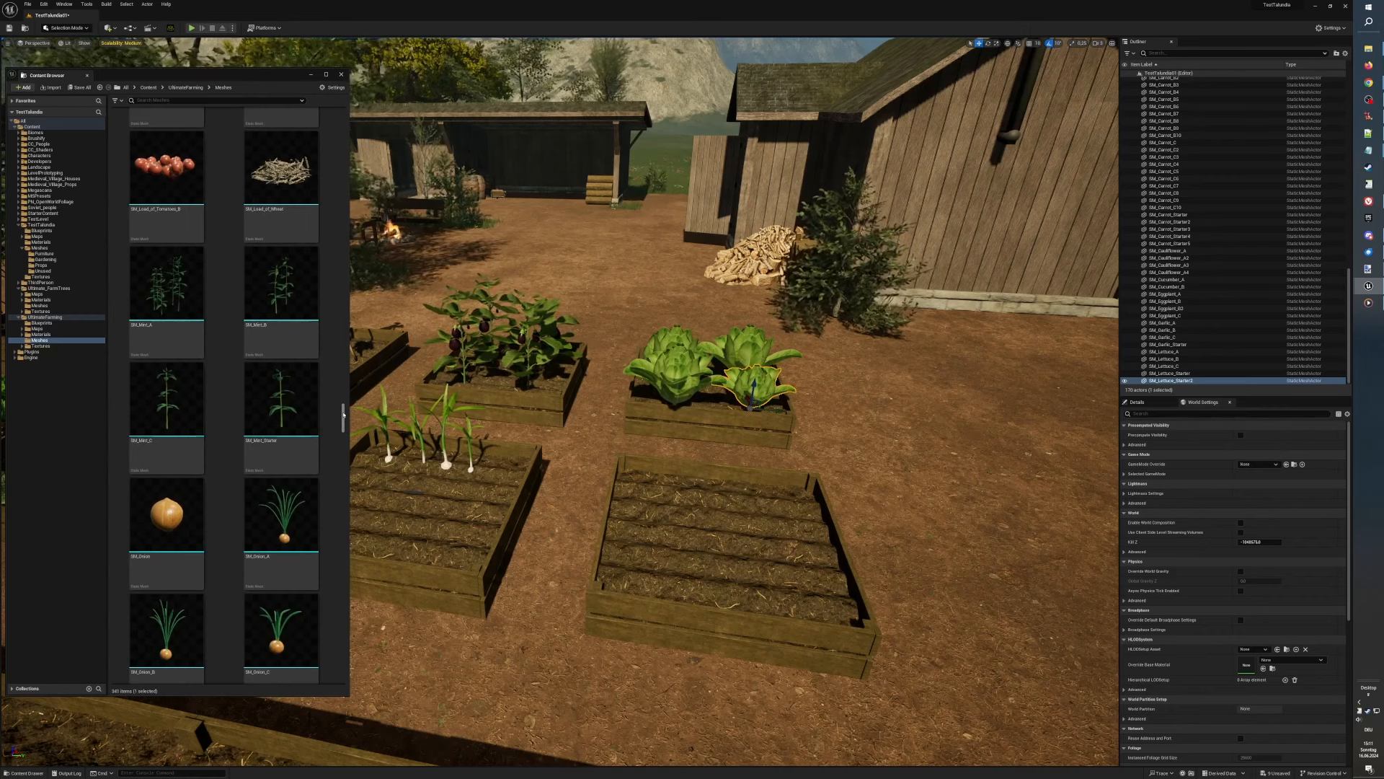
left_click_drag(343, 413, 343, 418)
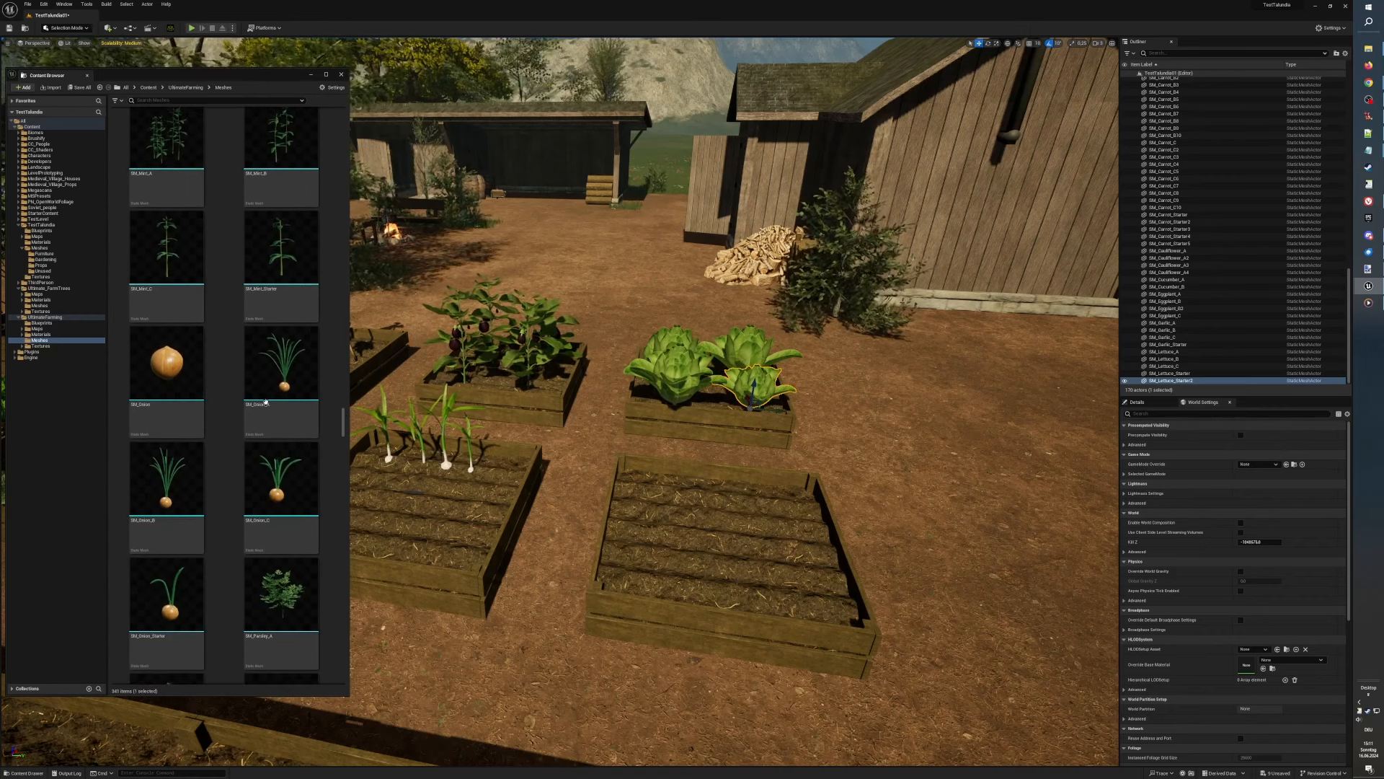
mouse_move(467, 430)
right_mouse_down()
mouse_move(416, 421)
mouse_move(478, 443)
right_mouse_up()
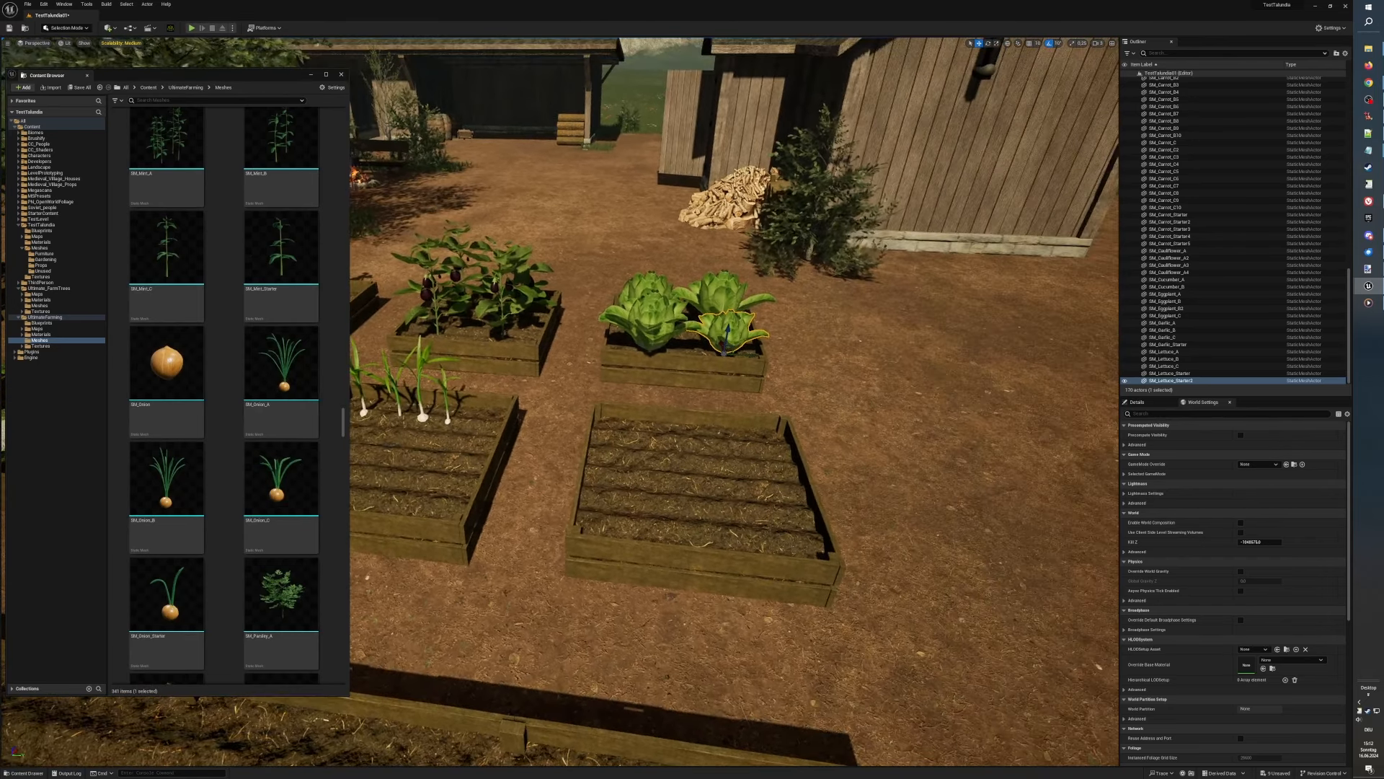
left_click_drag(297, 388, 621, 432)
left_click_drag(186, 496, 689, 445)
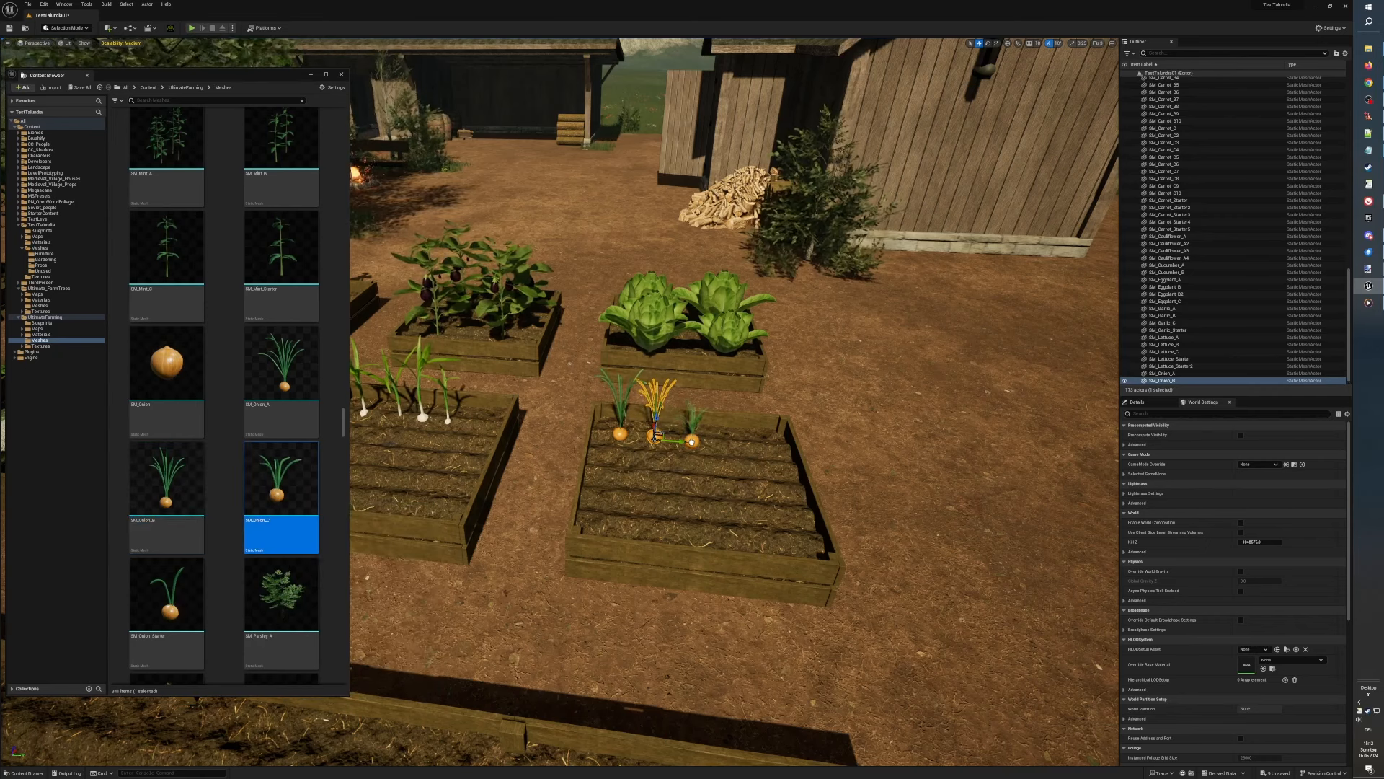
Step: Complete the back row of the onion bed with SM_Onion_C and SM_Onion_Starter to the right of the first two onions
left_click(690, 437)
left_click(166, 595)
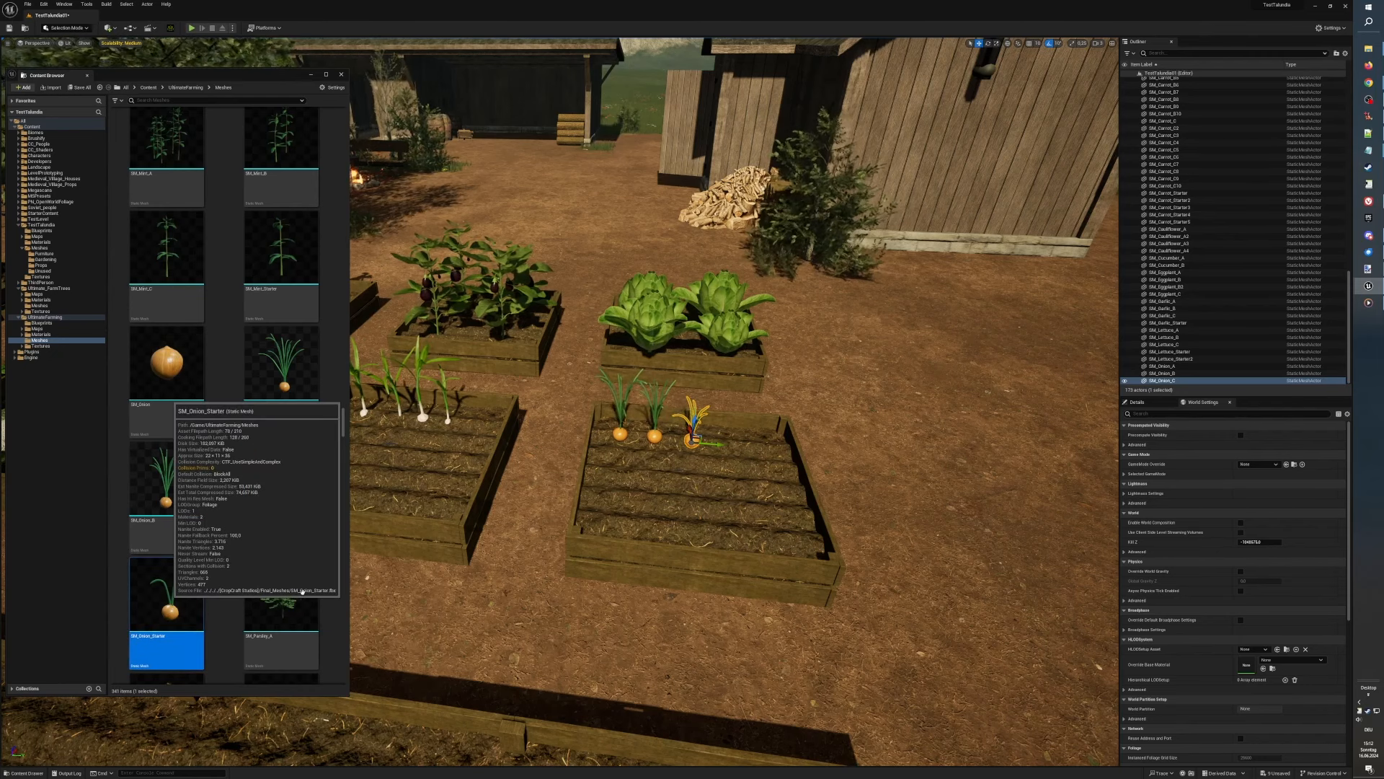
left_click_drag(729, 453, 727, 443)
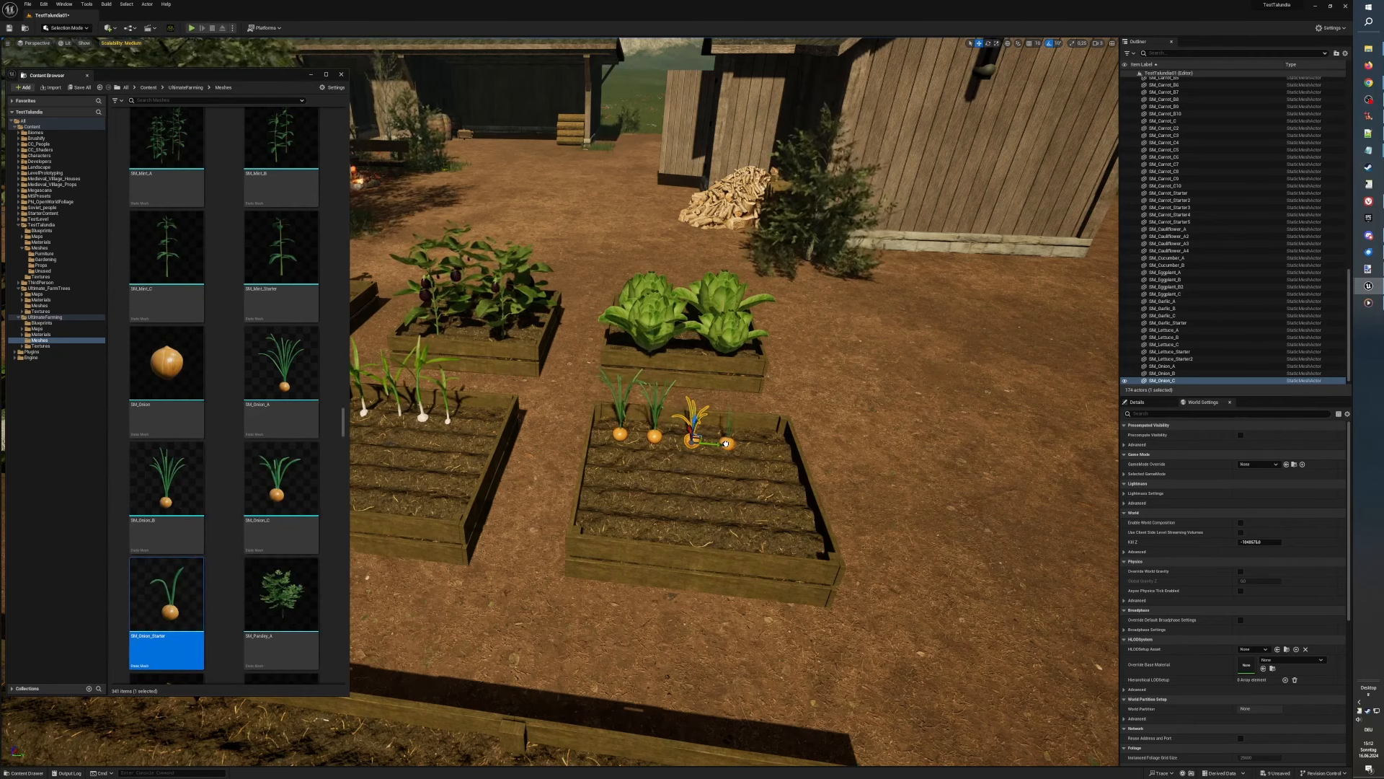
Step: Fine-tune the positions of SM_Onion_C and SM_Onion_B in the onion row and check SM_Onion_A beside them
scroll(800, 581, "down", 4)
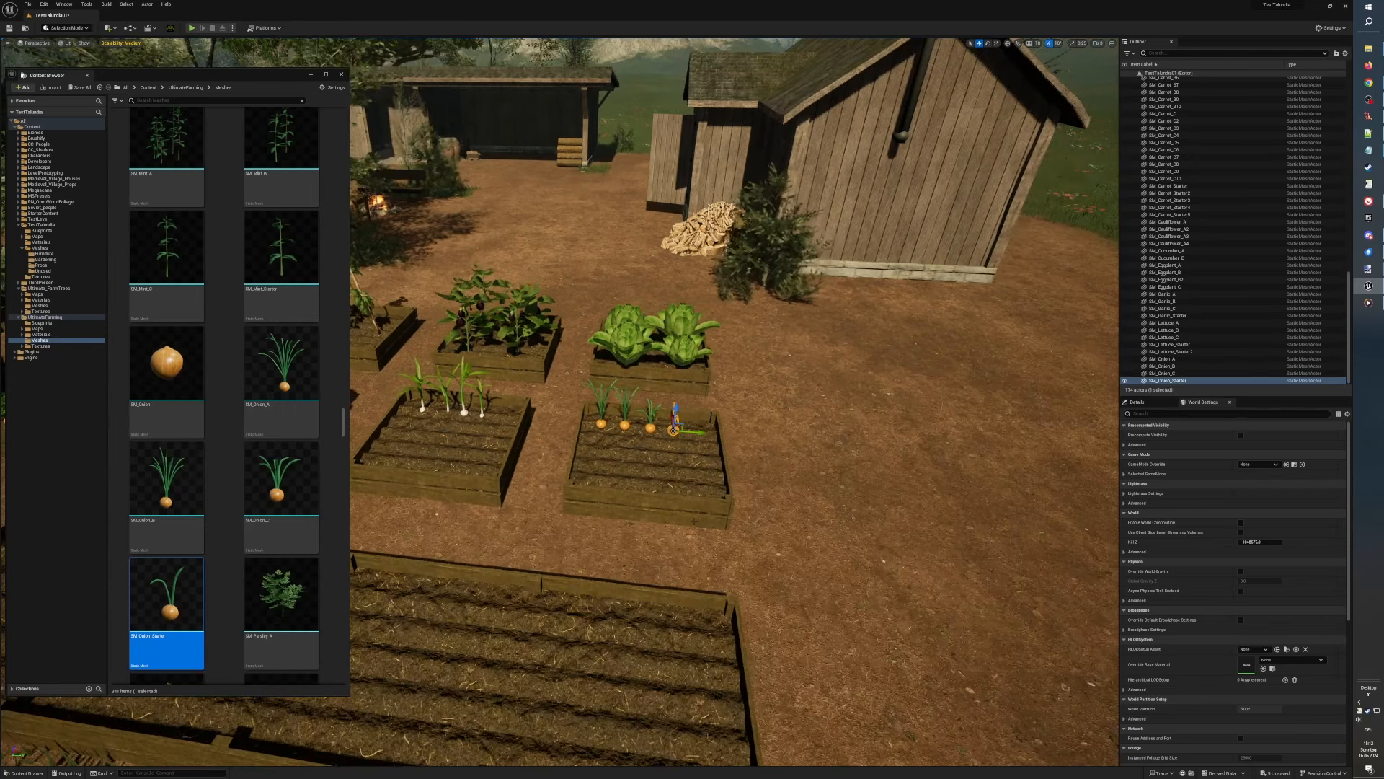
scroll(800, 581, "up", 3)
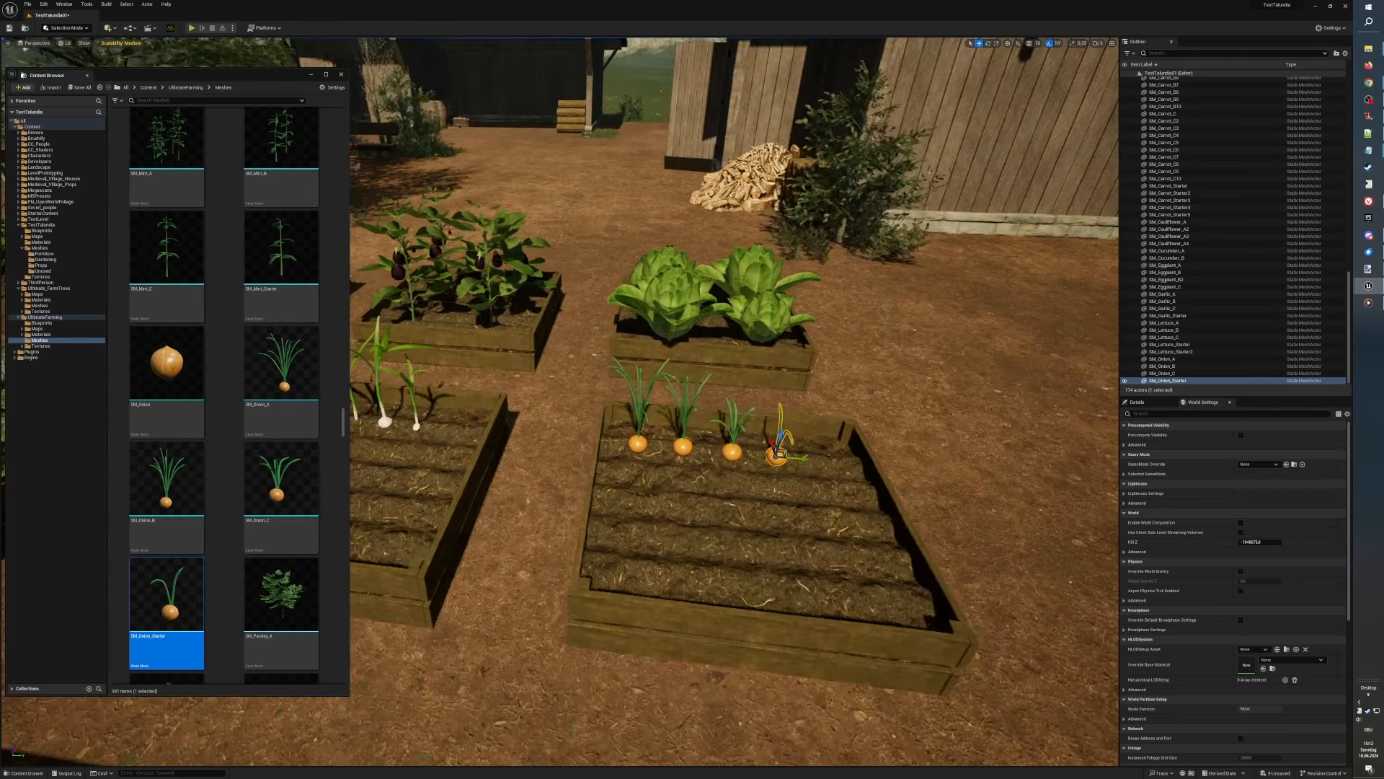
scroll(800, 581, "up", 3)
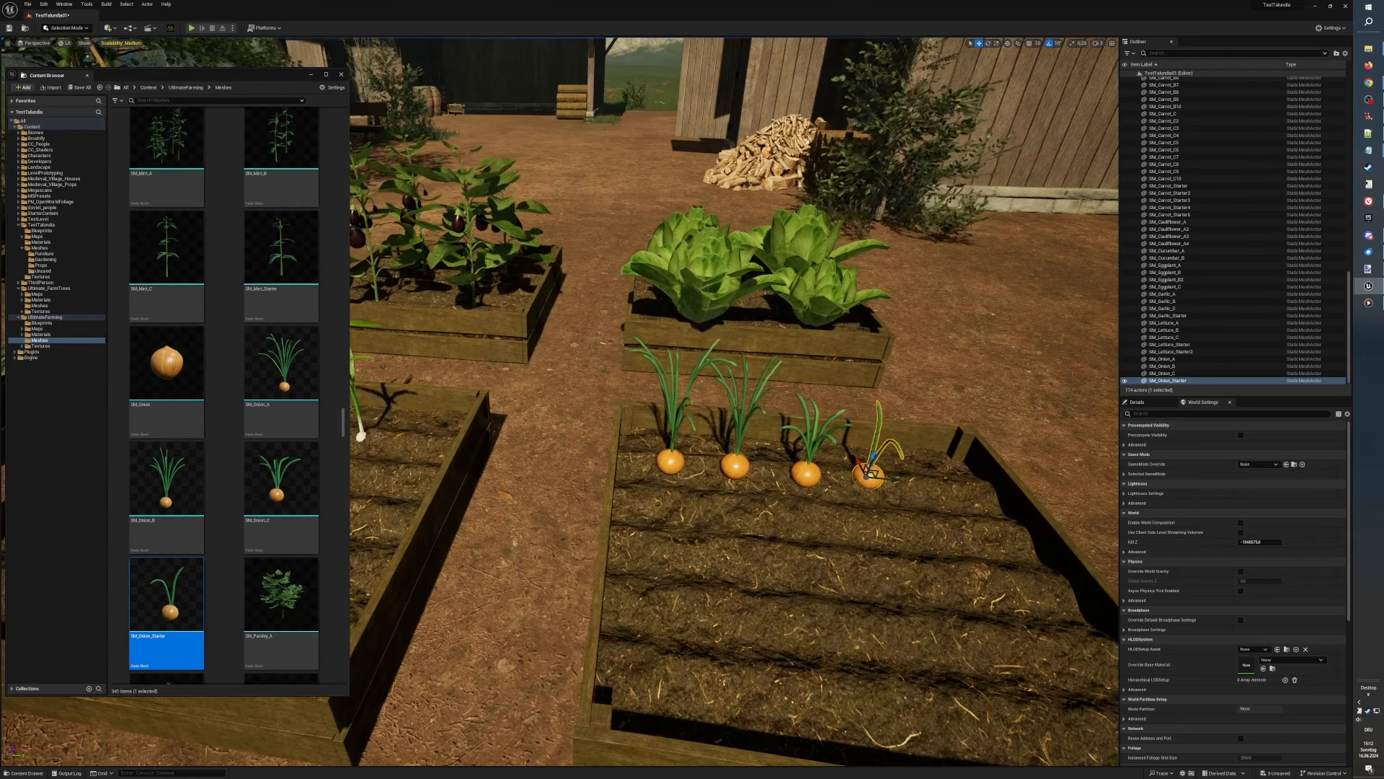
left_click(806, 470)
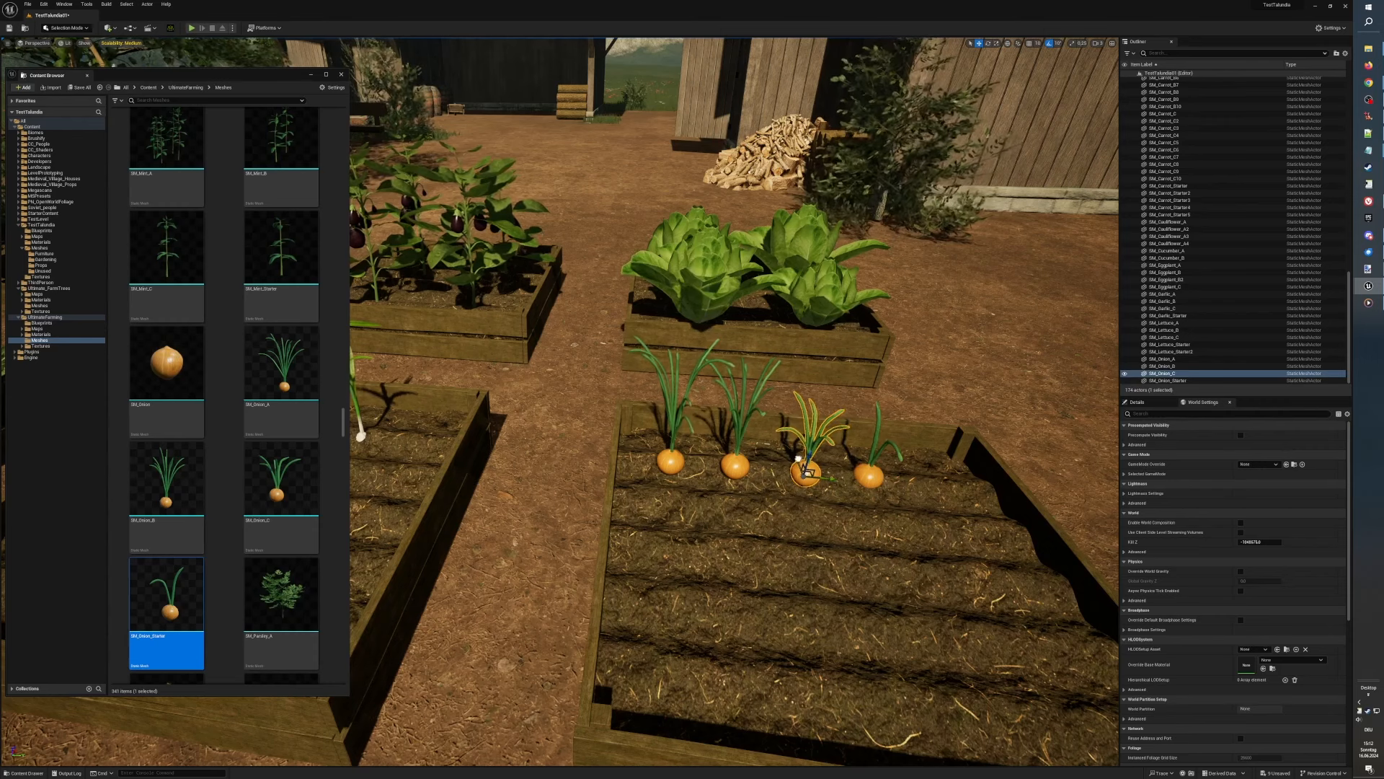
left_click_drag(798, 460, 796, 453)
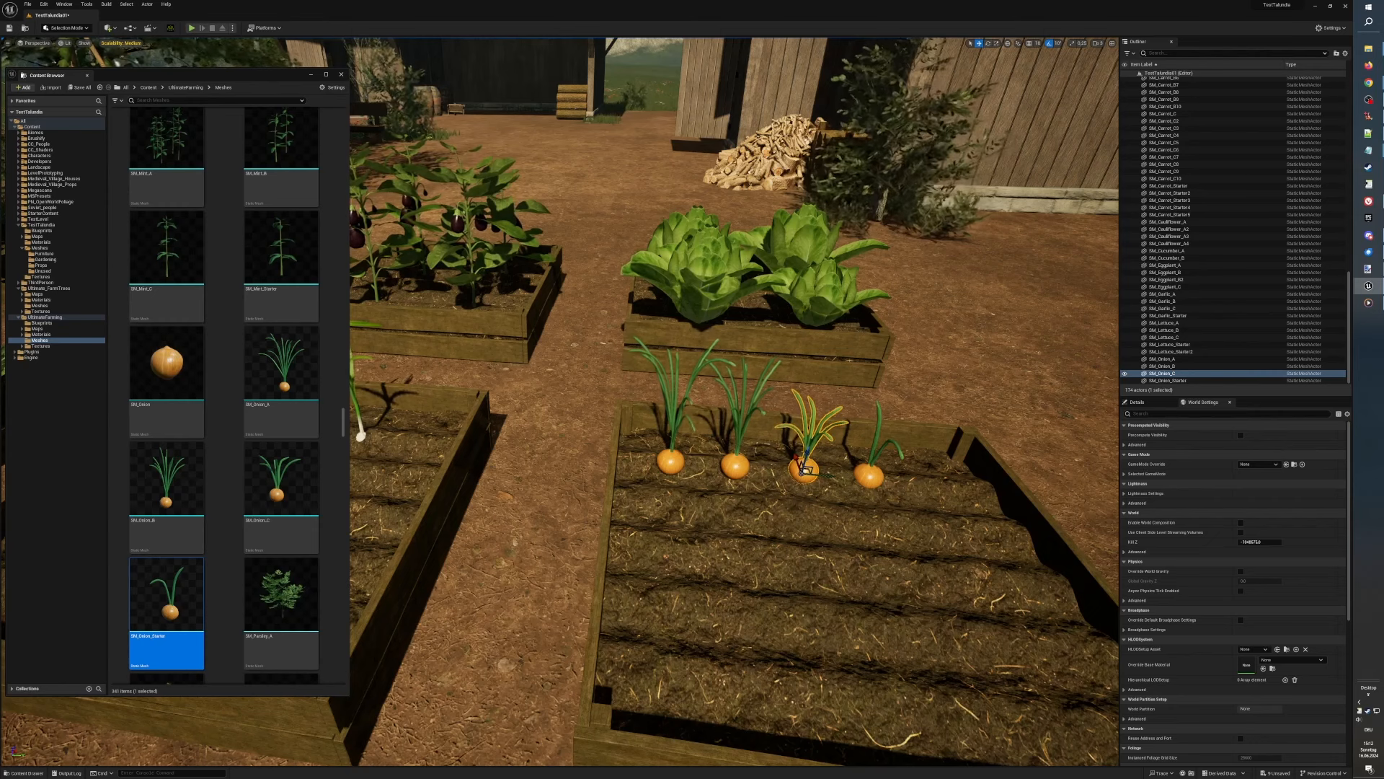
left_click(736, 465)
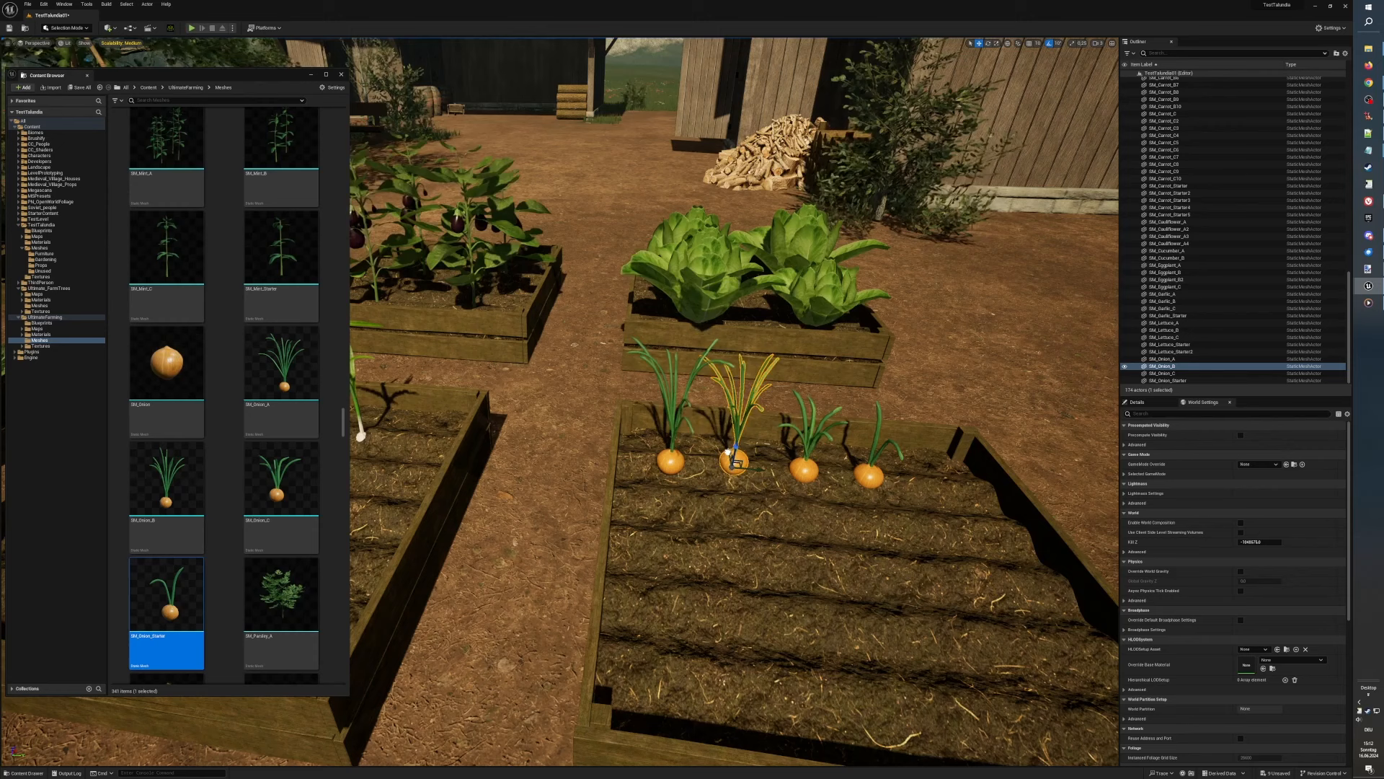
left_click(672, 447)
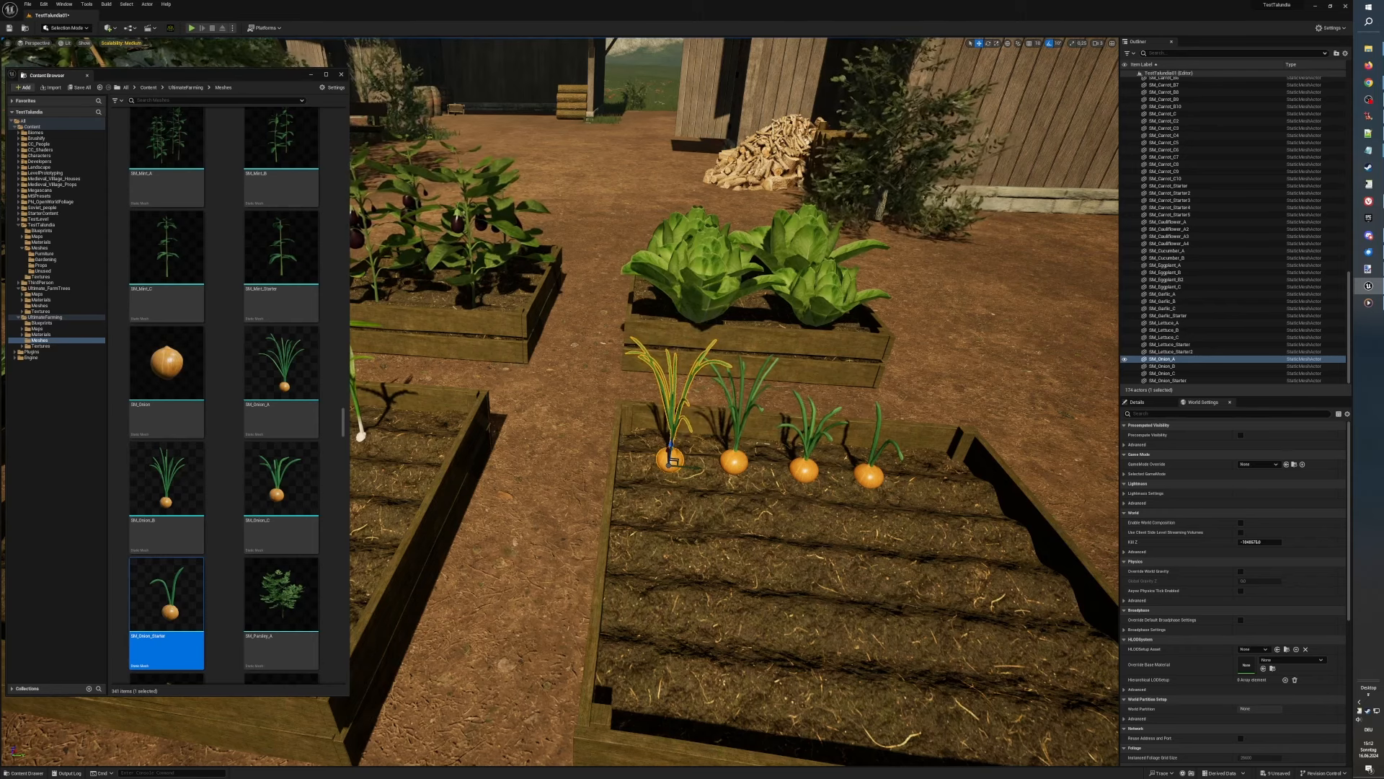
scroll(721, 404, "down", 5)
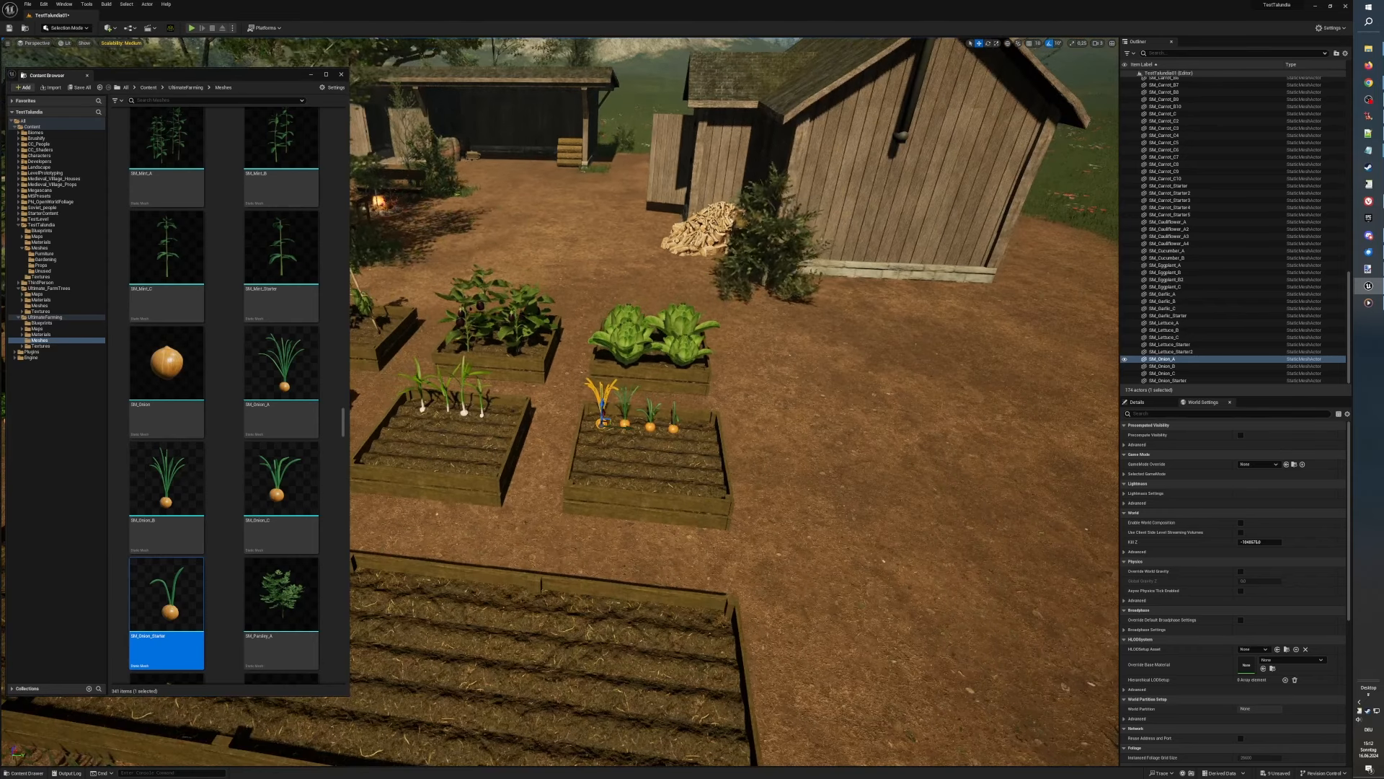
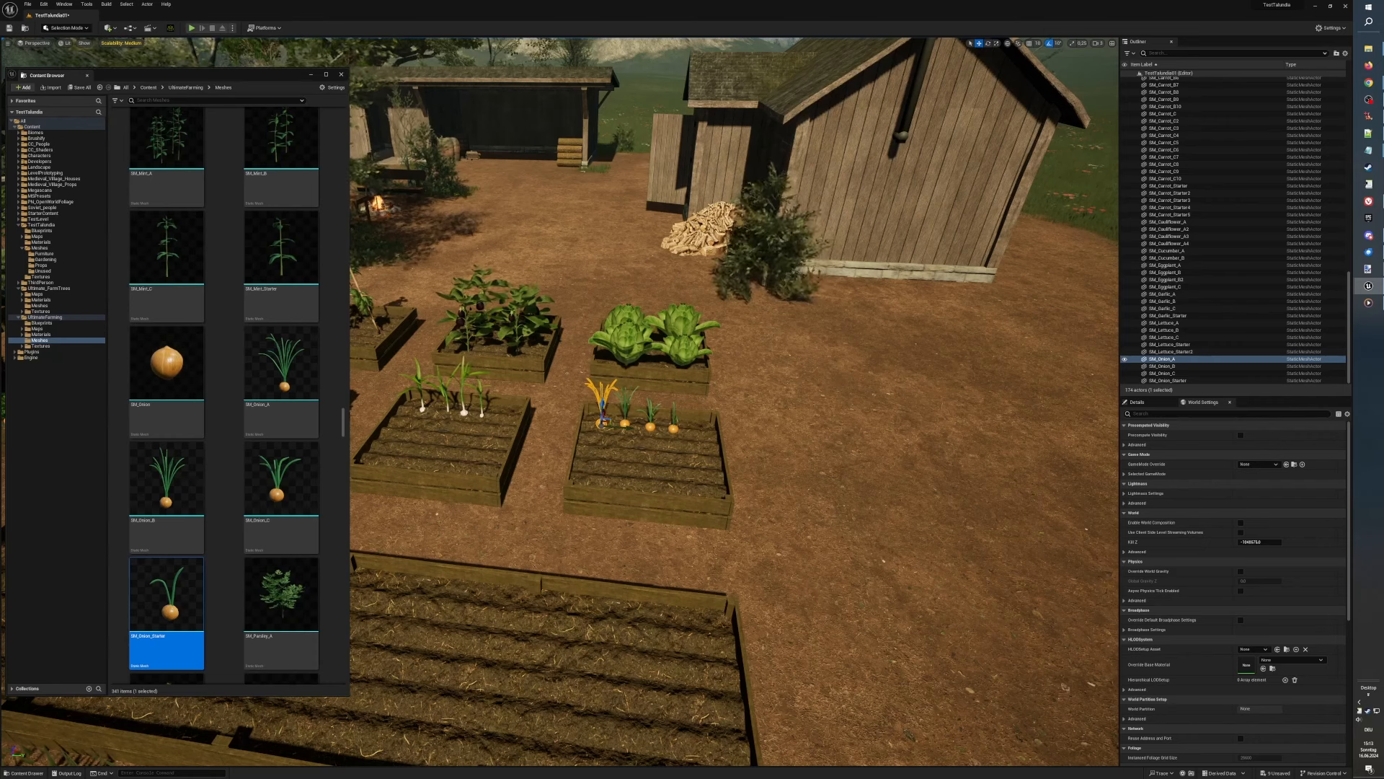
Step: Place SM_Peas_A at the back left of the large empty bed before the carrots and SM_Peas_B just in front of it
left_click_drag(343, 422, 344, 435)
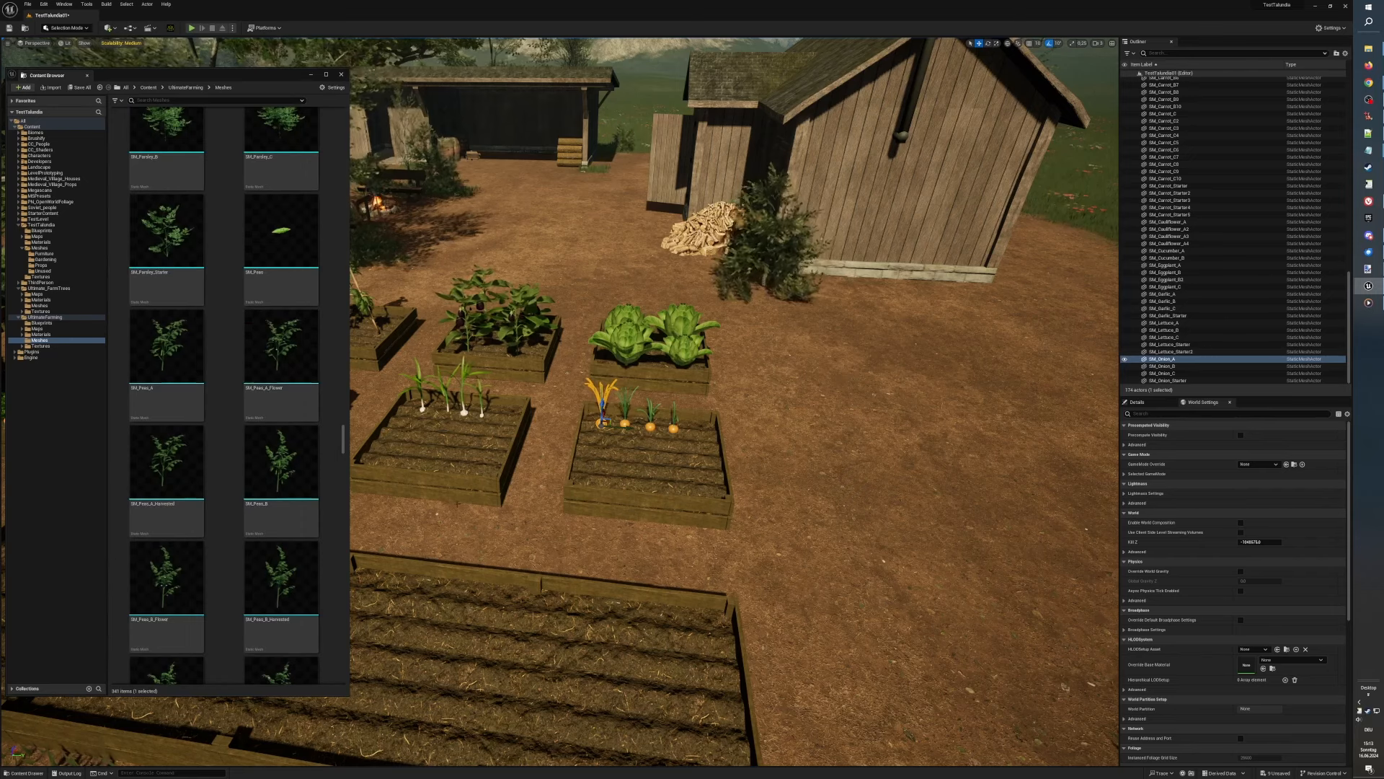
right_click_drag(622, 352, 590, 368)
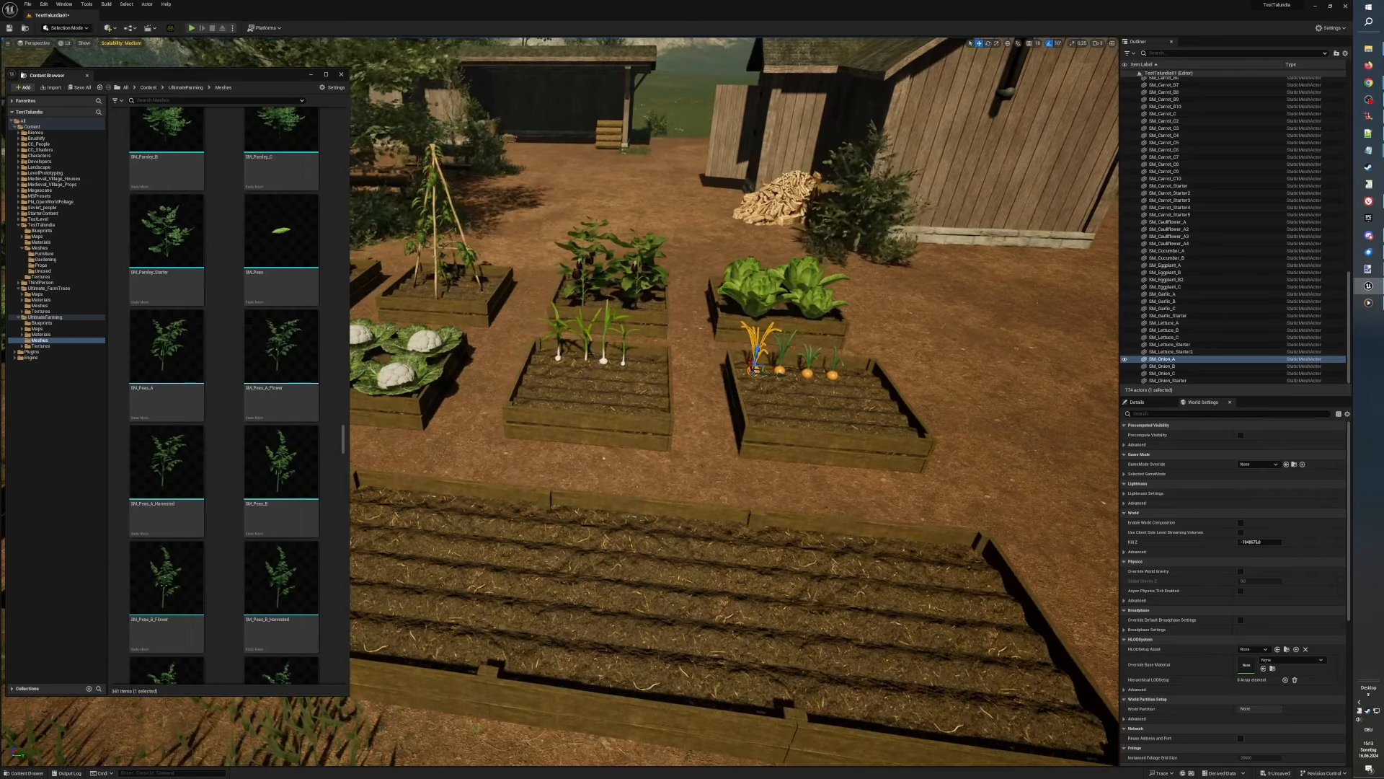
key("a")
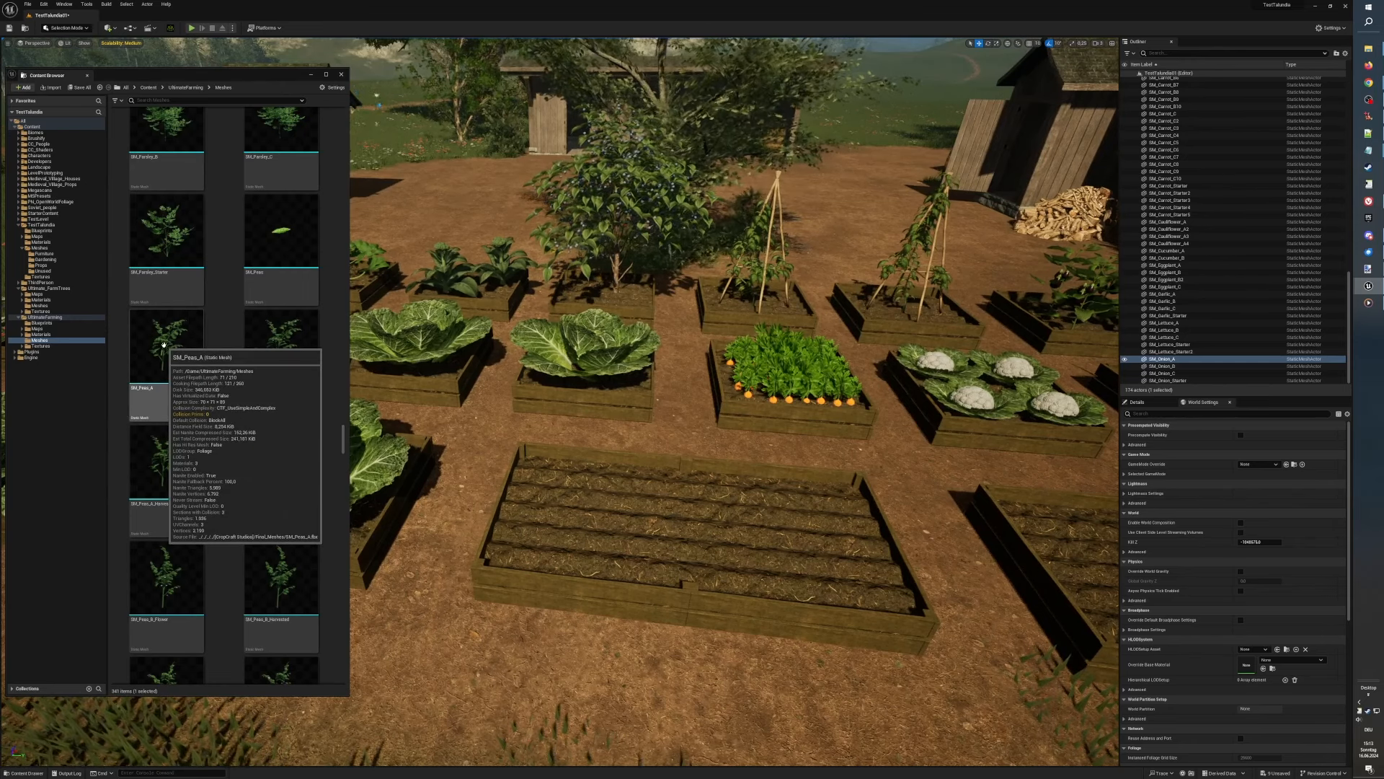
left_click_drag(166, 347, 557, 480)
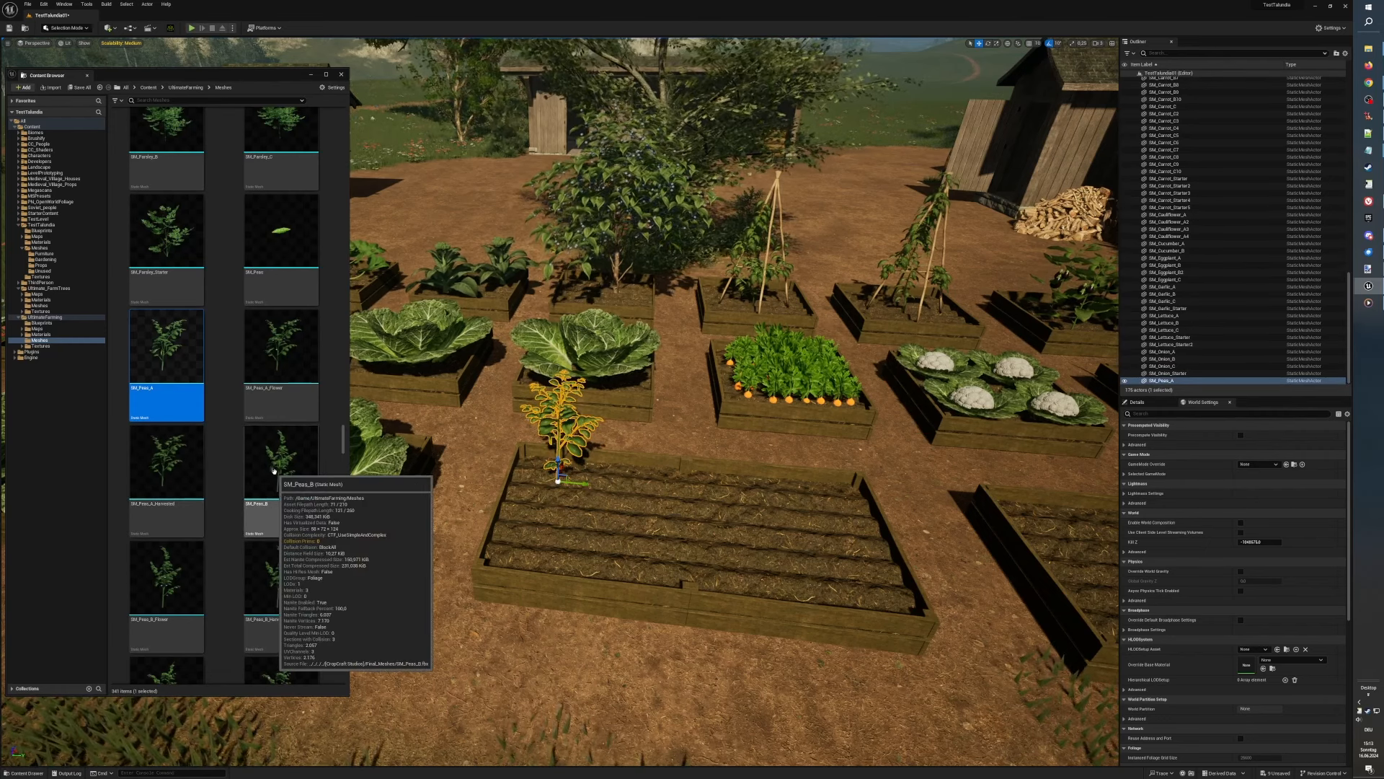
left_click_drag(270, 471, 460, 495)
left_click_drag(571, 495, 549, 514)
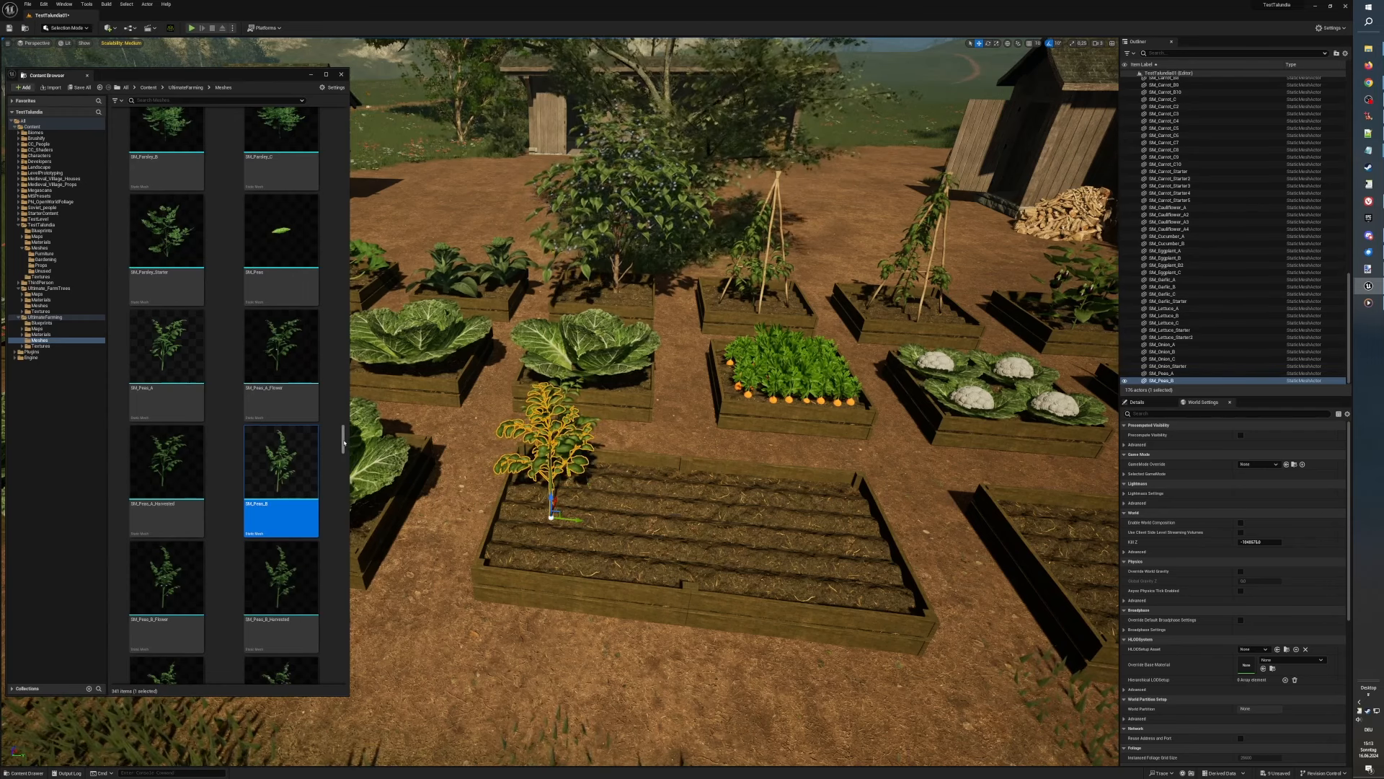
Step: Place SM_Peas_C at the front left of the bed to complete the first column of pea plants
scroll(343, 445, "down", 5)
scroll(342, 448, "up", 2)
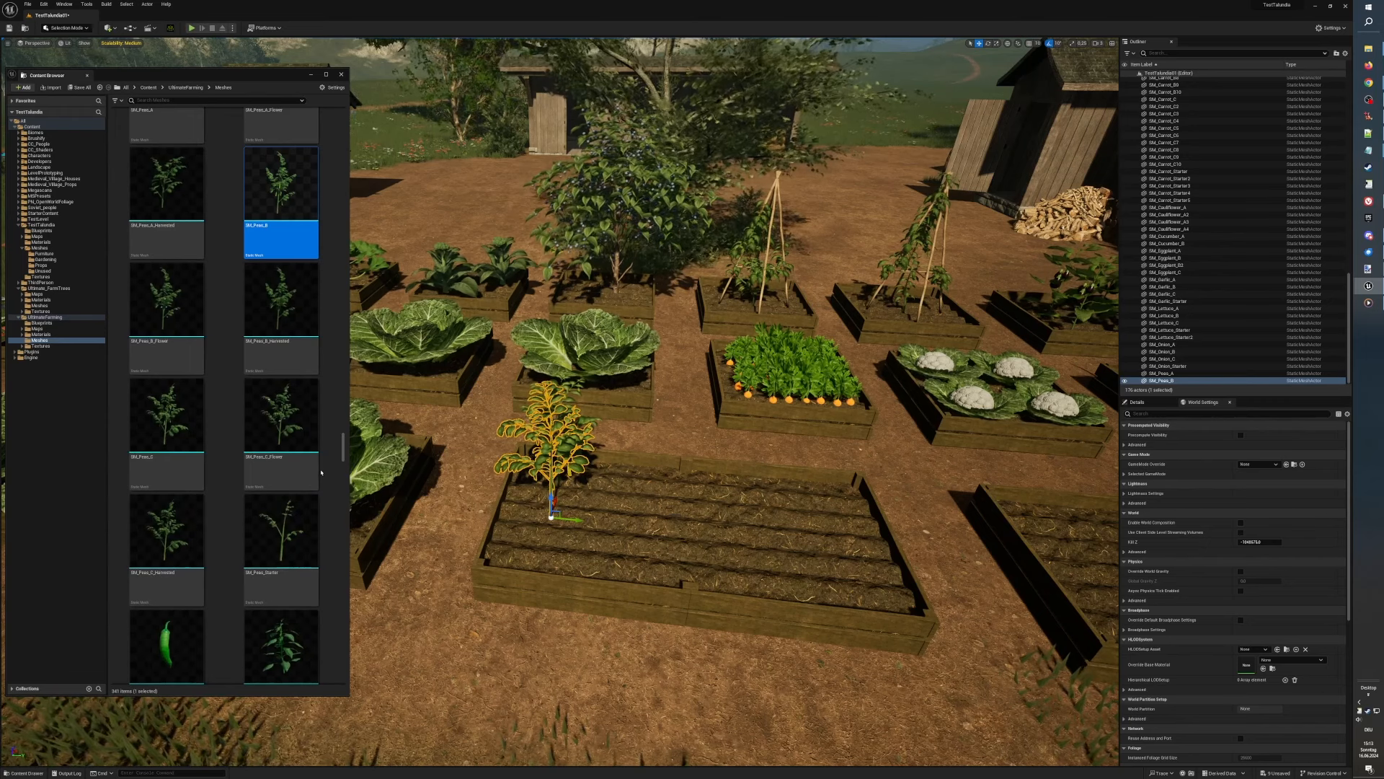
left_click(175, 417)
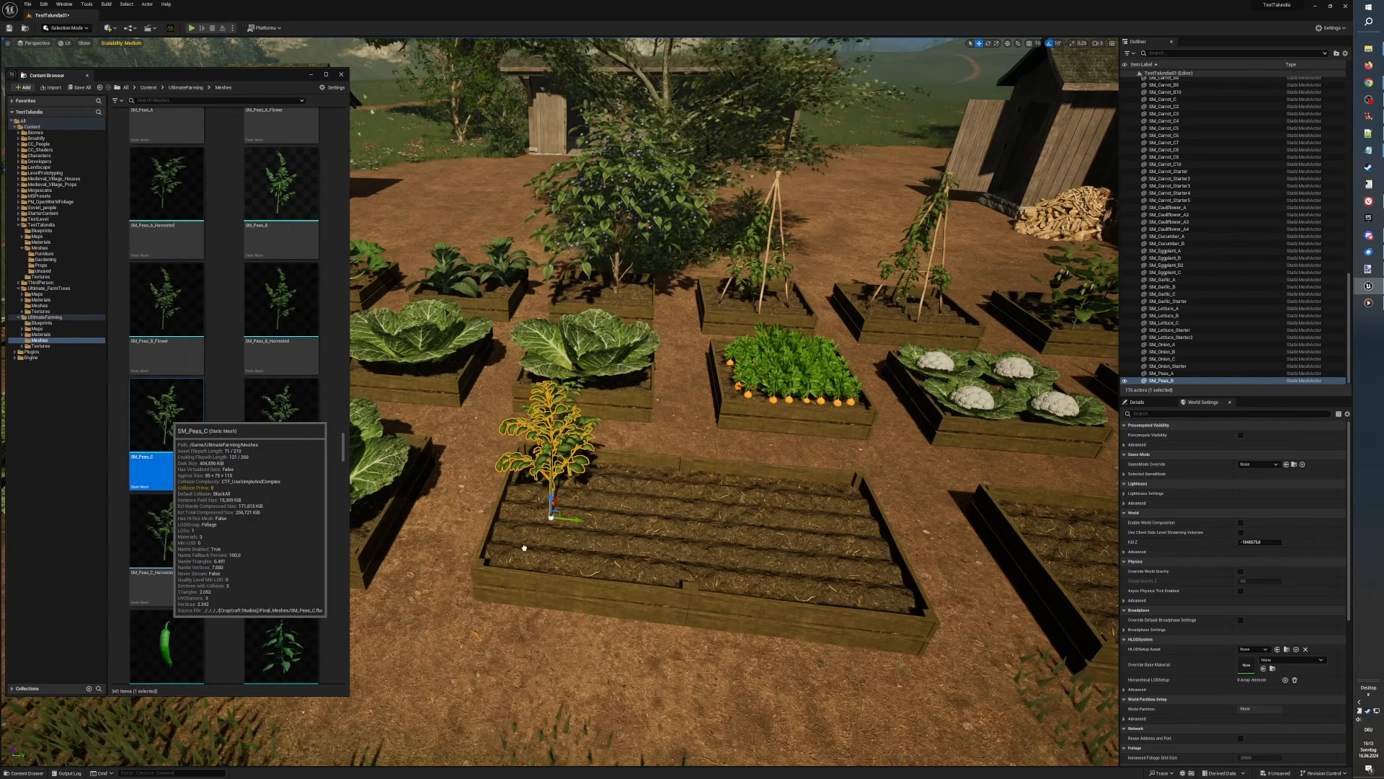
left_click_drag(524, 548, 541, 559)
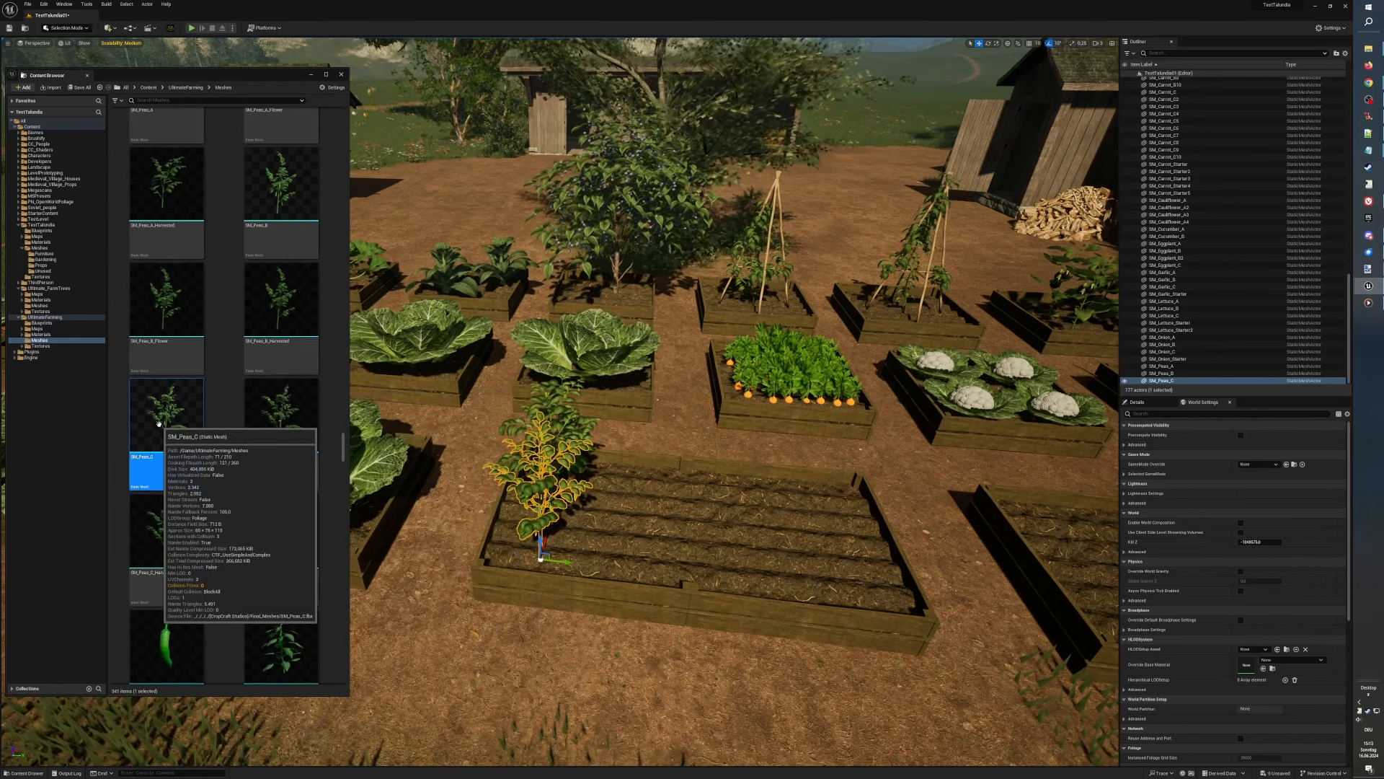
Step: Add a second column of peas to the right, with SM_Peas_C at the back, SM_Peas_B in the middle and SM_Peas_A in front
left_click_drag(158, 423, 635, 485)
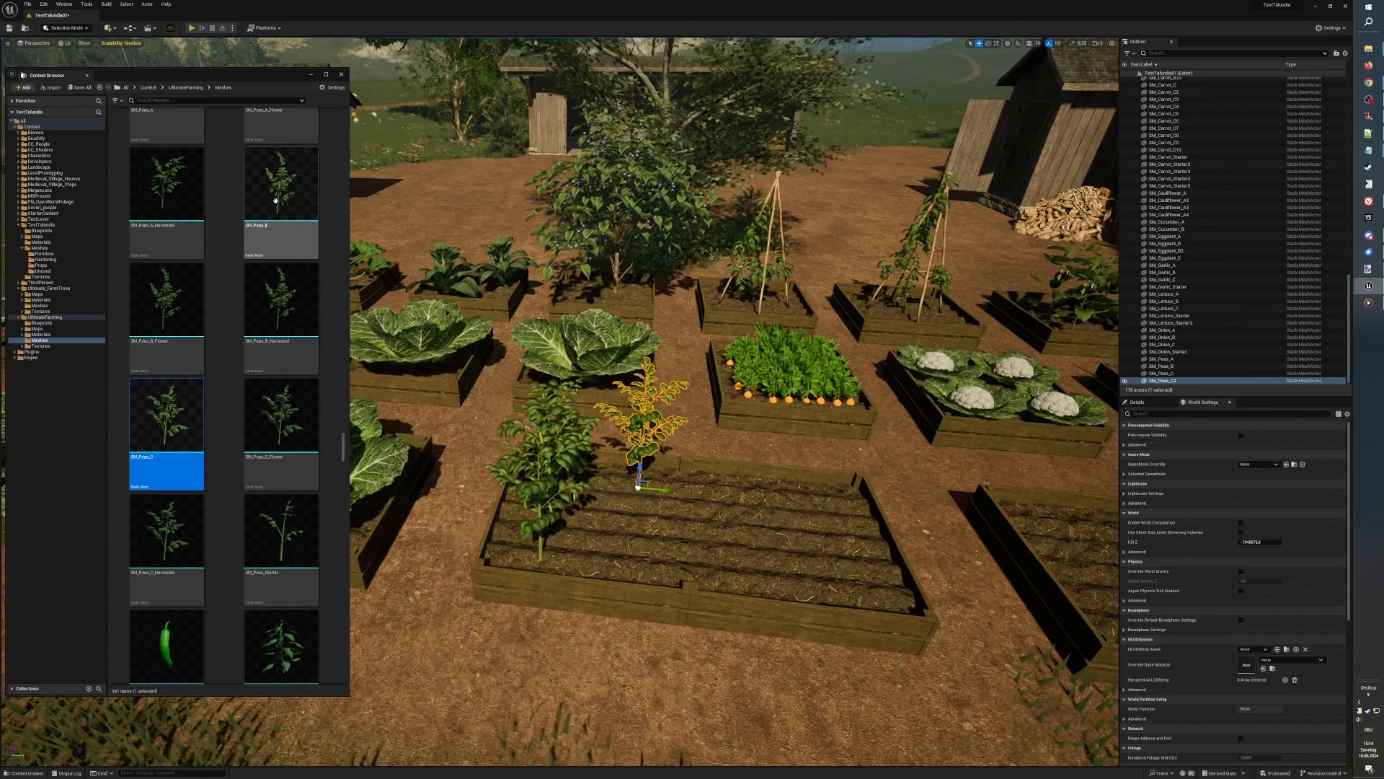
left_click(264, 237)
left_click_drag(635, 515, 632, 523)
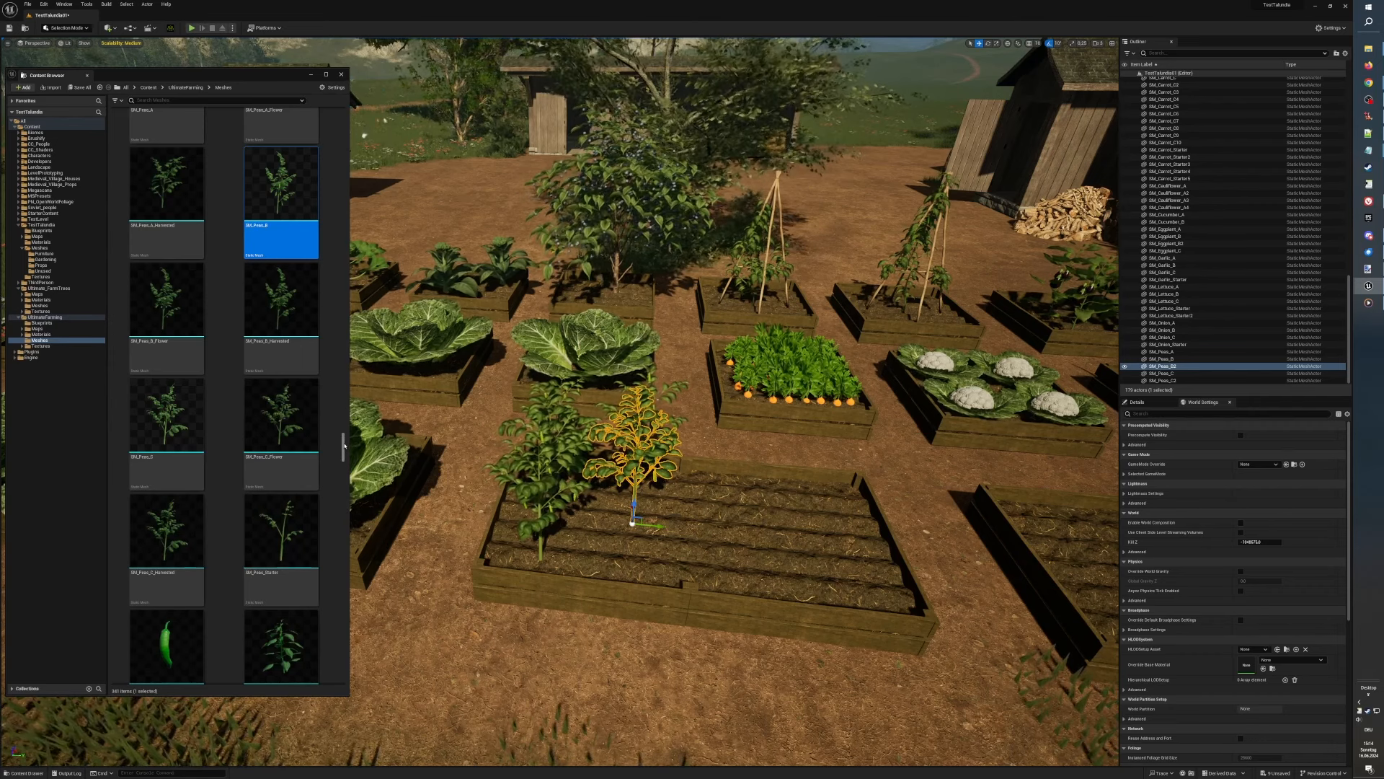
scroll(343, 445, "up", 5)
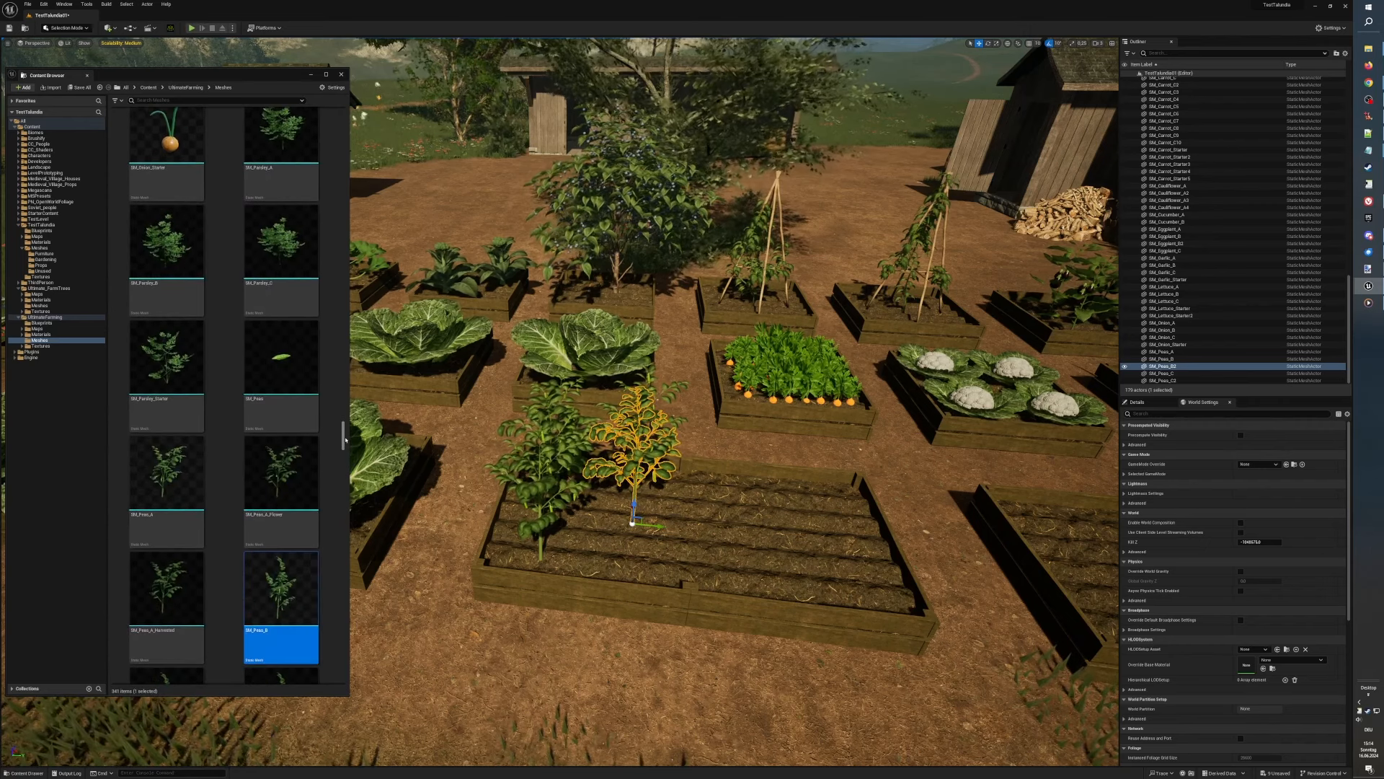
mouse_move(180, 462)
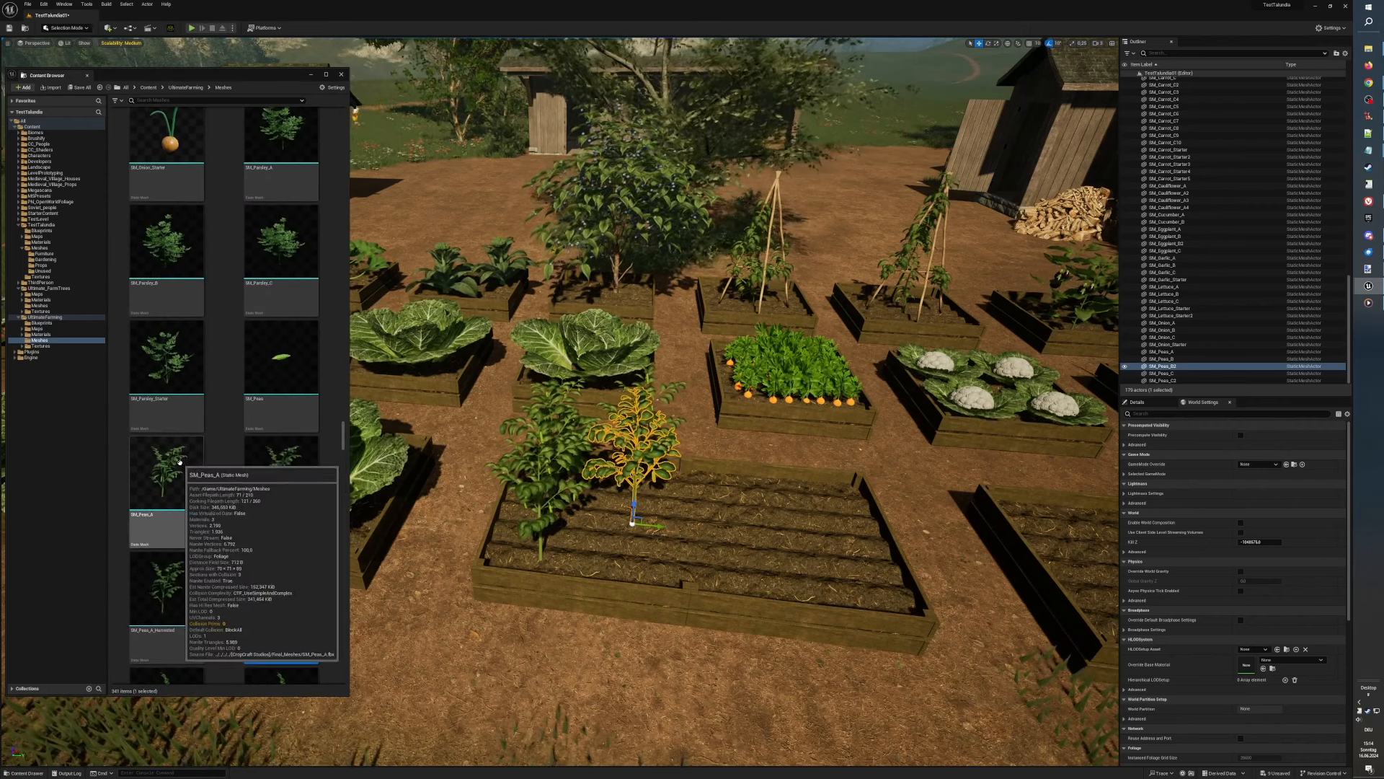
left_click_drag(180, 462, 629, 568)
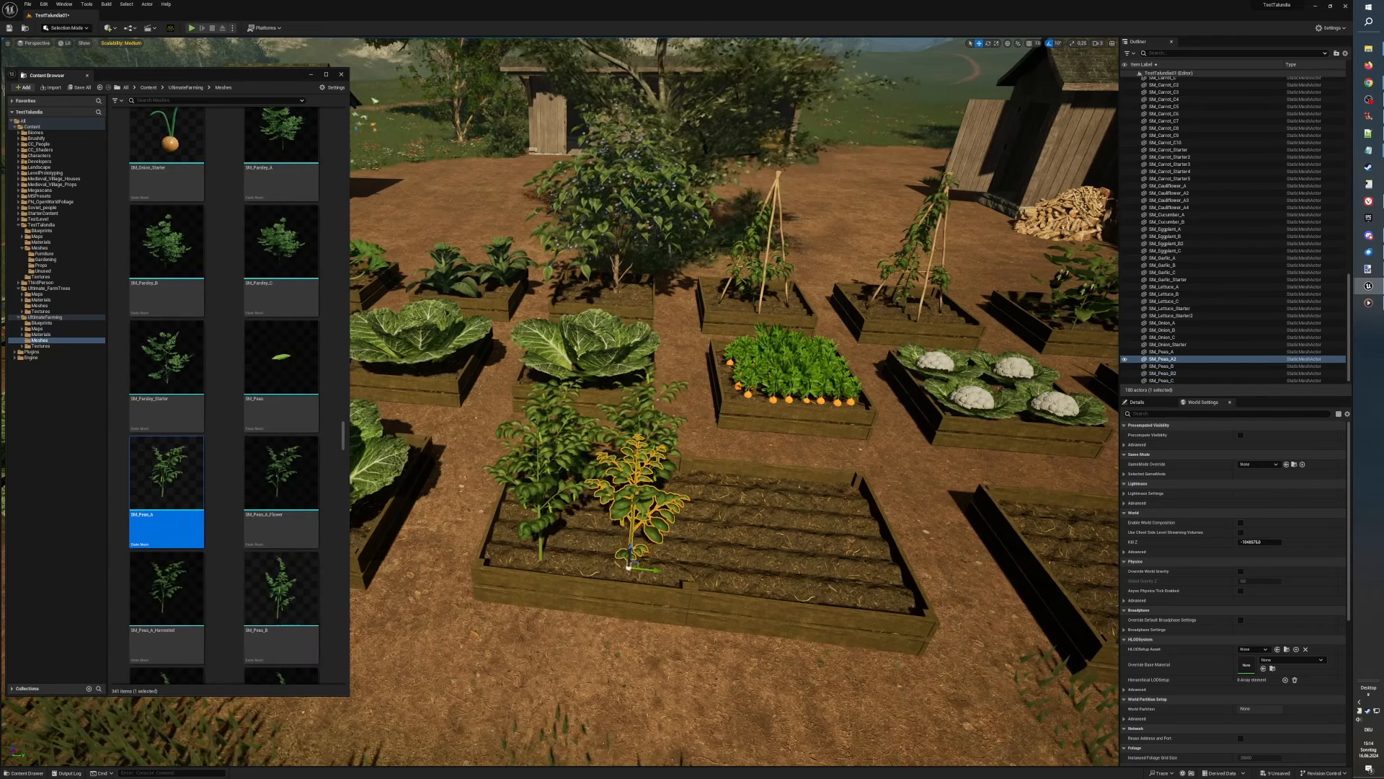
Step: Duplicate all six pea plants and move the copies to the empty right half of the same bed
left_click(542, 546, "ctrl")
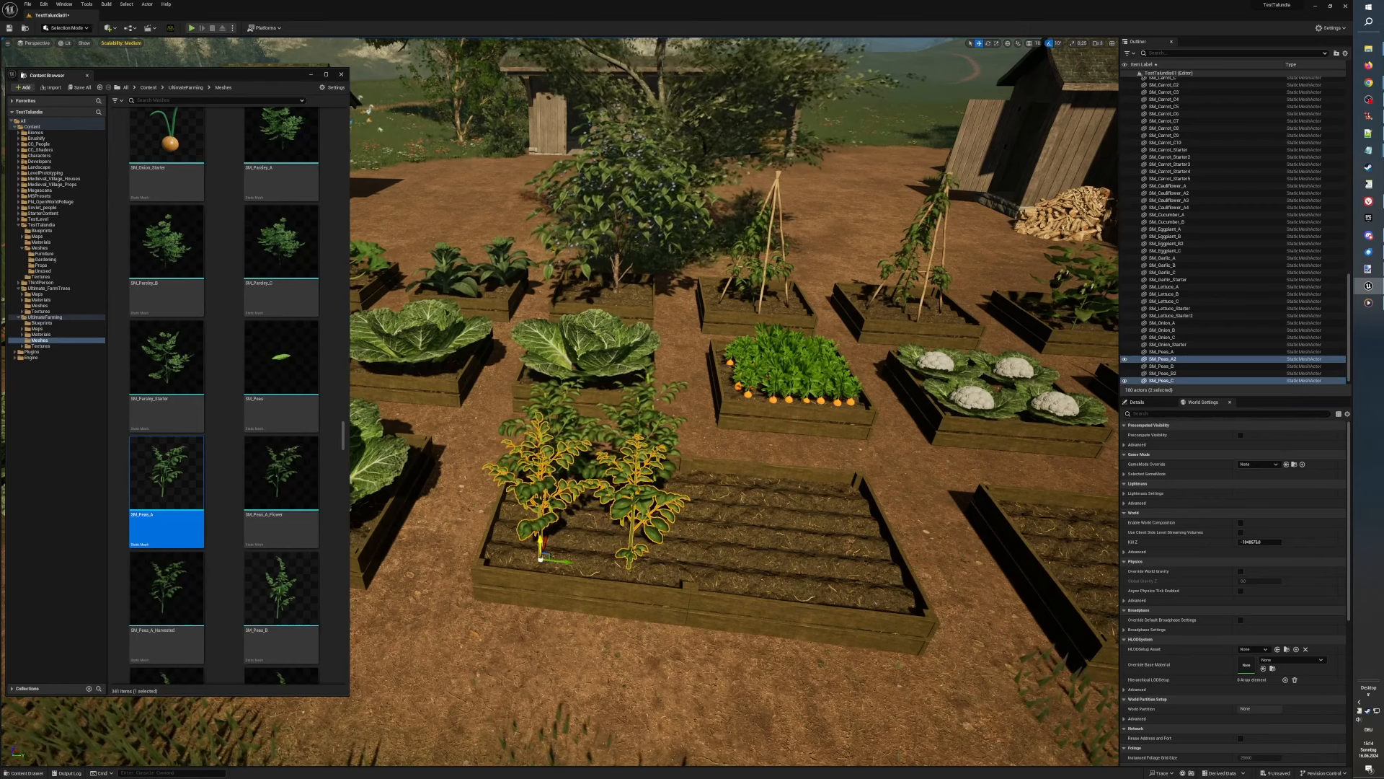
left_click(1197, 351)
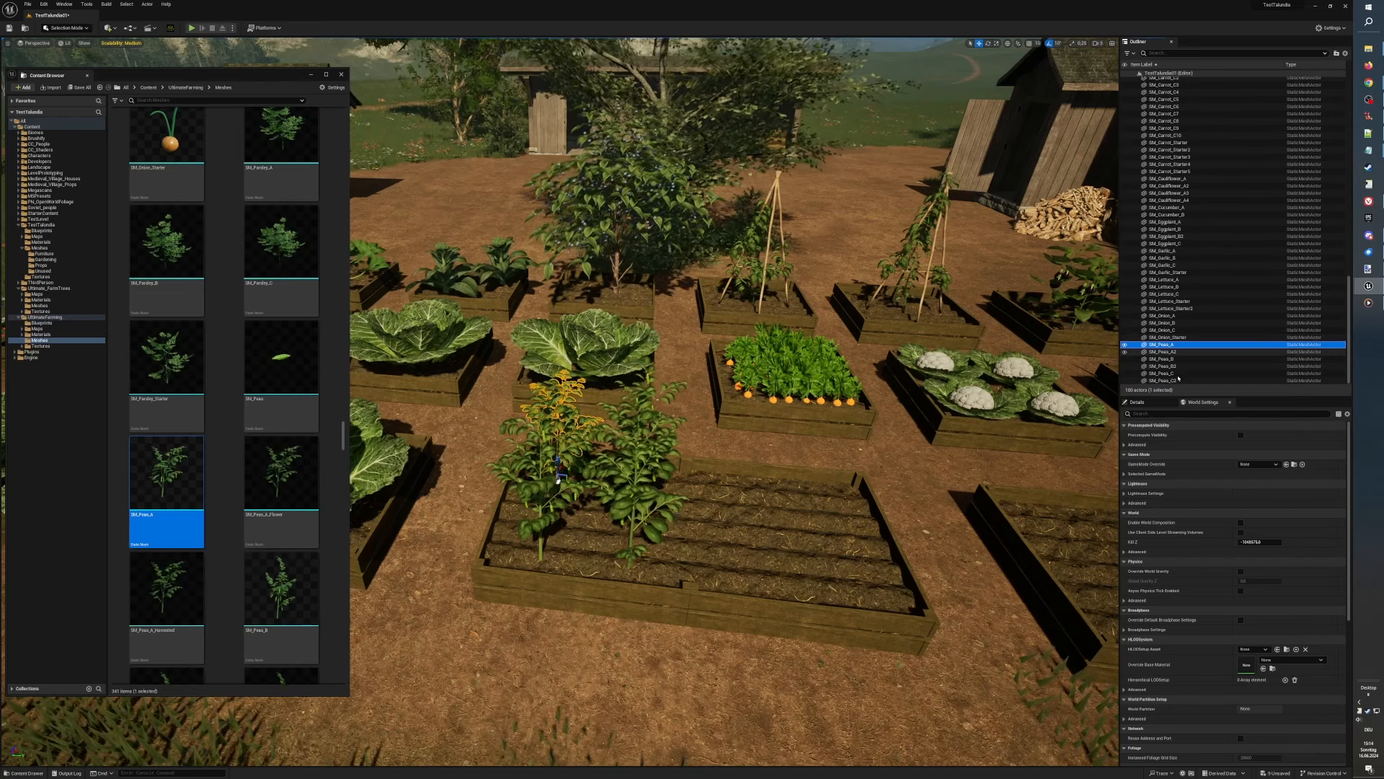
left_click(1175, 380, "shift")
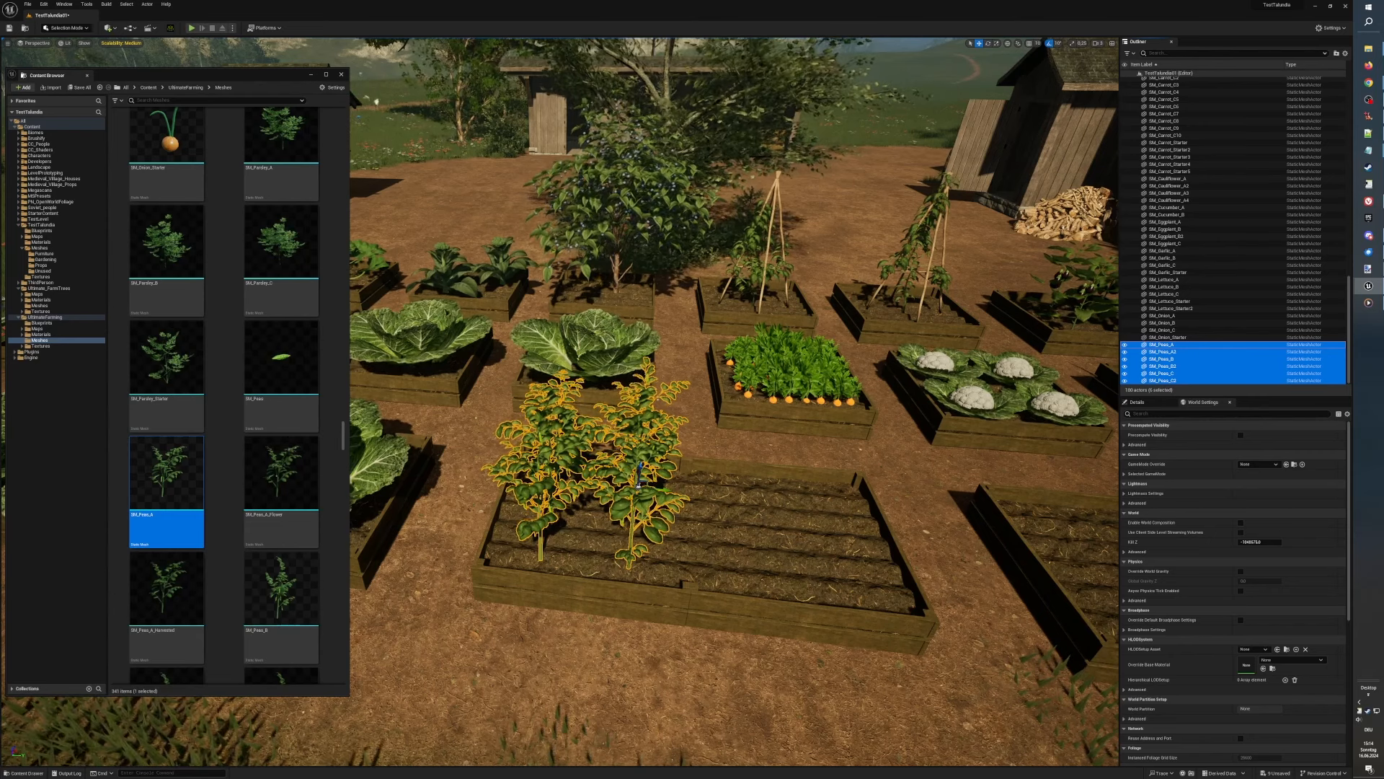
key("ctrl+d")
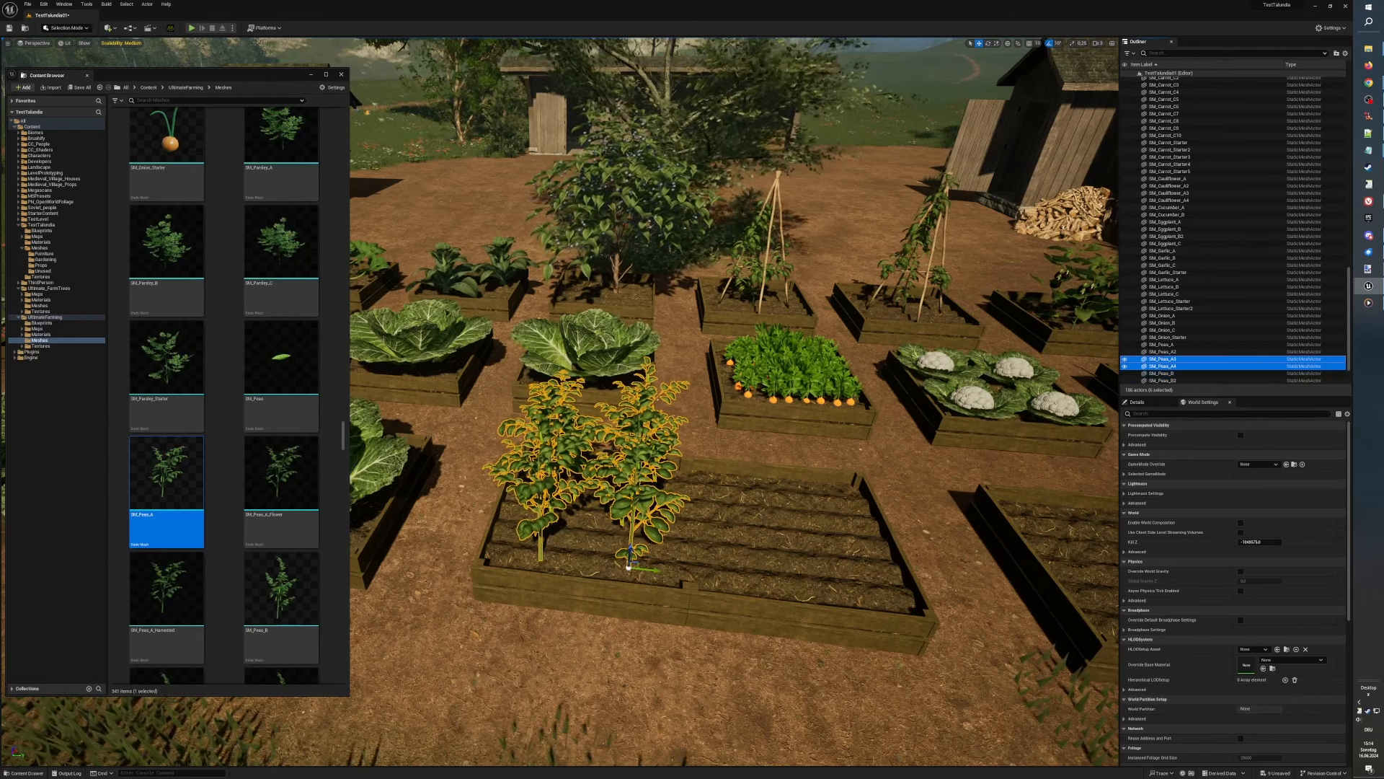
left_click_drag(629, 567, 845, 591)
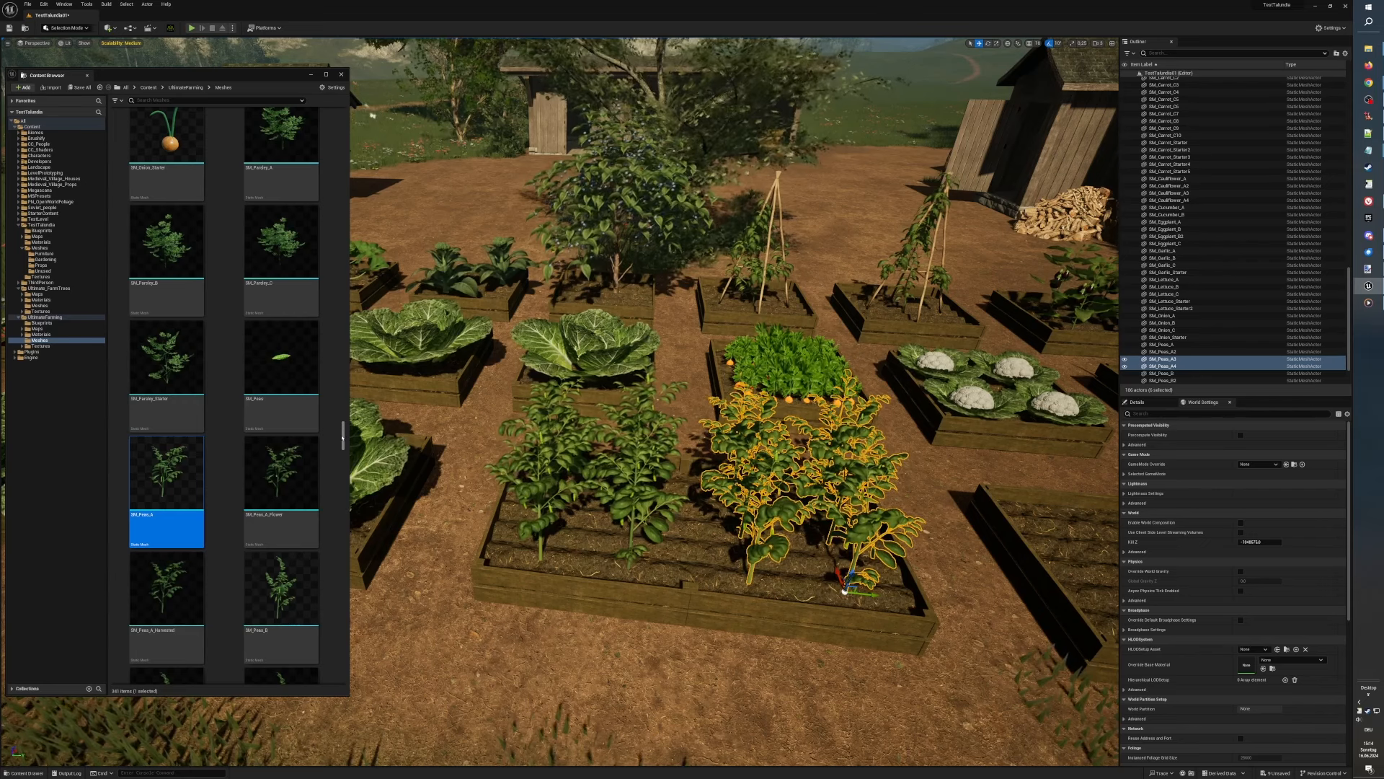
Step: Place SM_Potato_A at the left end of the large empty bed in front of the cauliflowers
scroll(342, 440, "down", 3)
left_click_drag(343, 440, 343, 455)
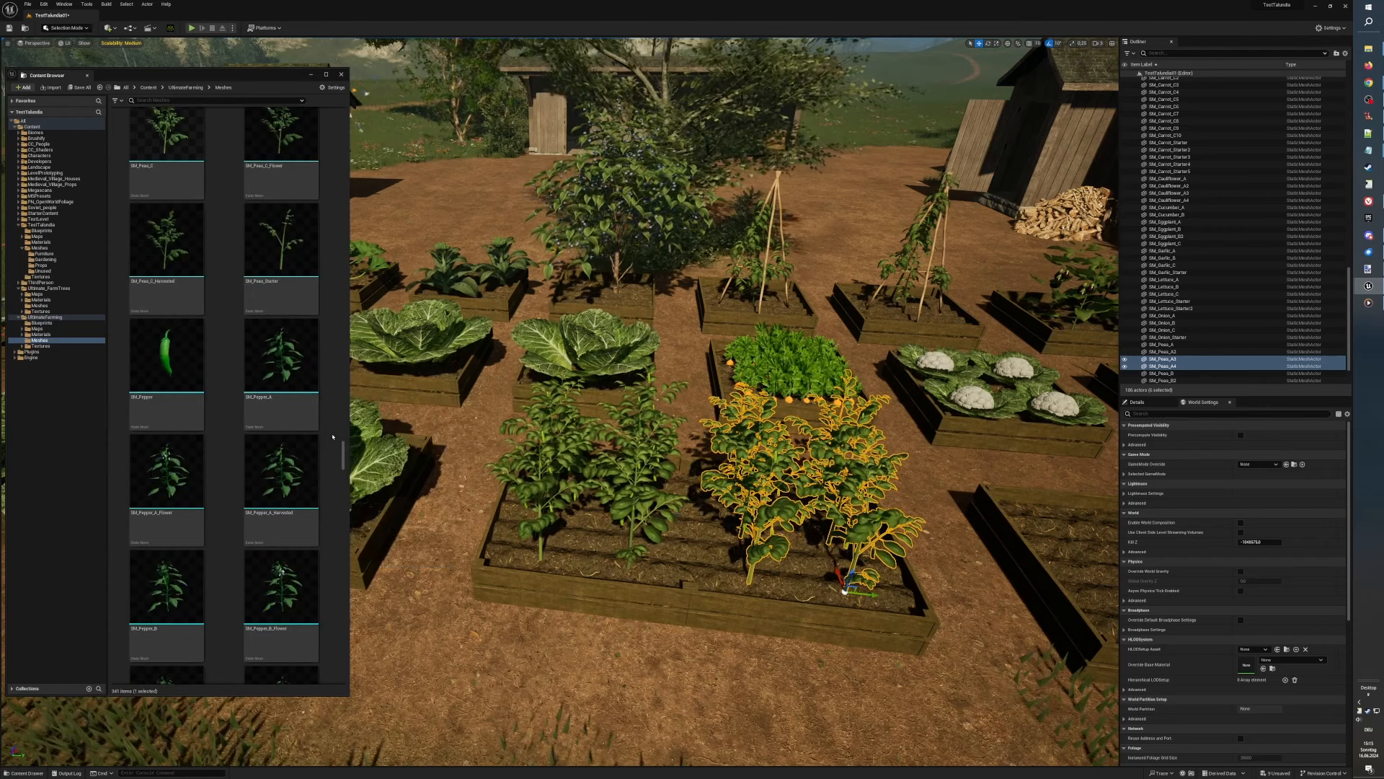
left_click_drag(342, 445, 335, 478)
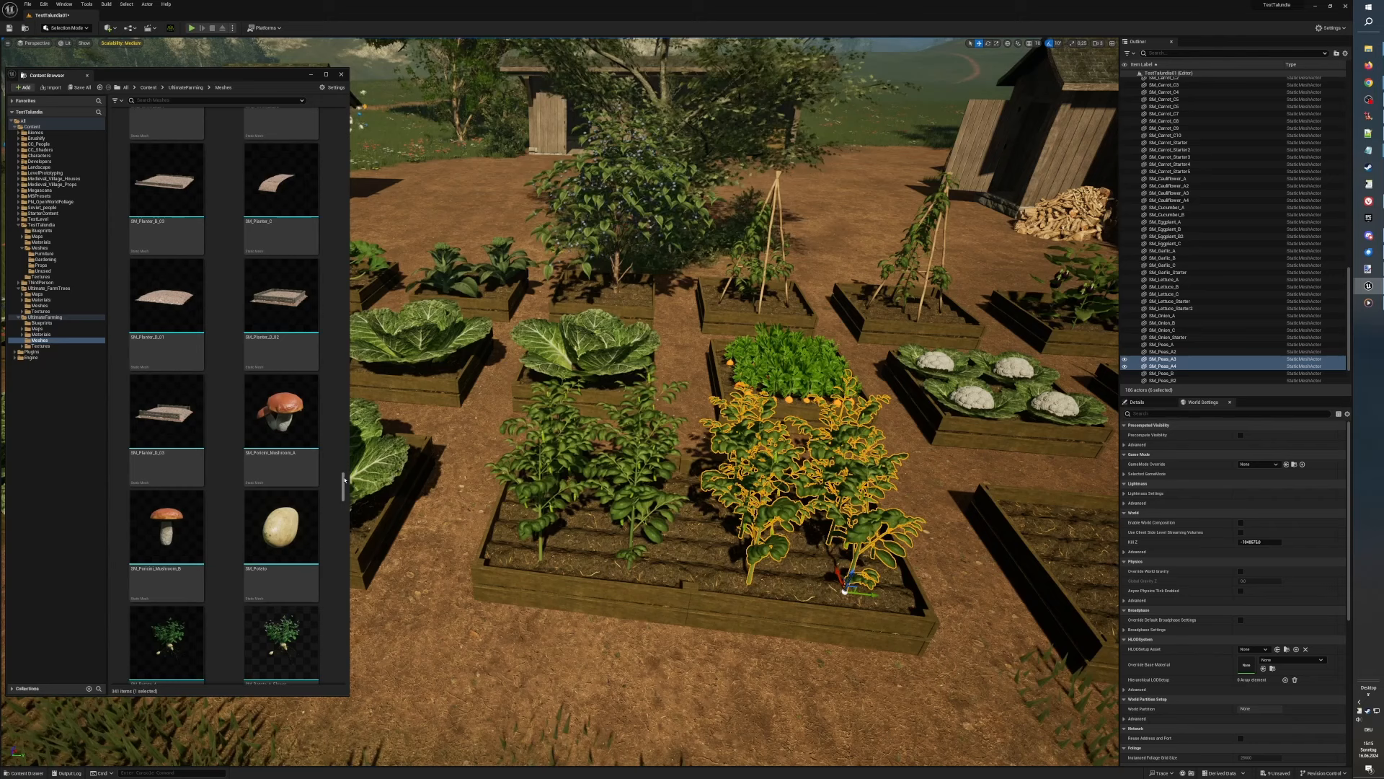
scroll(342, 484, "down", 3)
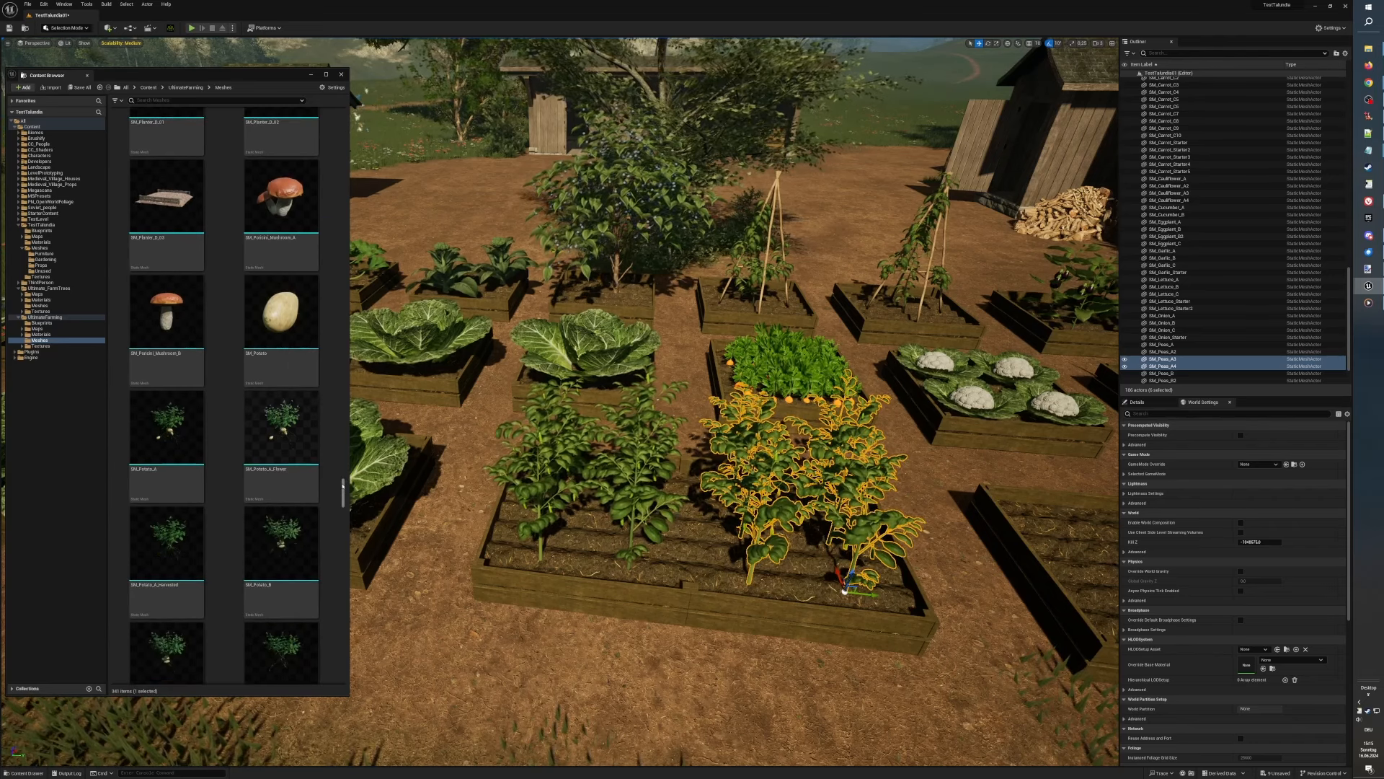
scroll(342, 485, "down", 1)
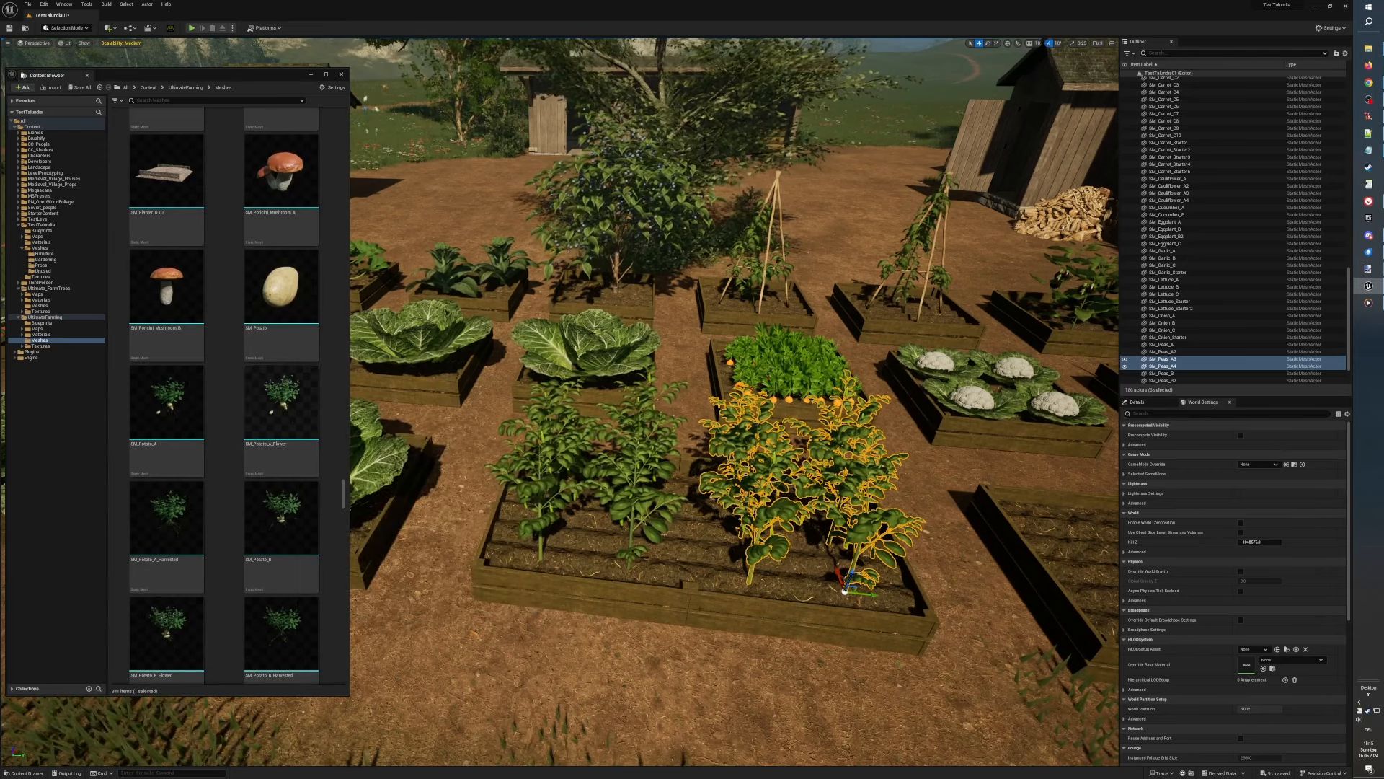
key("d")
right_click_drag(548, 462, 554, 512)
key("d")
key("d")
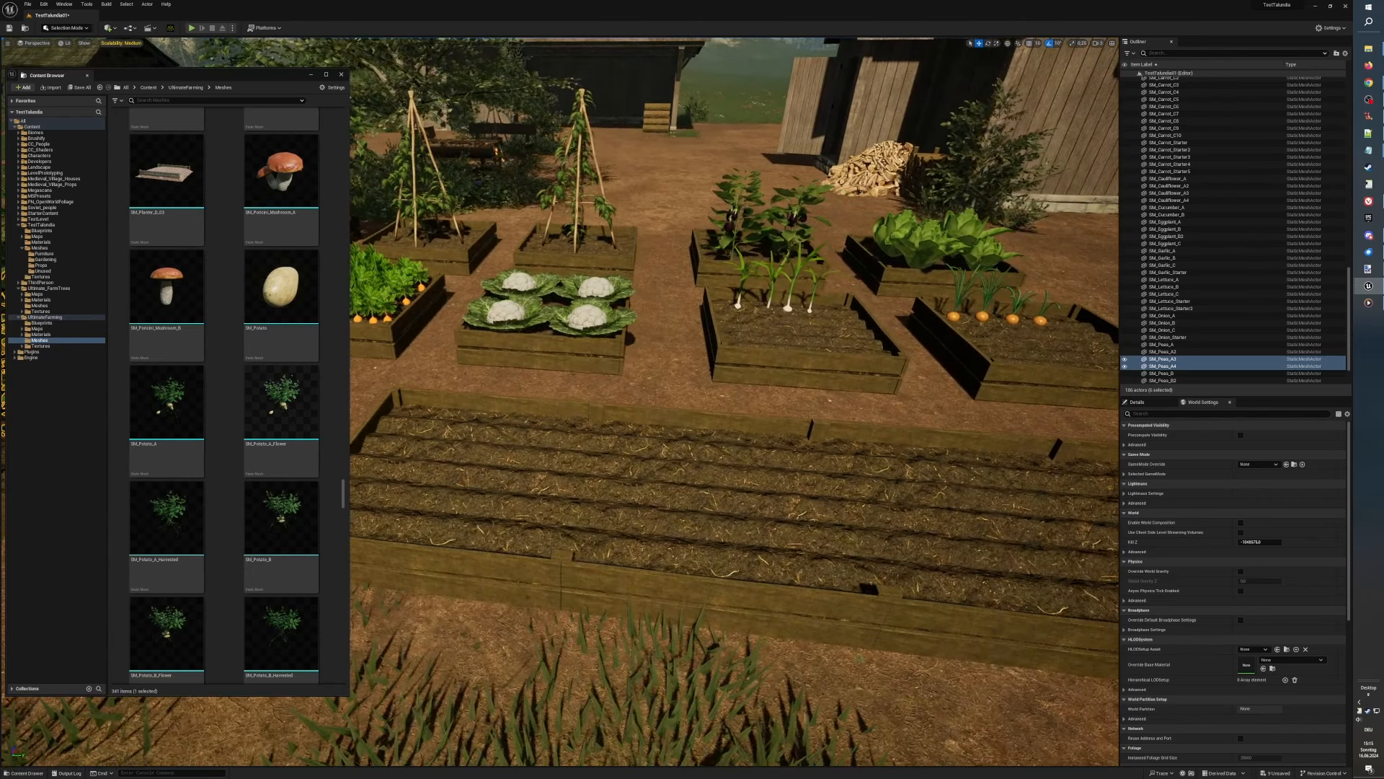
left_click(171, 405)
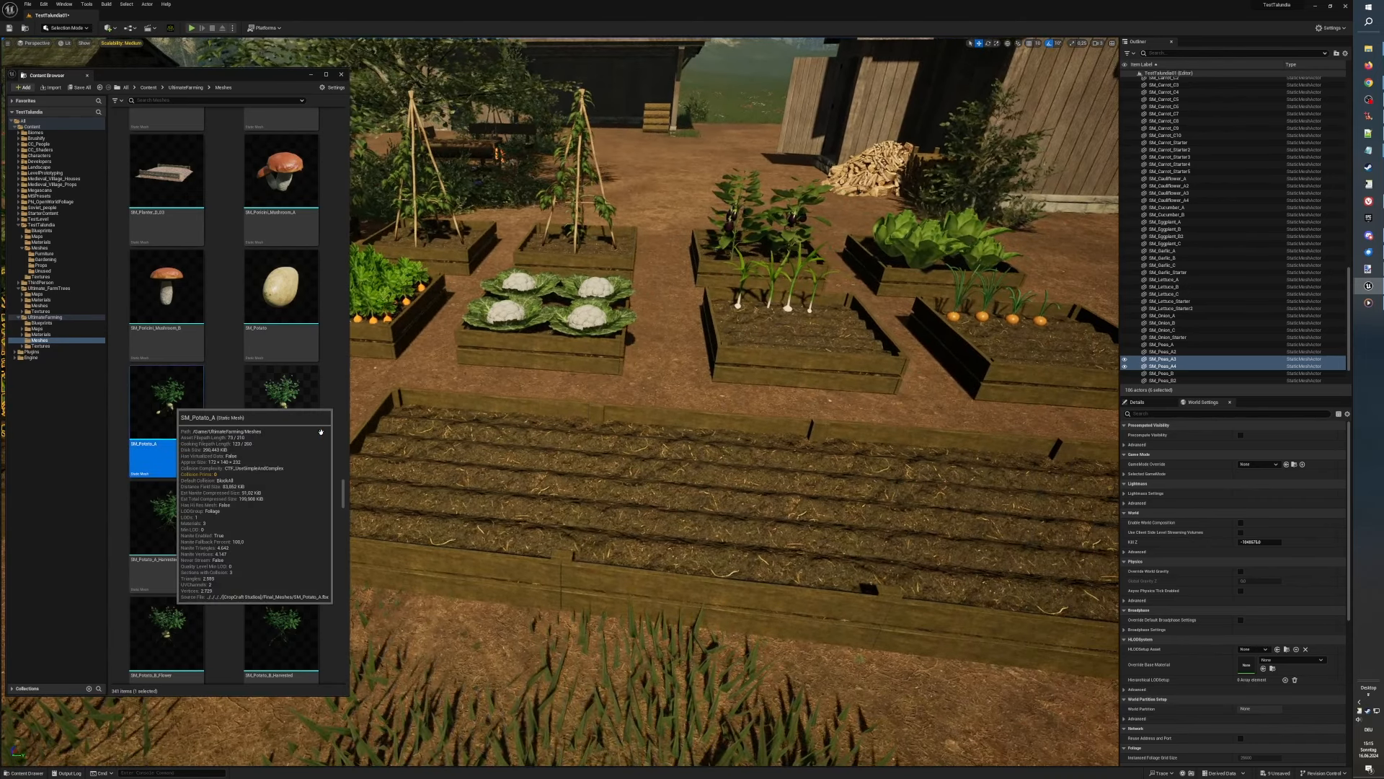
left_click_drag(421, 436, 469, 481)
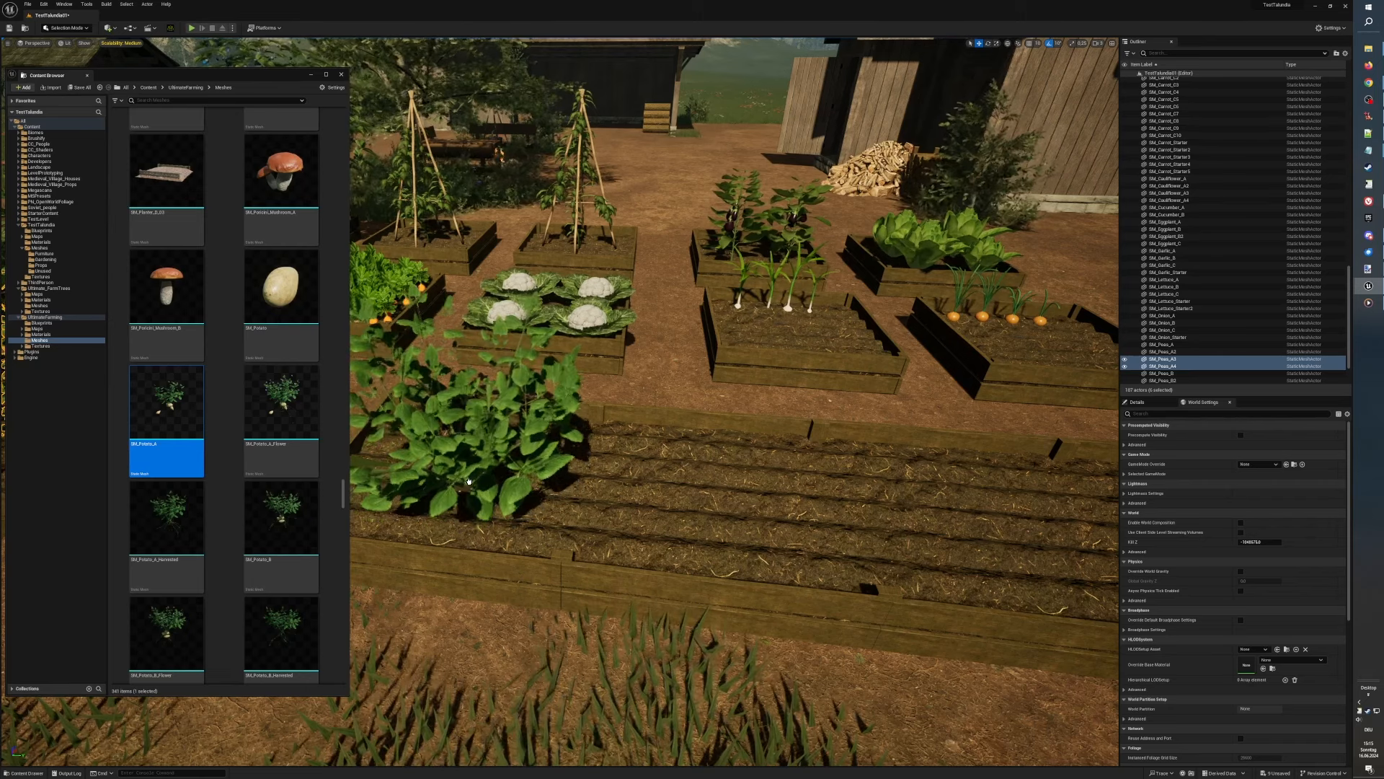
Step: Place SM_Potato_B to the right of the first potato plant and SM_Potato_C further along the same bed
scroll(558, 520, "down", 3)
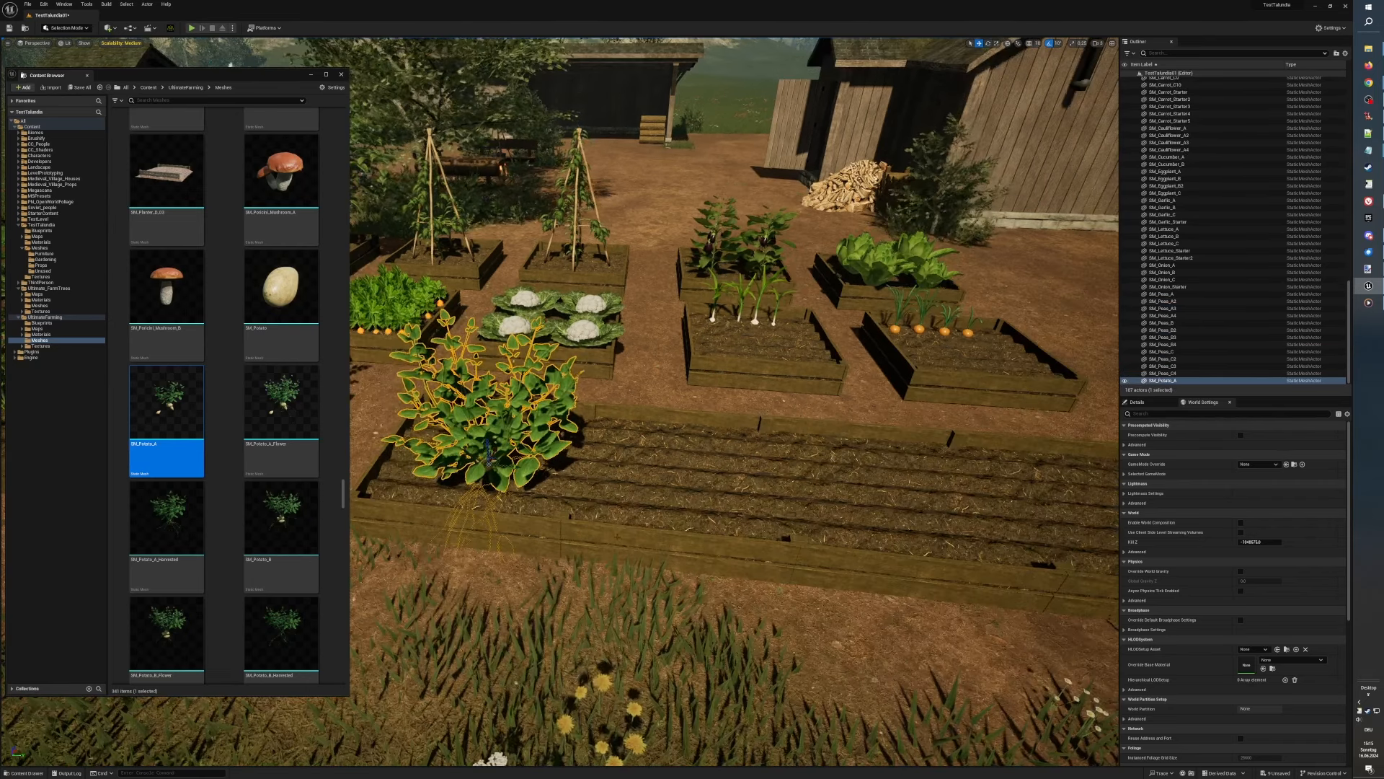
left_click(300, 502)
left_click_drag(653, 487, 674, 482)
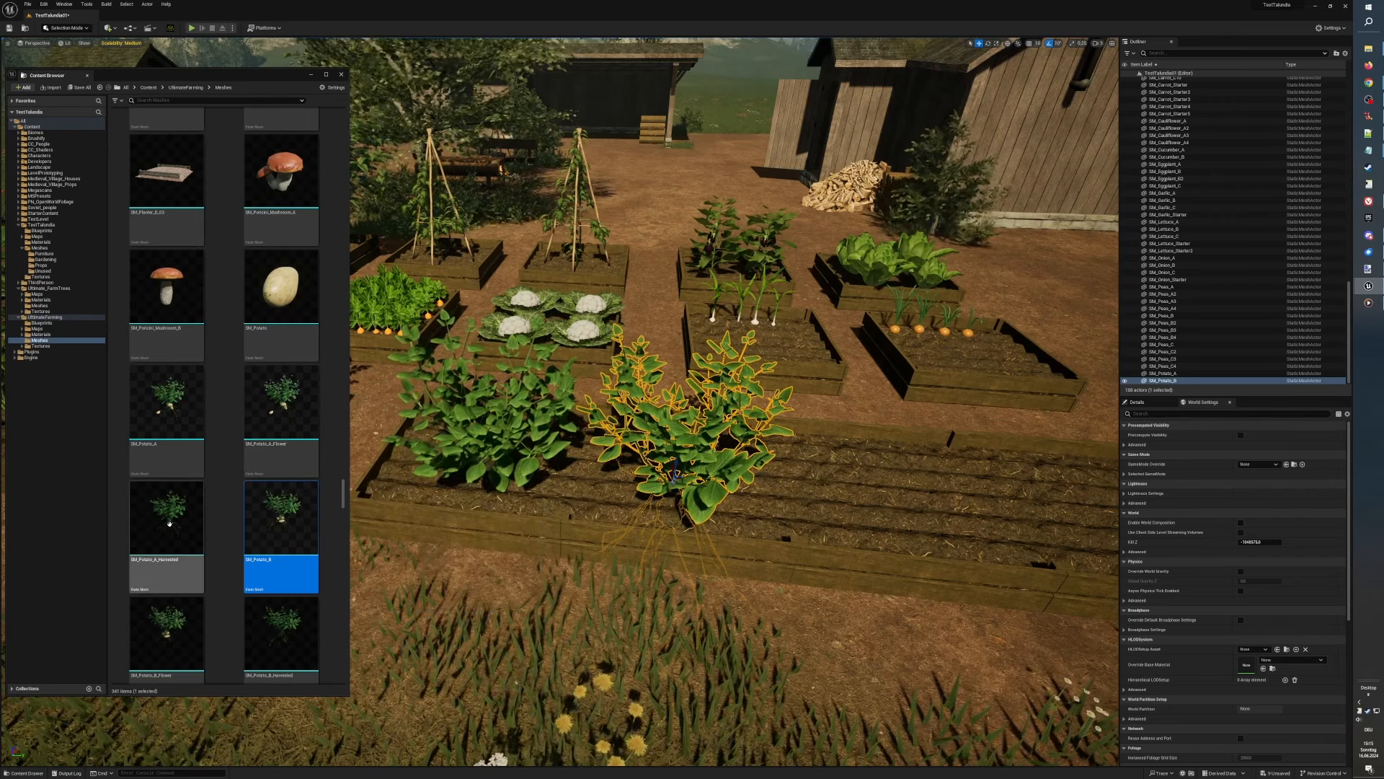
left_click(288, 517)
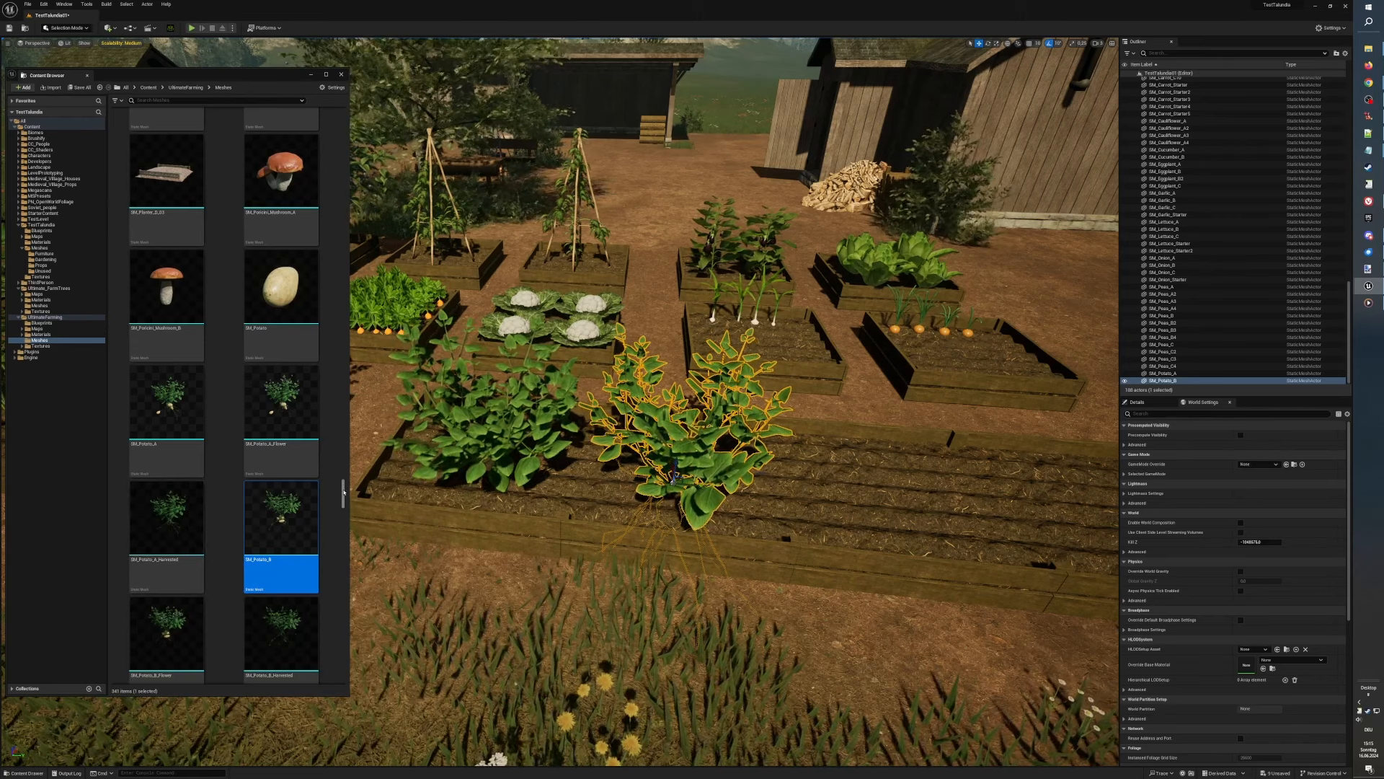
left_click_drag(344, 491, 344, 498)
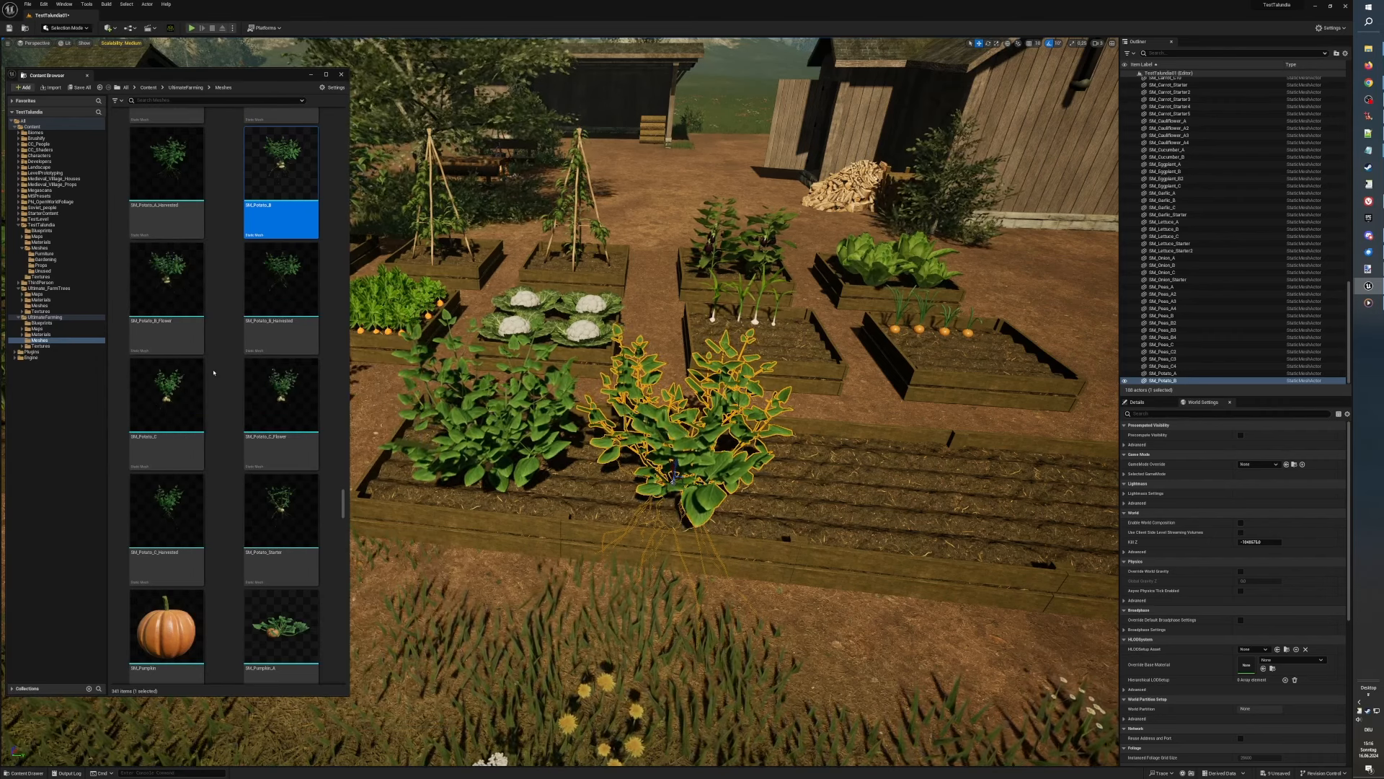
left_click(167, 395)
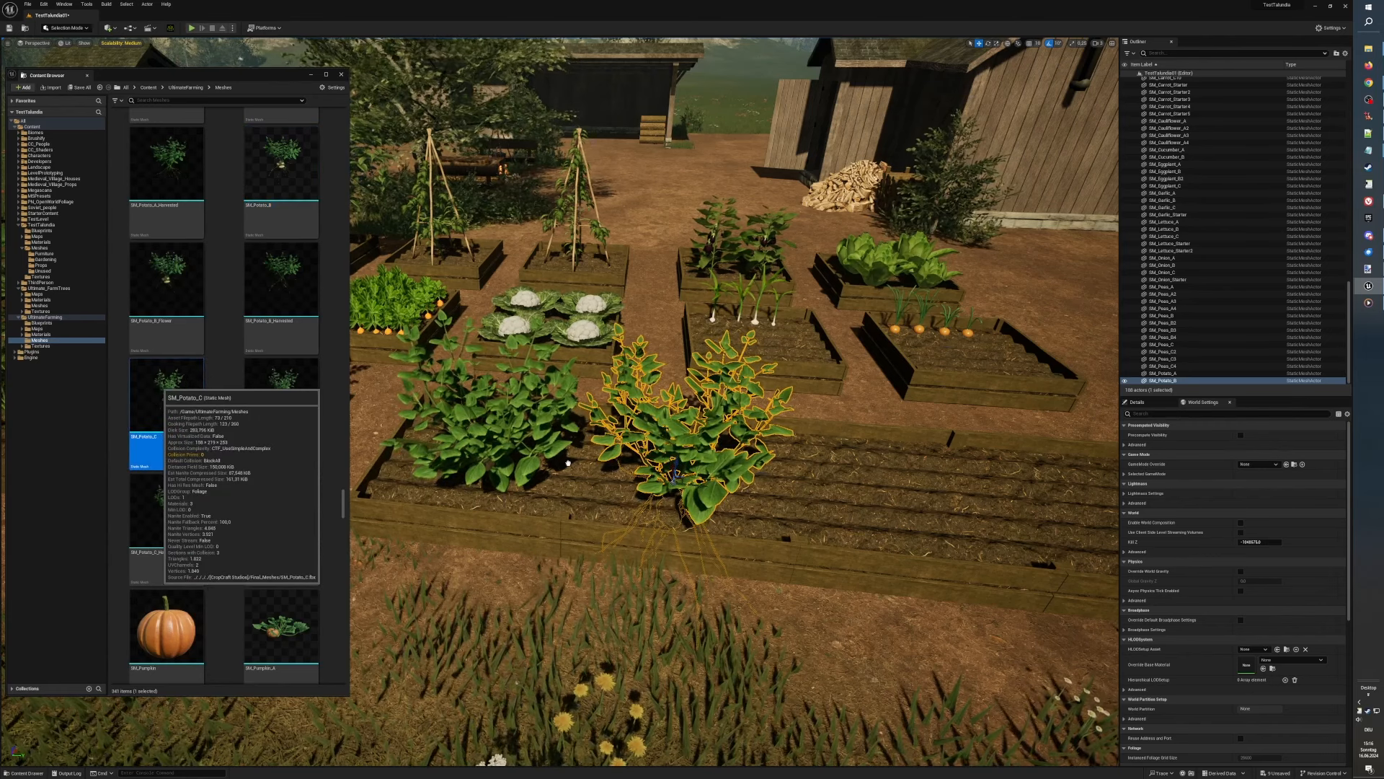
left_click_drag(167, 395, 888, 506)
Step: Place the flowering SM_Potato_C_Flower at the right end of the potato bed
key("d")
right_click_drag(887, 507, 921, 501)
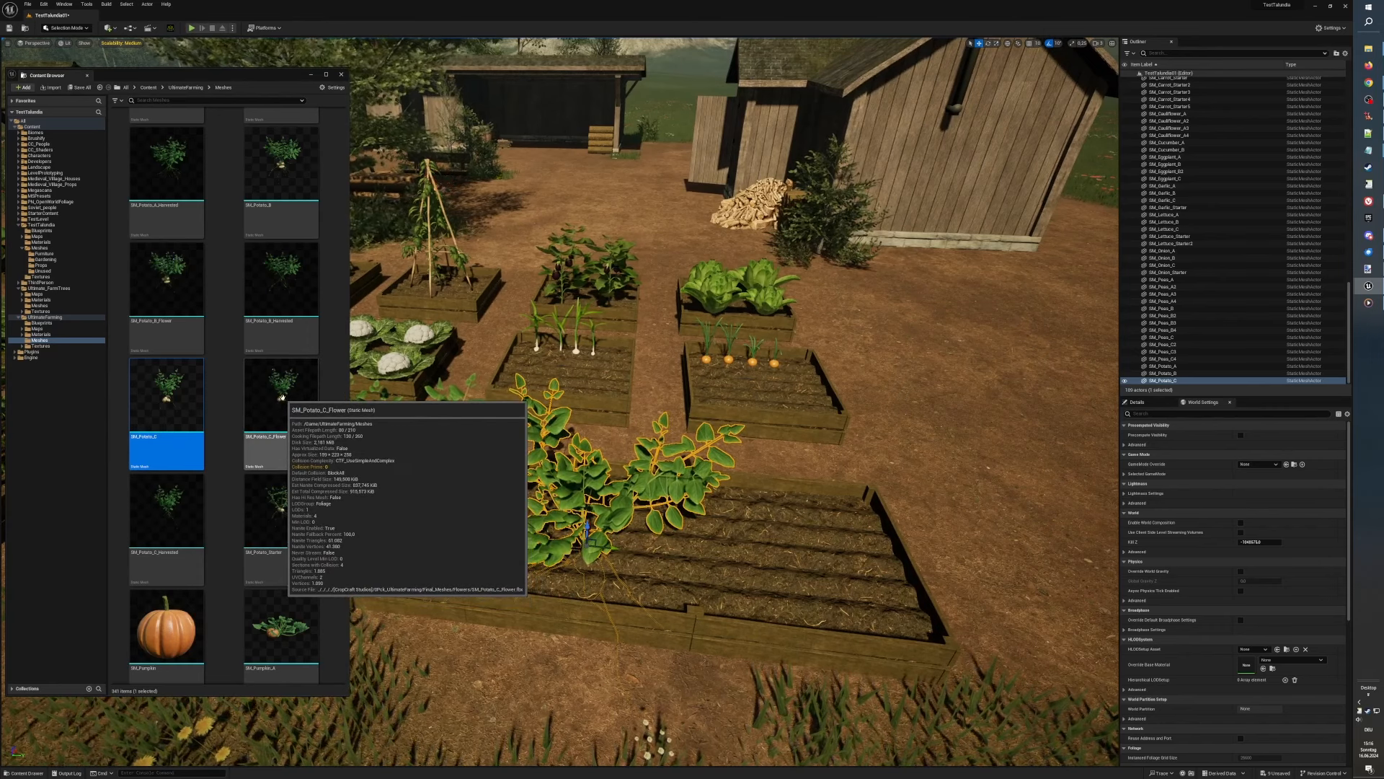
left_click_drag(280, 395, 710, 550)
left_click_drag(810, 558, 811, 558)
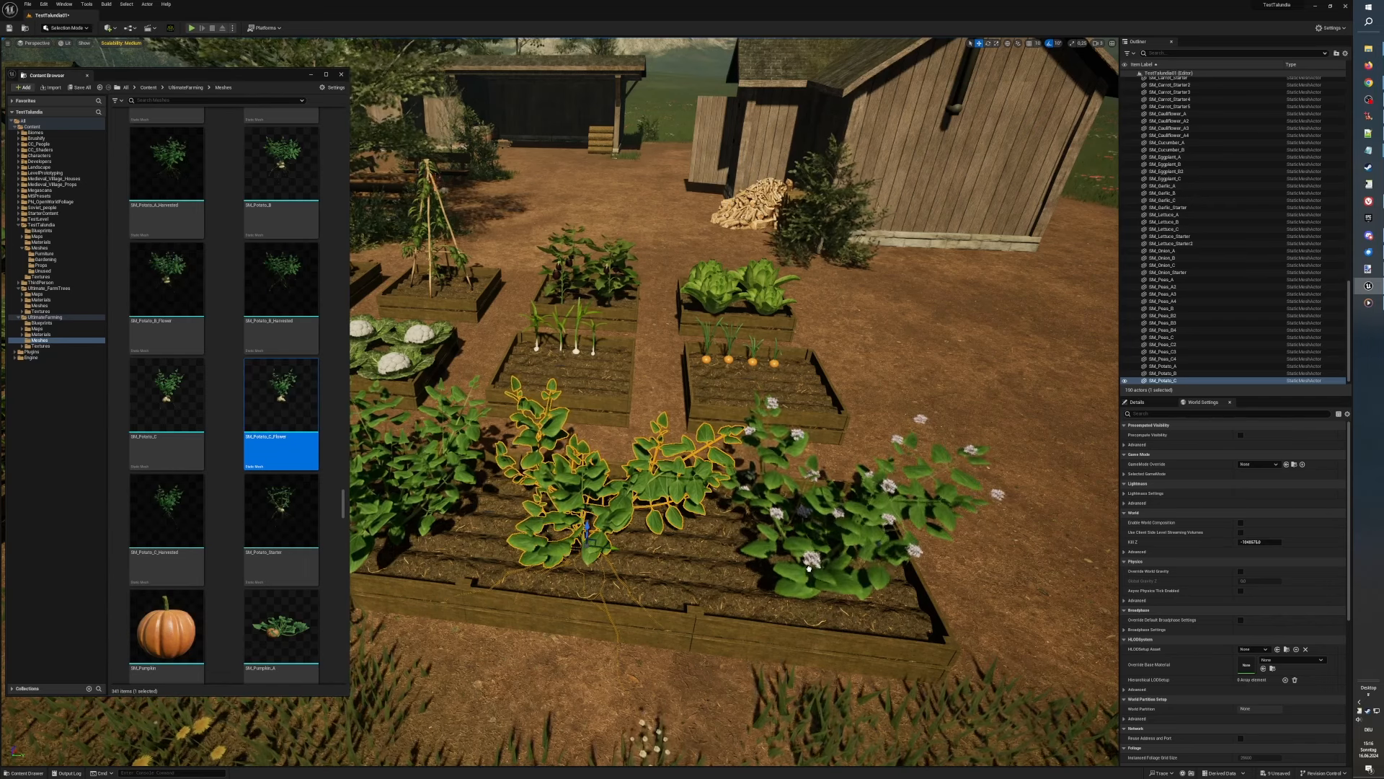
left_click(809, 568)
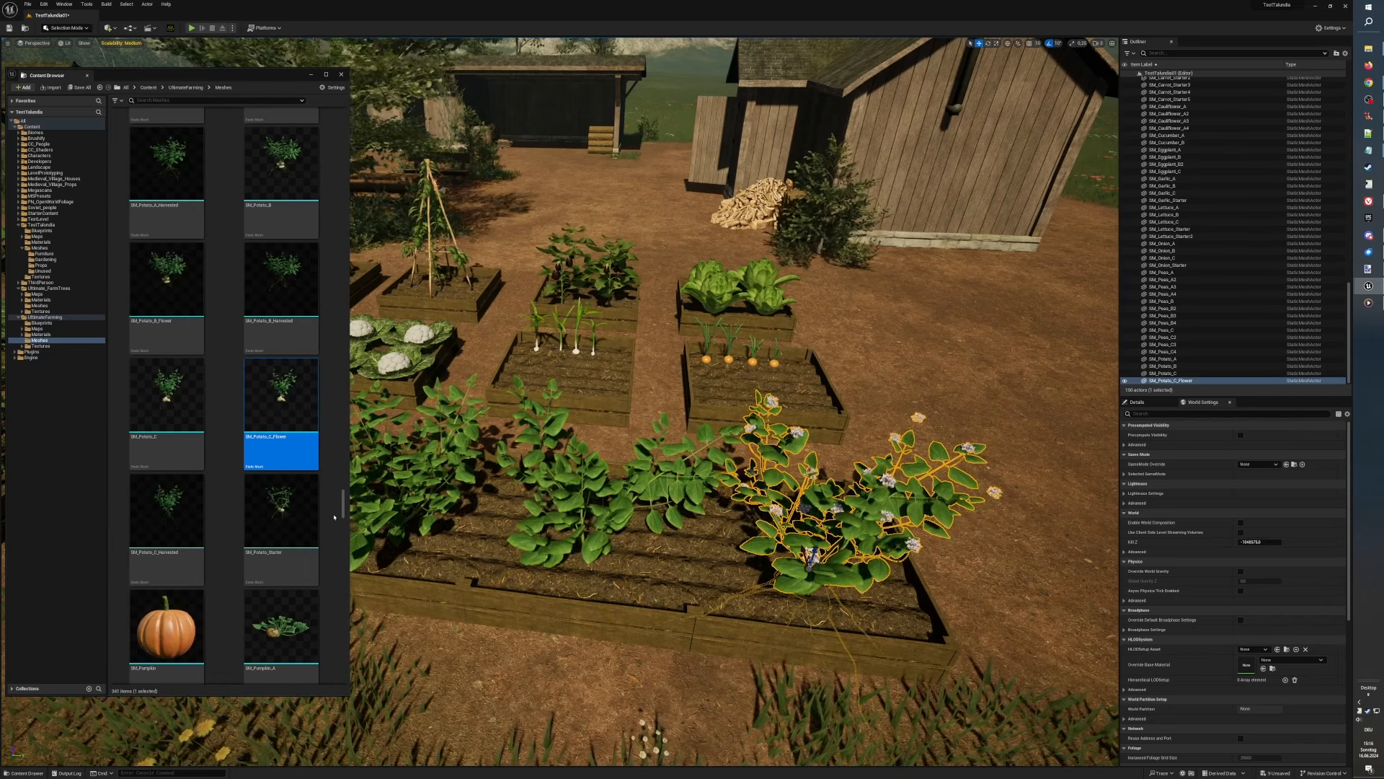
Step: Find the spinach meshes and delete the cabbage from the small bed left of the carrots
left_click_drag(343, 505, 343, 519)
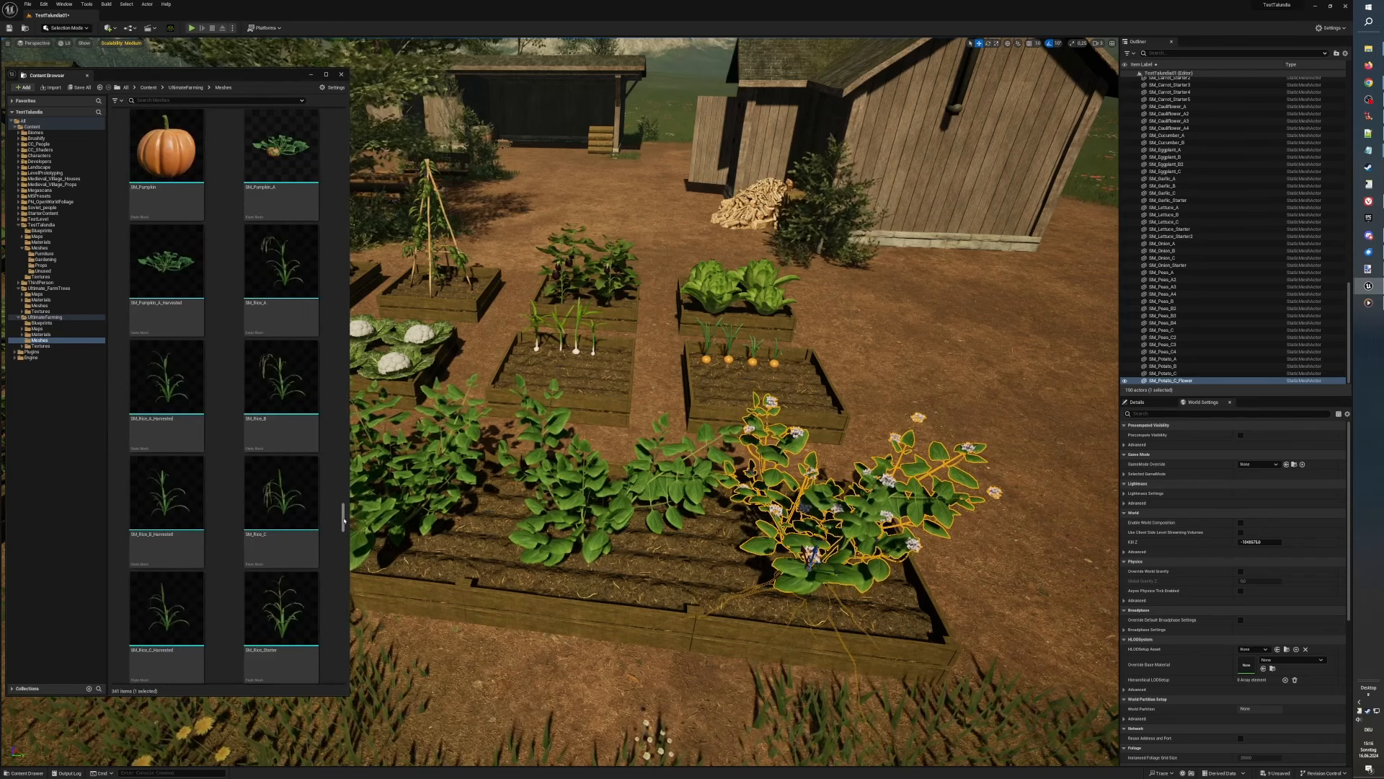
left_click_drag(343, 520, 343, 533)
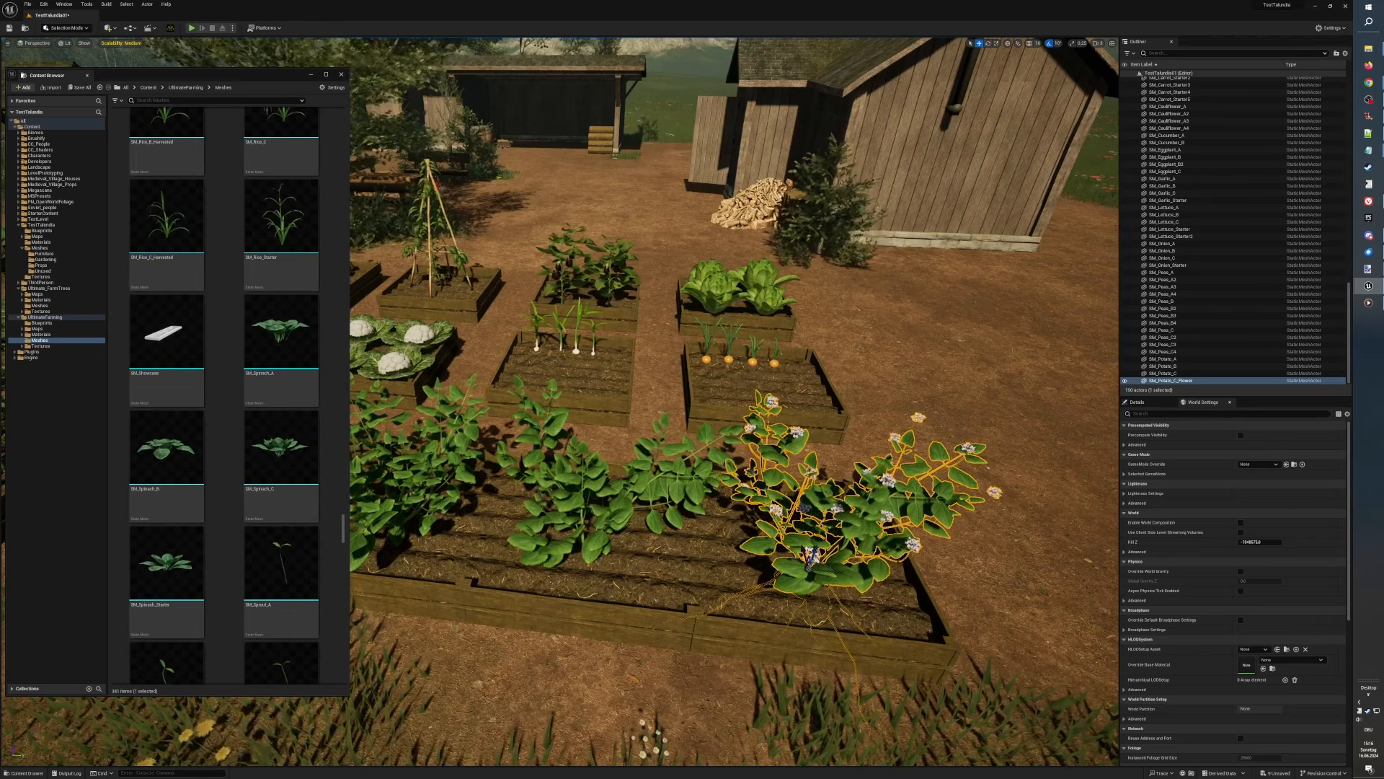
key("a")
right_click_drag(734, 433, 723, 411)
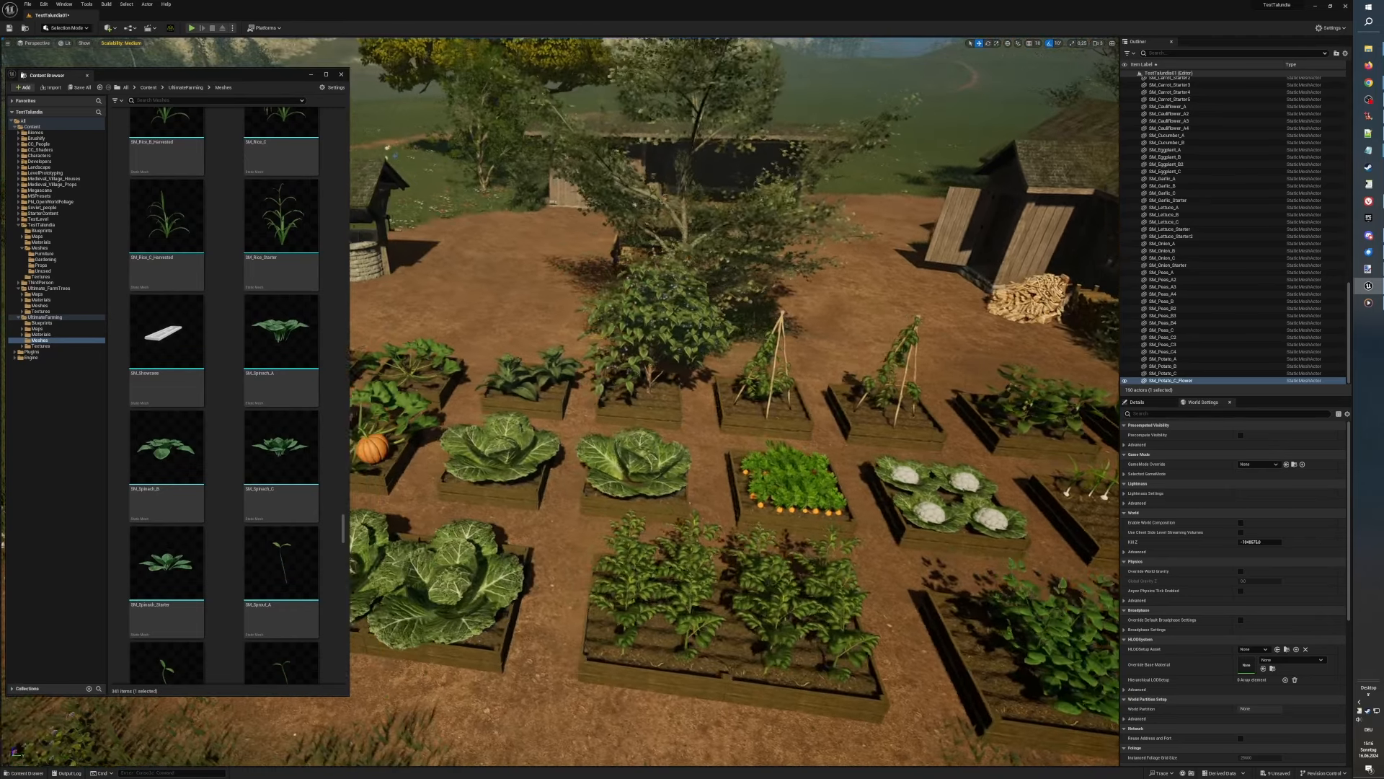
right_click_drag(687, 468, 687, 469)
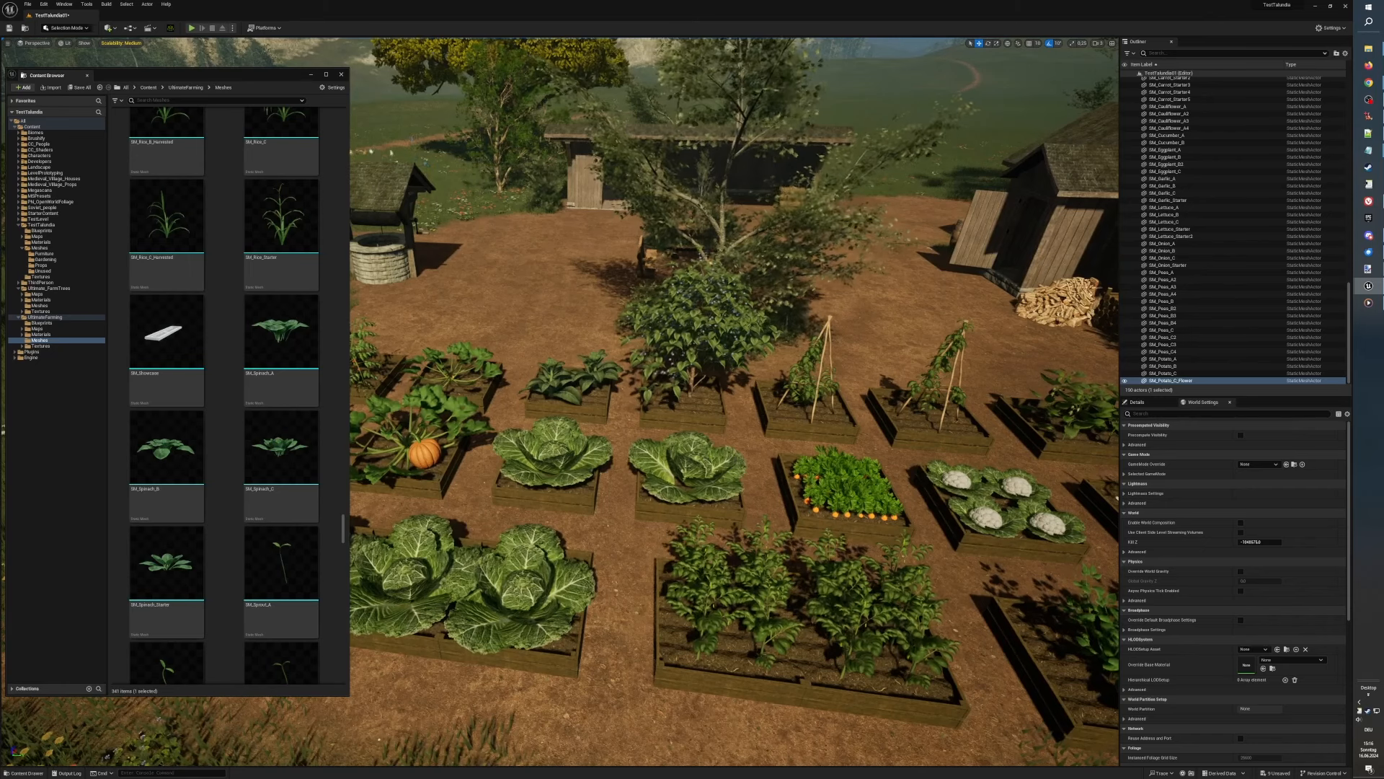
left_click(688, 469)
key("Delete")
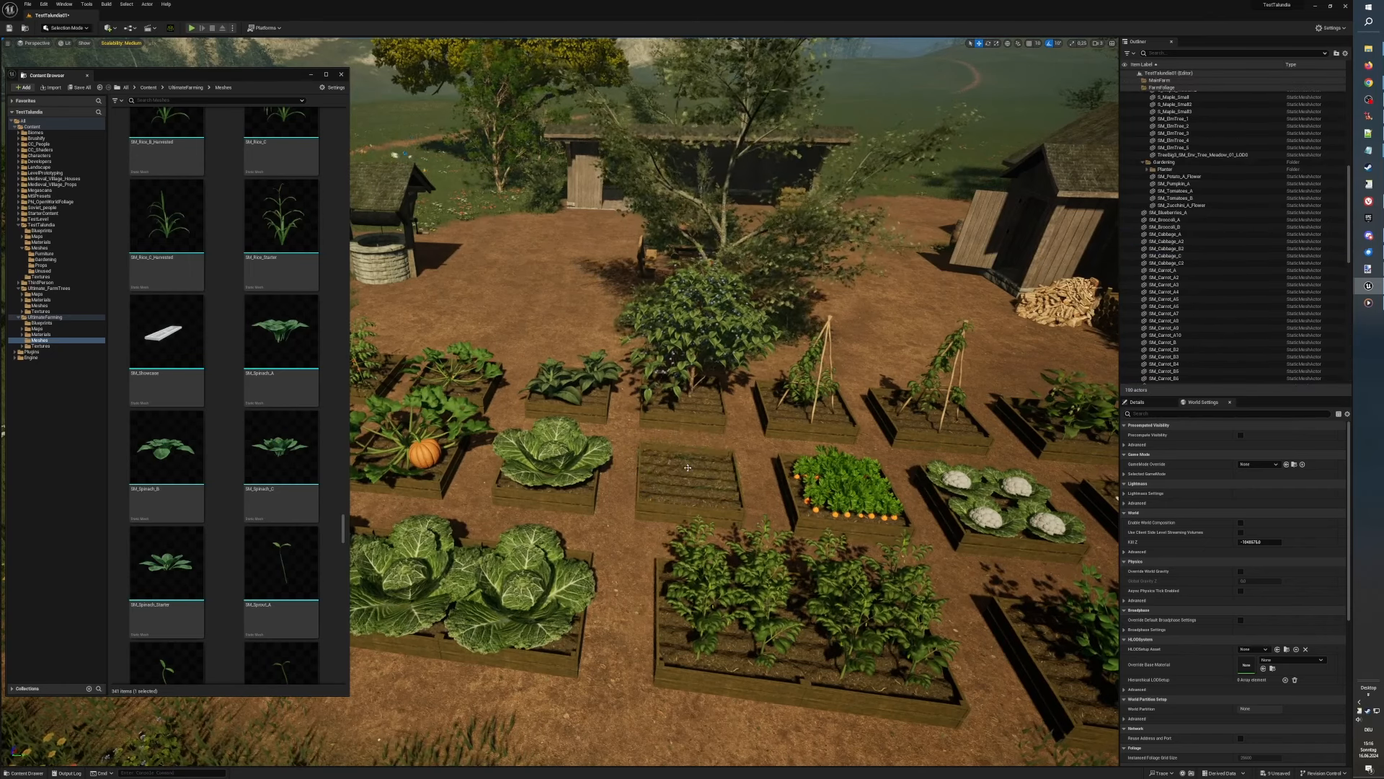
Step: Place SM_Spinach_A at the back left of the emptied bed and SM_Spinach_B at the back right
right_click_drag(680, 484, 681, 484)
key("w")
key("w")
scroll(680, 484, "up", 2)
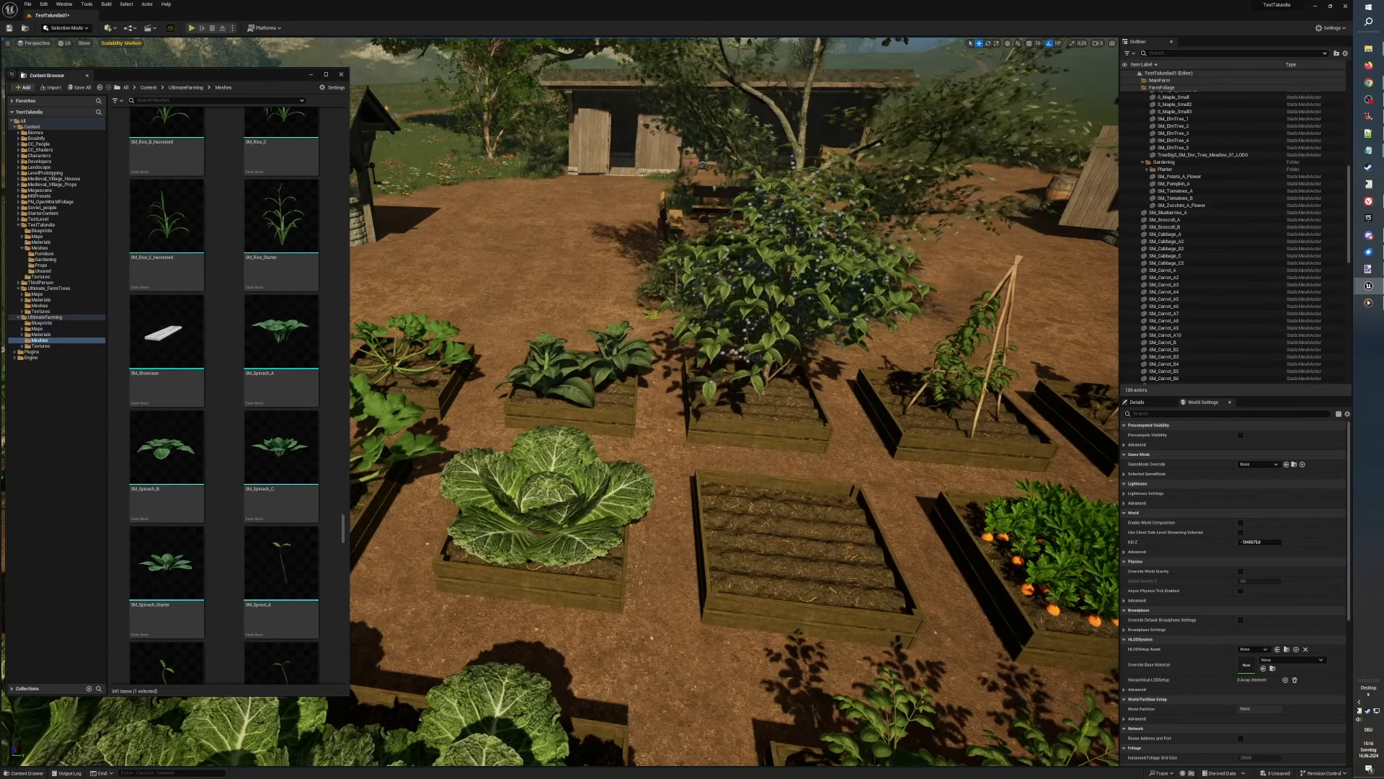
left_click(271, 340)
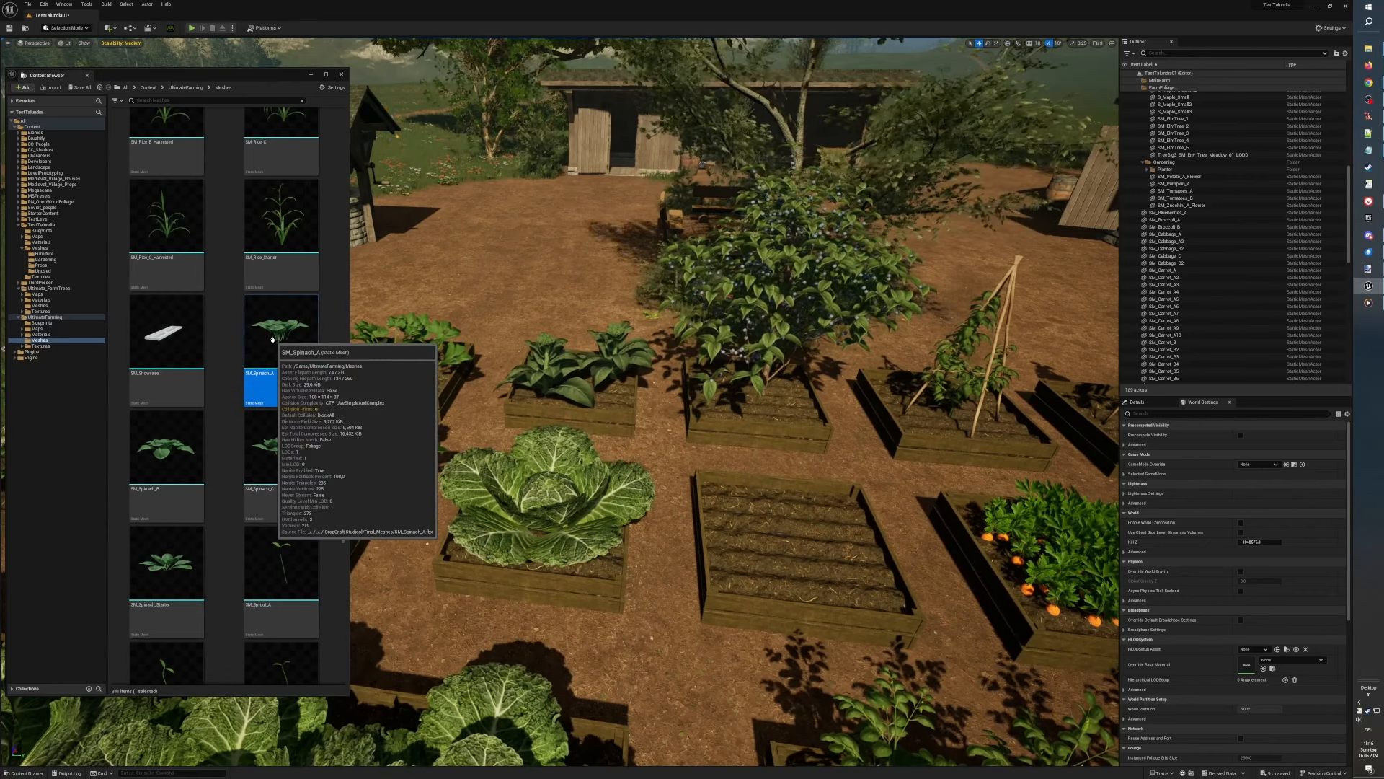
left_click_drag(741, 516, 744, 520)
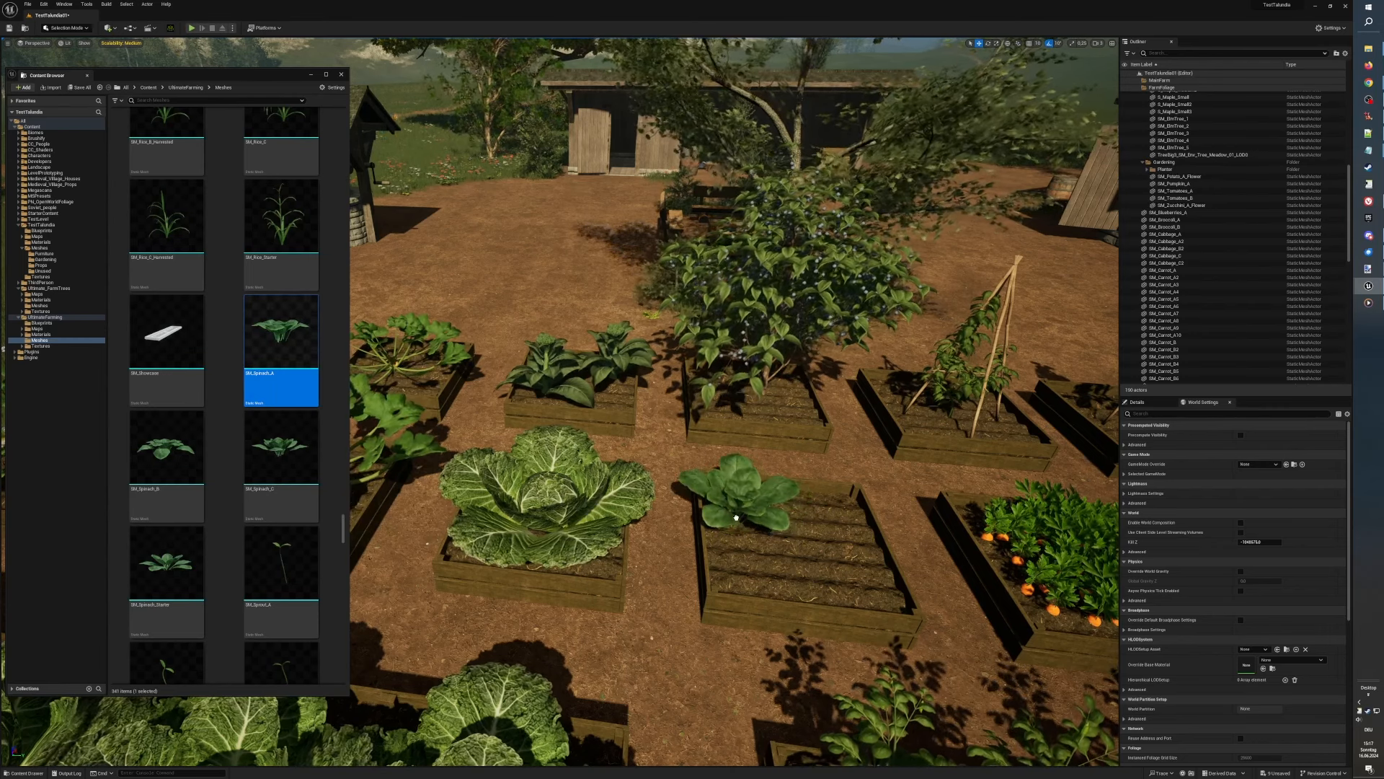
left_click(177, 462)
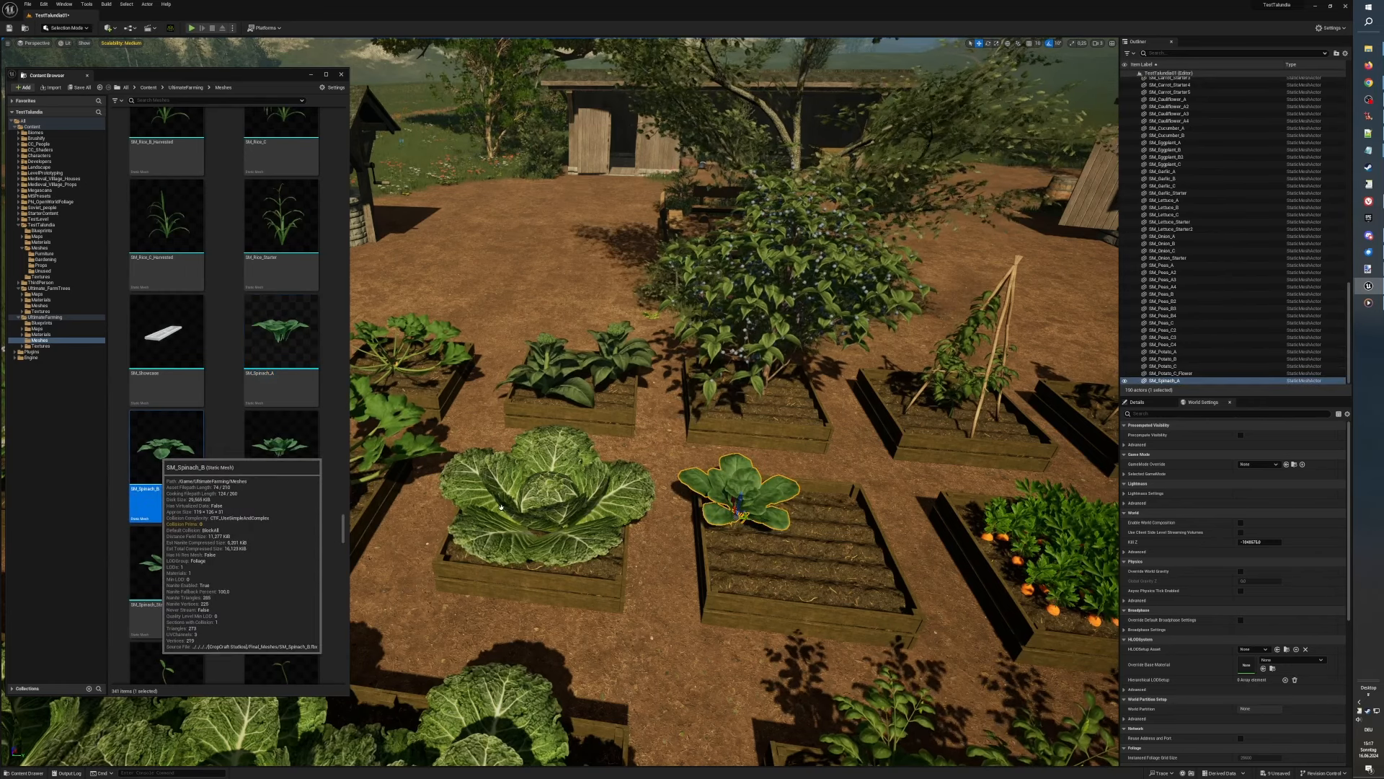
left_click_drag(785, 535, 825, 531)
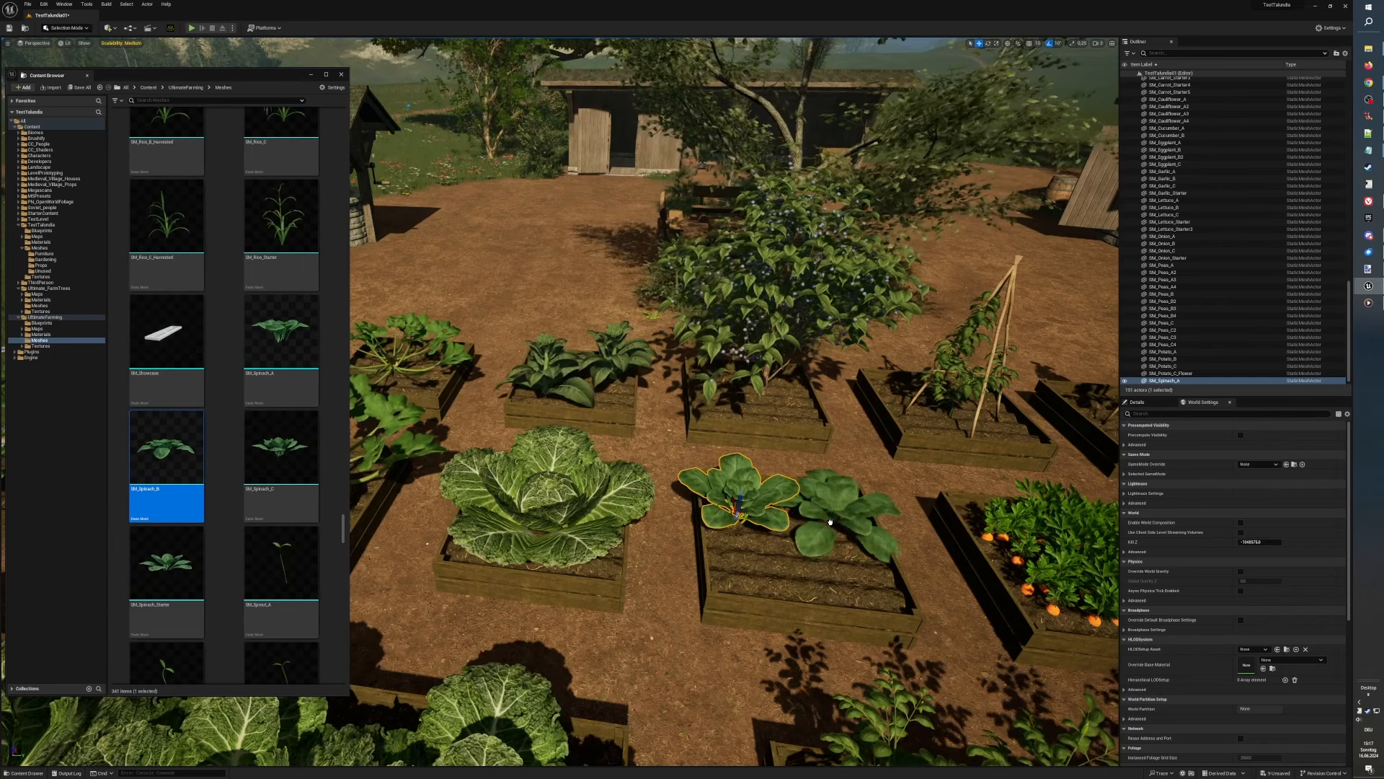
left_click_drag(829, 521, 831, 521)
Step: Place SM_Spinach_C at the front left of the spinach bed and SM_Spinach_Starter at the front right
left_click_drag(271, 455, 501, 540)
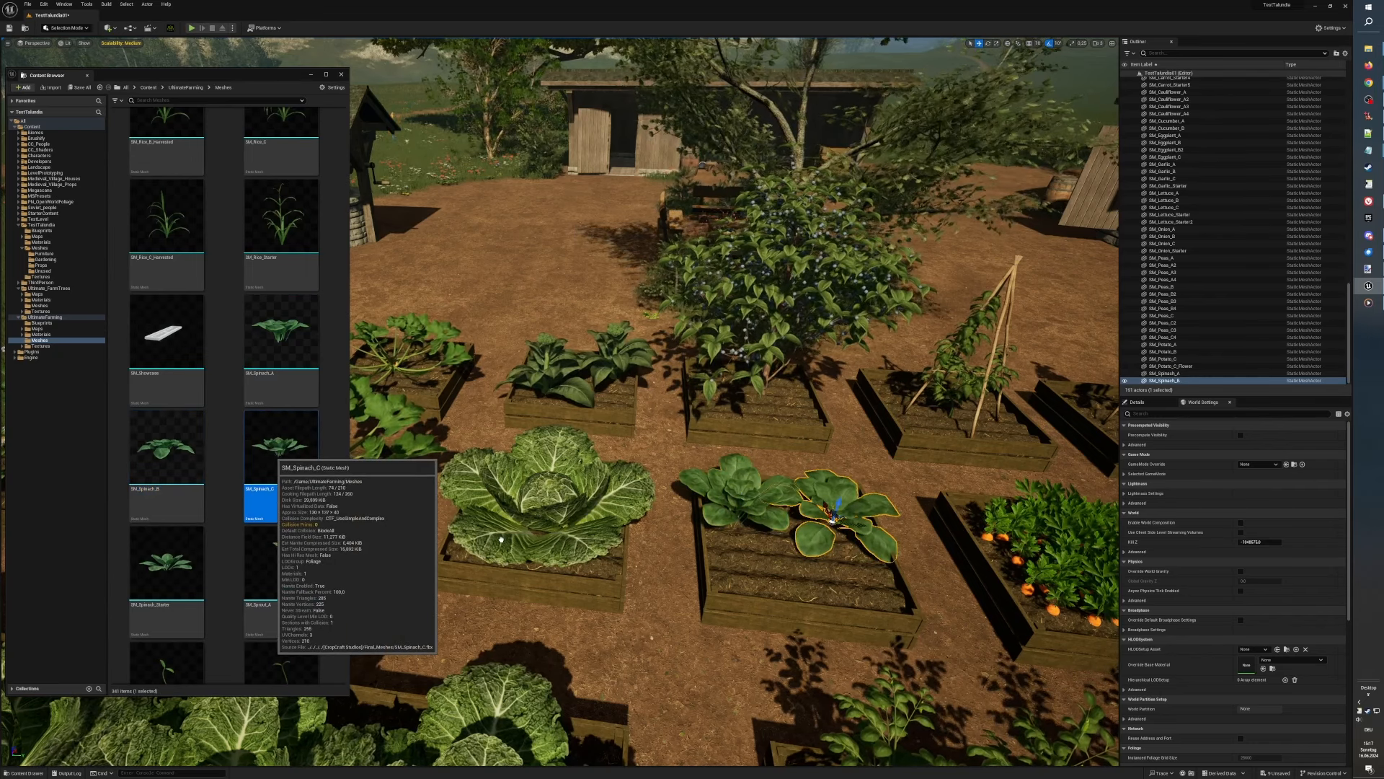
left_click_drag(703, 573, 760, 579)
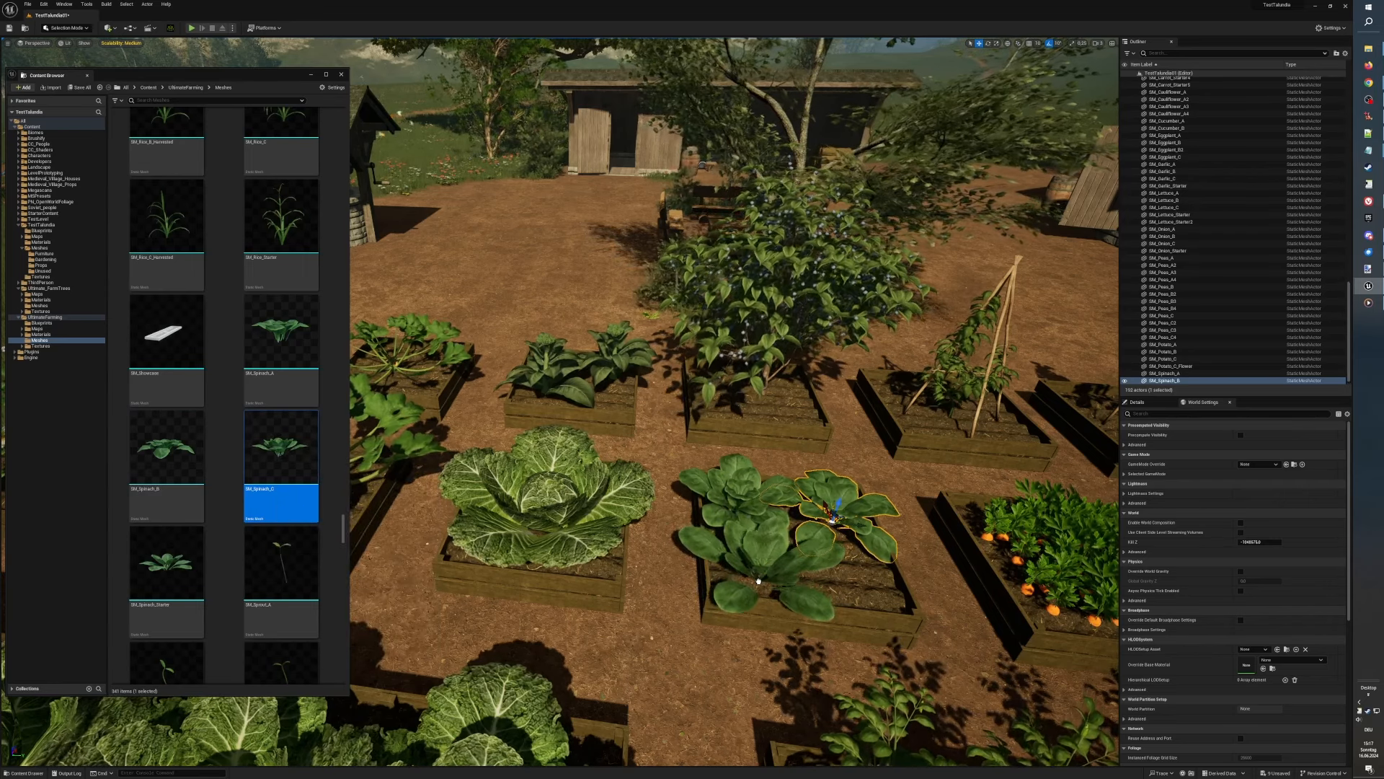
left_click(758, 579)
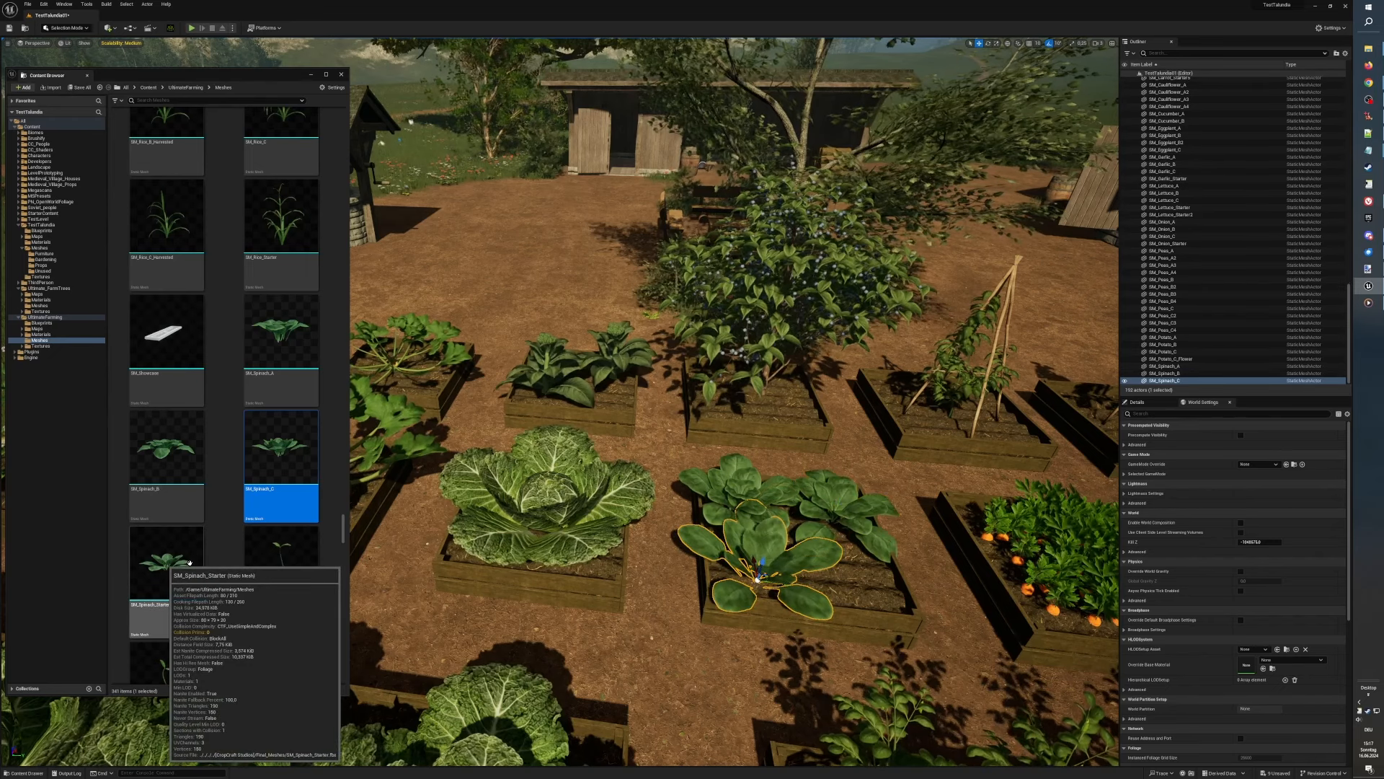
left_click(162, 562)
left_click_drag(871, 582, 854, 583)
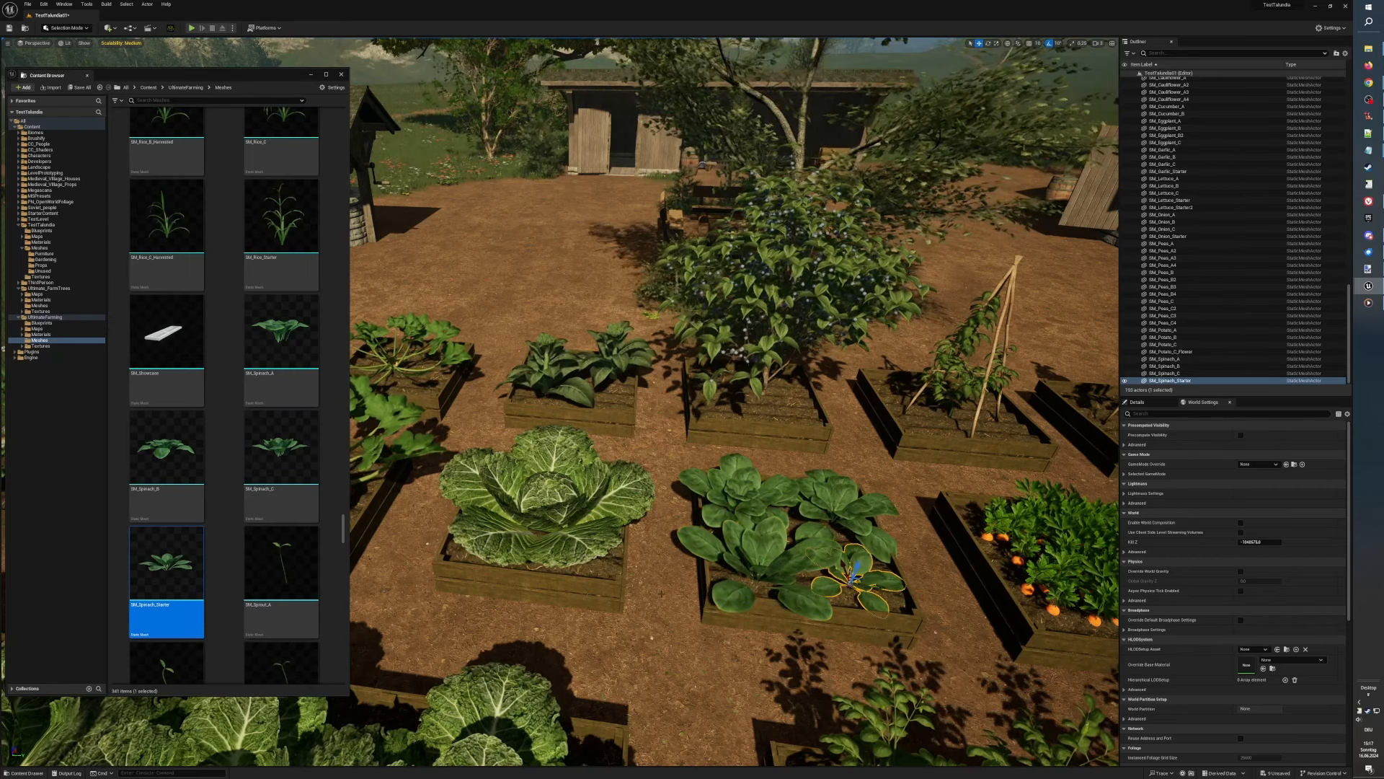
scroll(661, 592, "down", 5)
scroll(661, 592, "down", 4)
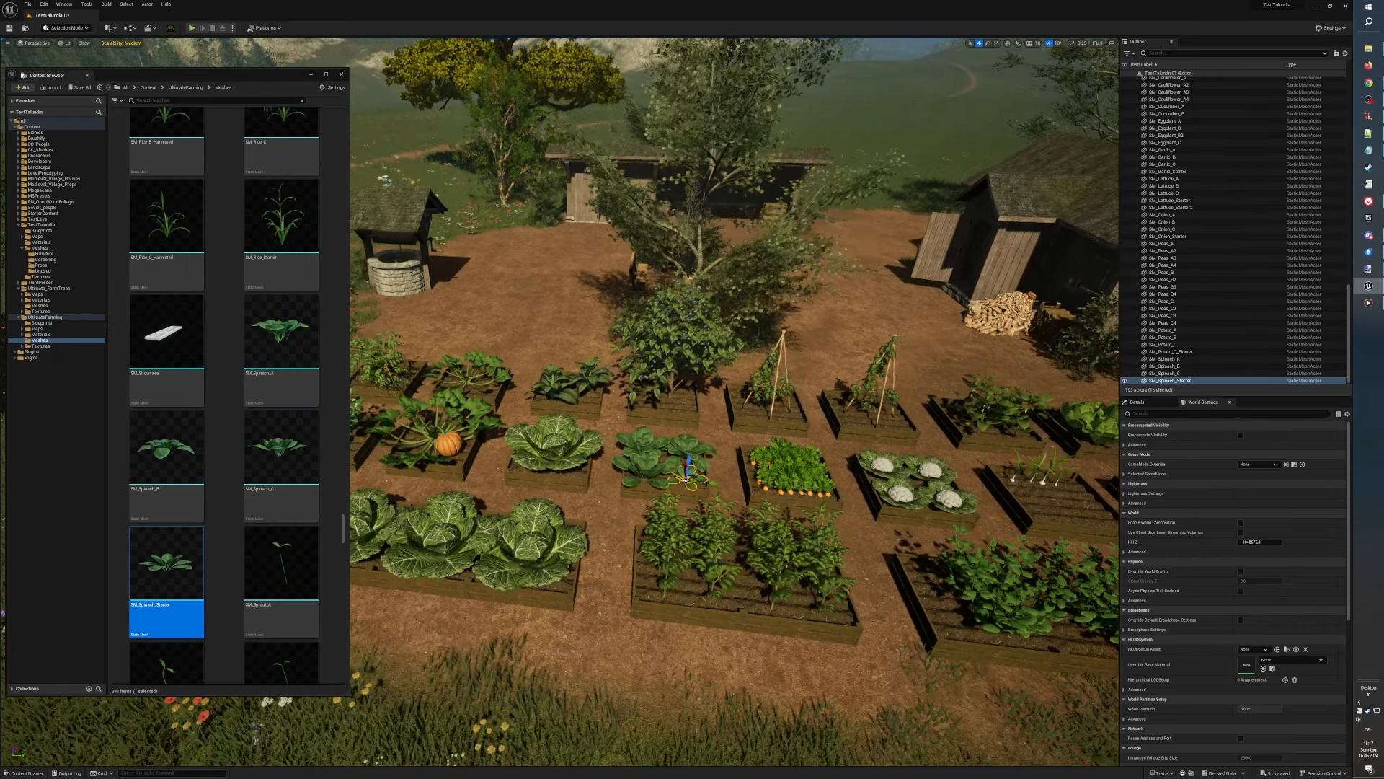
Step: Move the blueberry bush out of its raised bed onto the open ground at the far right edge of the farmyard
scroll(660, 593, "down", 1)
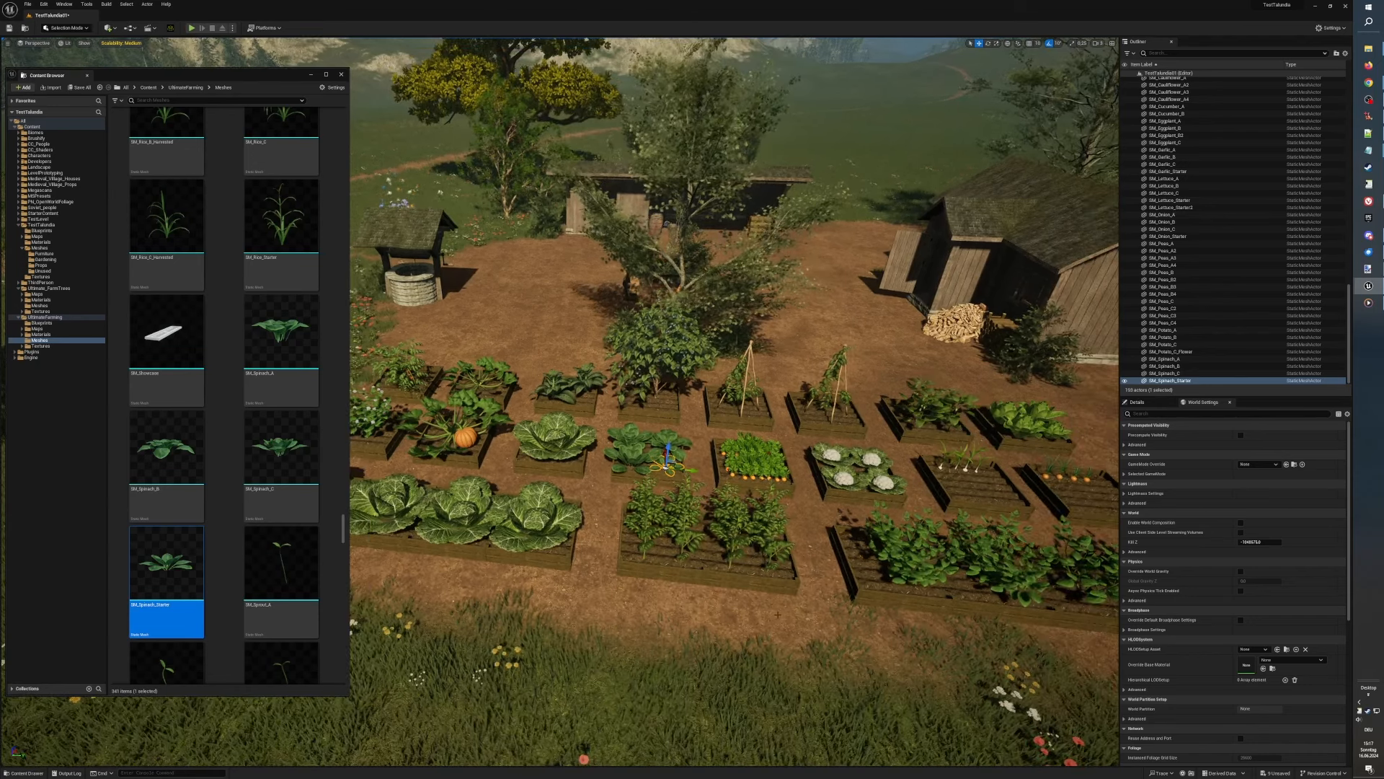
middle_click_drag(660, 593, 872, 609)
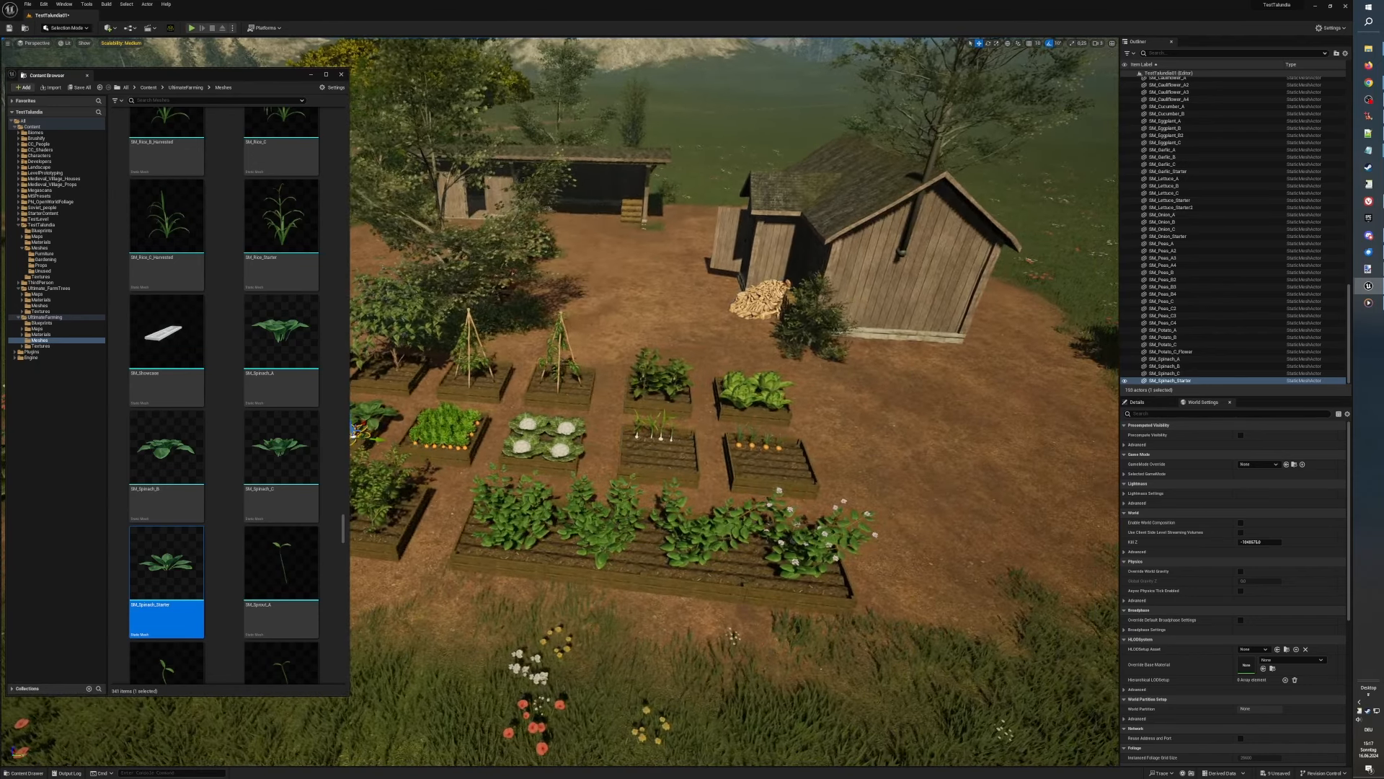
right_click_drag(661, 593, 640, 597)
key("a")
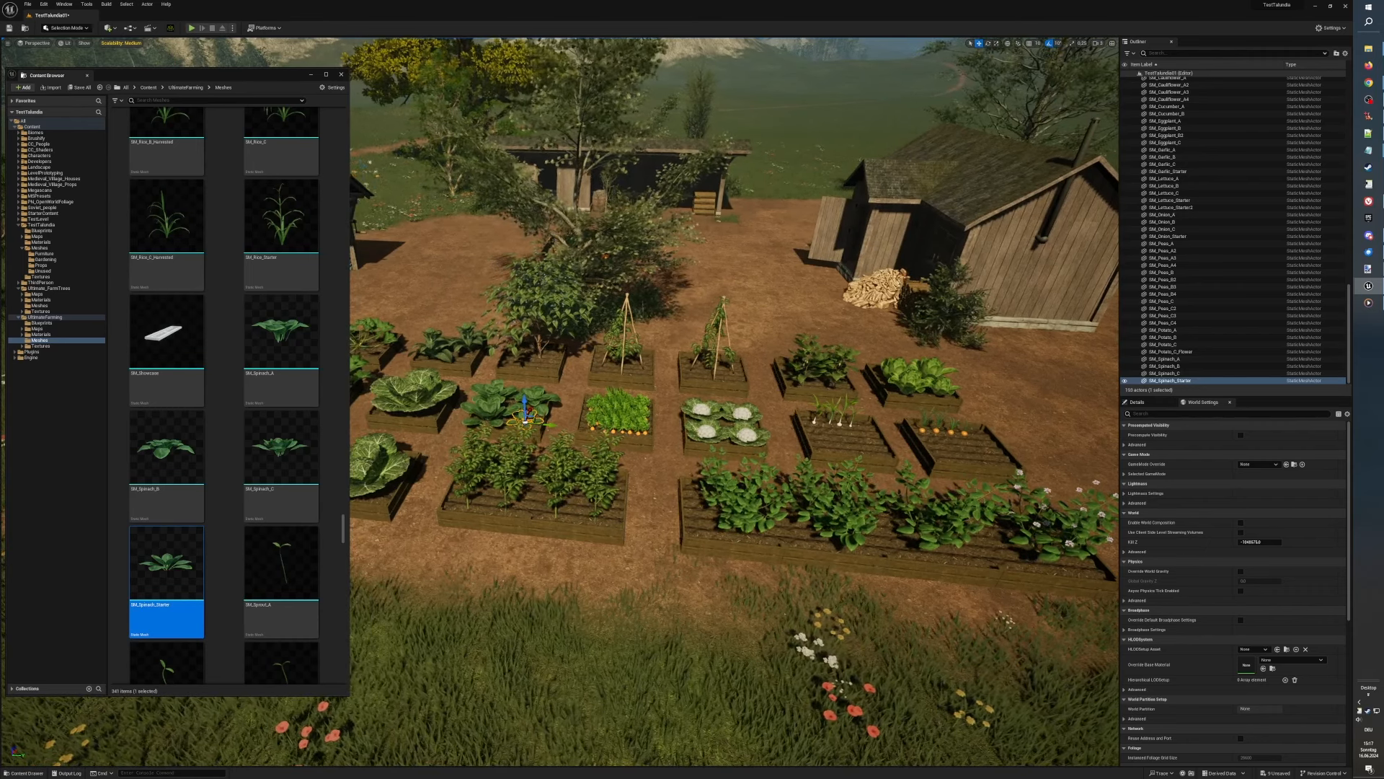
left_click(540, 310)
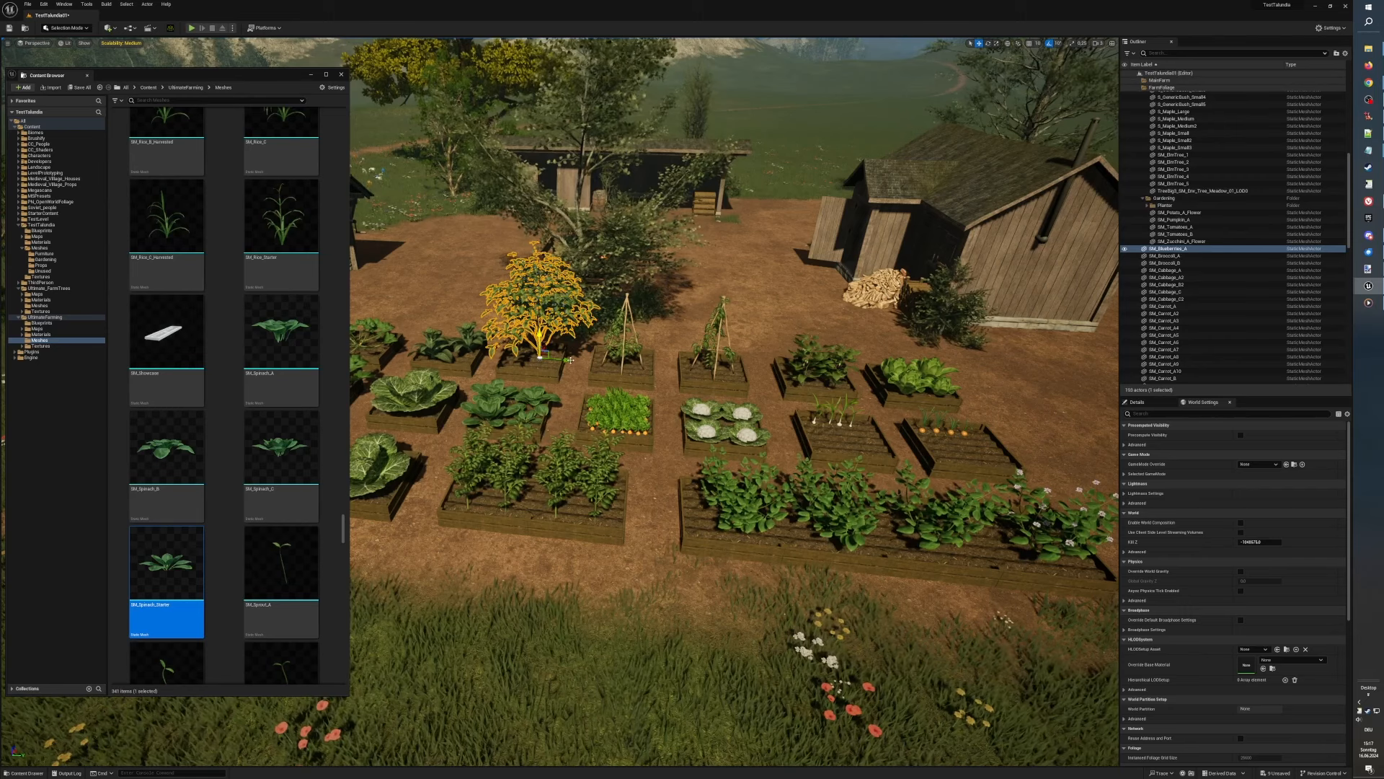
left_click_drag(569, 359, 1104, 402)
key("d")
right_click_drag(1104, 402, 1115, 393)
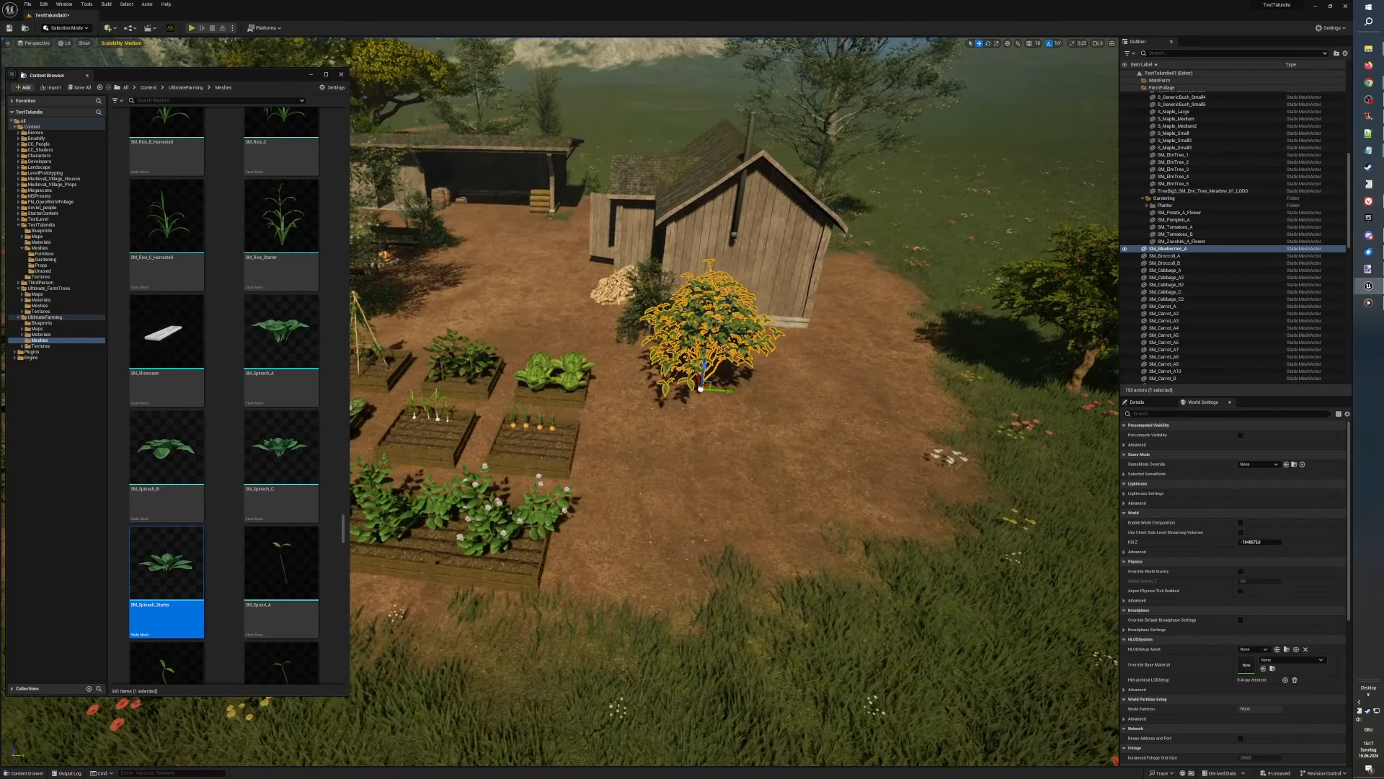
left_click_drag(700, 388, 917, 405)
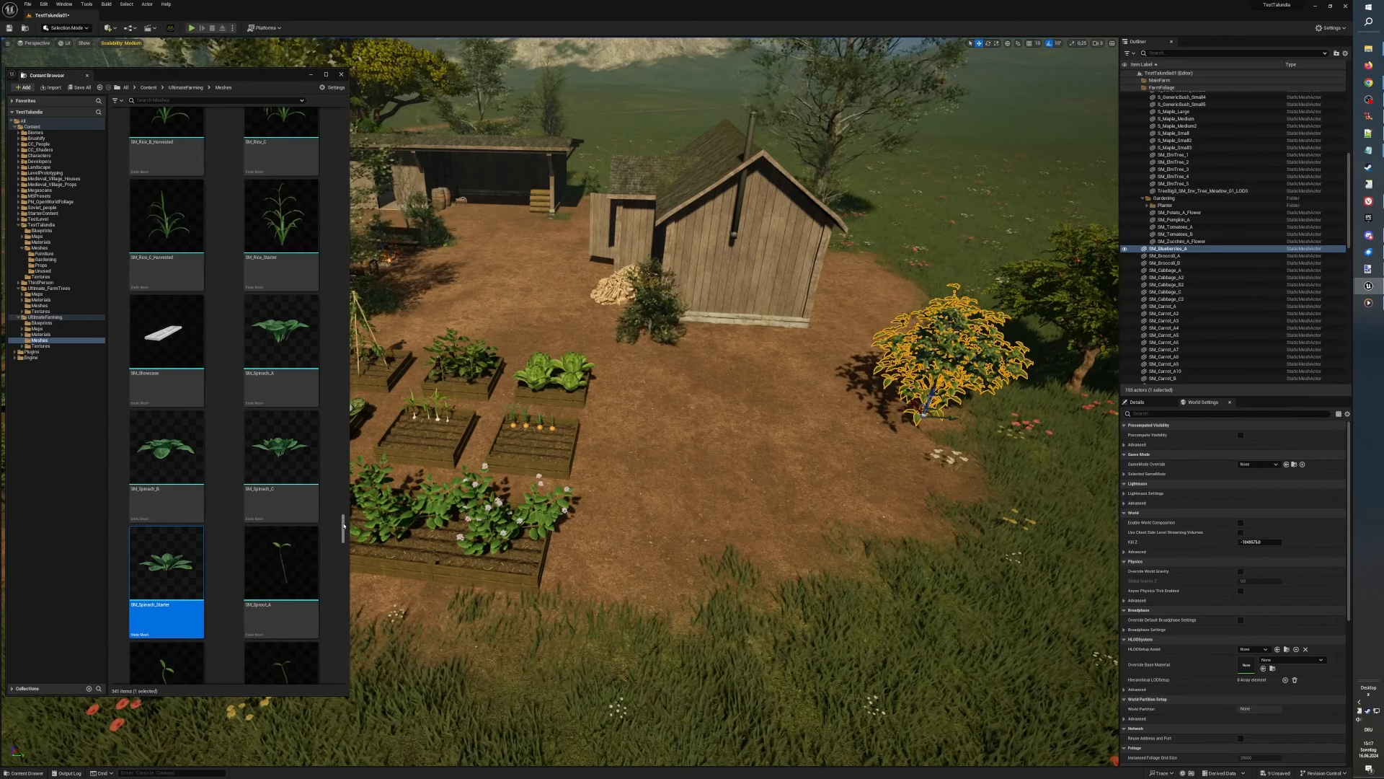
Step: Find the strawberry meshes and place SM_Strawberry_A in the back left corner of the emptied bed
mouse_move(343, 526)
left_mouse_down()
mouse_move(344, 555)
mouse_move(344, 537)
left_mouse_up()
key("a")
right_click_drag(509, 585, 449, 570)
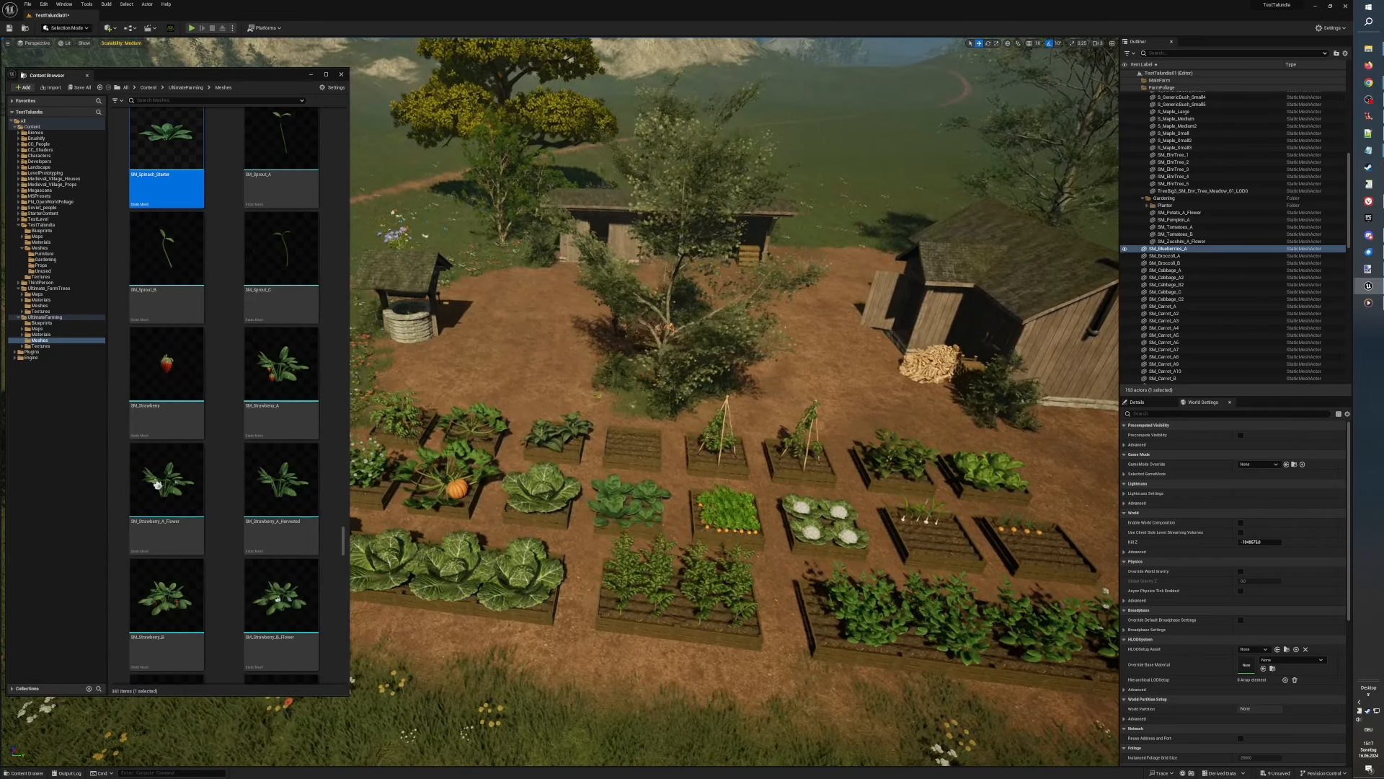
scroll(625, 524, "up", 9)
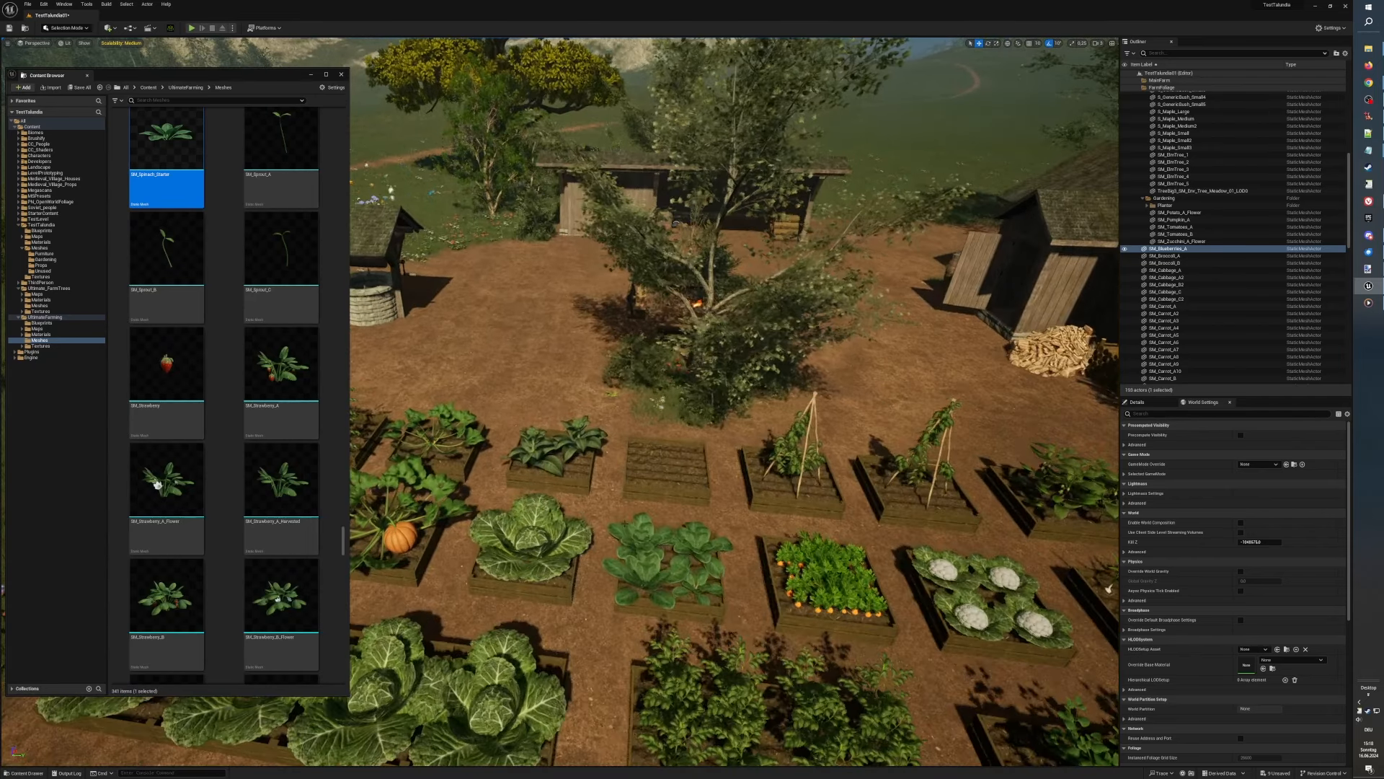
scroll(624, 523, "up", 5)
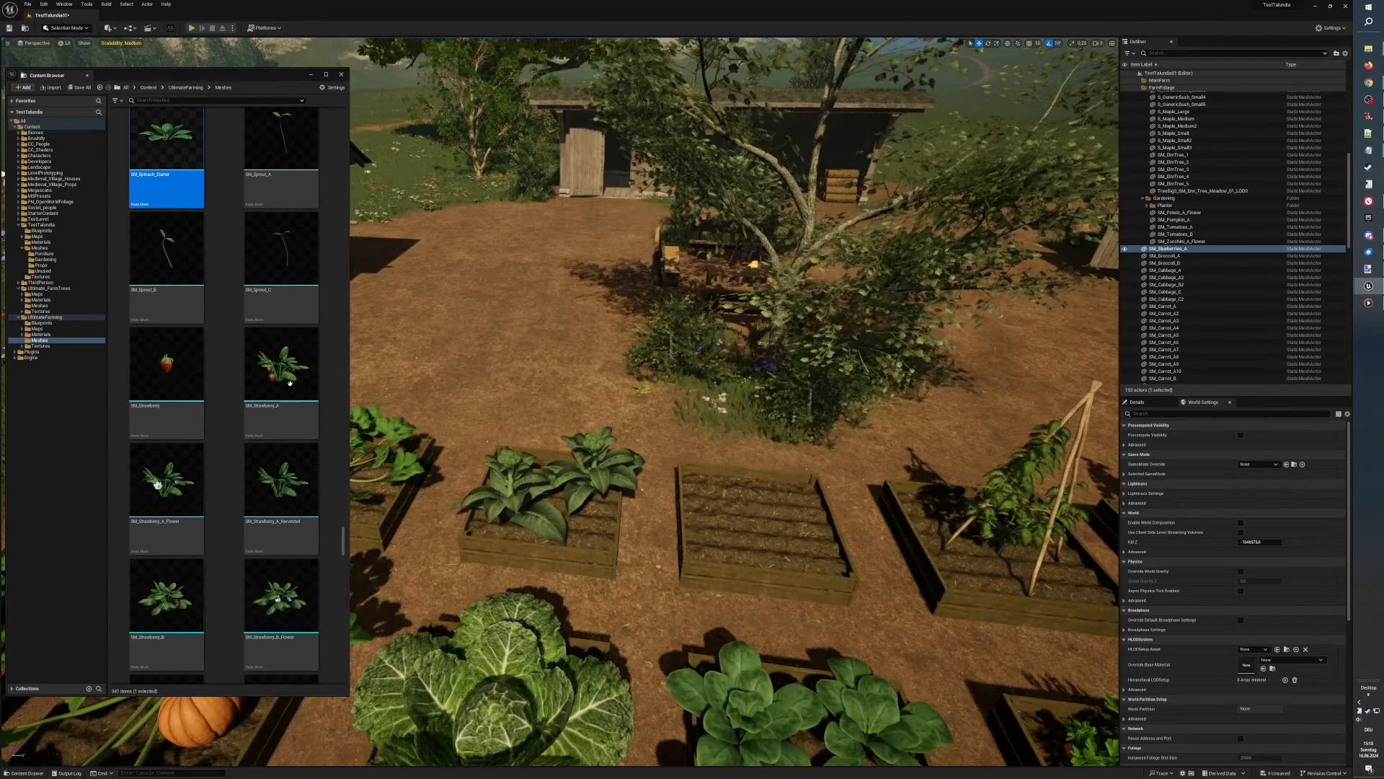
left_click(290, 382)
left_click_drag(718, 497, 709, 494)
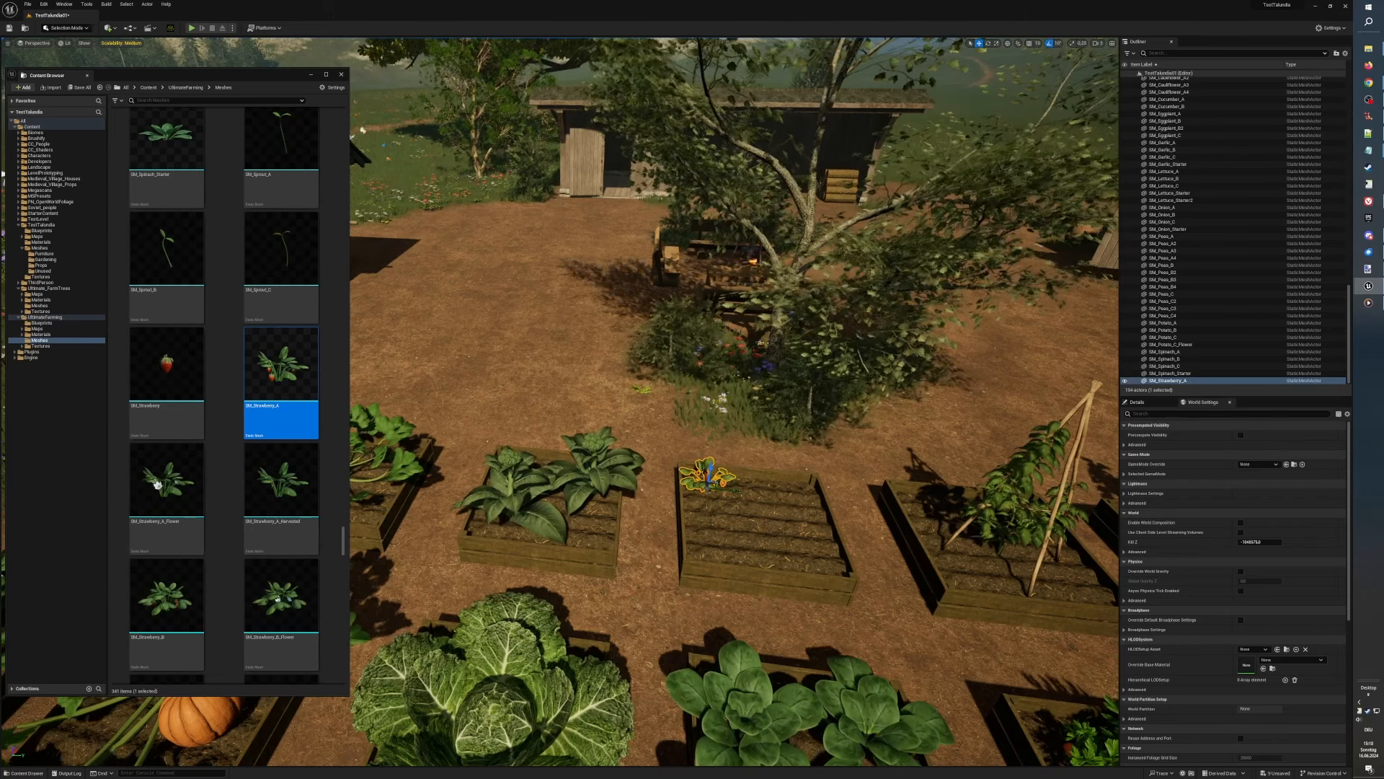
Step: Place SM_Strawberry_B at the back centre of the strawberry bed and SM_Strawberry_C at the back right
scroll(709, 494, "up", 4)
middle_click_drag(708, 494, 807, 541)
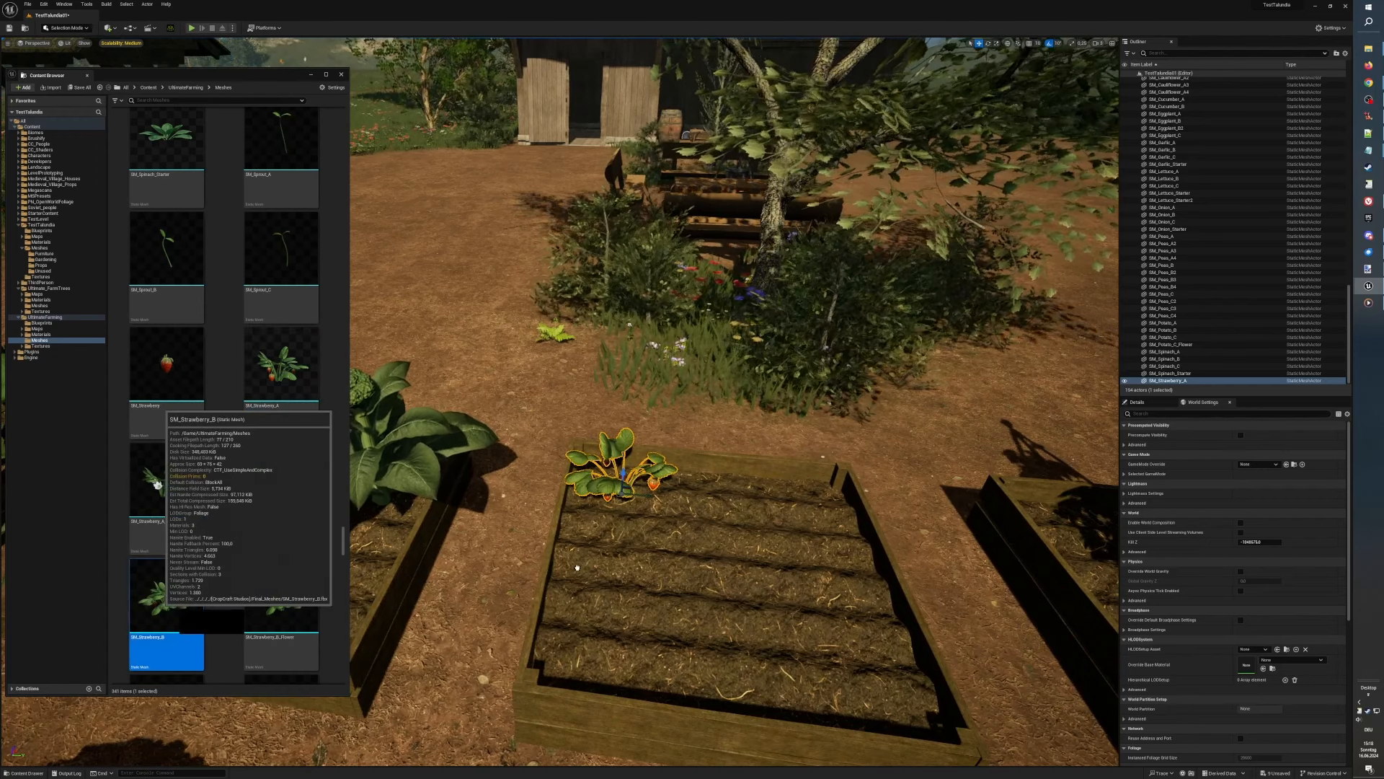
left_click_drag(171, 603, 711, 507)
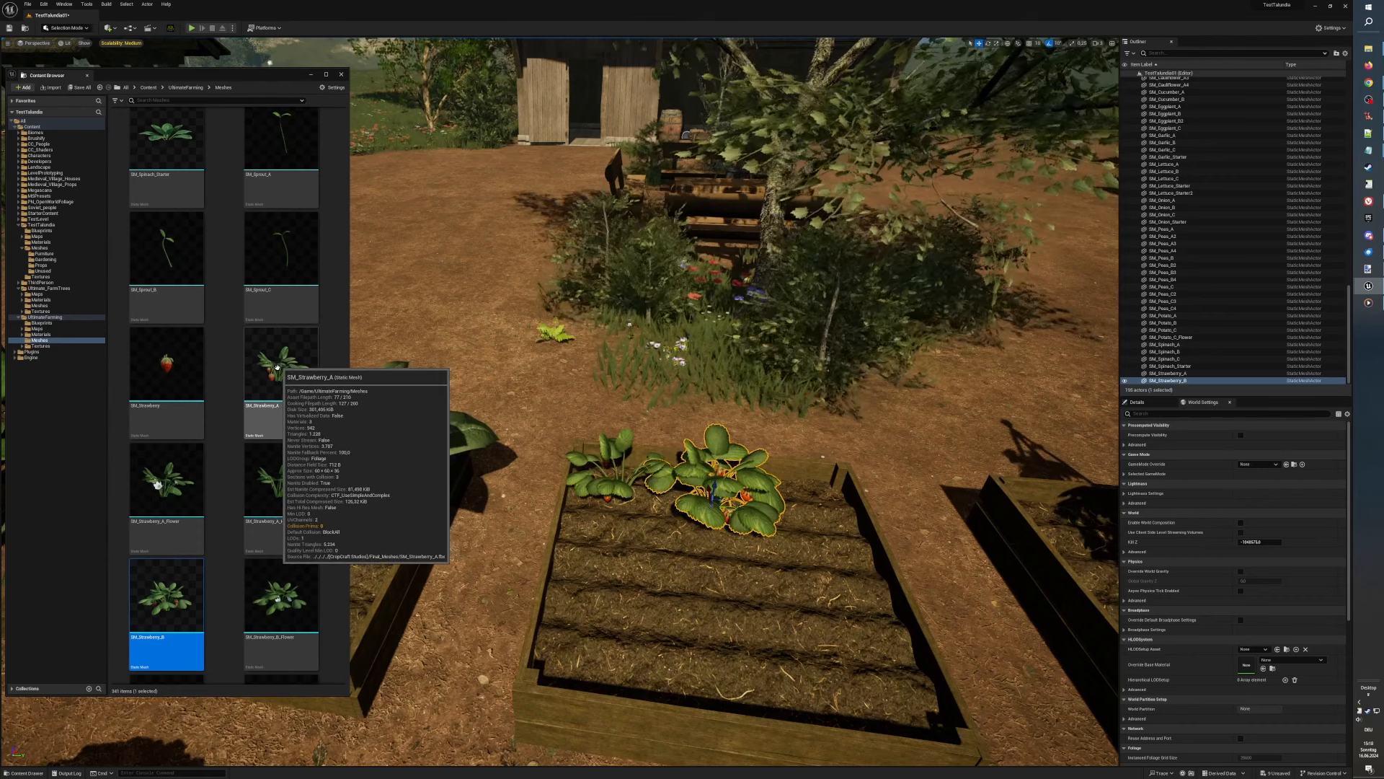
left_click_drag(343, 540, 344, 550)
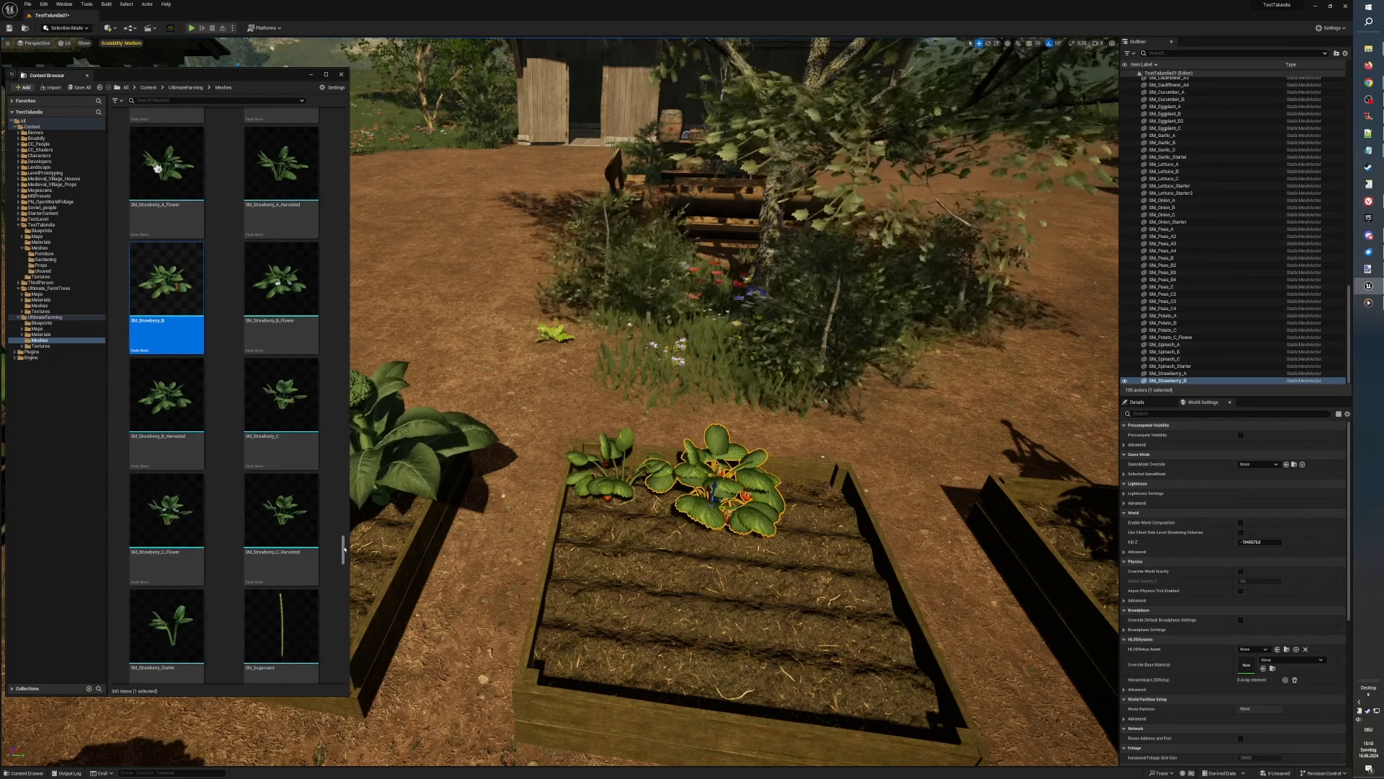
left_click(288, 407)
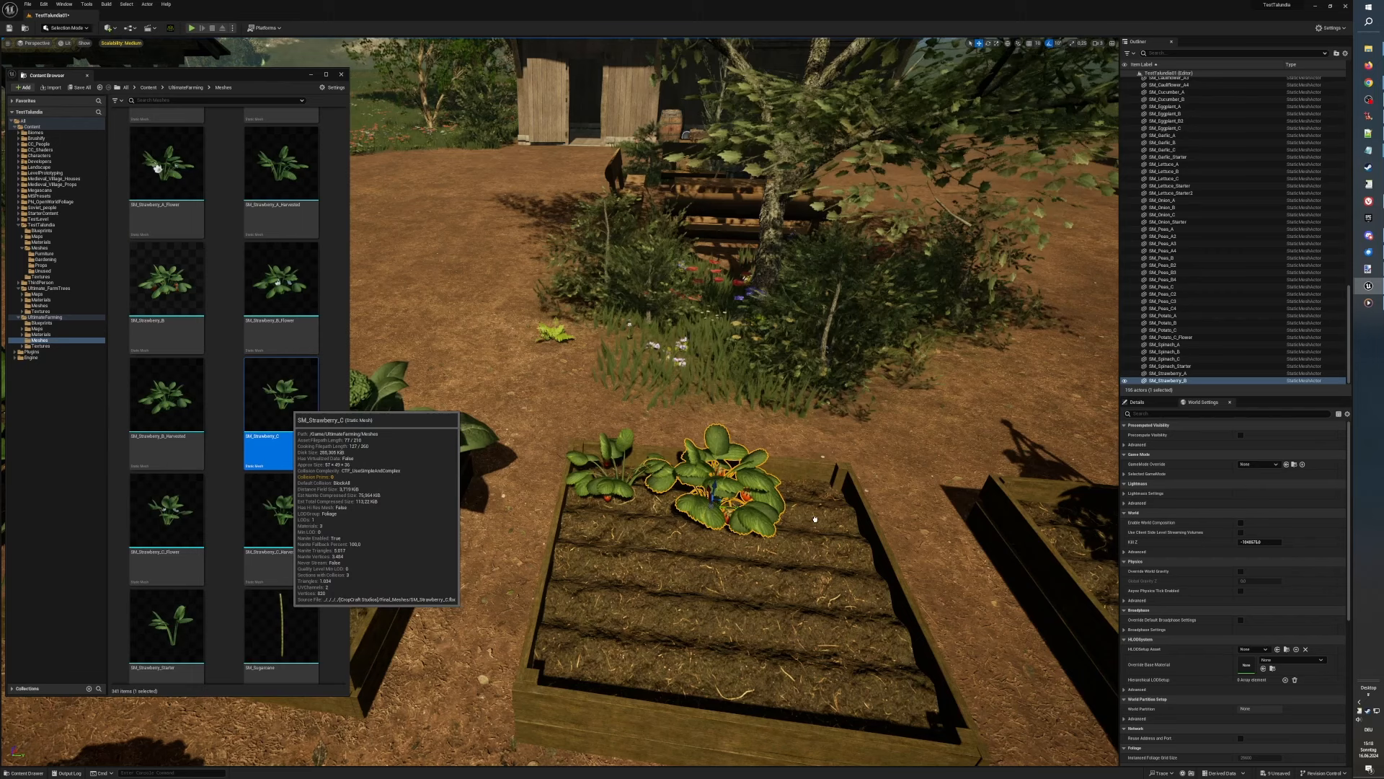
left_click_drag(815, 519, 820, 515)
Step: Duplicate the row of three strawberry plants and move the copy to the front of the bed
left_click(714, 497, "ctrl")
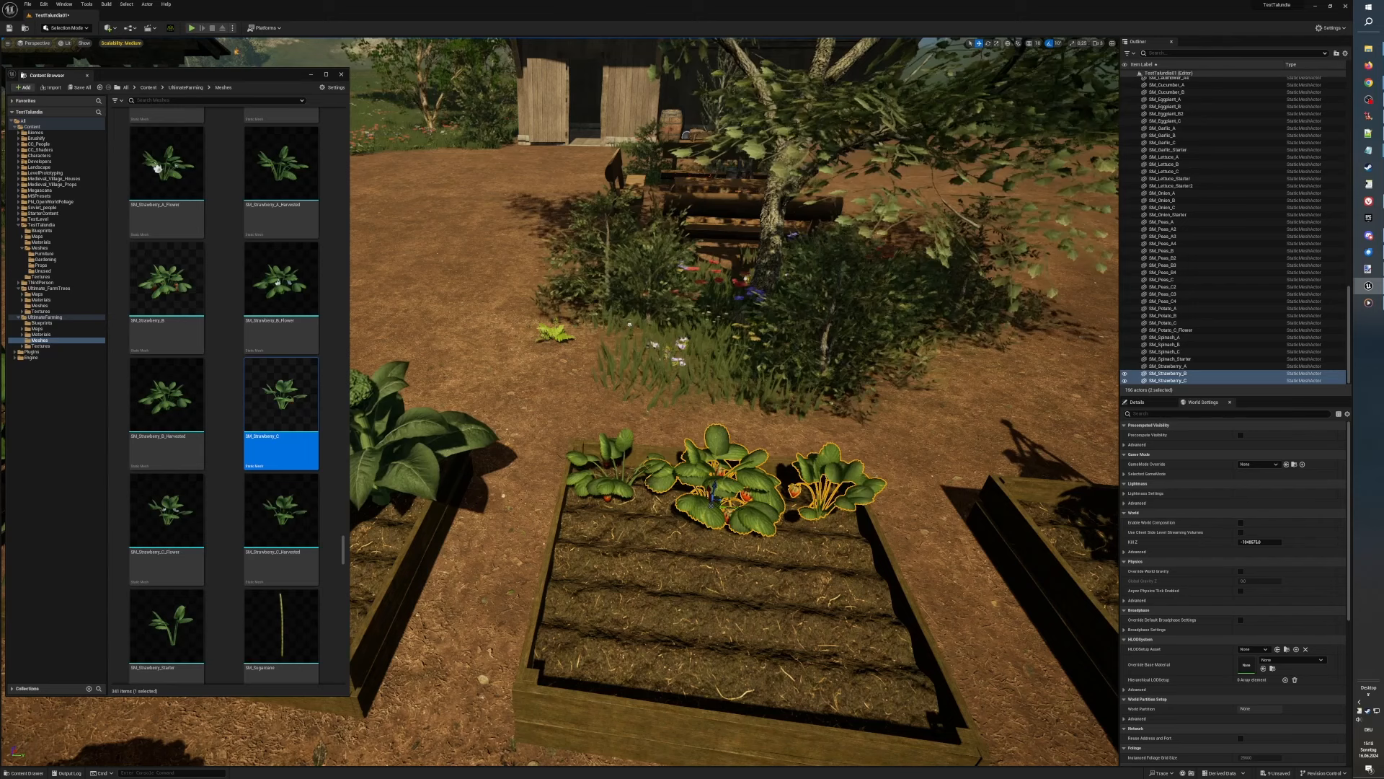
left_click(609, 481, "ctrl")
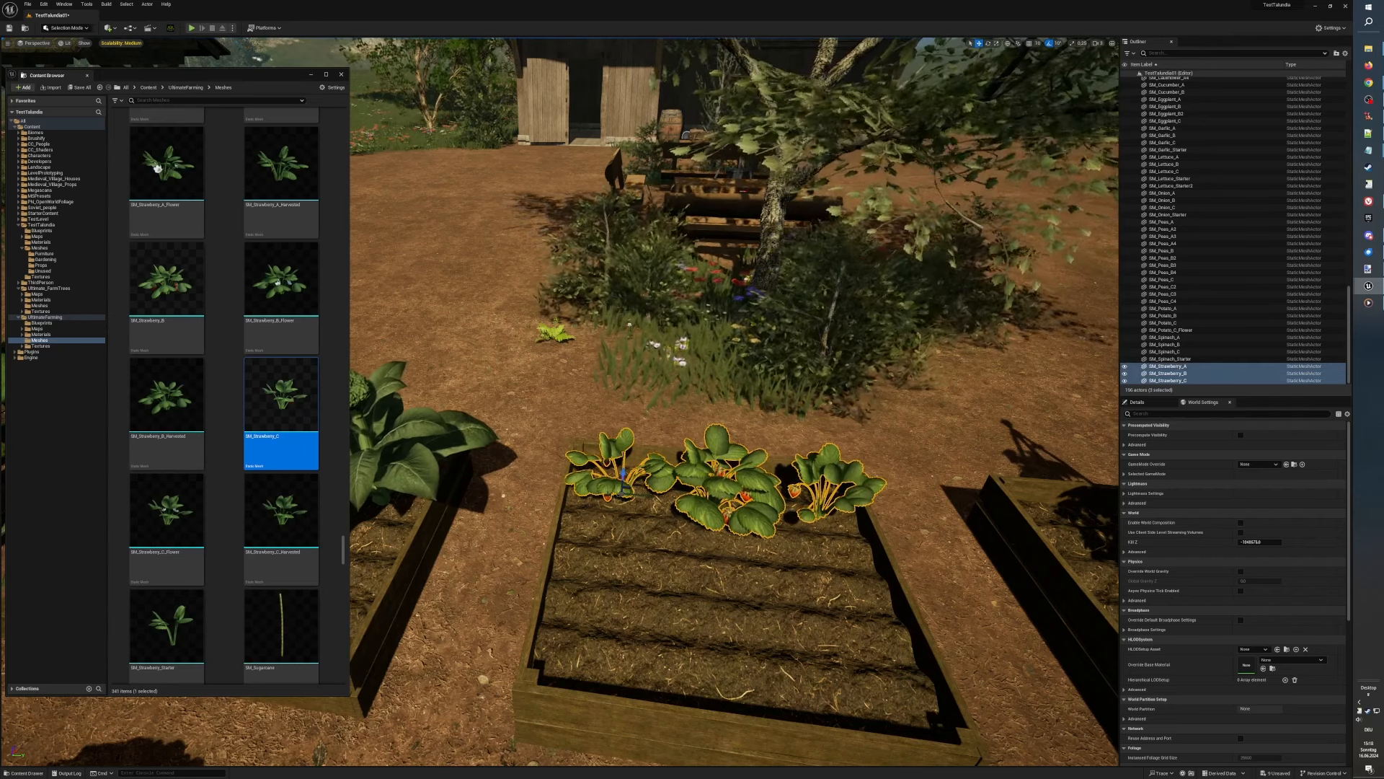
key("ctrl+d")
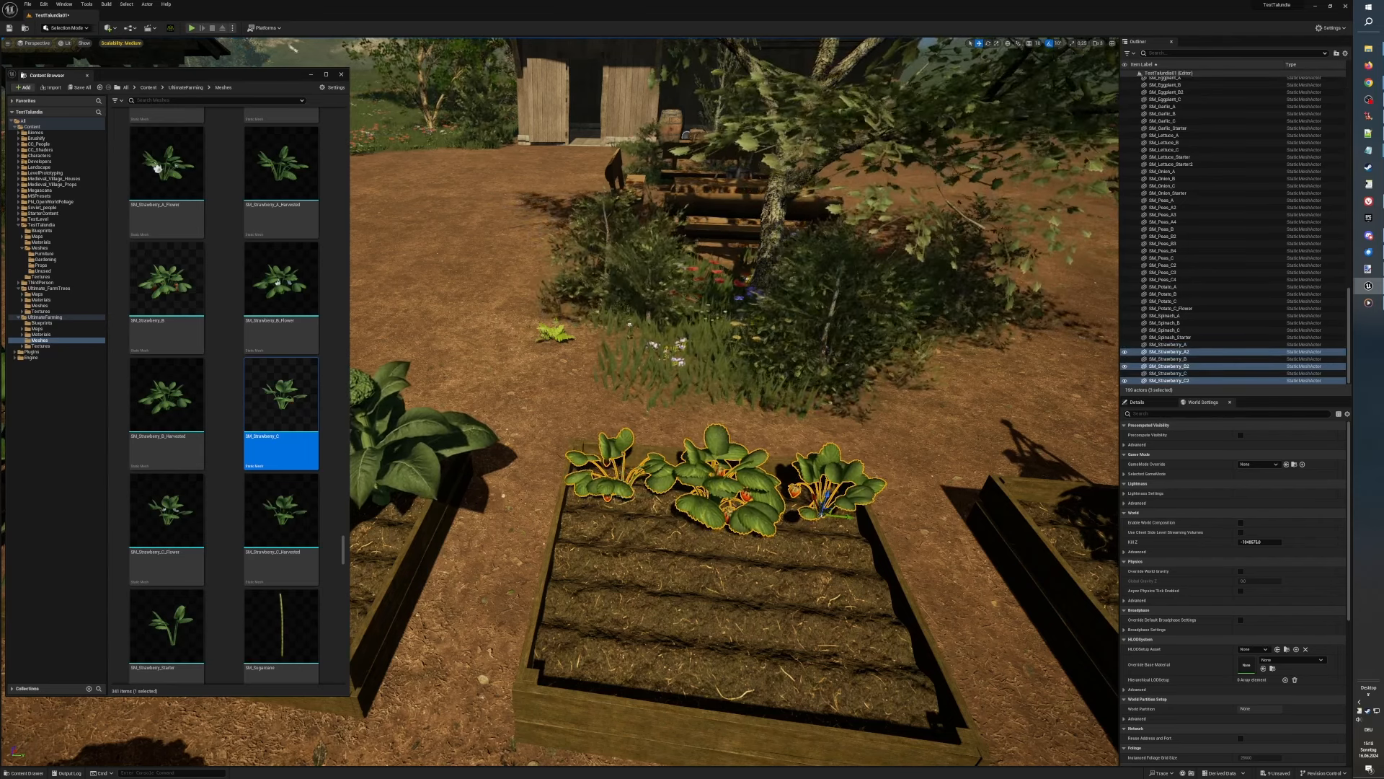
left_click_drag(813, 496, 823, 561)
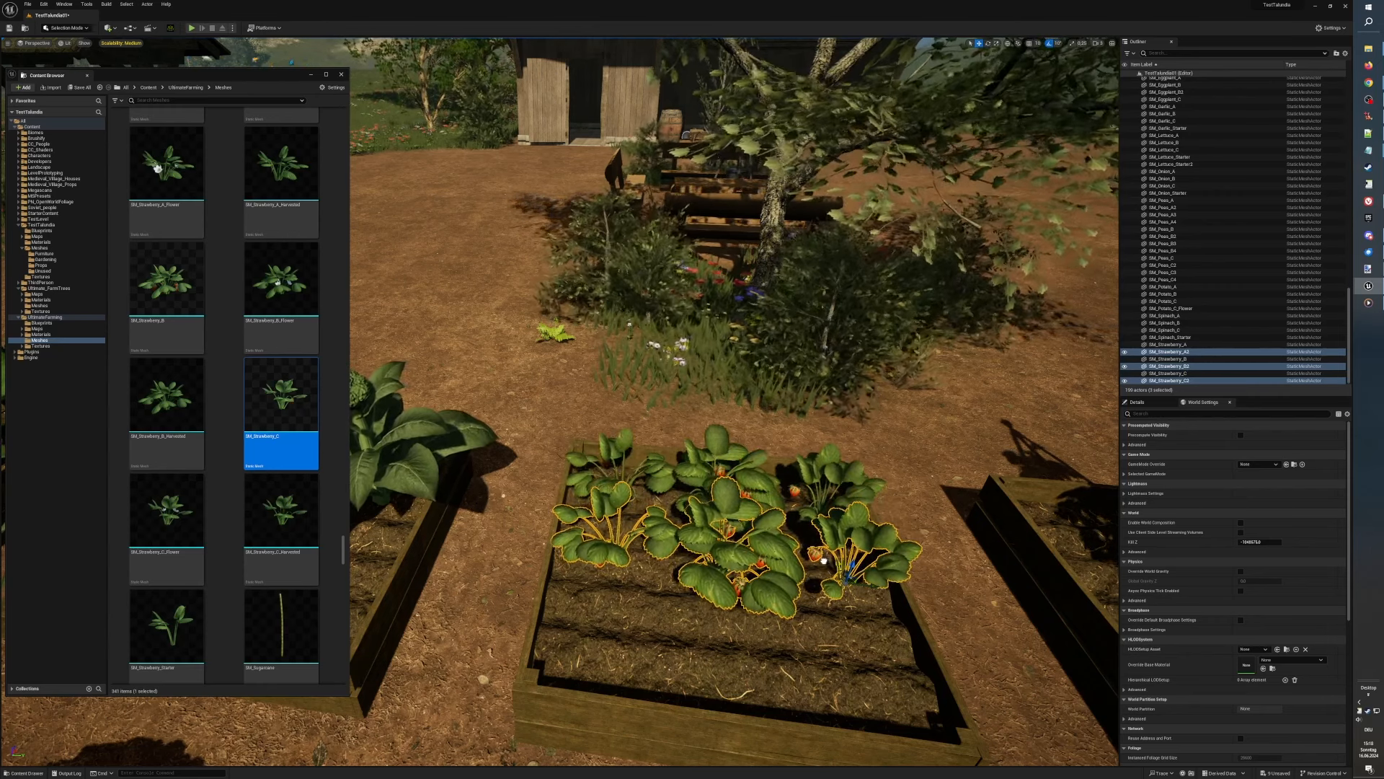
left_click_drag(824, 561, 831, 641)
Step: Duplicate the front strawberry row into the middle of the bed and rotate the copied plants to vary them
key("ctrl+d")
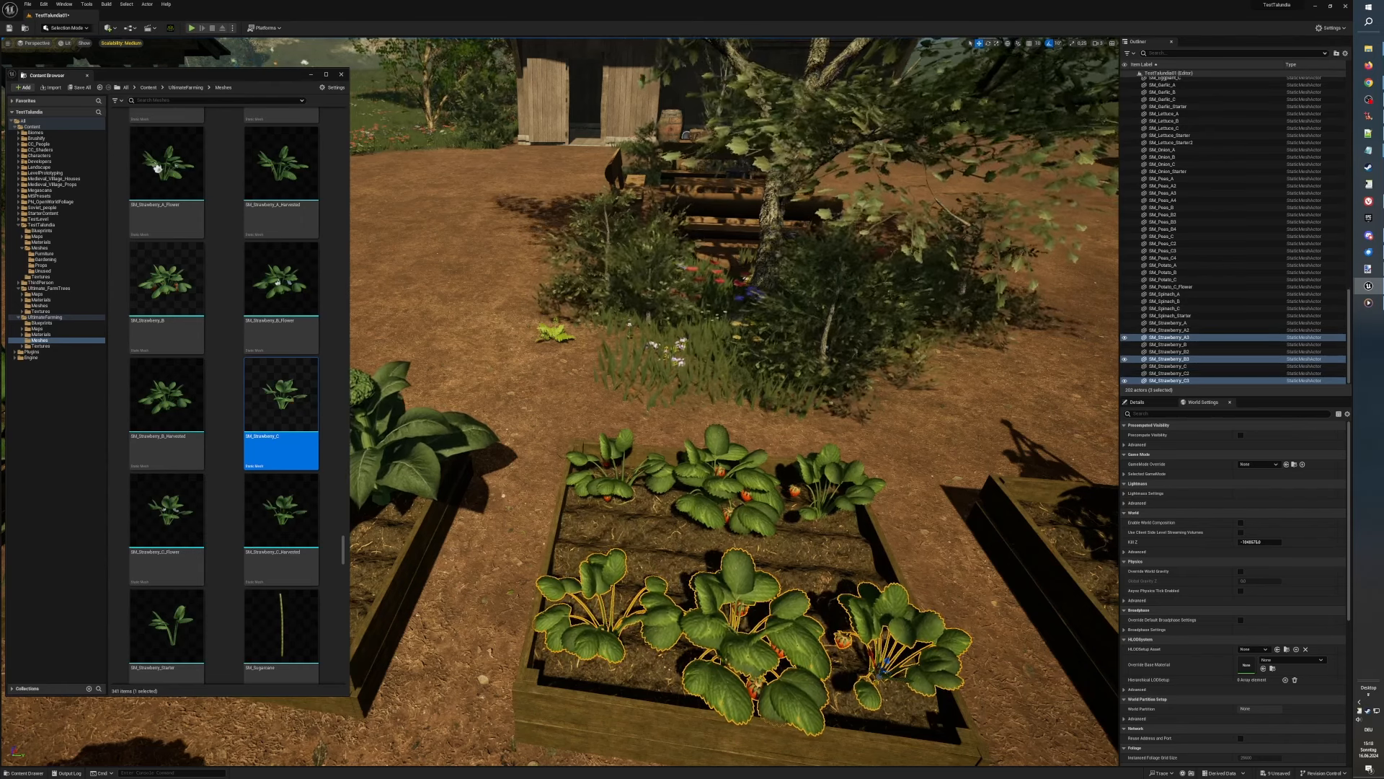
left_click_drag(871, 654, 844, 555)
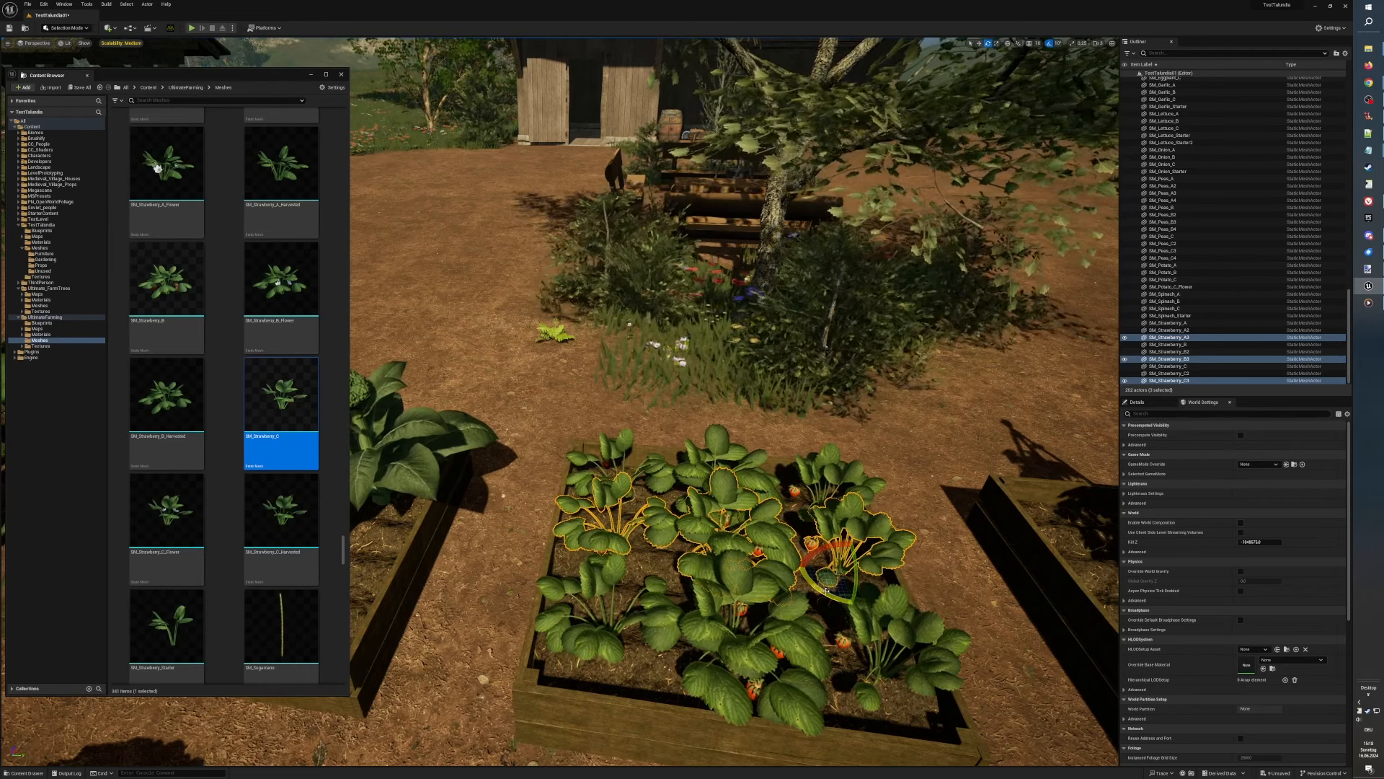
left_click_drag(826, 591, 629, 571)
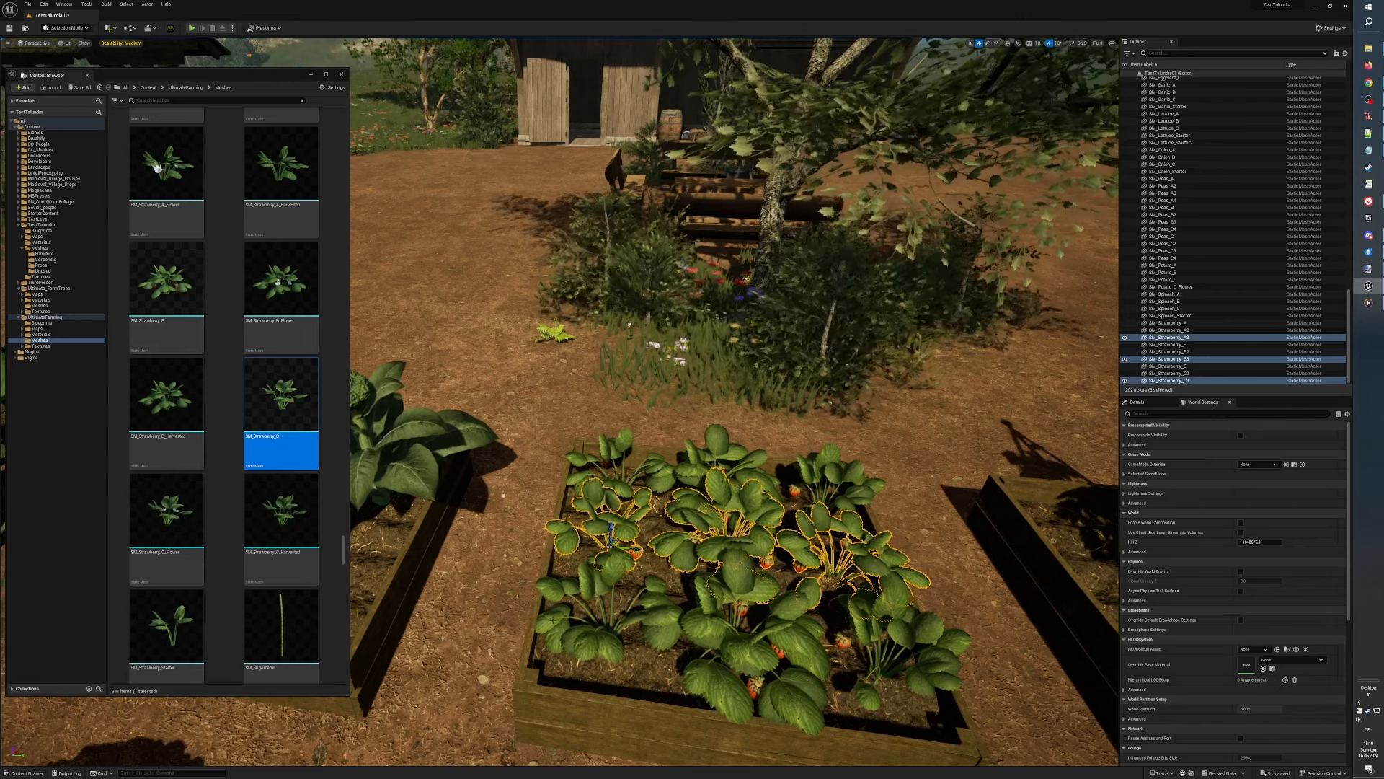
Step: Find the sunflower meshes and place SM_Sunflower_A beside the bush in front of the wooden house wall
scroll(451, 587, "down", 5)
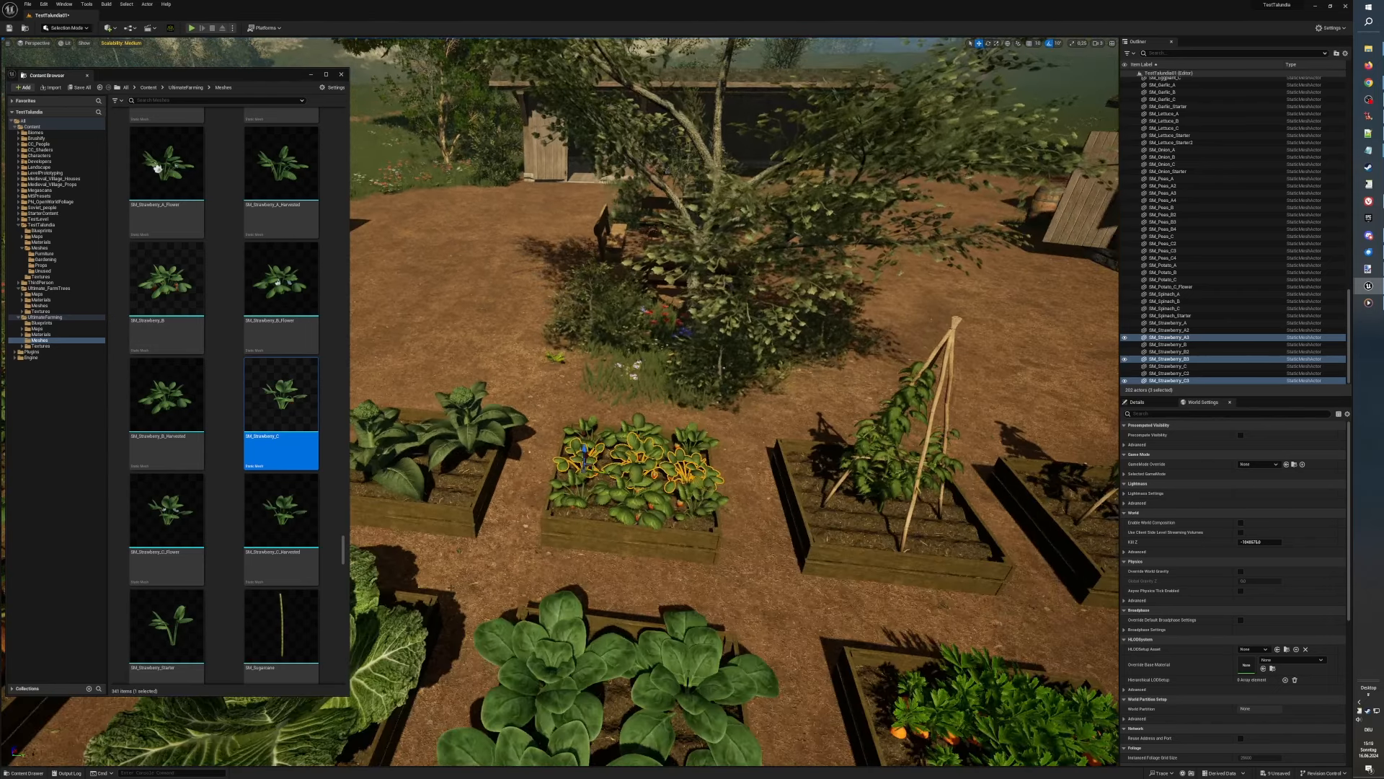
scroll(451, 588, "down", 3)
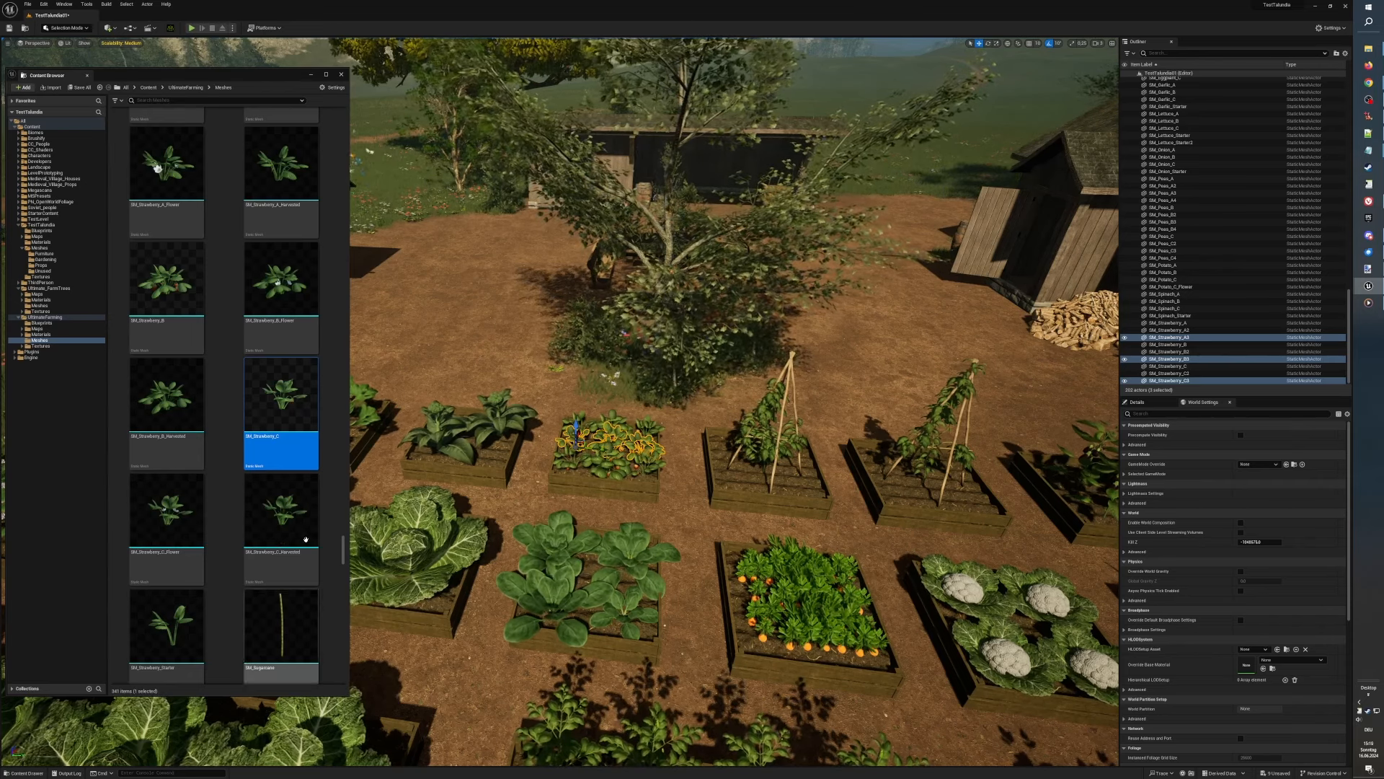
left_click_drag(343, 548, 344, 566)
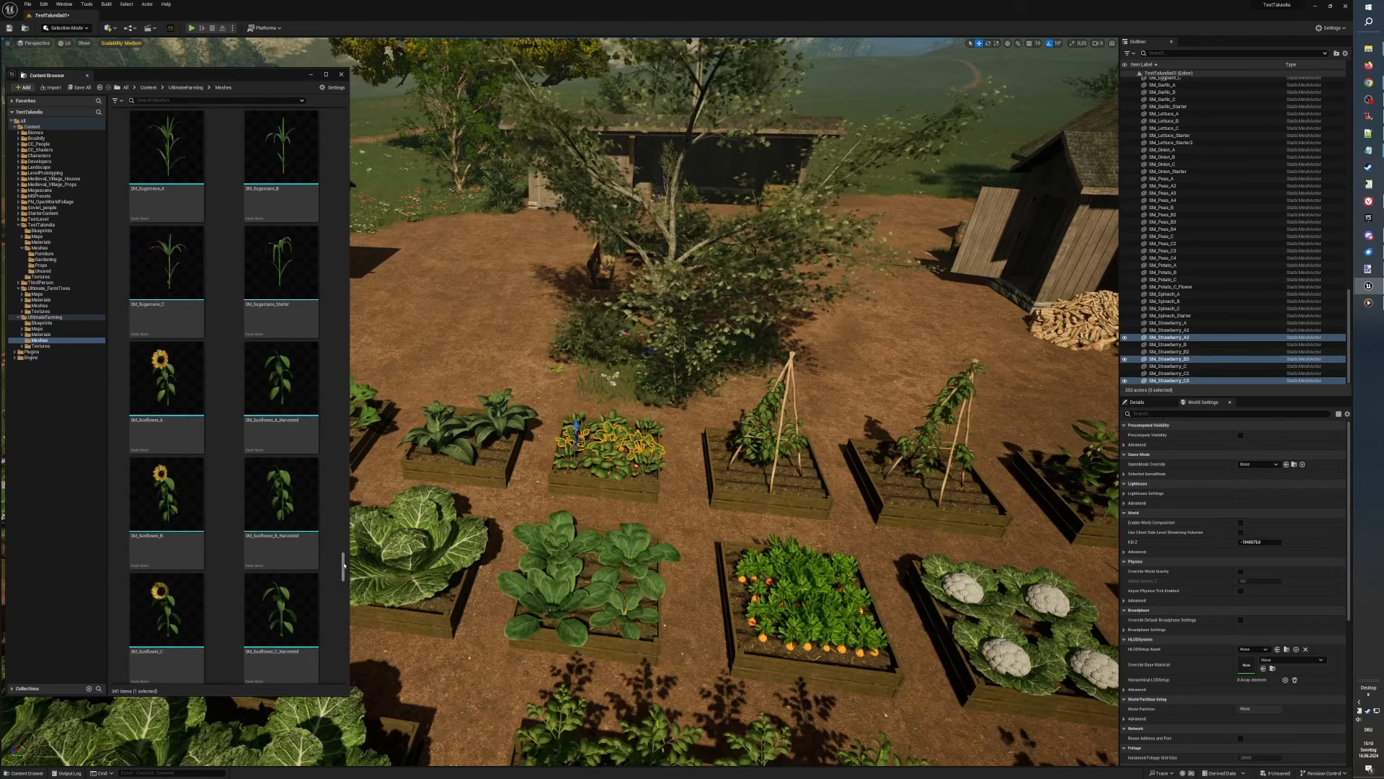
key("d")
right_click_drag(504, 505, 510, 505)
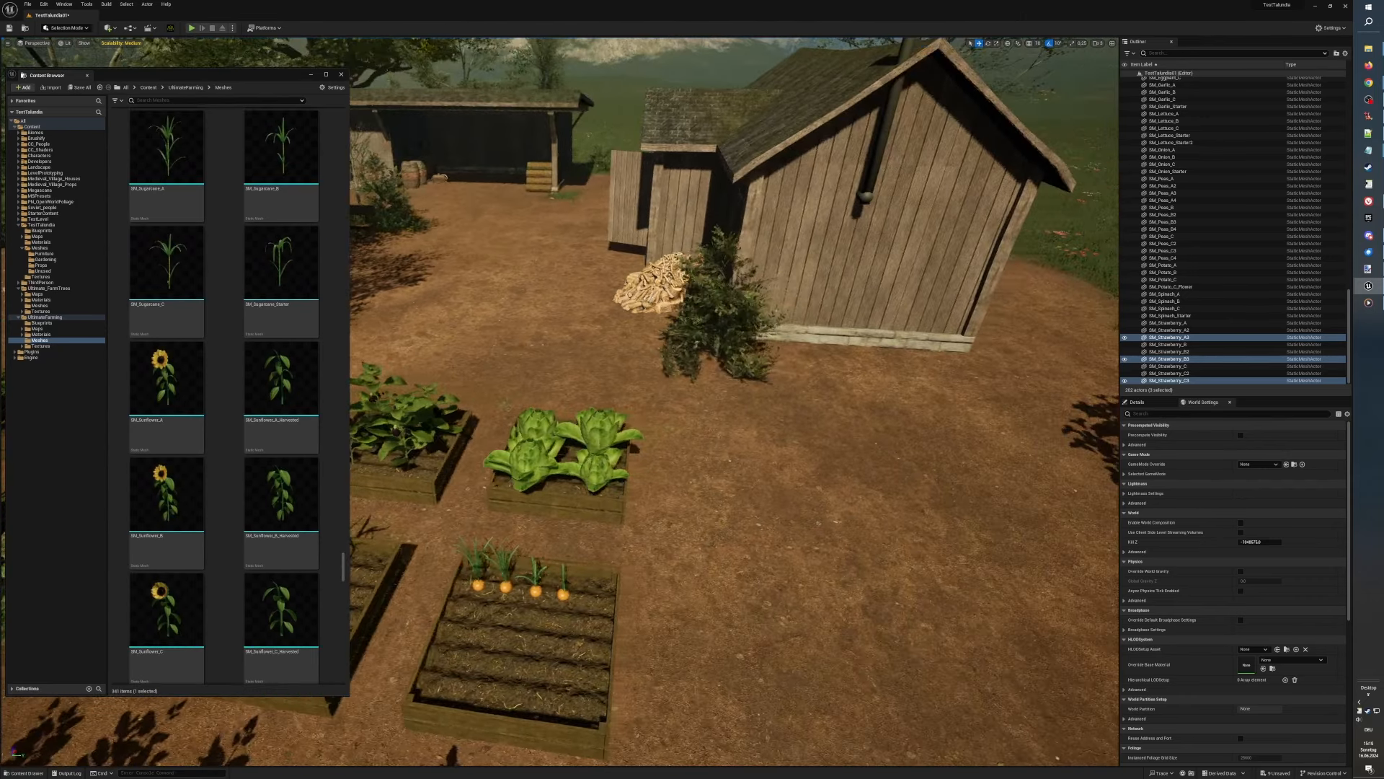
right_click_drag(686, 384, 686, 378)
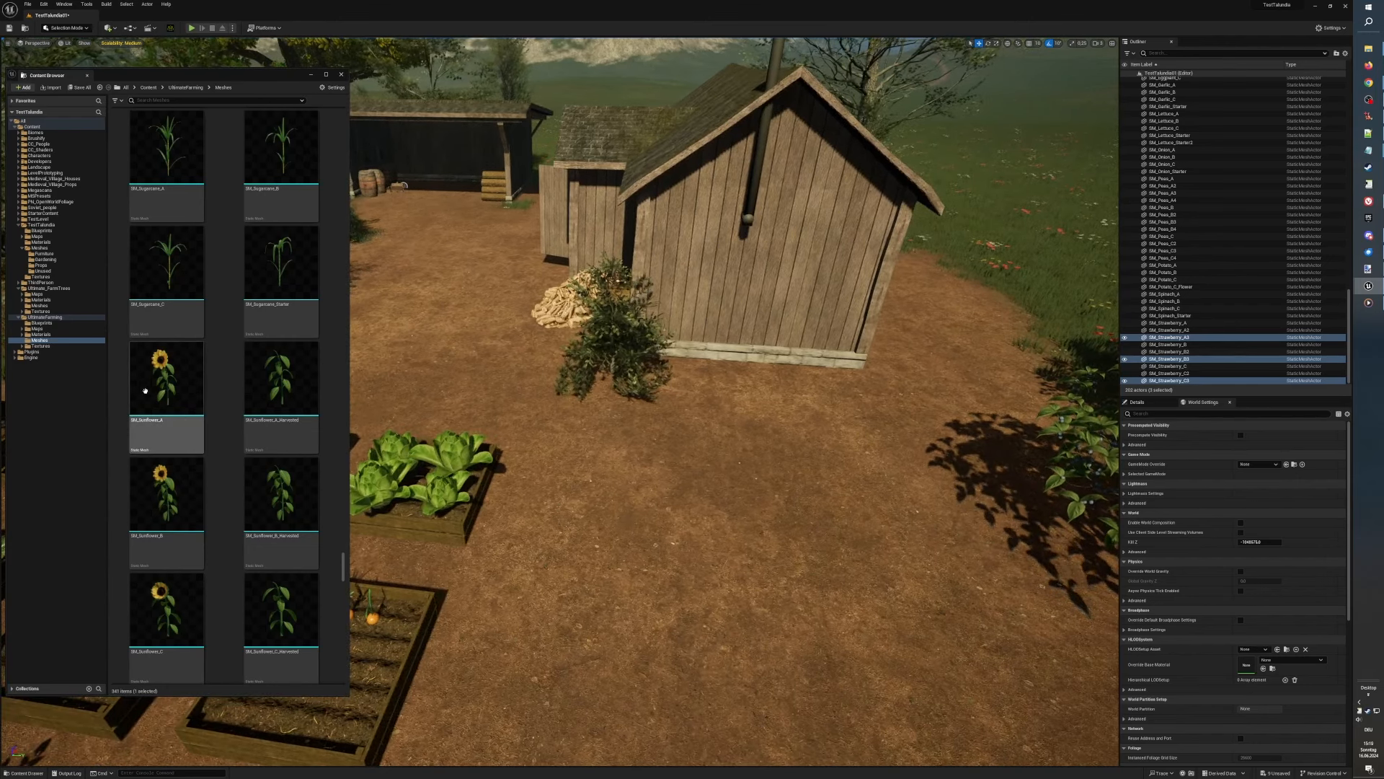
left_click_drag(145, 390, 747, 397)
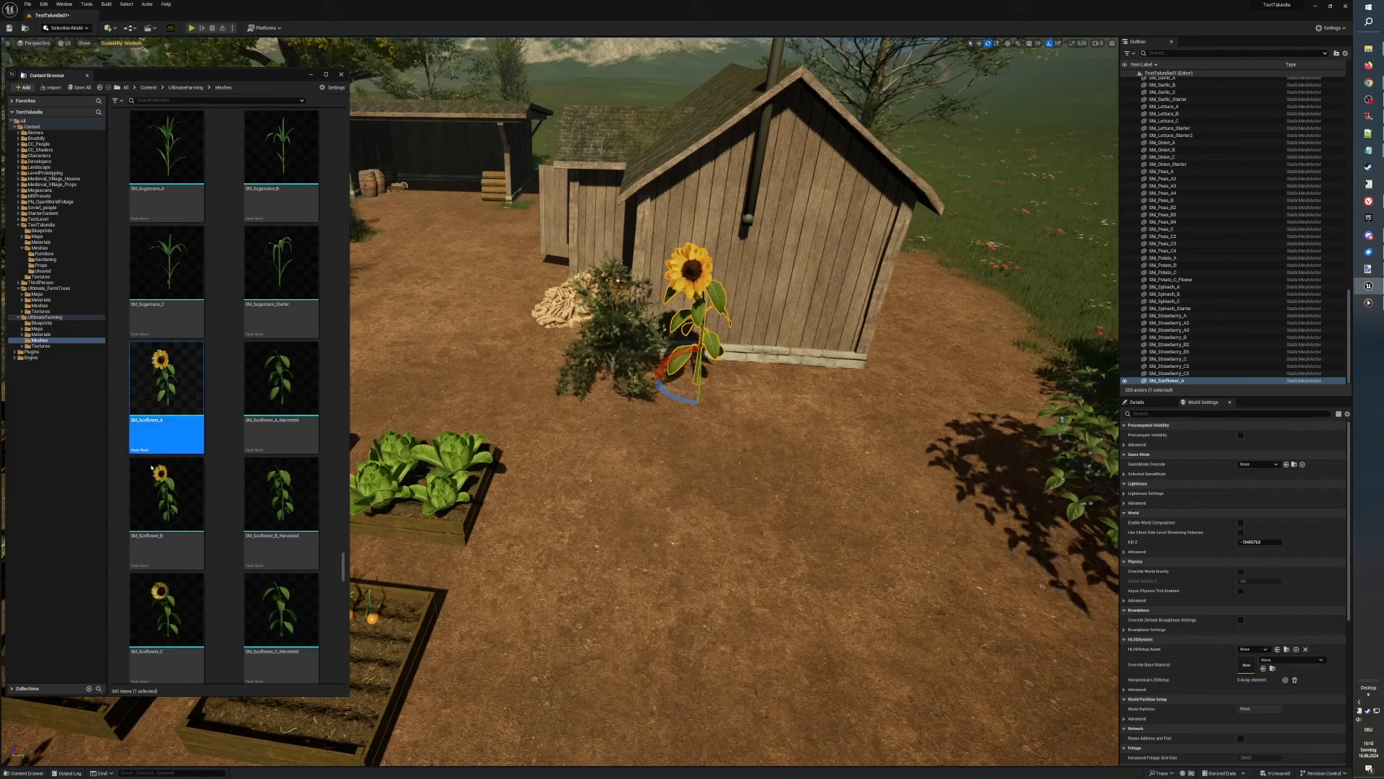
Step: Place SM_Sunflower_B and SM_Sunflower_C to the right of the first sunflower along the house wall, rotating SM_Sunflower_B
left_click(166, 498)
left_click_drag(727, 387, 779, 396)
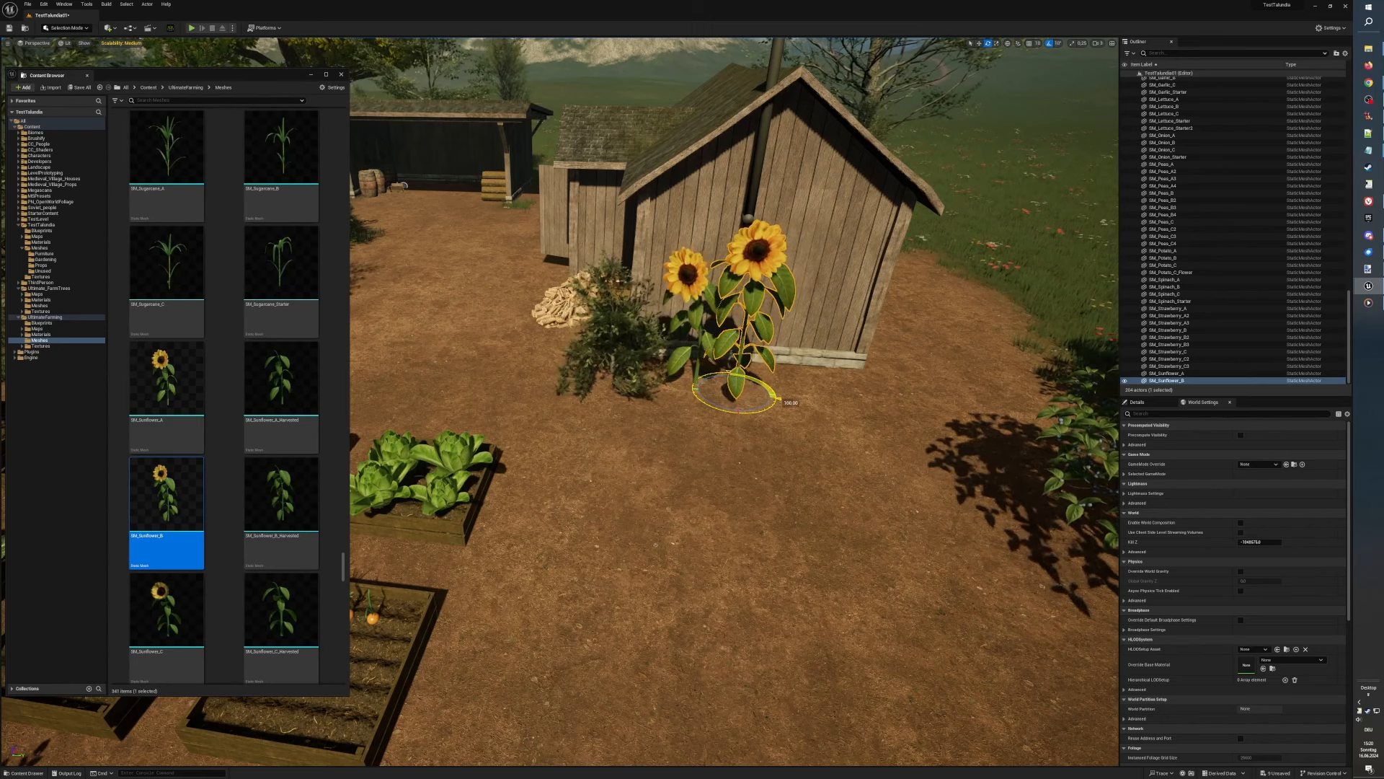
left_click(166, 611)
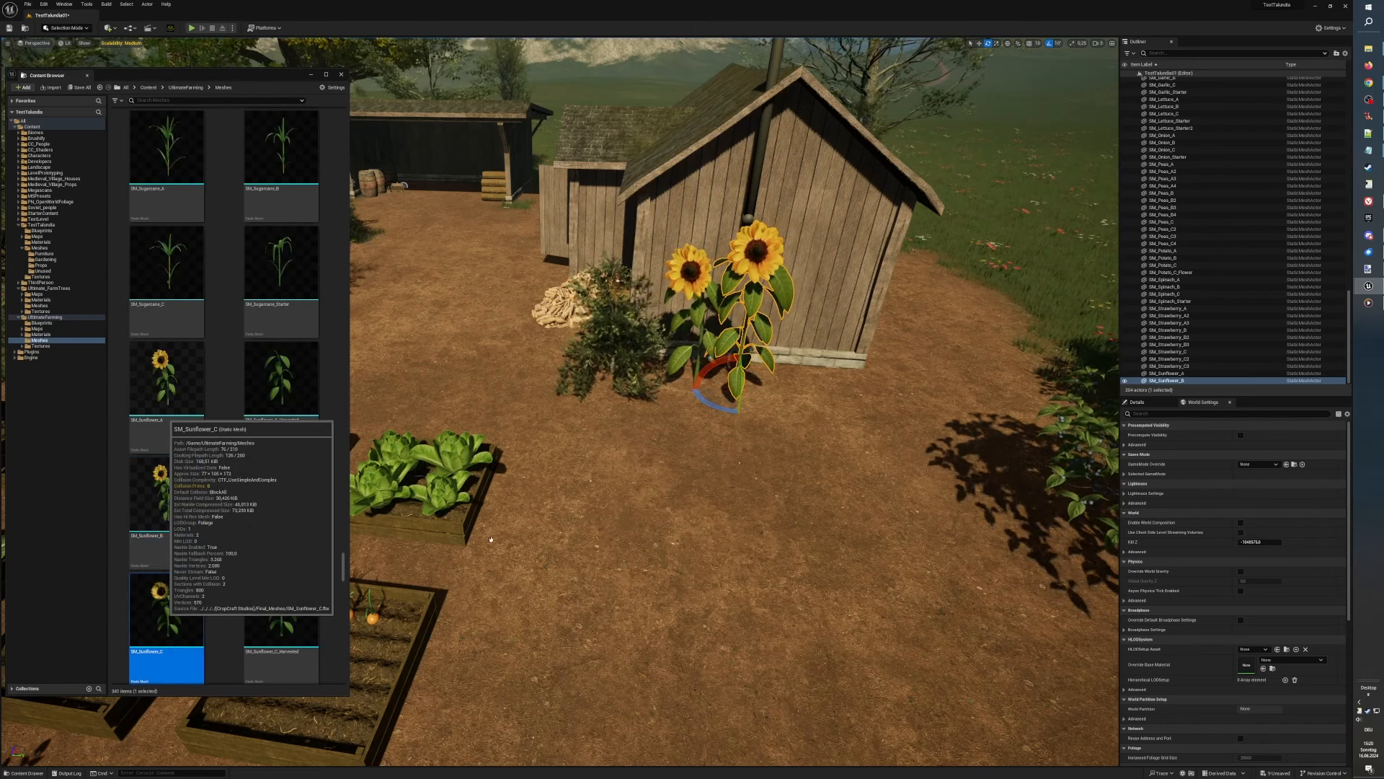
left_click_drag(786, 401, 825, 395)
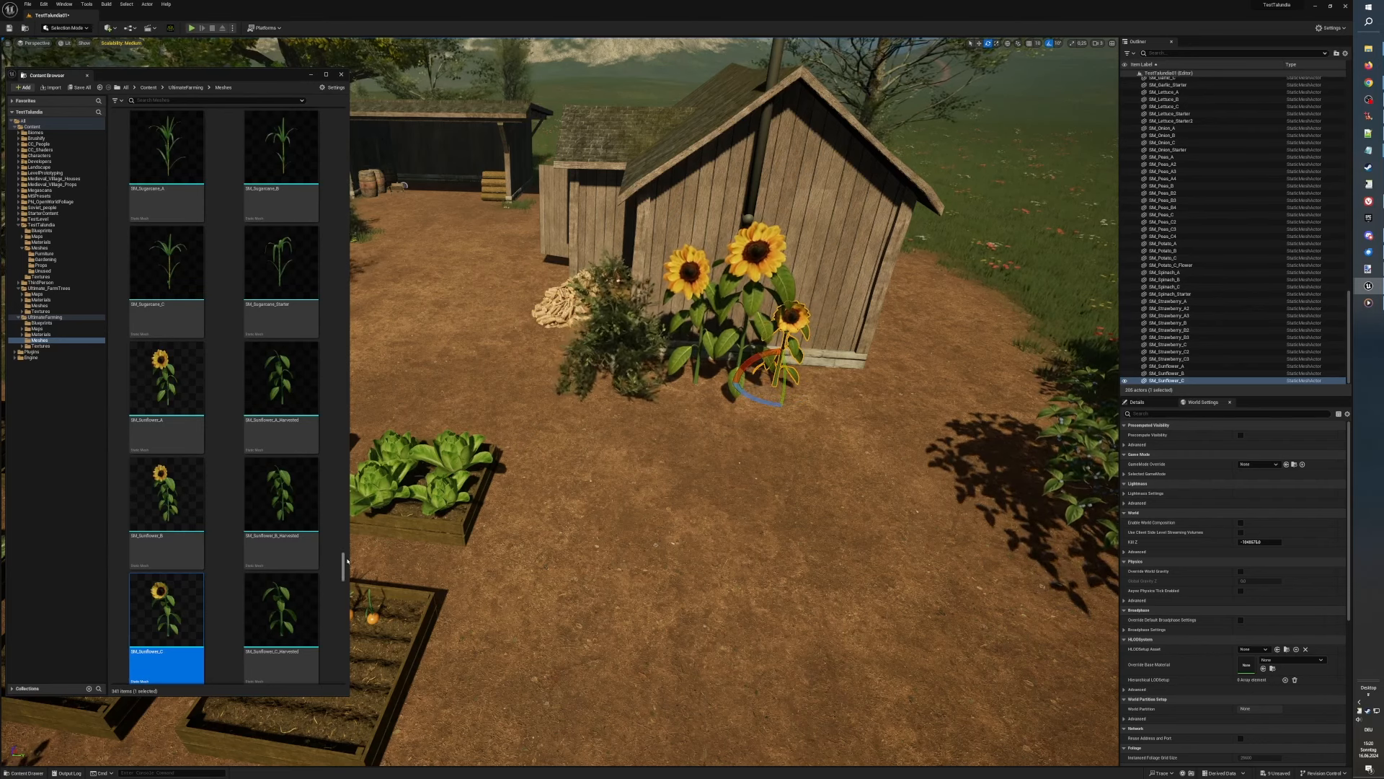
Step: Place a second SM_Sunflower_C in front of the sunflower group and rotate it
left_click_drag(342, 561, 337, 568)
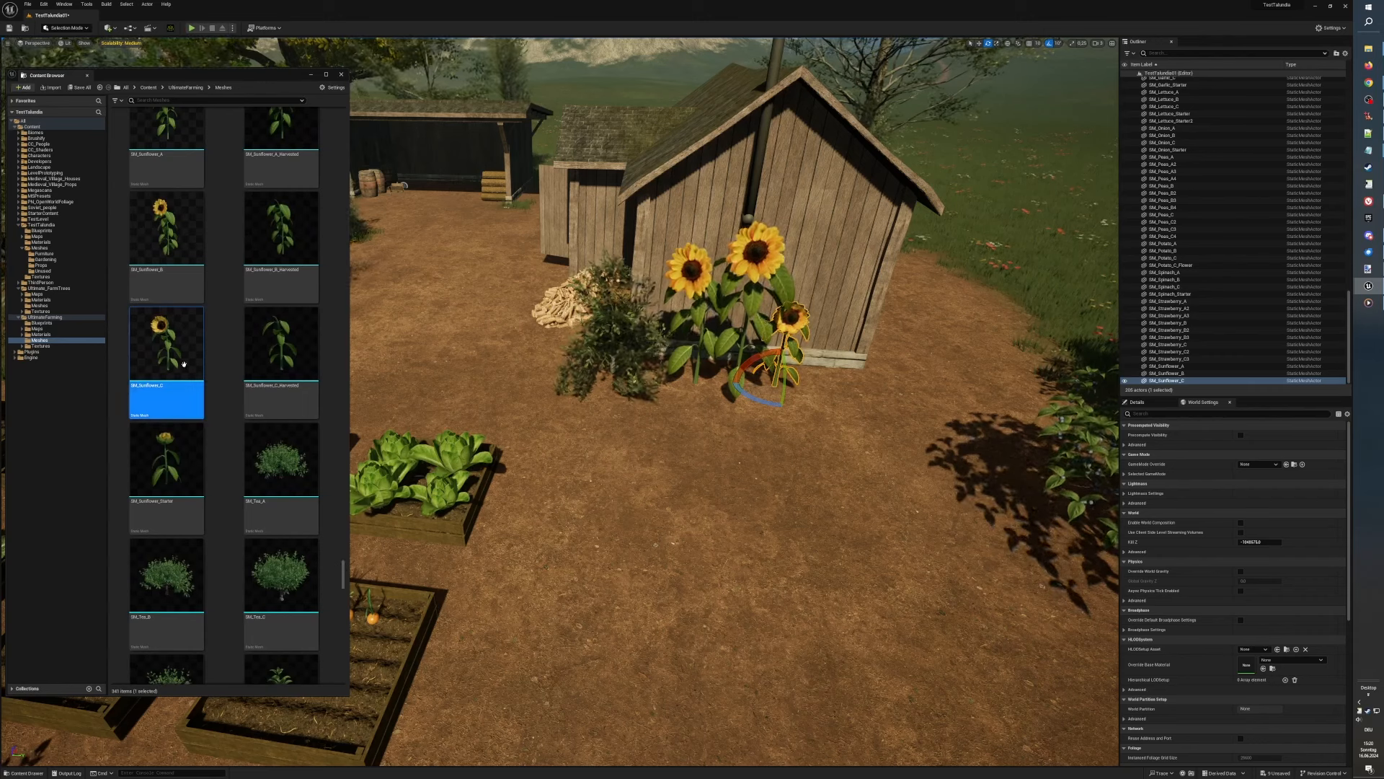
mouse_move(168, 347)
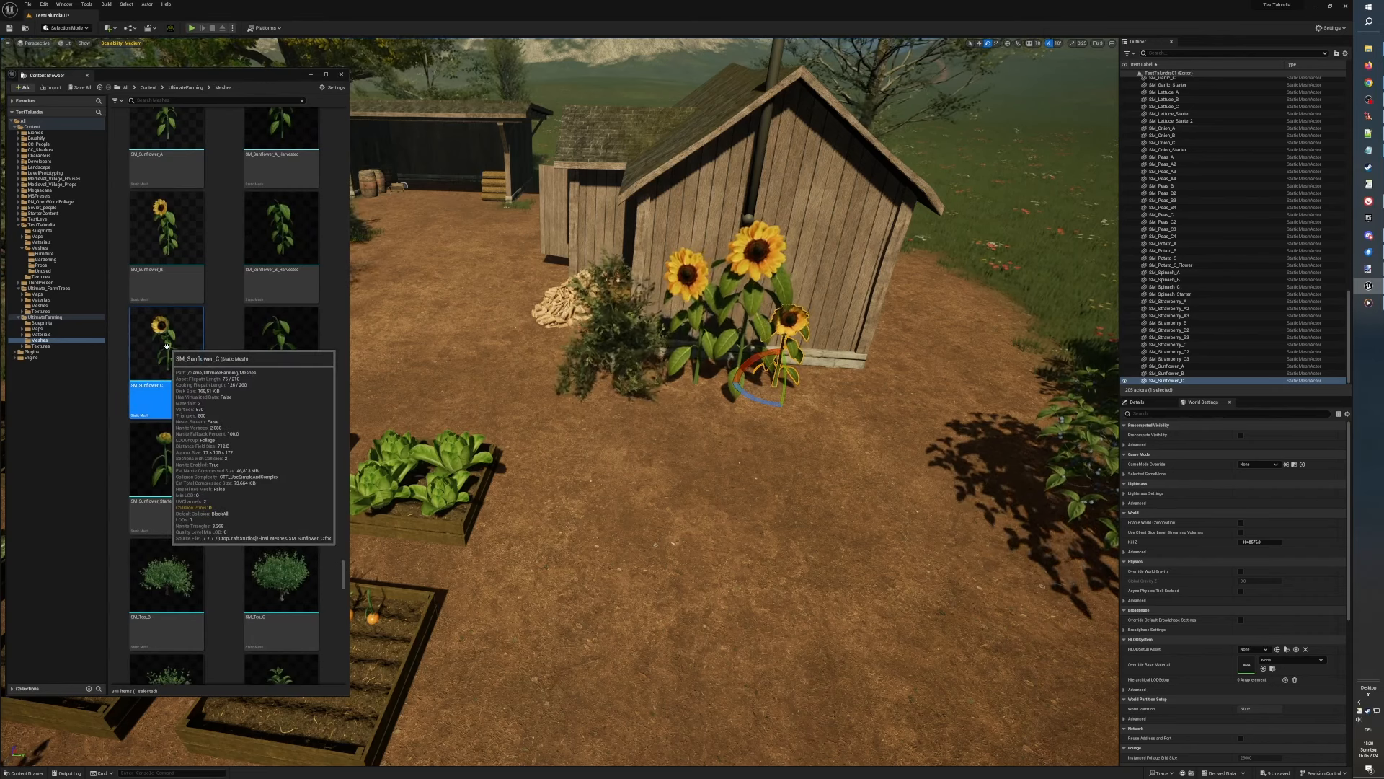
left_click_drag(813, 399, 810, 388)
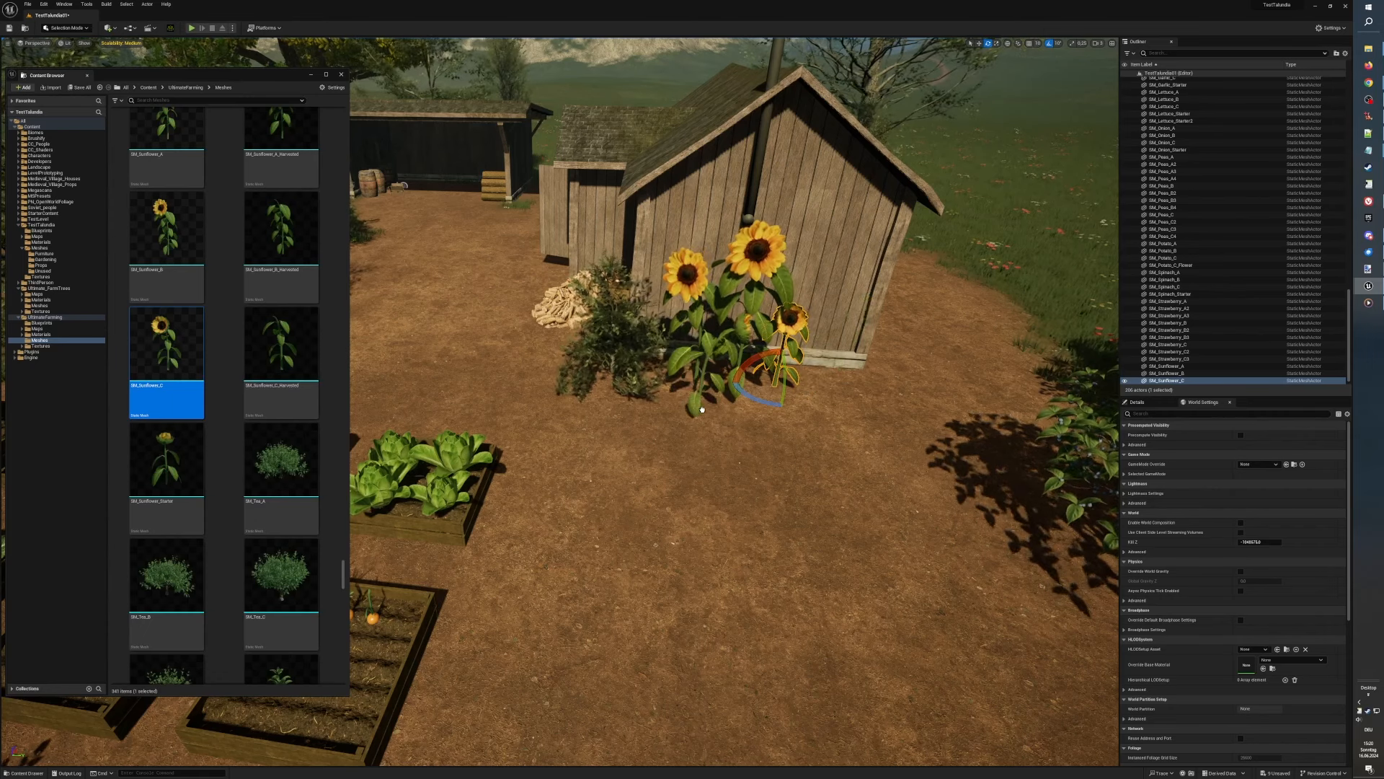
left_click_drag(712, 426, 668, 425)
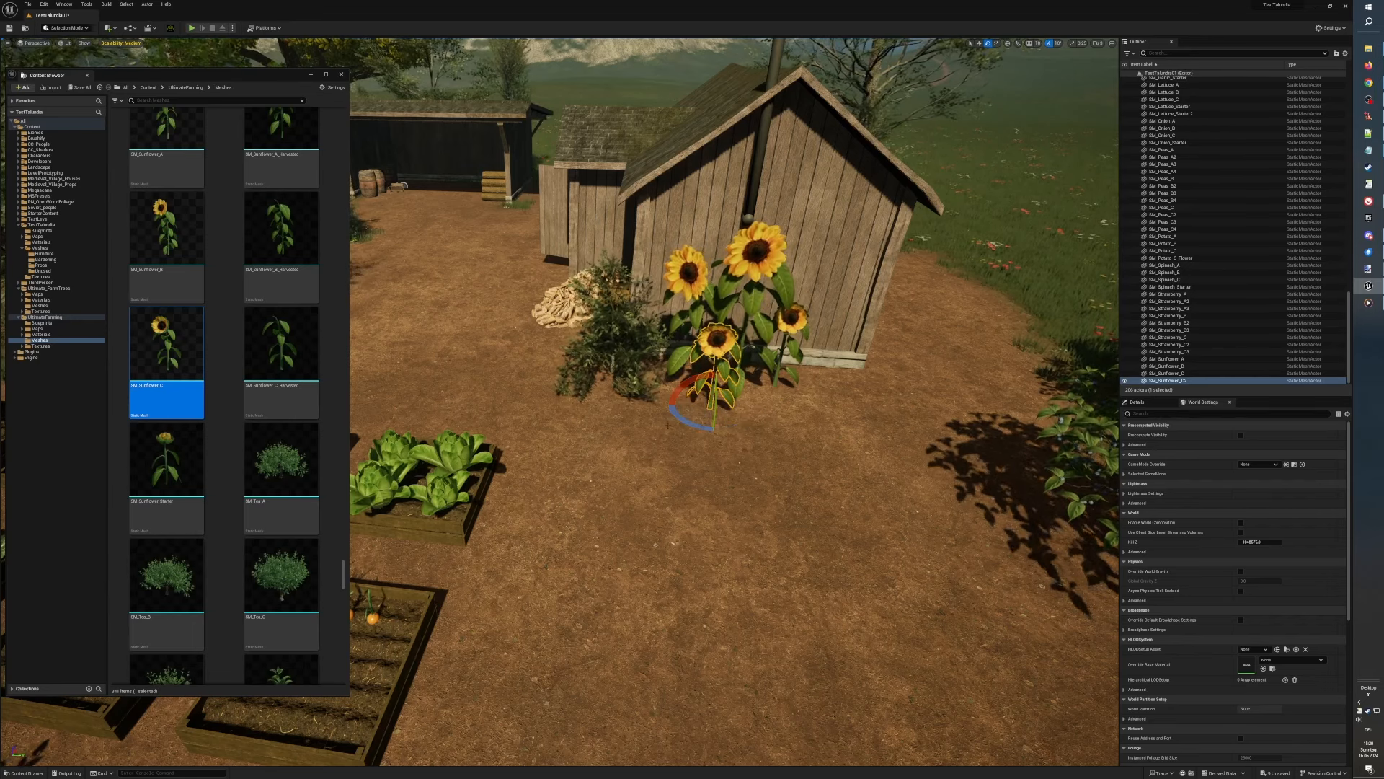
Step: Place a second SM_Sunflower_B at the right end of the house wall, rotate its bloom forward and scale it down slightly
left_click(166, 229)
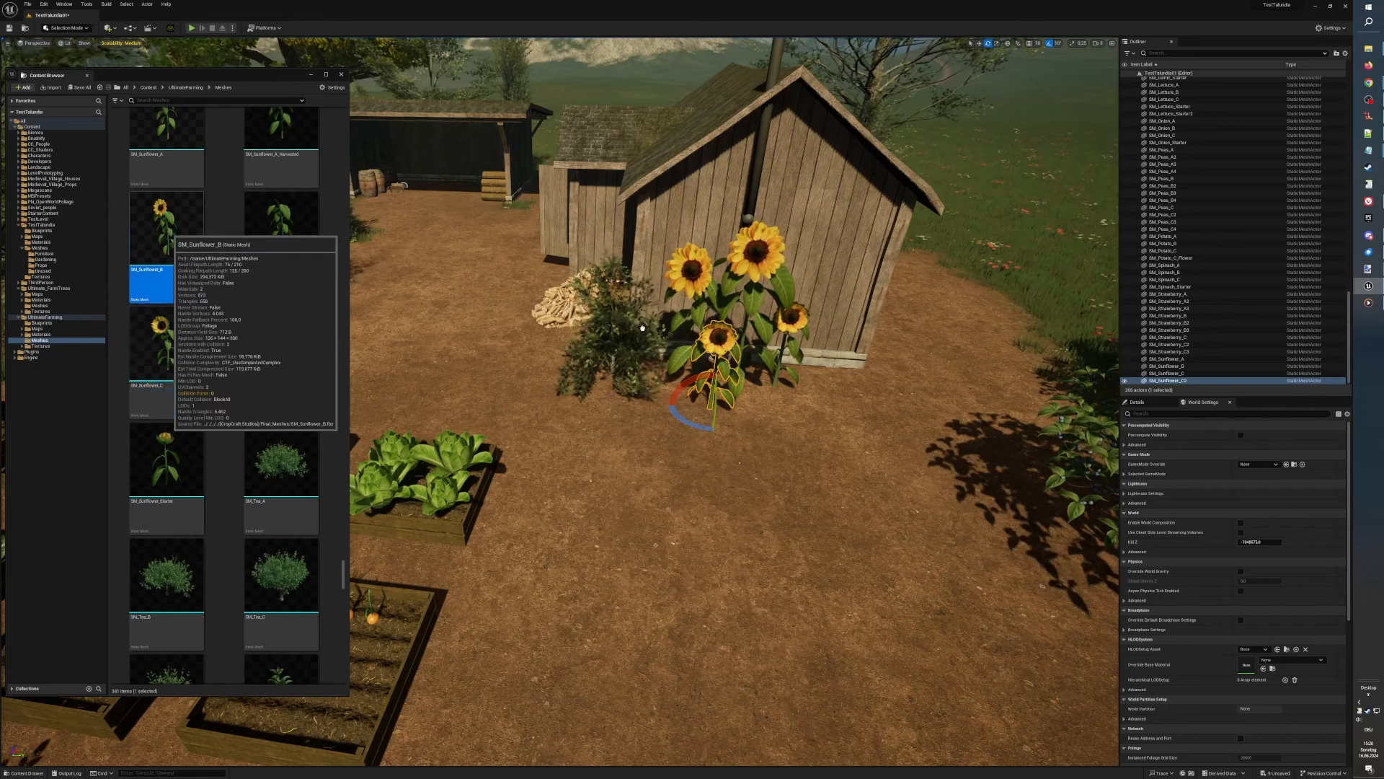
left_click_drag(806, 383, 819, 390)
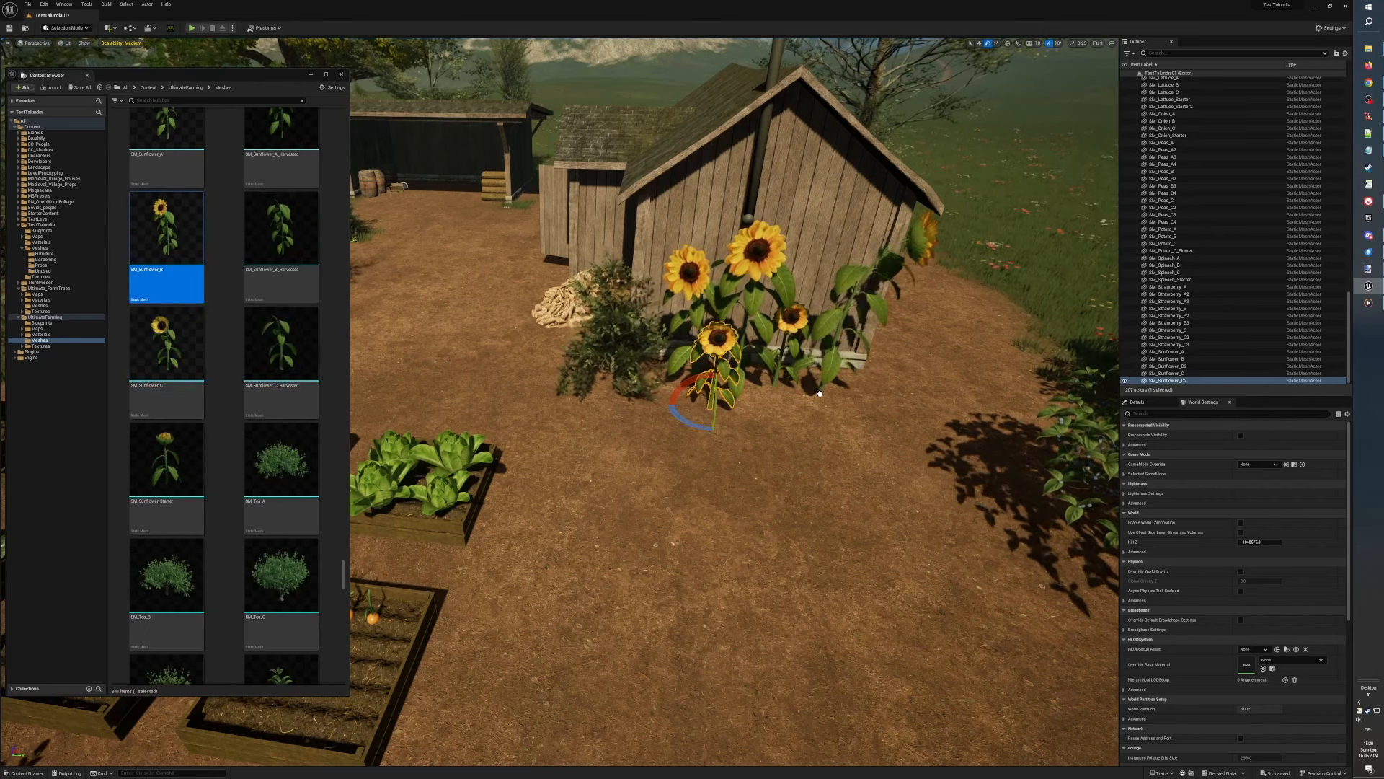
left_click(818, 404)
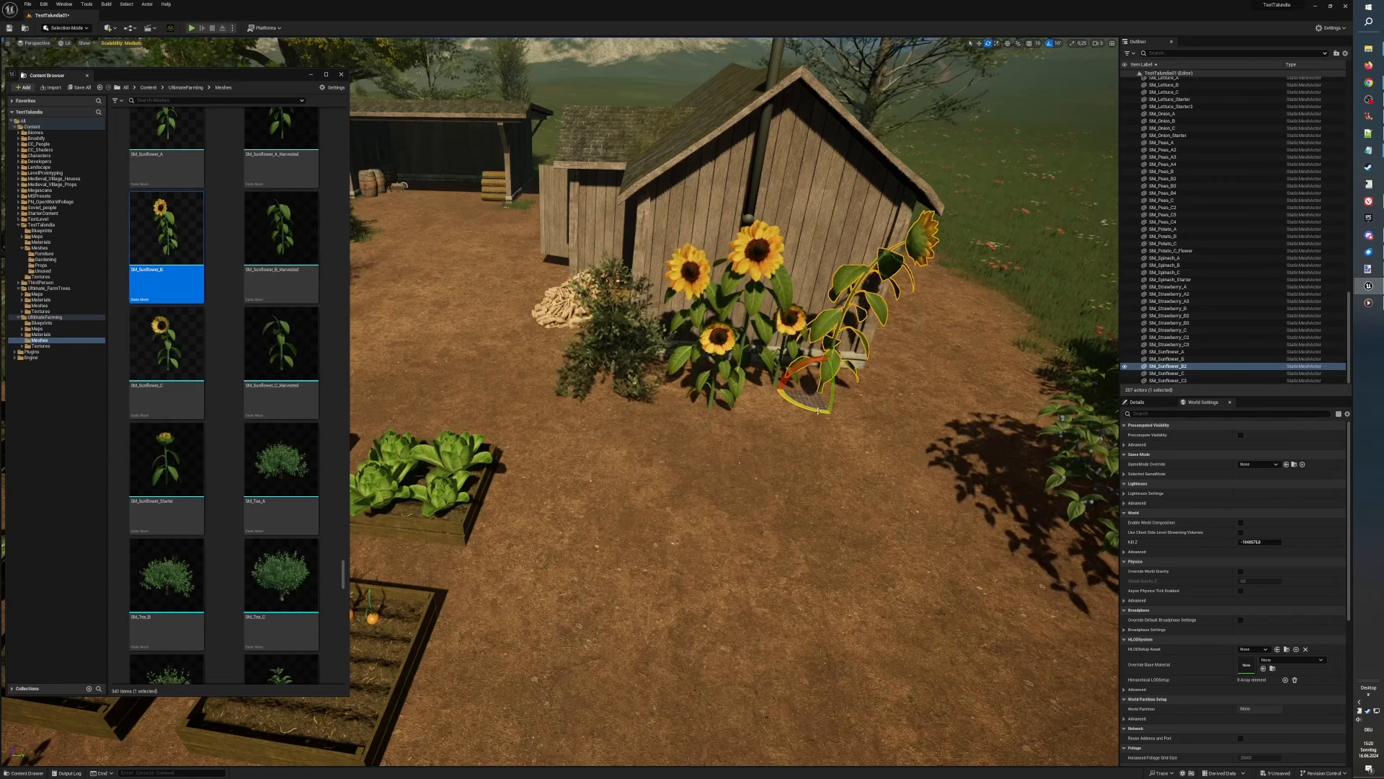
left_click_drag(812, 410, 866, 400)
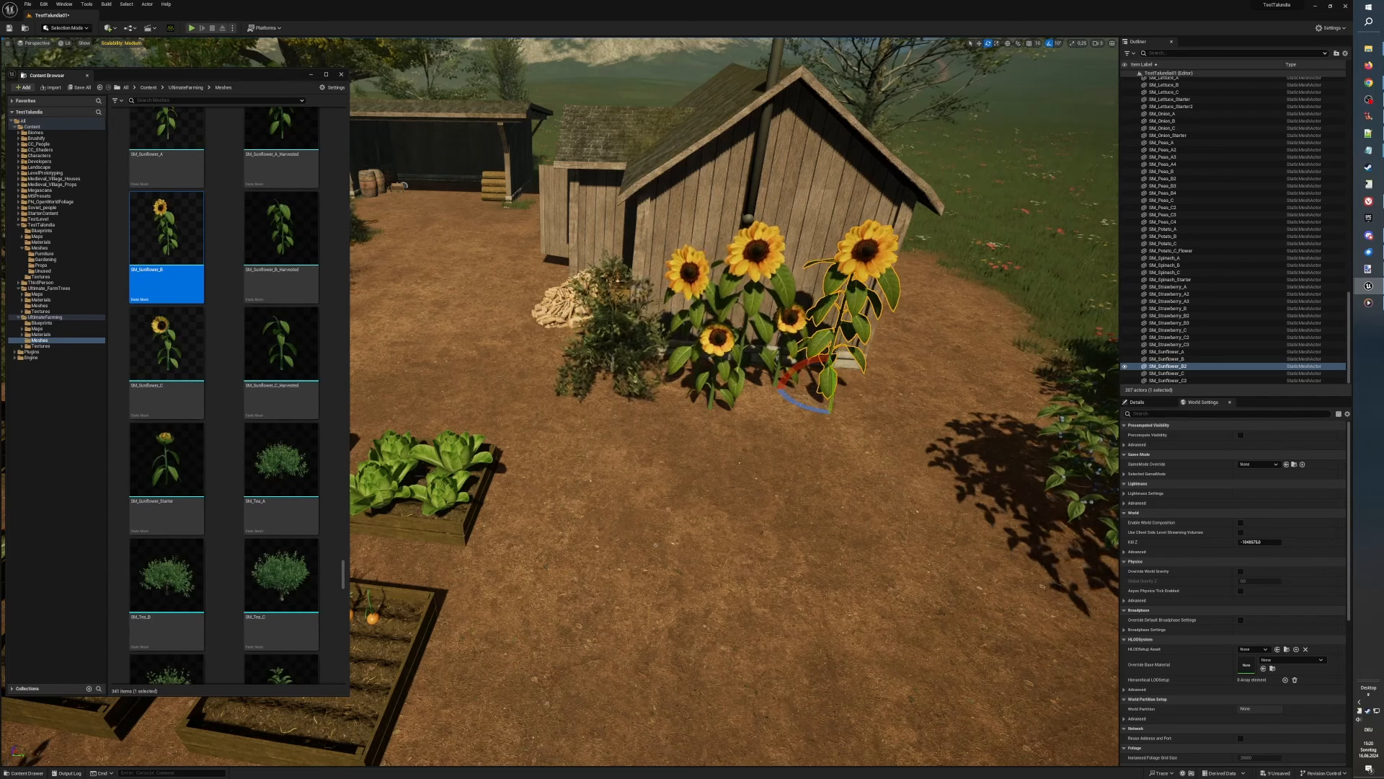
left_click(997, 43)
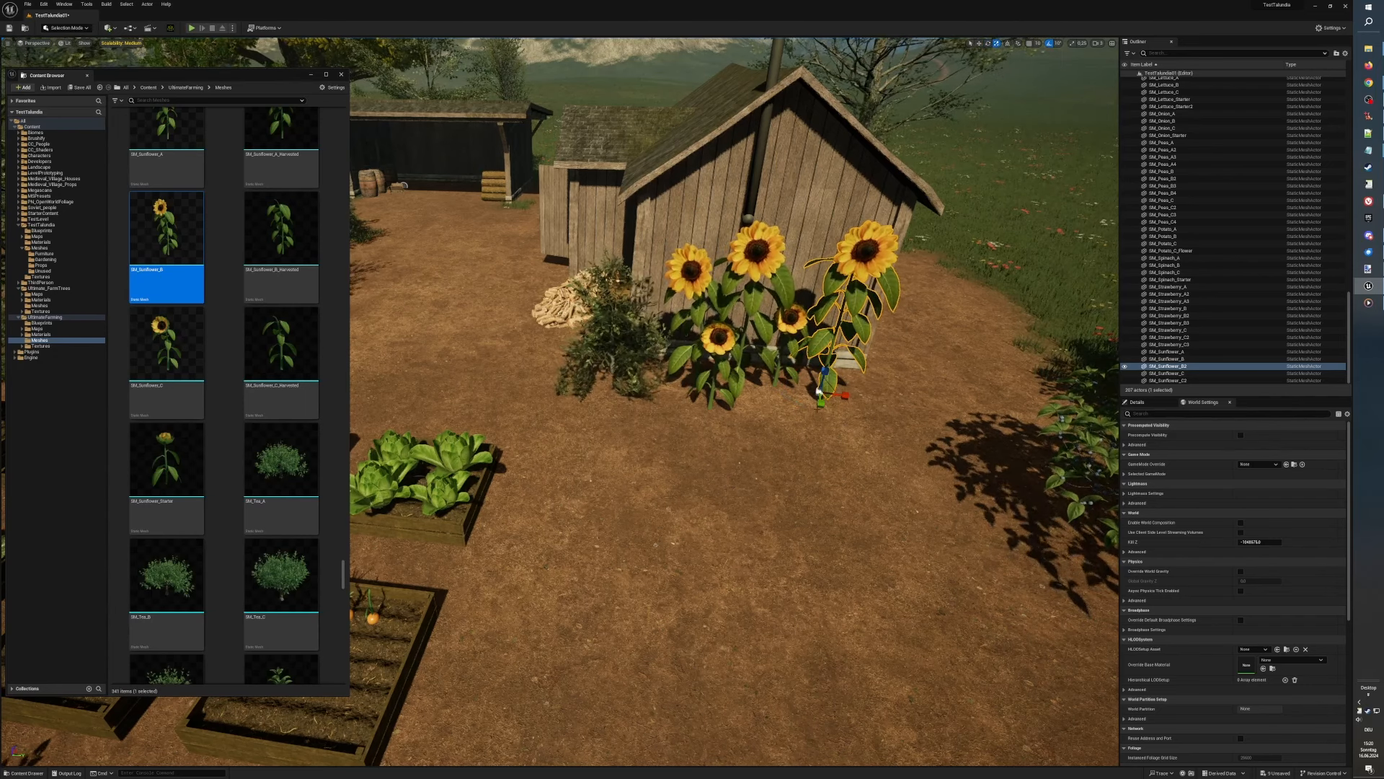
left_click_drag(816, 390, 819, 393)
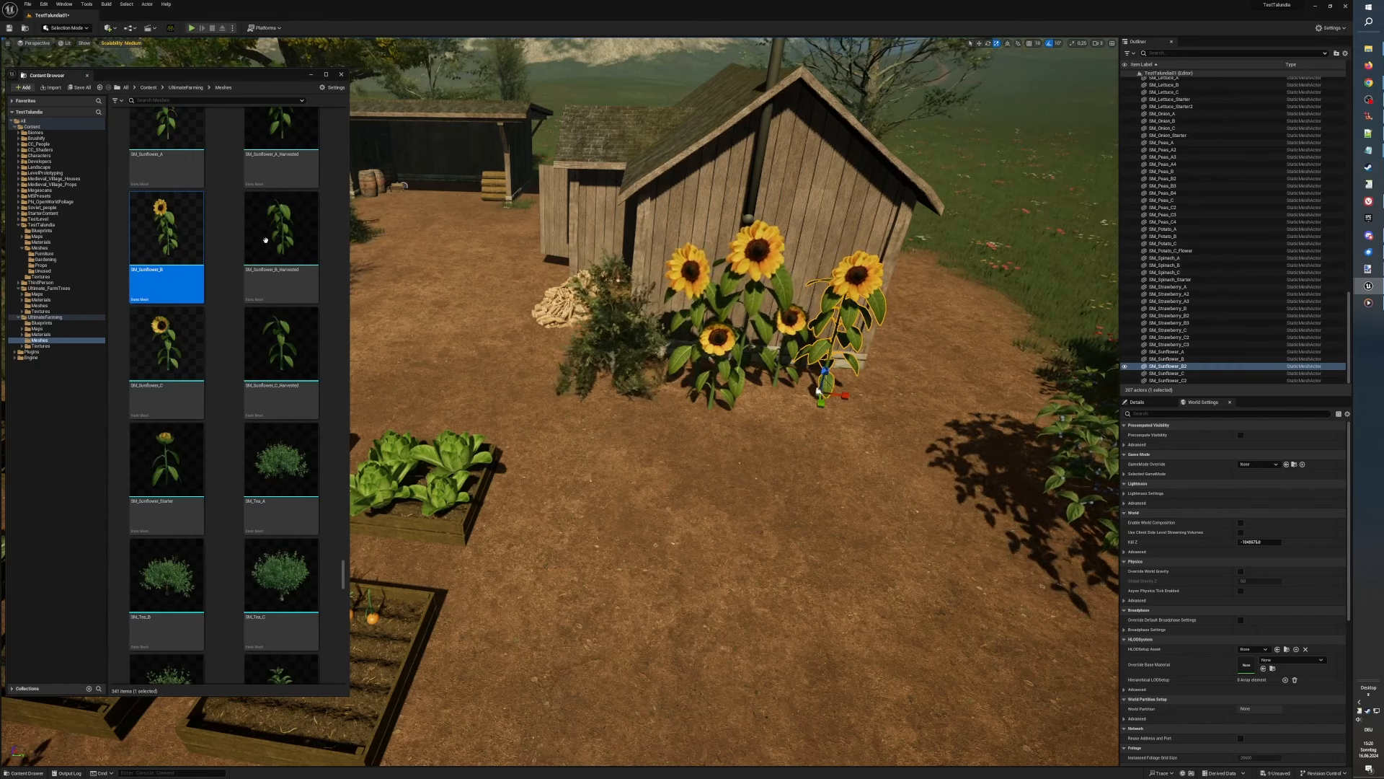
Step: Add another SM_Sunflower_A to the right of the sunflower group and rotate it so its bloom faces away from the house
scroll(224, 294, "up", 2)
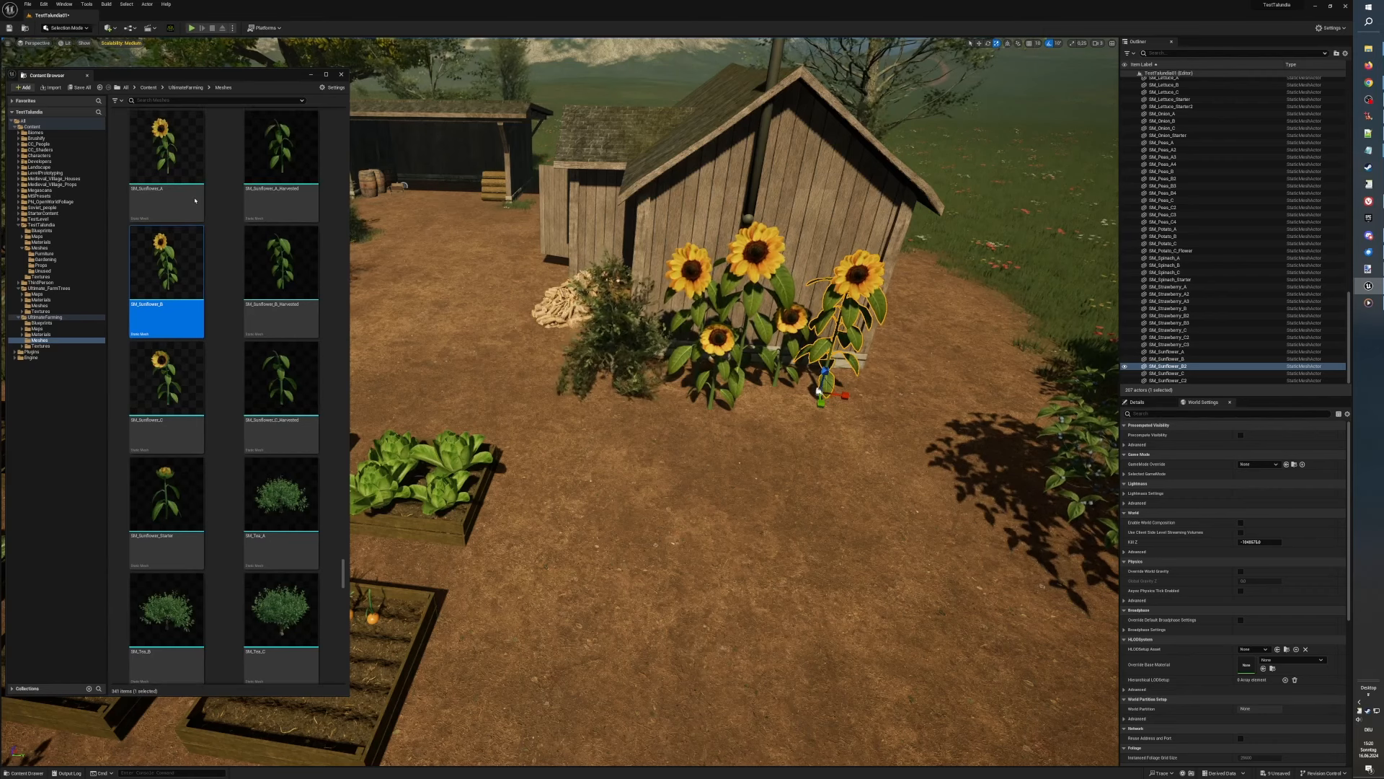
left_click(167, 151)
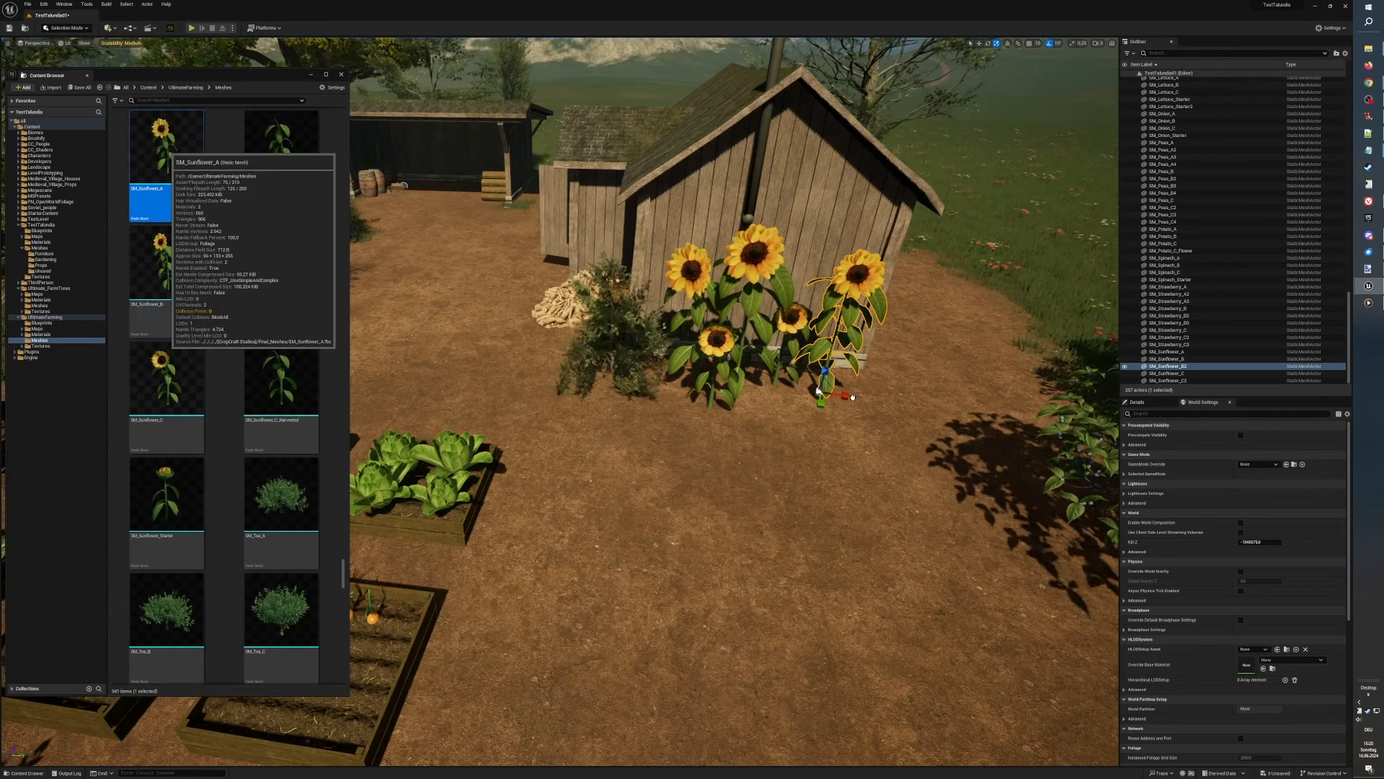
left_click_drag(852, 397, 854, 397)
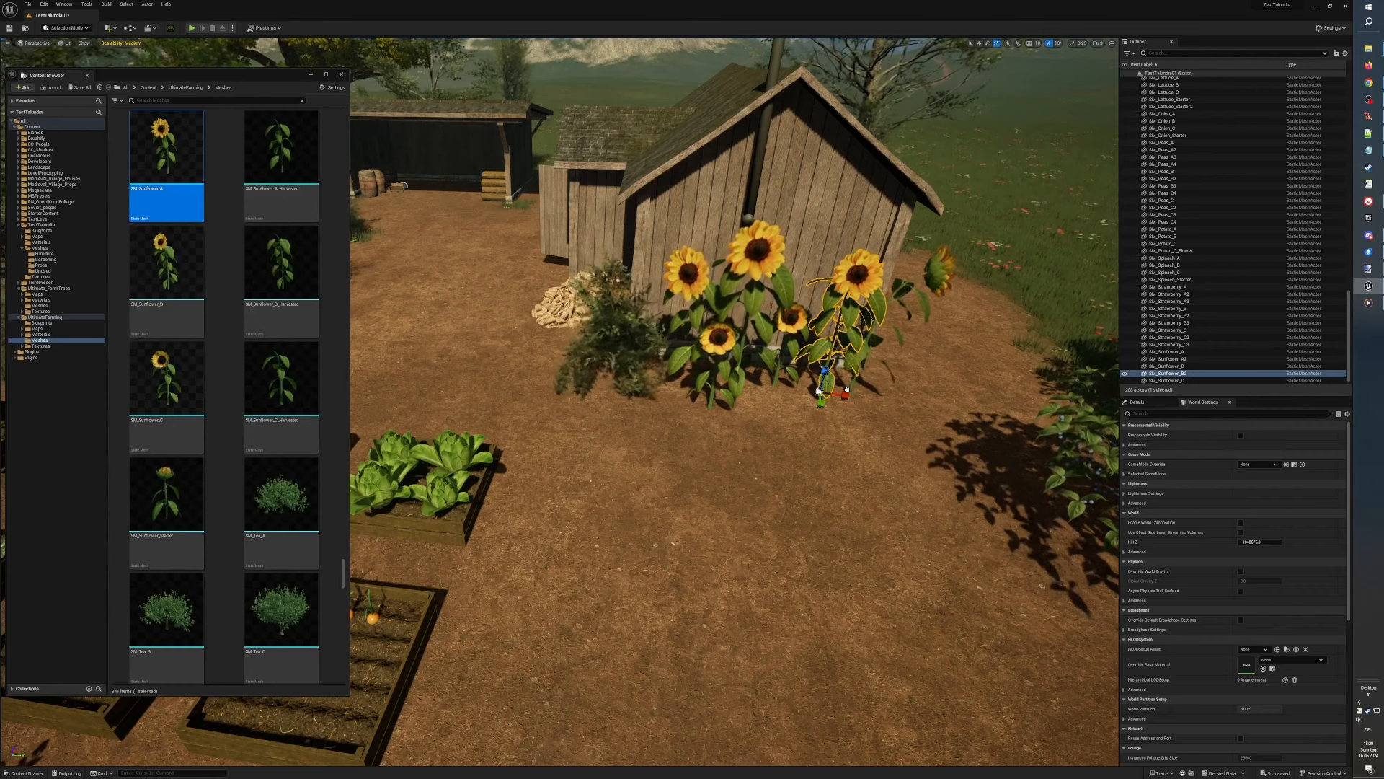
left_click(851, 400)
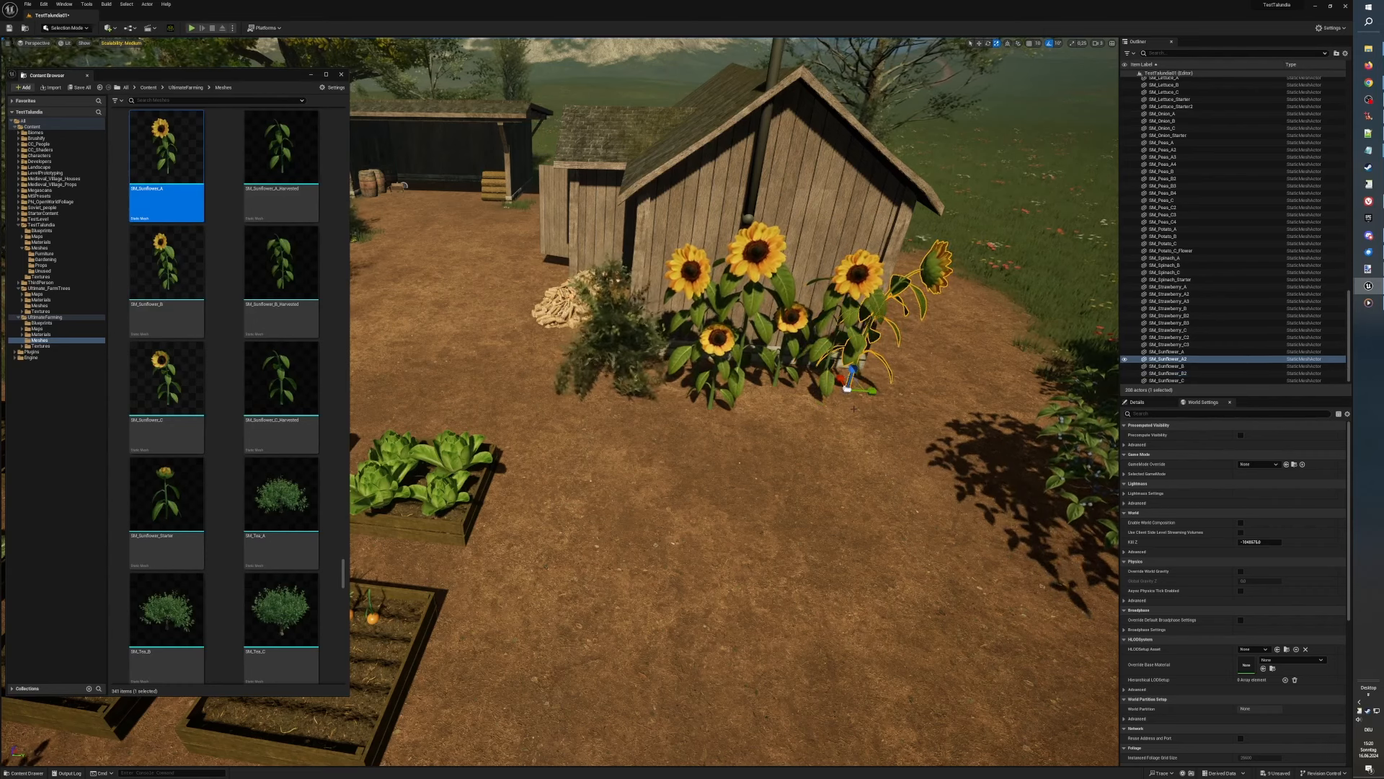
key("e")
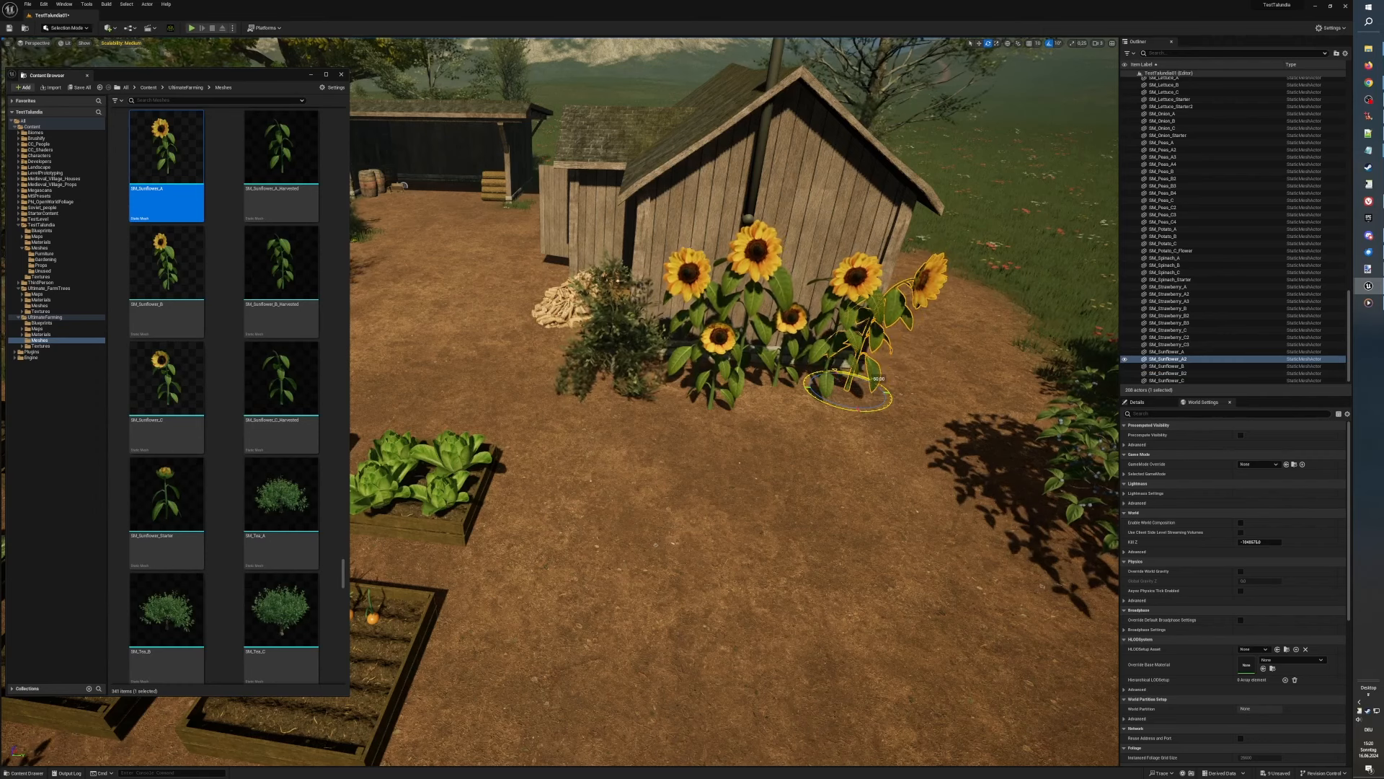
left_click_drag(878, 379, 903, 396)
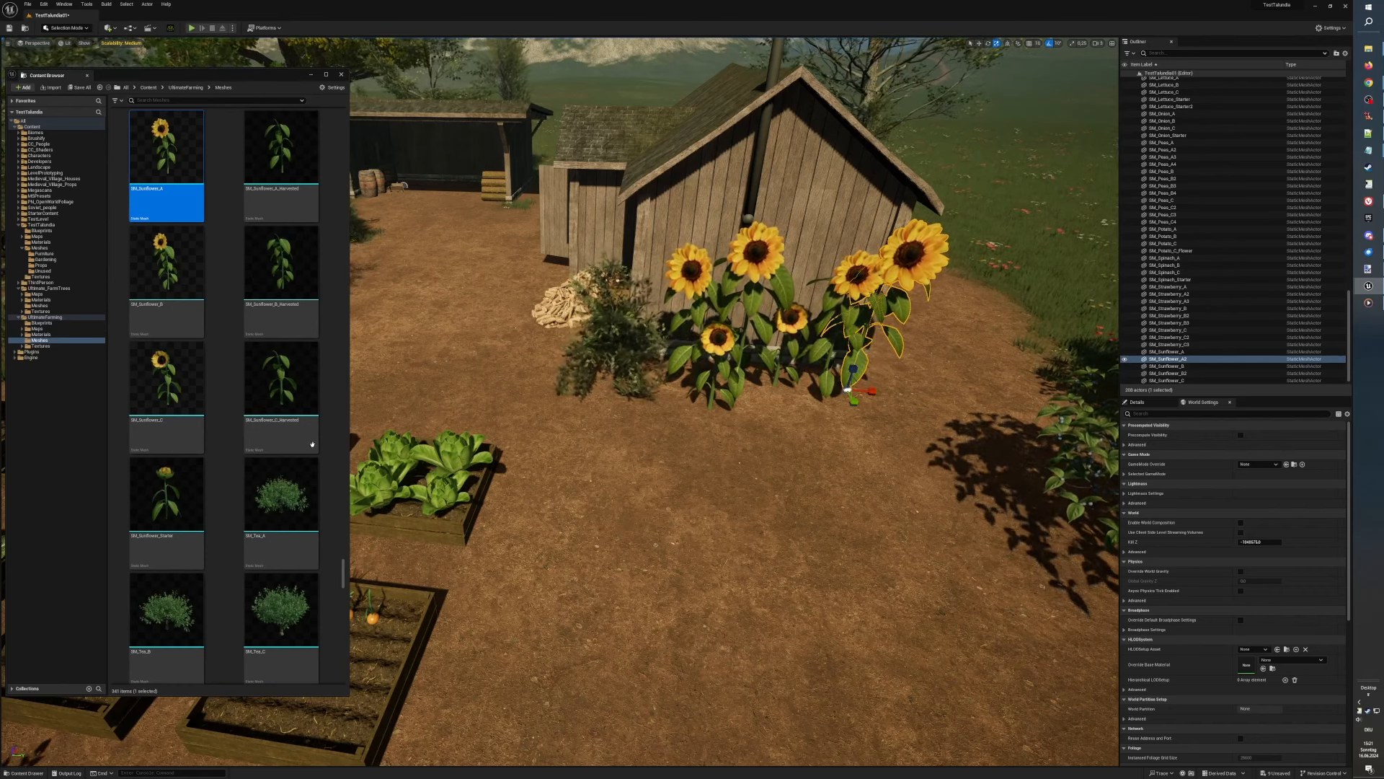
Step: Look over the planted beds and adjacent meadow, and browse the remaining UltimateFarming meshes
right_click_drag(692, 432, 557, 487)
scroll(558, 487, "down", 2)
scroll(557, 487, "down", 4)
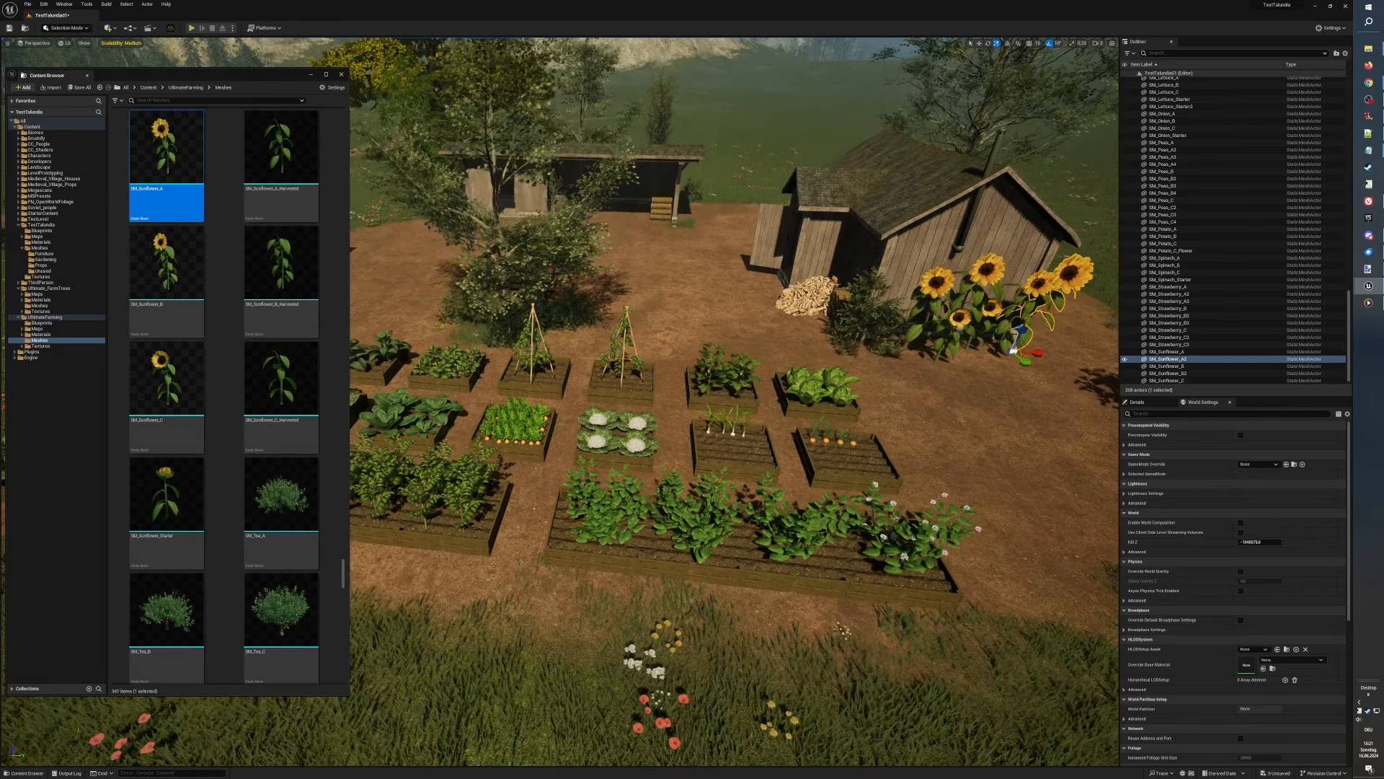
right_click_drag(557, 488, 719, 473)
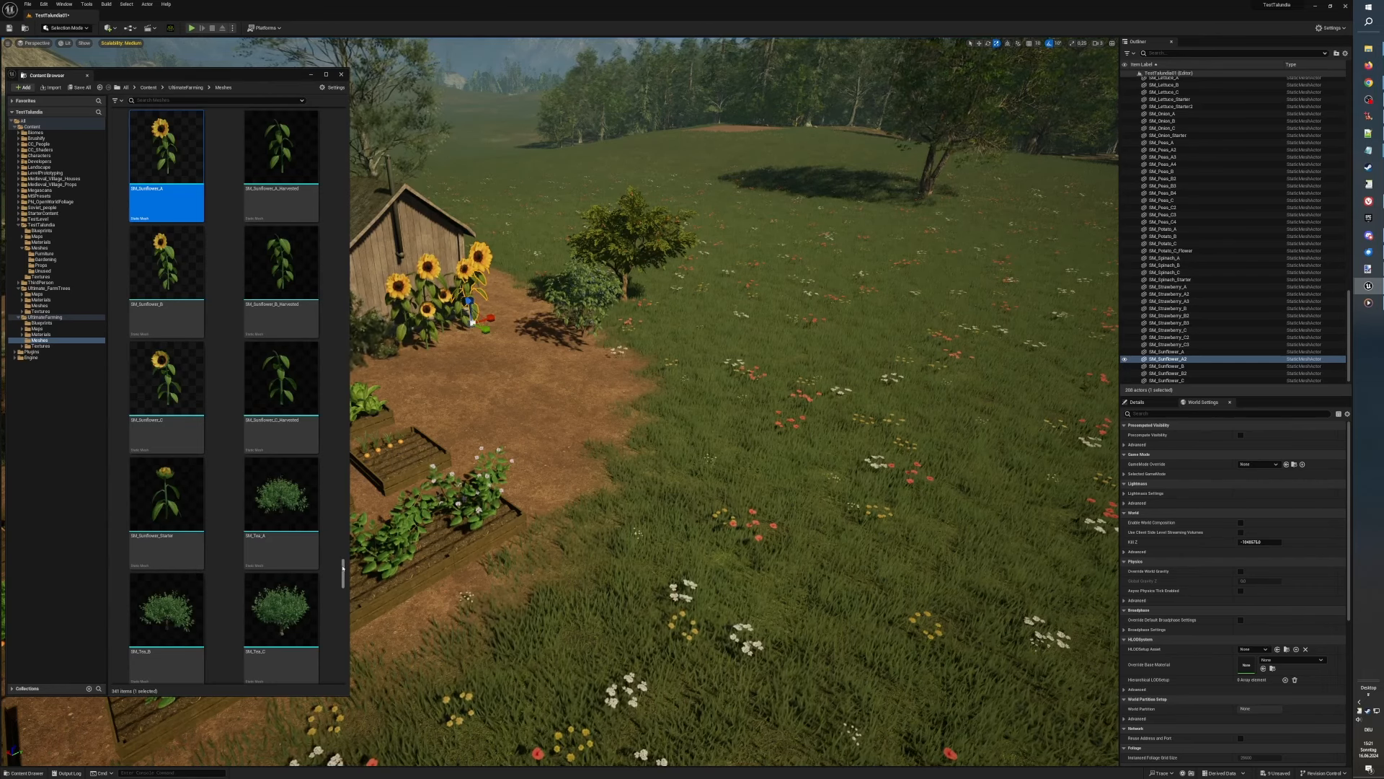
scroll(344, 571, "up", 2)
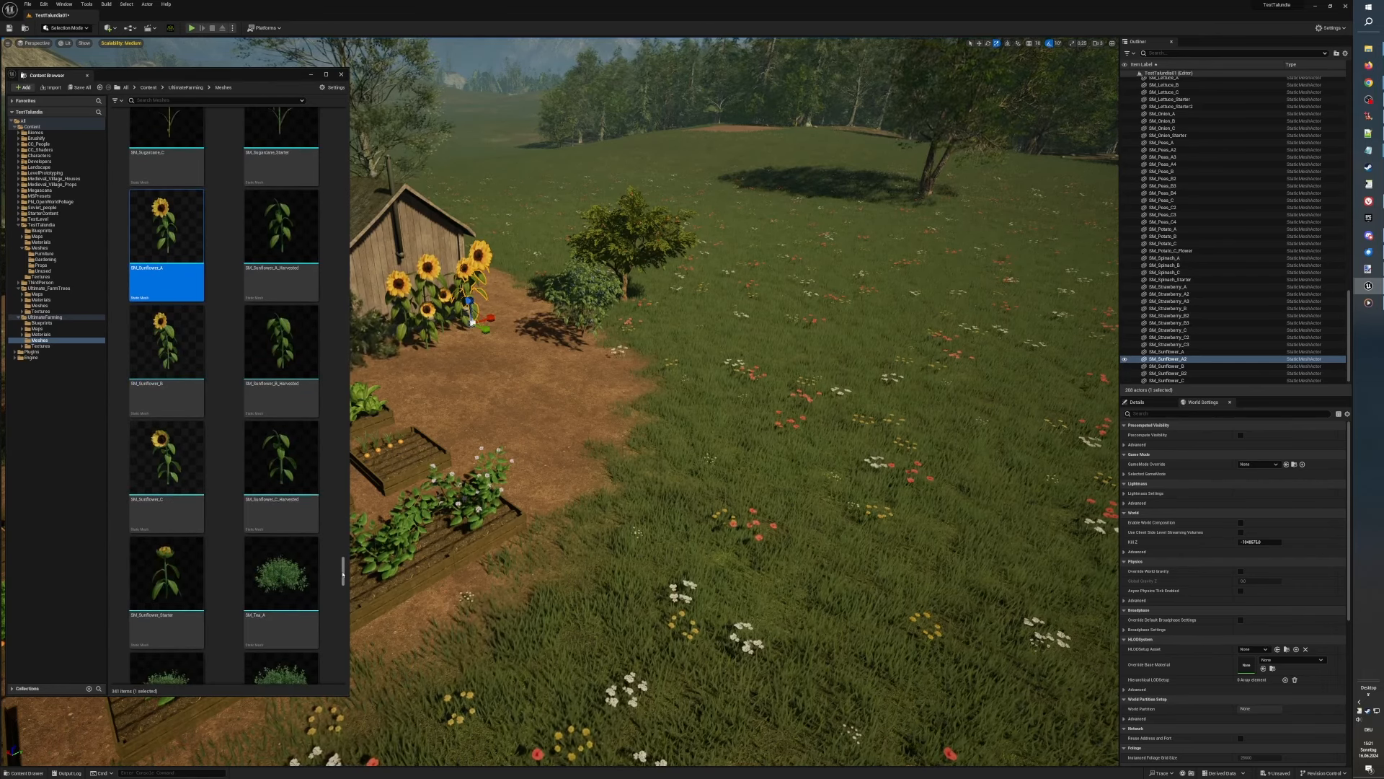
left_click_drag(343, 572, 340, 589)
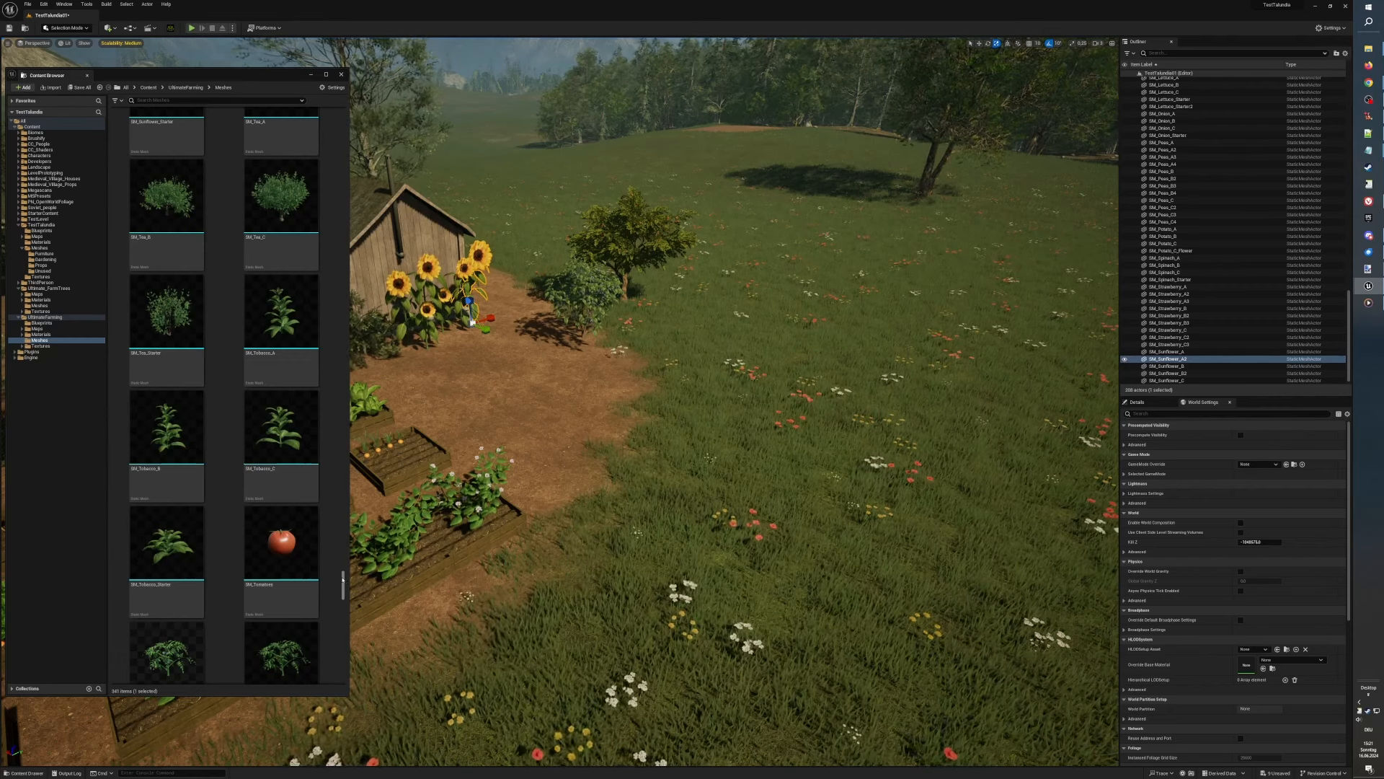
left_click_drag(343, 579, 341, 654)
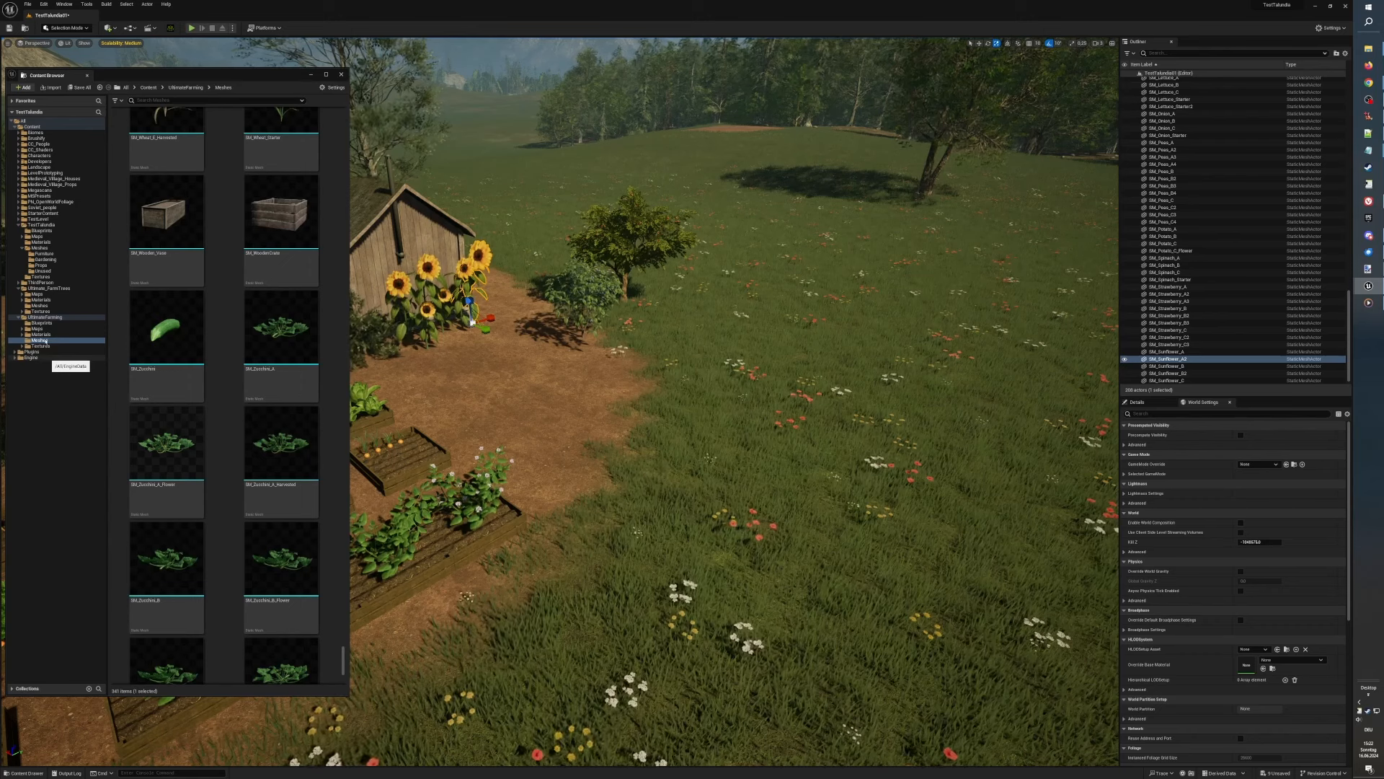
Step: Open the Ultimate_FarmTrees Meshes folder and place SM_WalnutTree_01 in the open meadow beyond the farmyard
left_click(40, 305)
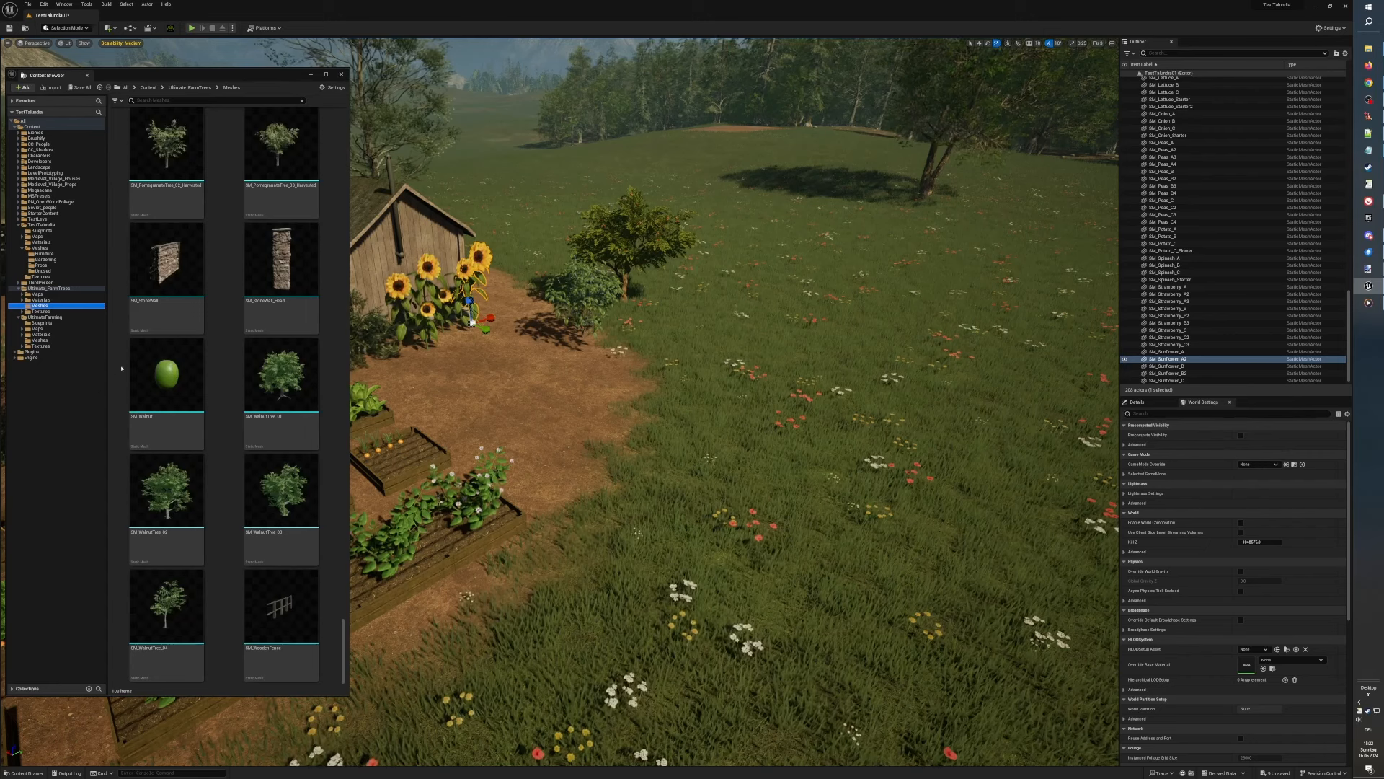
mouse_move(264, 145)
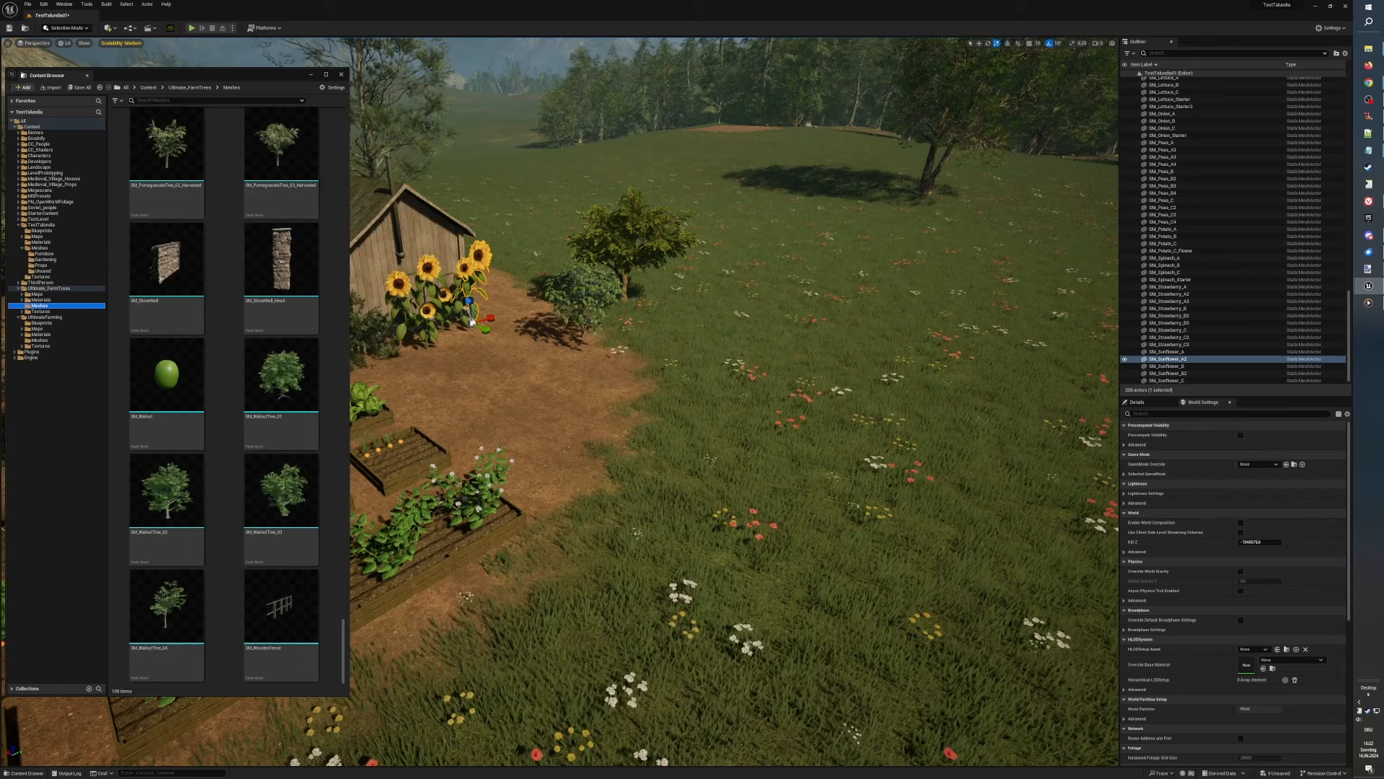
scroll(478, 403, "down", 6)
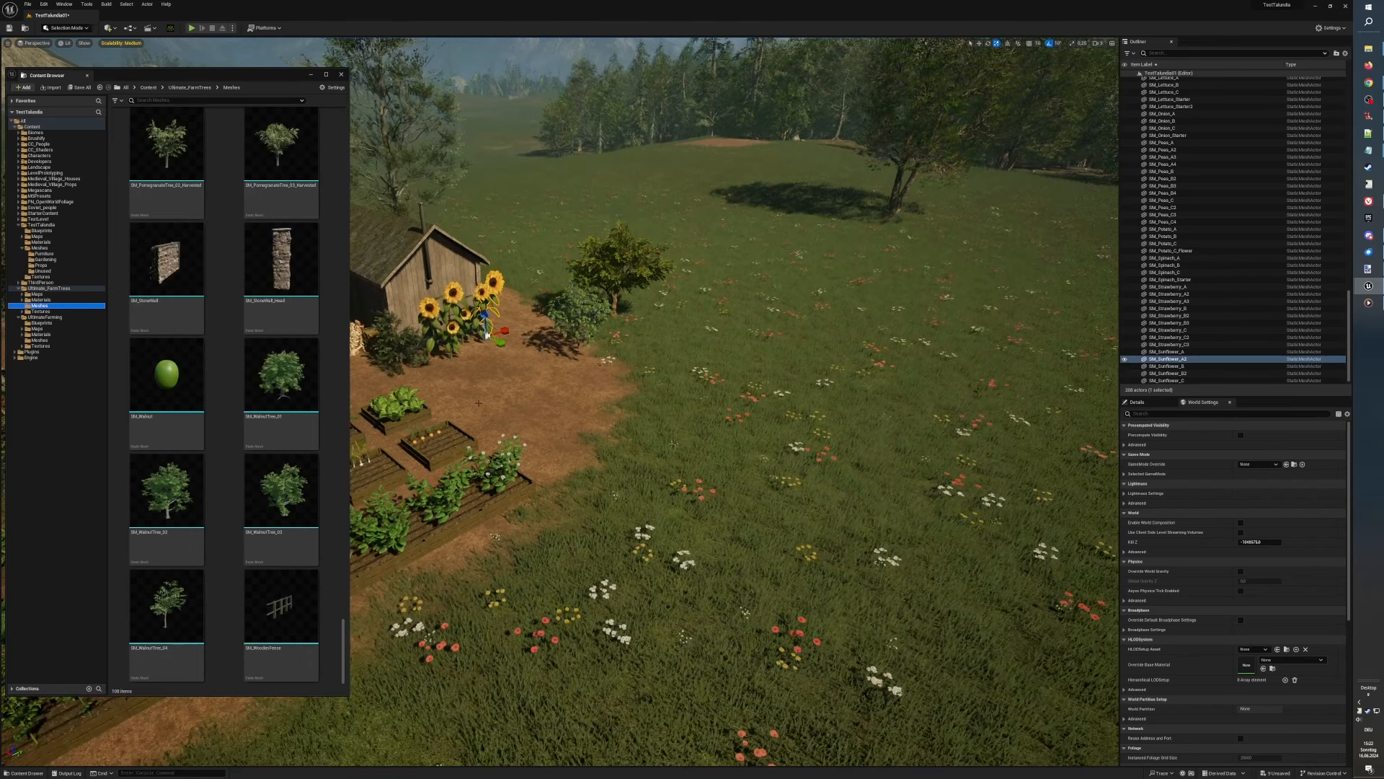
right_click_drag(478, 403, 545, 417)
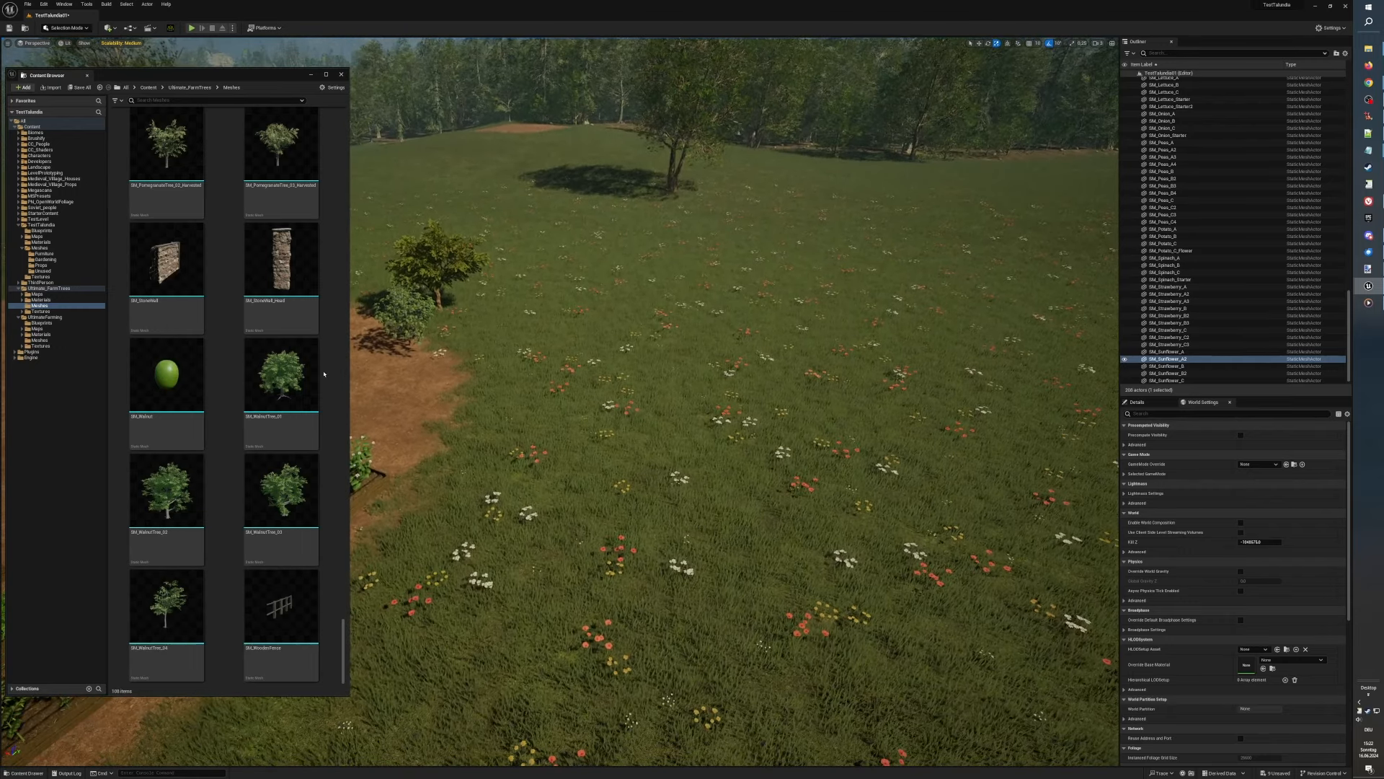
left_click(276, 375)
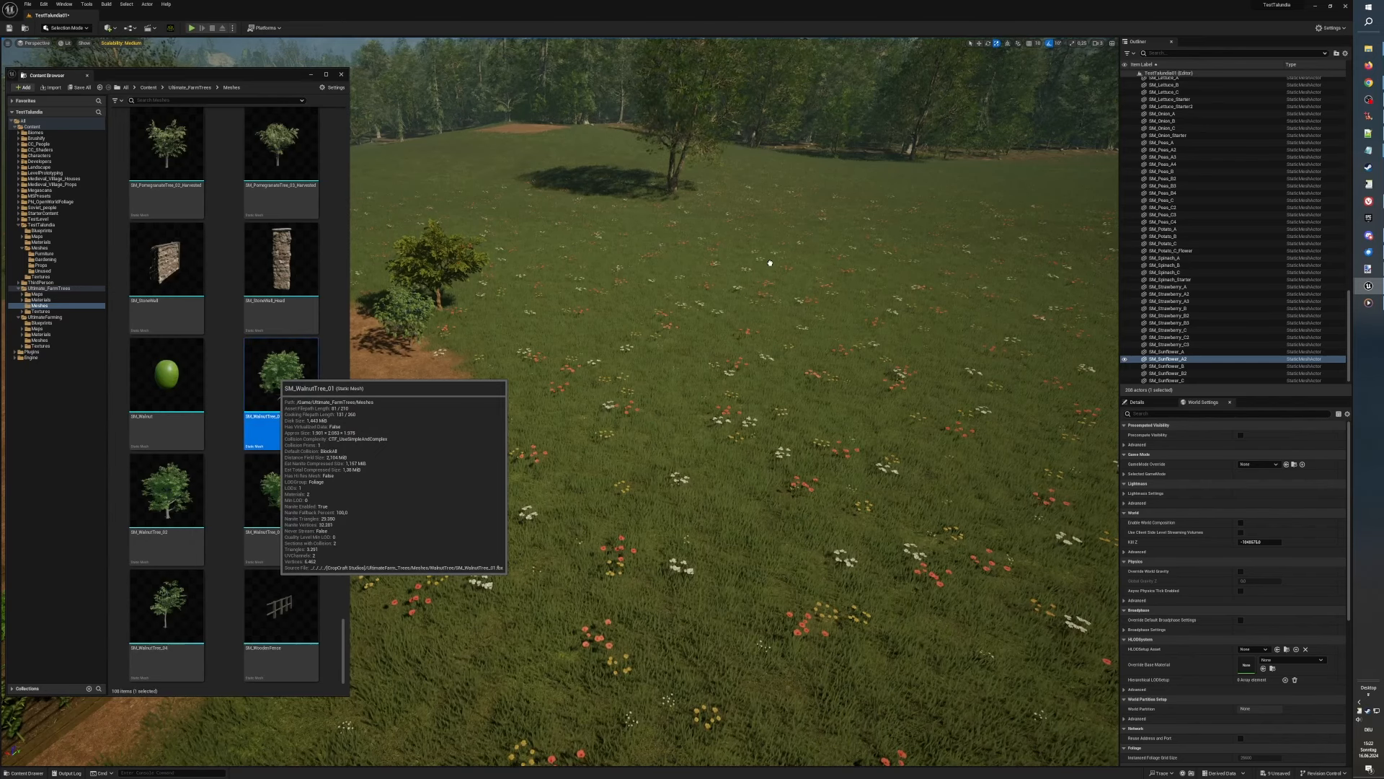
left_click_drag(770, 263, 811, 263)
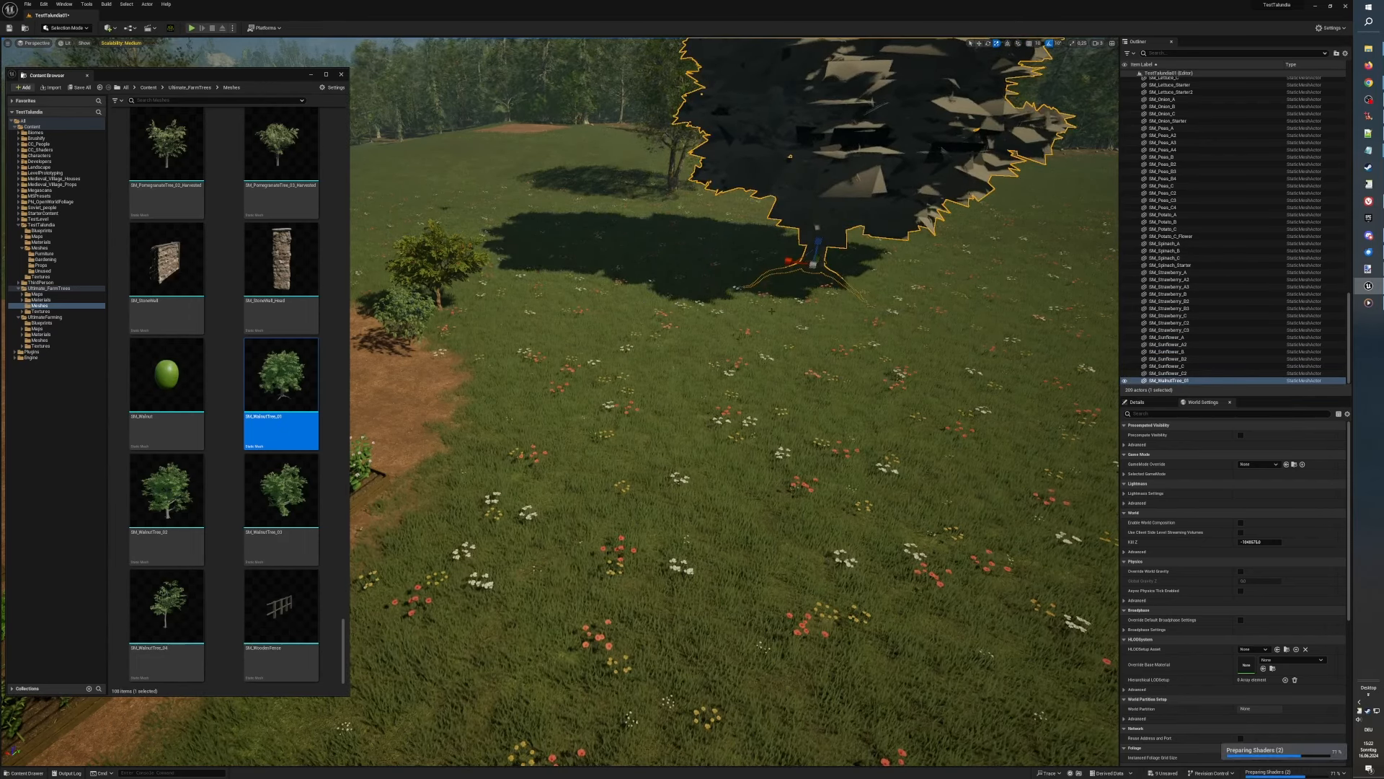
scroll(772, 310, "down", 3)
scroll(773, 312, "down", 5)
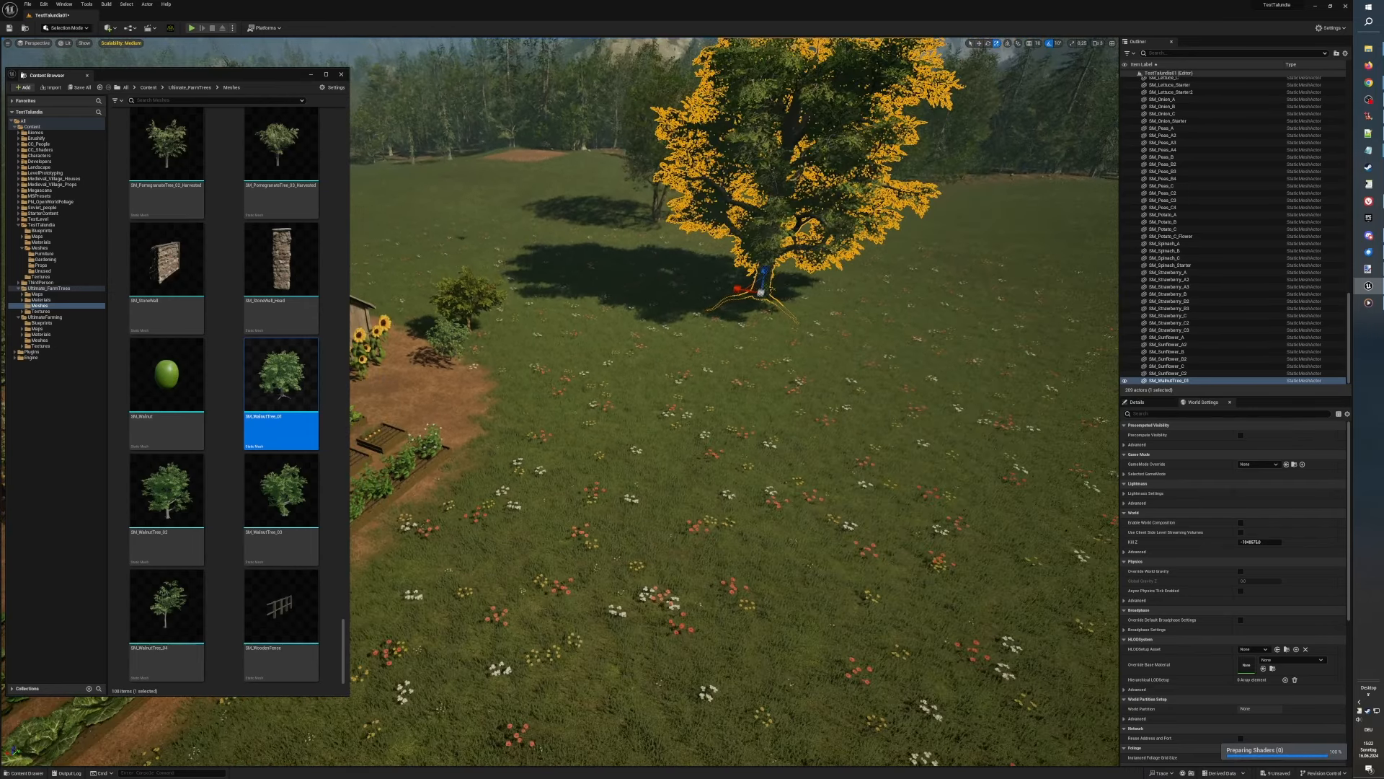
scroll(772, 311, "down", 5)
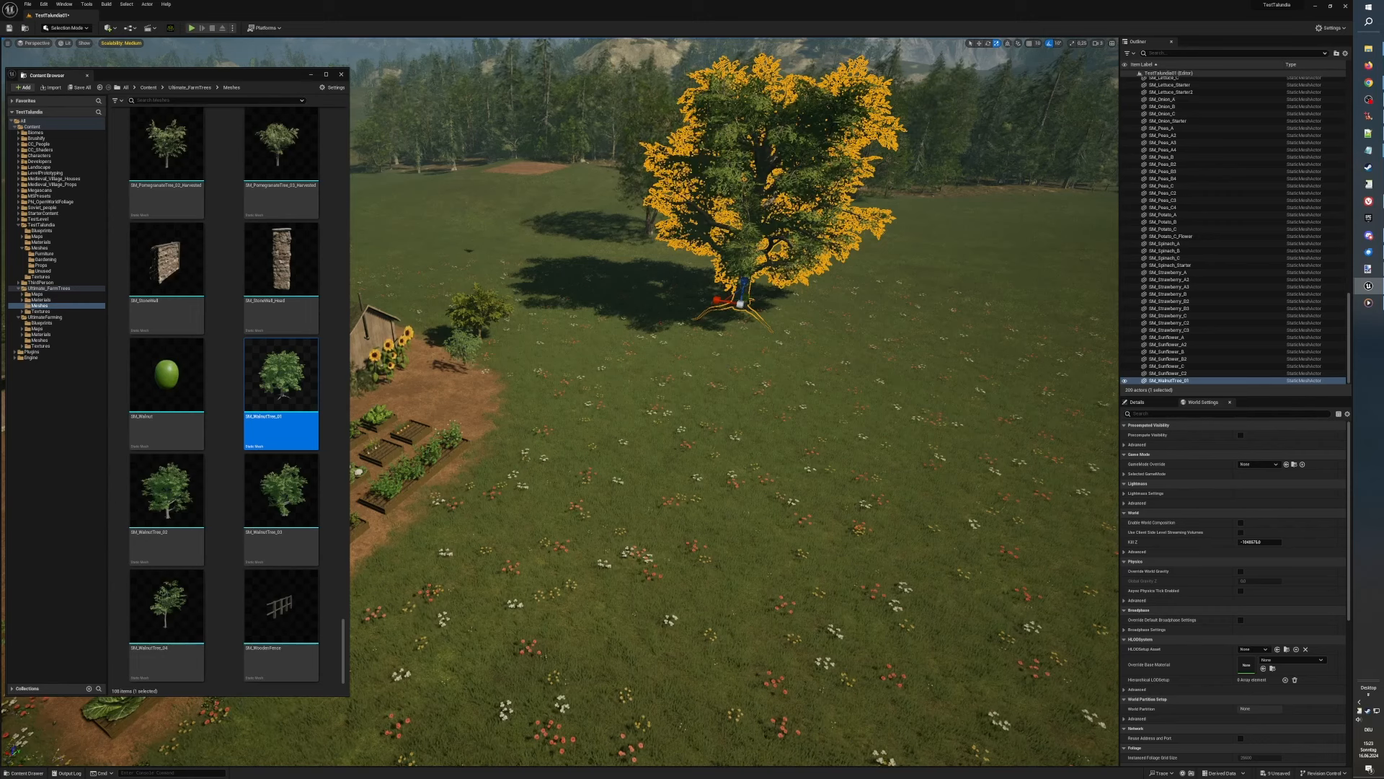
Step: Find the pear tree meshes and place SM_PearTree_03 on the grass beside the small tree at the farmyard's edge
left_click_drag(343, 631, 343, 574)
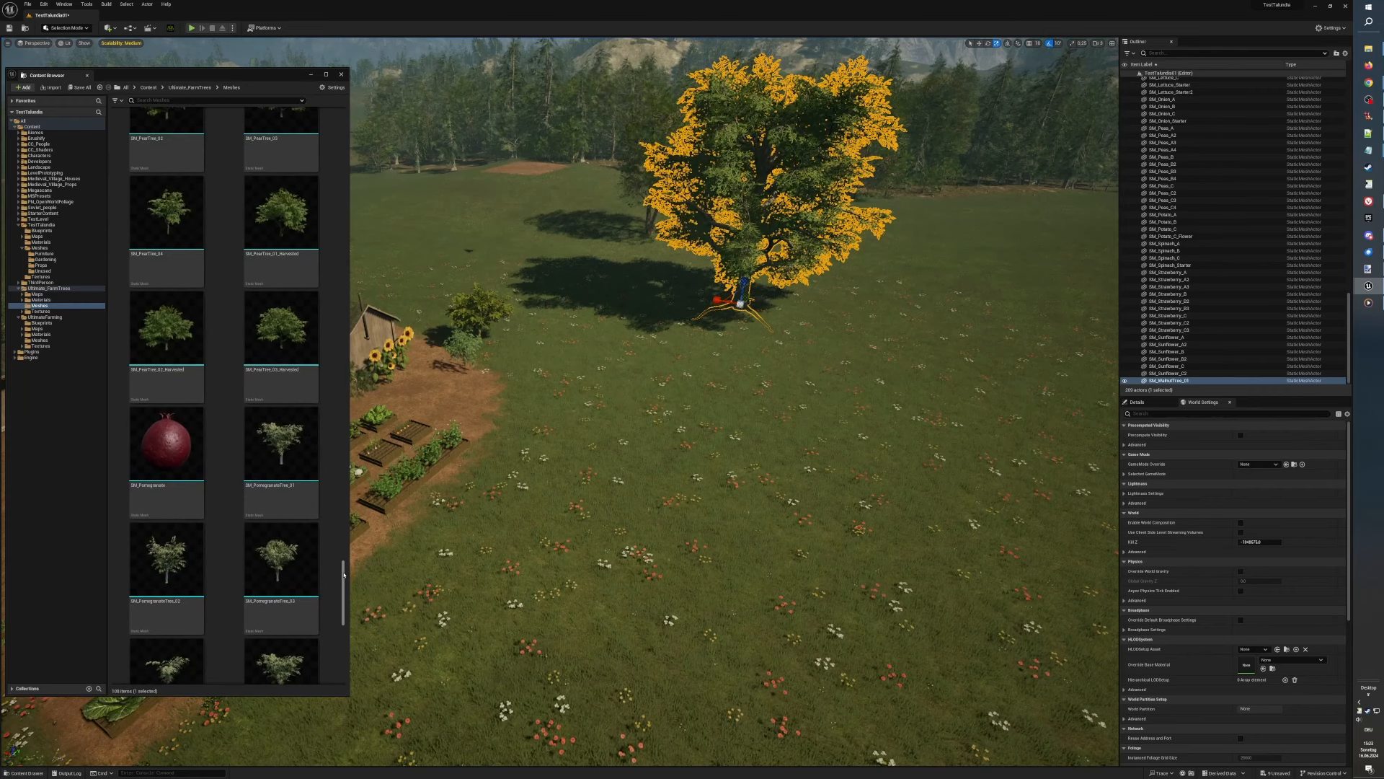
scroll(344, 575, "up", 1)
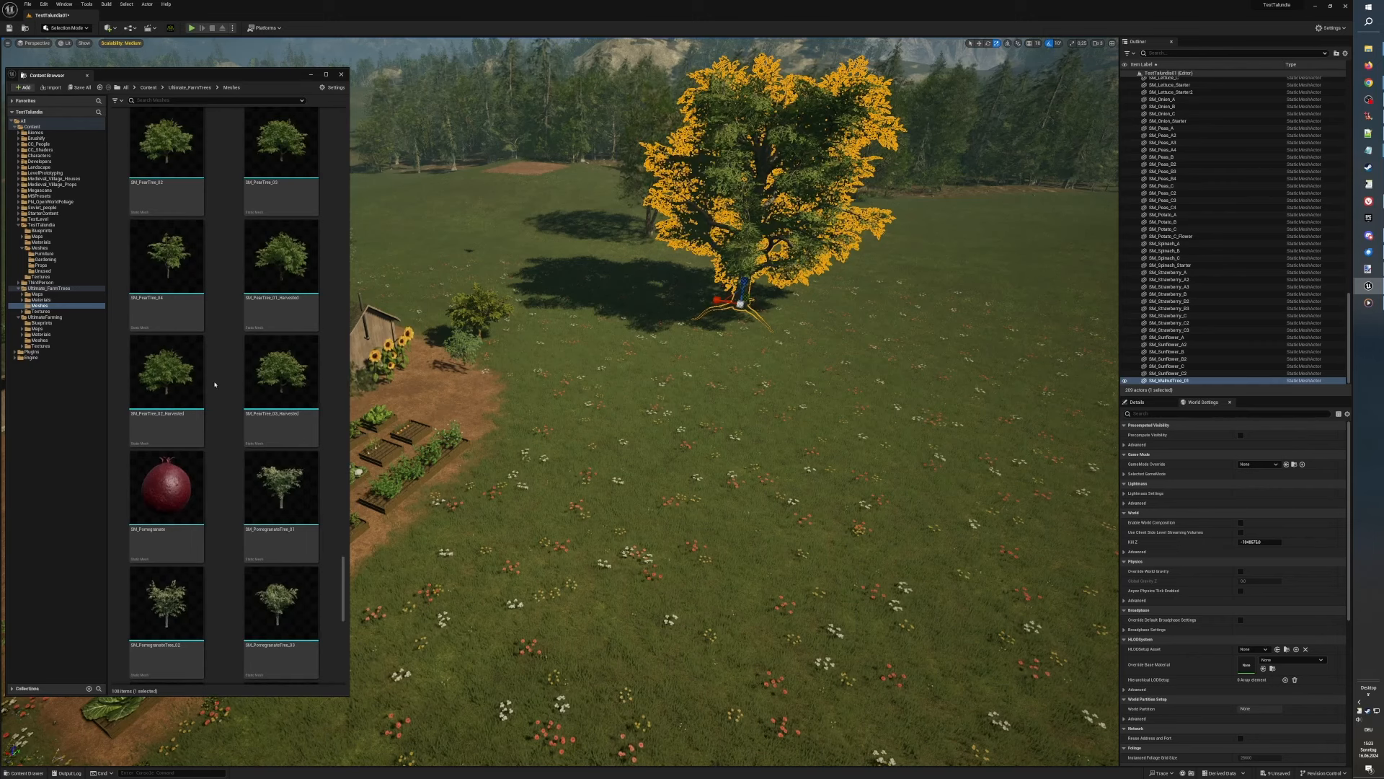
mouse_move(158, 369)
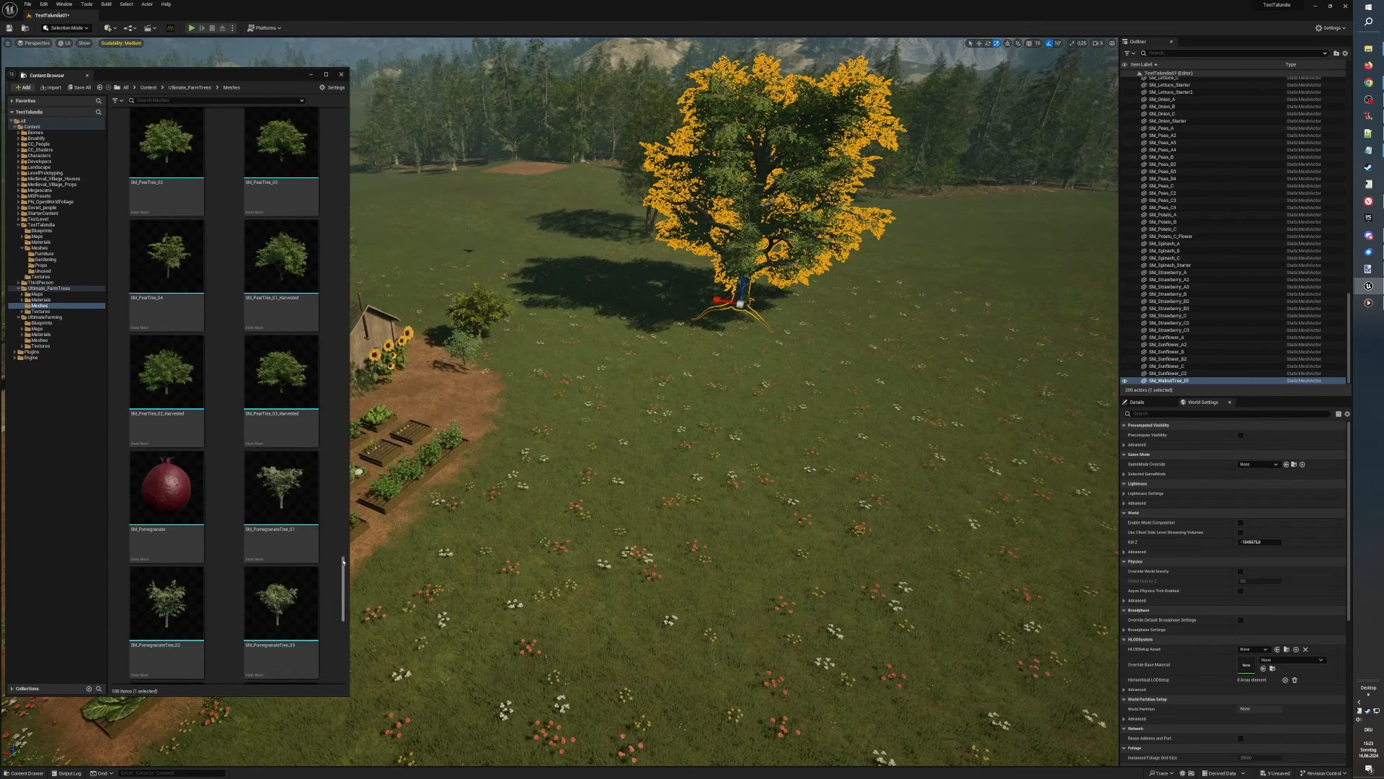
scroll(343, 565, "up", 3)
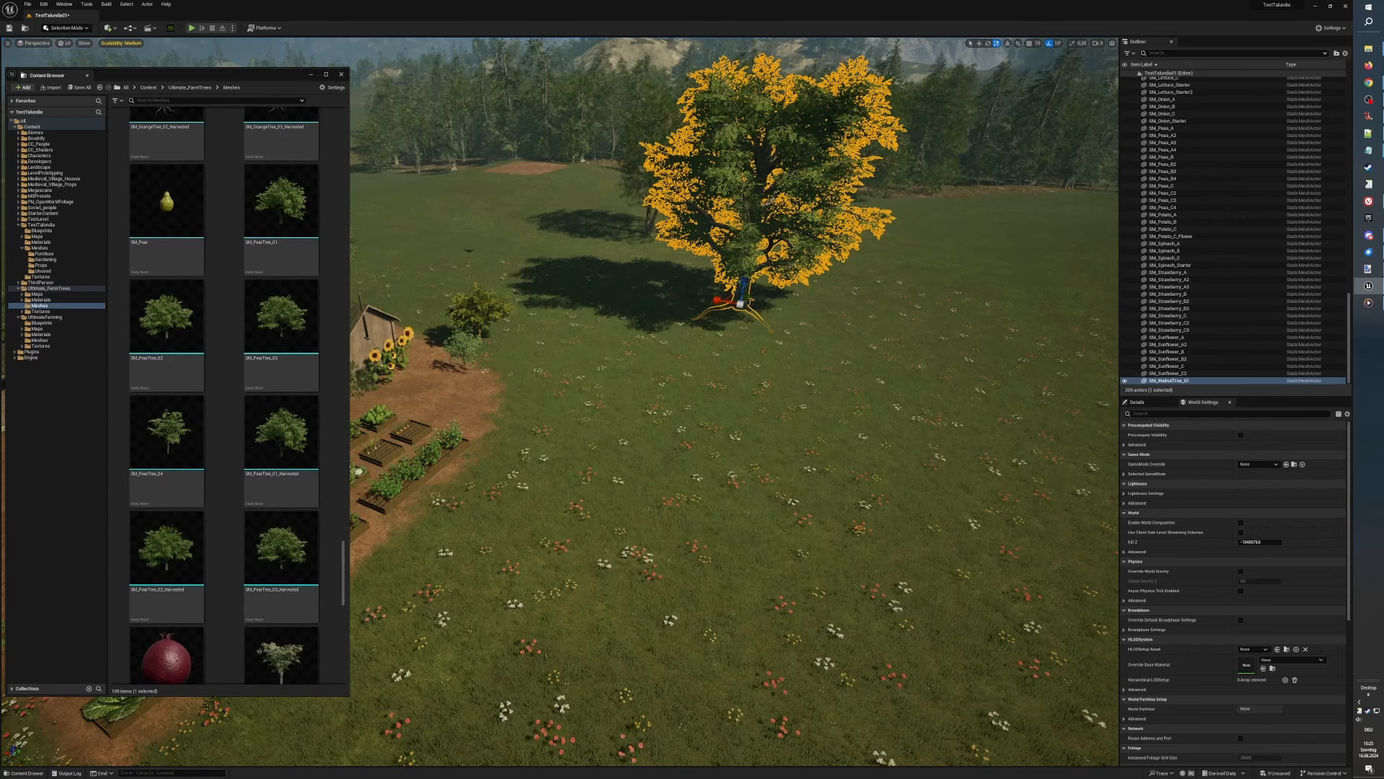
left_click(288, 329)
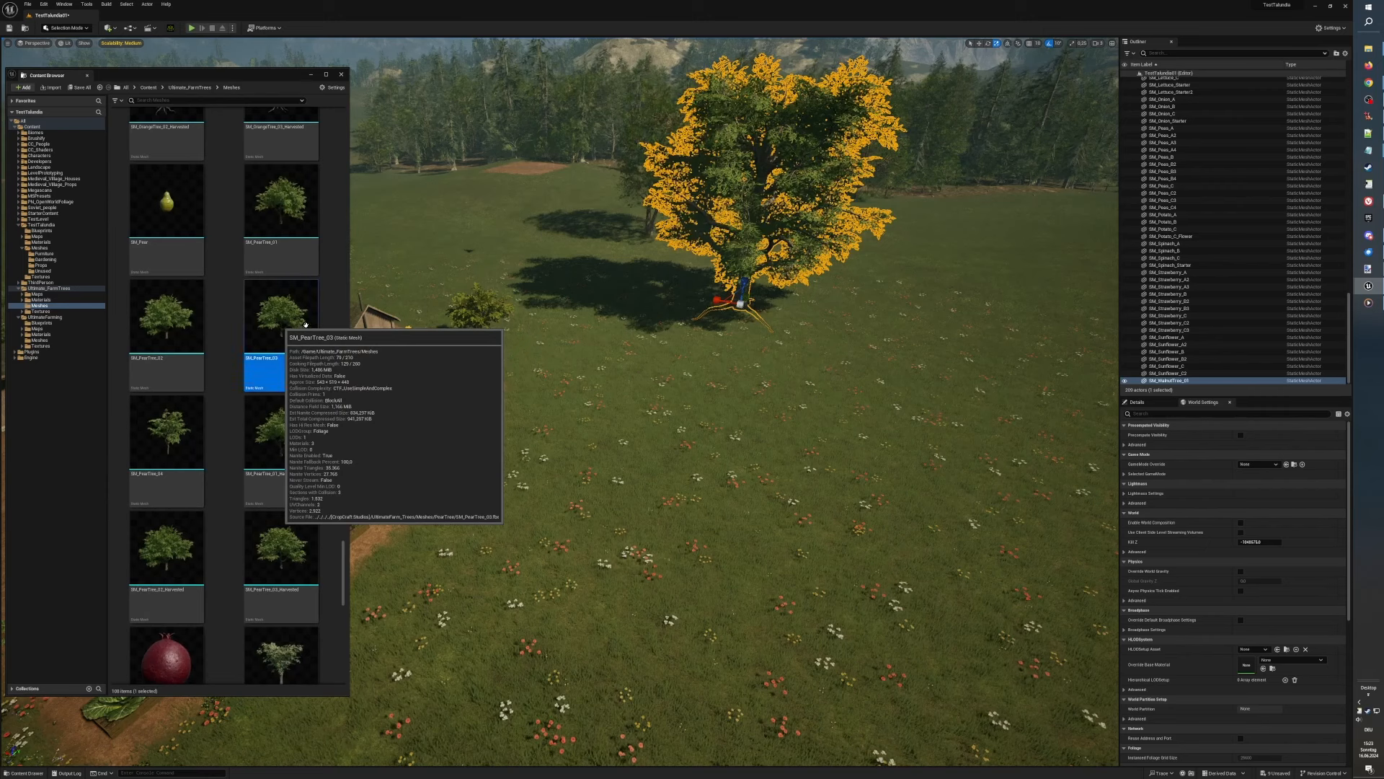
left_click_drag(535, 333, 537, 320)
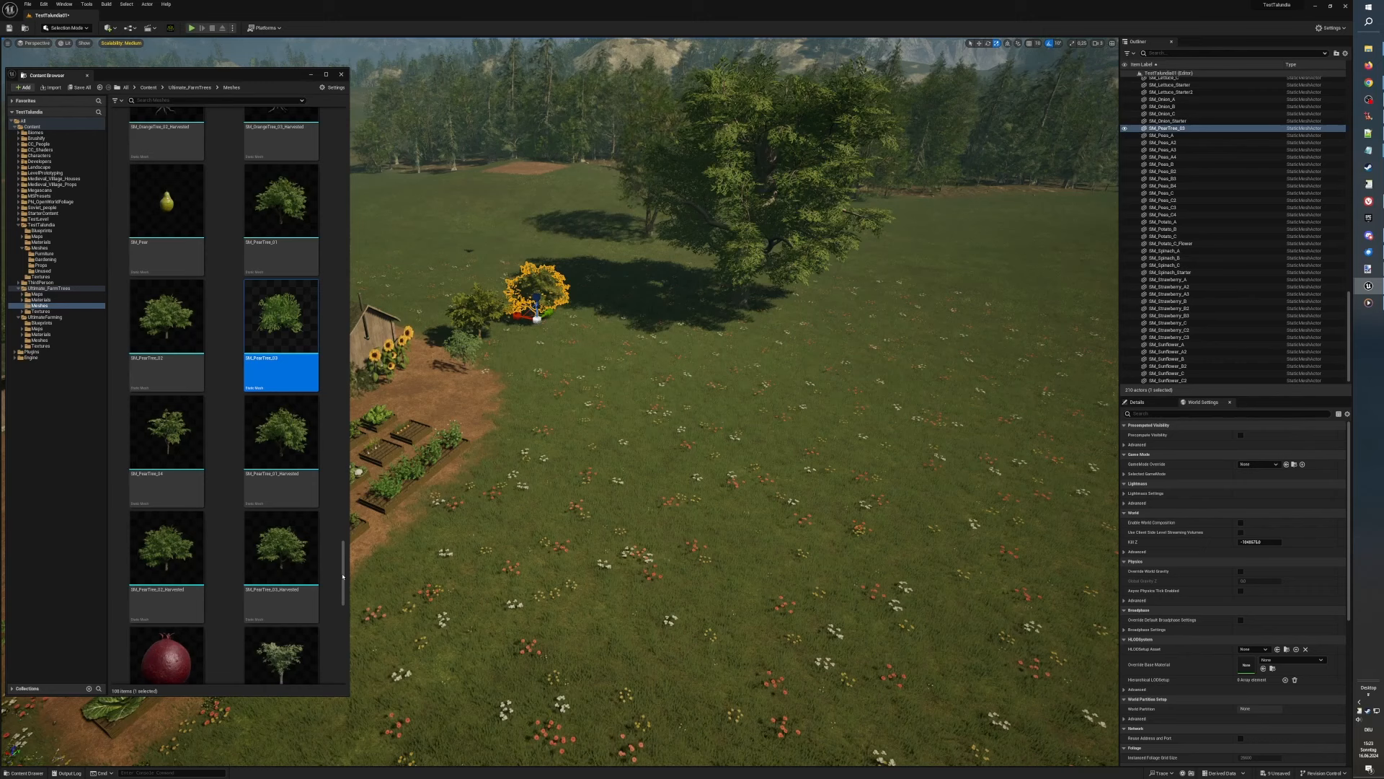
Step: Find SM_FigTree_03, place it near the pear tree and move it onto the grass behind the small trees
left_click_drag(343, 576, 359, 358)
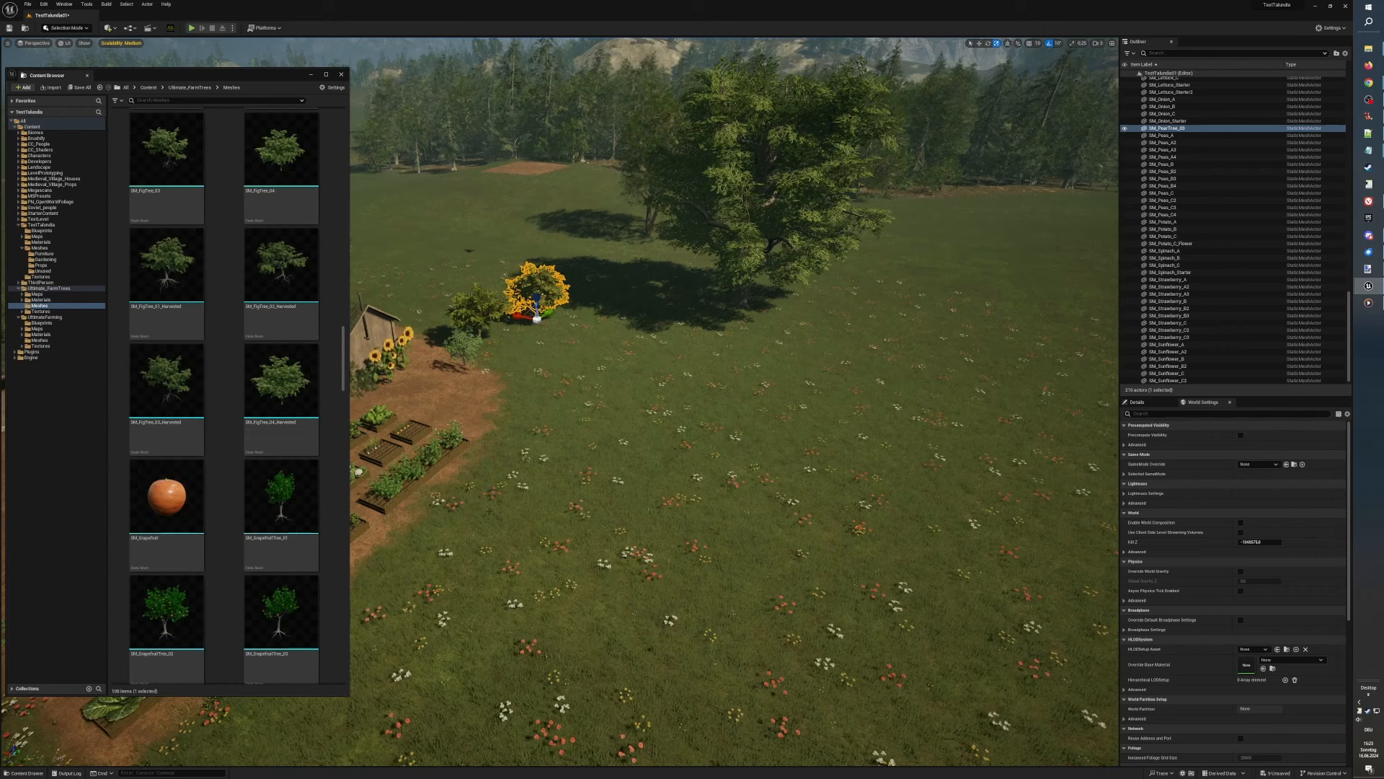
left_click(167, 156)
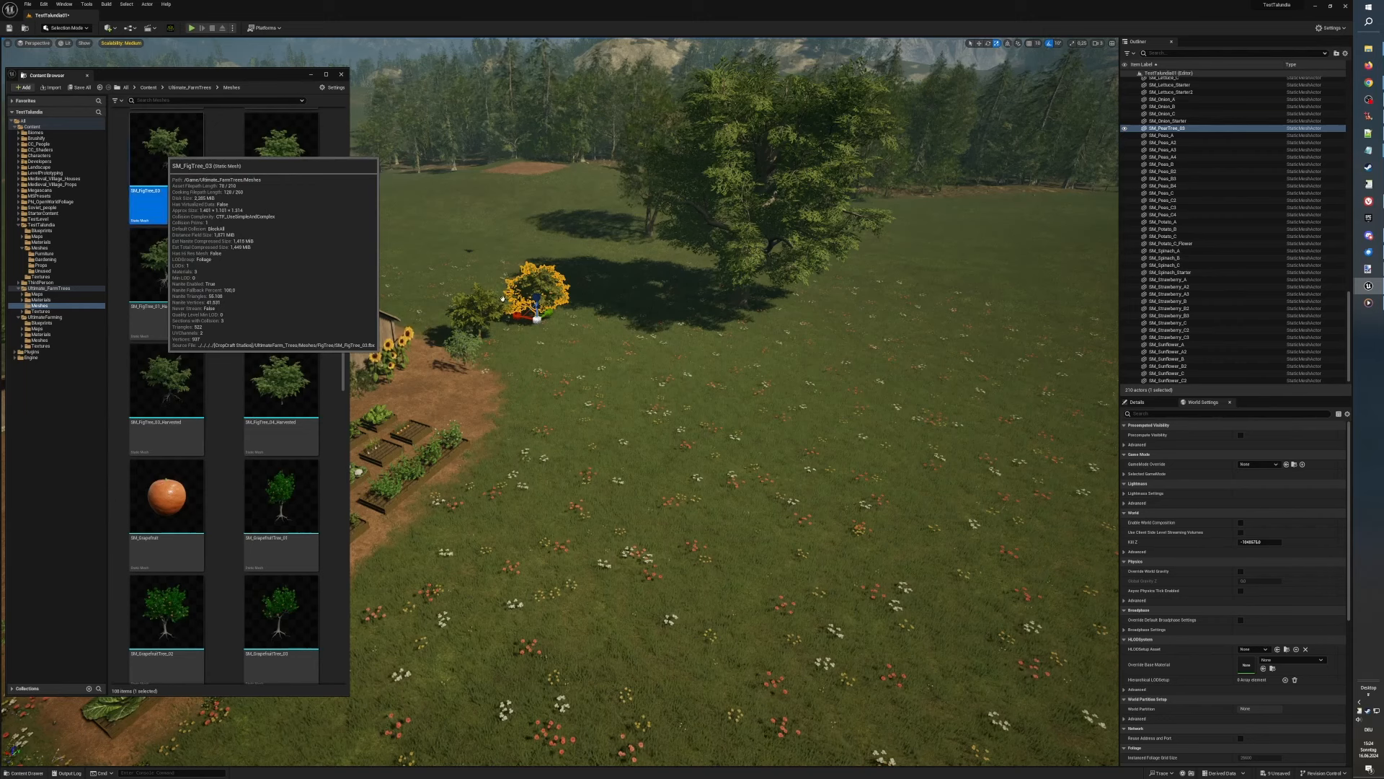
left_click_drag(585, 334, 606, 338)
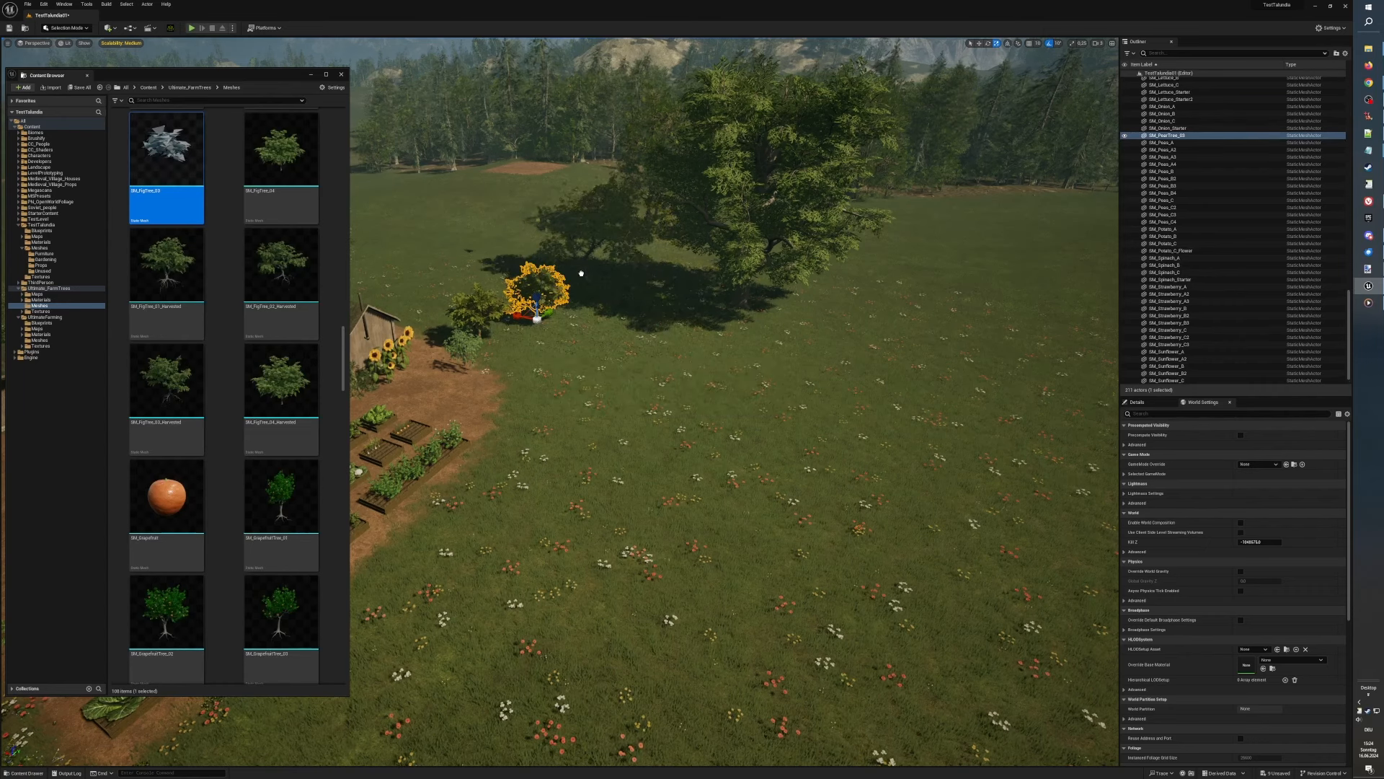
left_click_drag(569, 261, 501, 269)
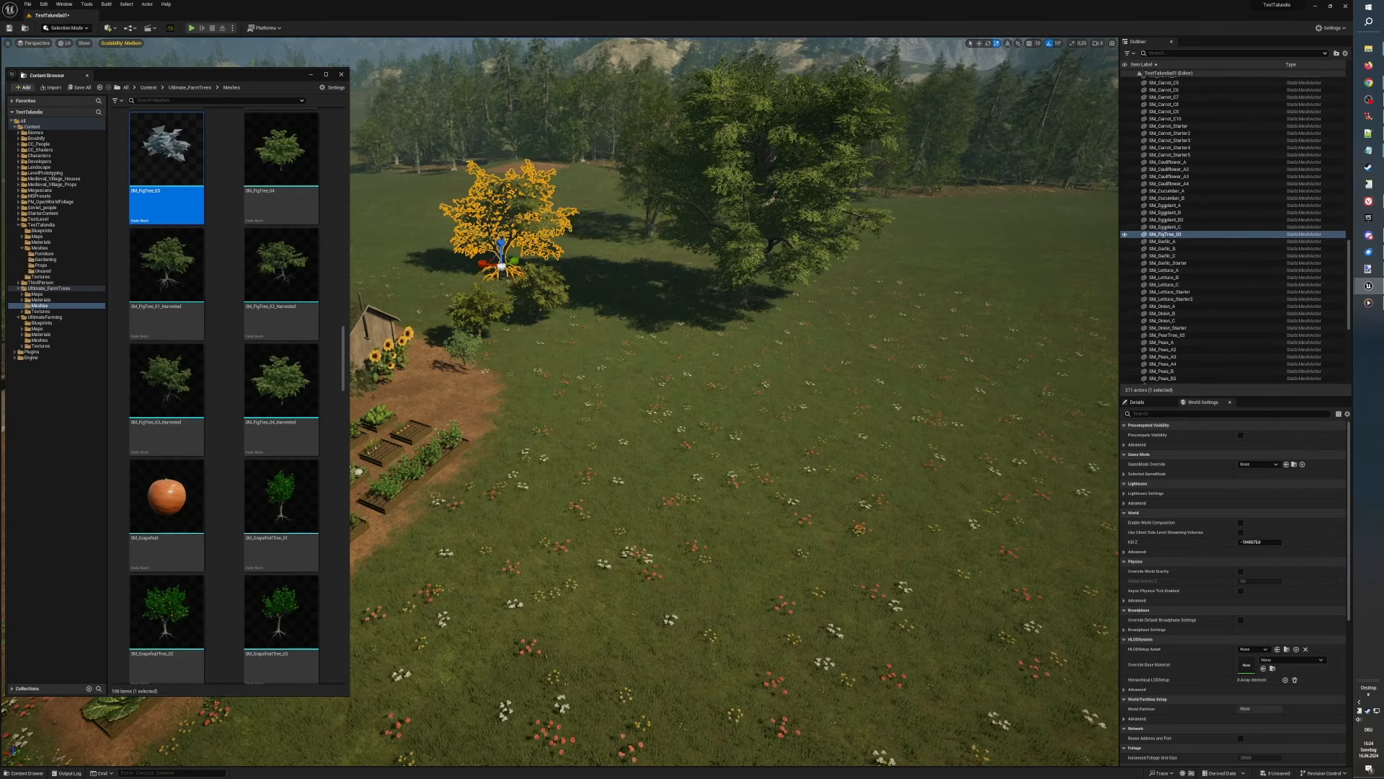
Step: Find the cherry tree meshes, place SM_CherryTree_04 on the grass and move it to the farmyard's edge beside the small bush
left_click_drag(346, 374, 342, 287)
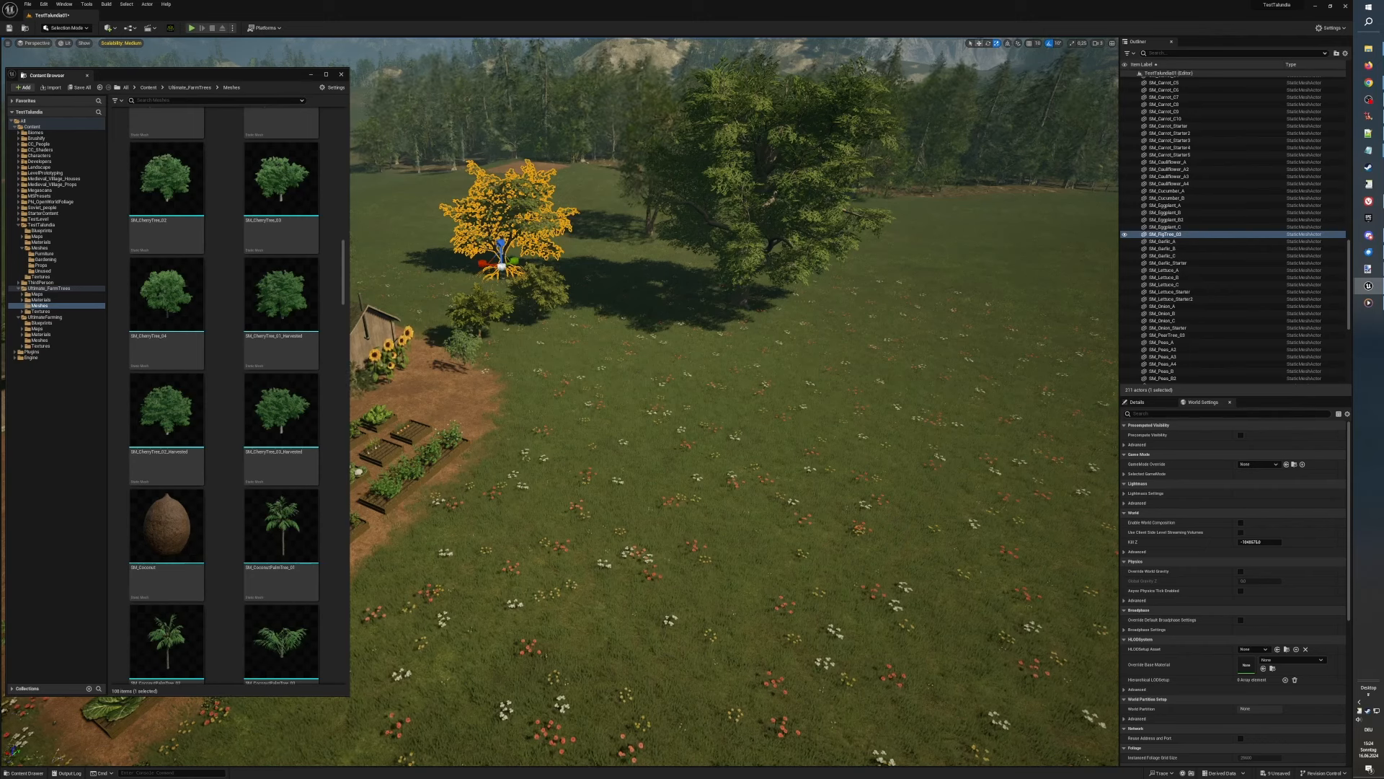
left_click(980, 43)
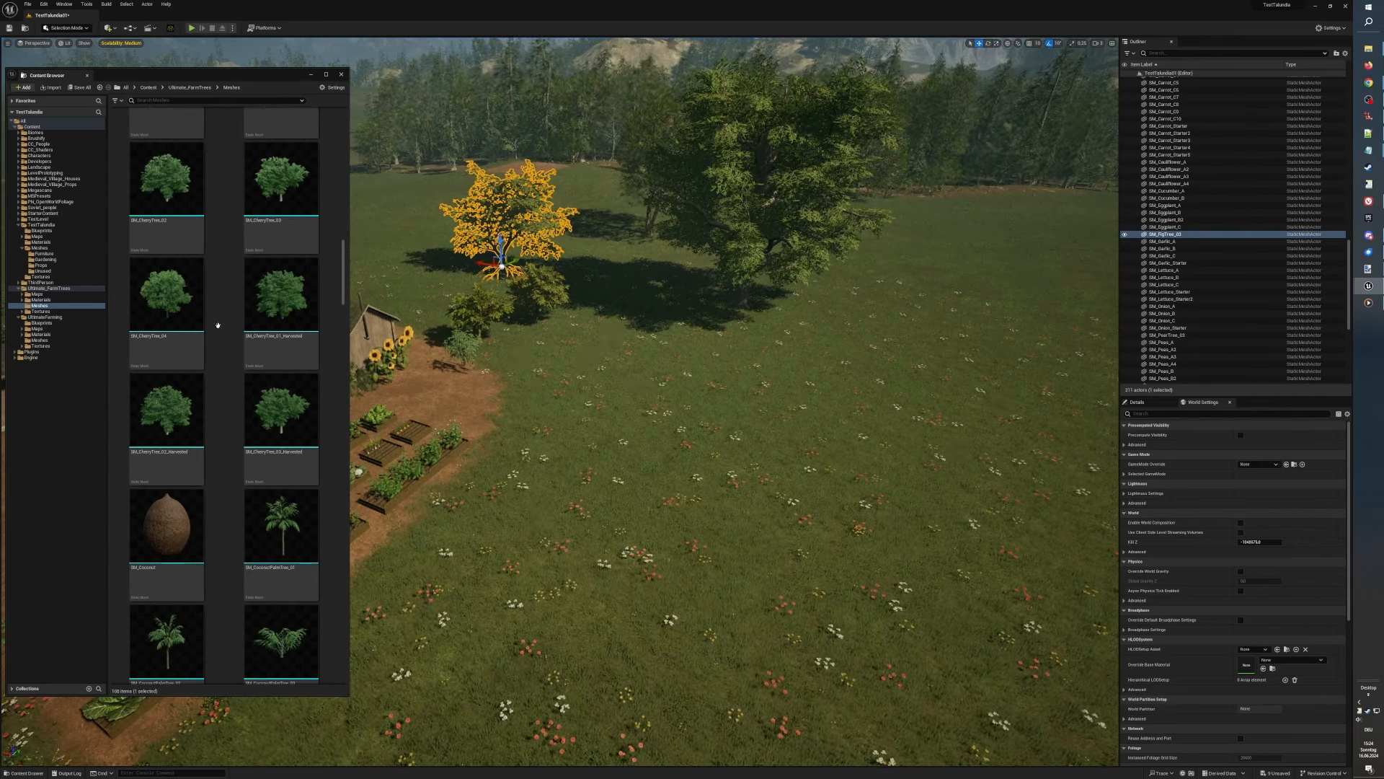
mouse_move(166, 299)
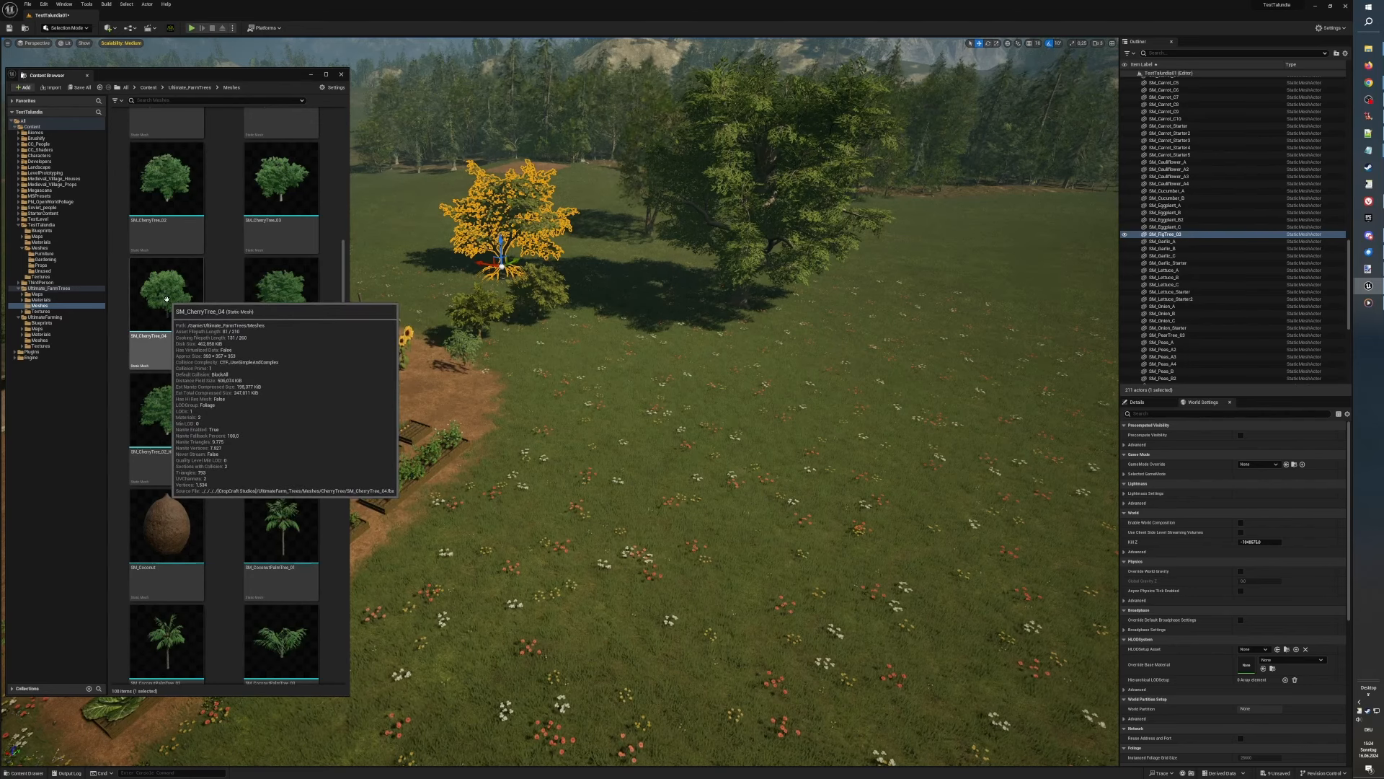
left_click_drag(600, 355, 613, 338)
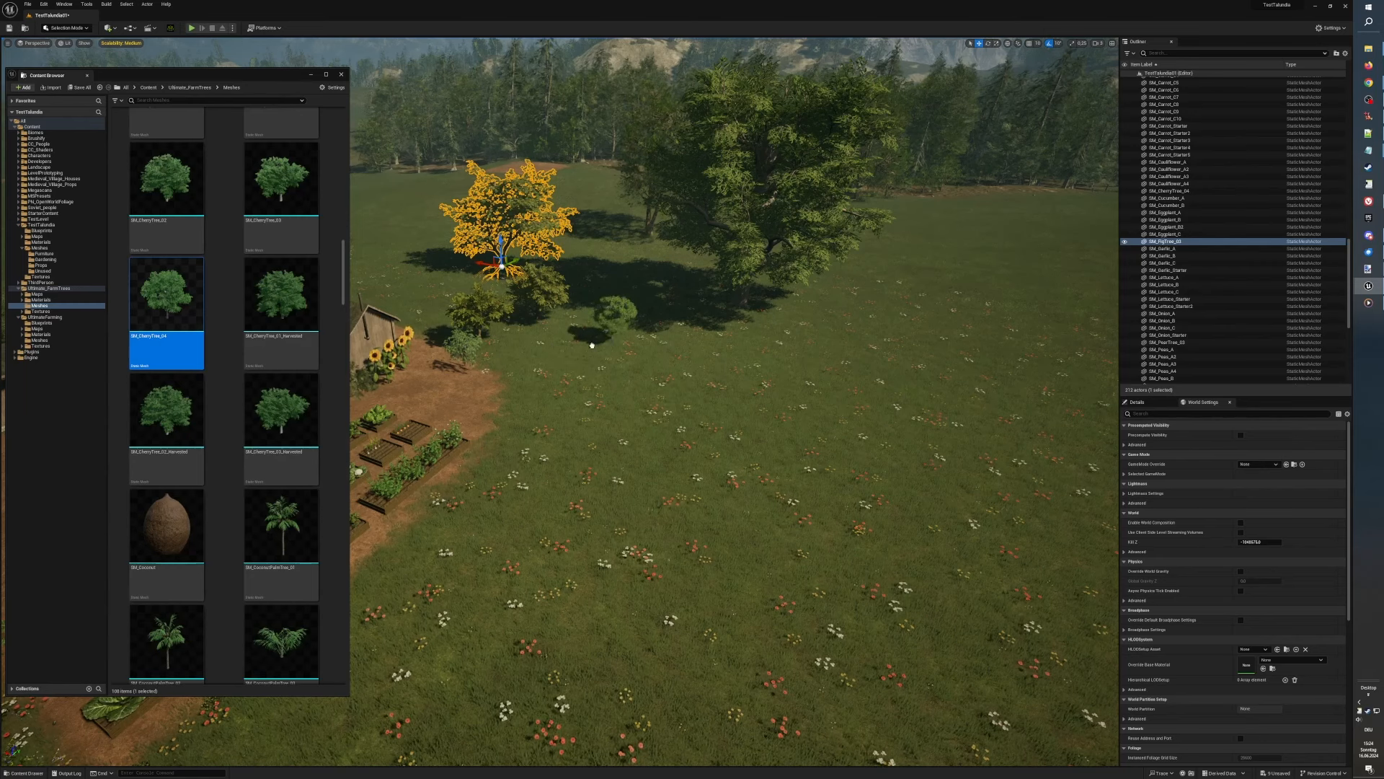
left_click_drag(526, 368, 520, 375)
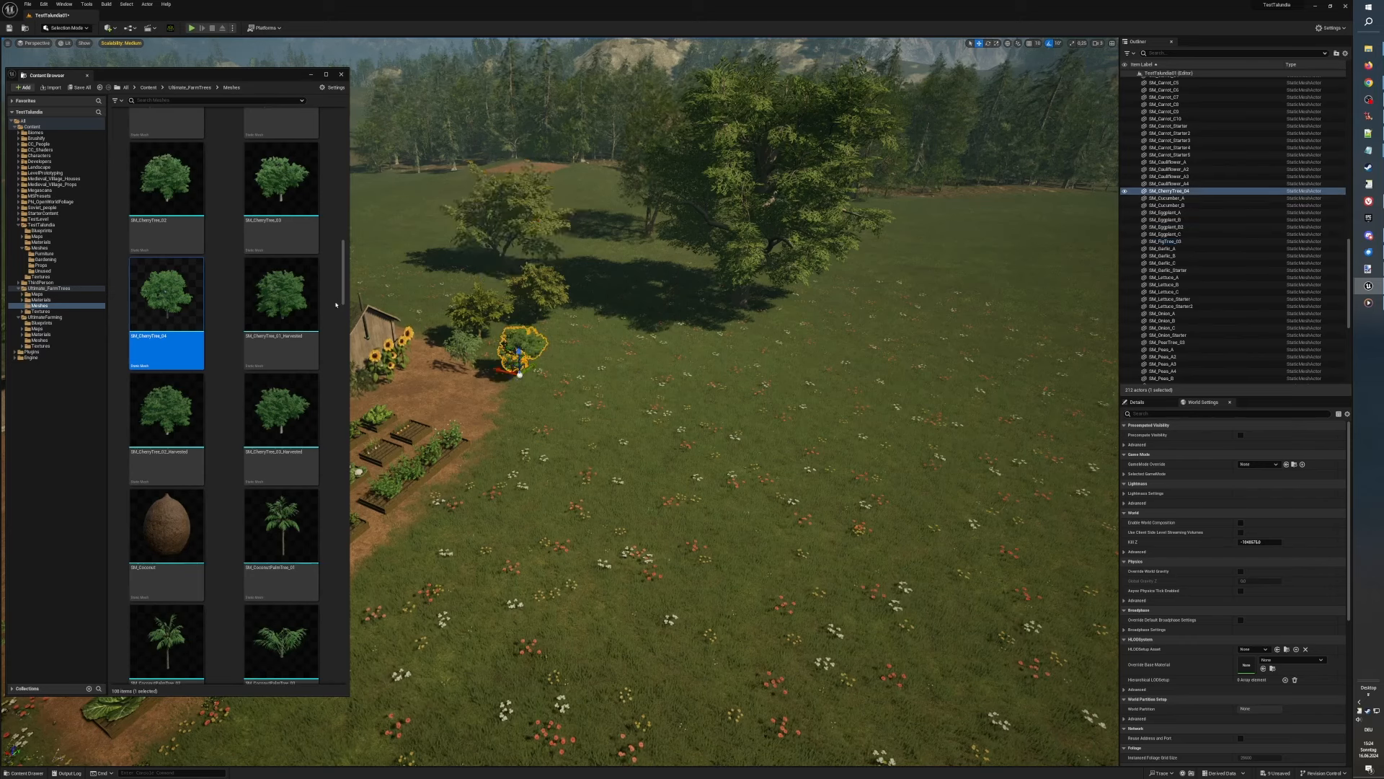
Step: Find SM_ApricotTree_02 and place it in the meadow between the small farmyard trees and the large walnut tree
left_click_drag(344, 291, 346, 207)
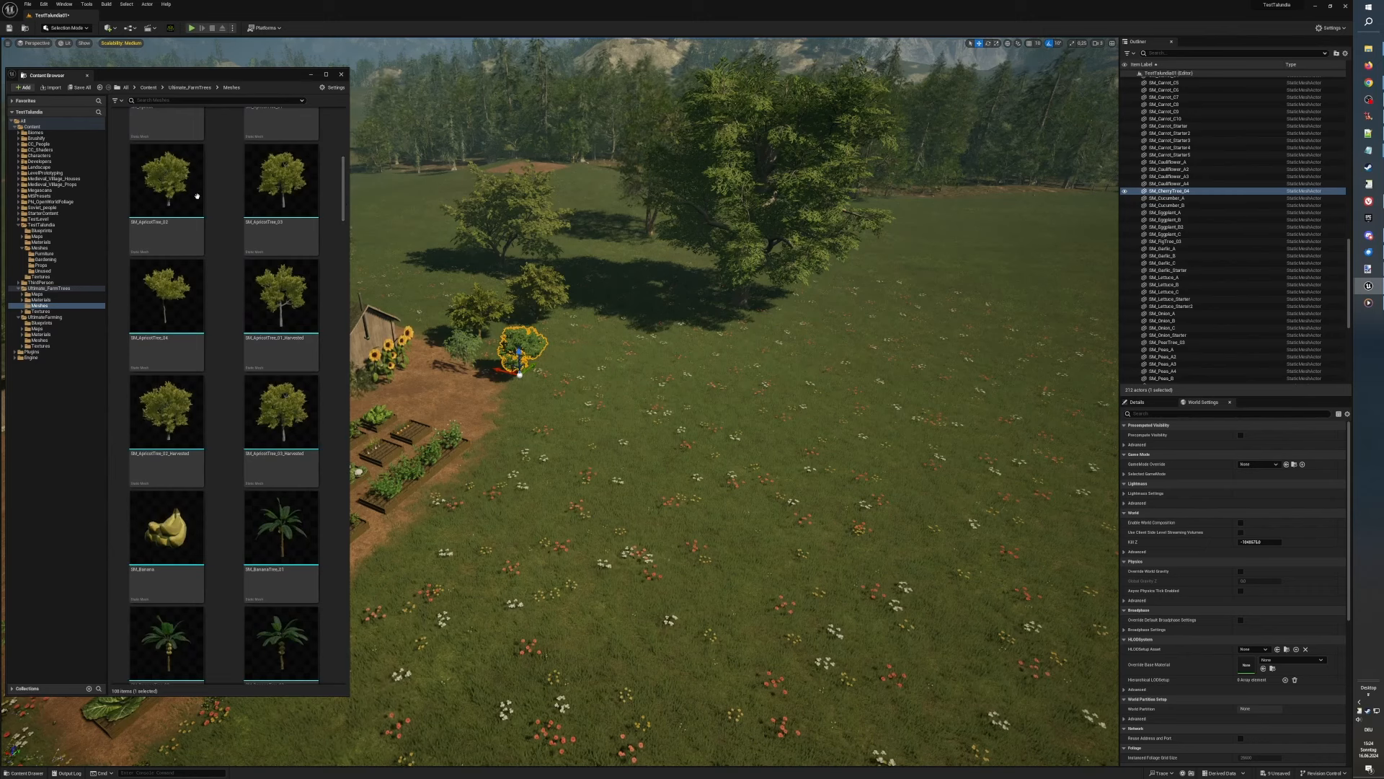
left_click(171, 190)
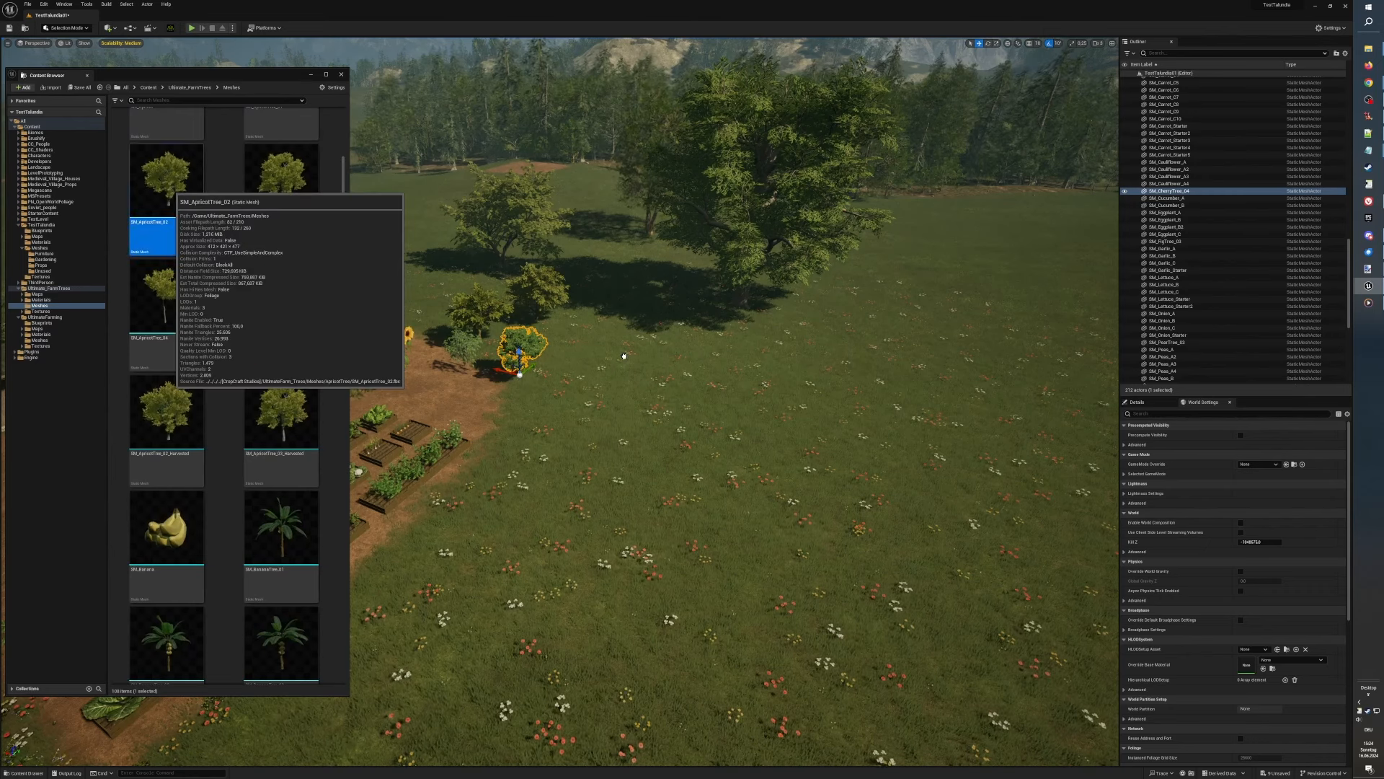
left_click_drag(625, 356, 591, 345)
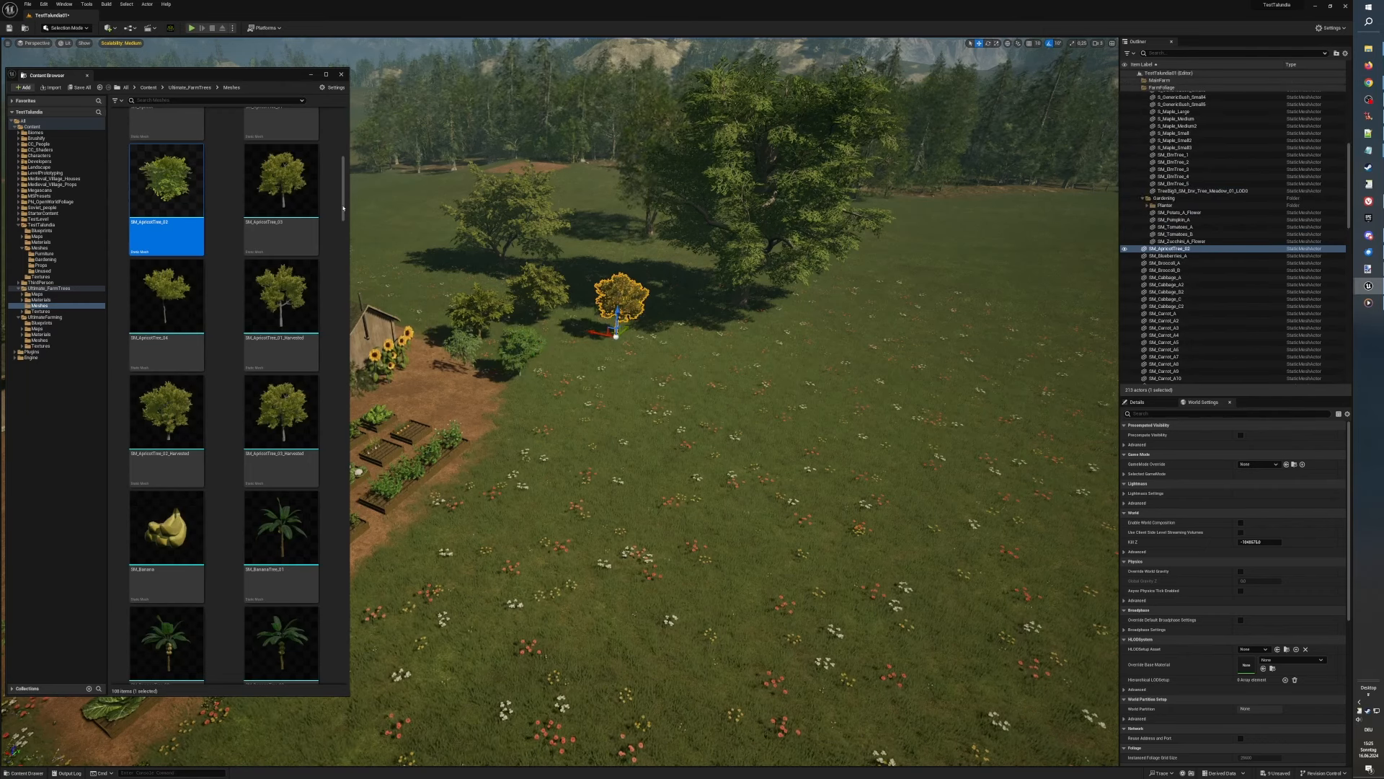
Step: Find the apple tree meshes and place SM_AppleTree_02 on the grass behind the existing apple tree near the shed
left_click_drag(344, 207, 347, 166)
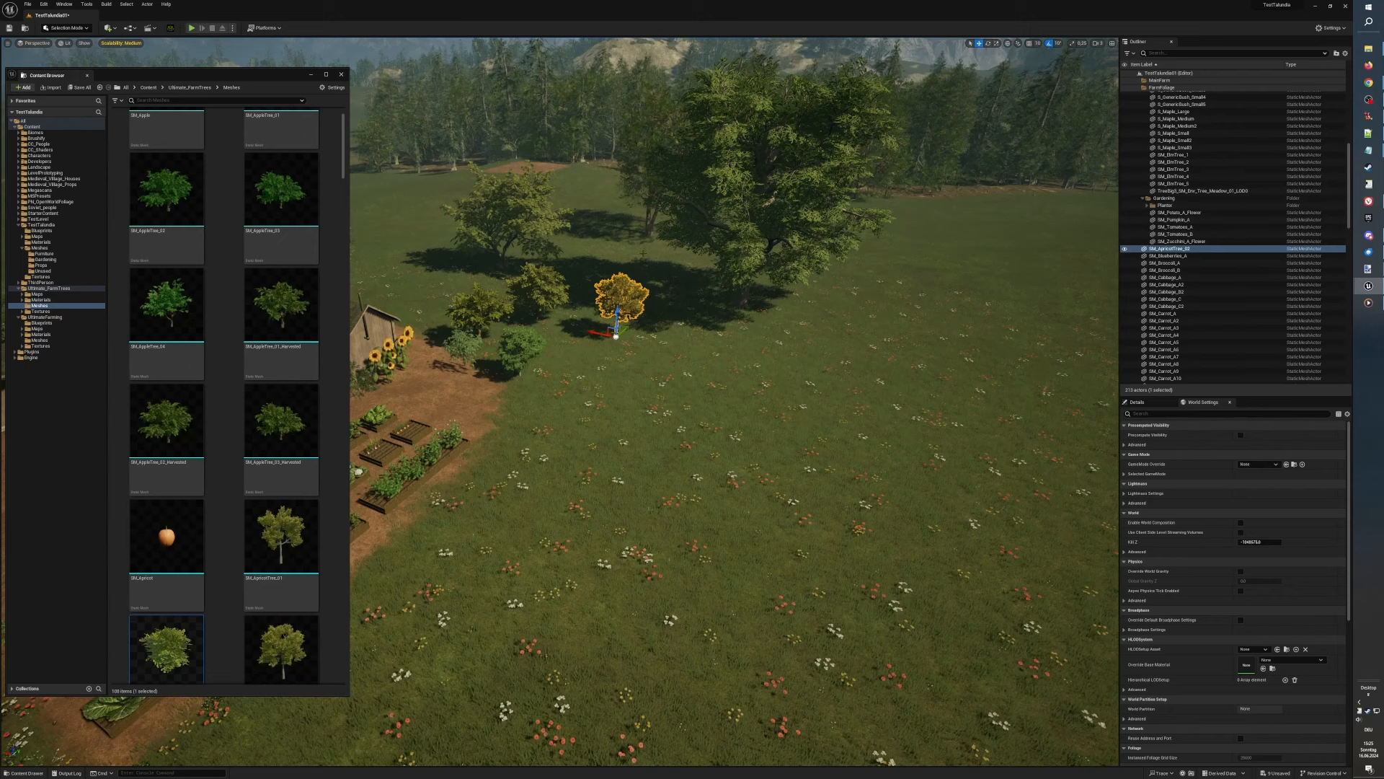
left_click(478, 309)
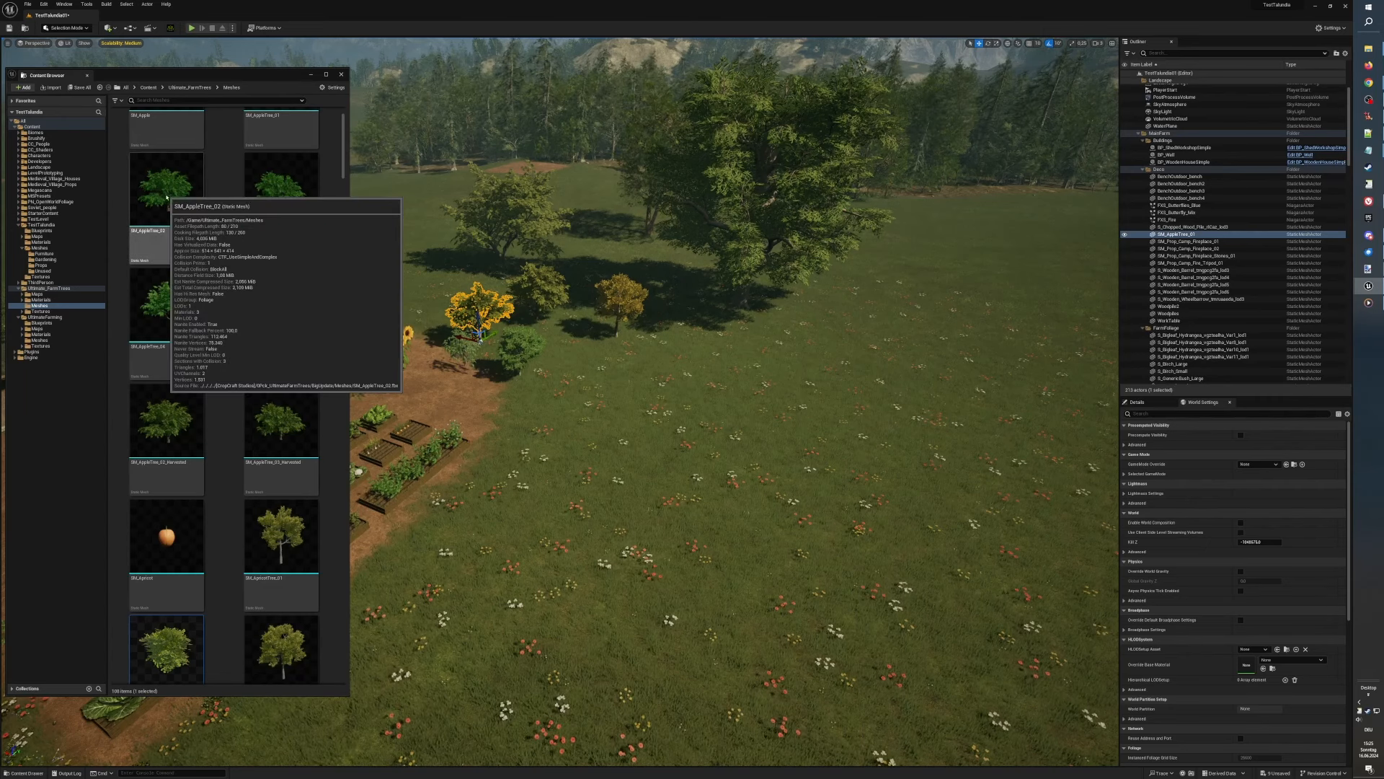
left_click(191, 196)
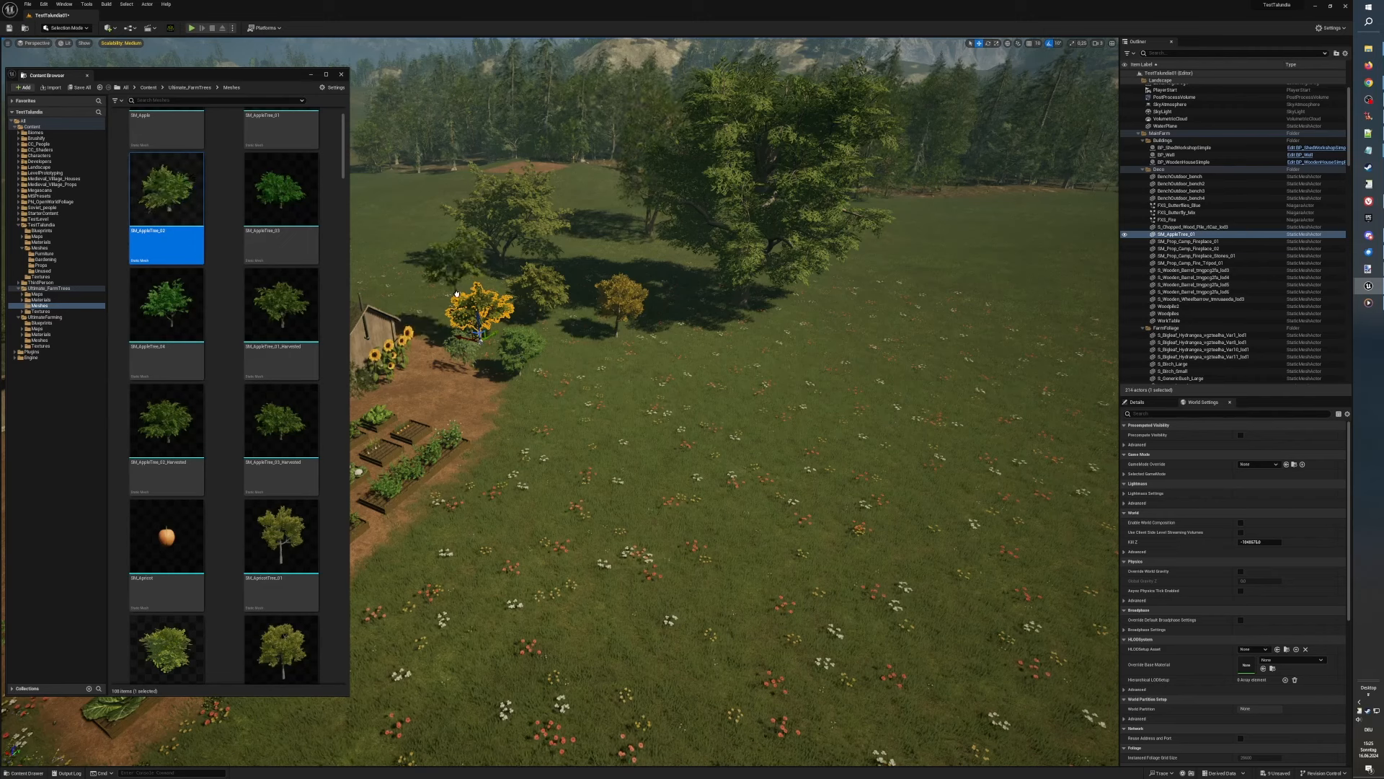
left_click_drag(460, 296, 460, 295)
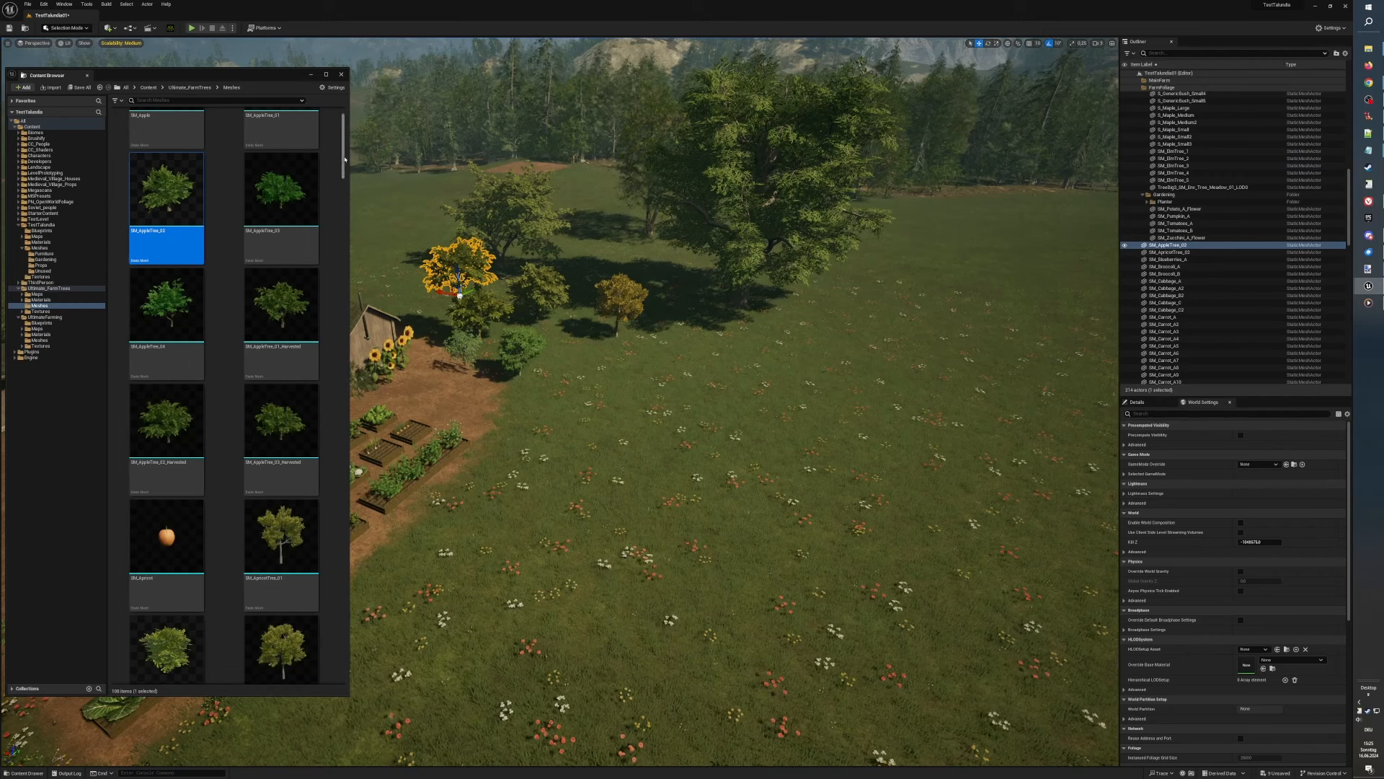
left_click_drag(345, 160, 345, 129)
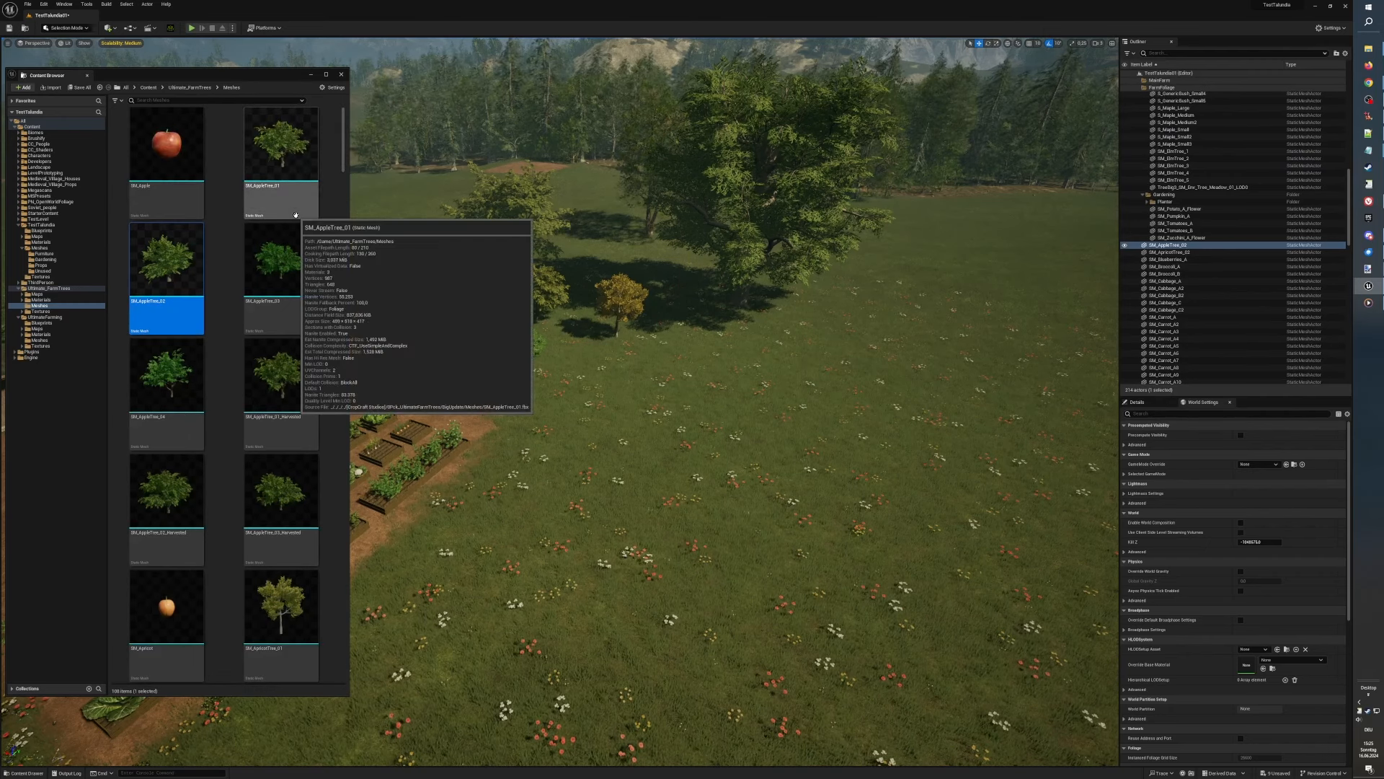
Step: Minimize the Content Browser, enlarge the Outliner and go through its list to the last placed meshes
left_click(310, 76)
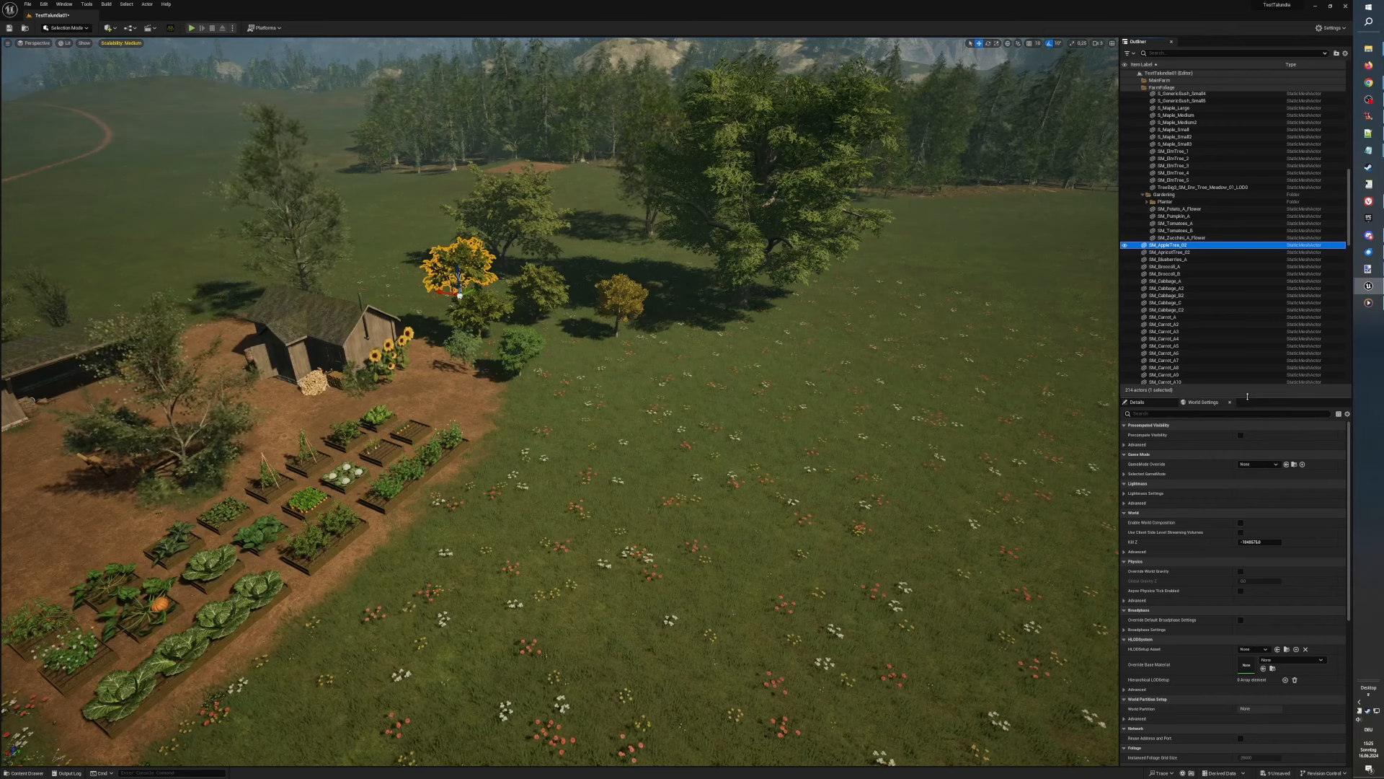
left_click_drag(1248, 395, 1250, 510)
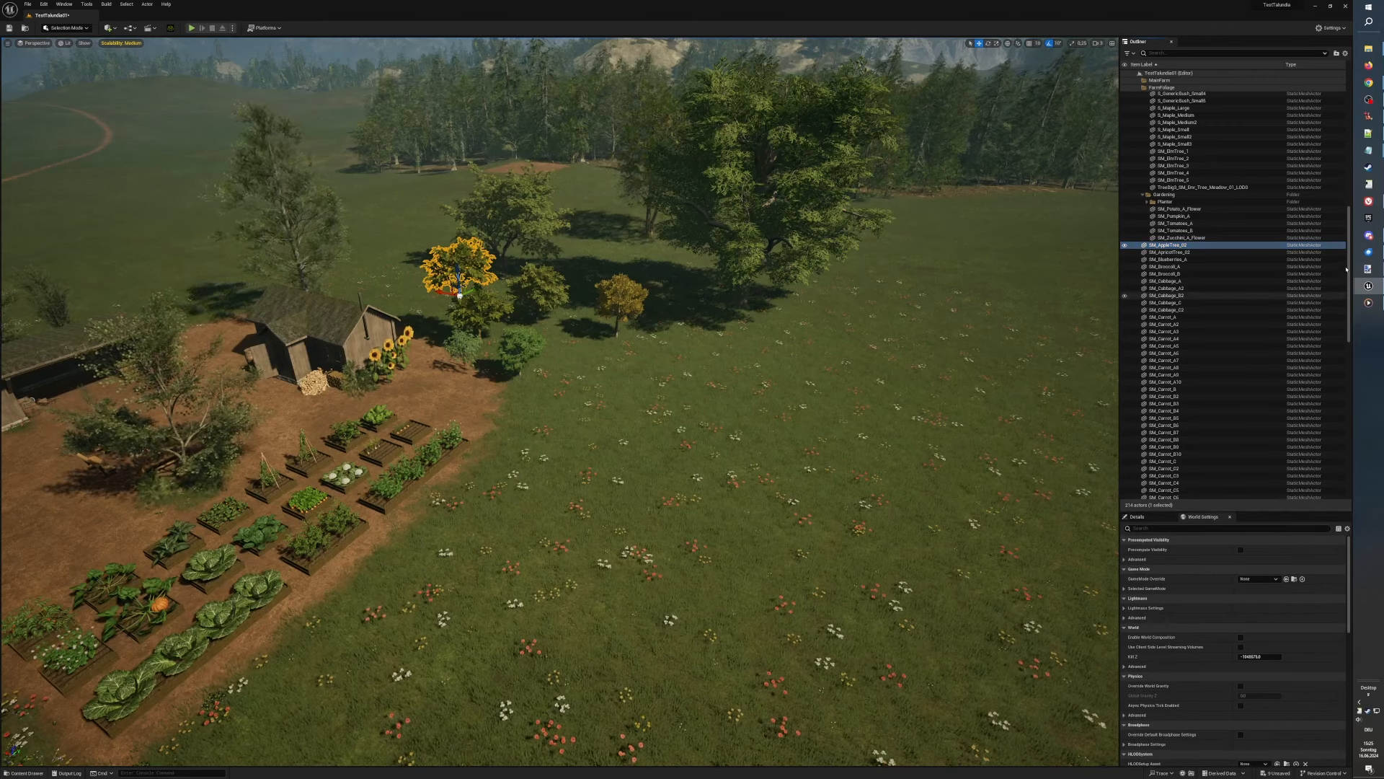
left_click_drag(1351, 279, 1349, 479)
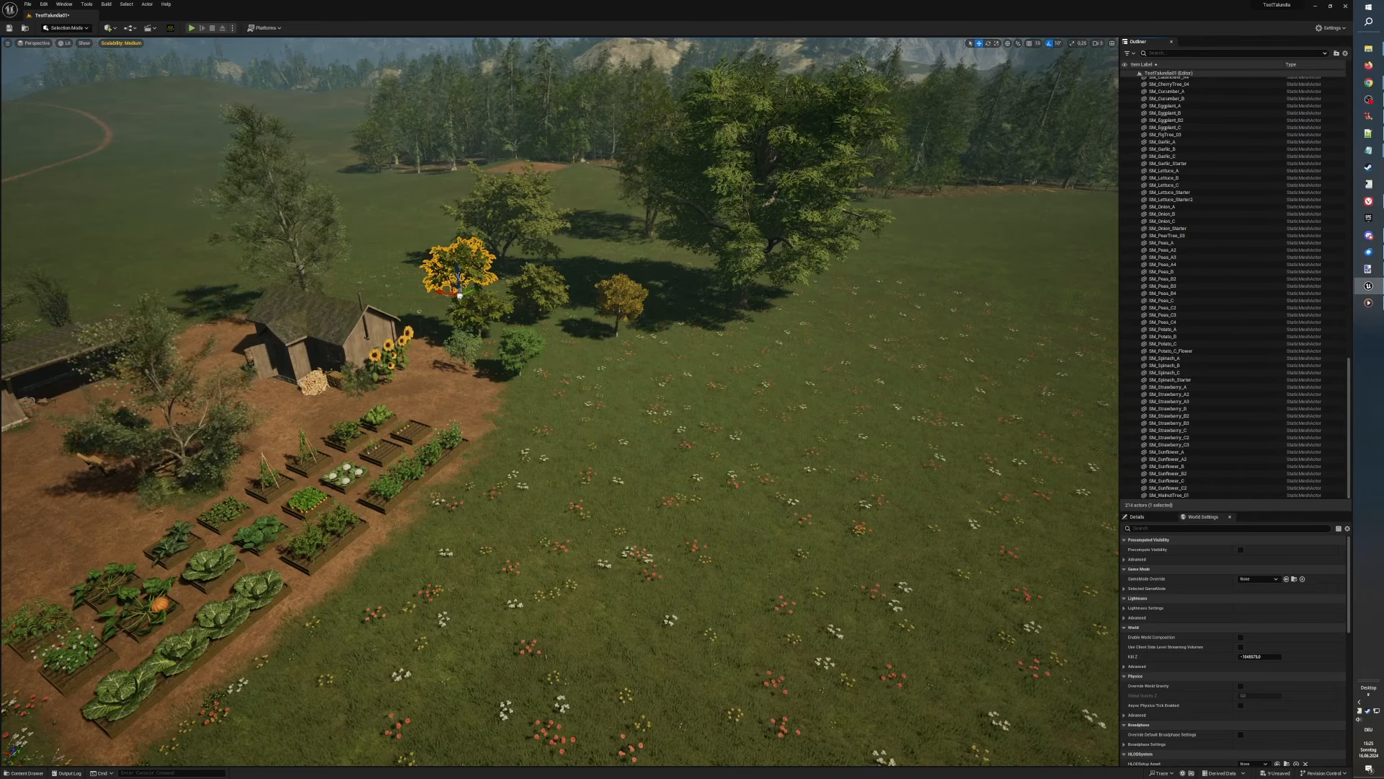
Step: Deselect the apple tree and examine the whole farmyard, vegetable beds and surrounding trees from above
right_click_drag(560, 401, 538, 300)
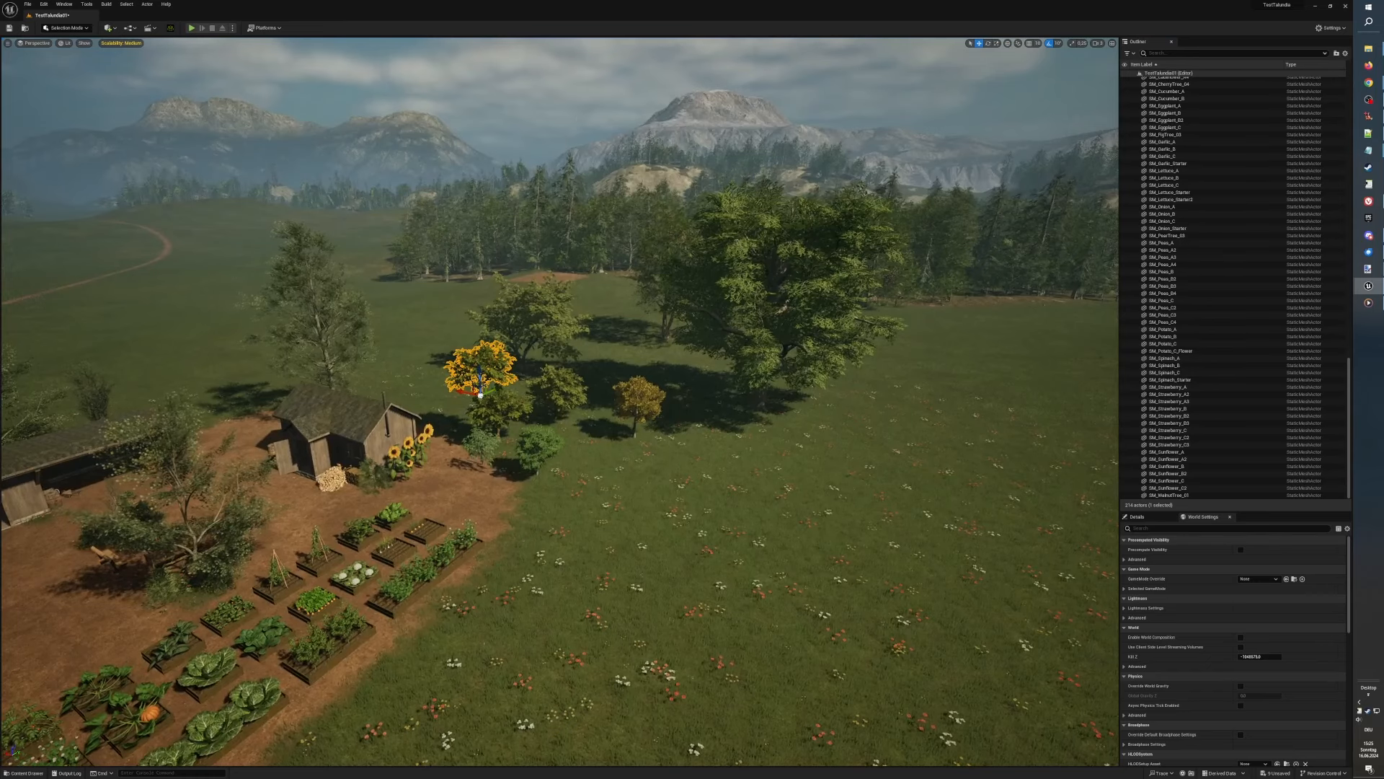
key("Escape")
key("a")
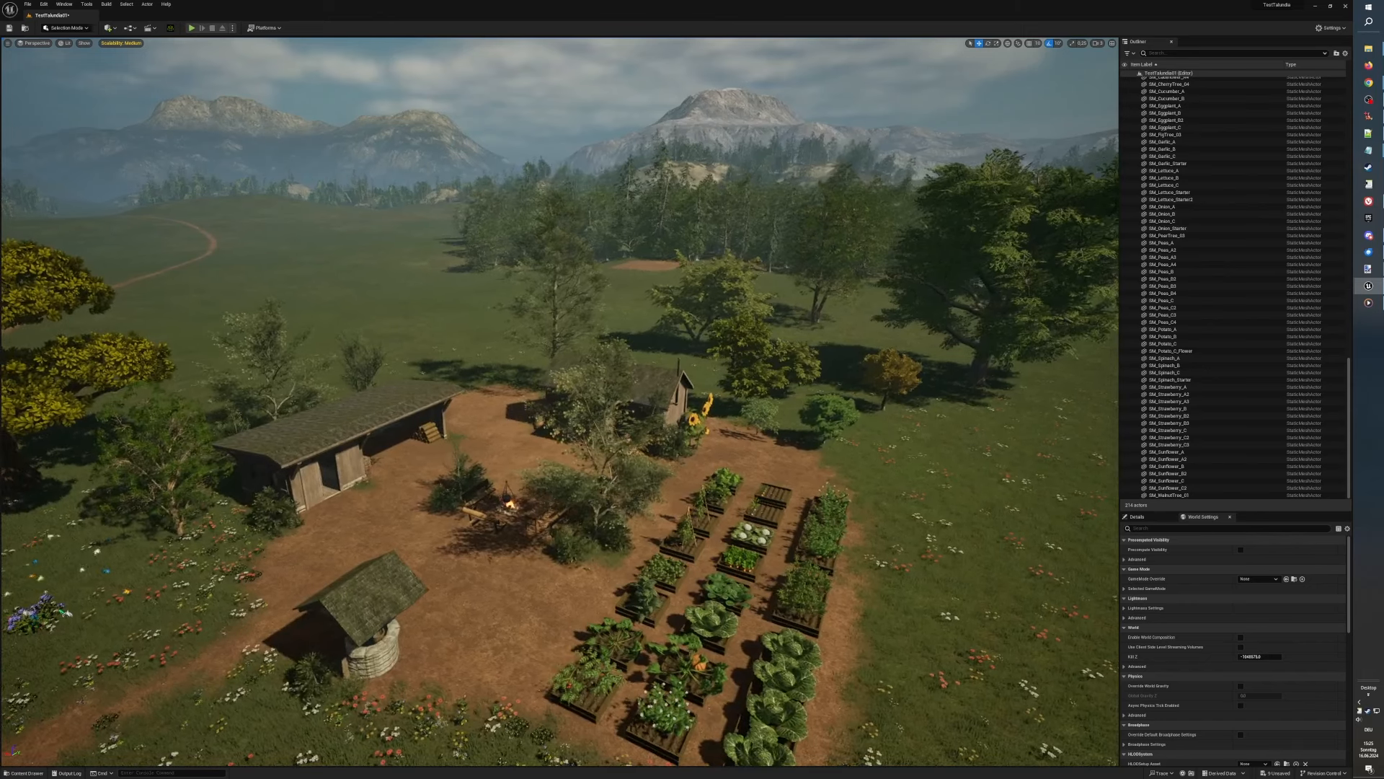
right_click_drag(539, 300, 554, 376)
right_click_drag(730, 417, 933, 479)
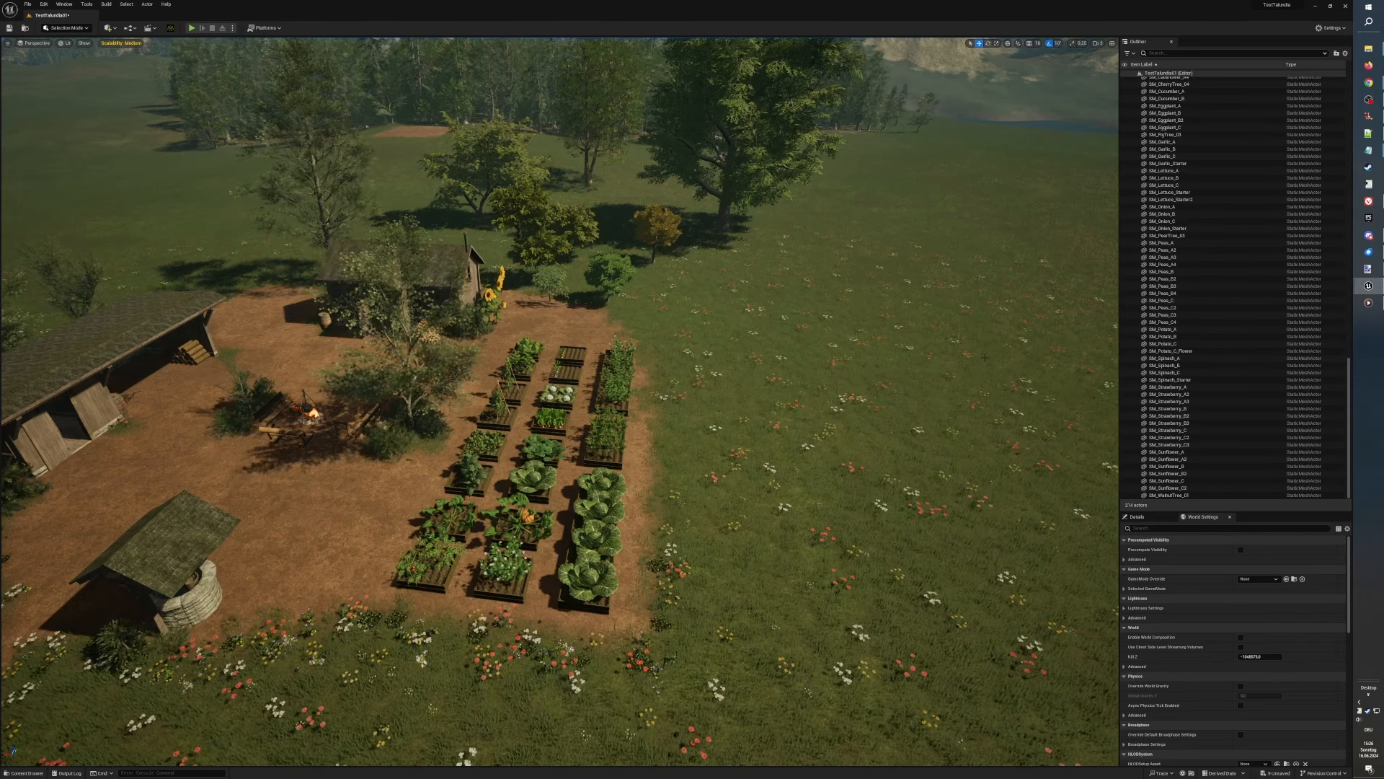
right_click_drag(984, 358, 923, 377)
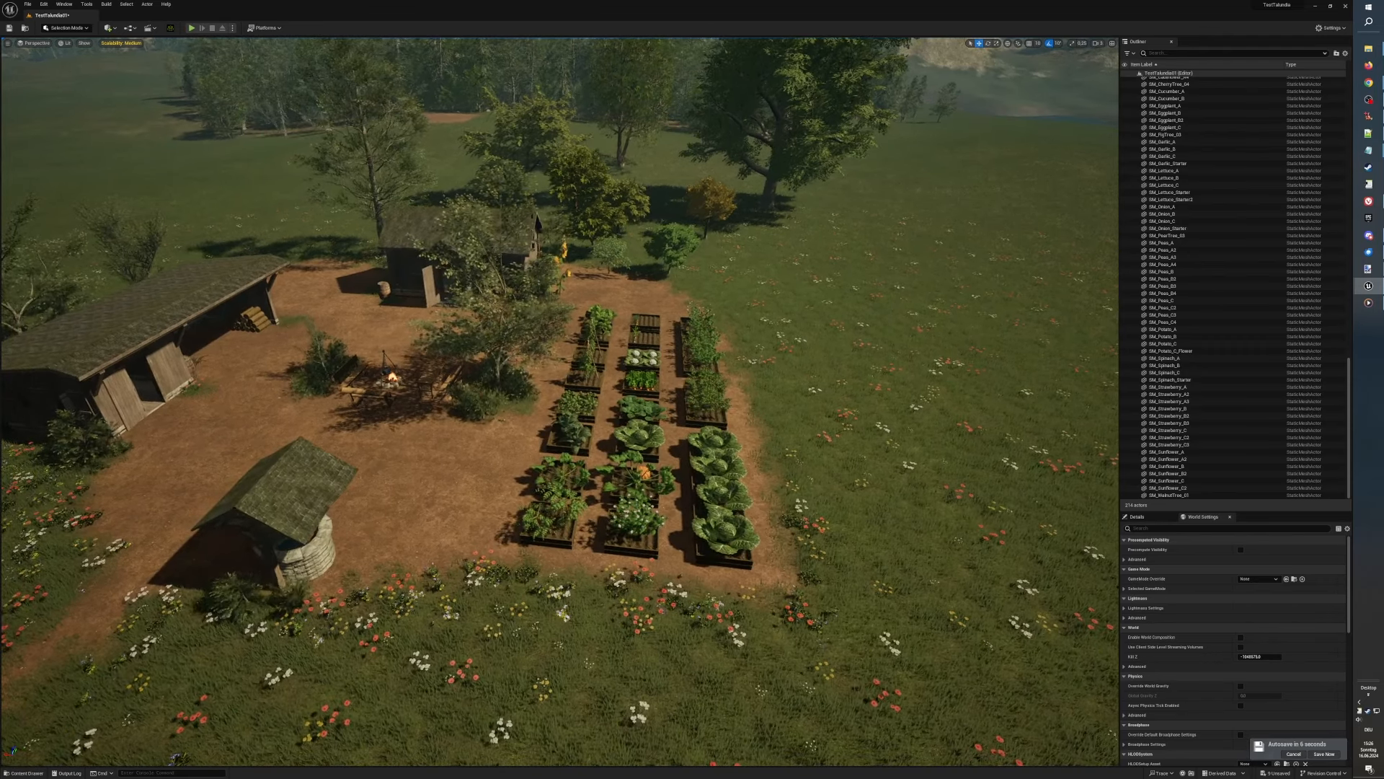
Step: Play the level in the editor and walk the character from the path to the pumpkin and cabbage beds
left_click(191, 28)
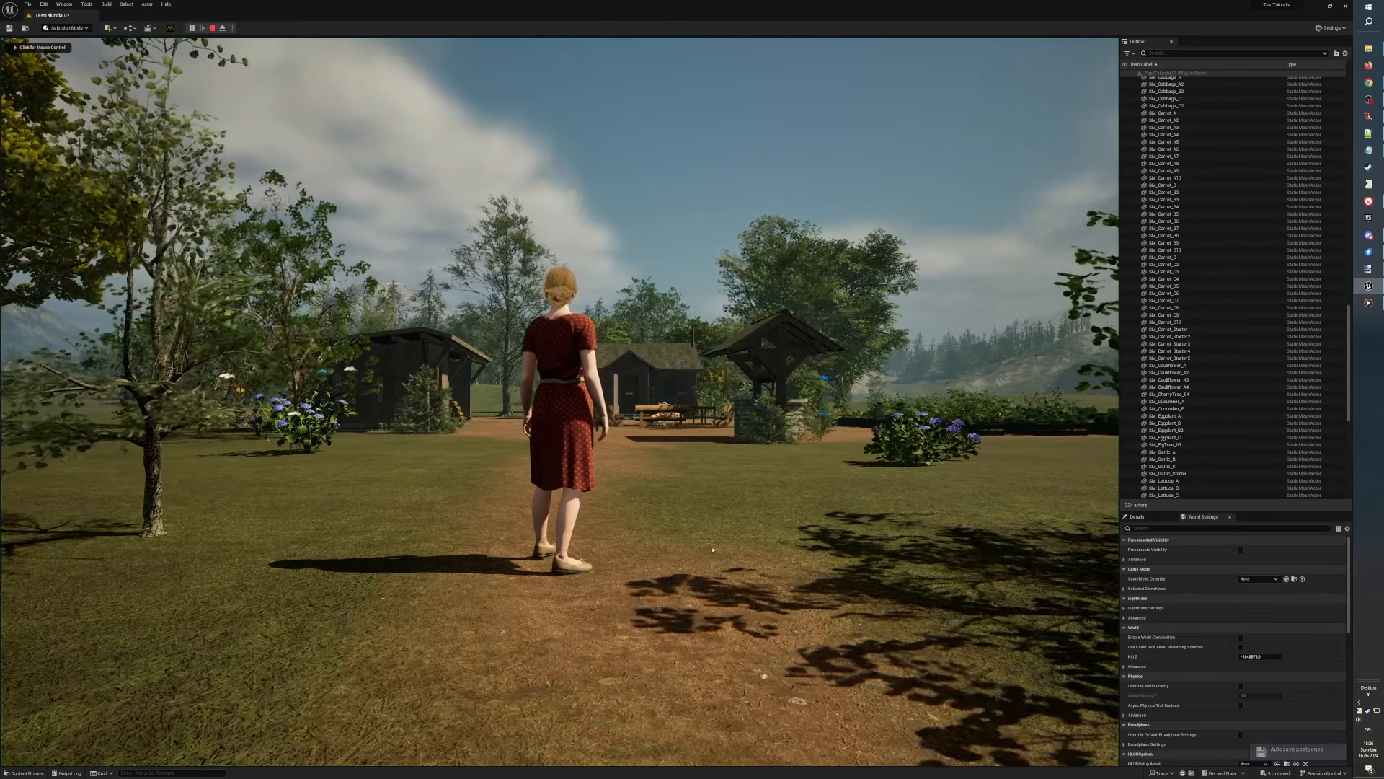
left_click(760, 545)
key("w")
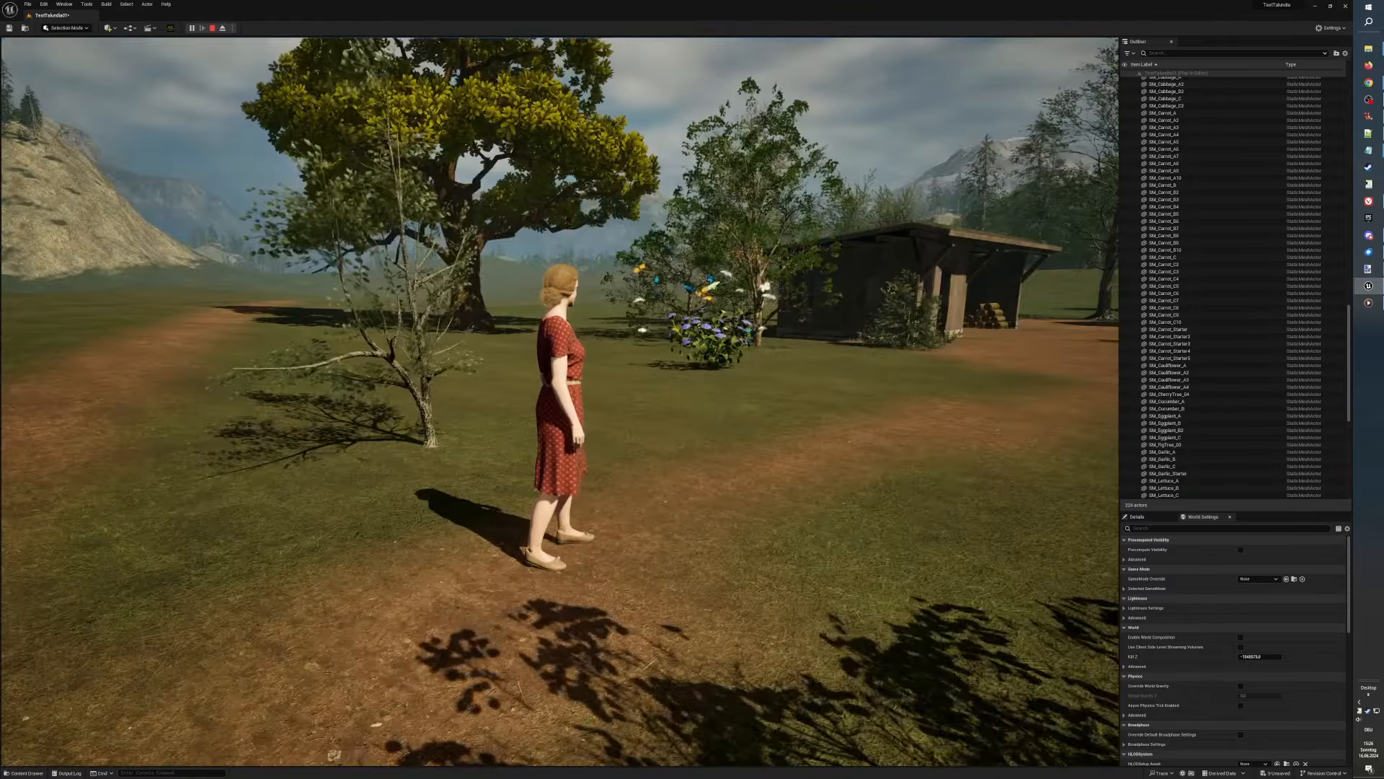
key("w")
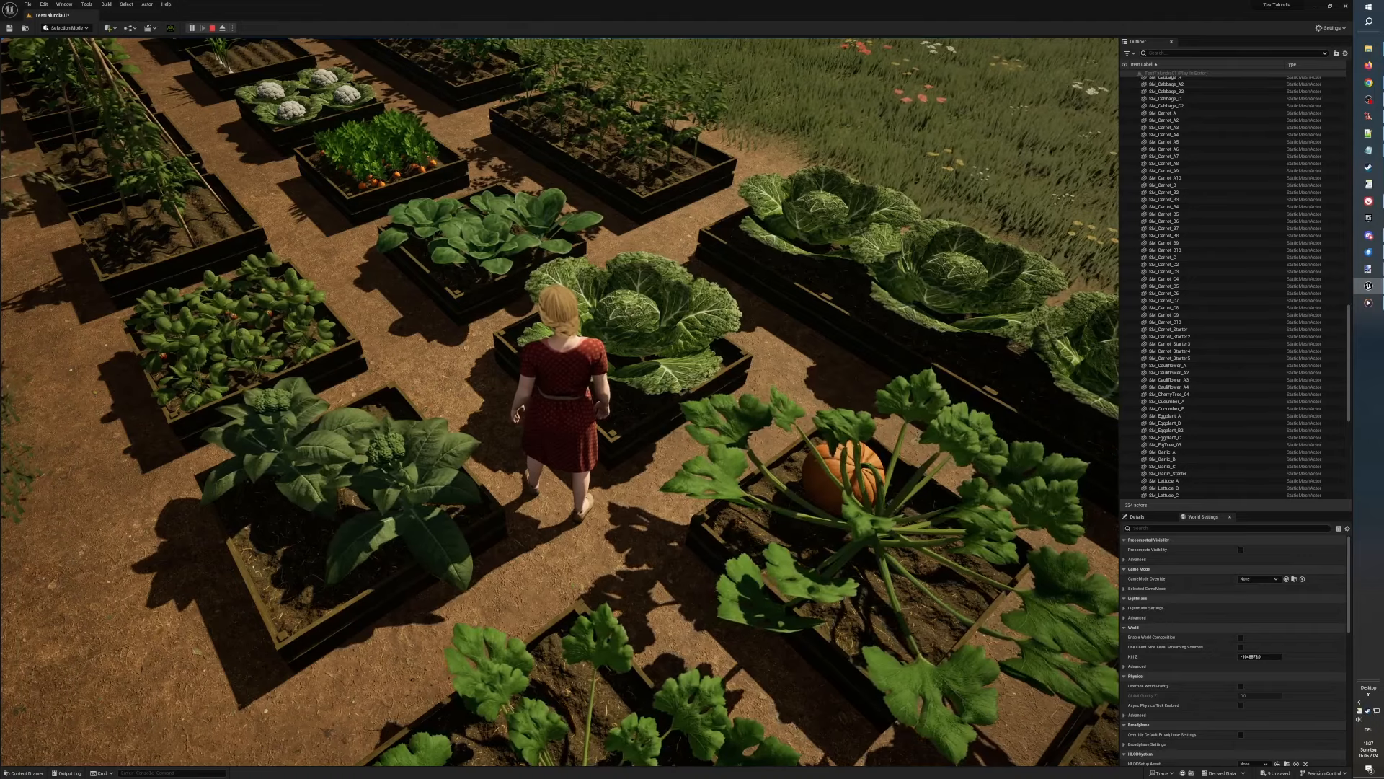
key("w")
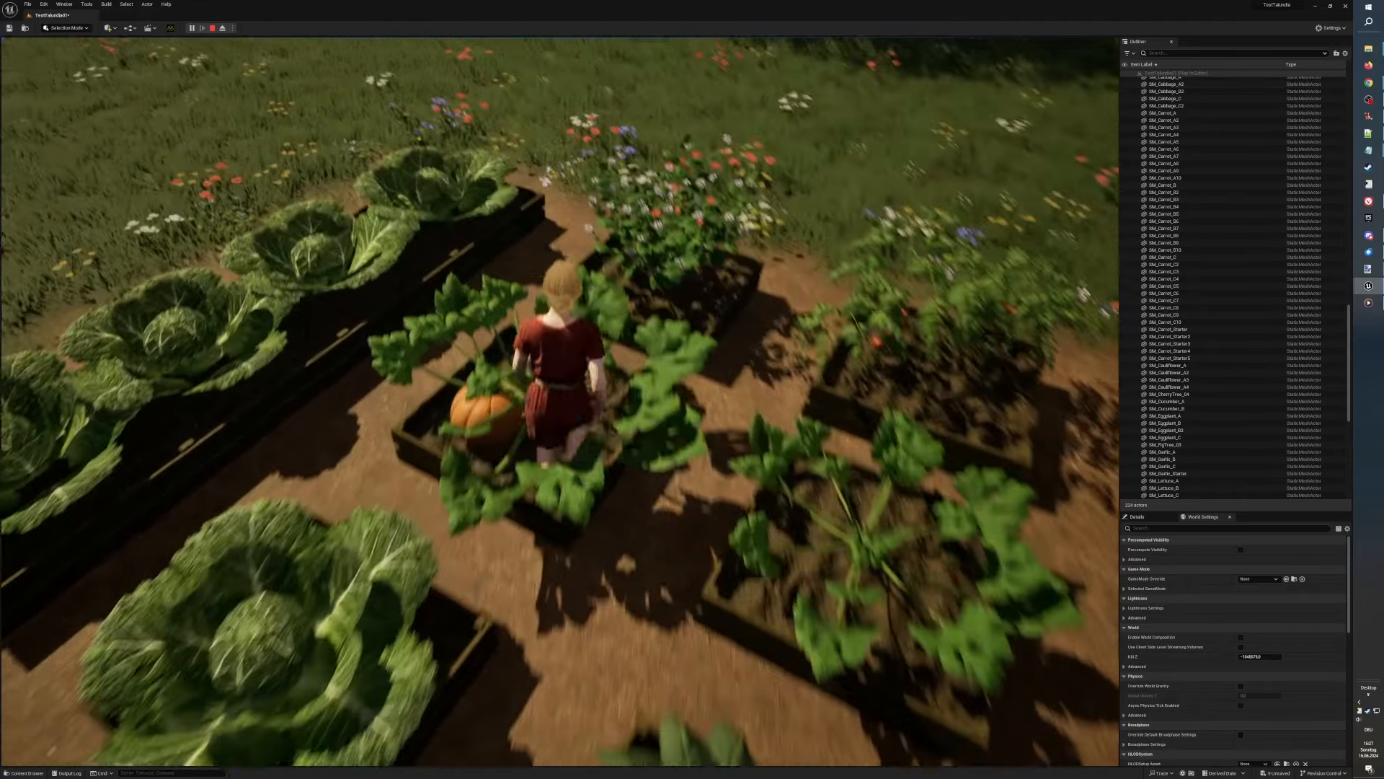
key("s")
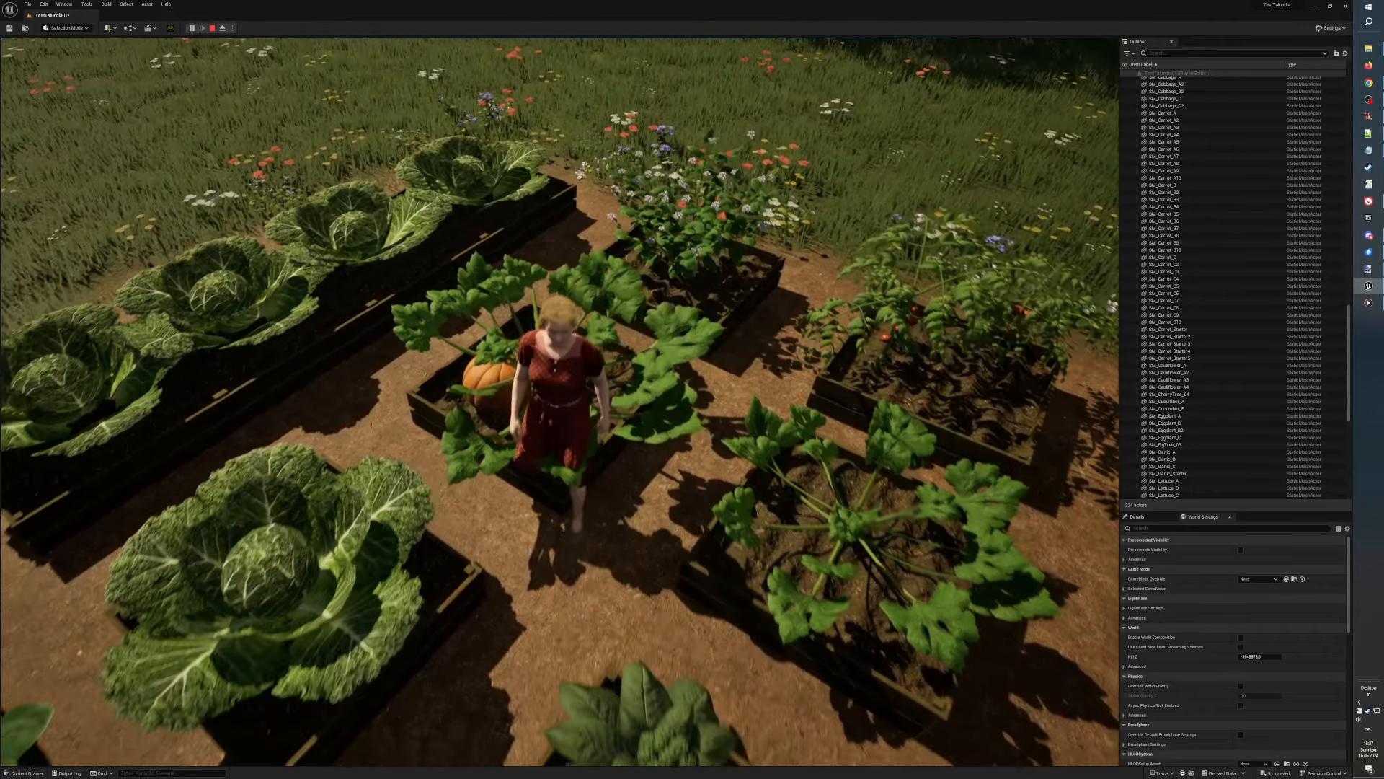
Step: Walk the character between the vegetable beds, past the carrots and cauliflowers, to the sunflowers at the shed
key("a")
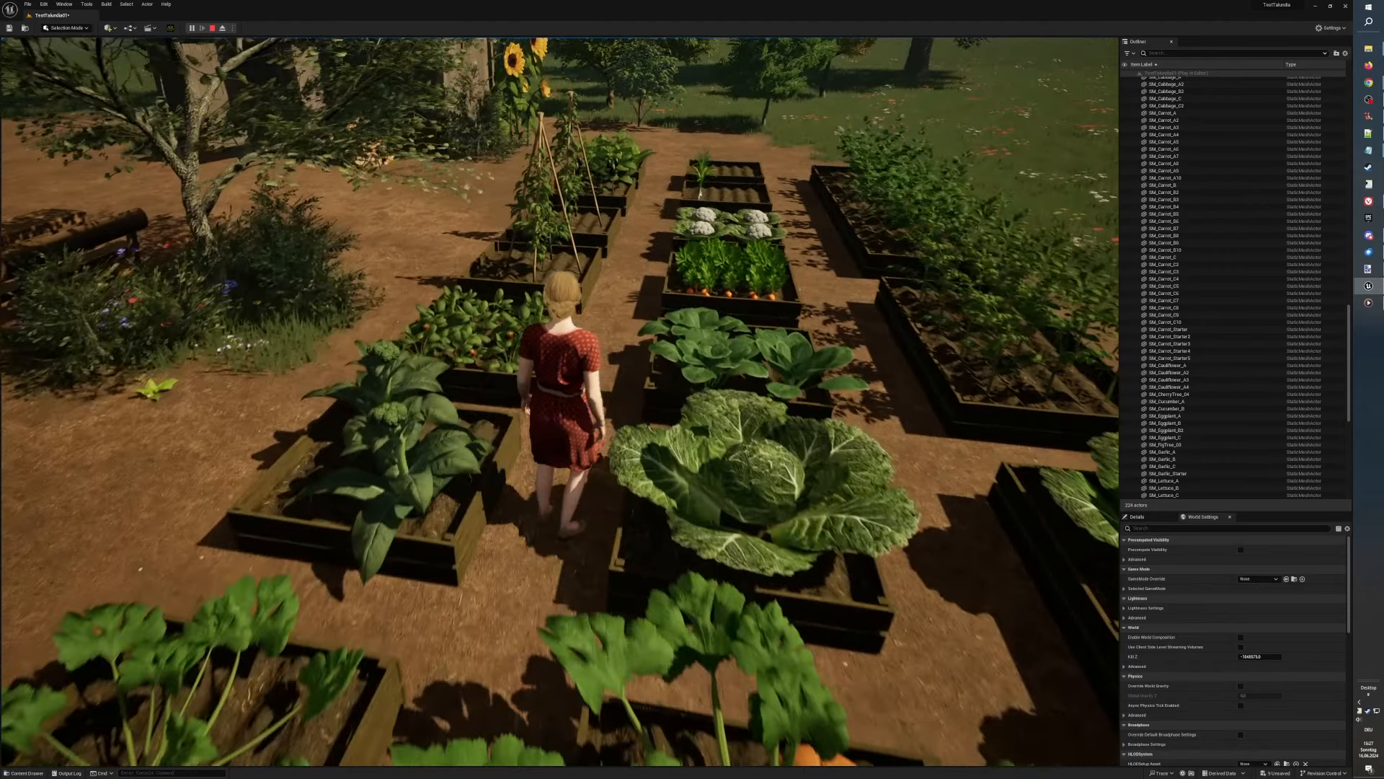
key("w")
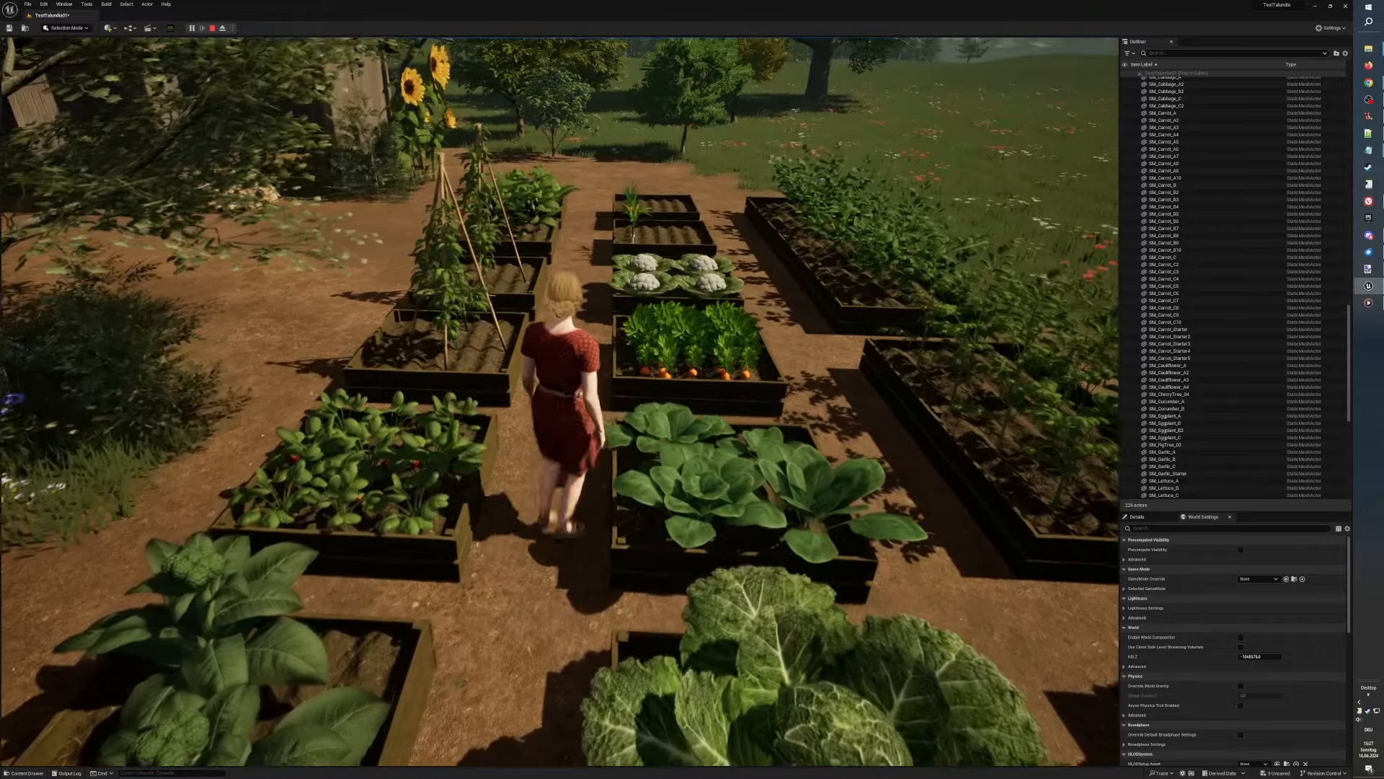
key("w")
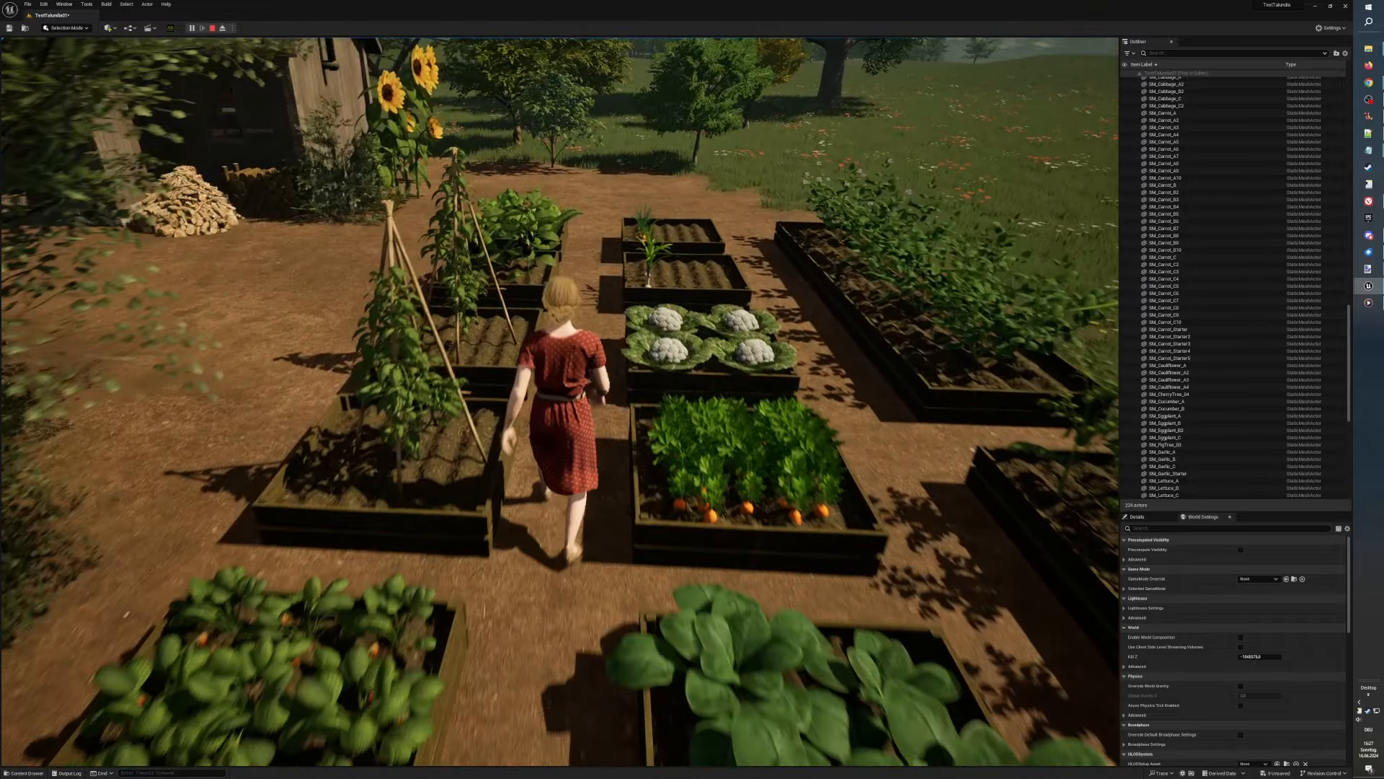
key("w")
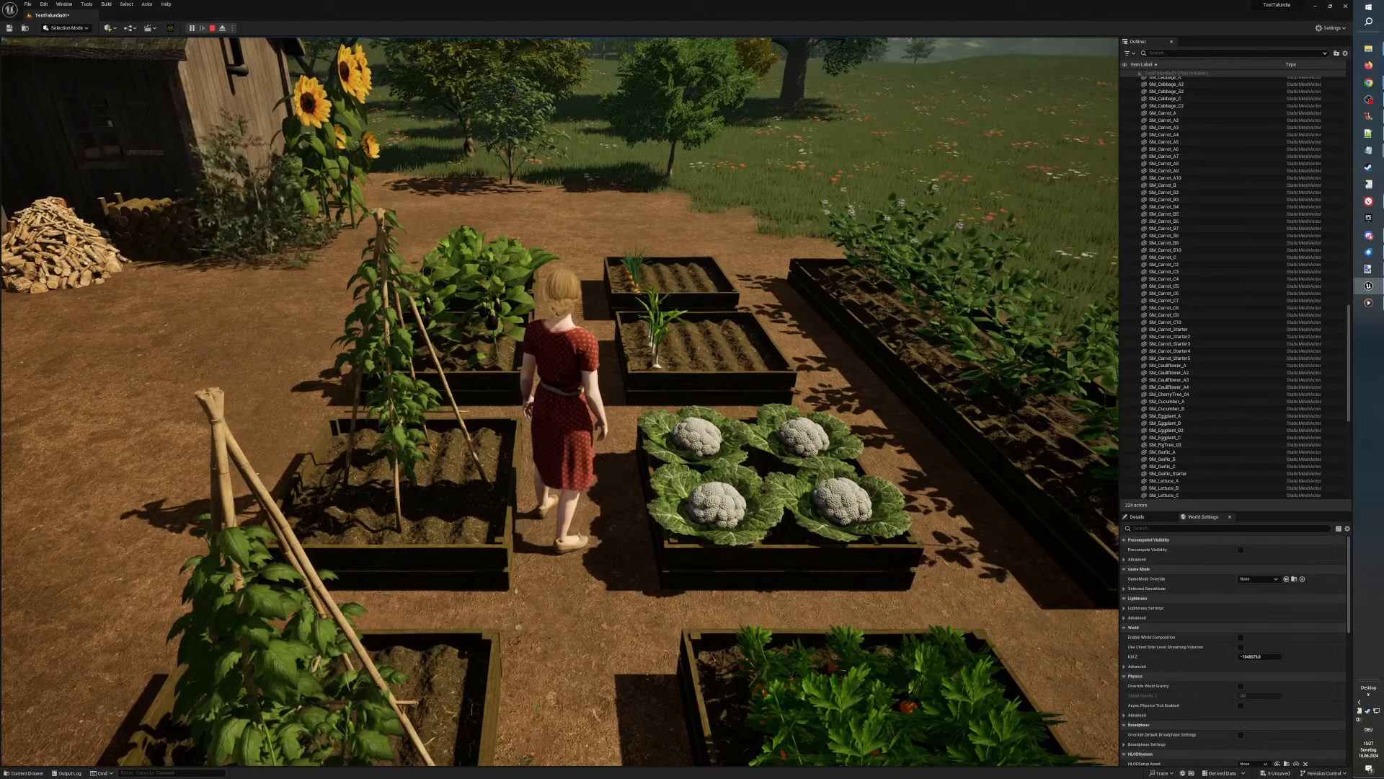
key("w")
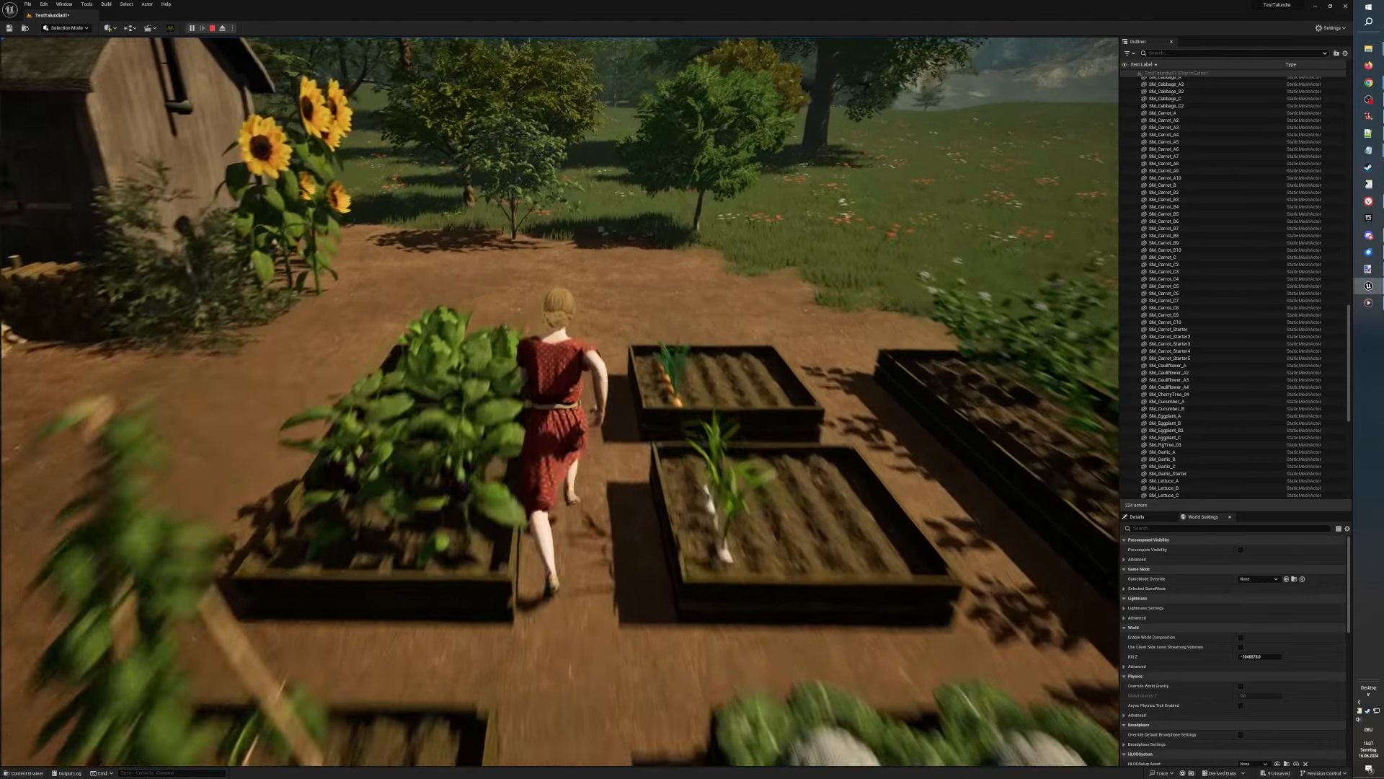
key("w")
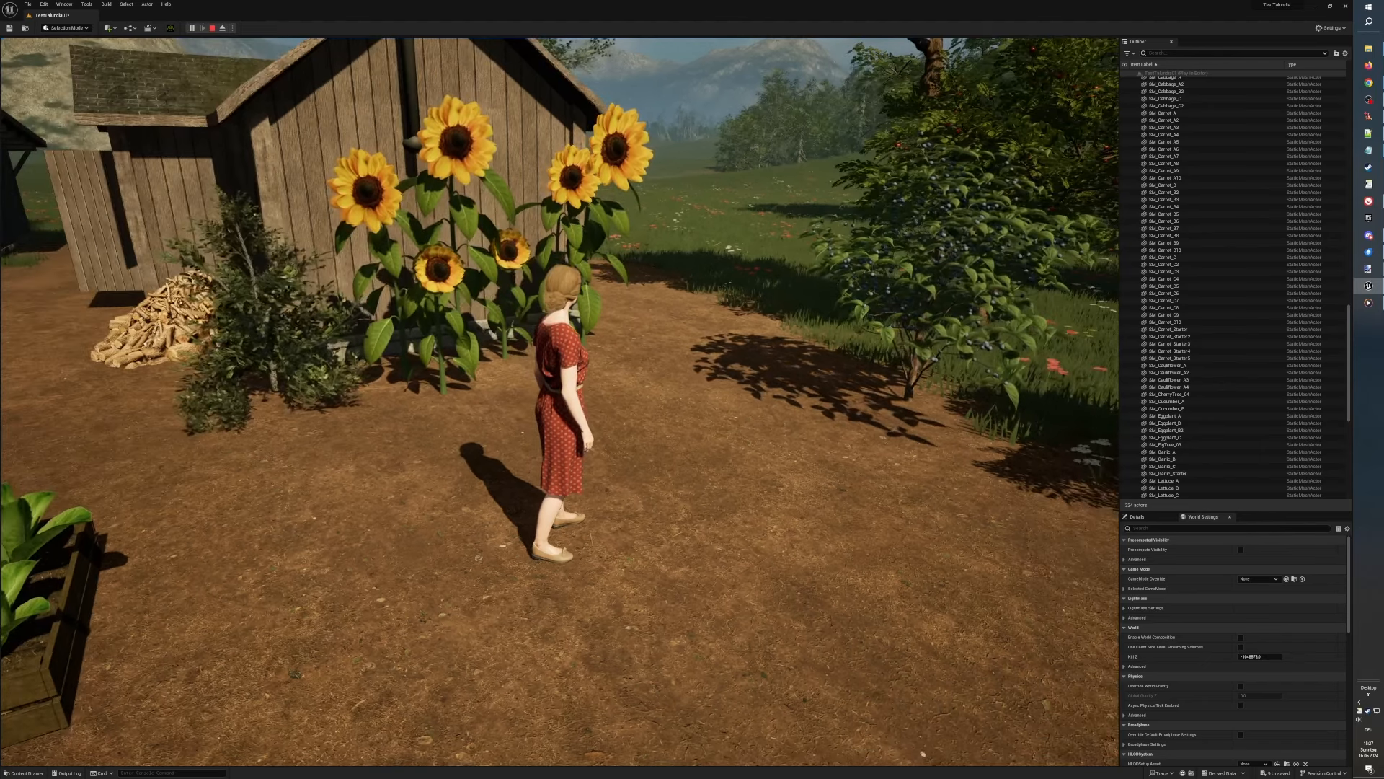
Step: Walk the character past the berry bush and new trees and around the farmyard to examine the planting
key("w")
key("w")
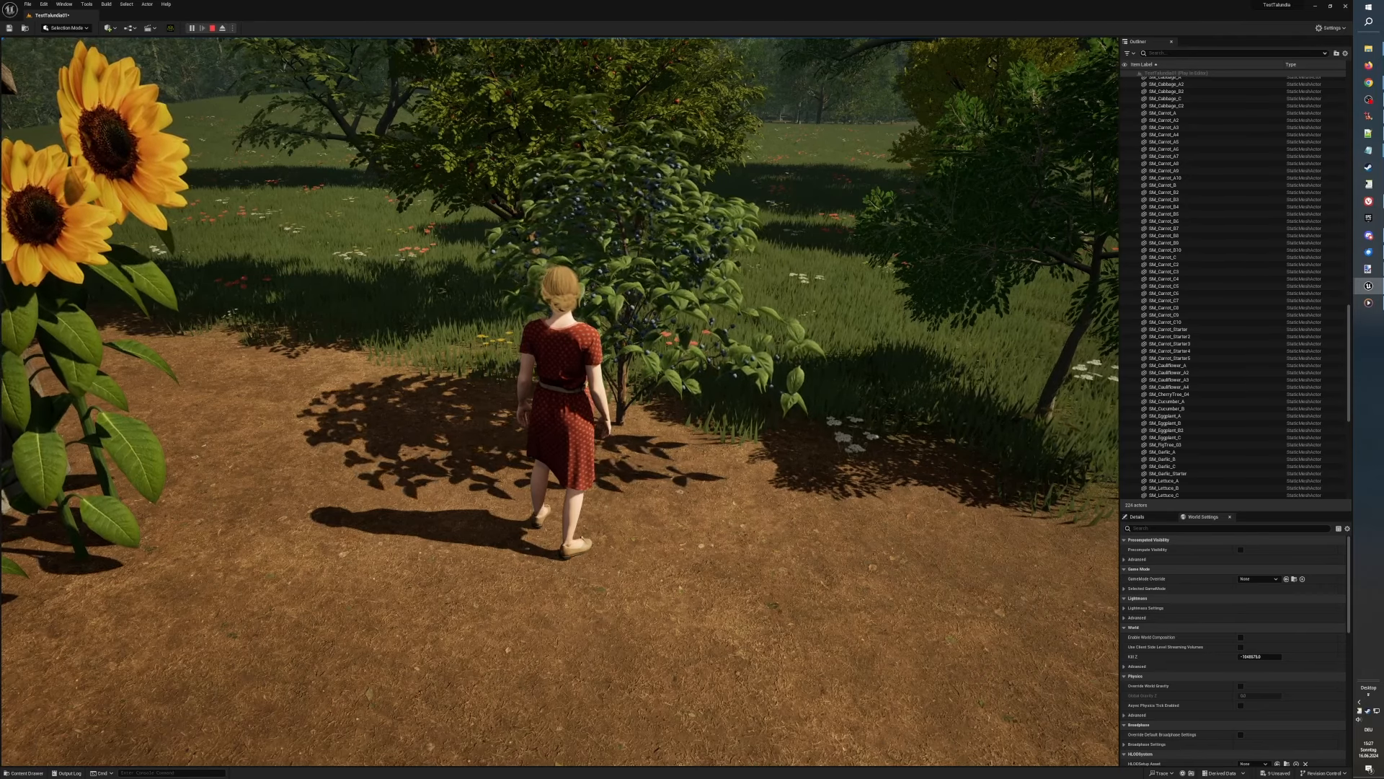
key("w")
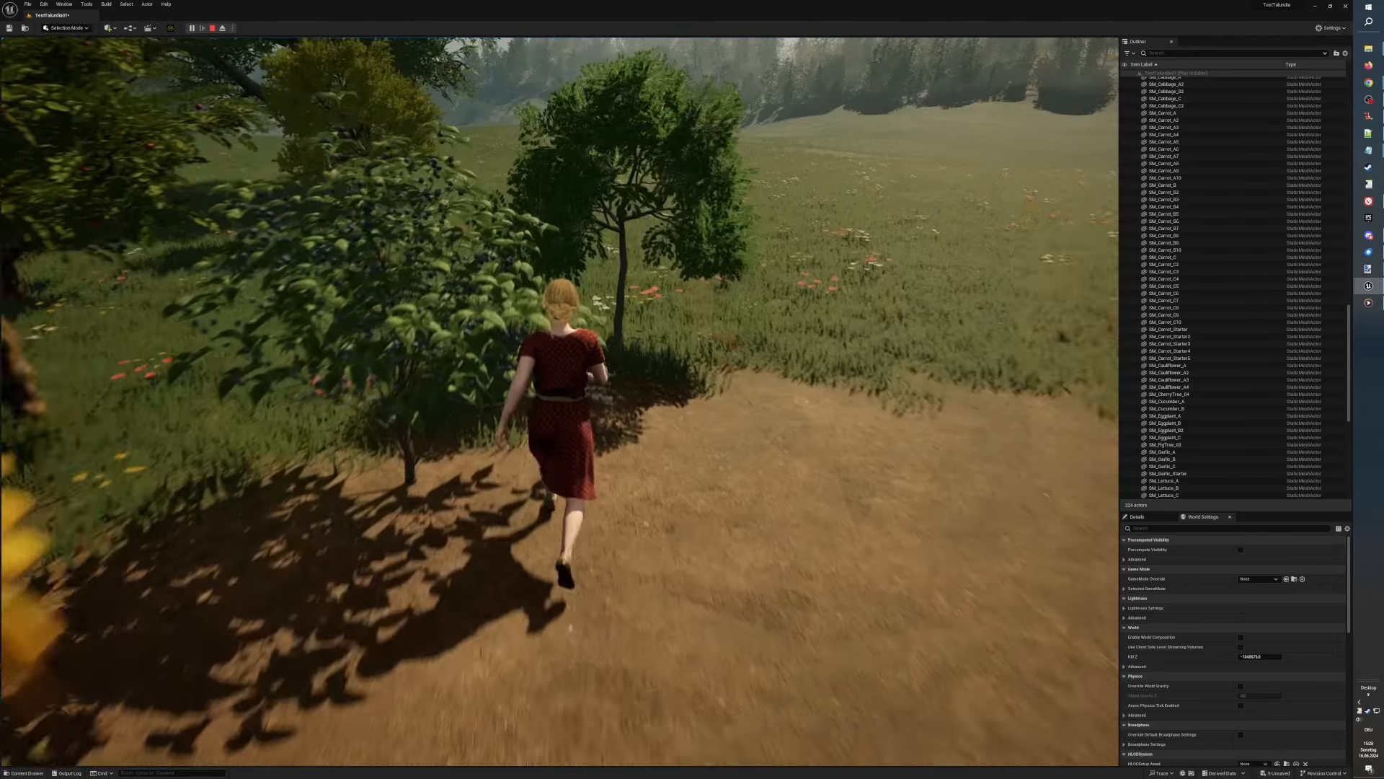
key("w")
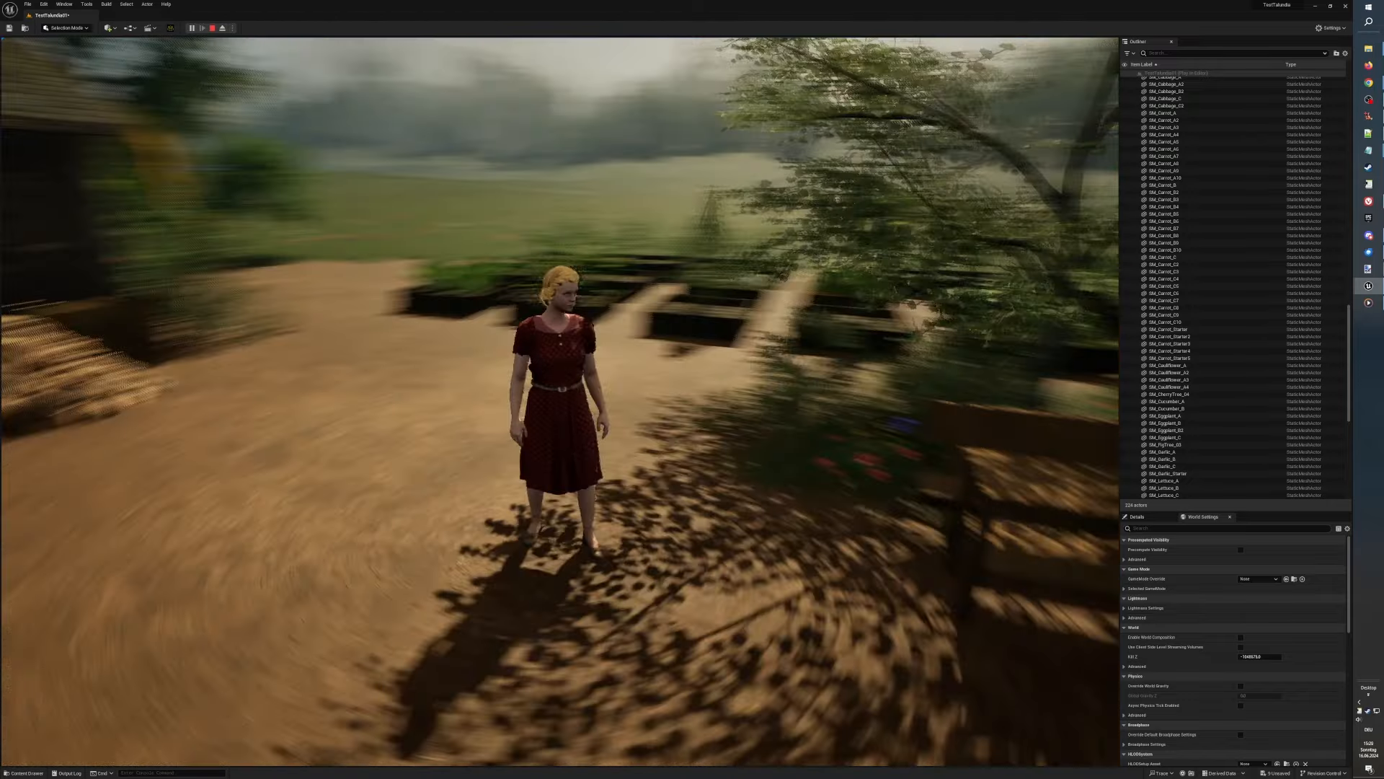
key("w")
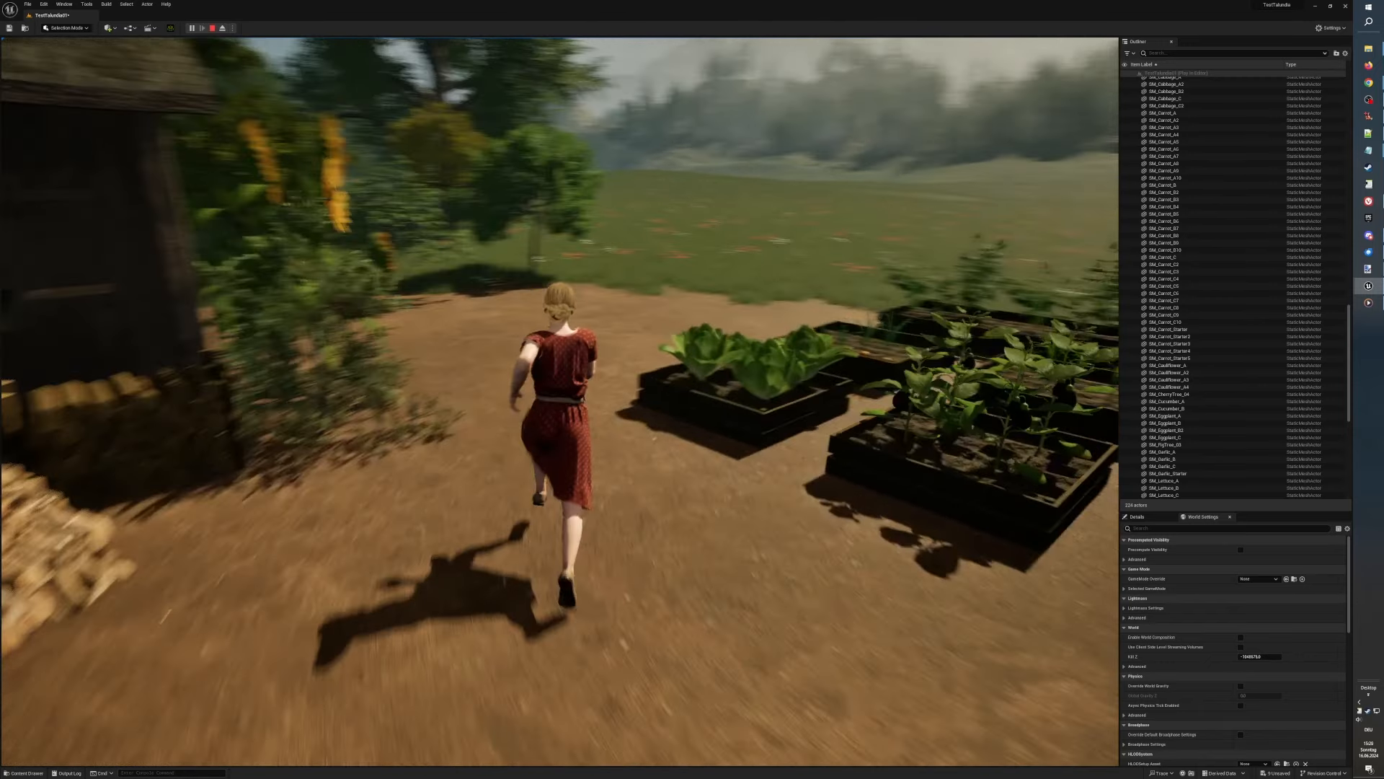